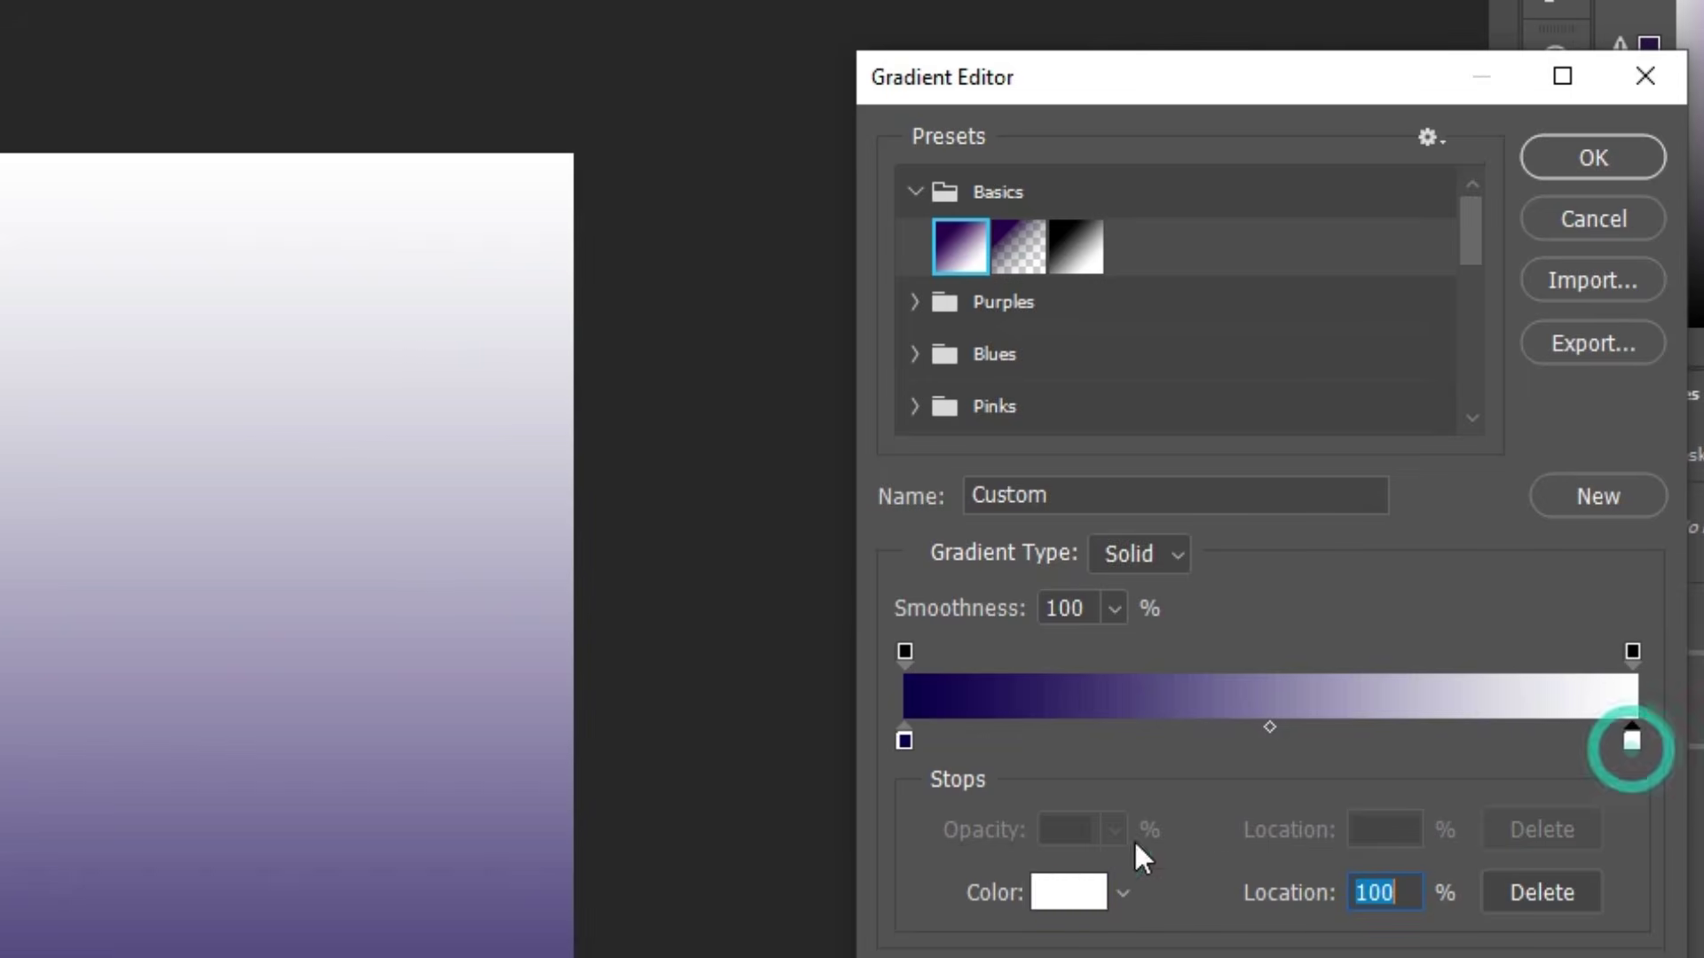
Step: Set the gradient's end colour stop to dark magenta 6e0058 and accept the gradient fill
left_click_drag(1318, 273, 1314, 263)
mouse_move(1247, 348)
left_mouse_down()
mouse_move(1271, 390)
mouse_move(1271, 458)
left_mouse_up()
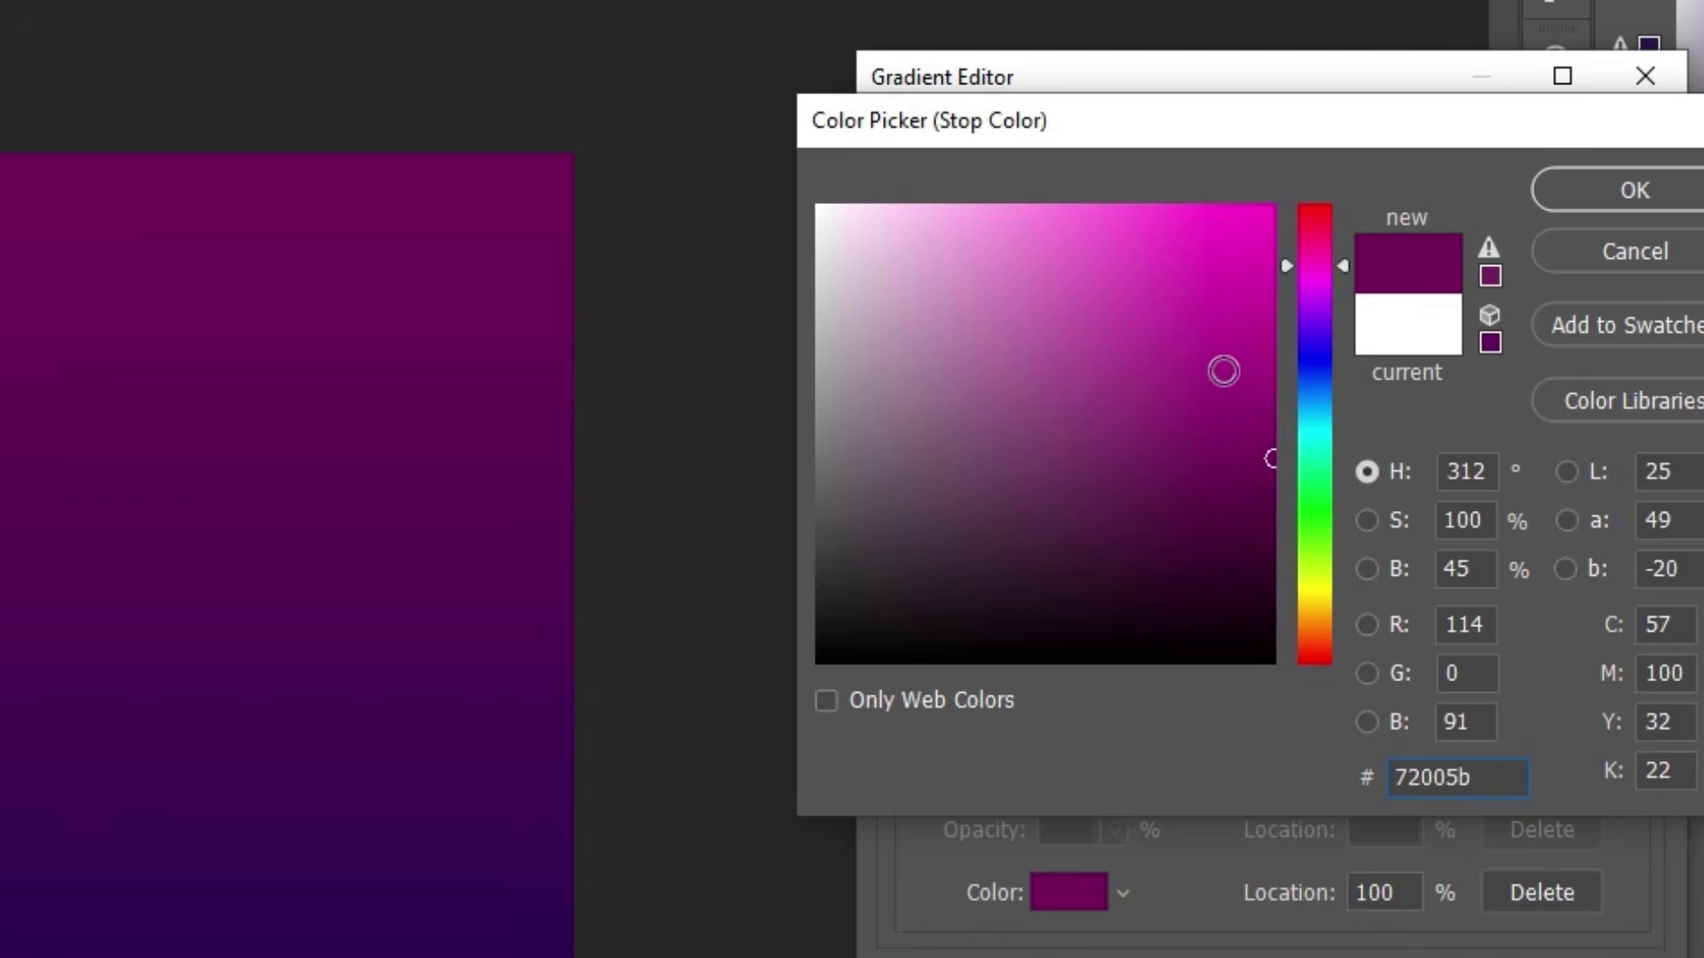
left_click_drag(1214, 266, 1276, 211)
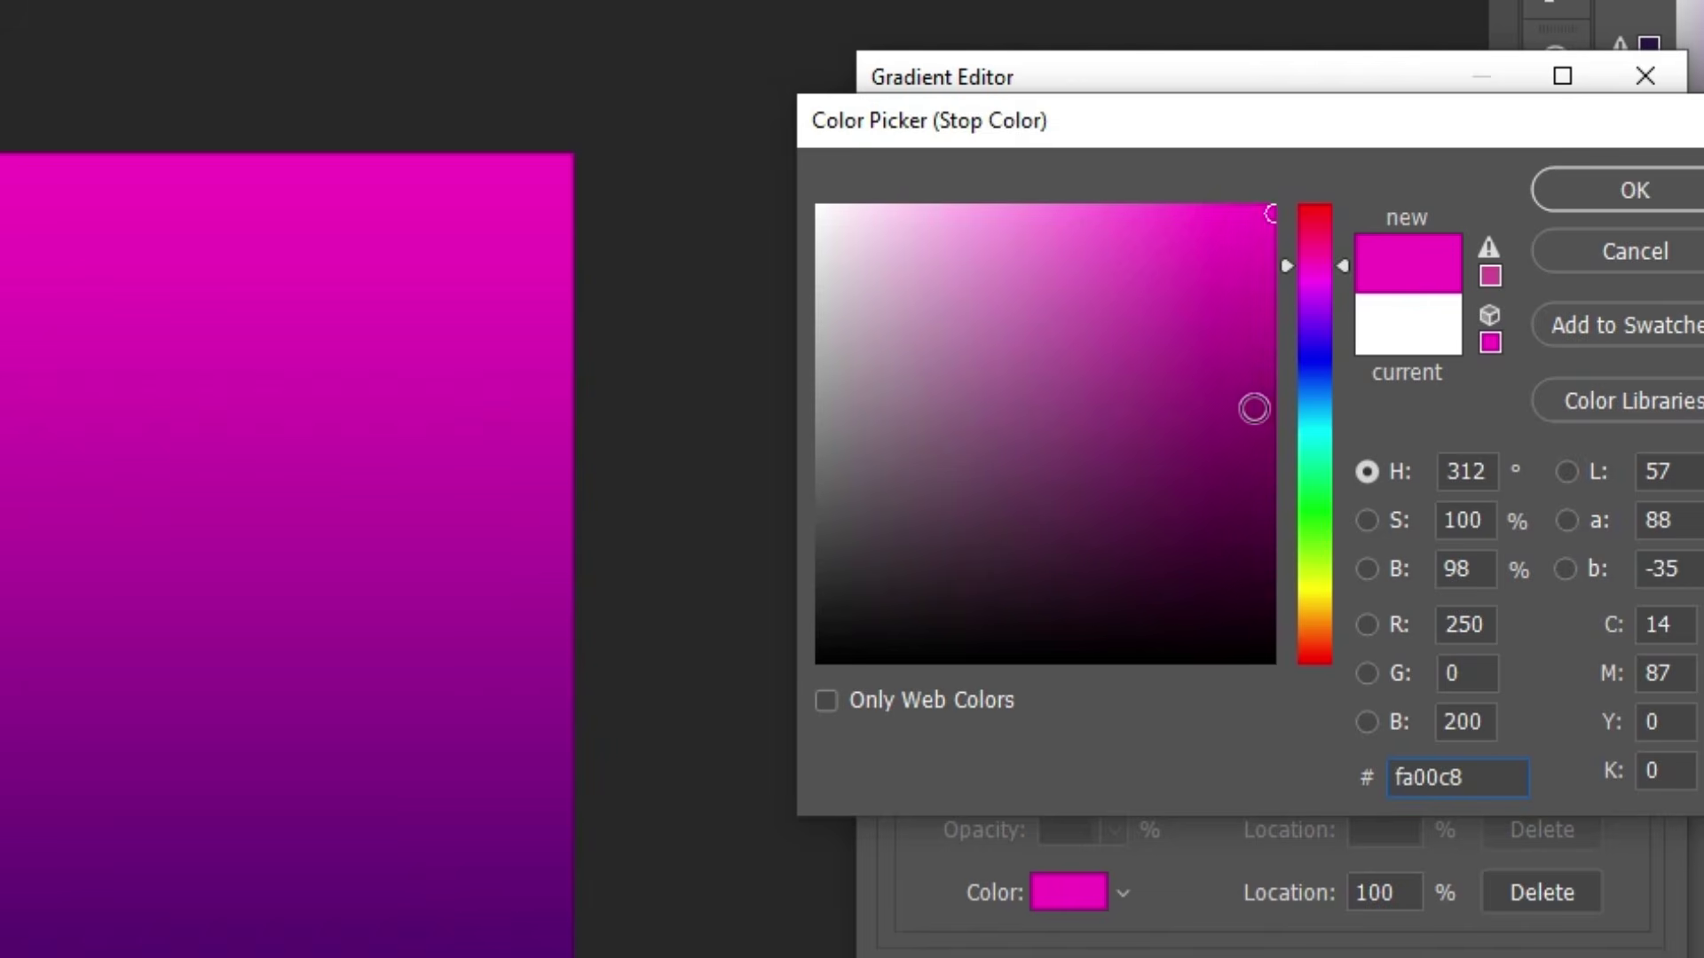
left_click(1236, 433)
left_click_drag(1237, 432, 1272, 481)
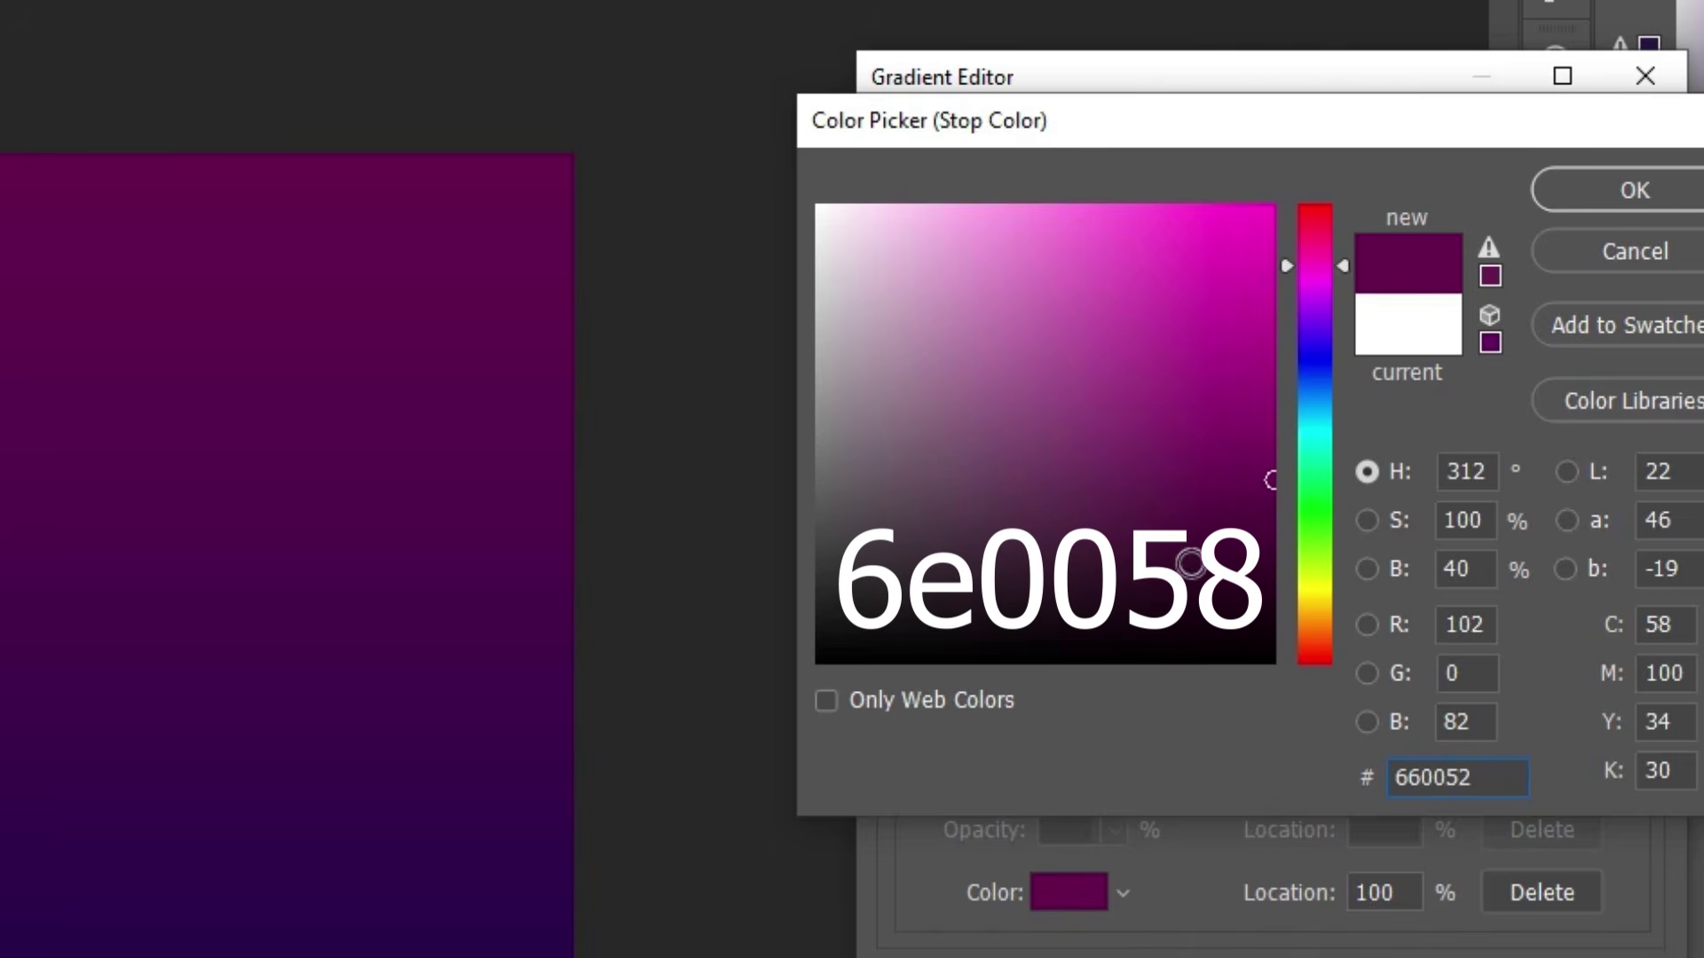
mouse_move(1260, 463)
left_mouse_down()
mouse_move(1270, 449)
mouse_move(1281, 458)
mouse_move(1256, 463)
mouse_move(1278, 466)
left_mouse_up()
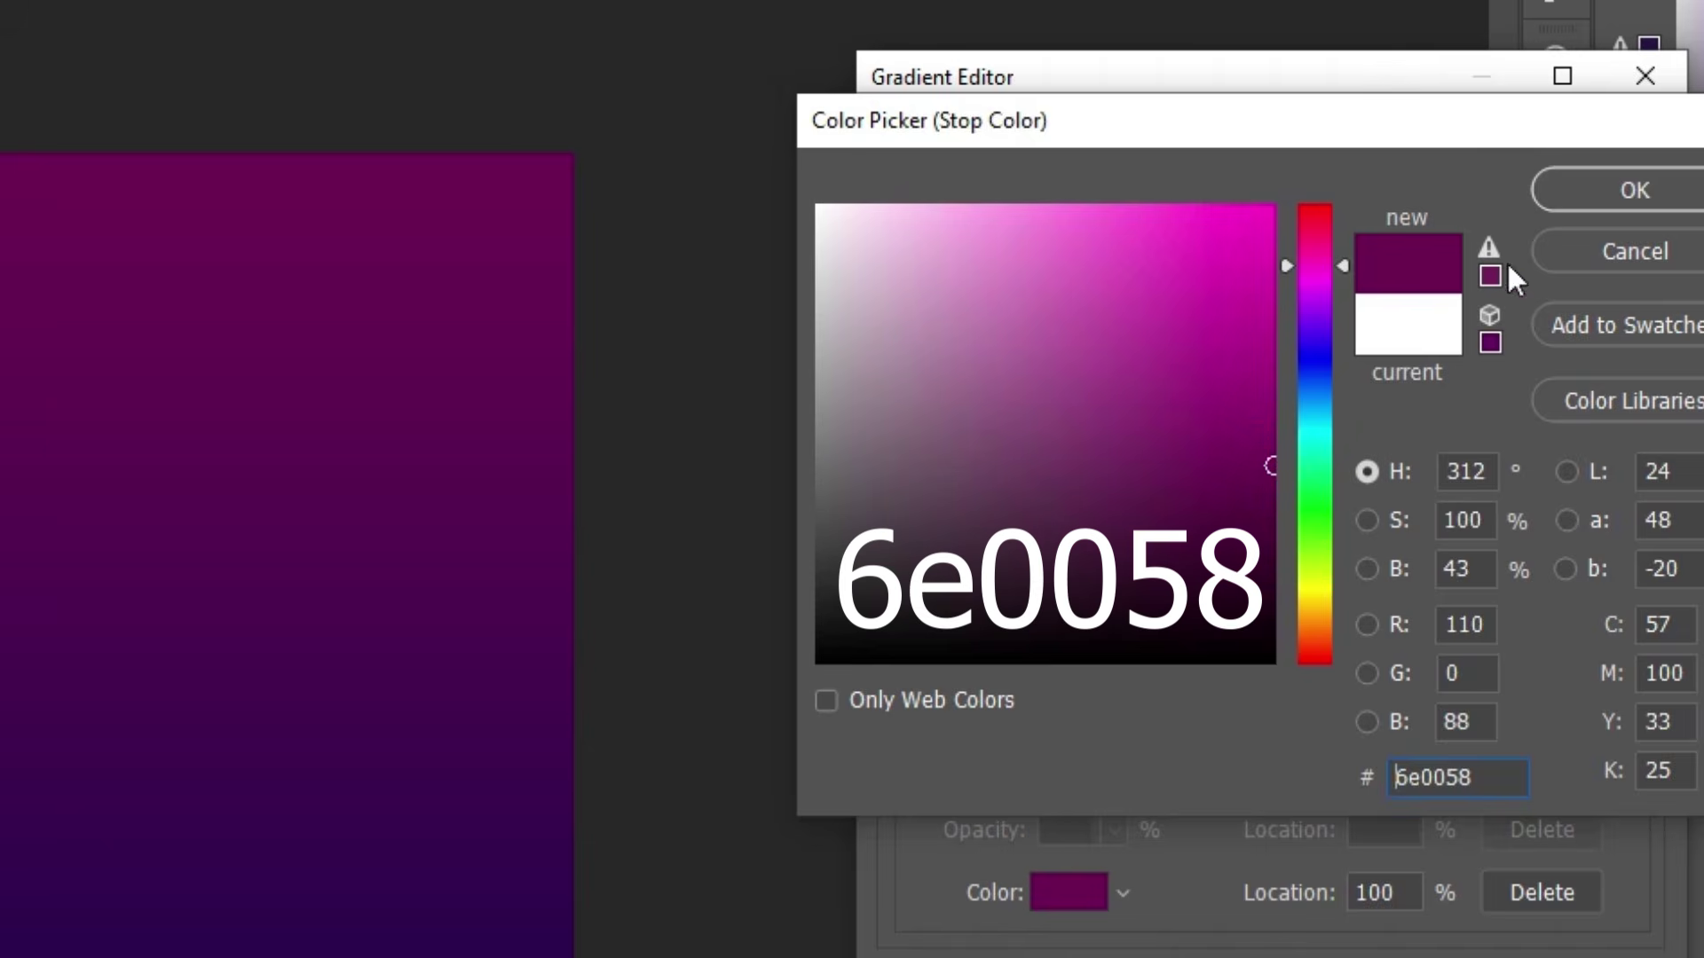
left_click(1579, 184)
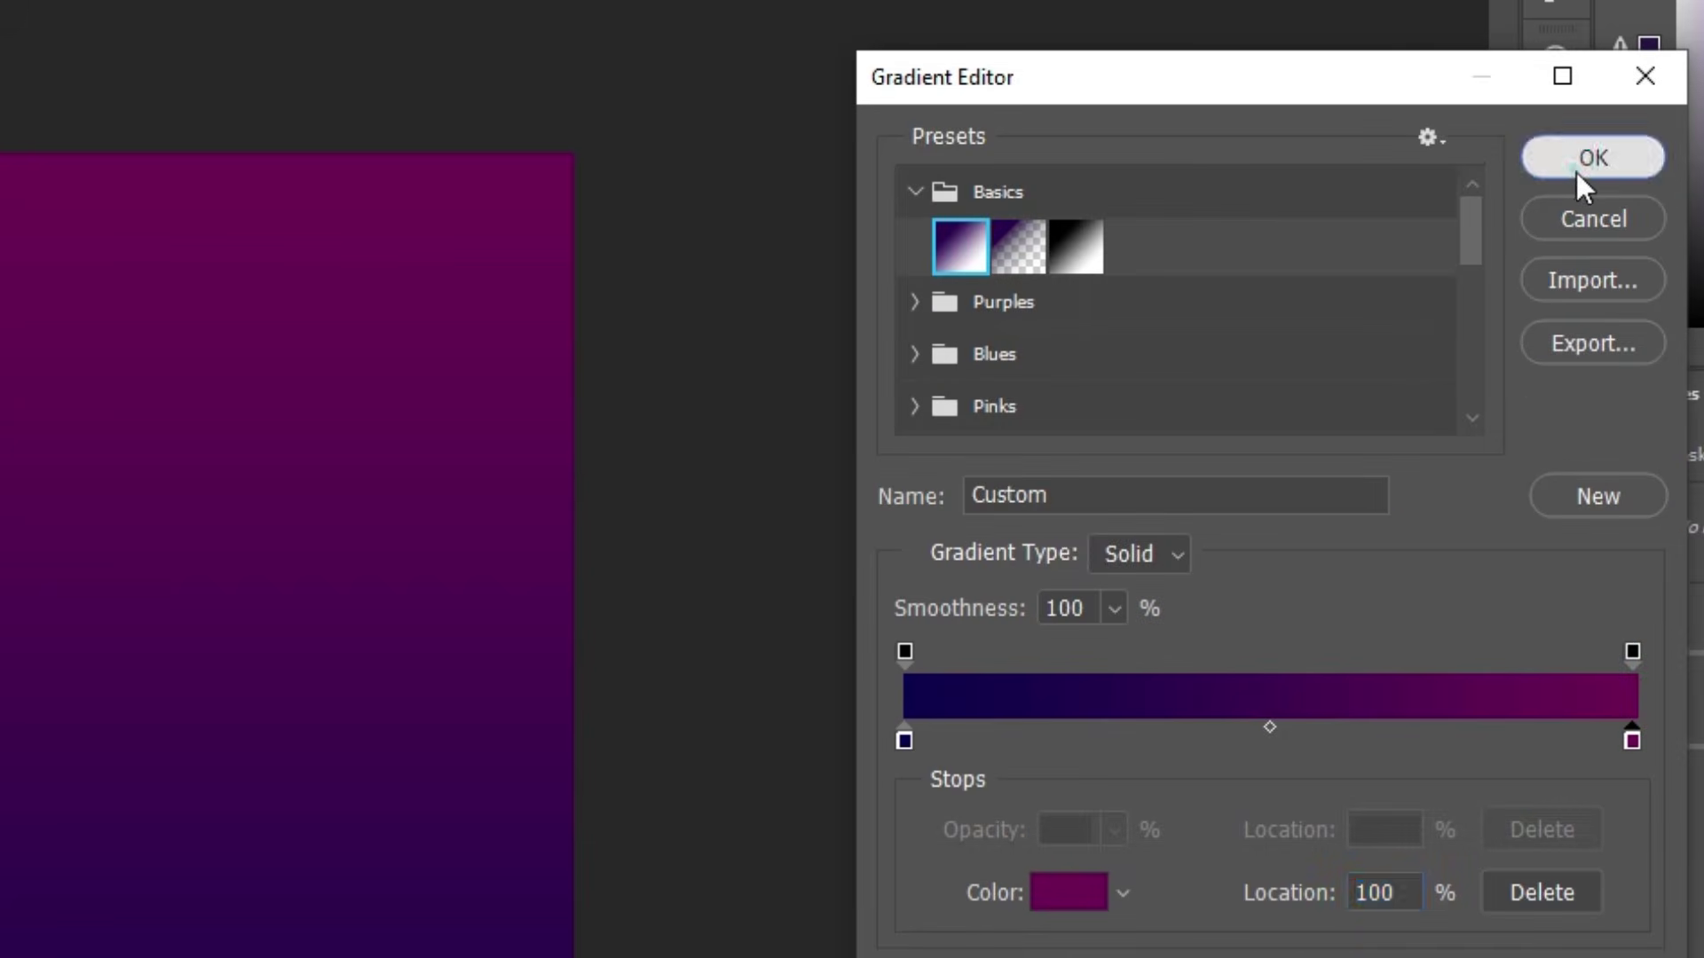
left_click(1580, 173)
left_click(1398, 249)
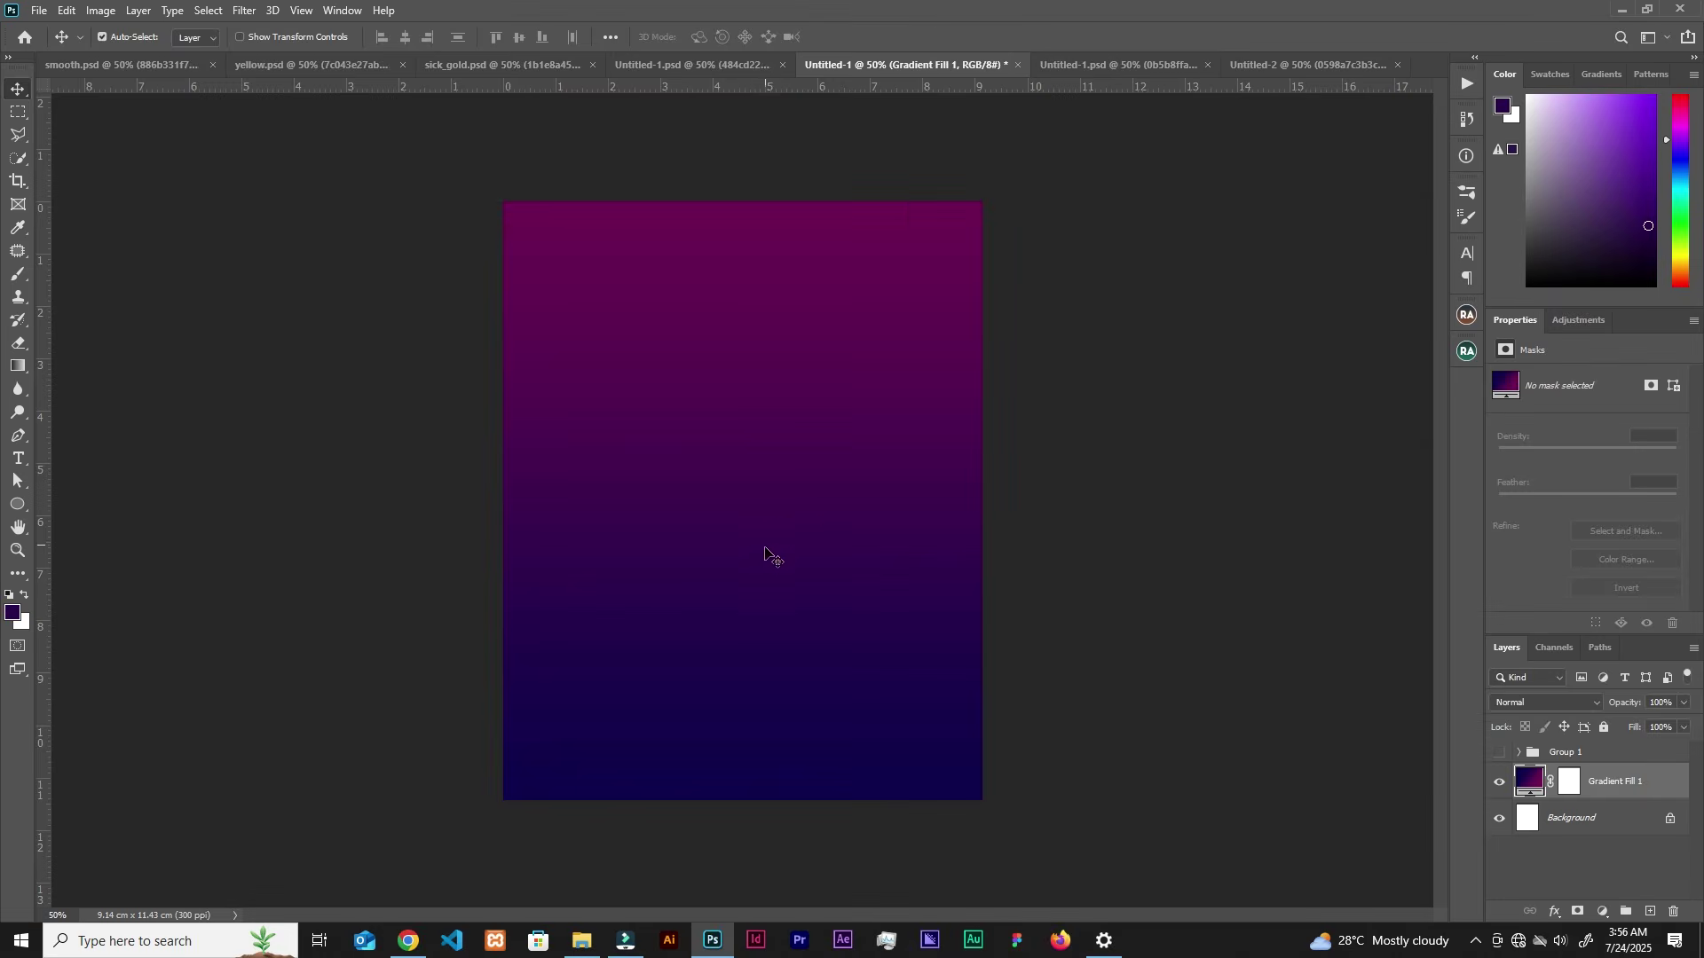
Step: Switch to File Explorer and preview the images in the stock folder for possible flyer background pictures
left_click(581, 941)
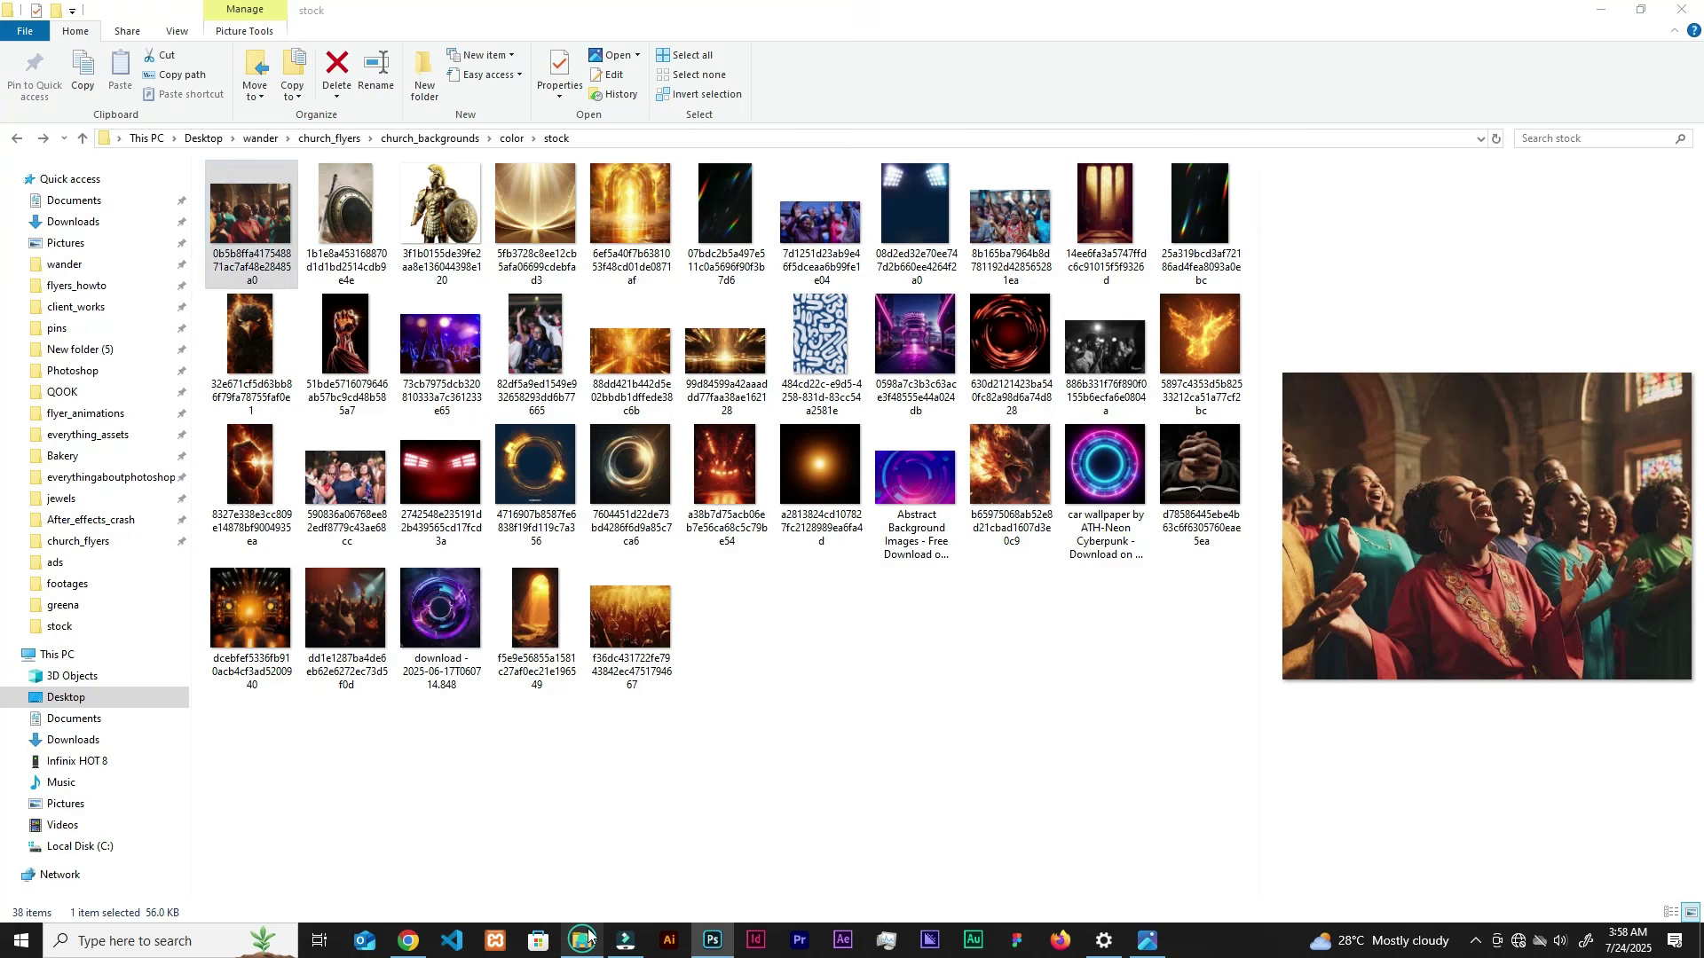
left_click(589, 936)
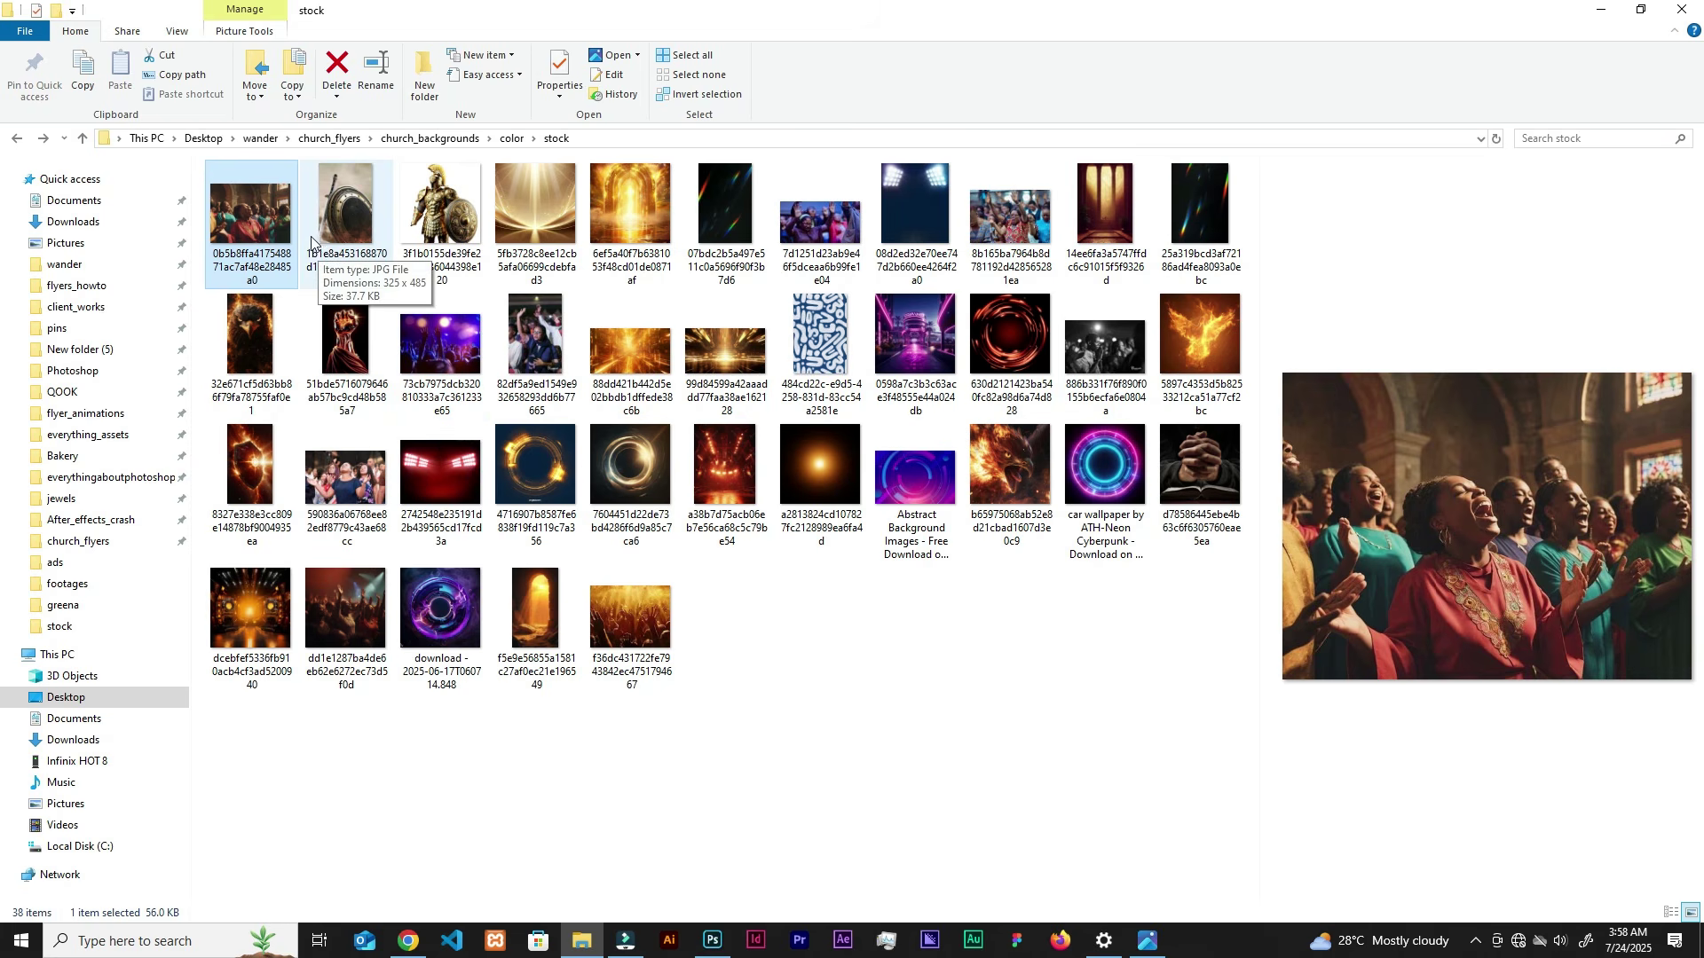
left_click(339, 223)
left_click(457, 232)
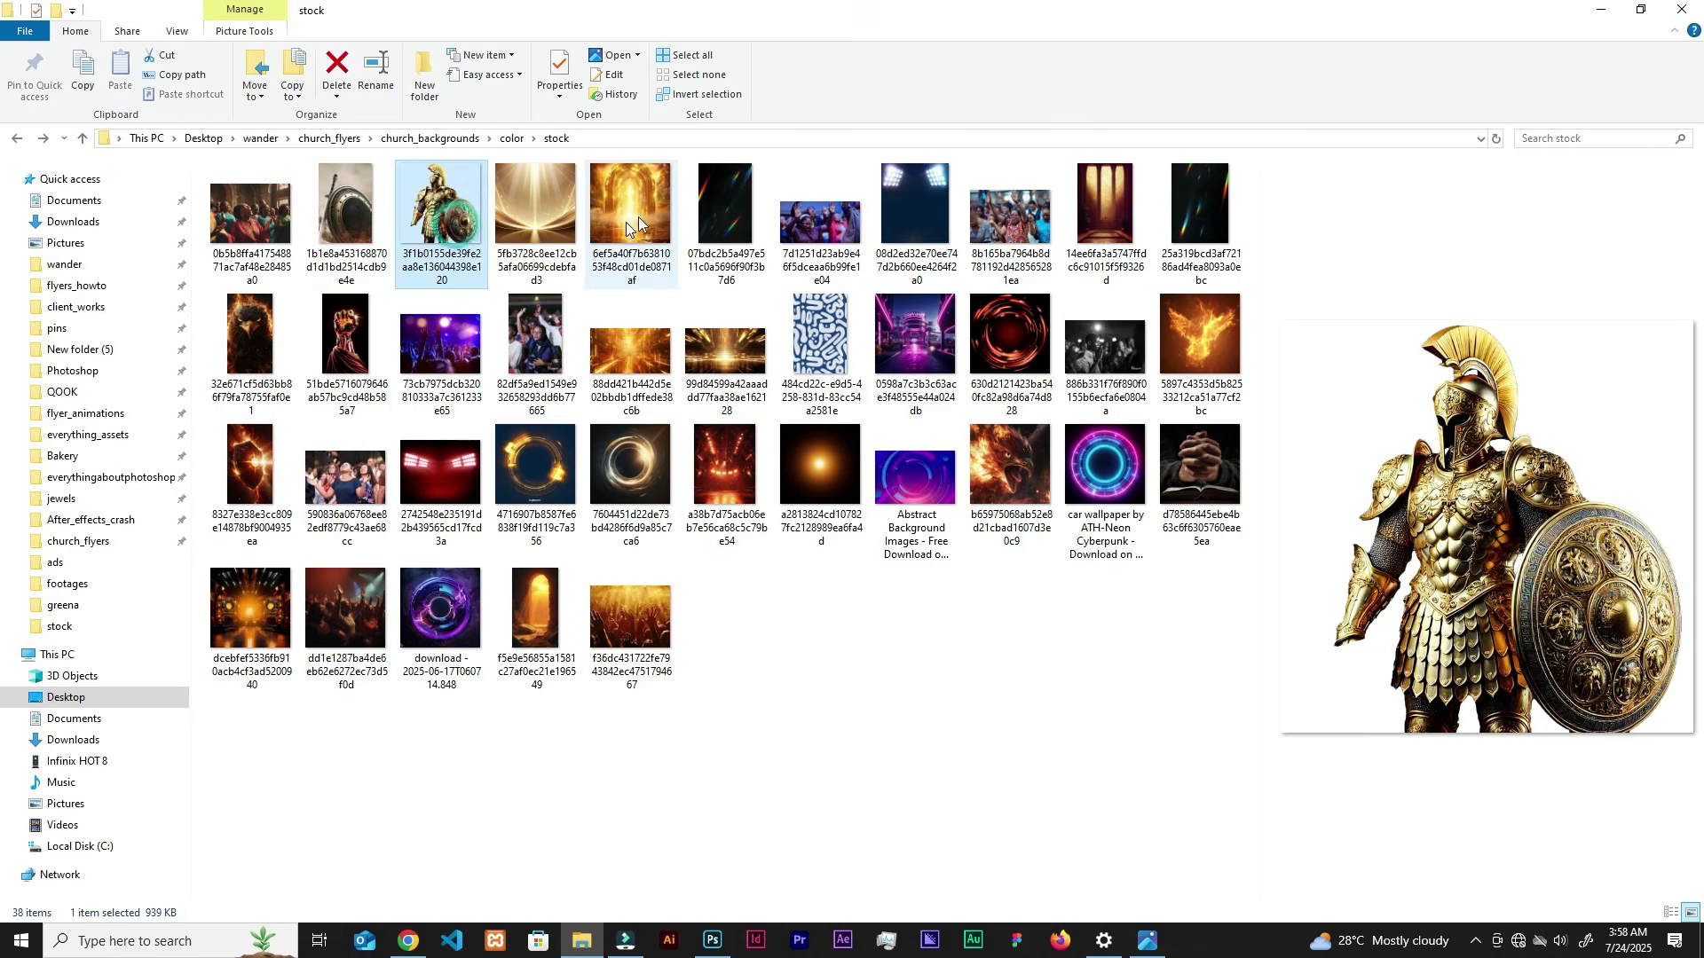
left_click(637, 216)
left_click(923, 233)
left_click(1011, 222)
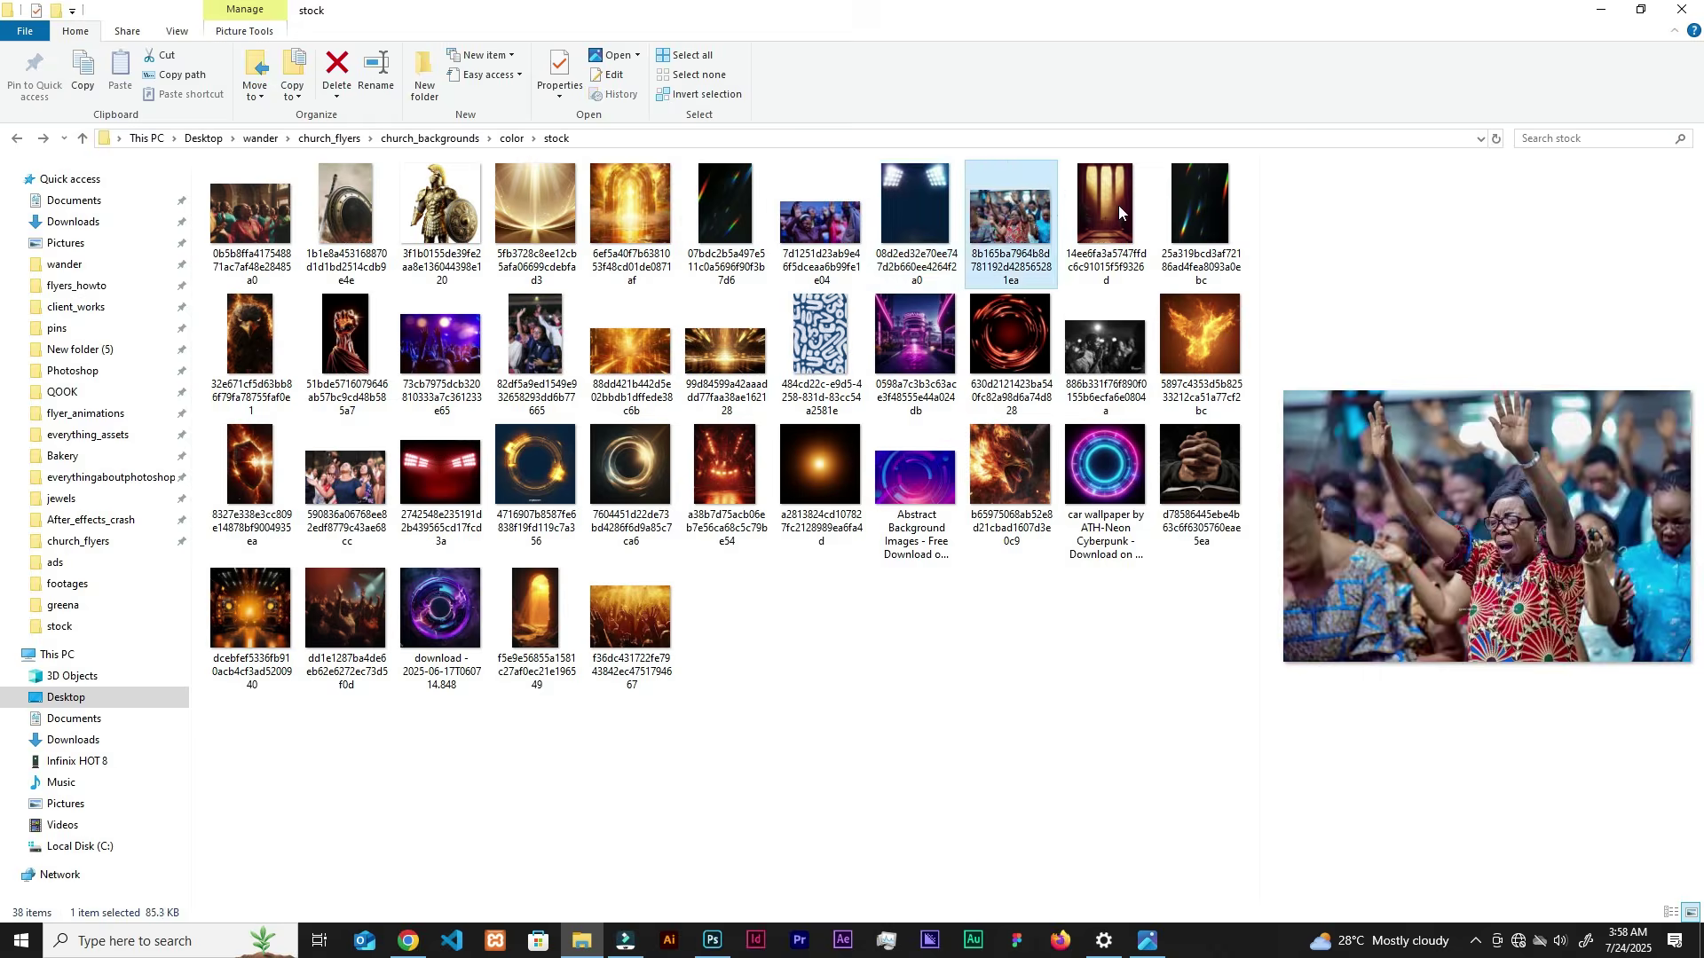
left_click(1118, 205)
left_click(1202, 213)
left_click(1199, 342)
left_click(1086, 435)
left_click(1007, 462)
left_click(737, 463)
left_click(972, 460)
left_click(536, 463)
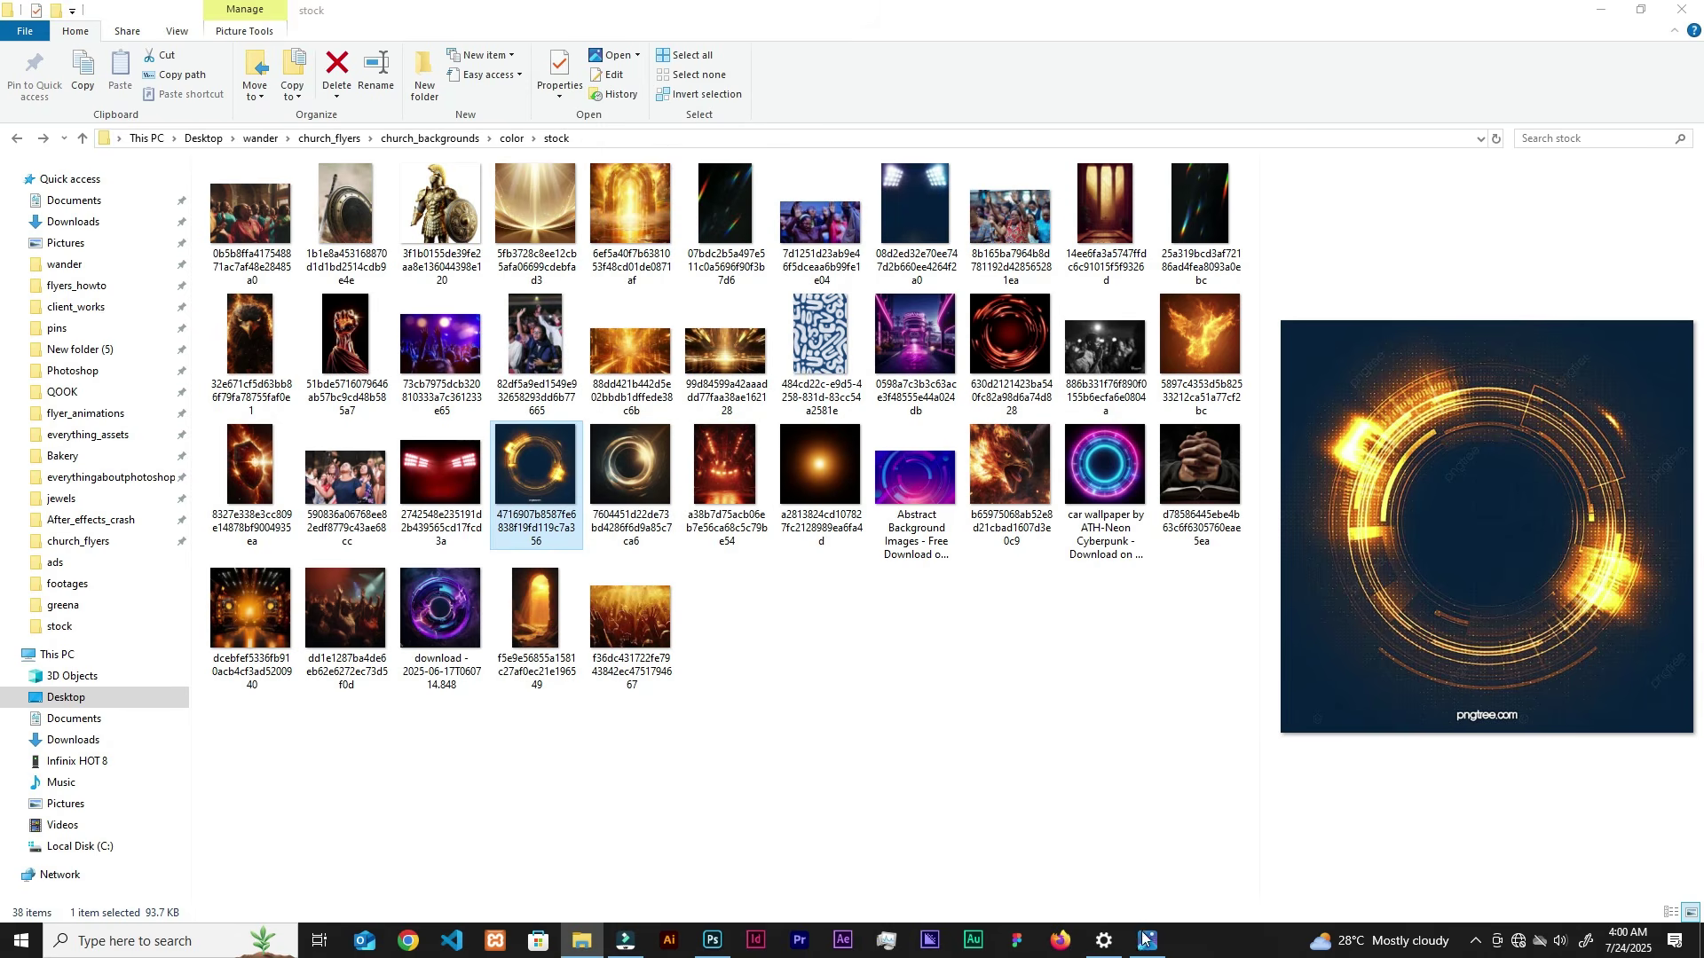
Step: Switch to the Photos viewer and browse the stock images full-size, starting from the choir picture, to compare crowd photos and background textures
left_click(1145, 939)
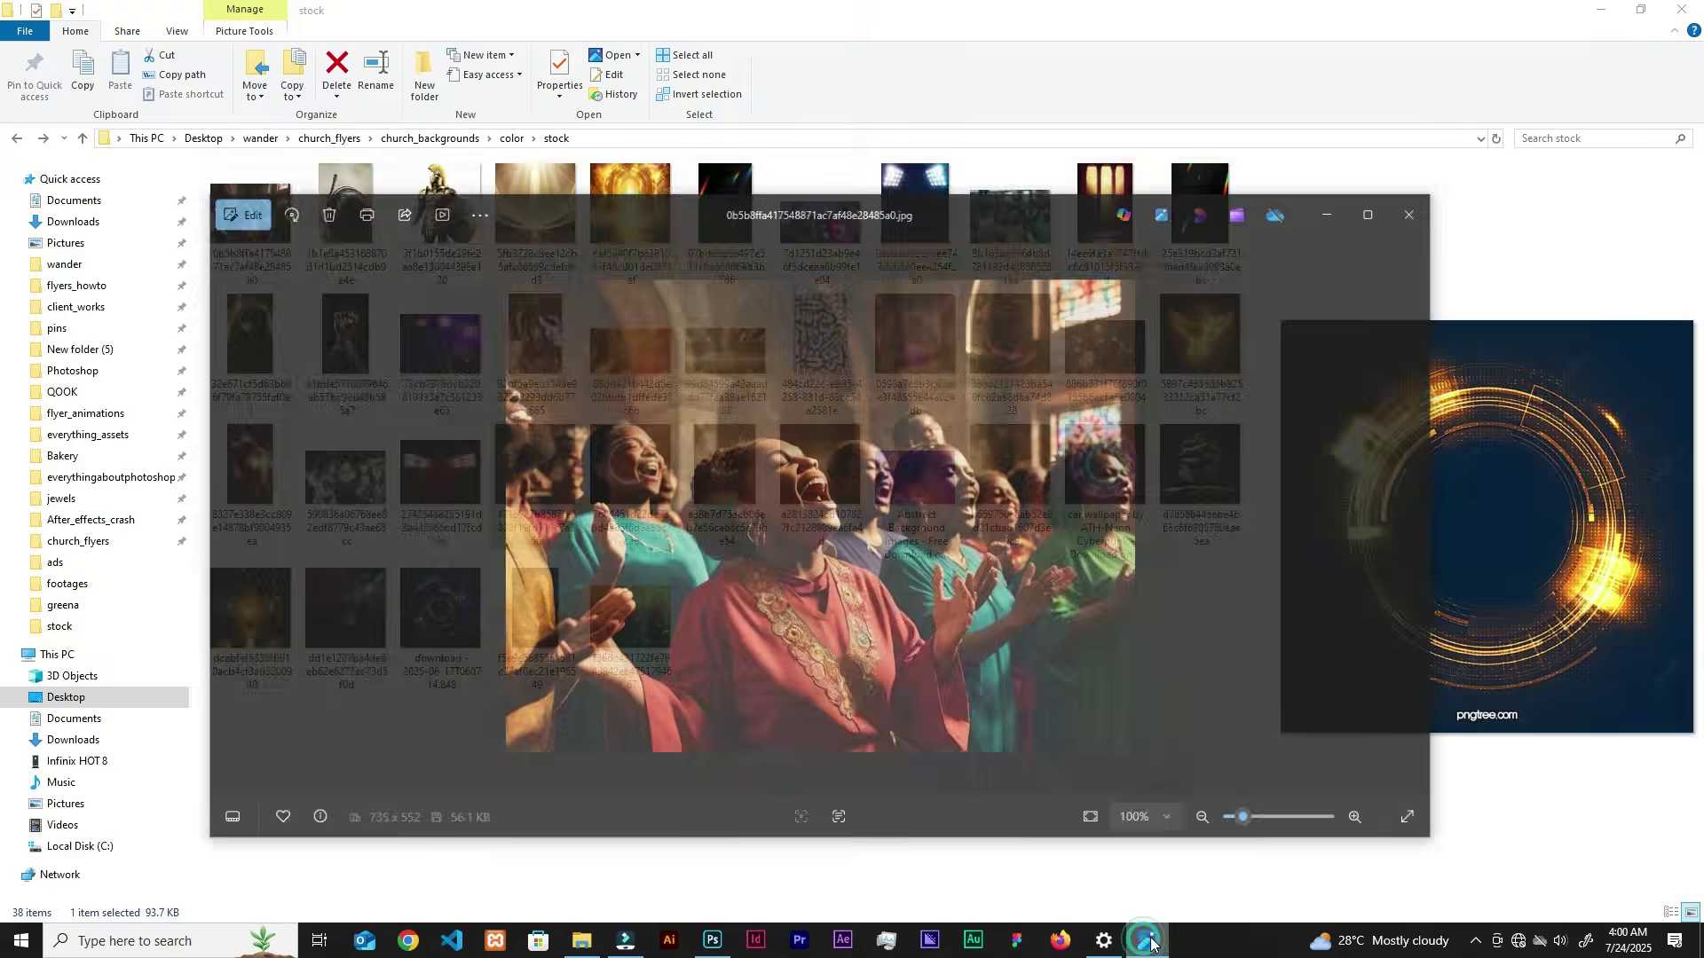
left_click(1375, 181)
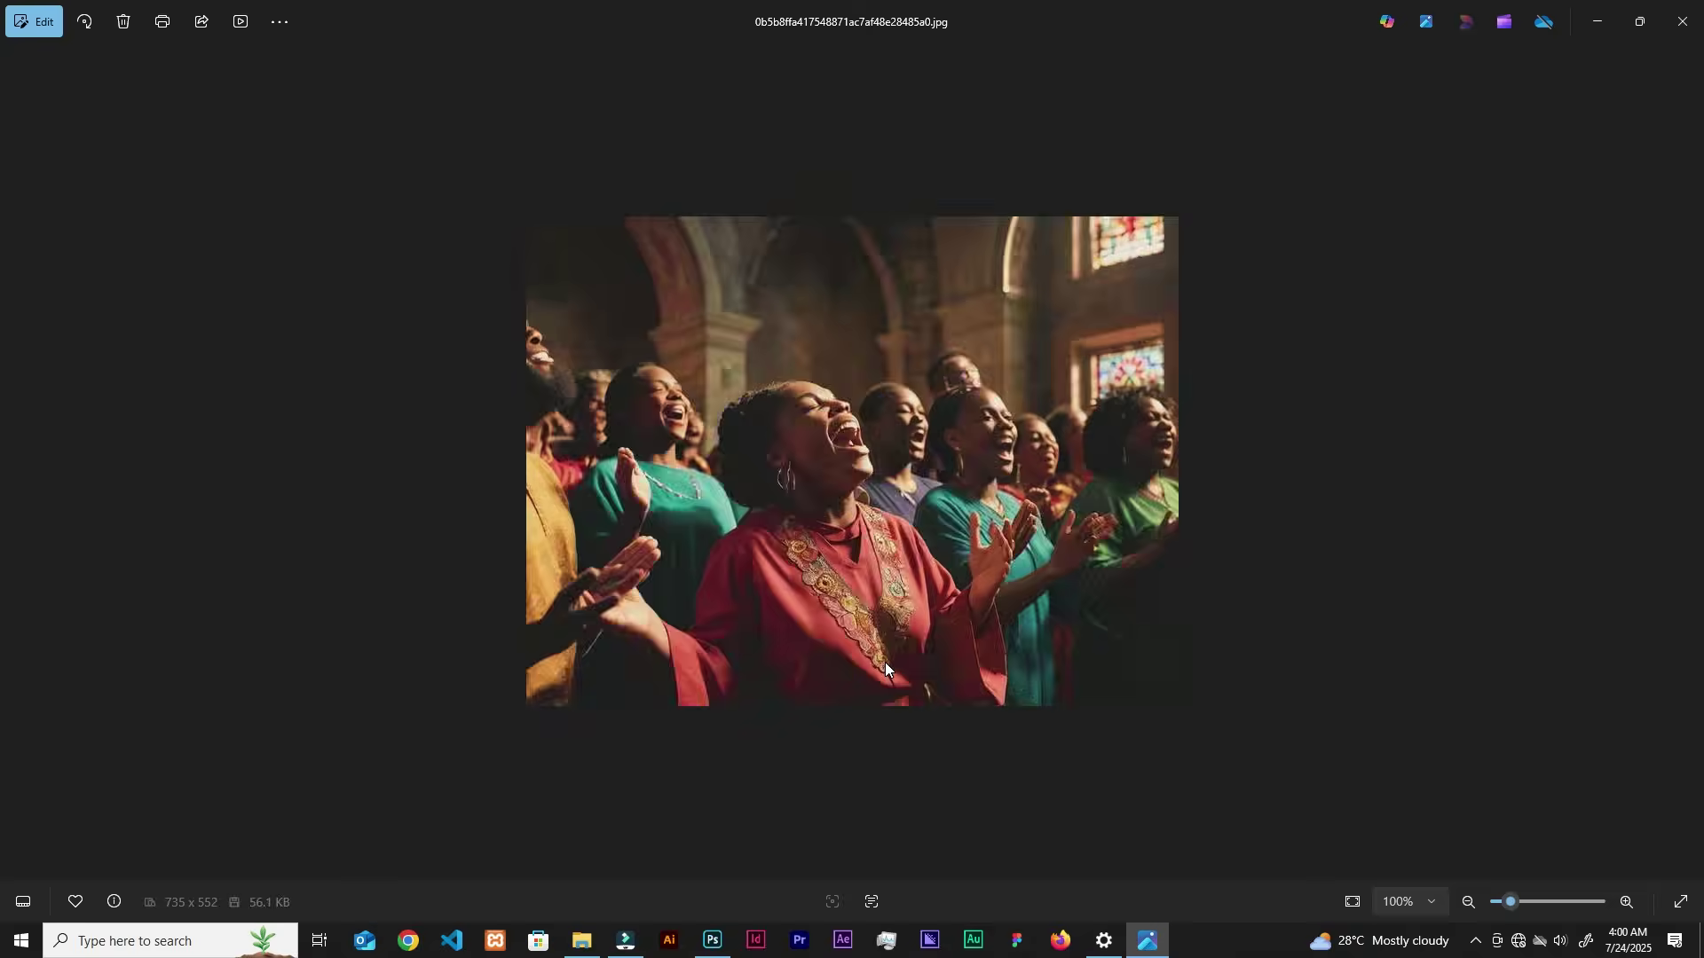
key("Right")
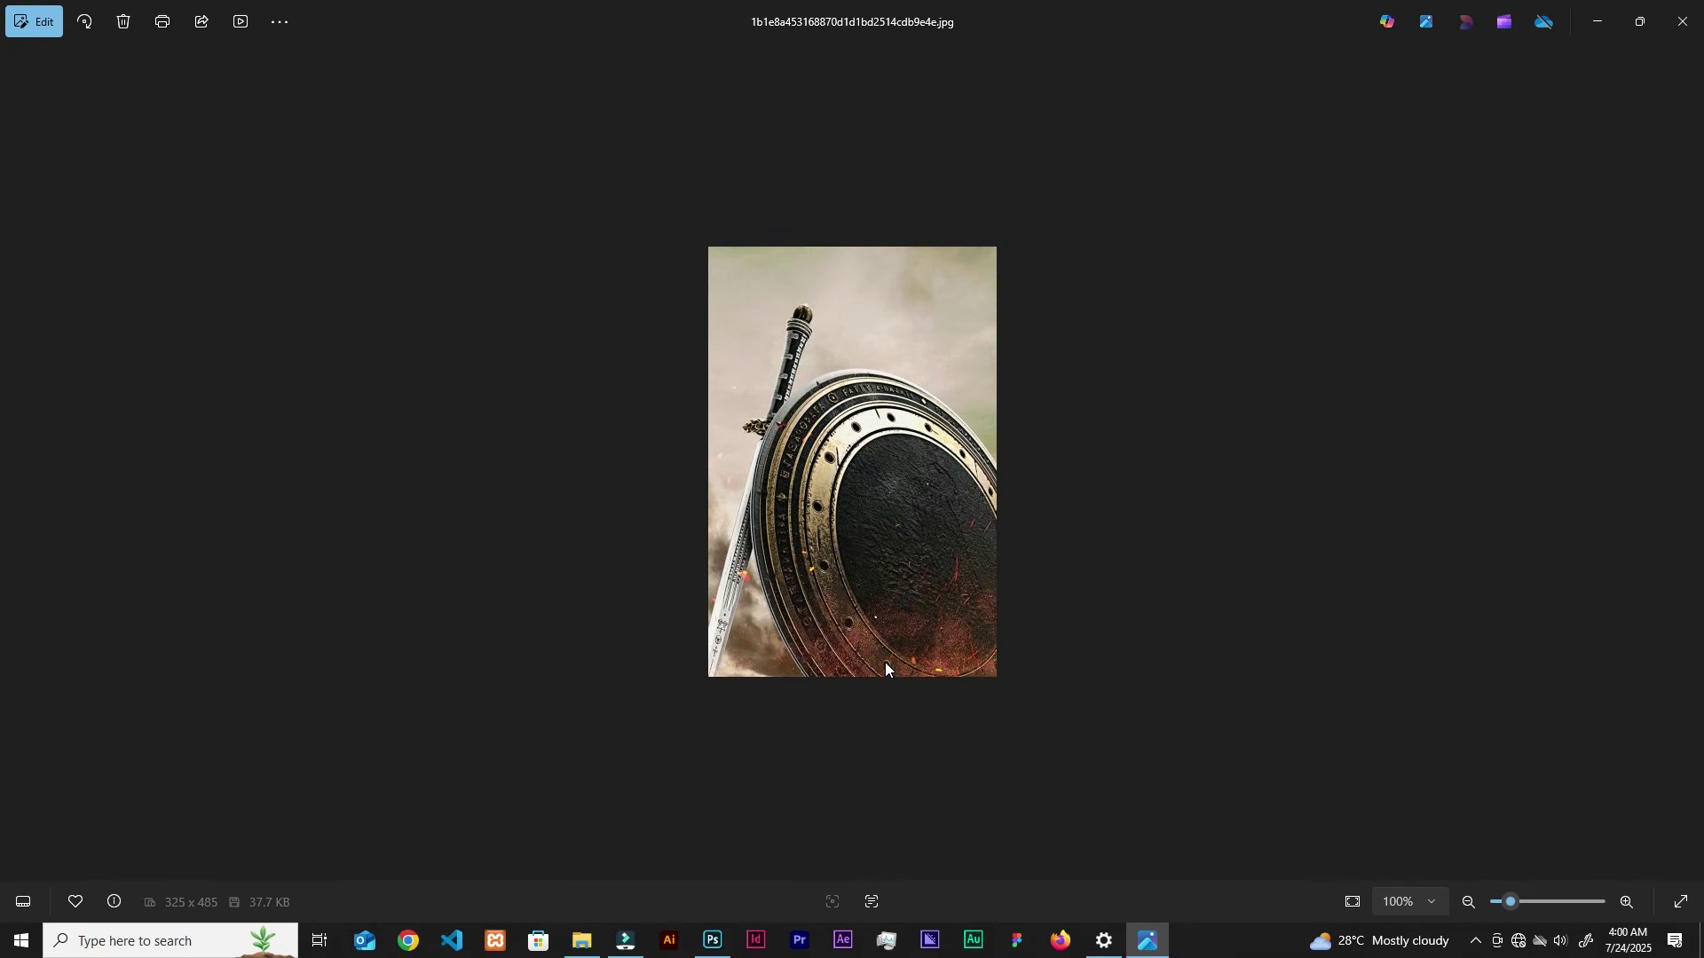
key("Right")
key("Right")
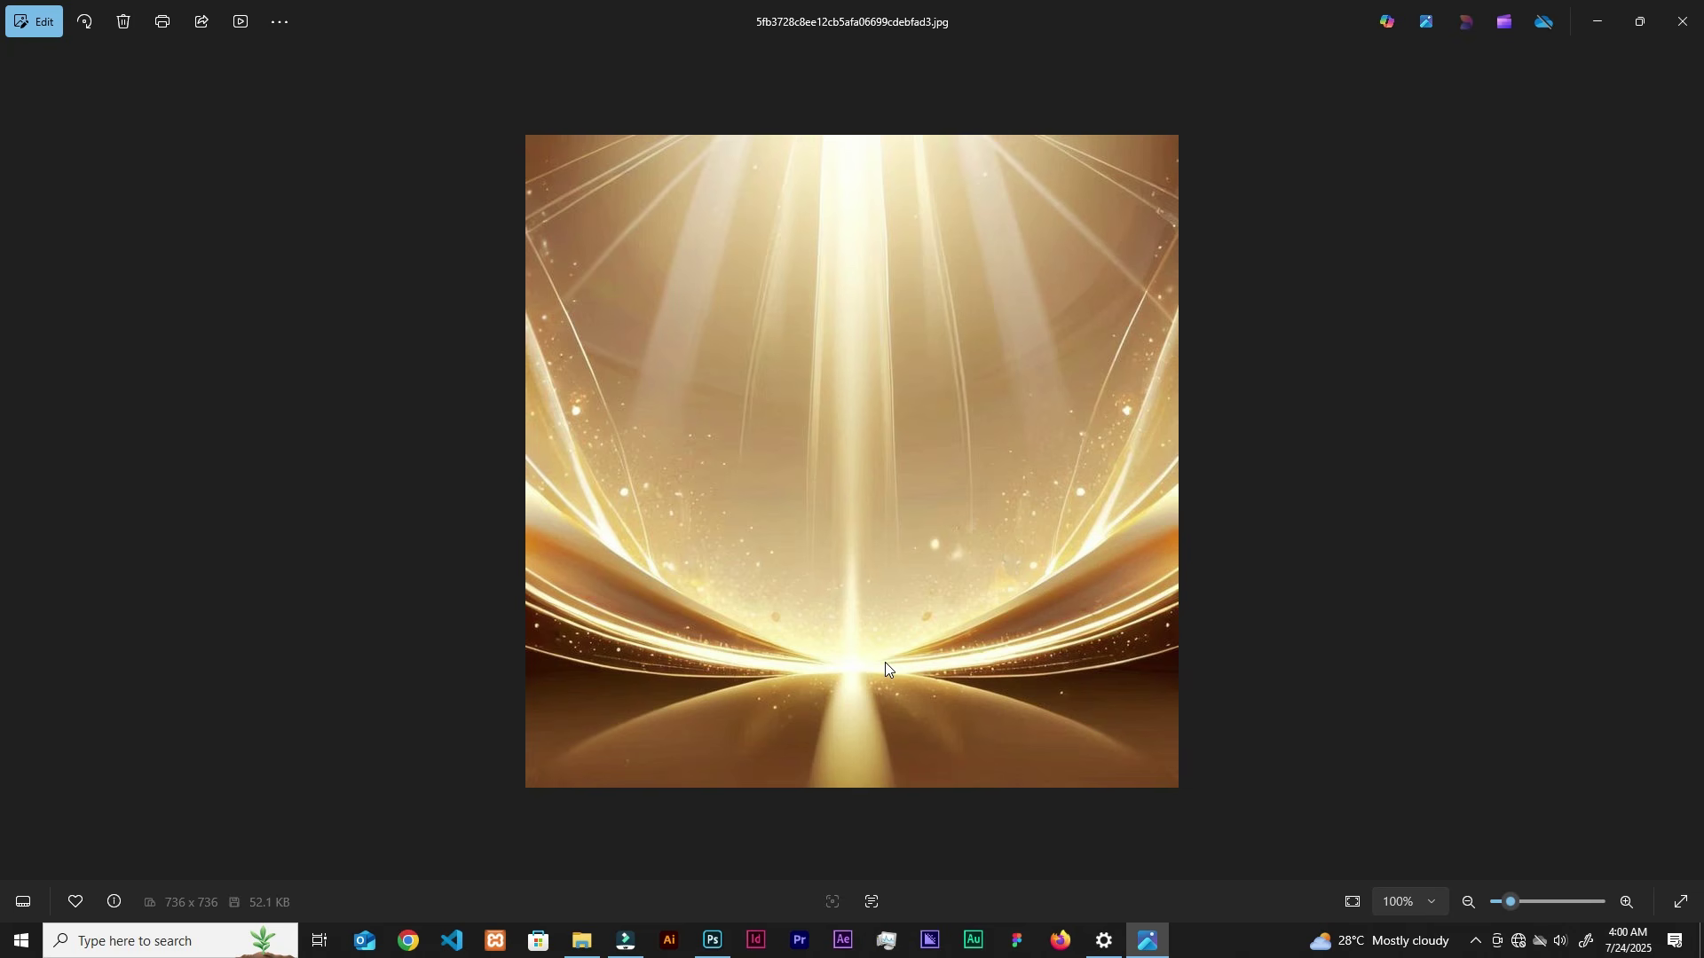
key("Right")
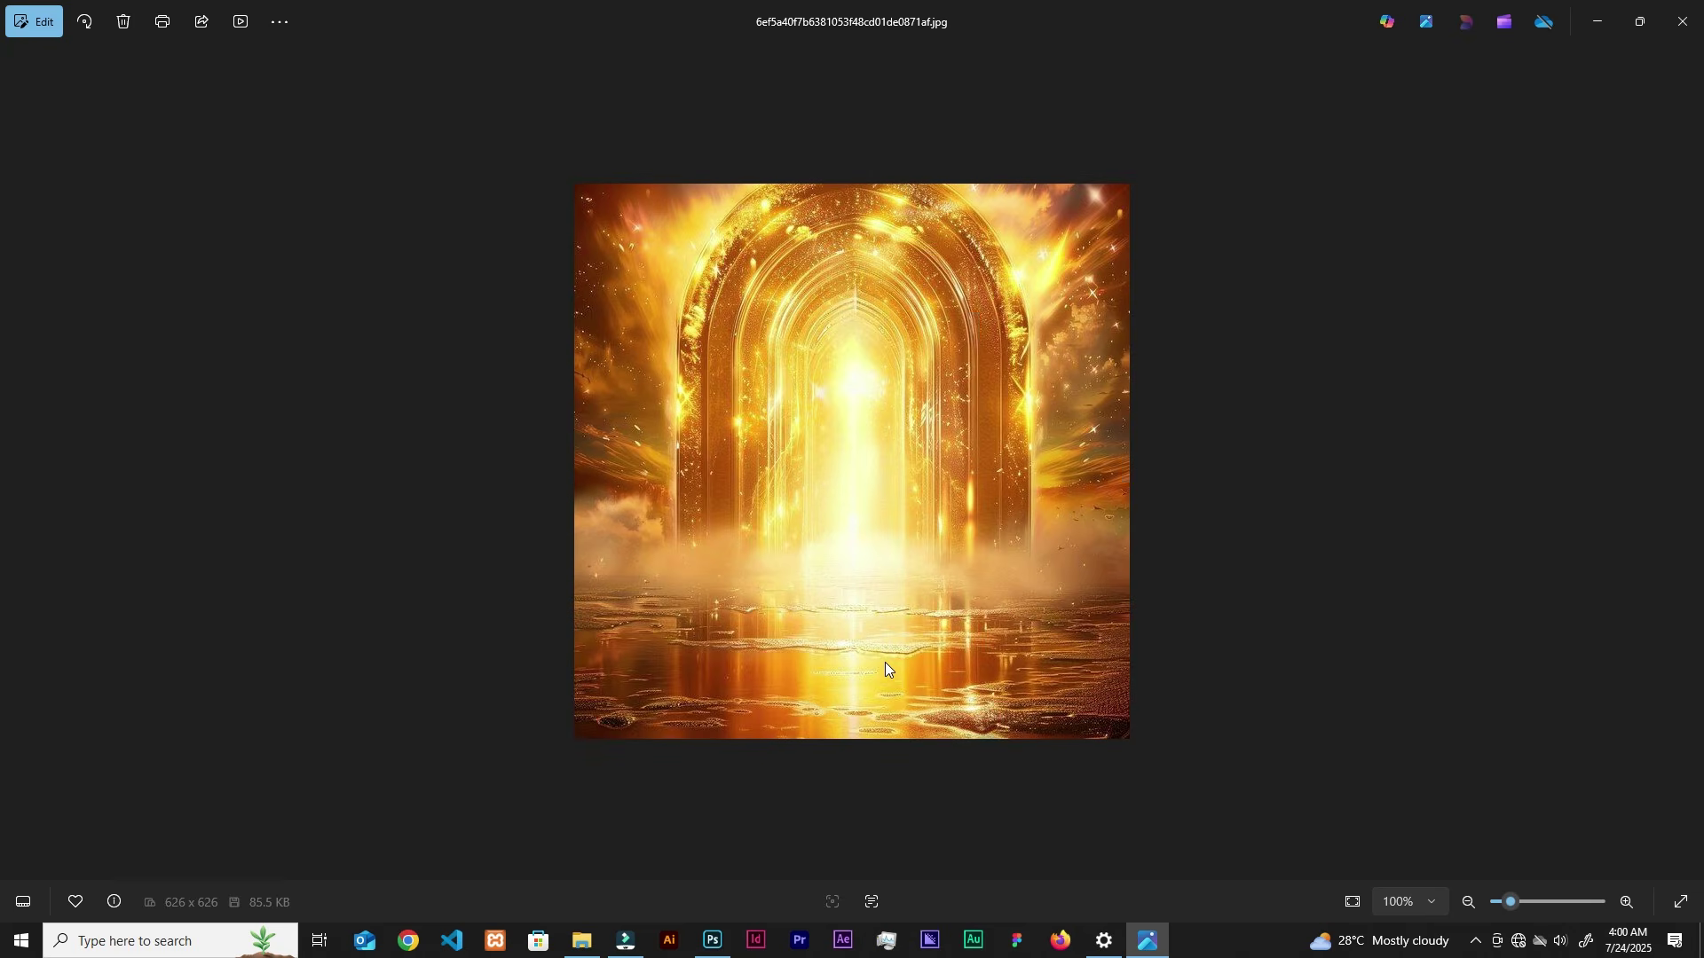
key("Right")
key("Right")
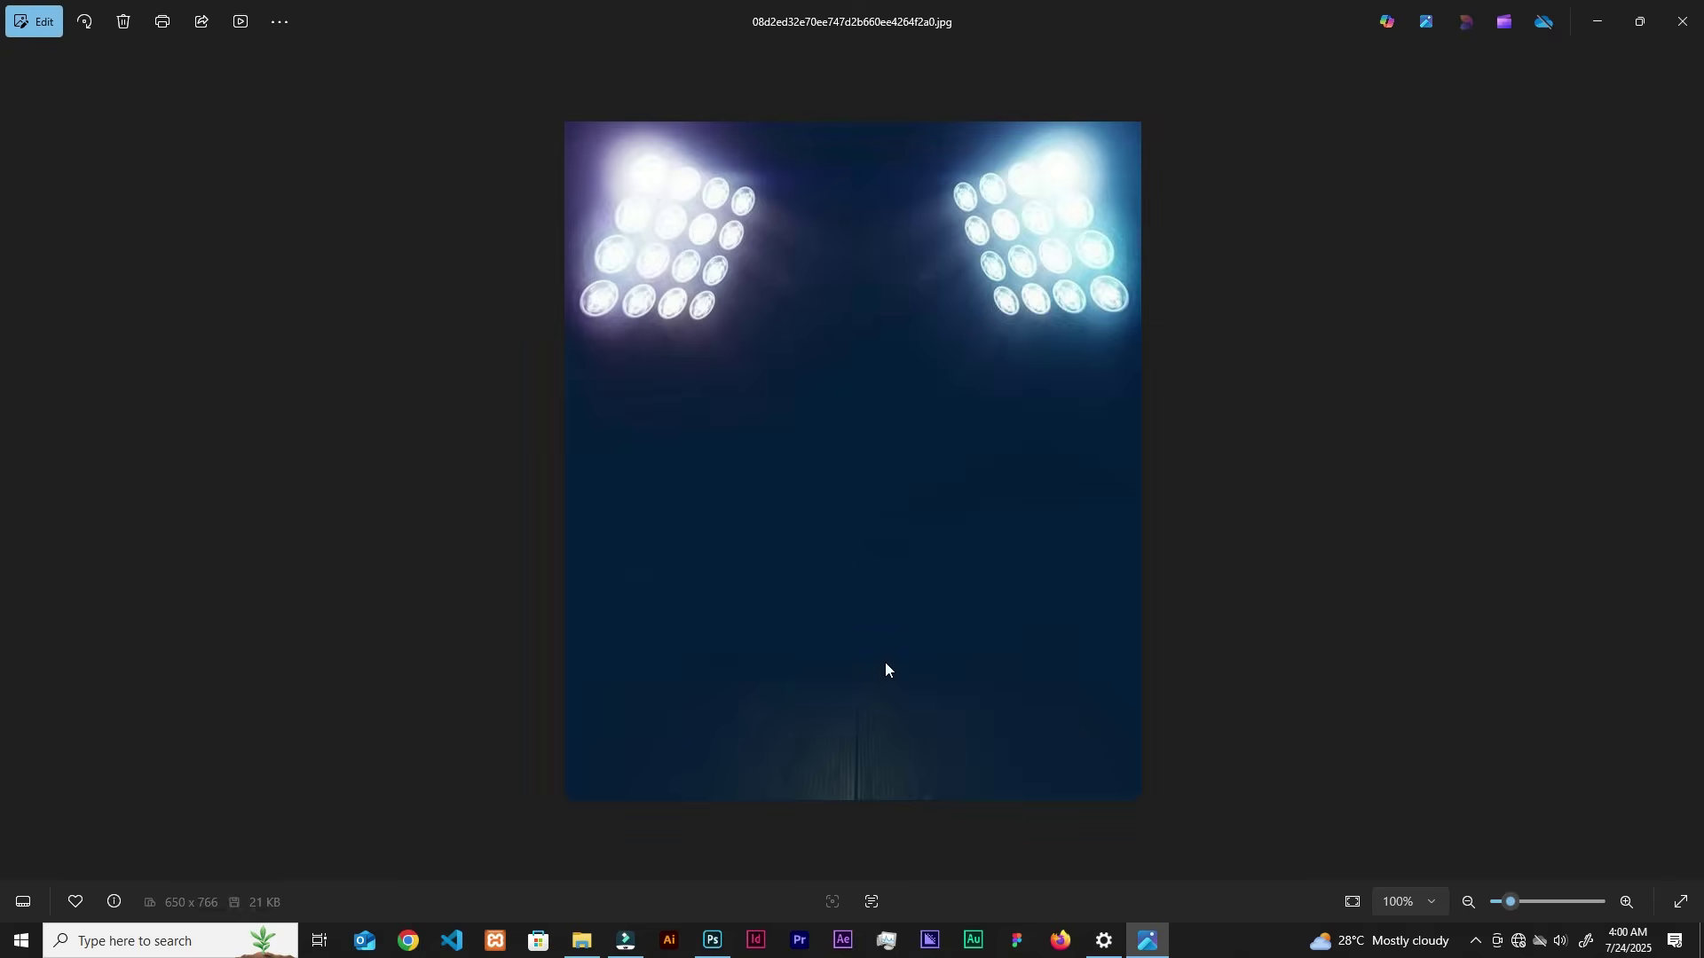
key("Right")
key("Right")
key("Right")
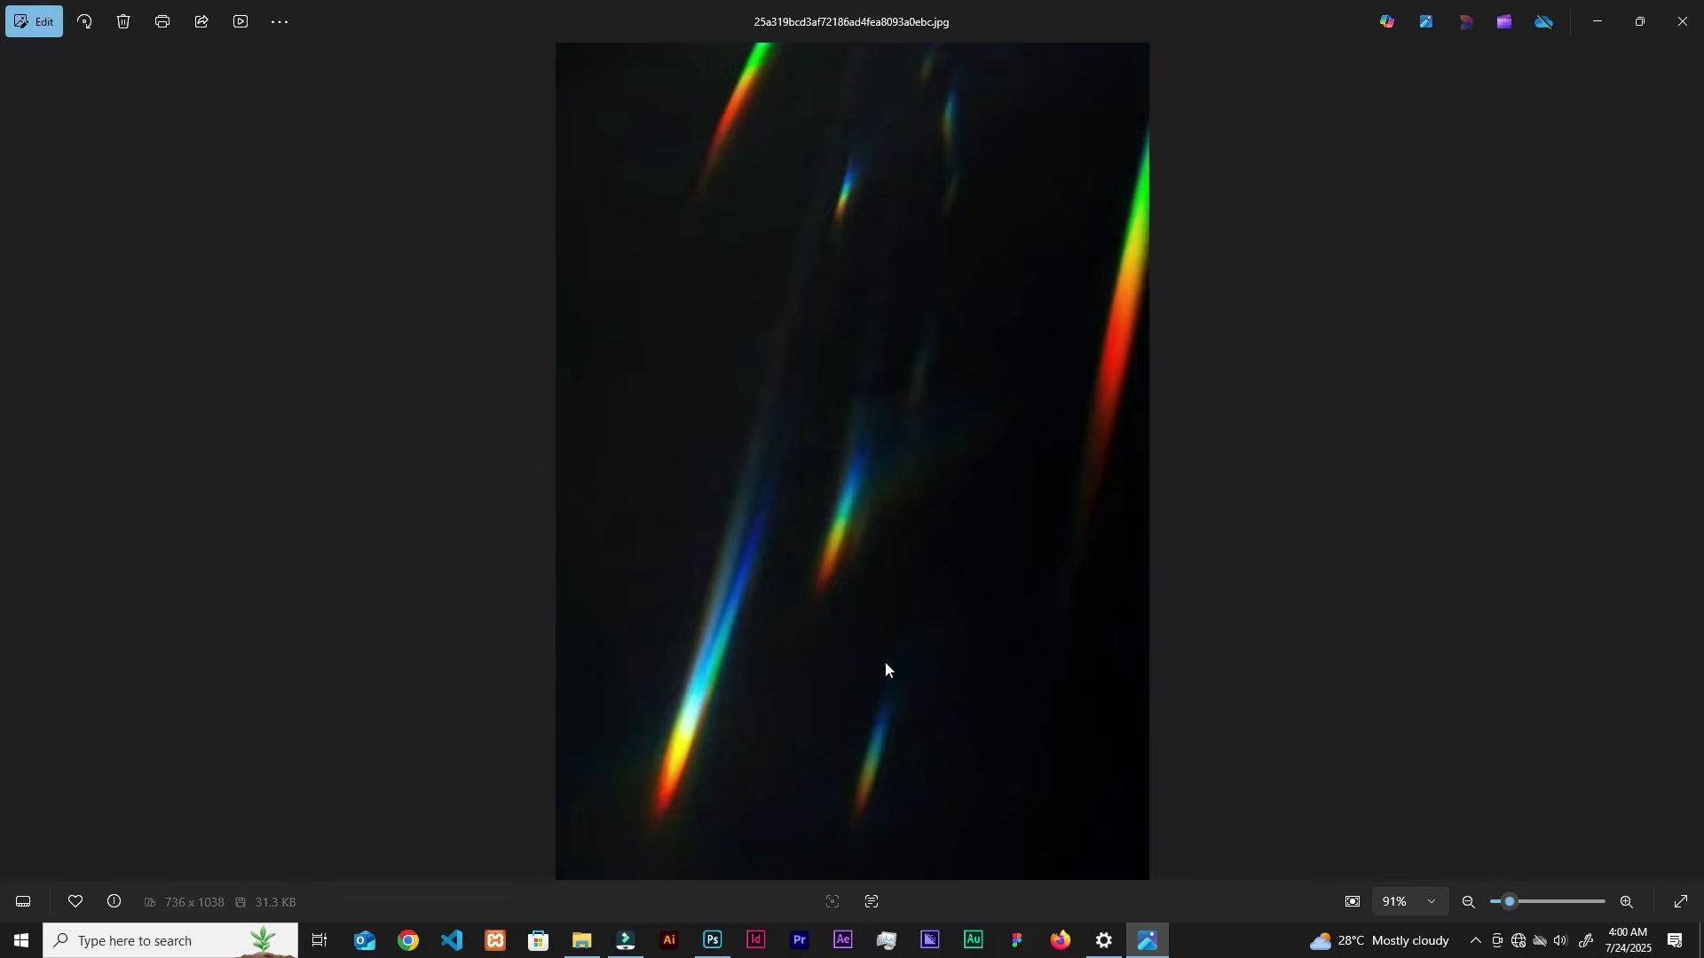
key("Right")
key("Right")
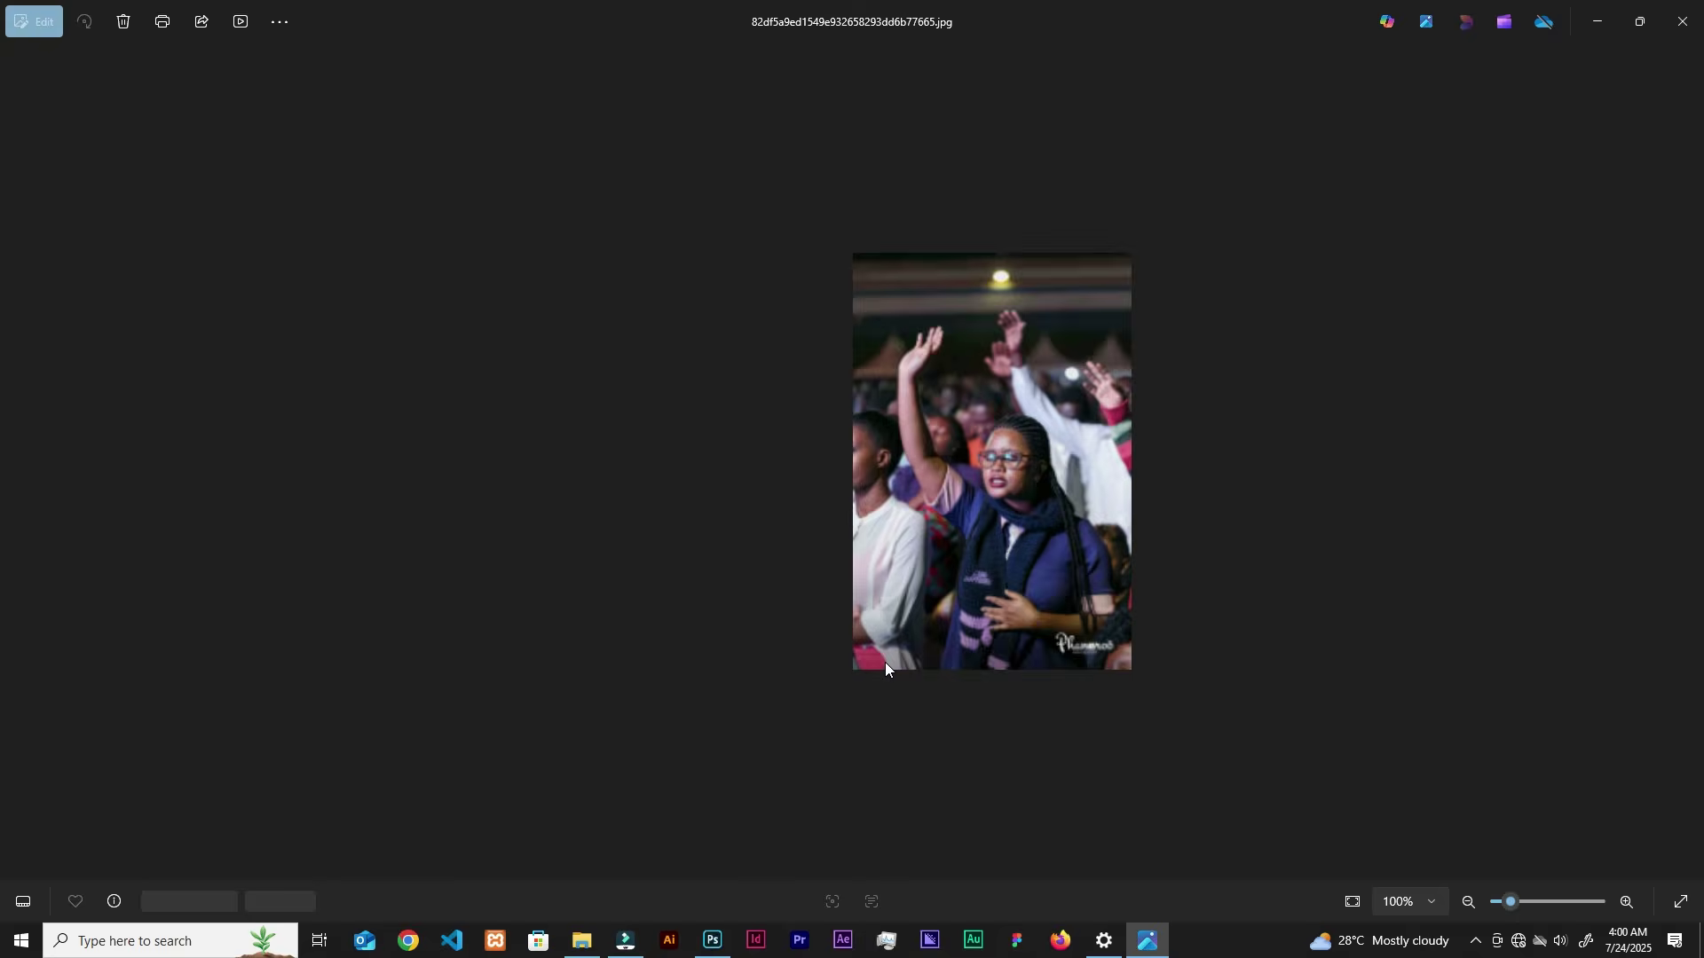
key("Right")
key("Right")
key("Right")
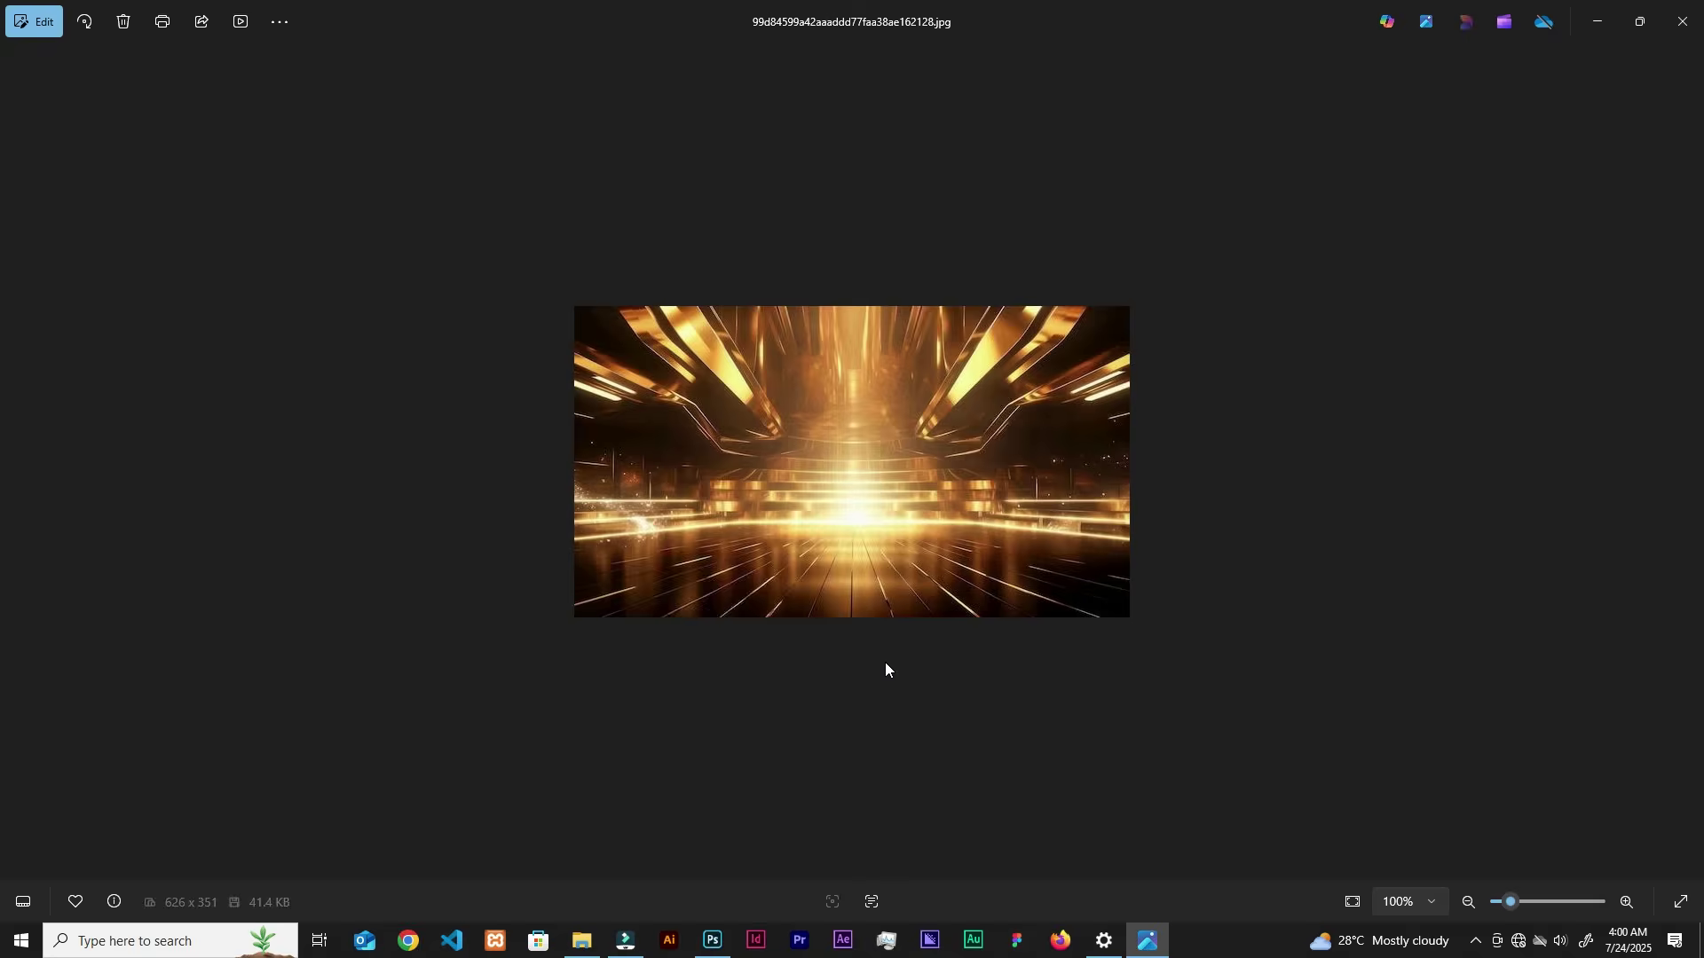
key("Right")
key("Right")
key("Right")
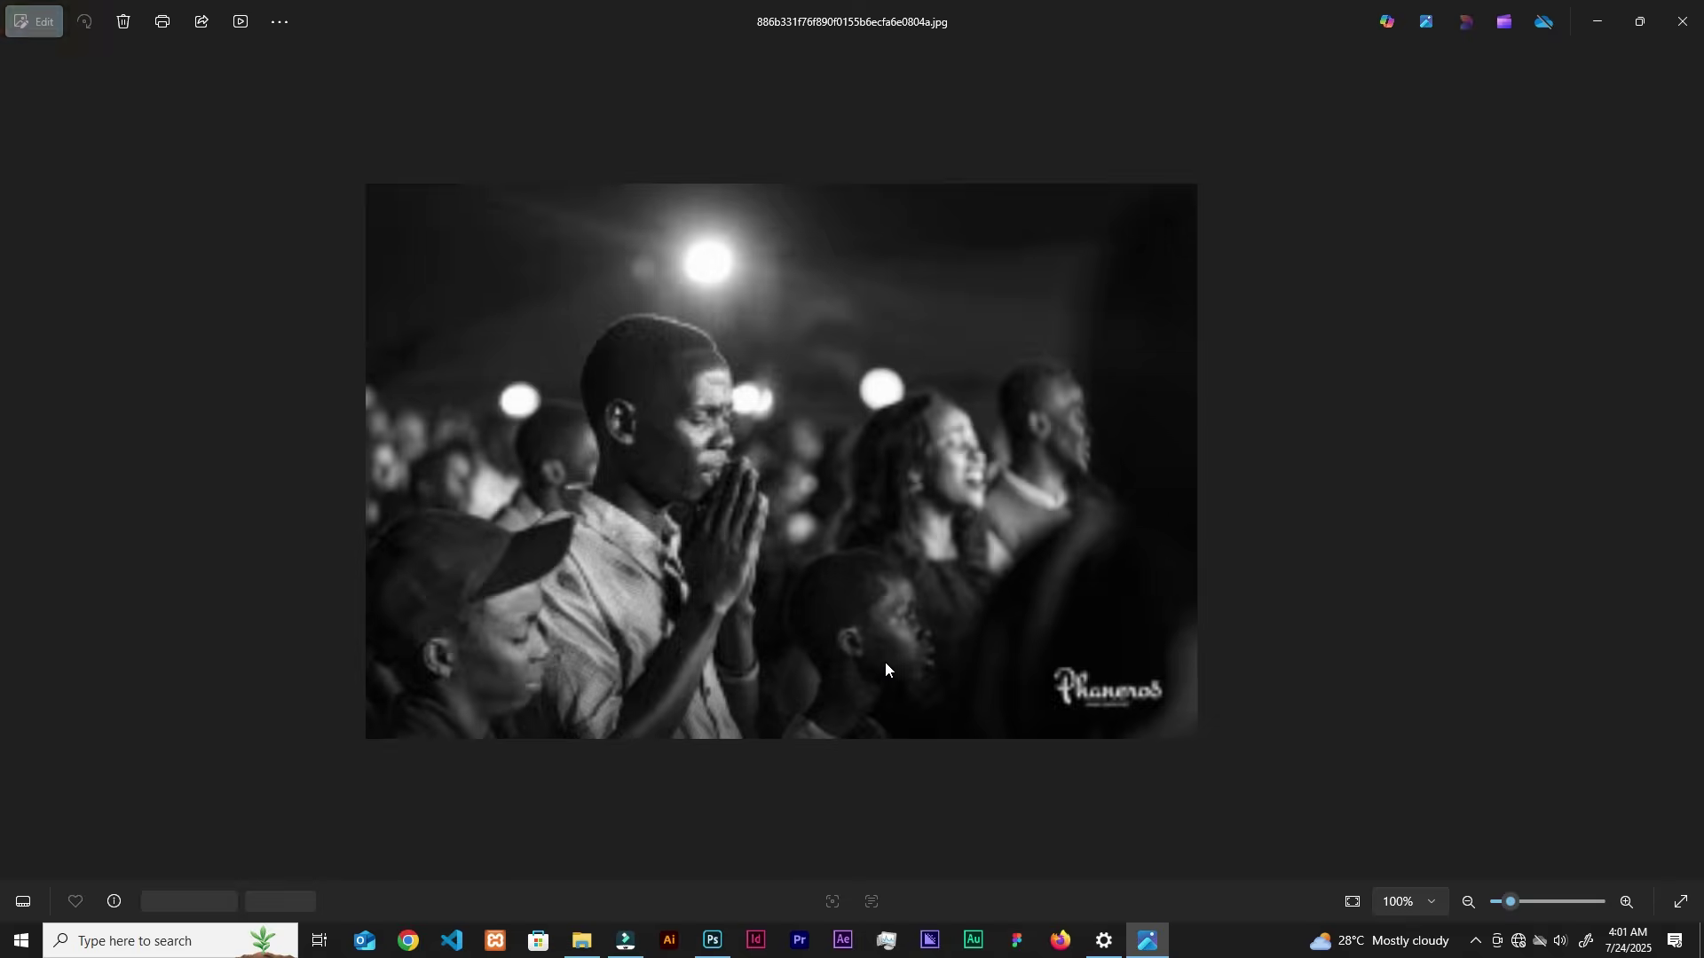
key("Right")
key("Right")
key("Right")
key("Right")
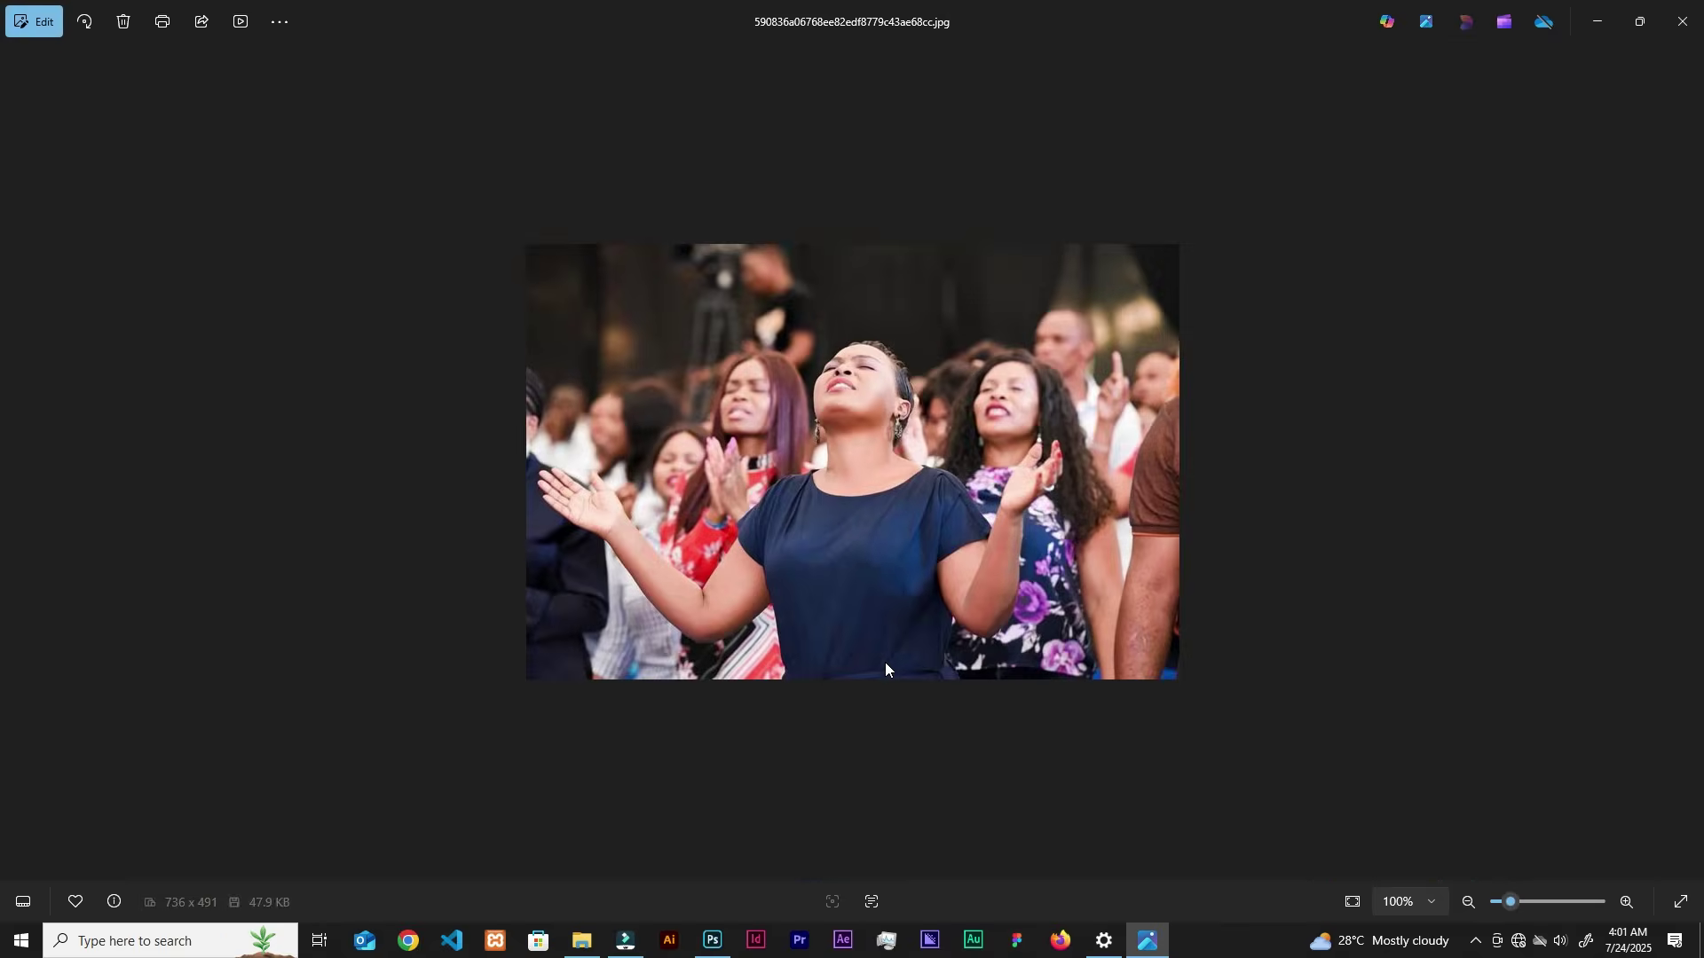
key("Right")
key("Right")
key("Right")
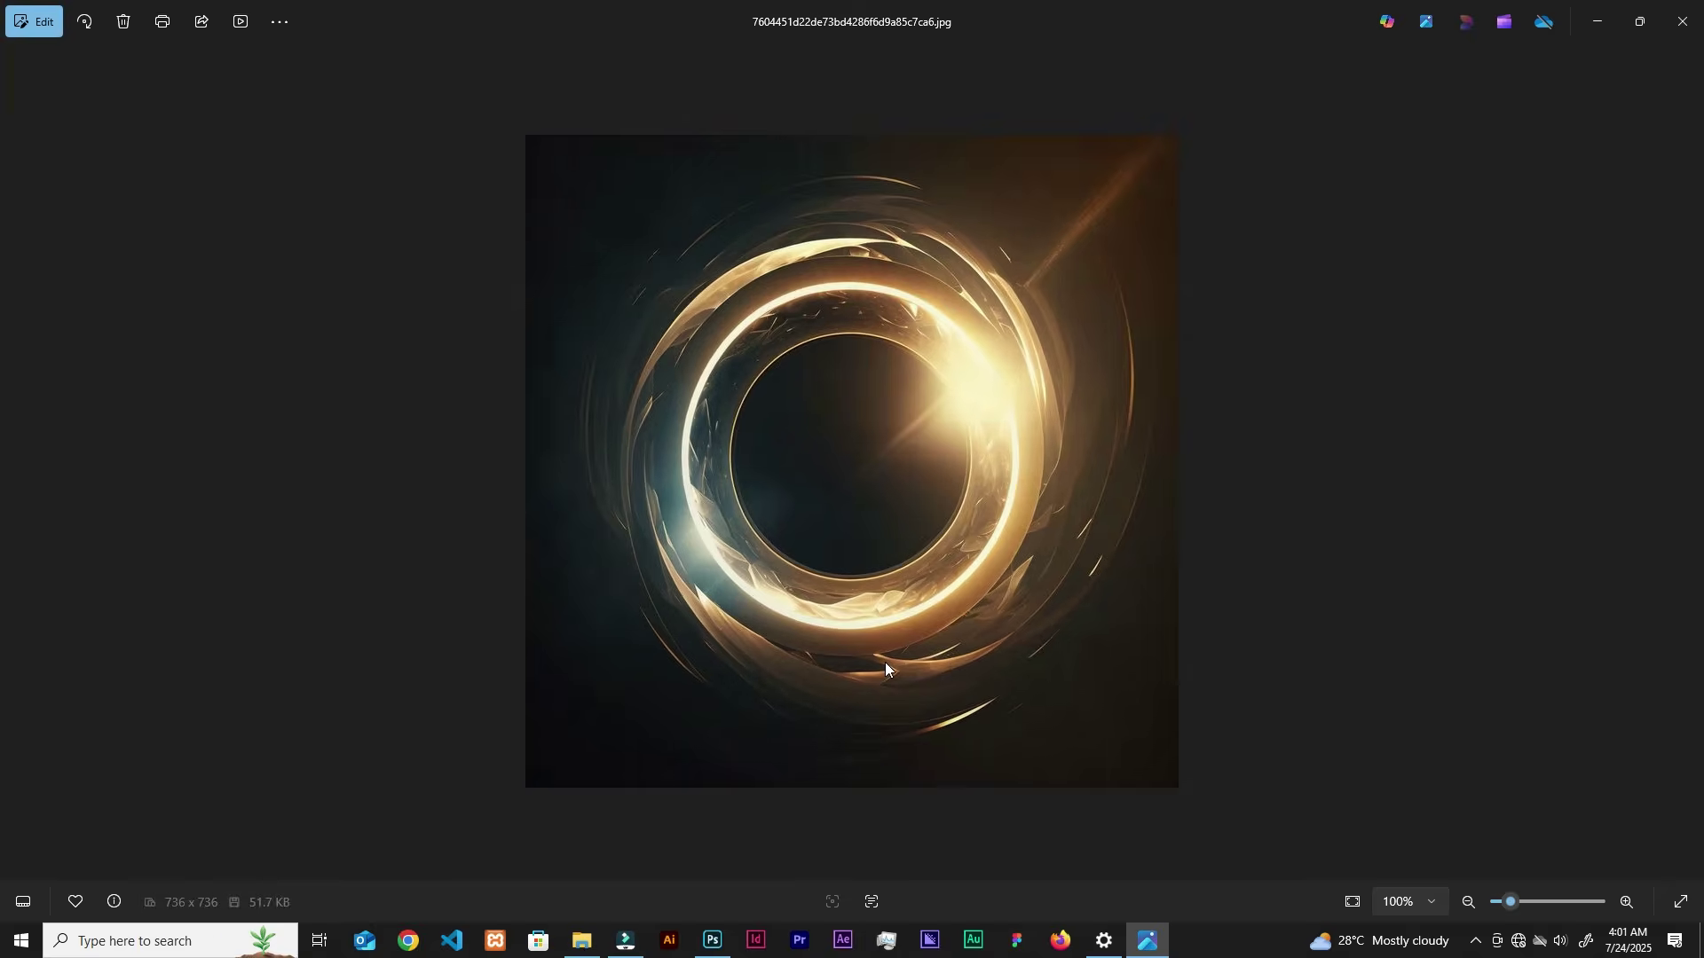
left_click(1684, 21)
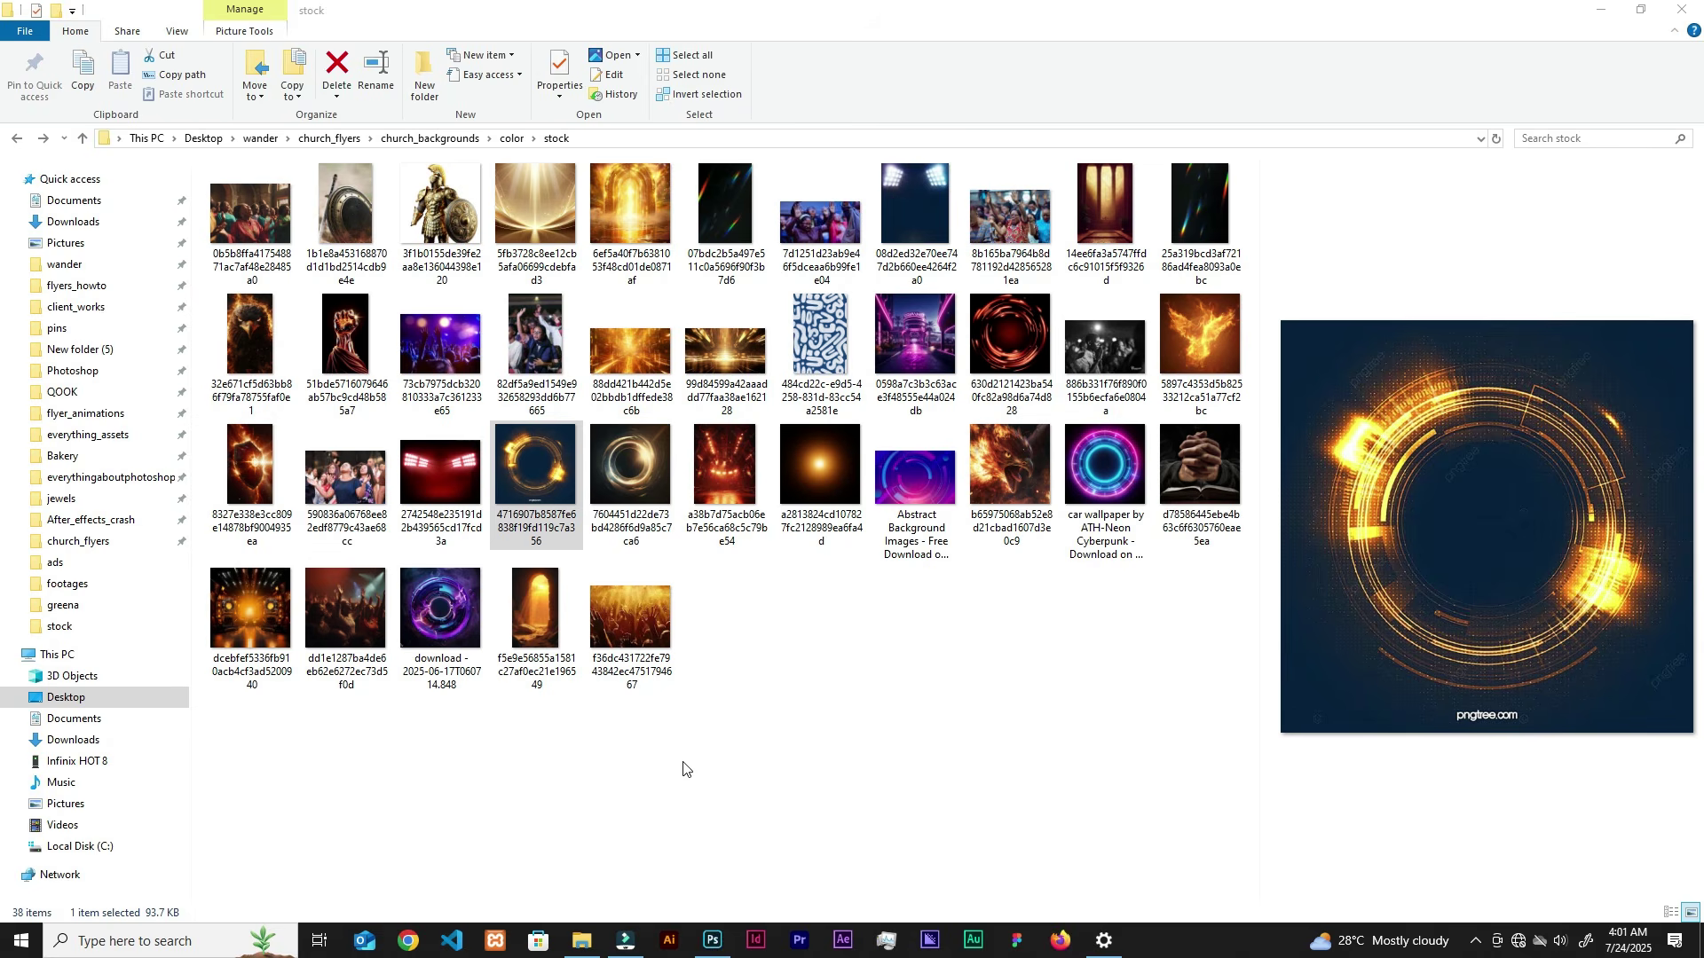
Step: Place the stock photo 590836a06768ee82edf8779c43ae68cc of worshippers into the Photoshop flyer, spanning the width of the canvas's upper part
key("alt+Tab")
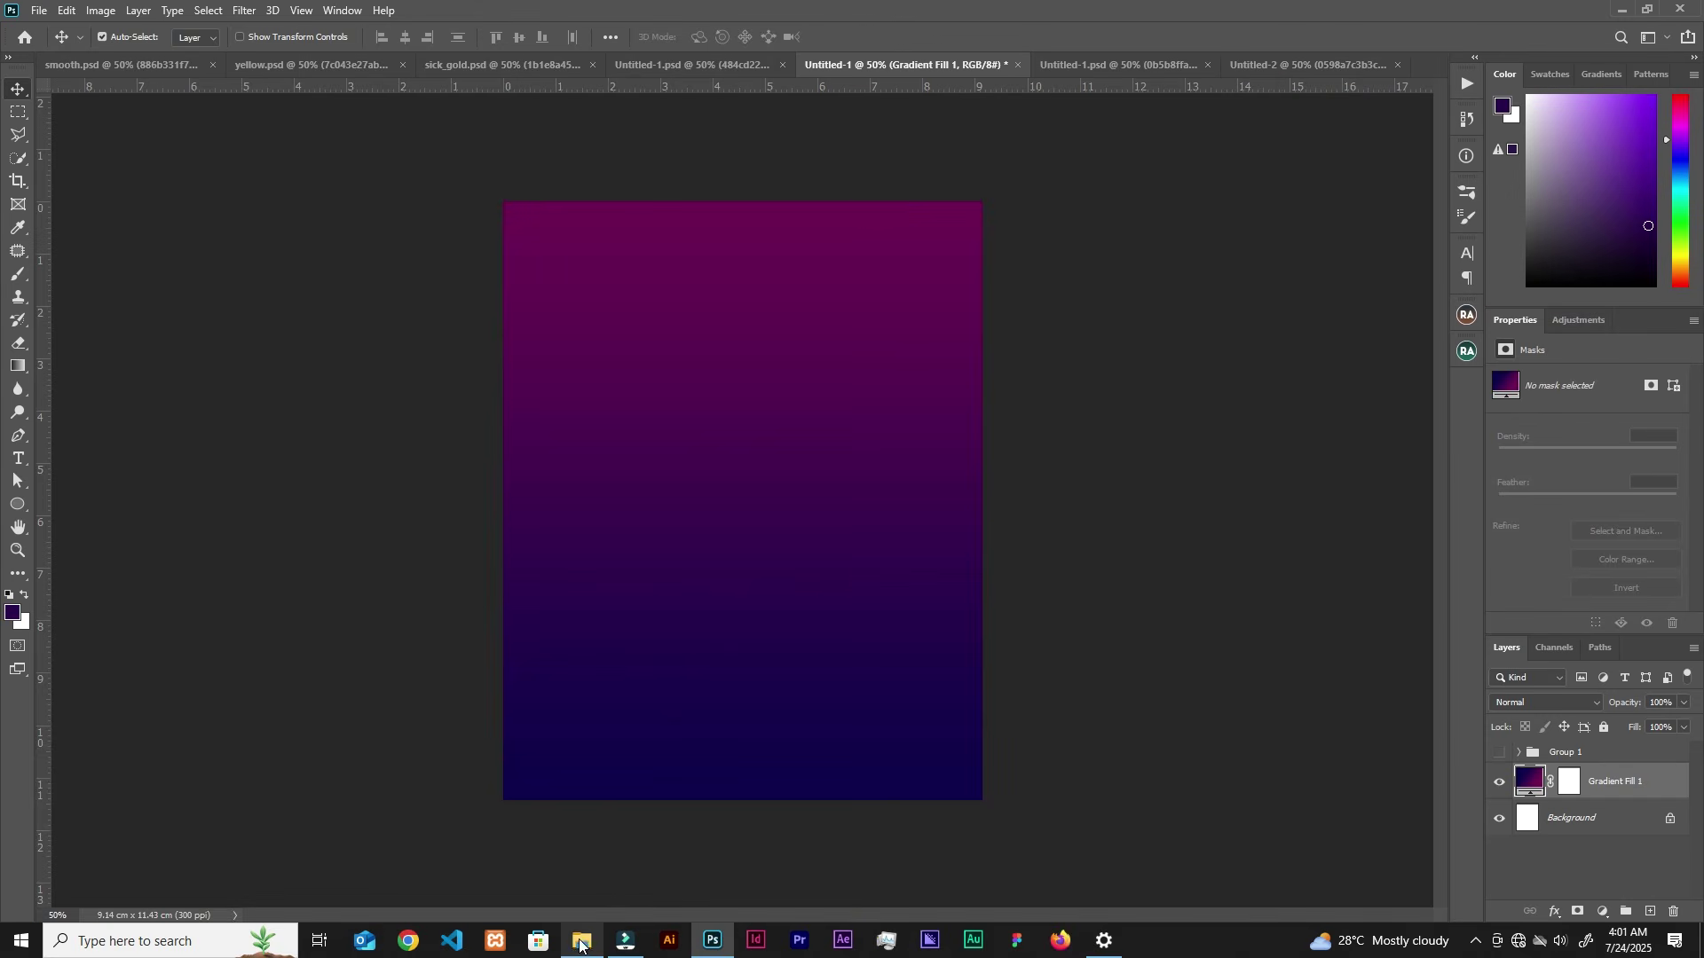
left_click(584, 939)
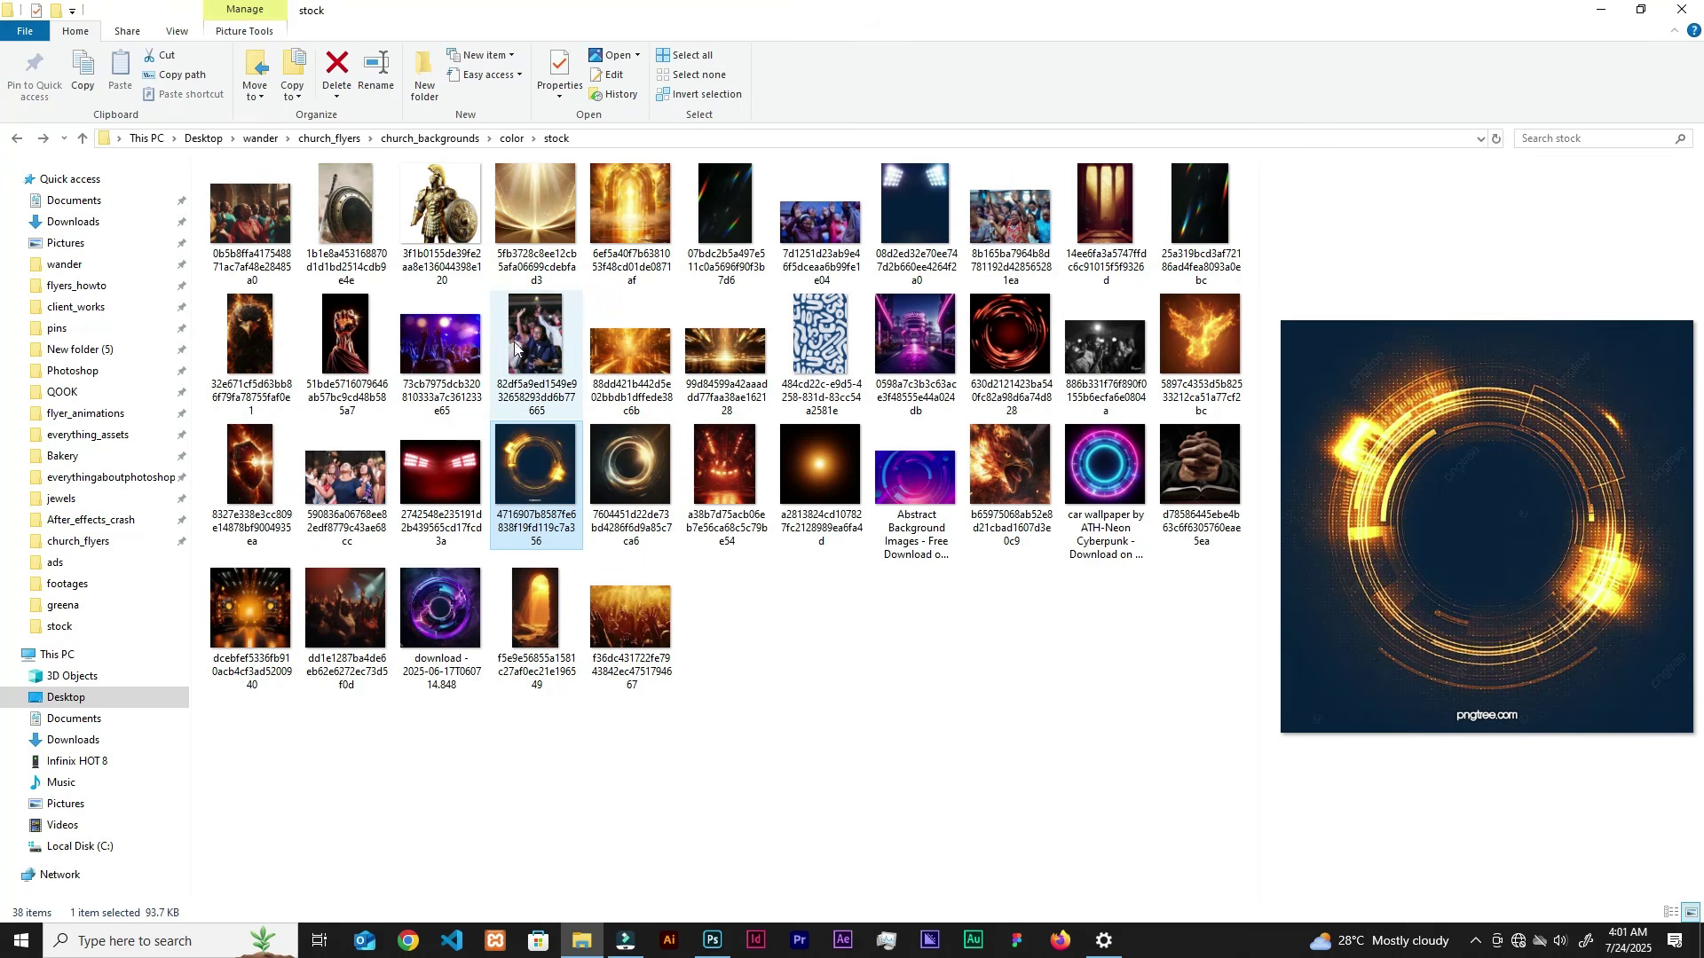
left_click(821, 221)
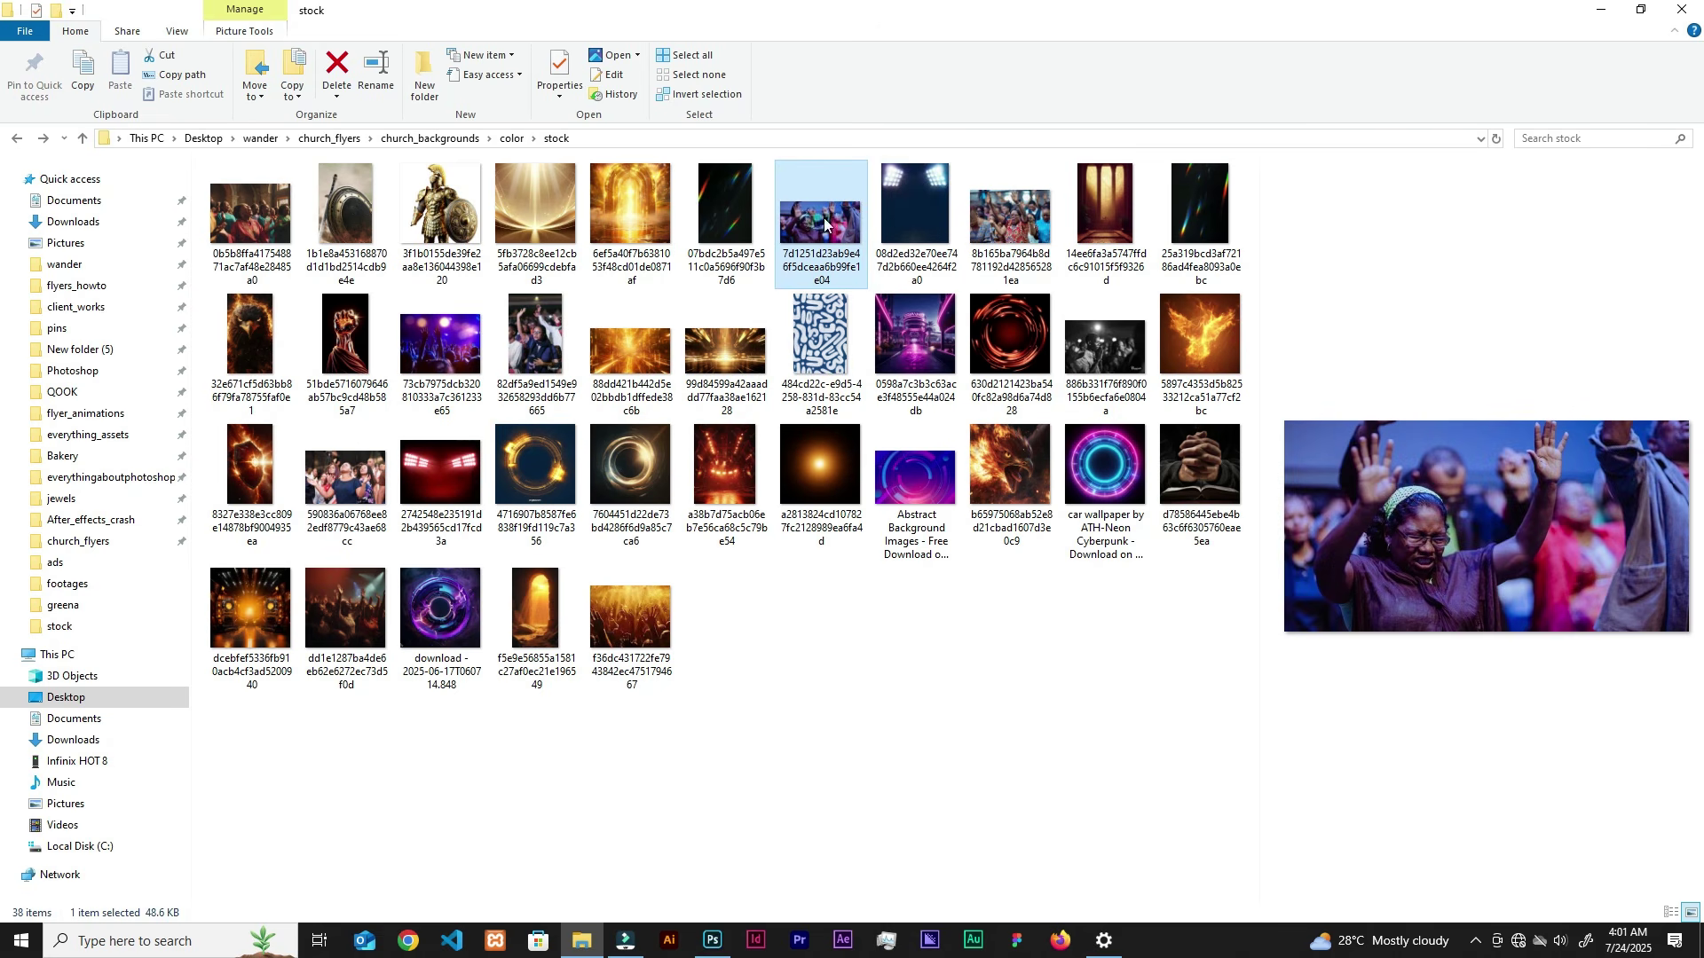
left_click(1003, 232)
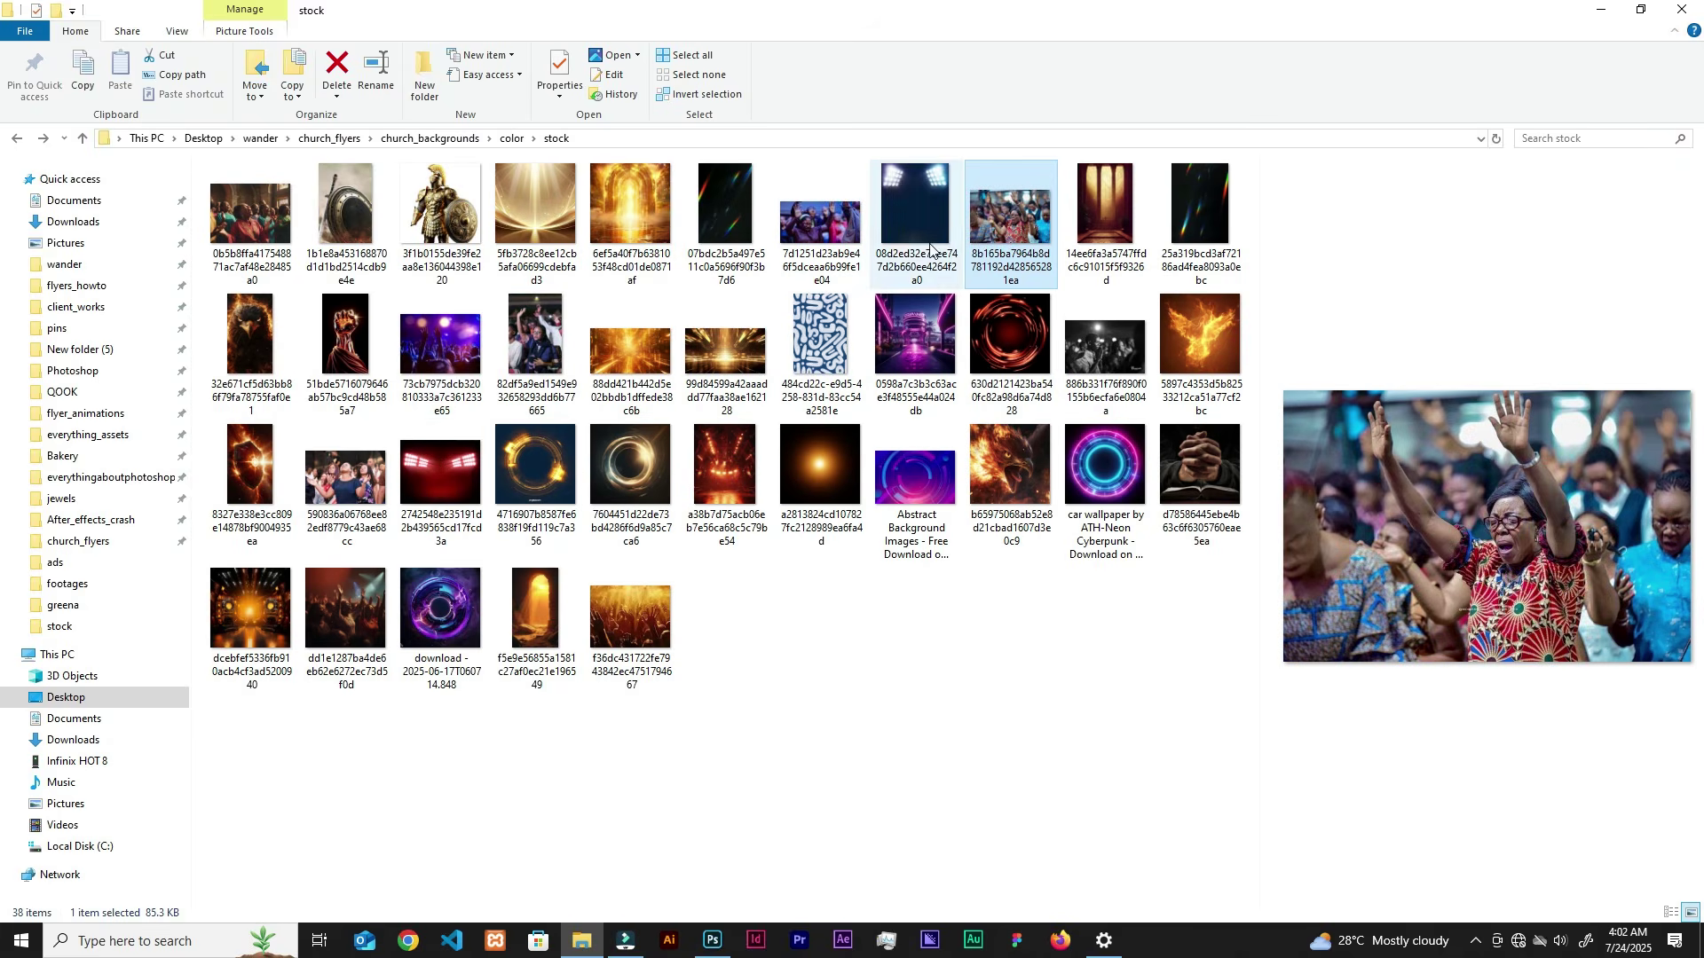
left_click(434, 355)
left_click(821, 222)
left_click(1010, 218)
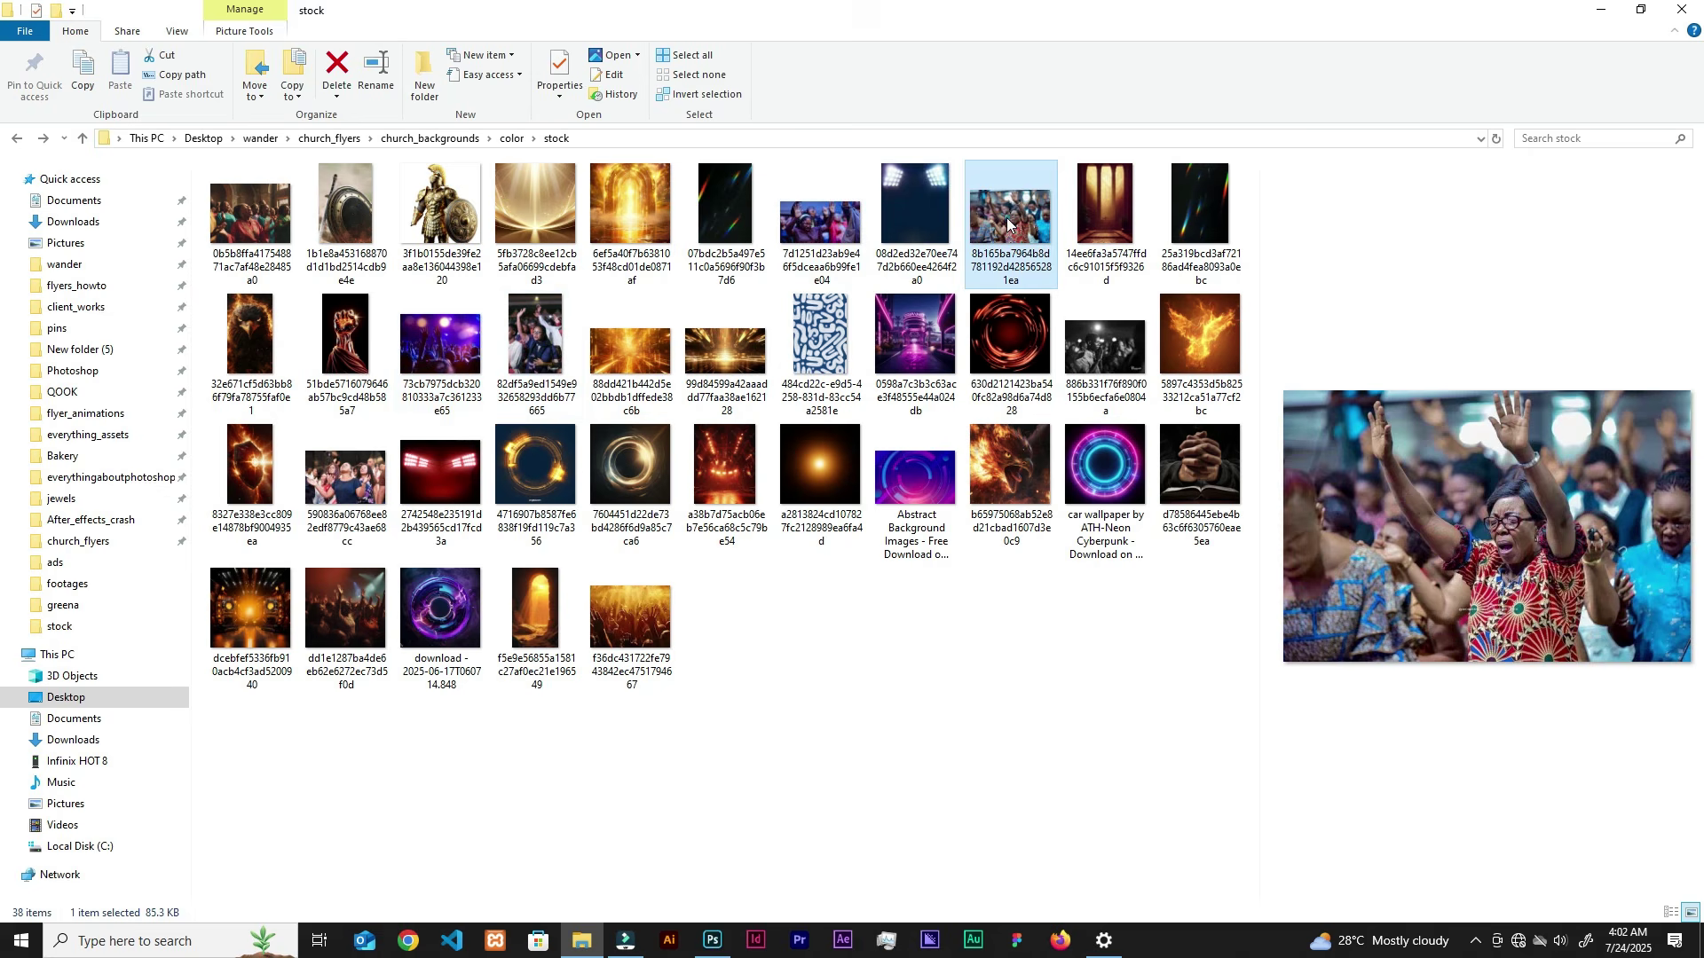
left_click_drag(346, 484, 880, 62)
left_click(850, 36)
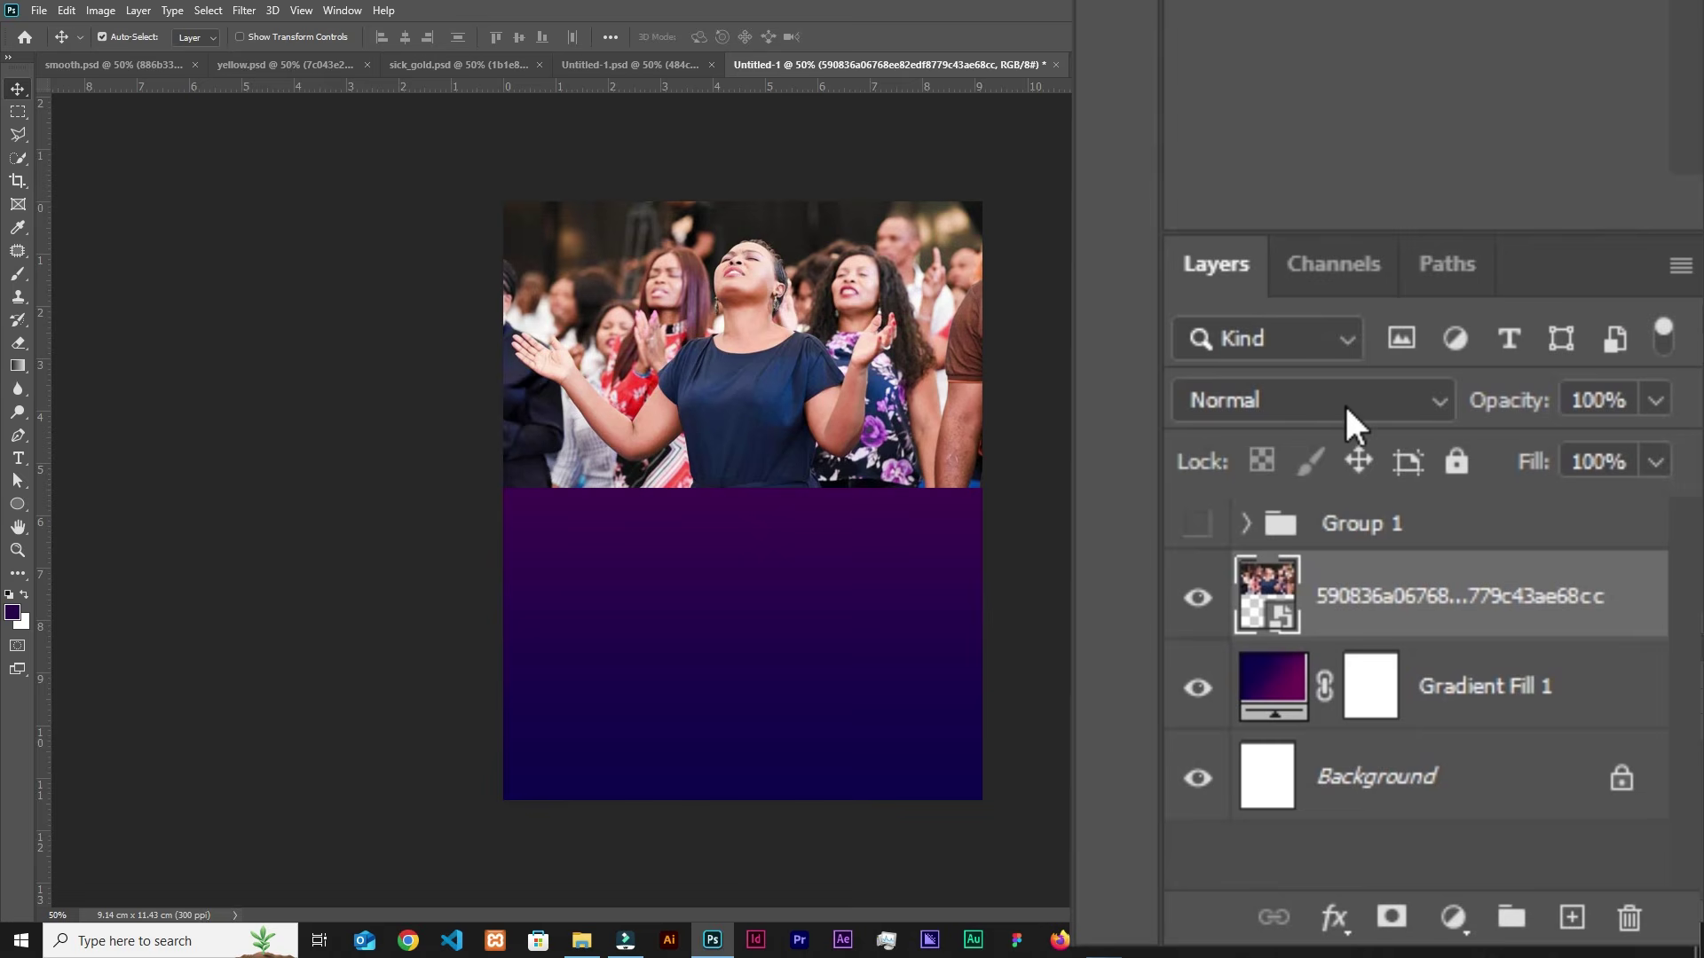
Step: Set the worshippers photo layer's blend mode to Soft Light and add a layer mask to it
left_click(1344, 403)
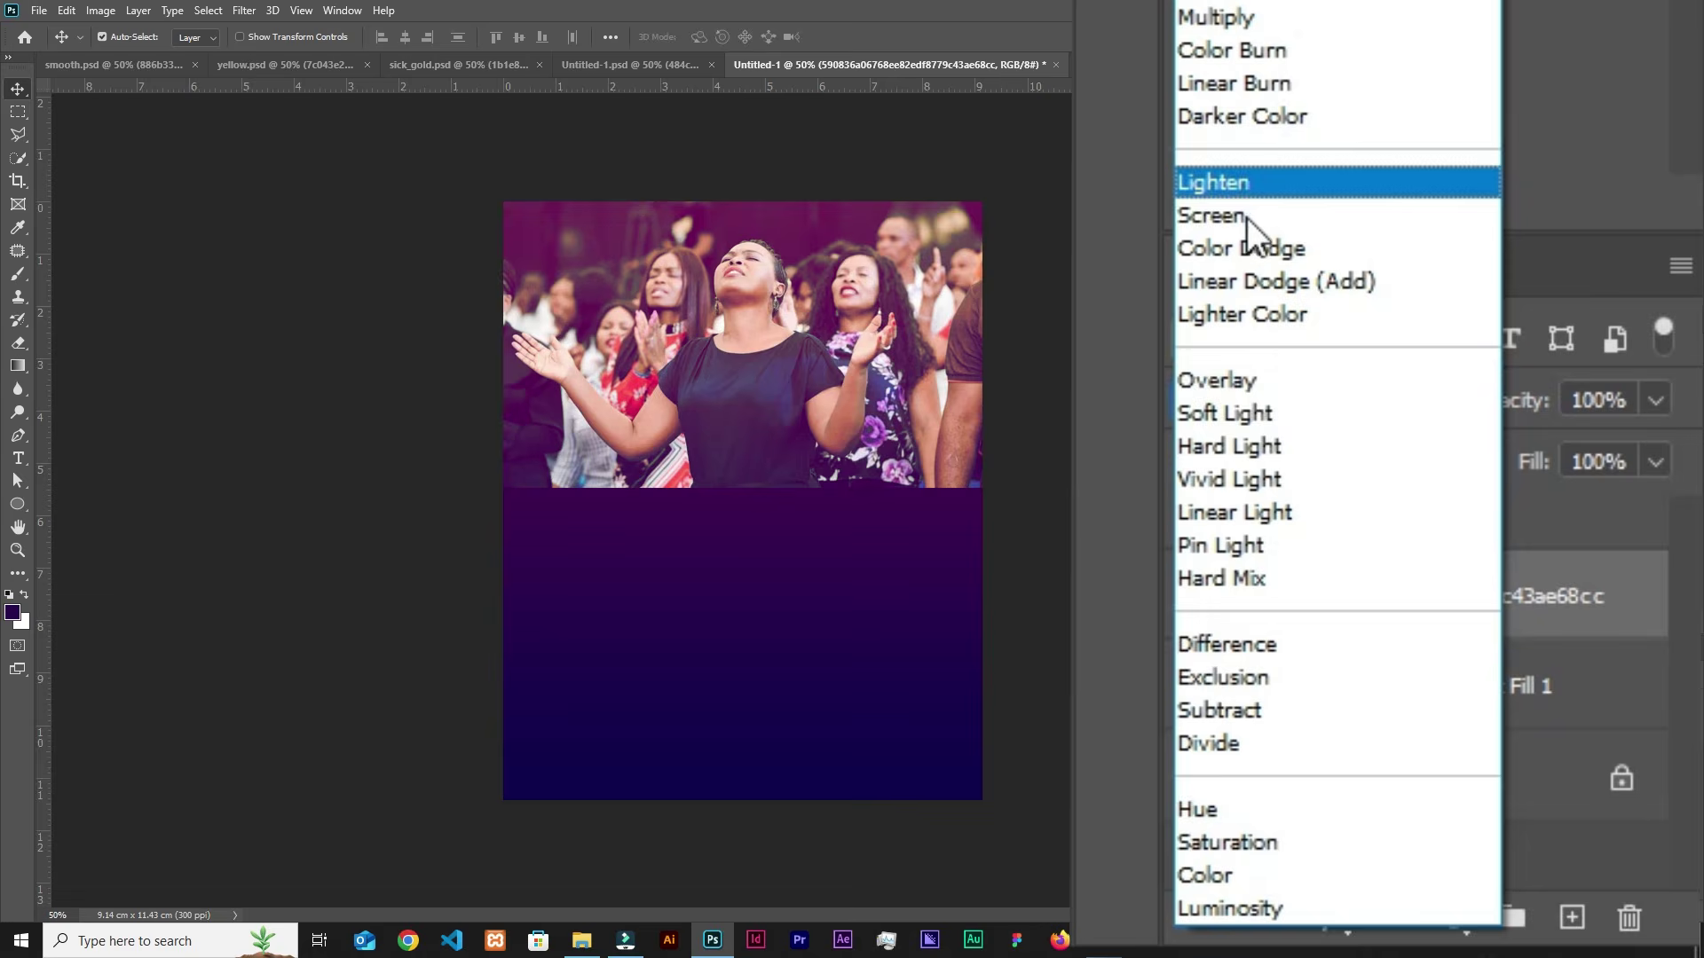
left_click(1224, 410)
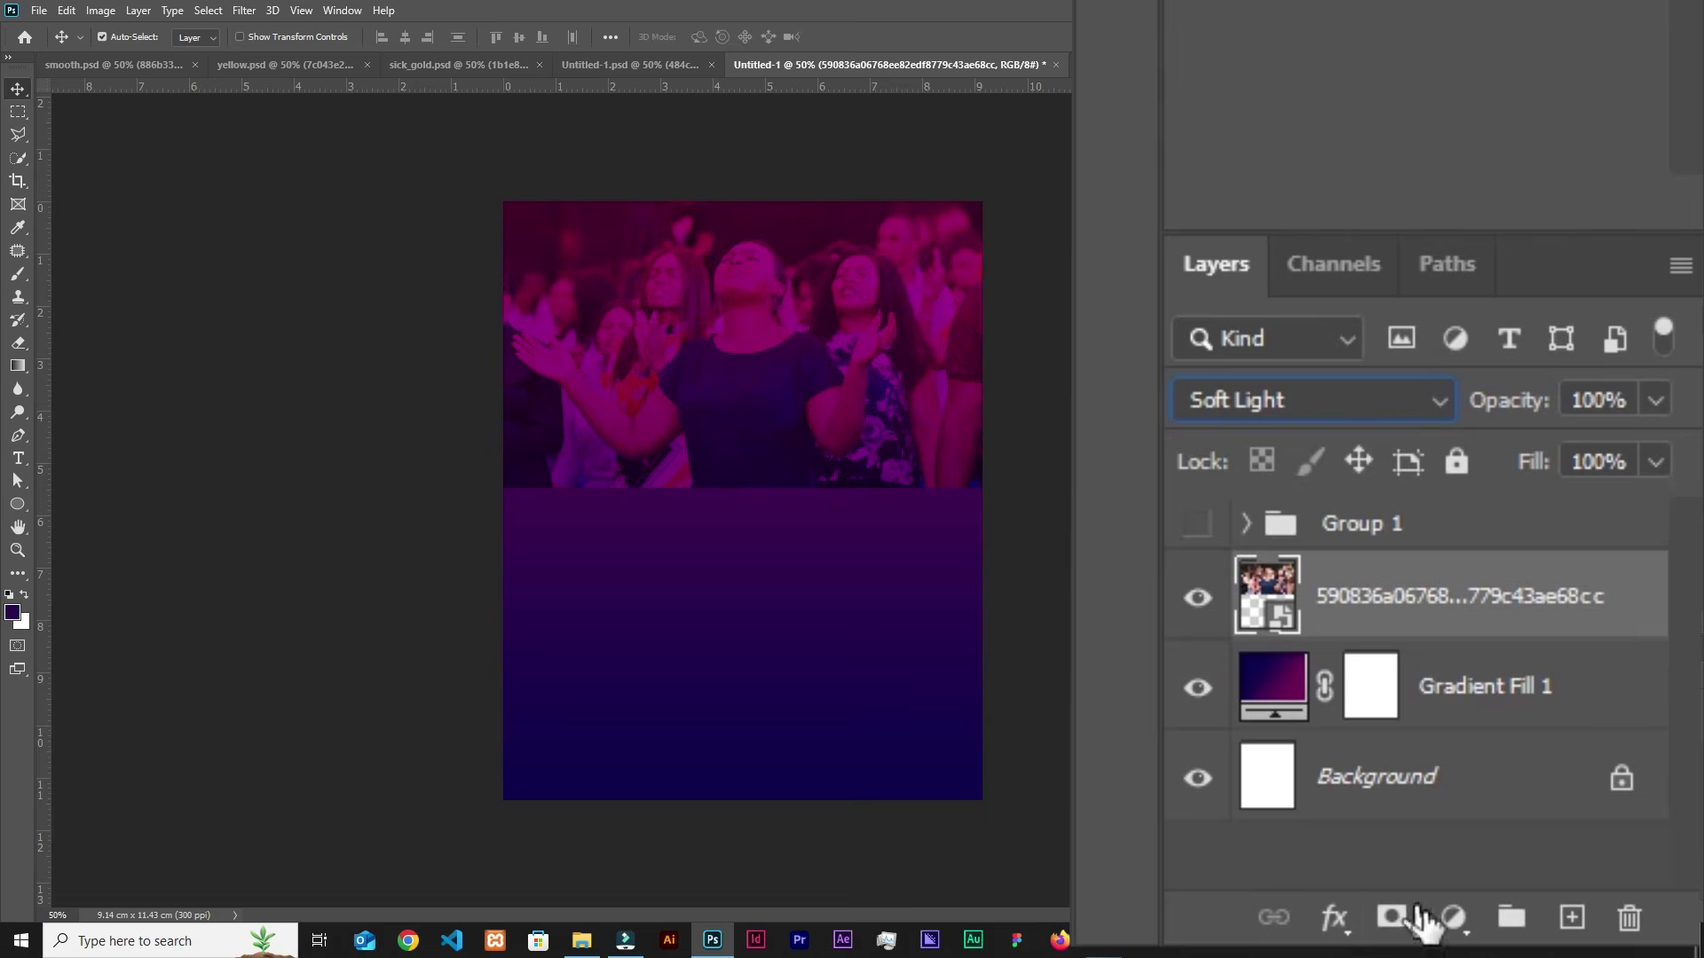
left_click(1578, 912)
Step: Select the Brush tool for the worshippers photo's layer mask and reduce the brush size to 600 px
key("ctrl+plus")
key("ctrl+plus")
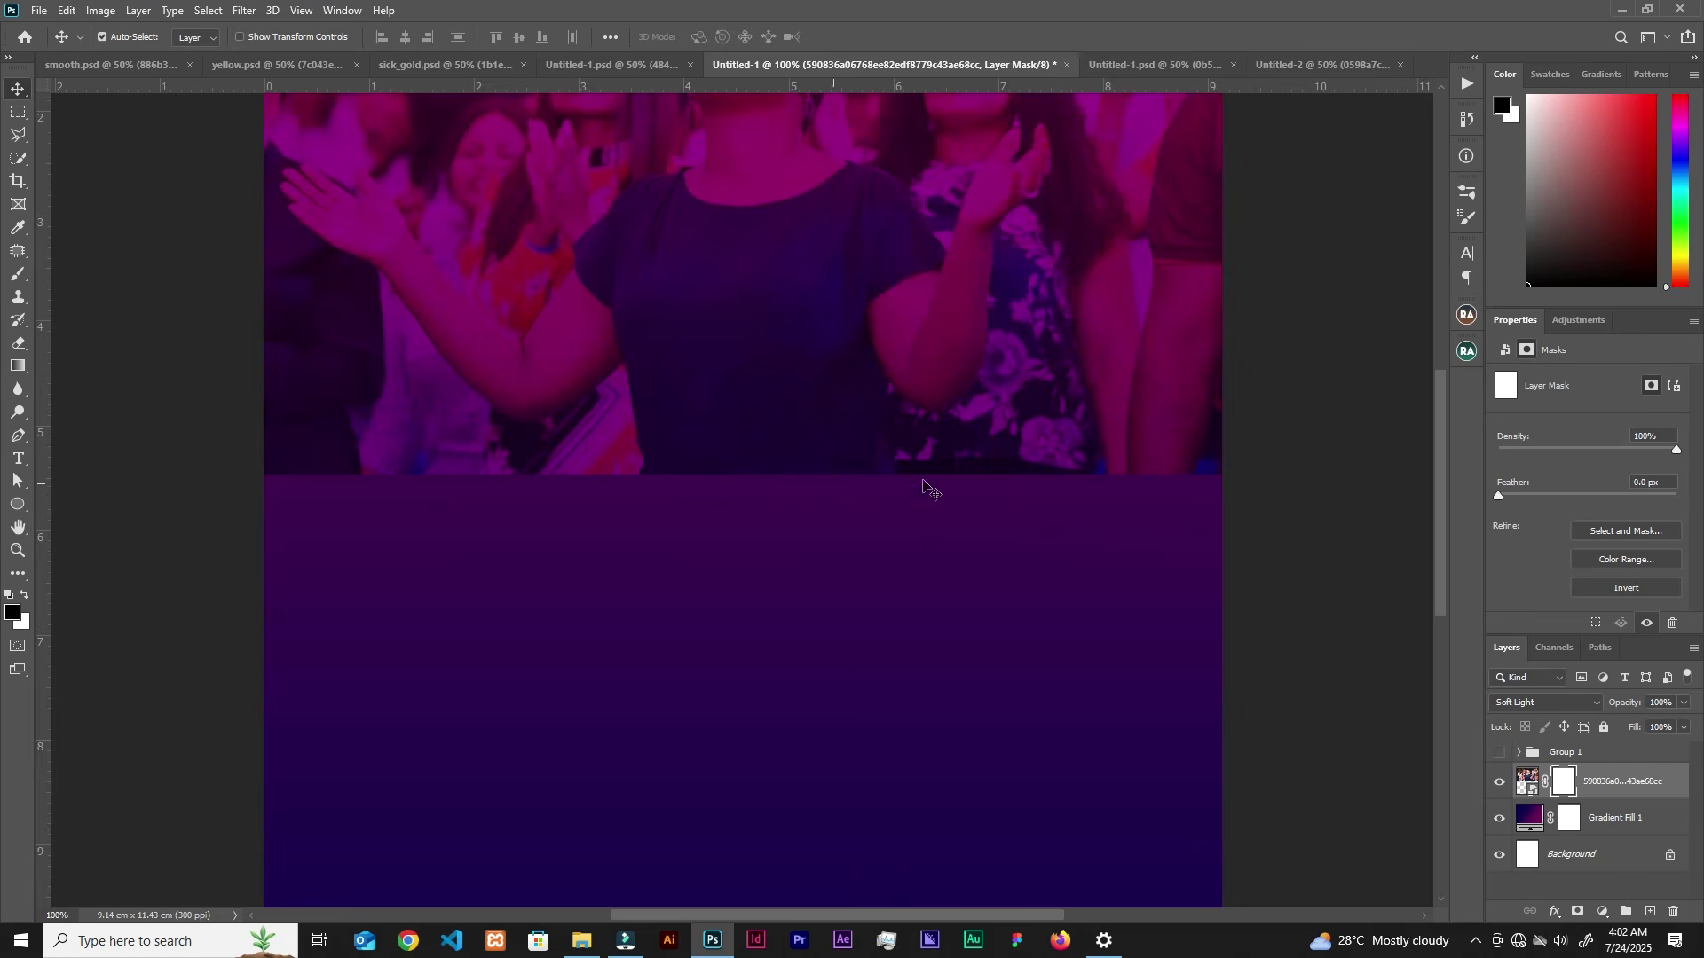
left_click(19, 274)
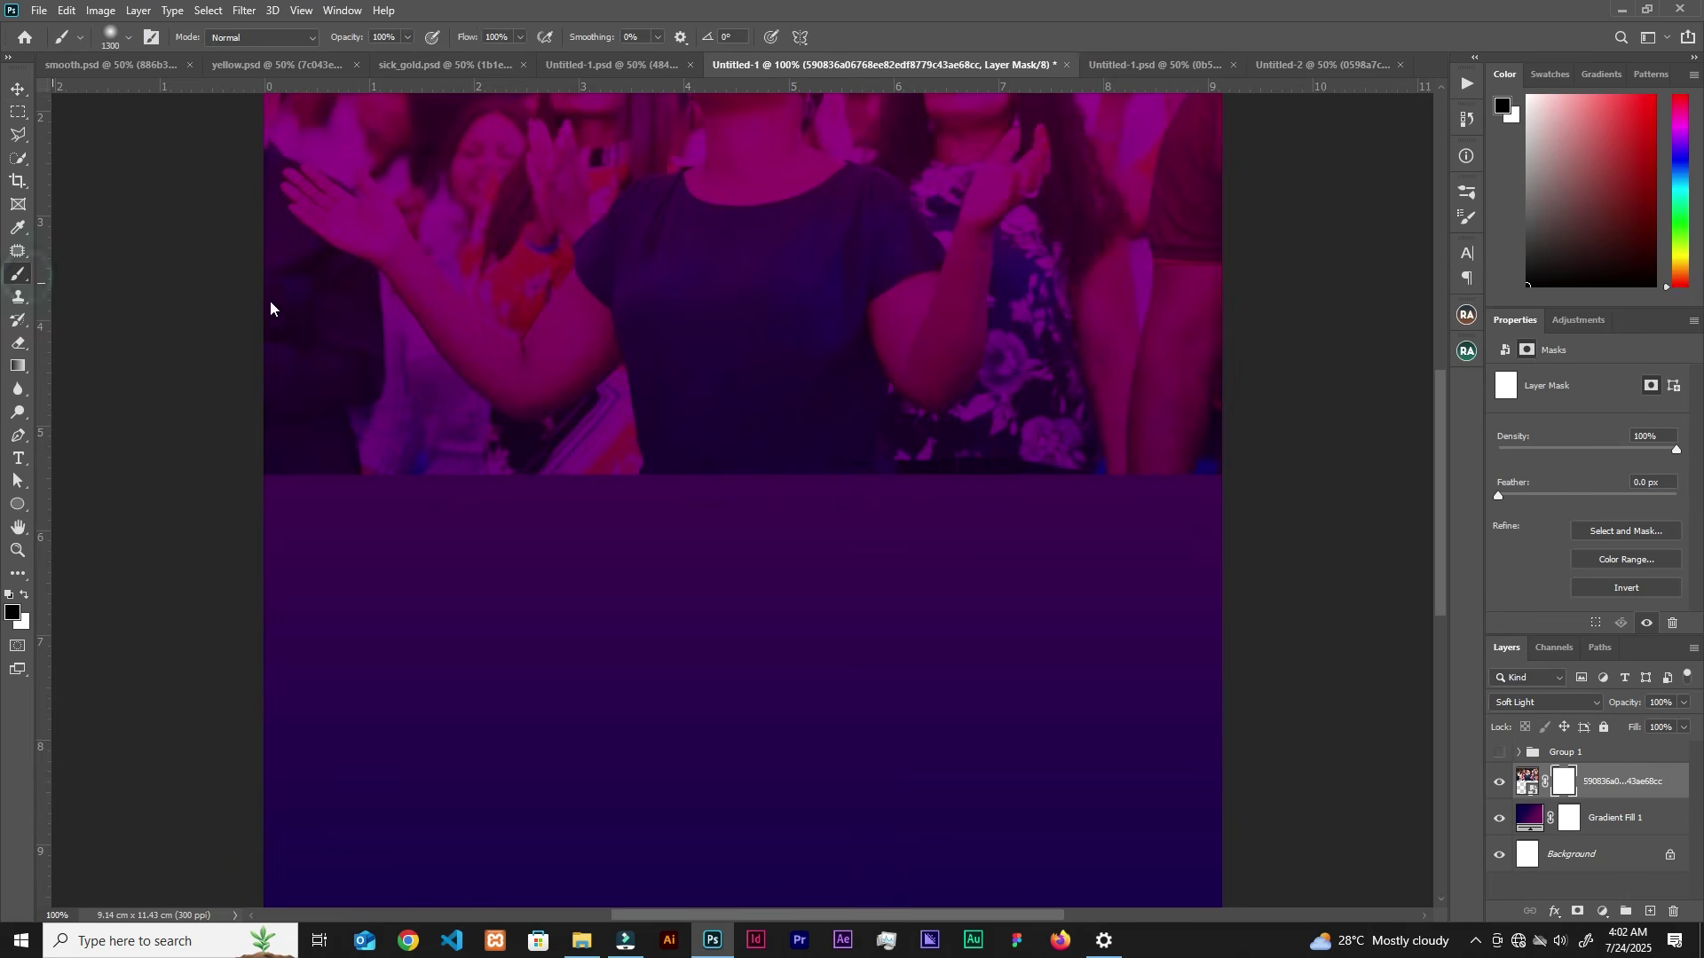
key("bracketleft")
key("bracketleft")
key("bracketleft")
key("bracketleft")
key("bracketleft")
key("ctrl+minus")
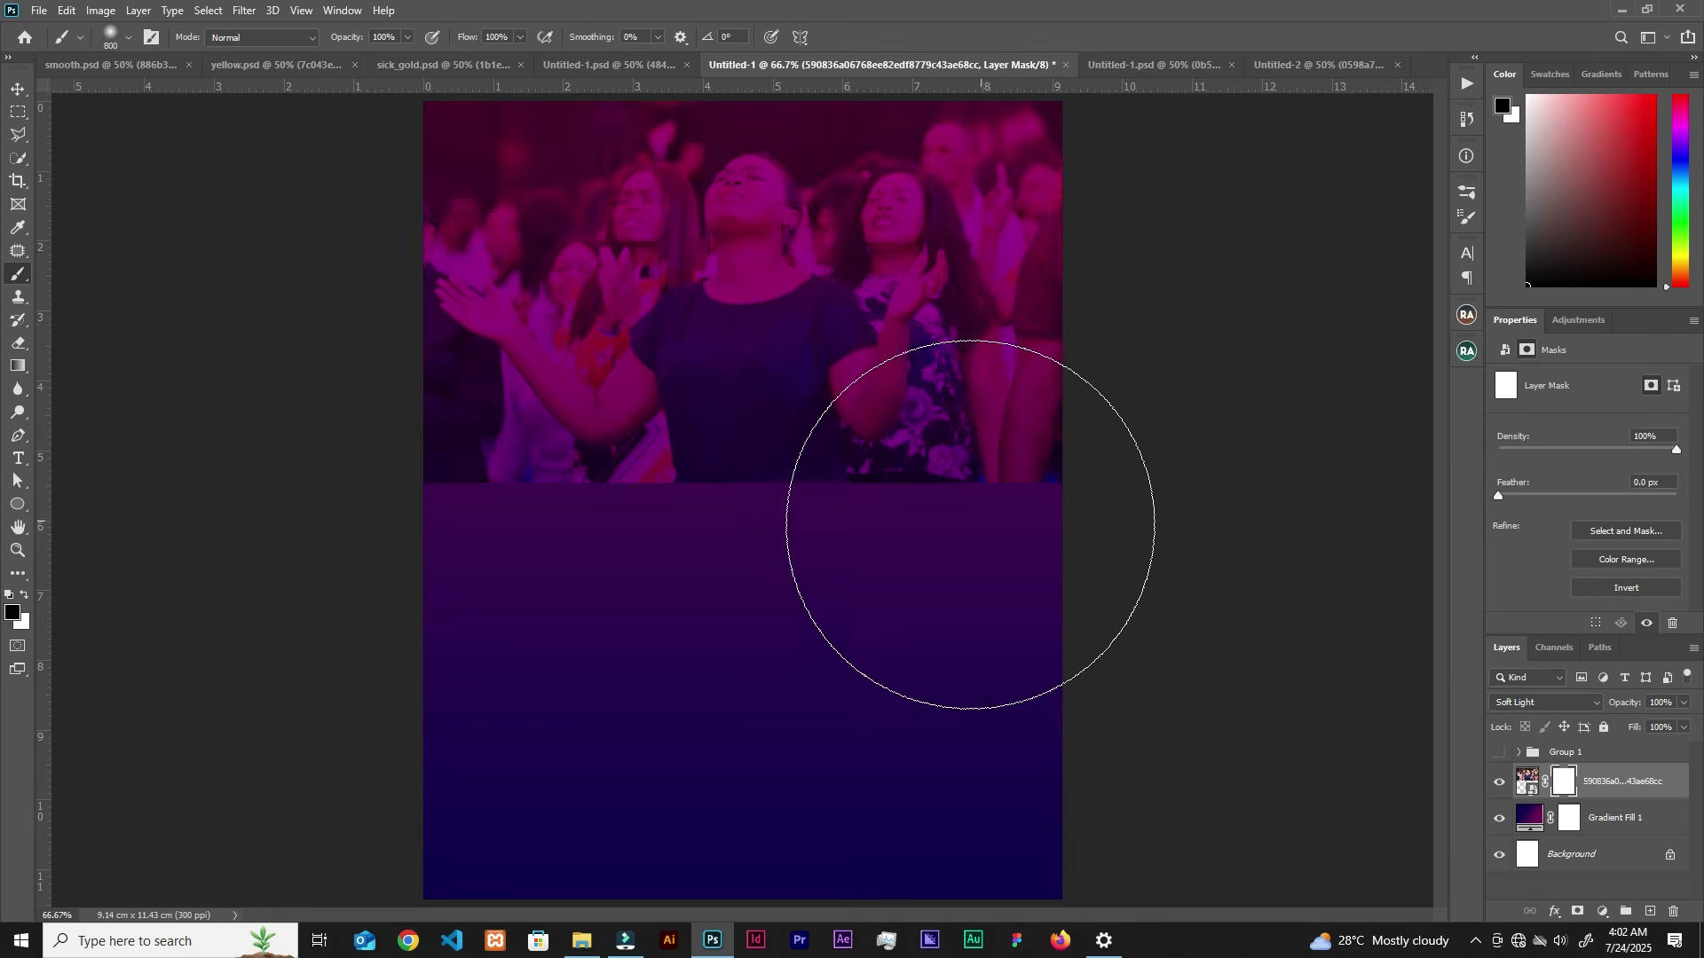
key("bracketleft")
key("bracketleft")
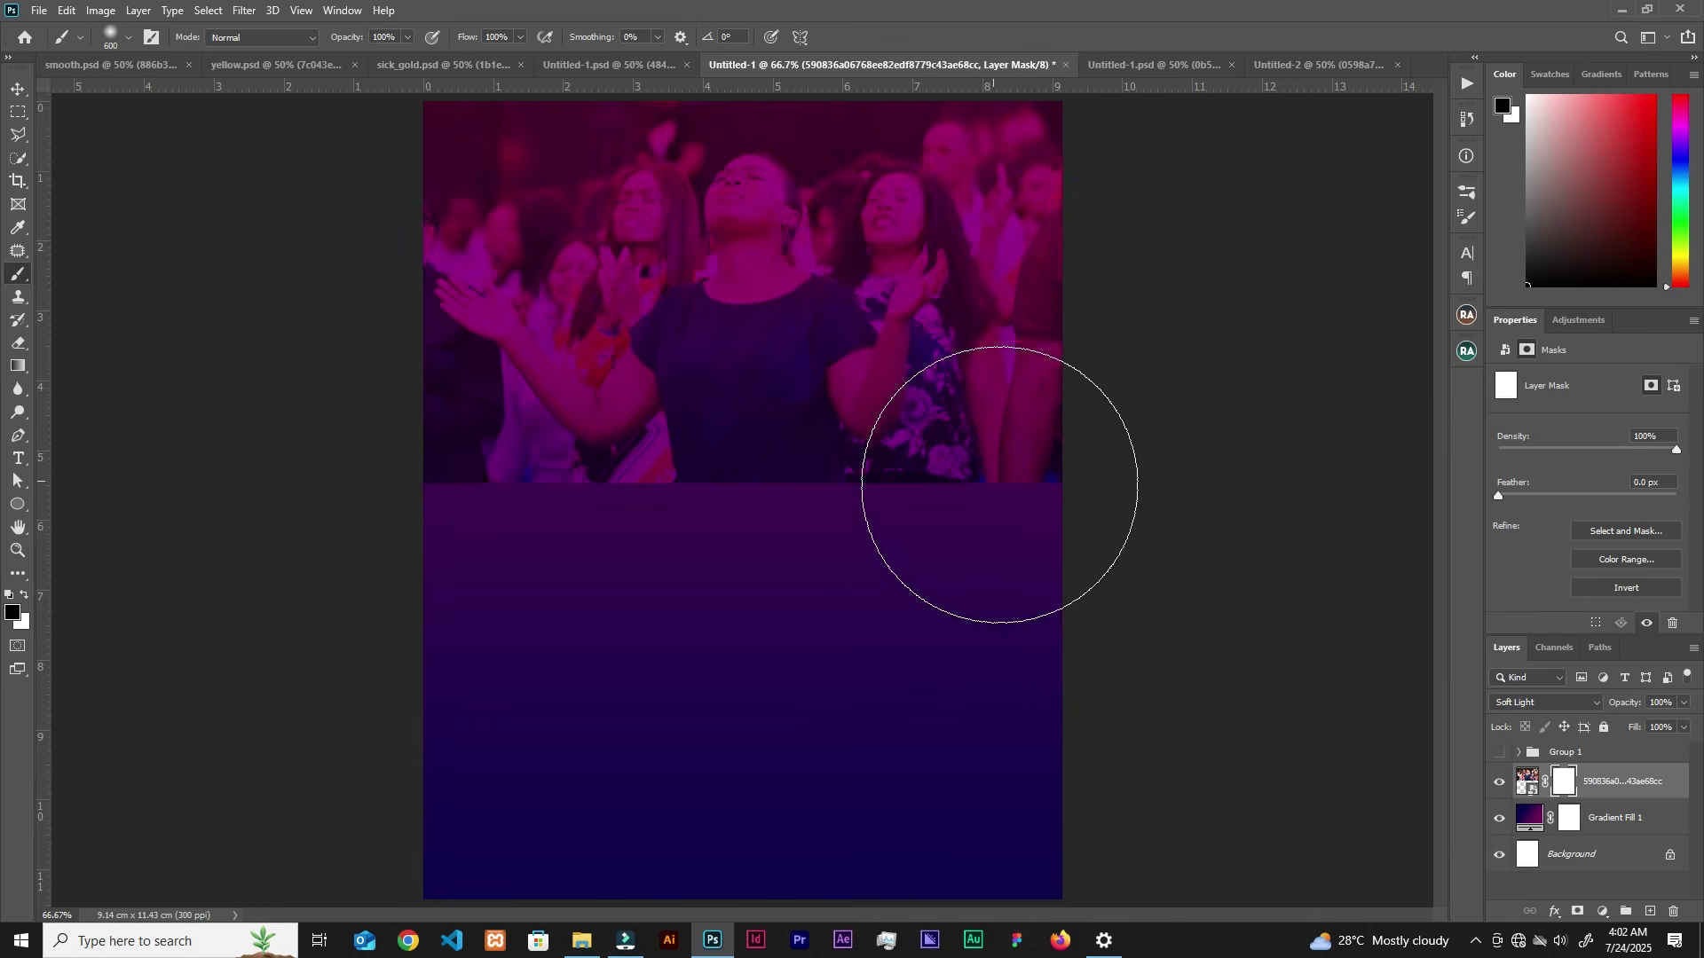
Step: Try to hide the photo's lower edge by painting black across its mask with a 250 px brush
key("bracketleft")
key("bracketleft")
key("bracketleft")
key("bracketleft")
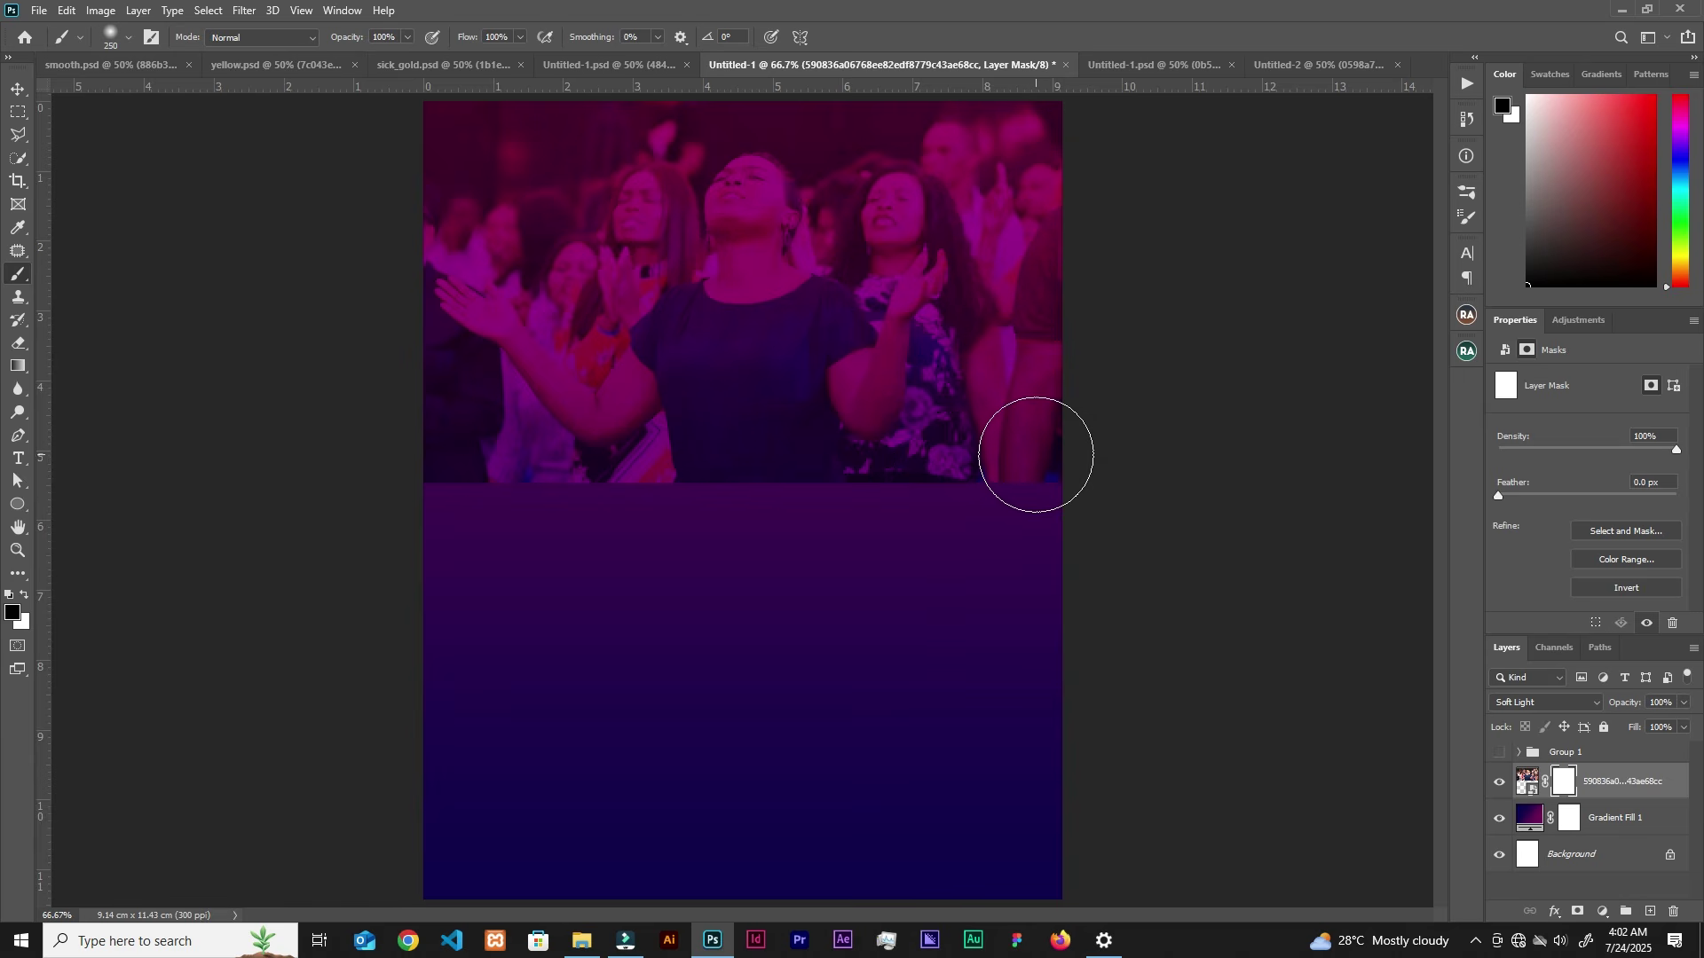
mouse_move(1103, 471)
left_mouse_down()
mouse_move(647, 483)
mouse_move(752, 470)
left_mouse_up()
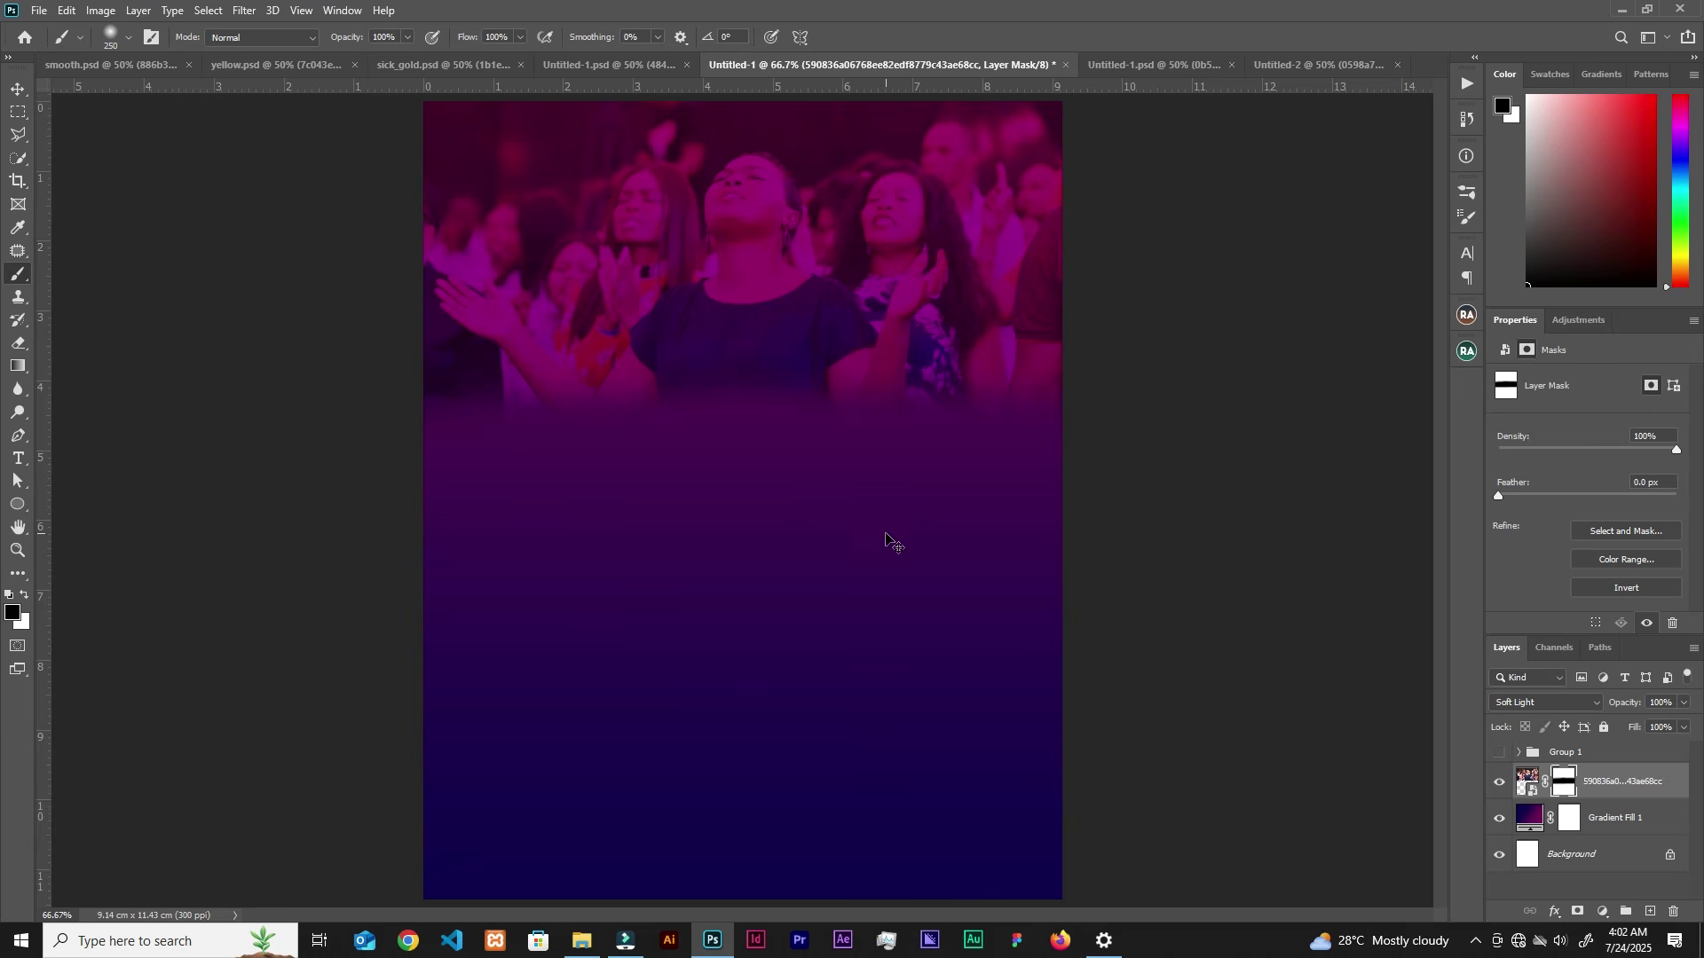
key("ctrl+z")
Step: Fade the photo's lower edge into the gradient by painting black on its mask at 48% flow, with brush sizes of 600 px and 800 px
key("bracketright")
key("bracketright")
key("bracketright")
key("bracketright")
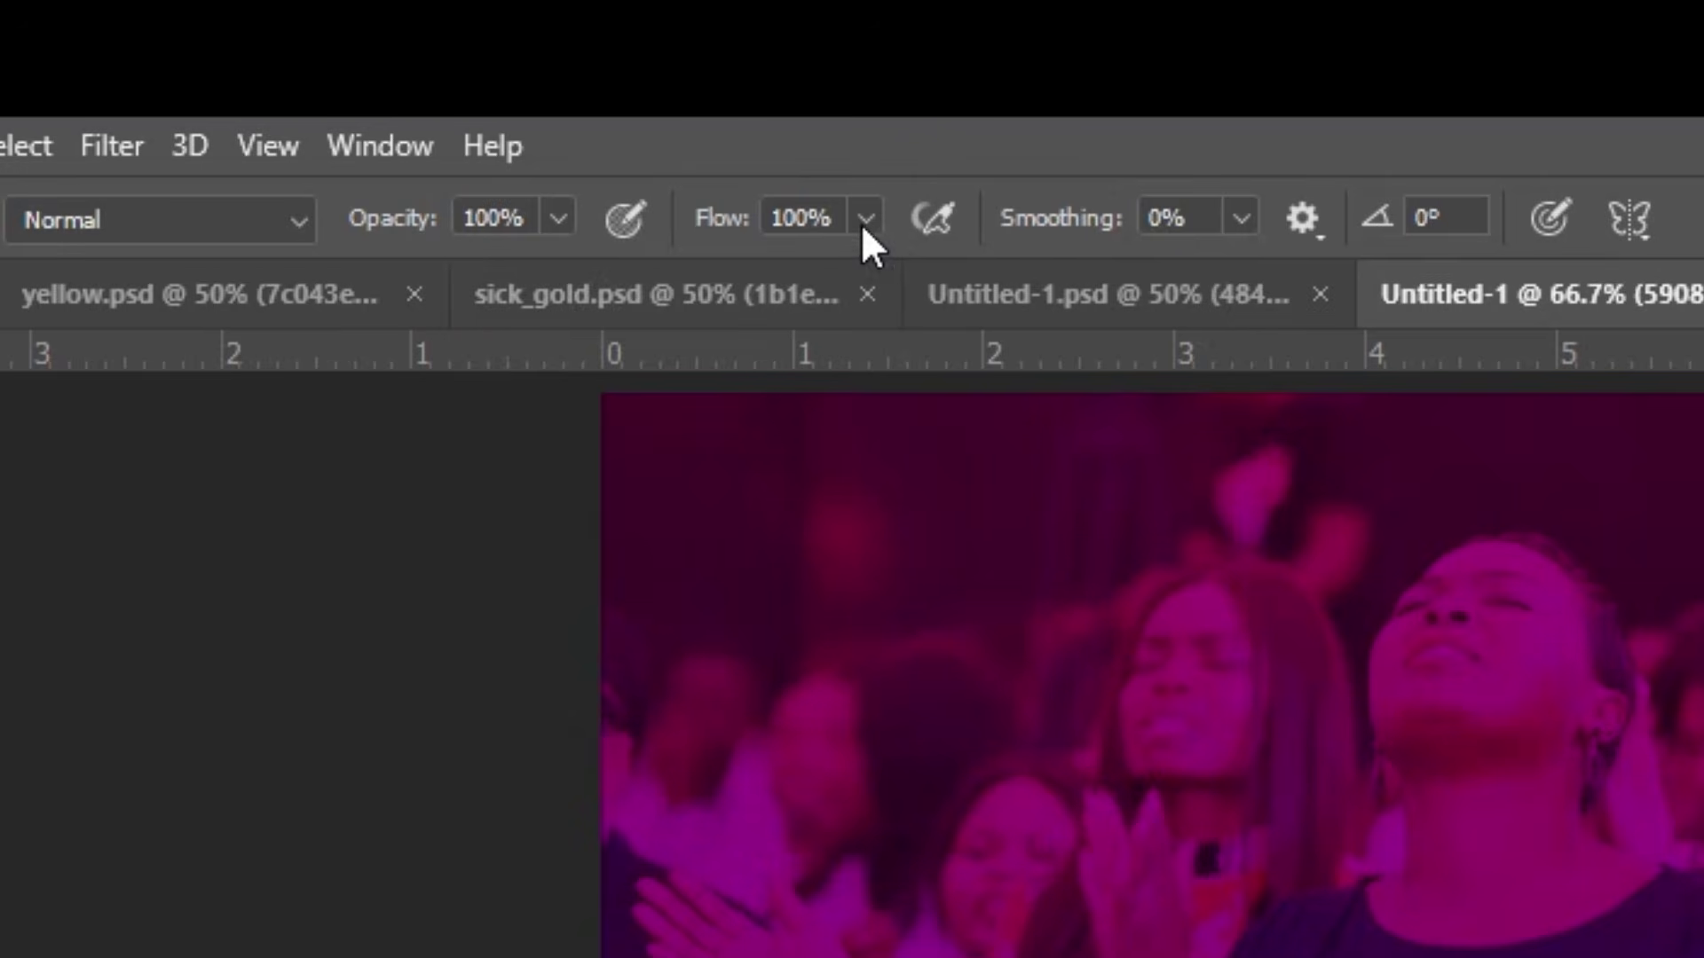
left_click_drag(866, 221, 749, 274)
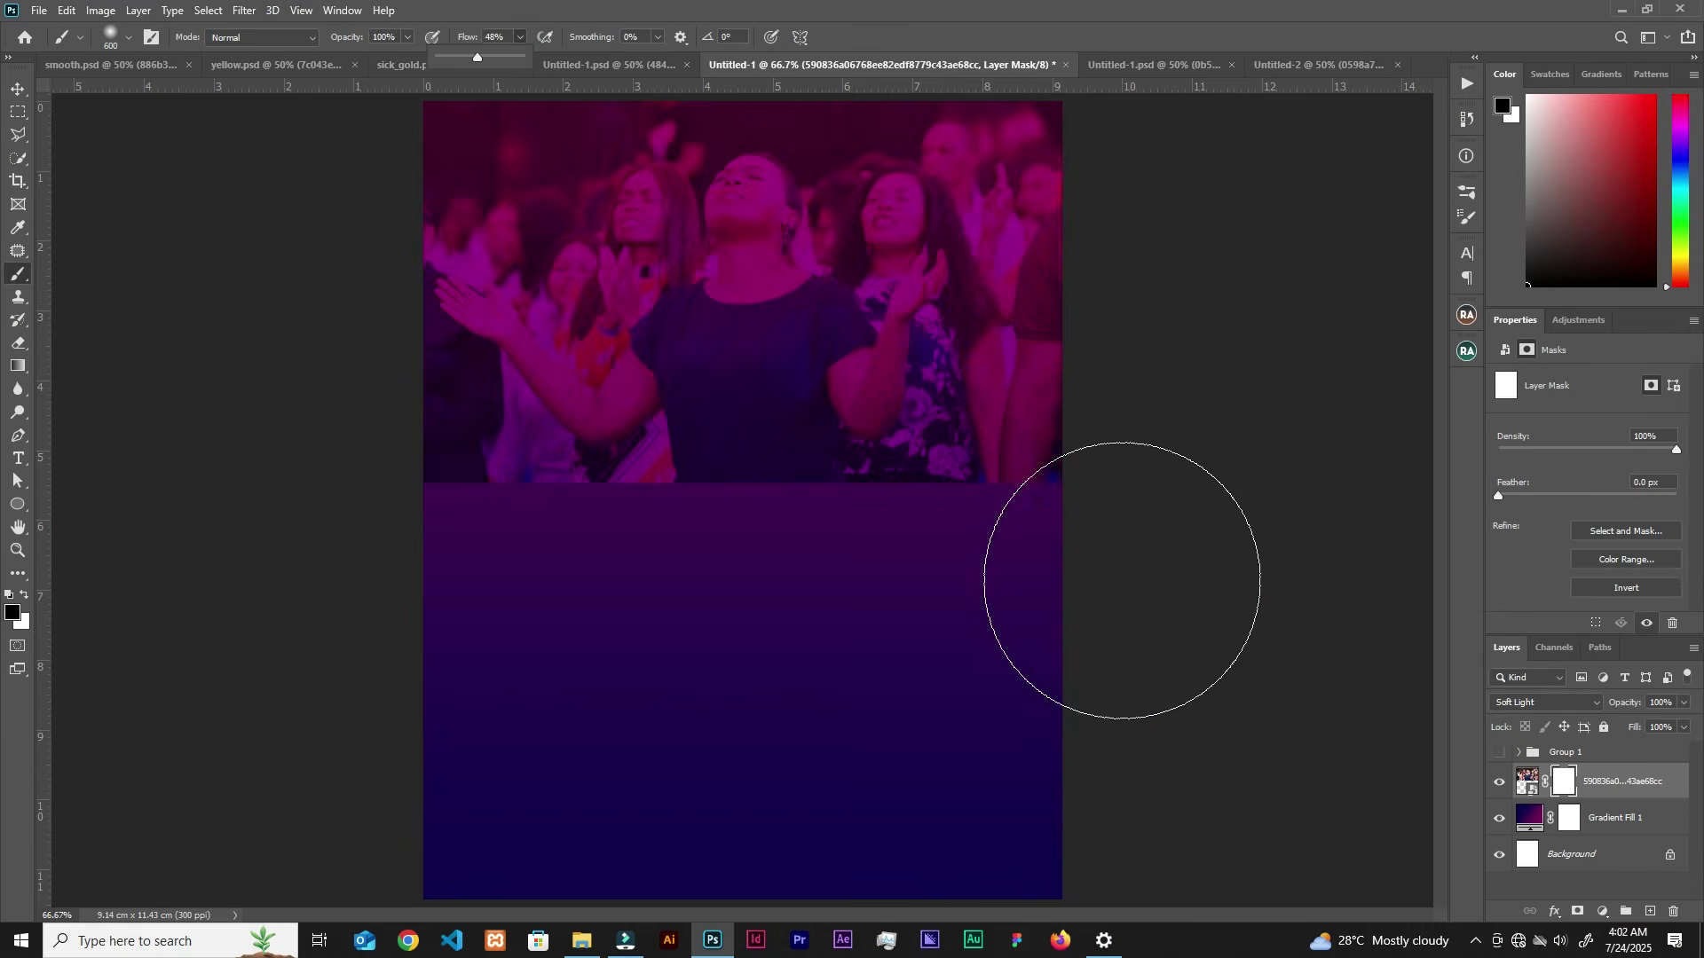
mouse_move(331, 637)
left_mouse_down()
mouse_move(901, 605)
mouse_move(354, 620)
mouse_move(1055, 614)
mouse_move(243, 635)
mouse_move(1402, 623)
left_mouse_up()
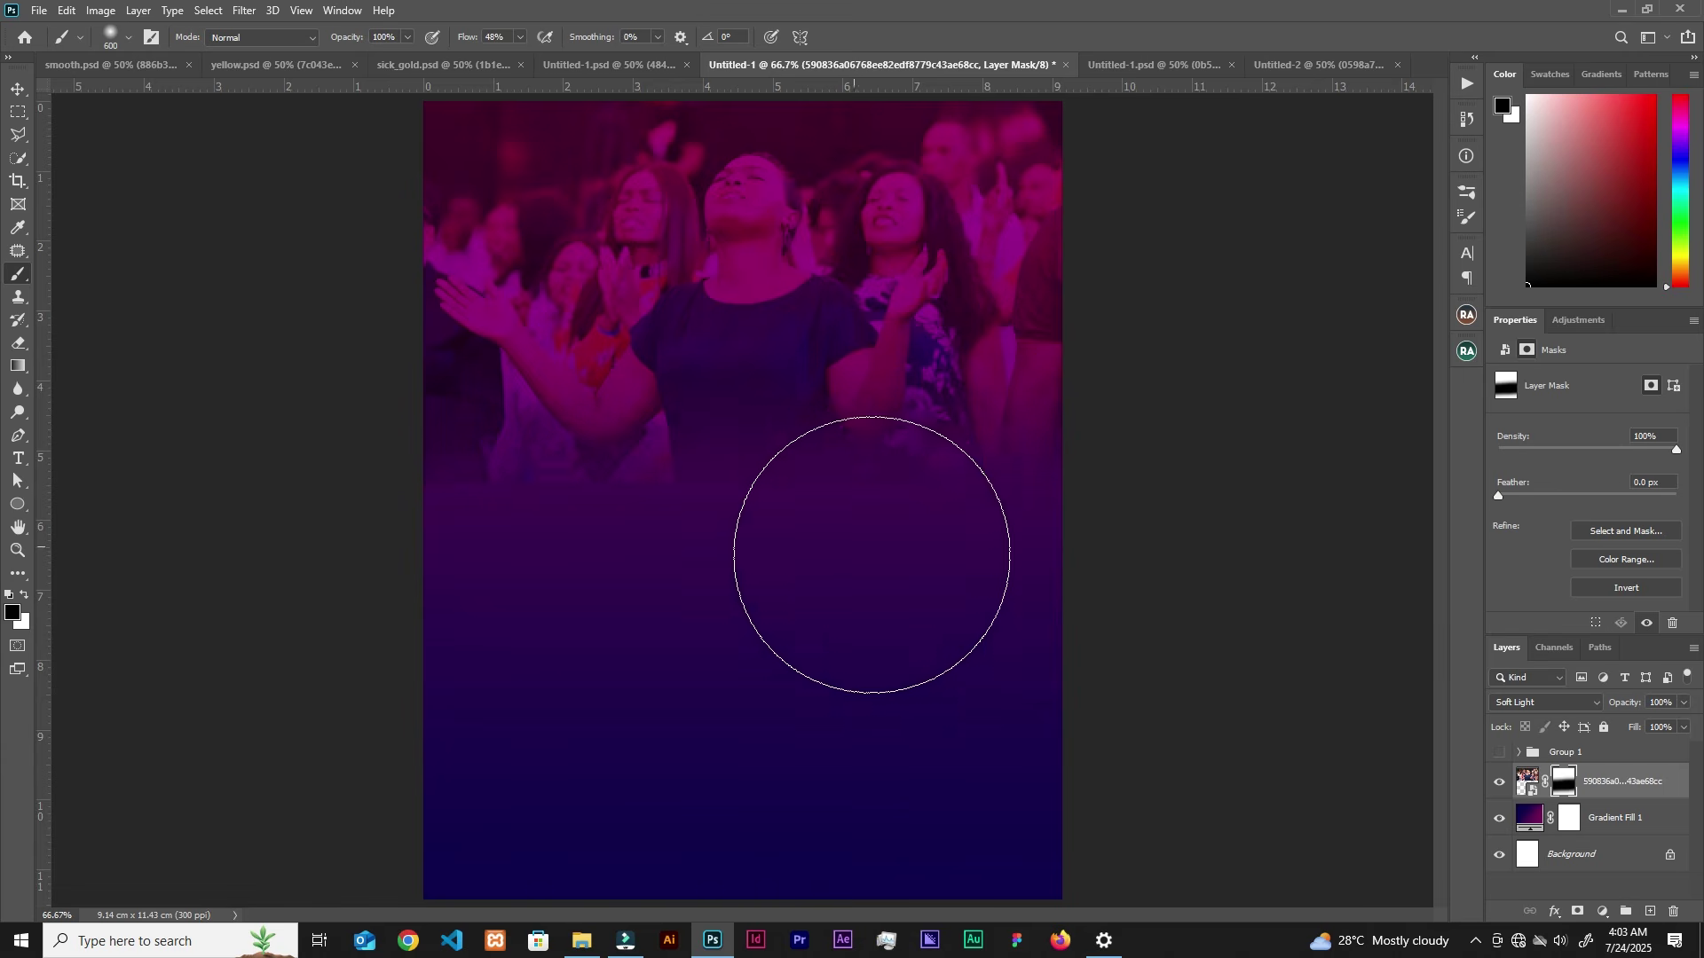
key("bracketright")
key("bracketright")
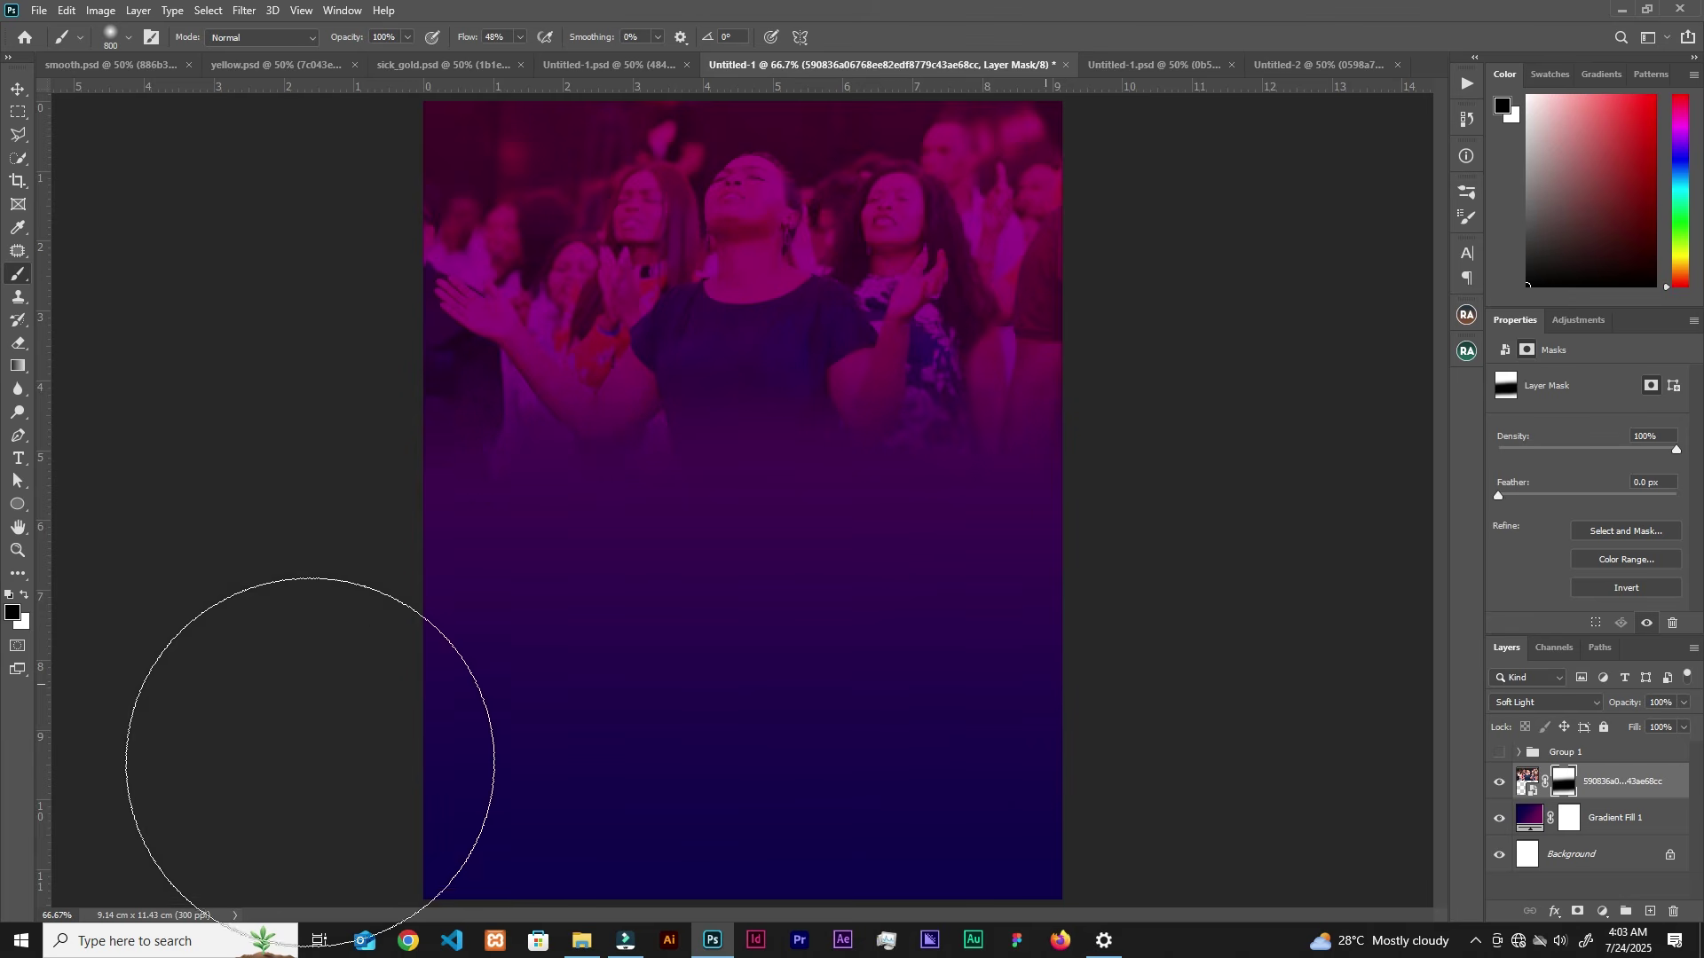
key("v")
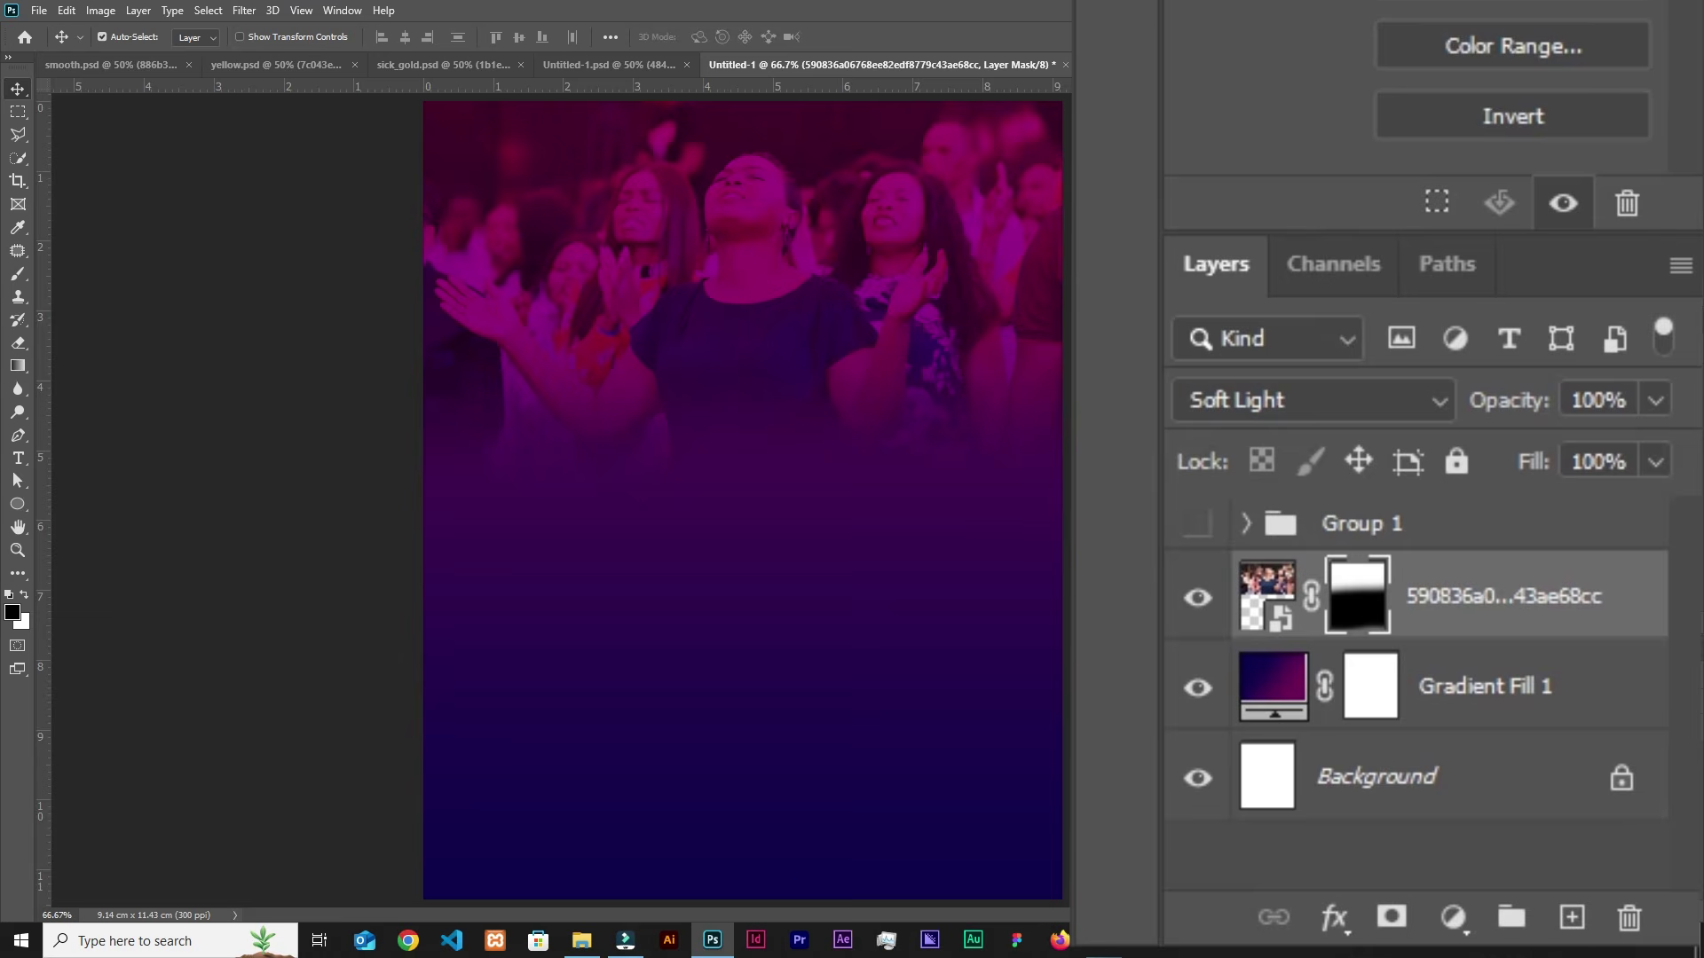
Step: Add a new empty layer above the worshippers photo and set its blend mode to Linear Dodge (Add)
left_click(1572, 917)
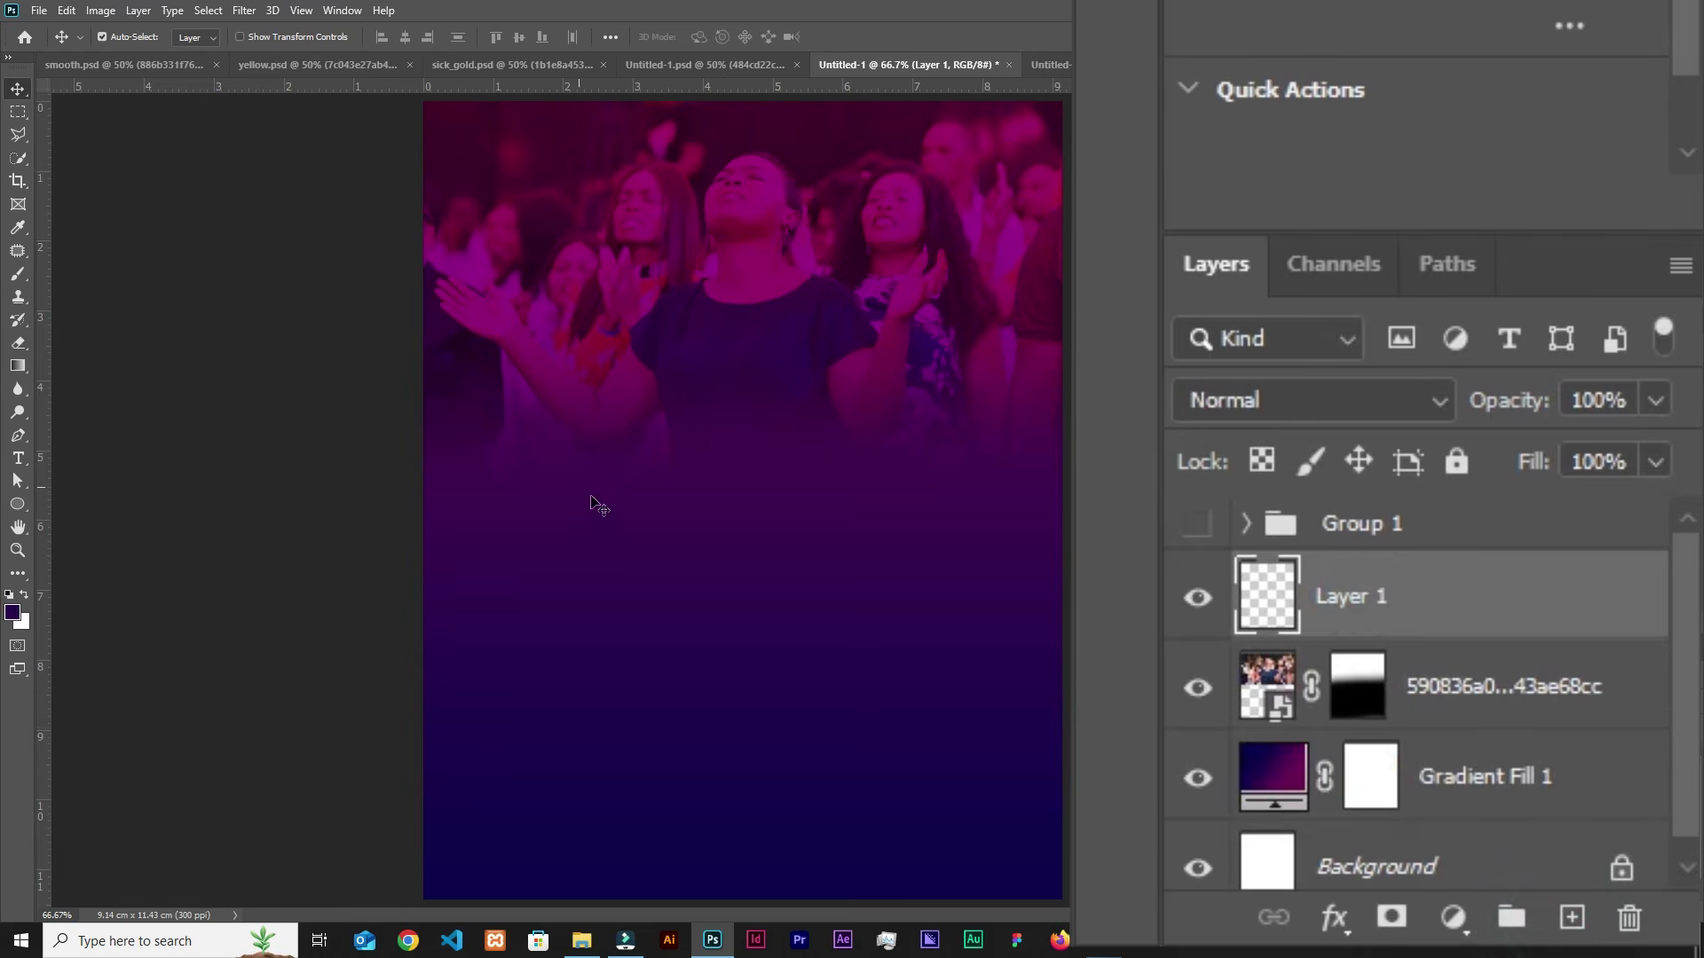
left_click(1278, 401)
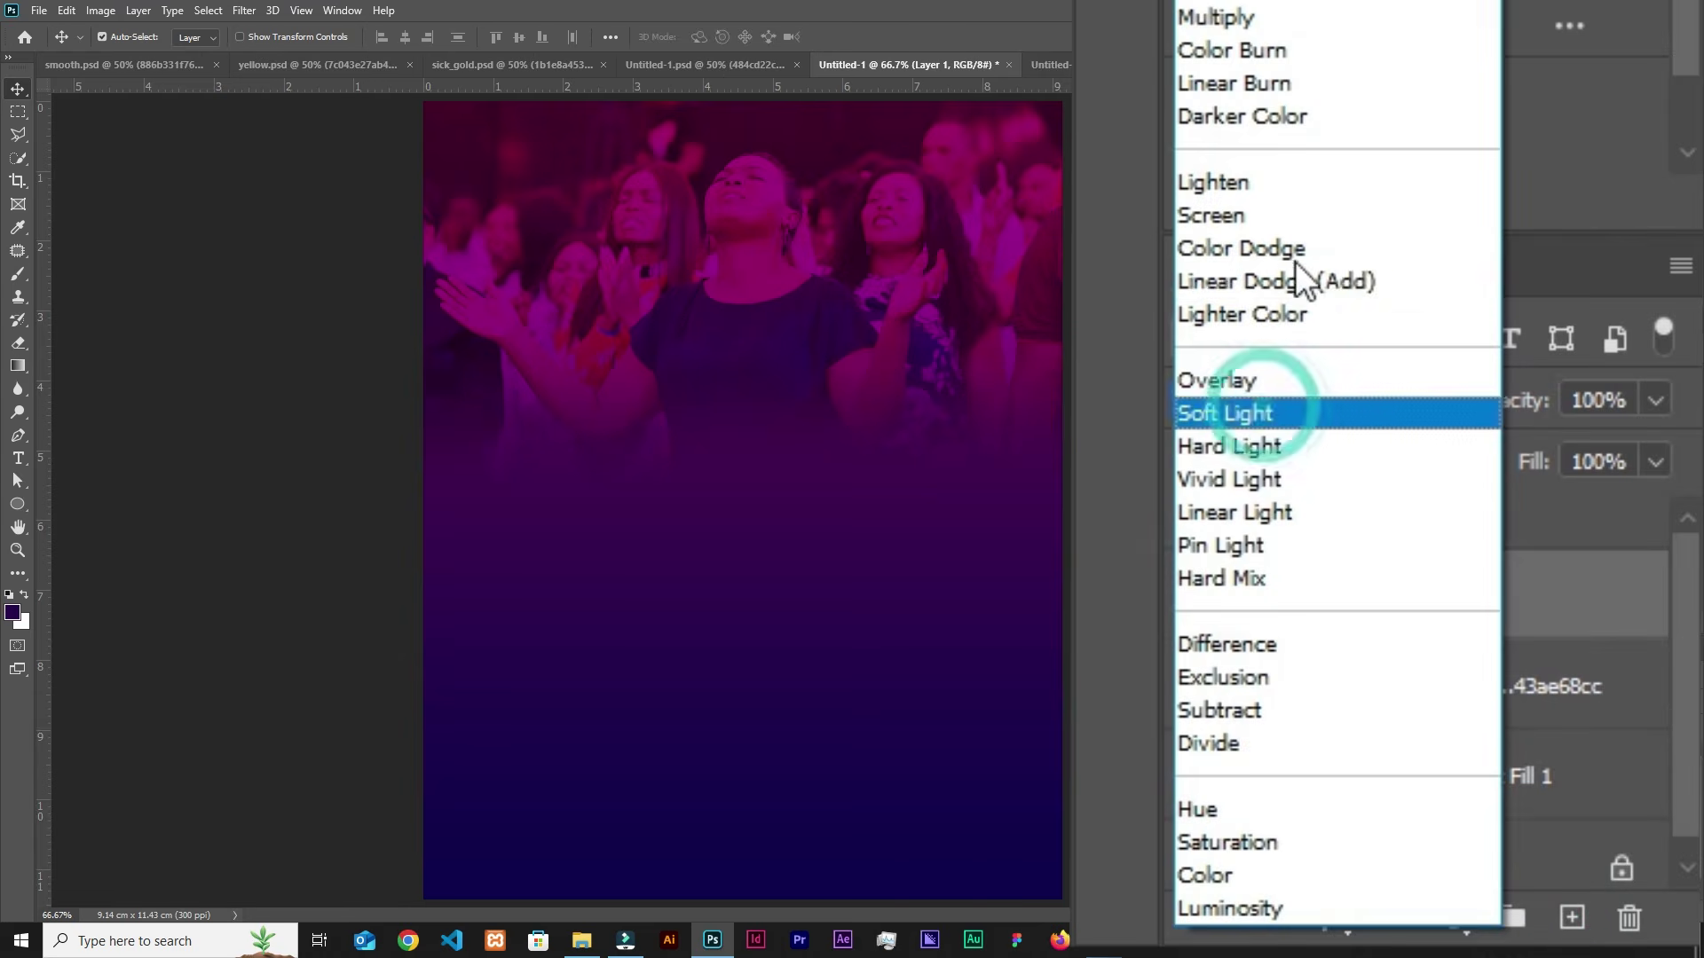
left_click(1276, 283)
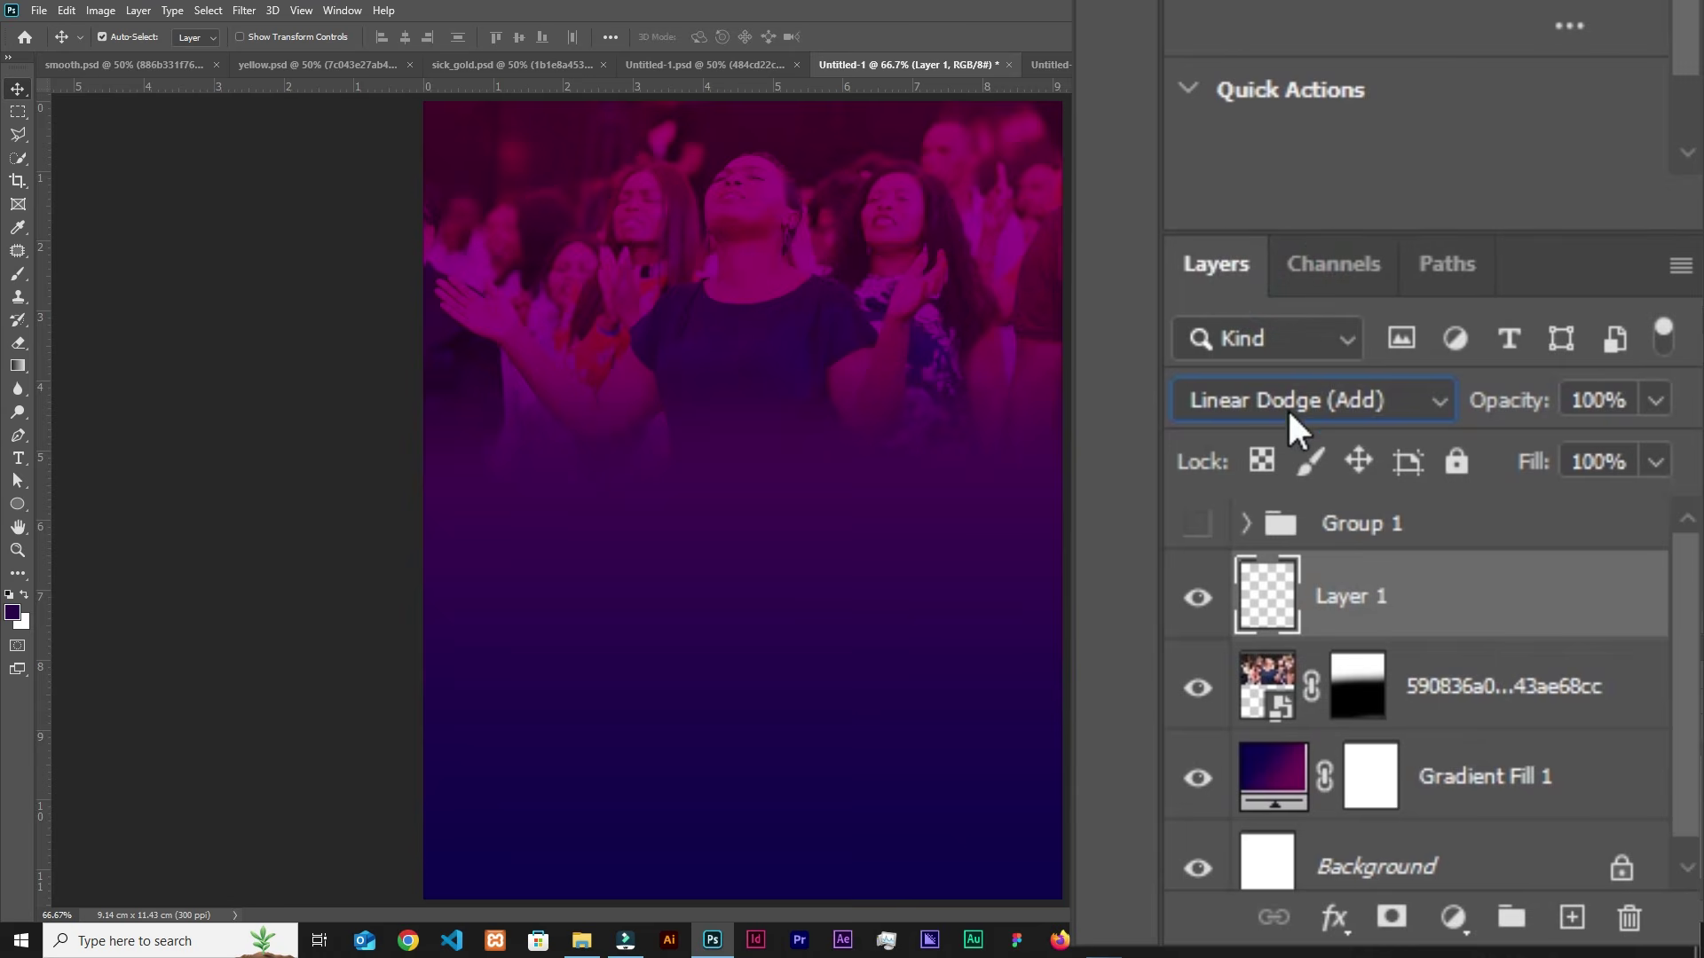
left_click(1469, 687)
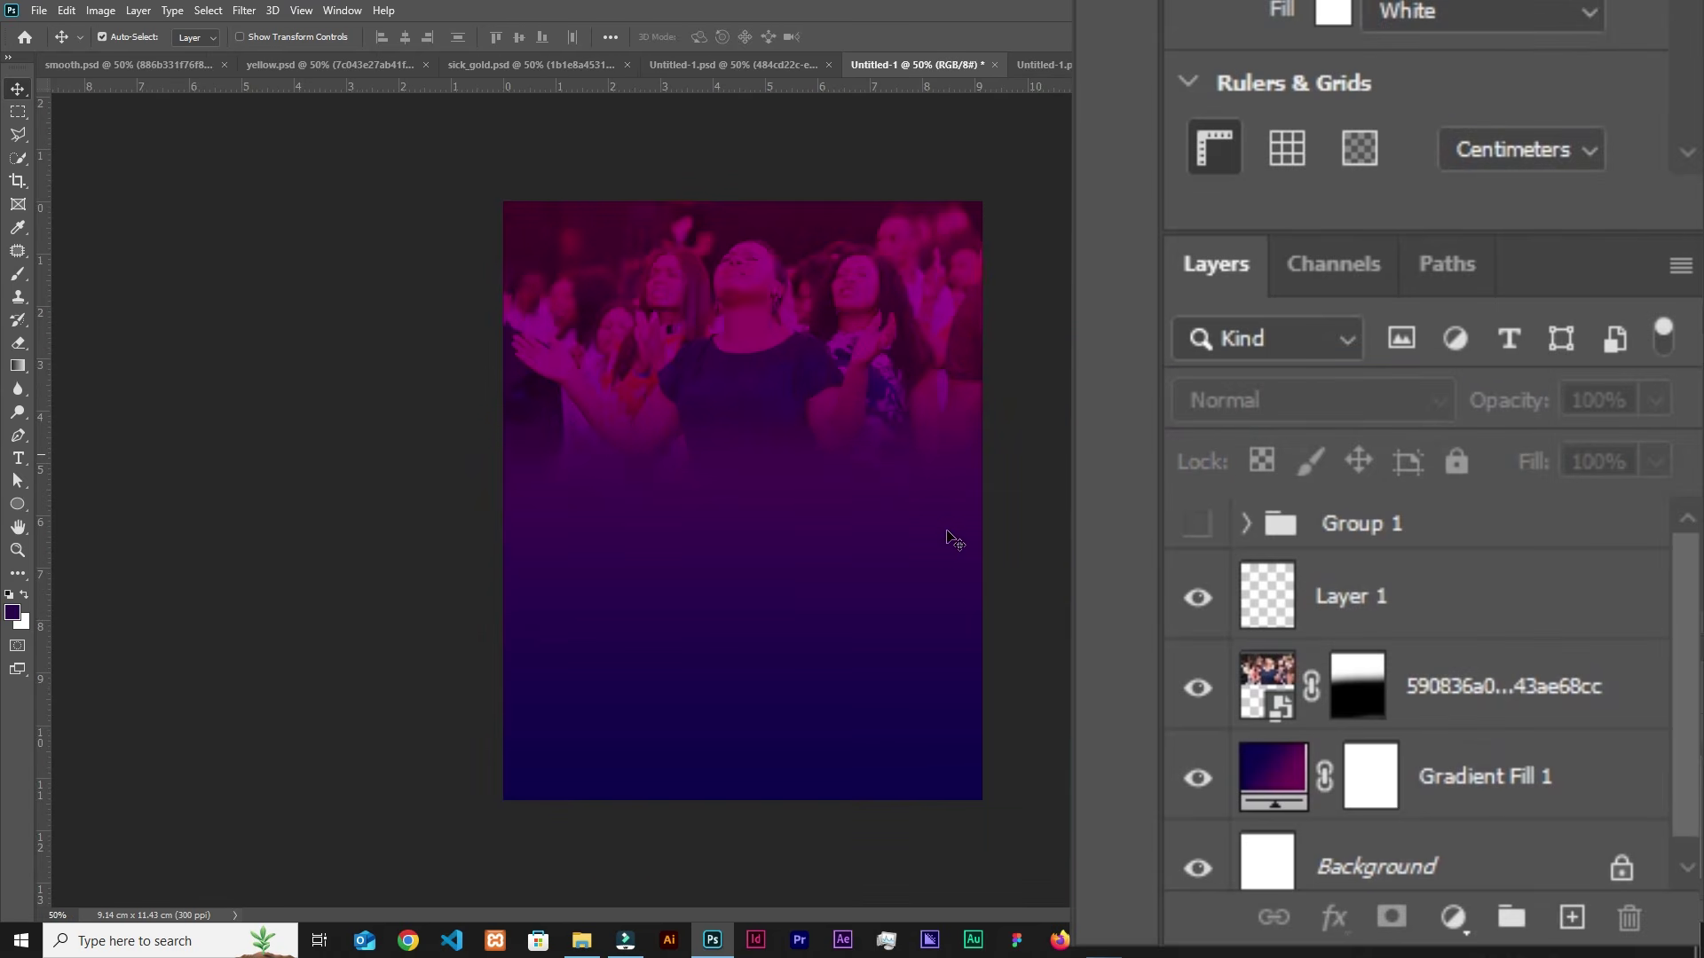
left_click(1521, 546)
left_click(1525, 614)
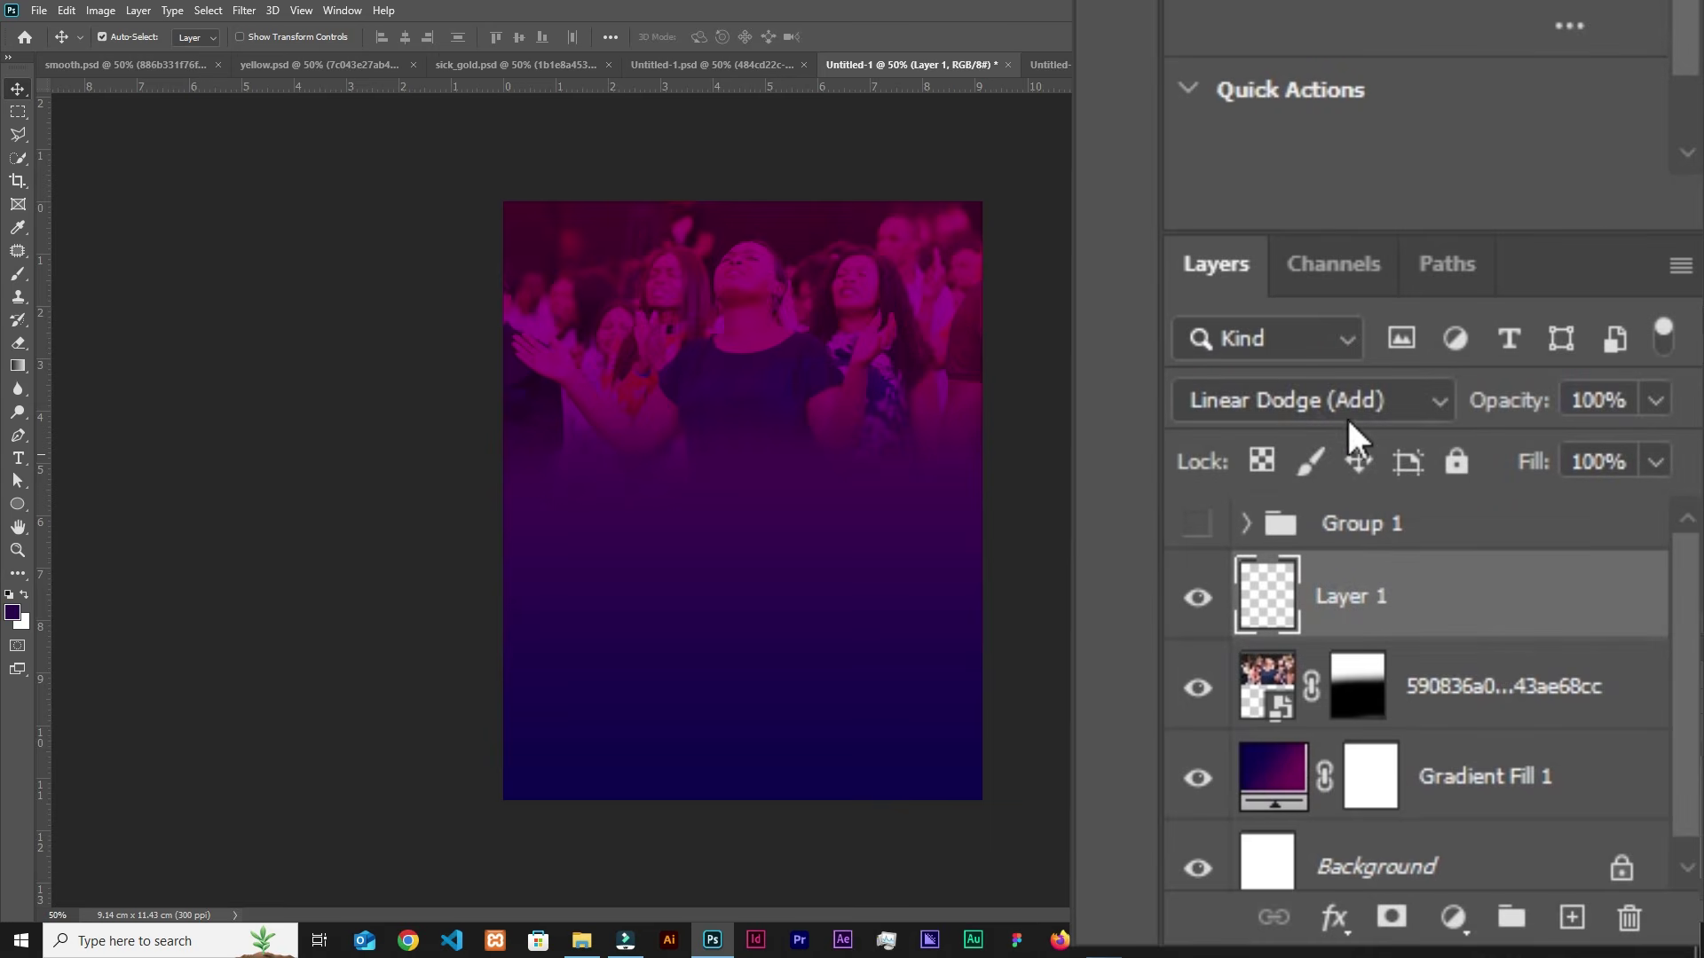
Step: Prepare a 1200 px brush at 100% flow with the dark magenta sampled from the photo's upper area
left_click(19, 277)
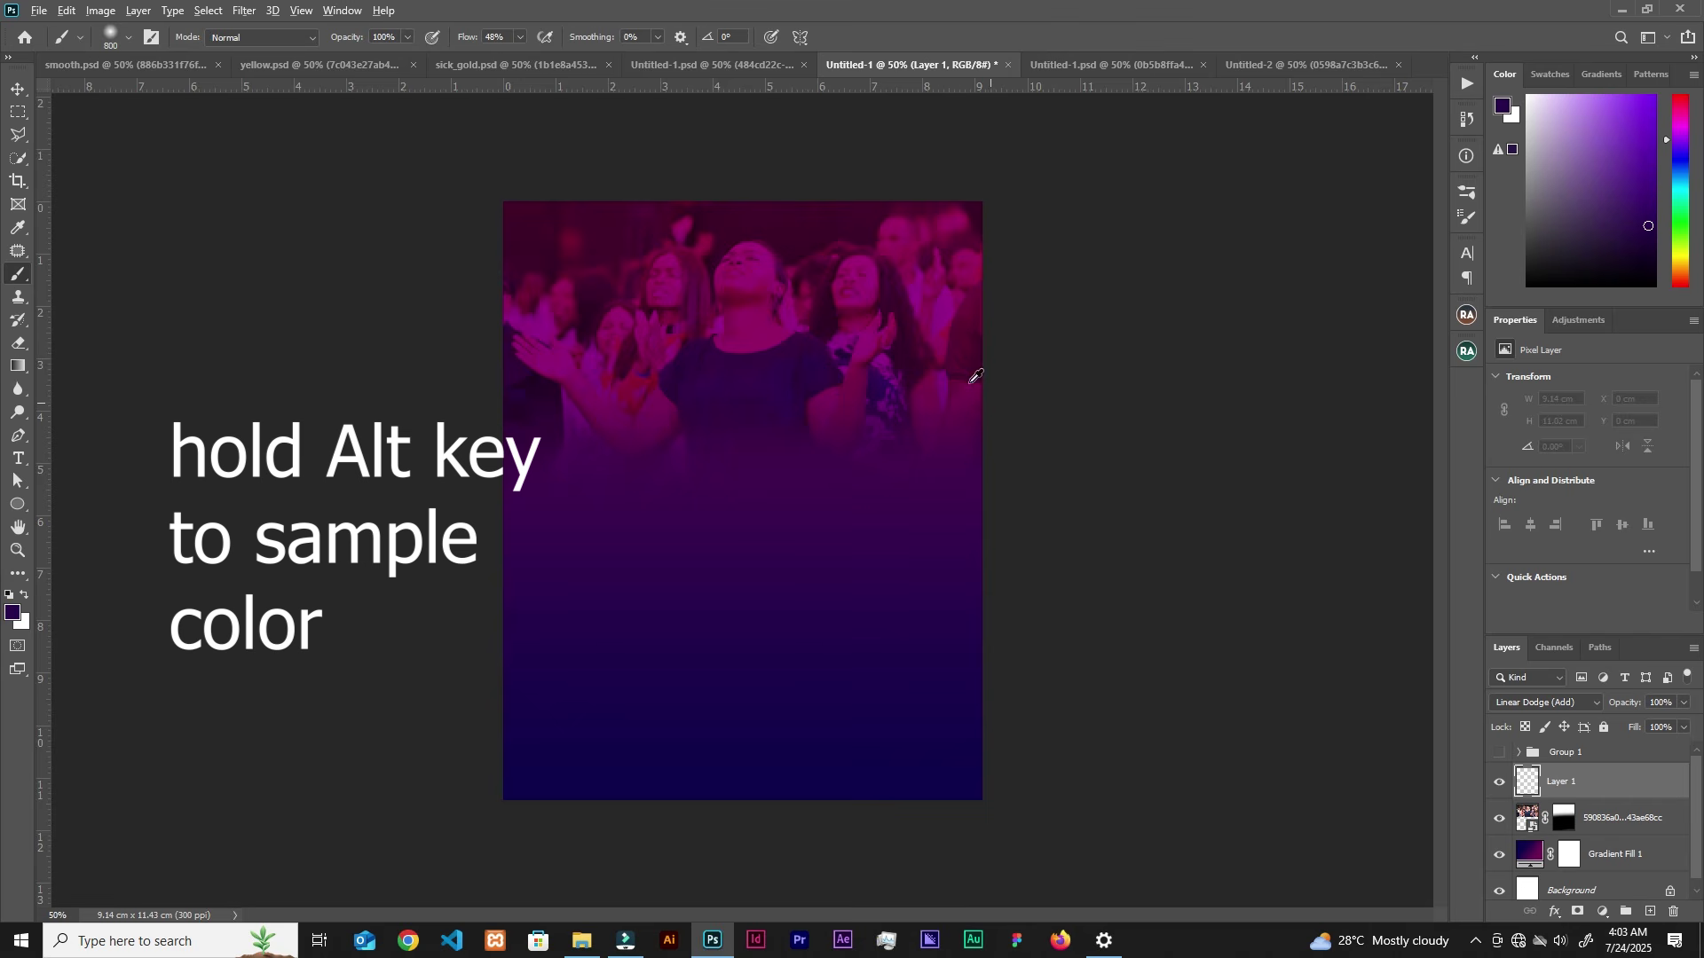
left_click(607, 236, "alt")
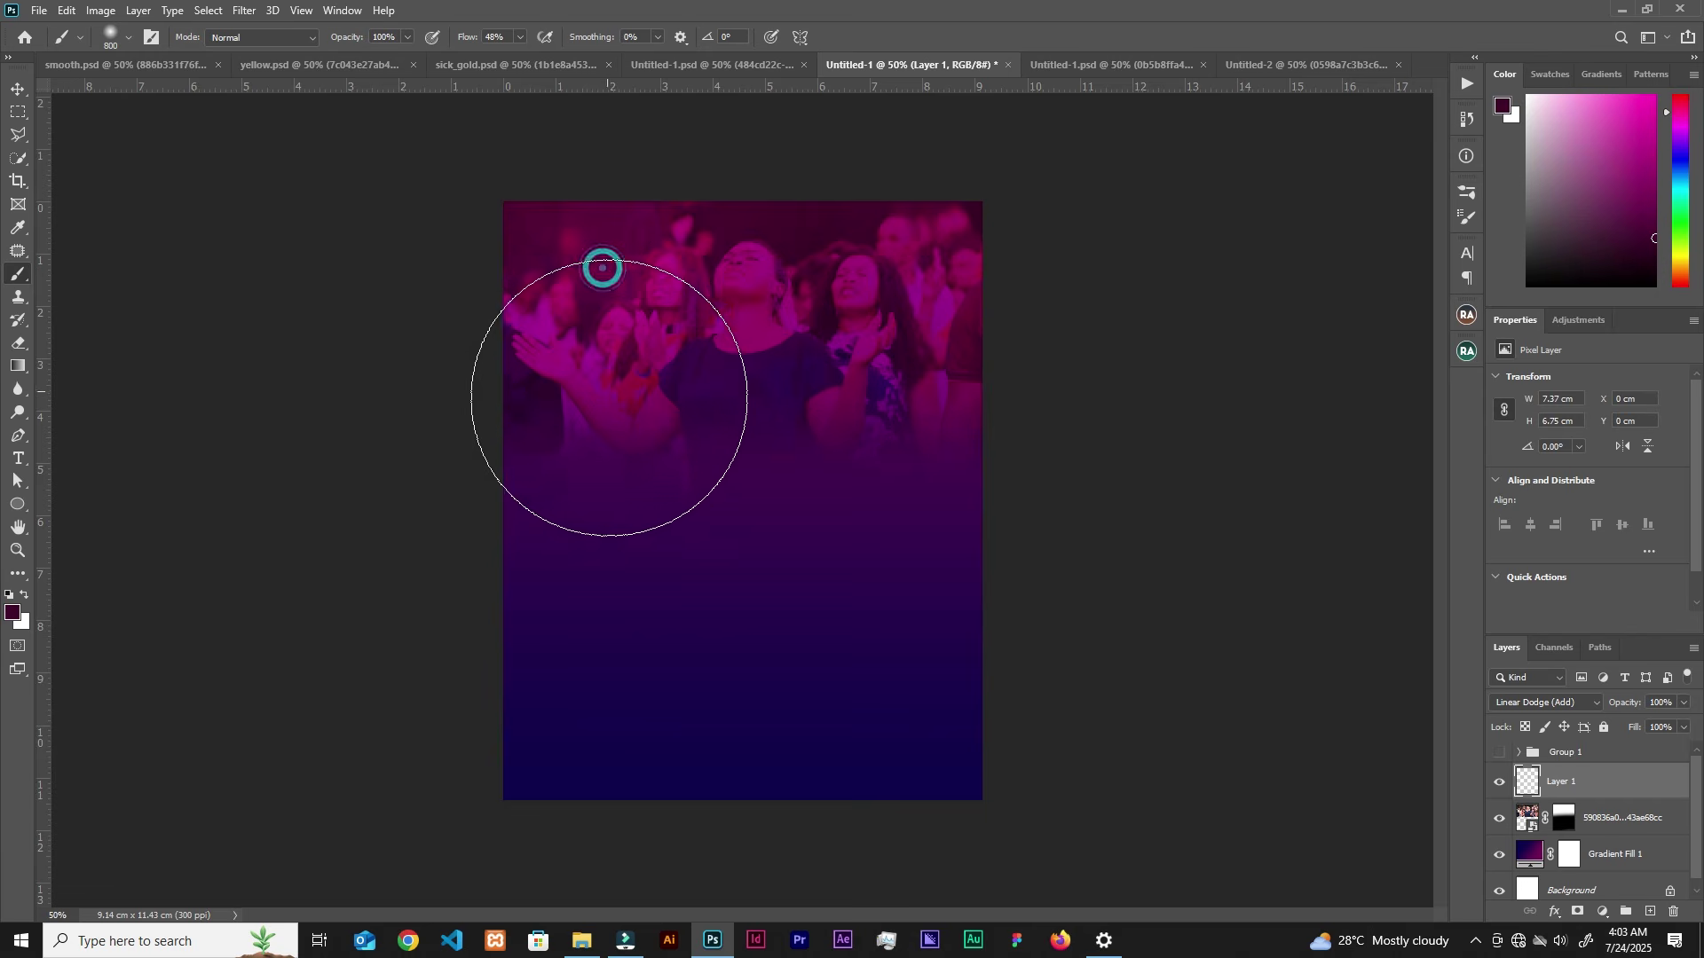
left_click(522, 37)
left_click_drag(519, 57, 565, 56)
key("bracketright")
key("bracketright")
key("bracketright")
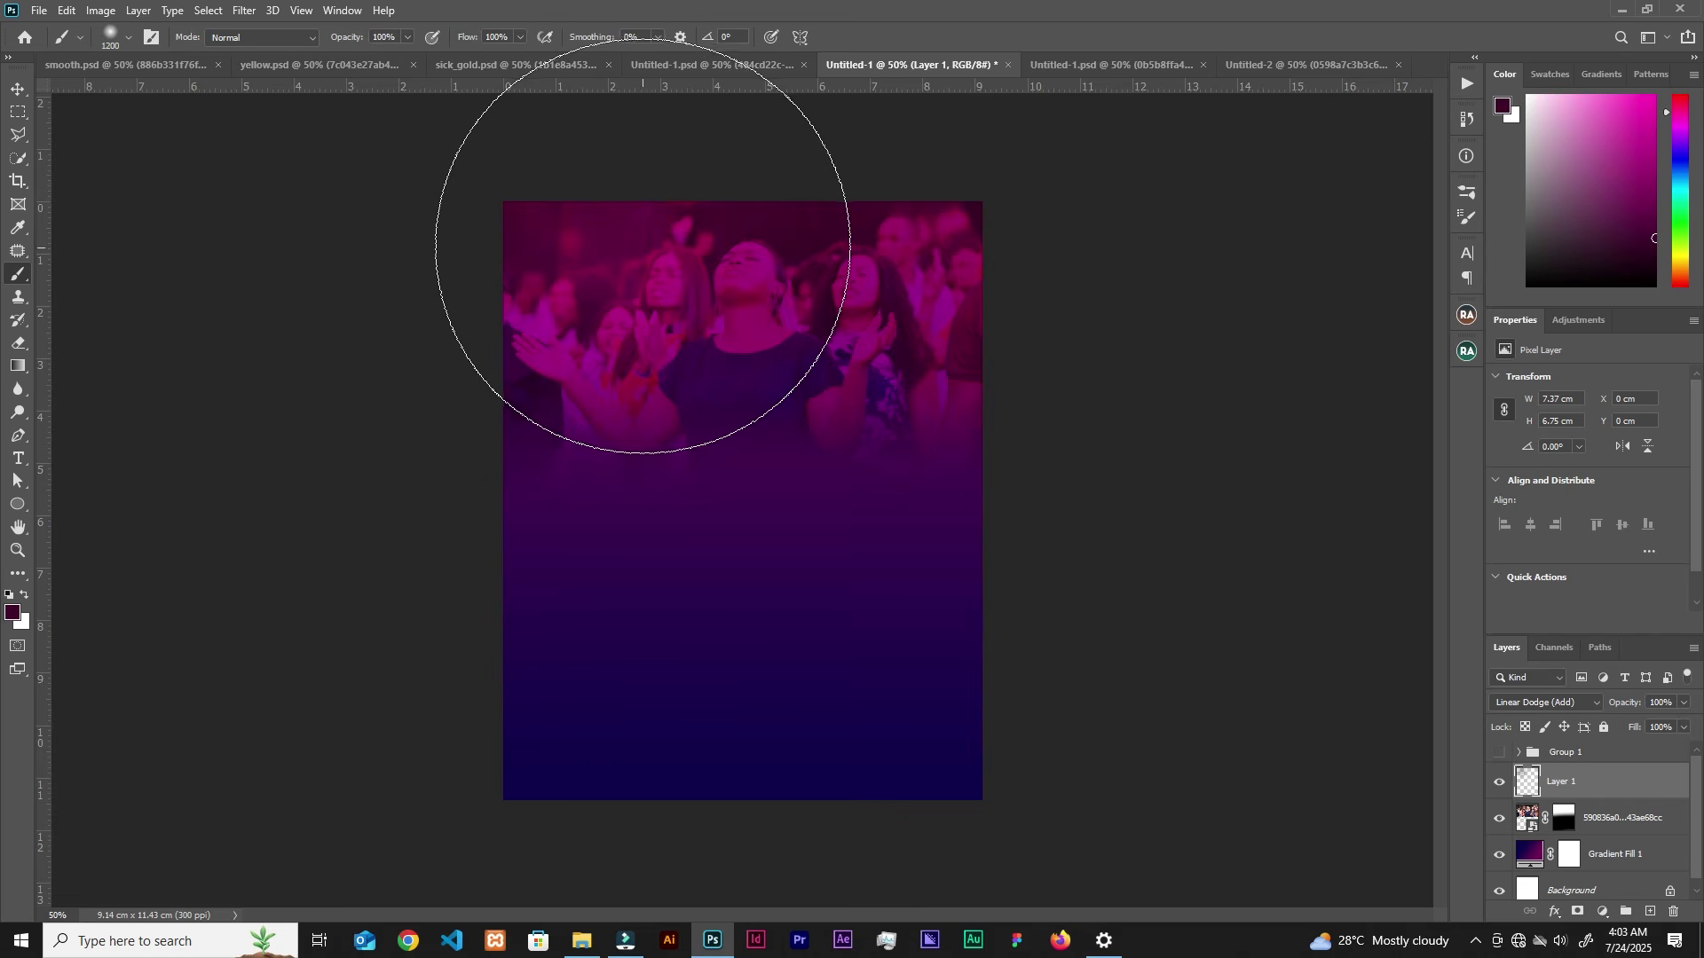
Step: Try painting dark magenta glows over the upper-left and upper-right parts of the photo on the new layer
left_click_drag(629, 260, 665, 285)
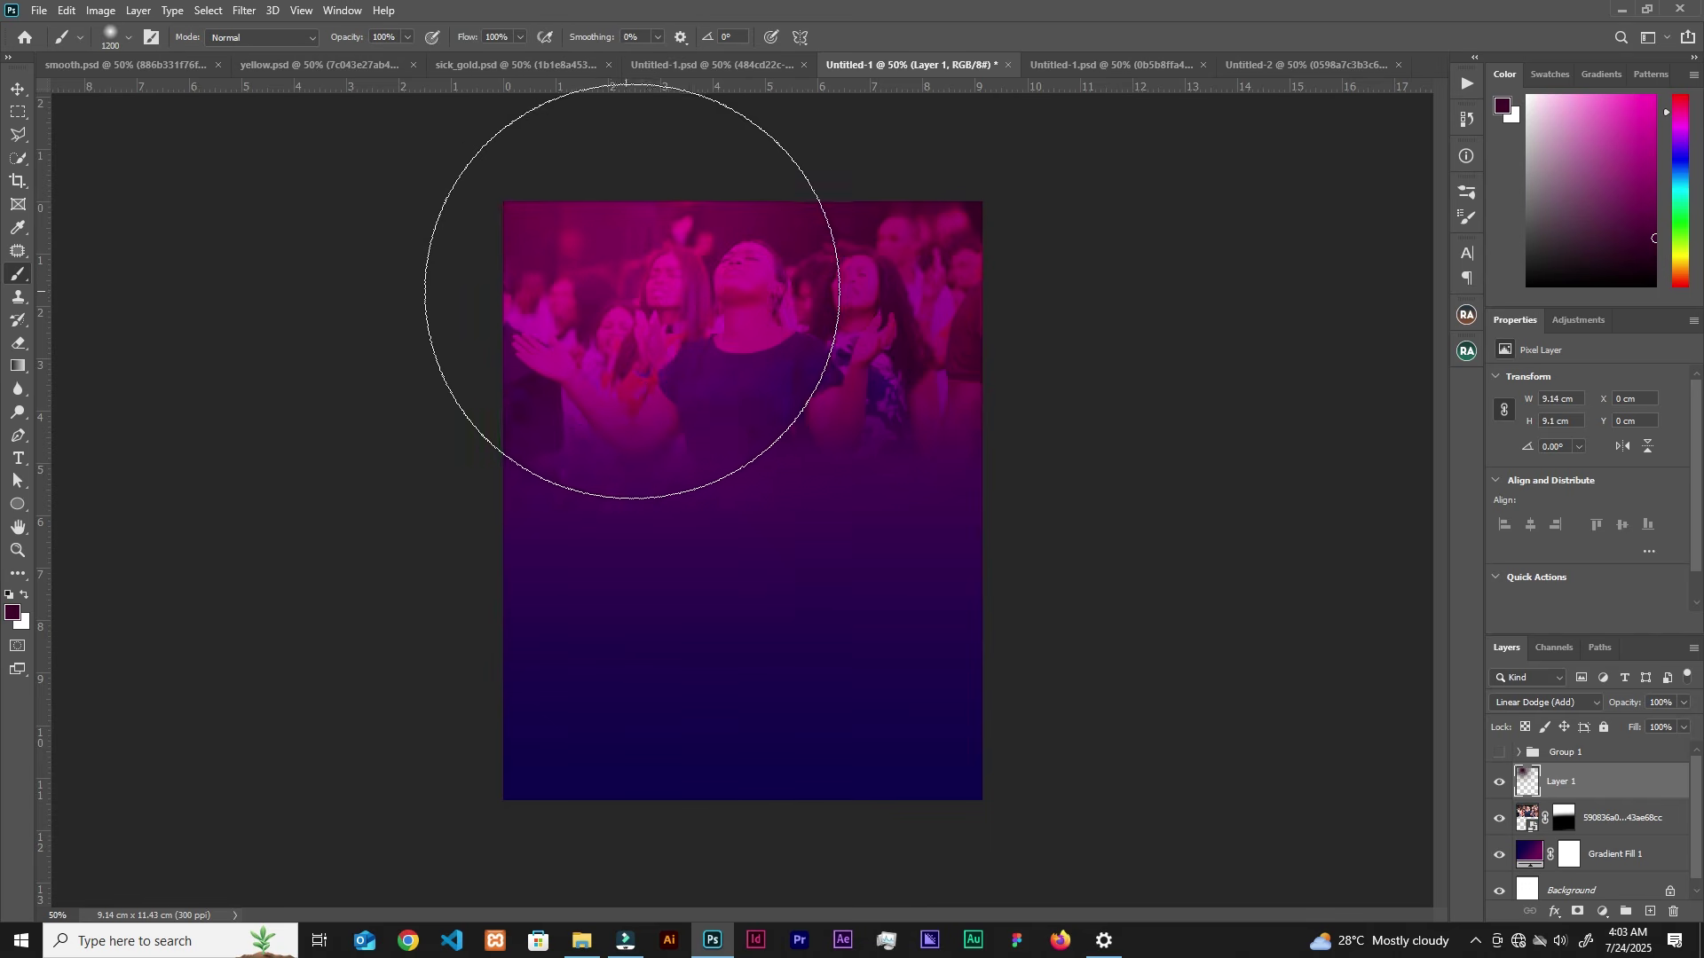
left_click(689, 239)
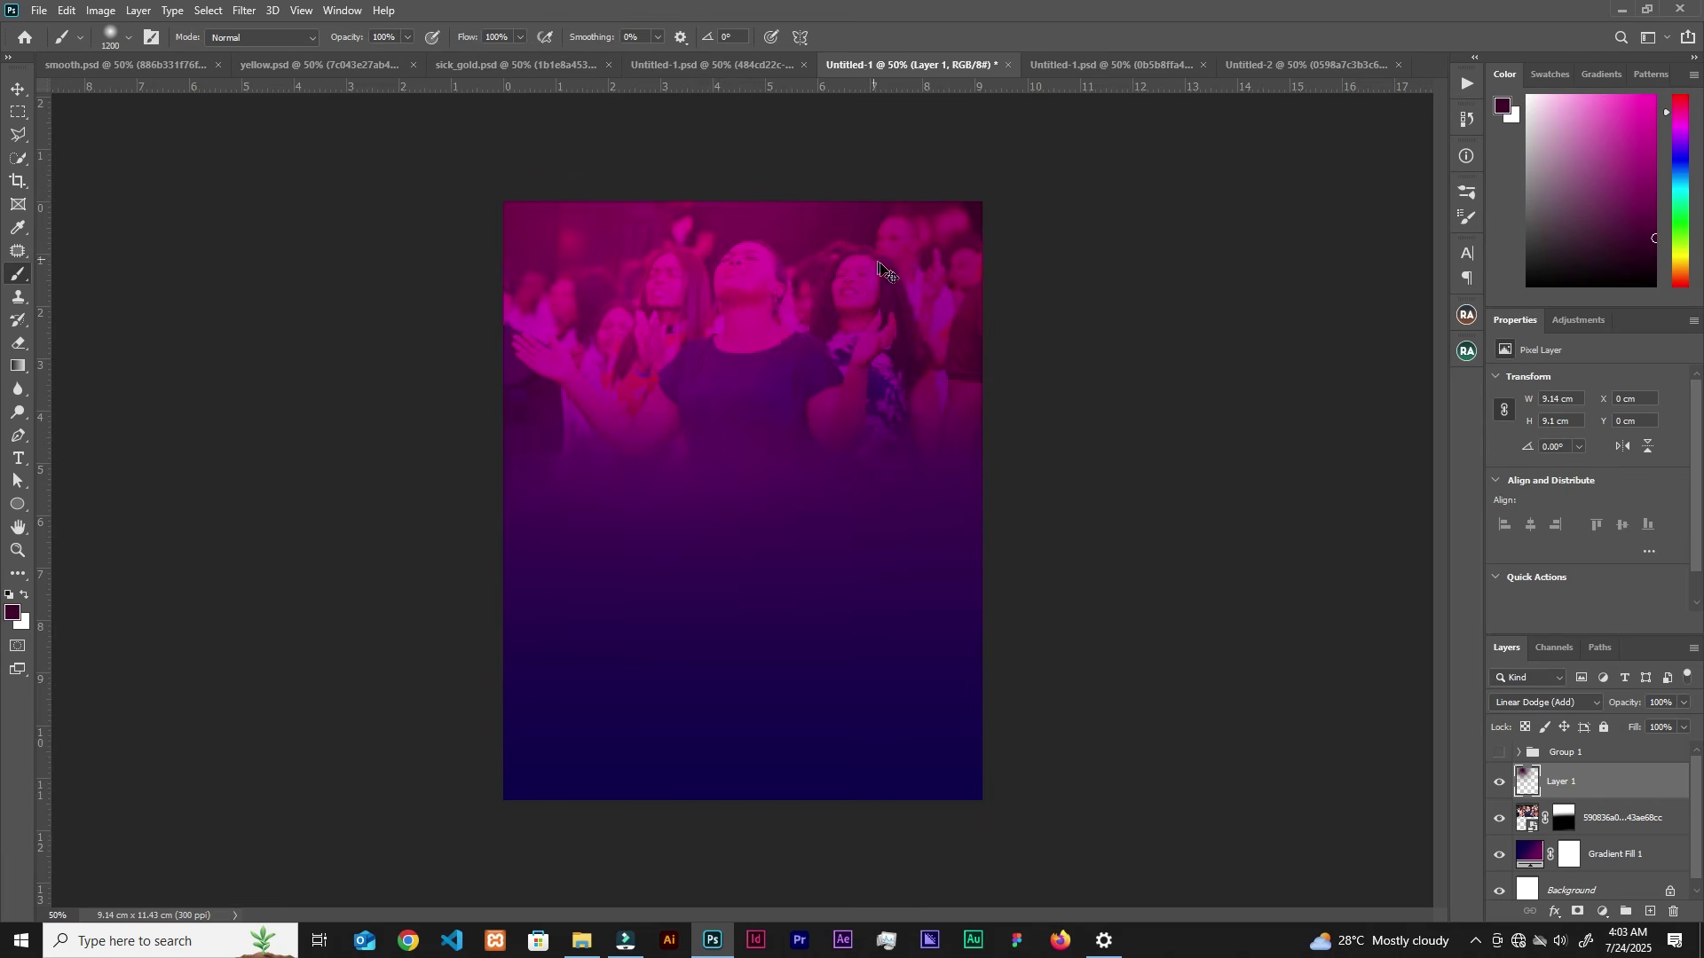
key("ctrl+z")
left_click(917, 251)
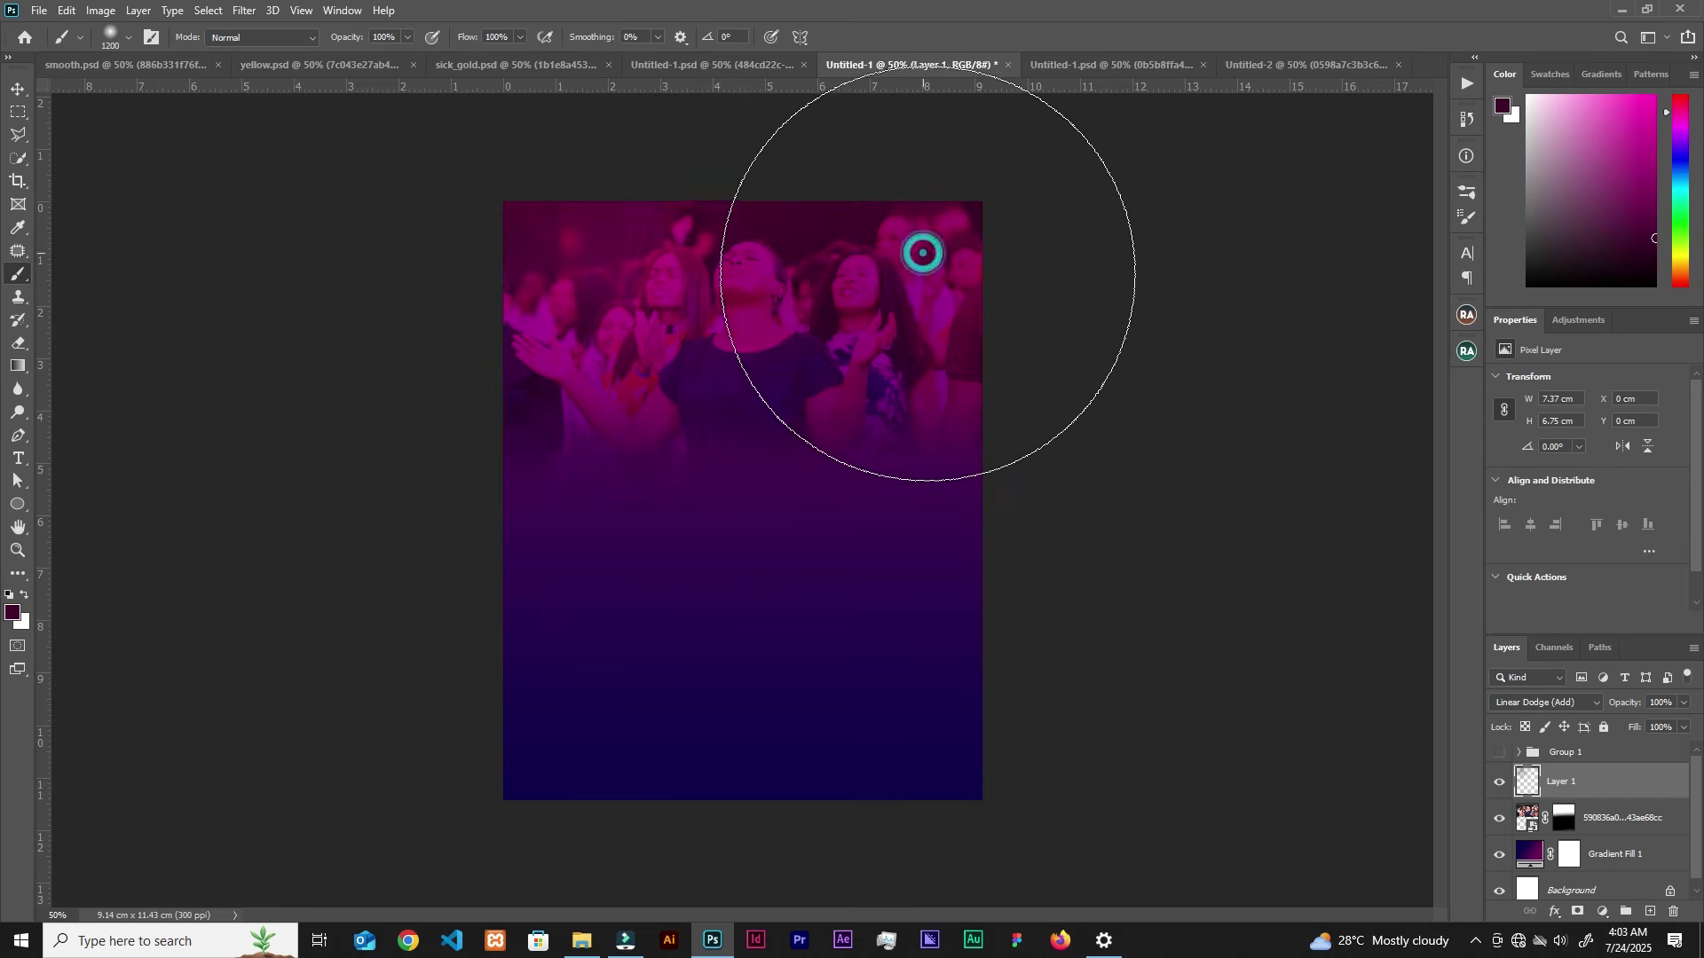
left_click(865, 267)
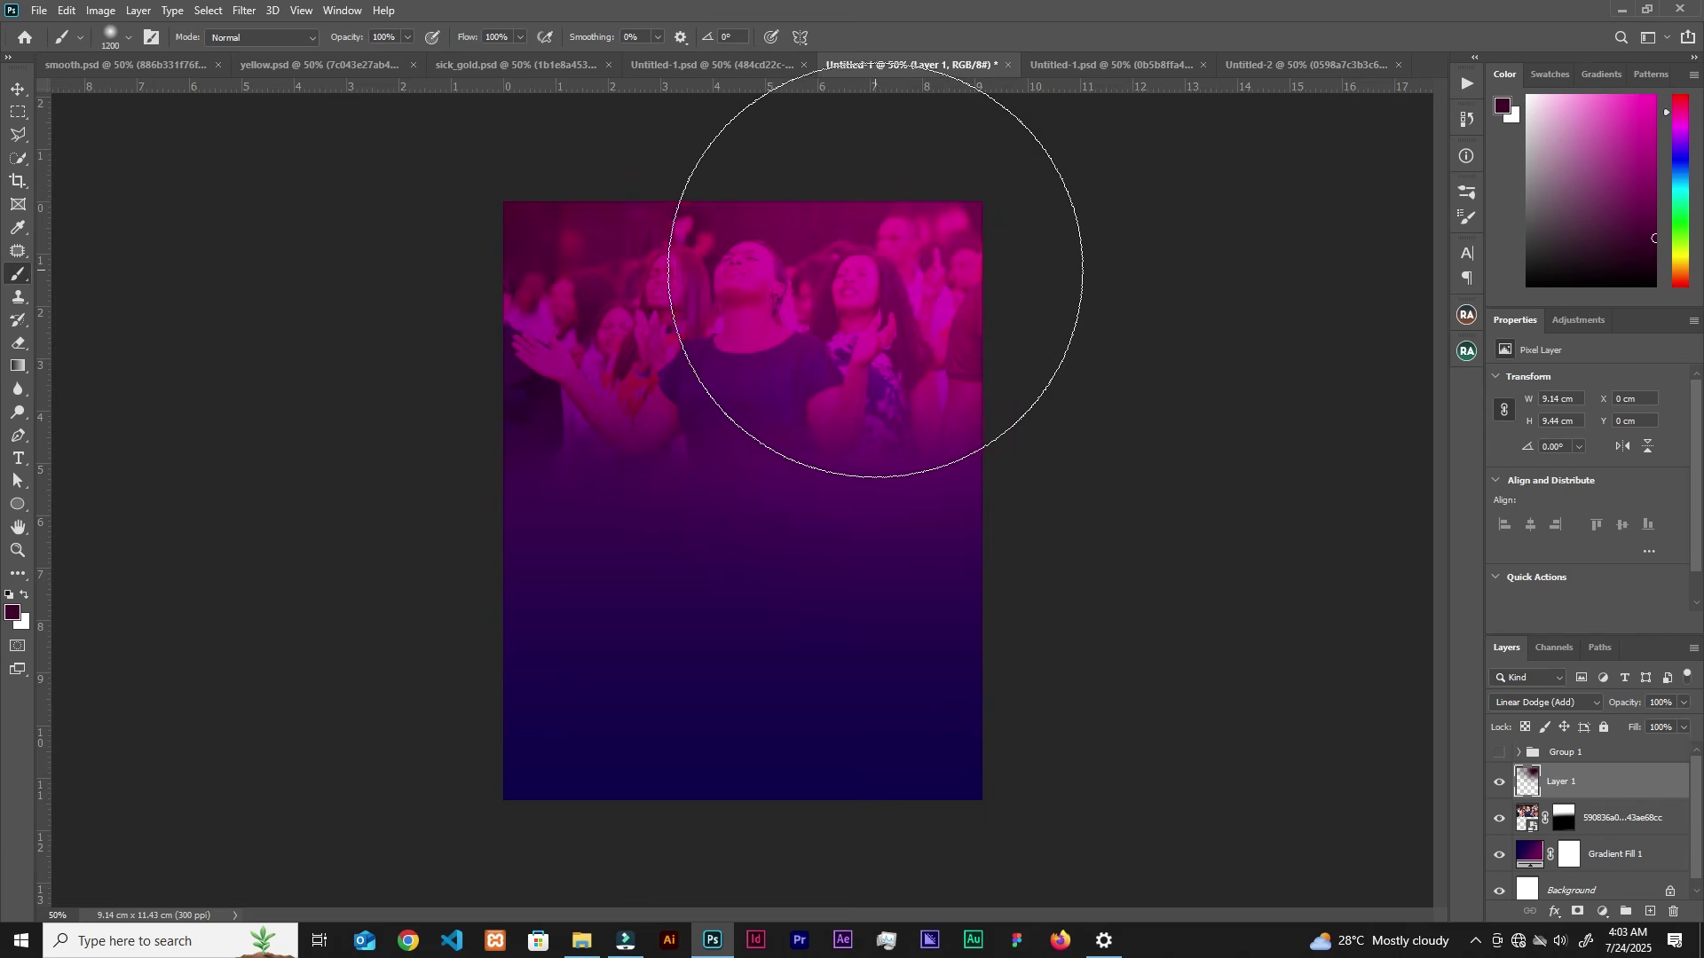
key("ctrl+z")
key("ctrl+z")
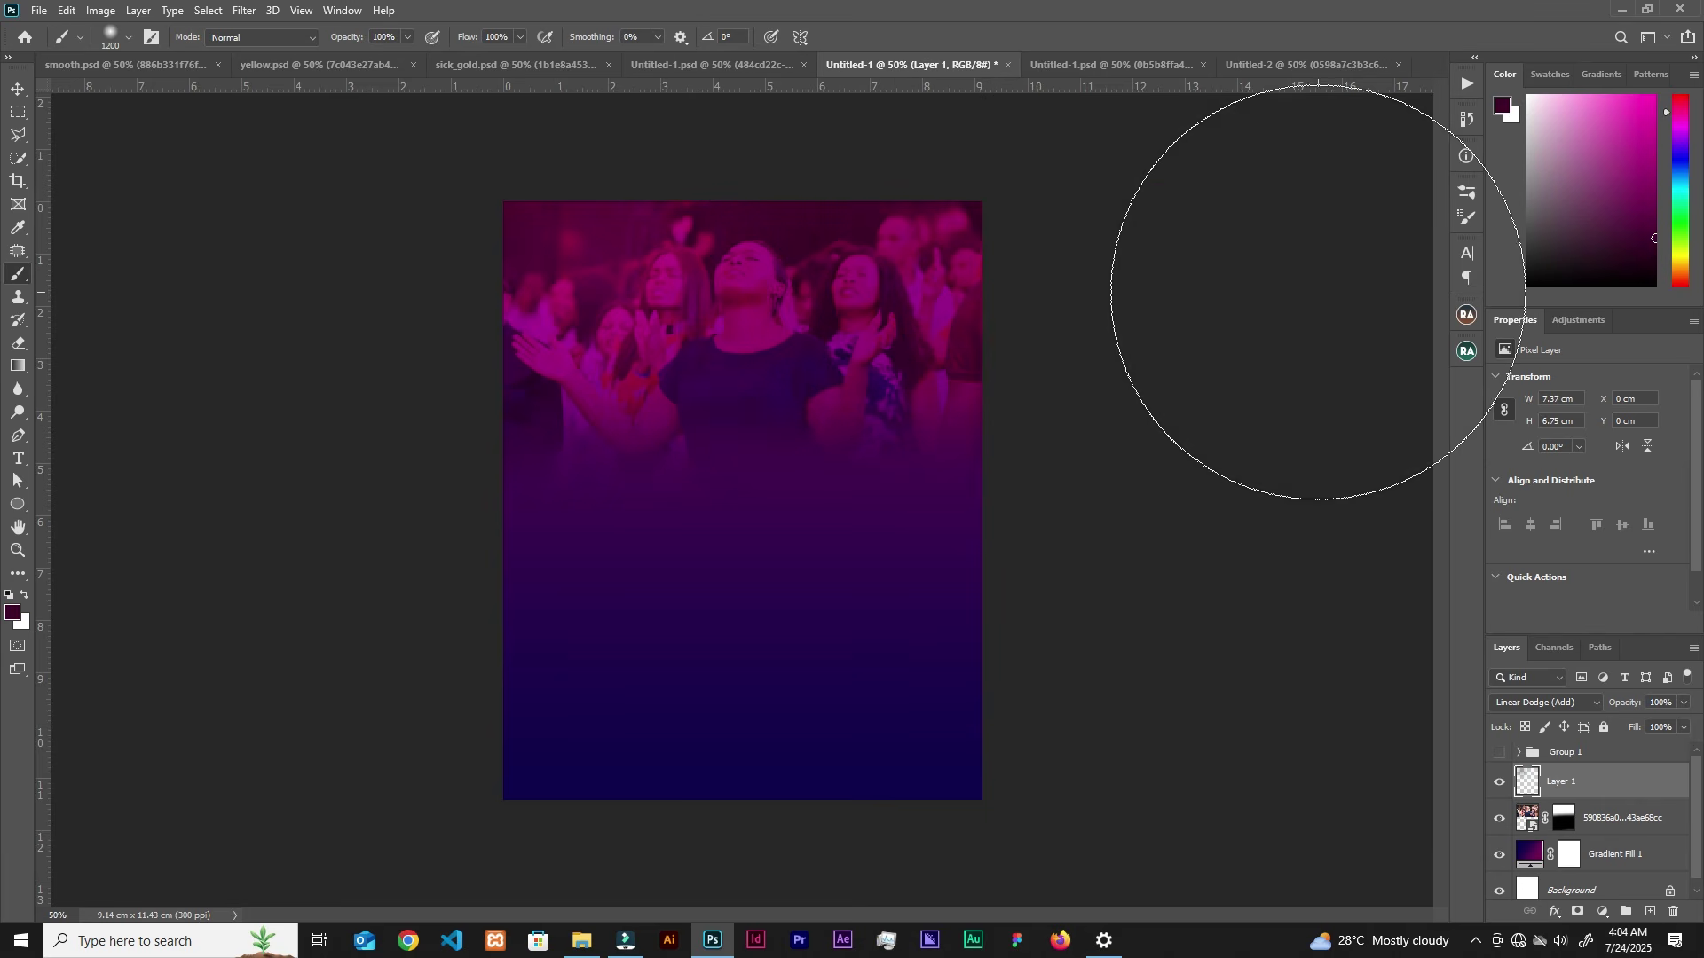
Step: Paint a glow in a brighter magenta over the photo's upper-right area on Layer 1, and show the Group 1 text
left_click(1644, 184)
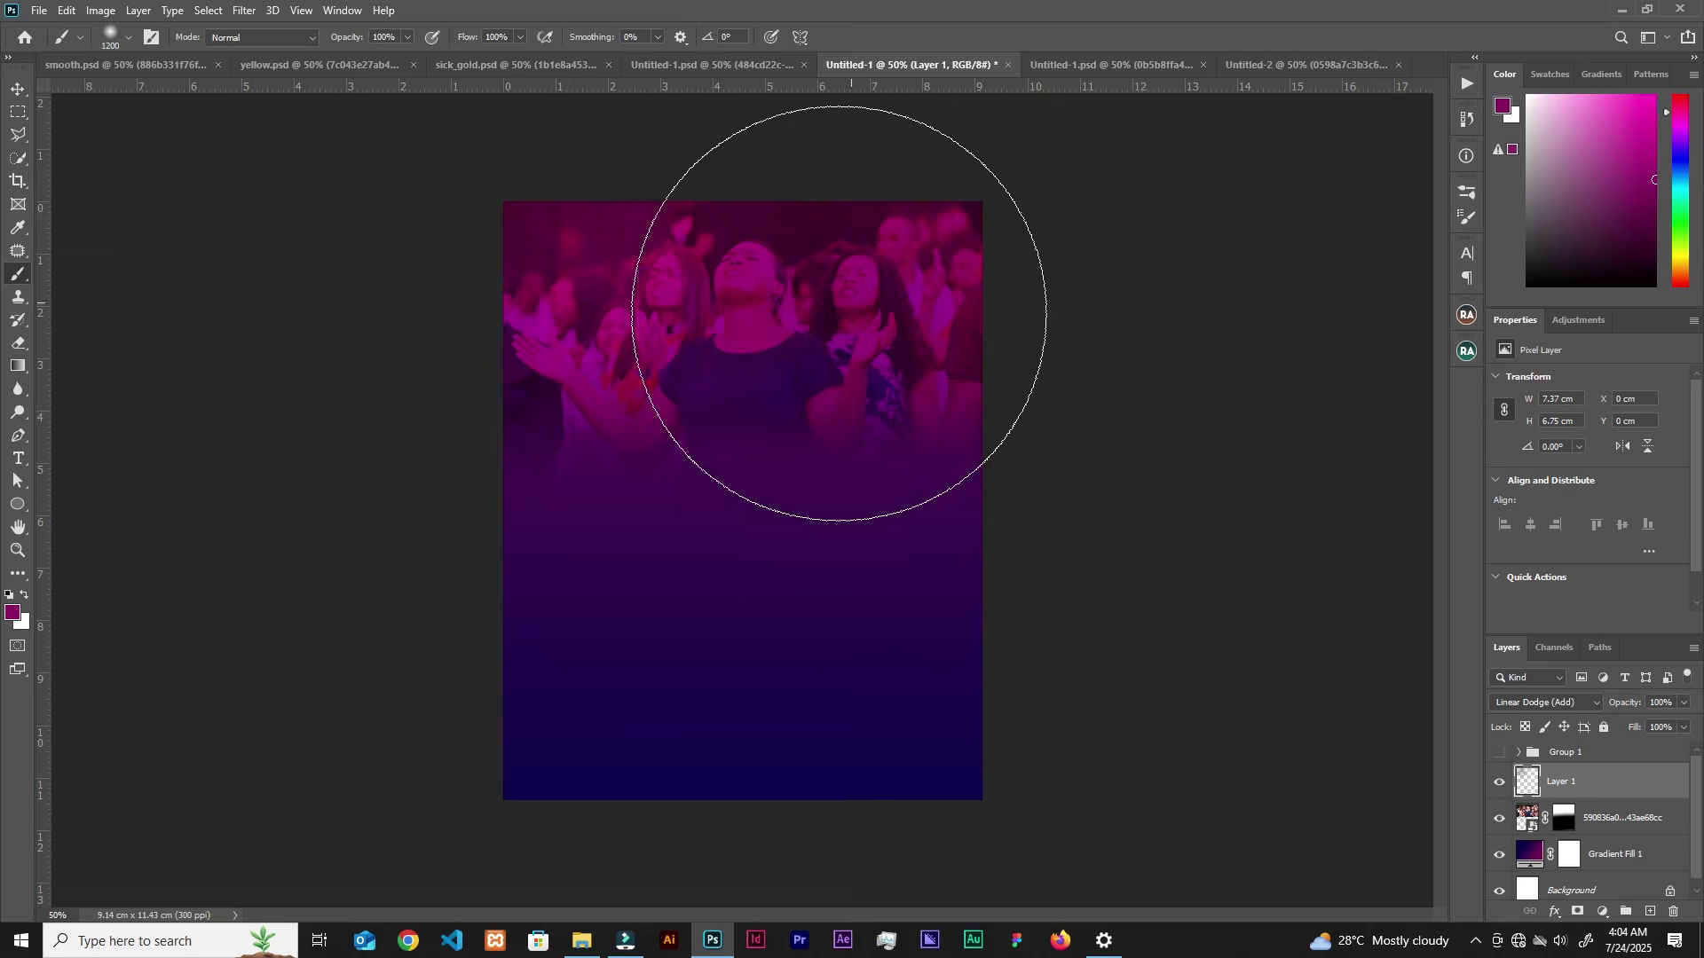
left_click(16, 610)
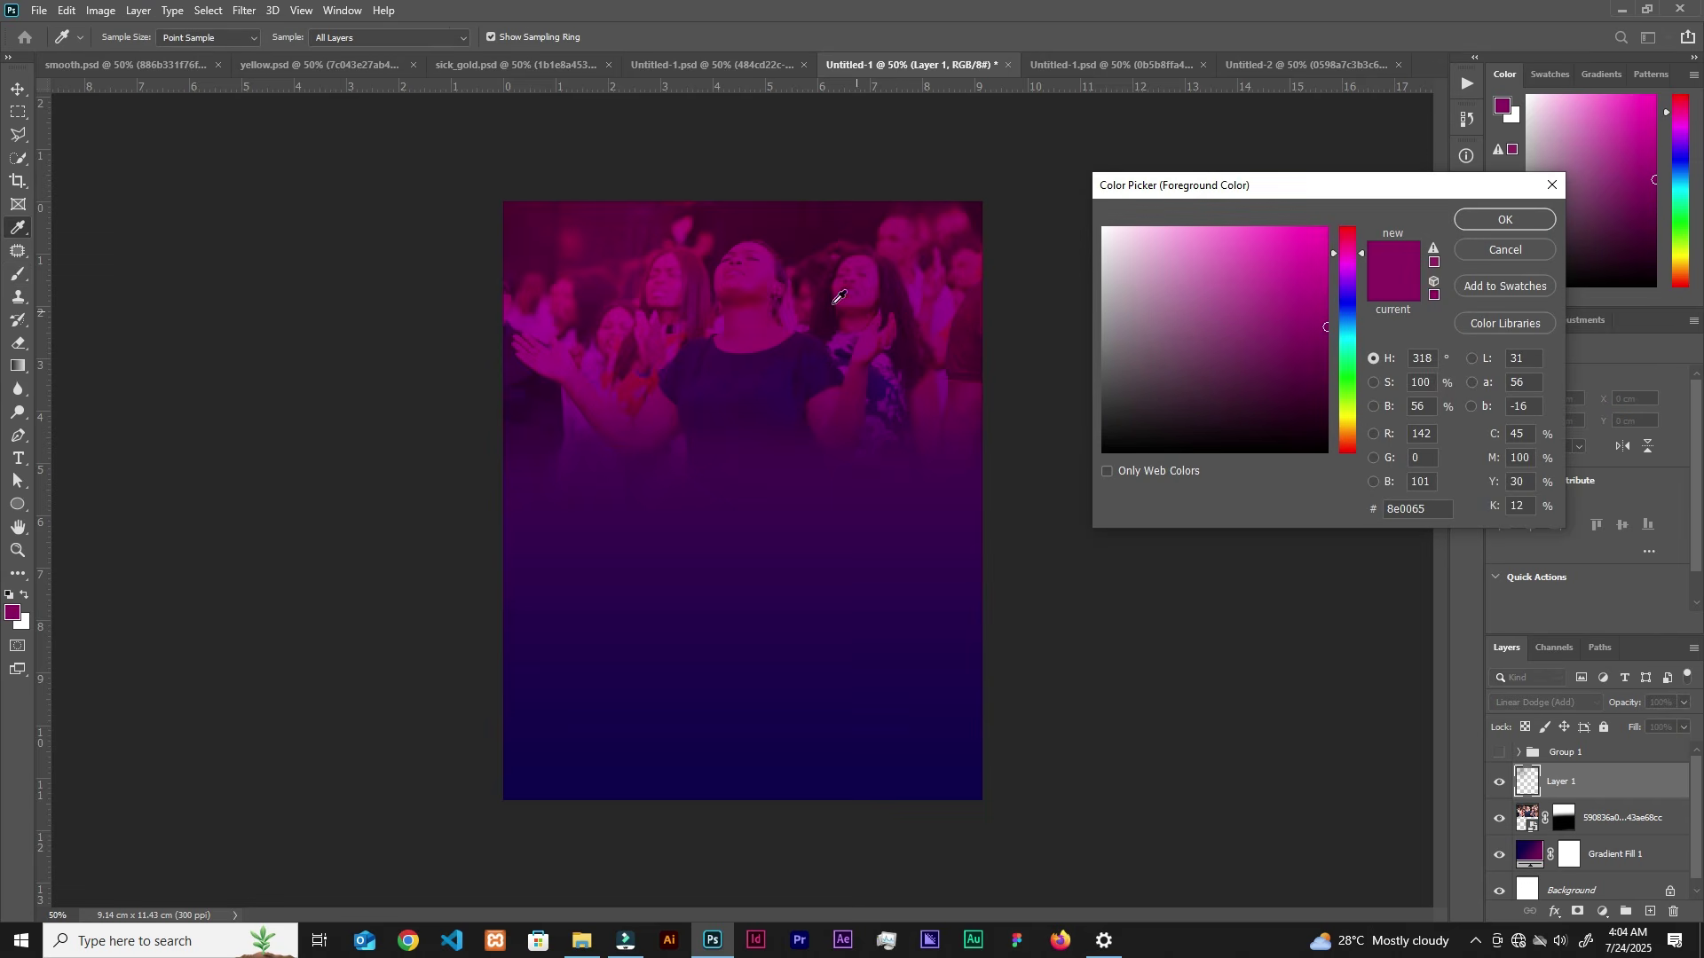
left_click(822, 217)
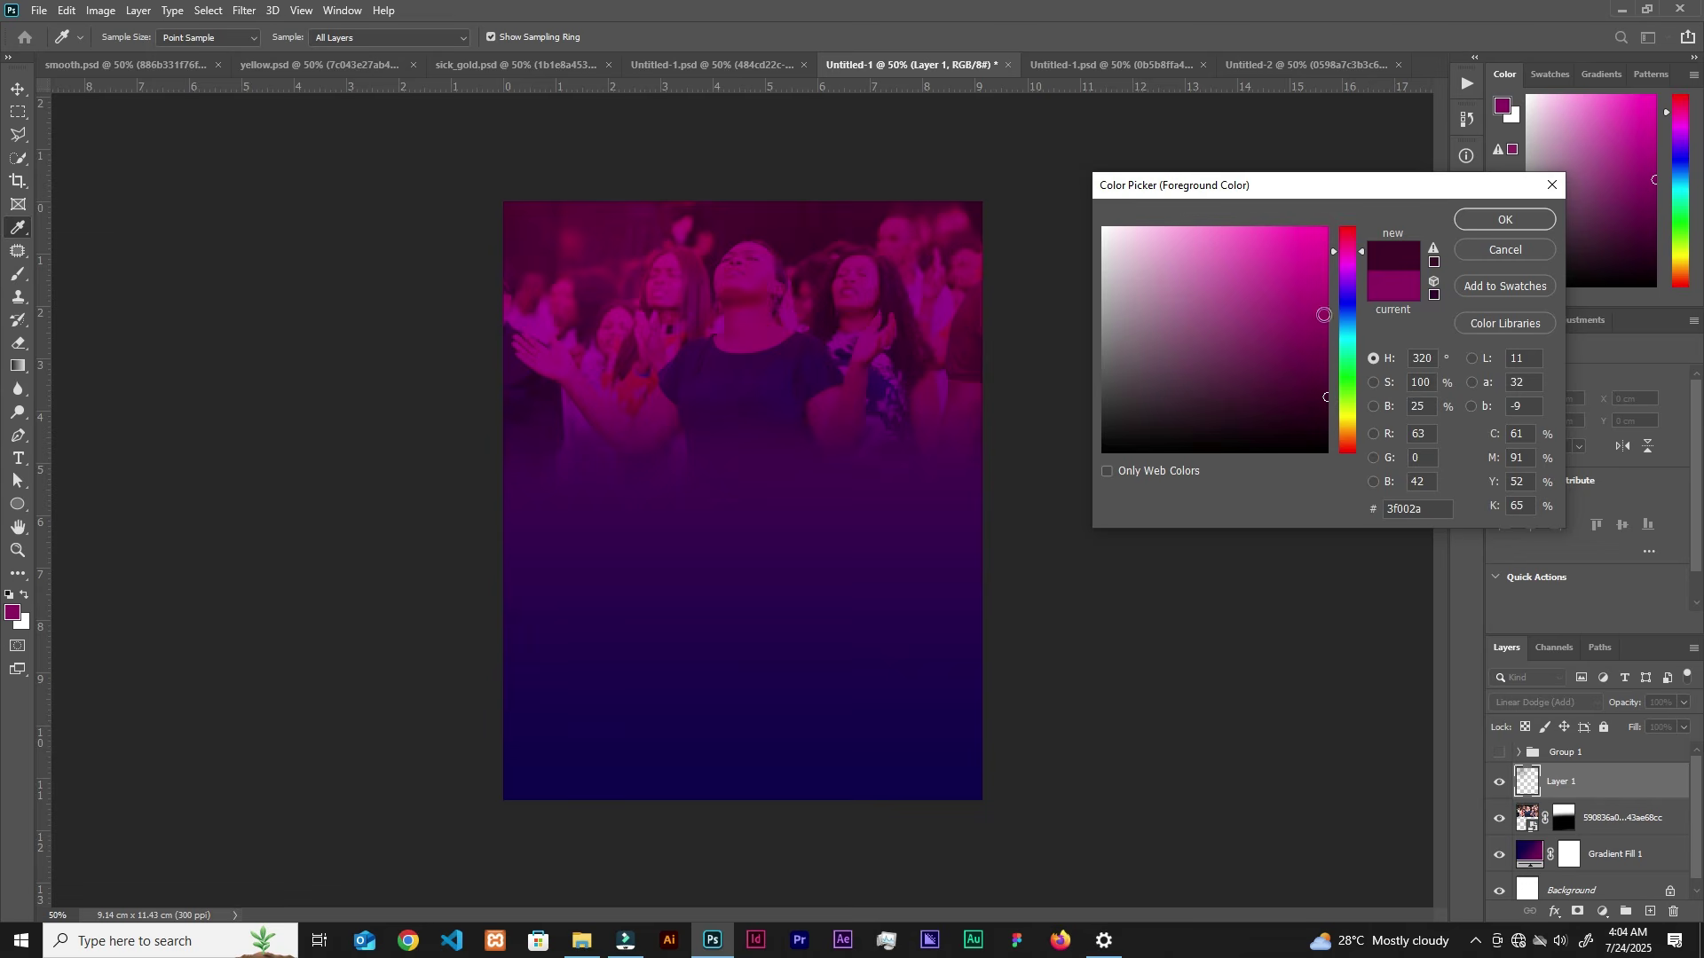
left_click(1304, 335)
left_click(1505, 219)
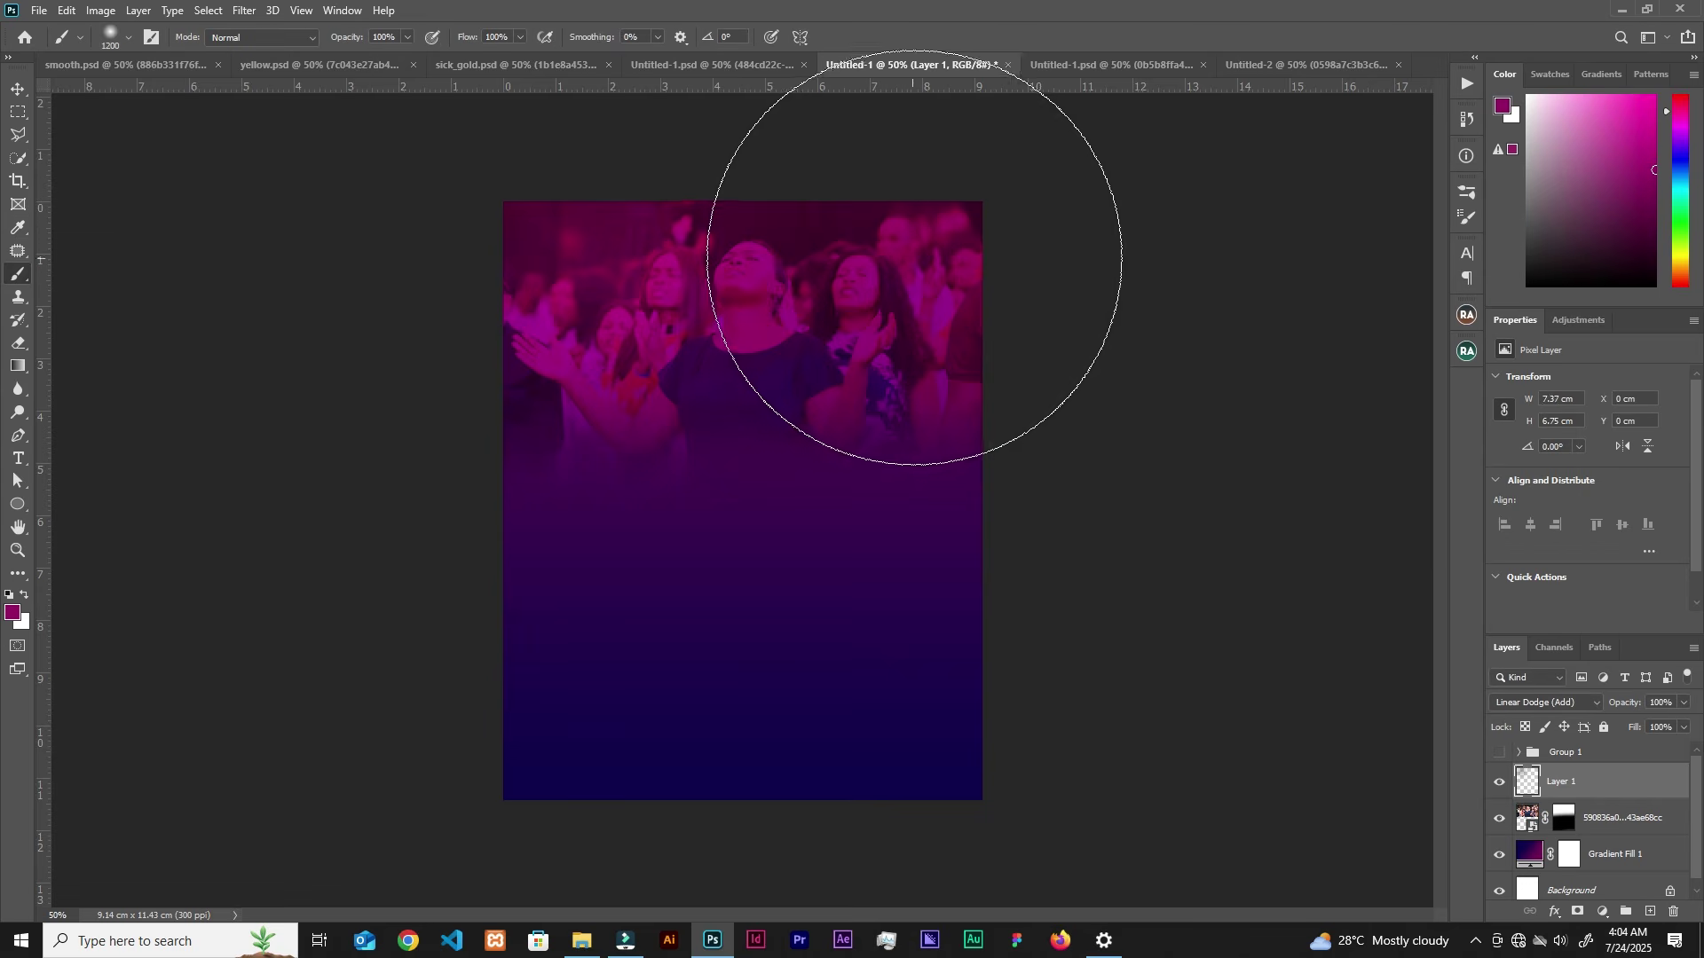
left_click(884, 349)
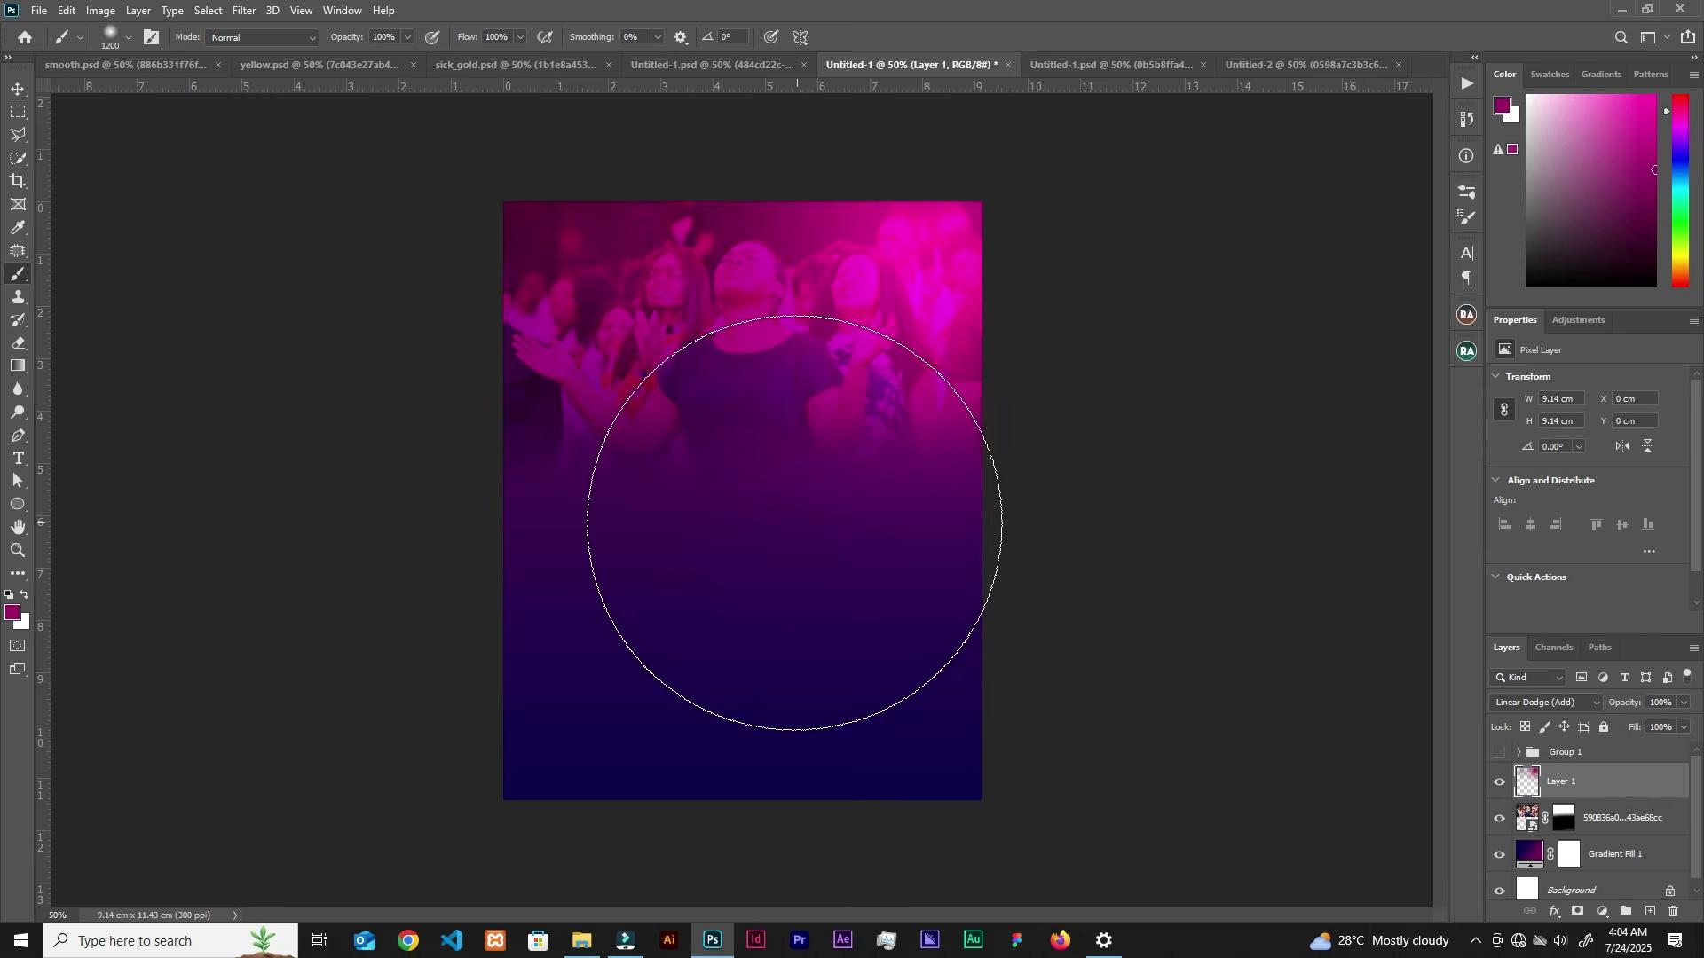
key("v")
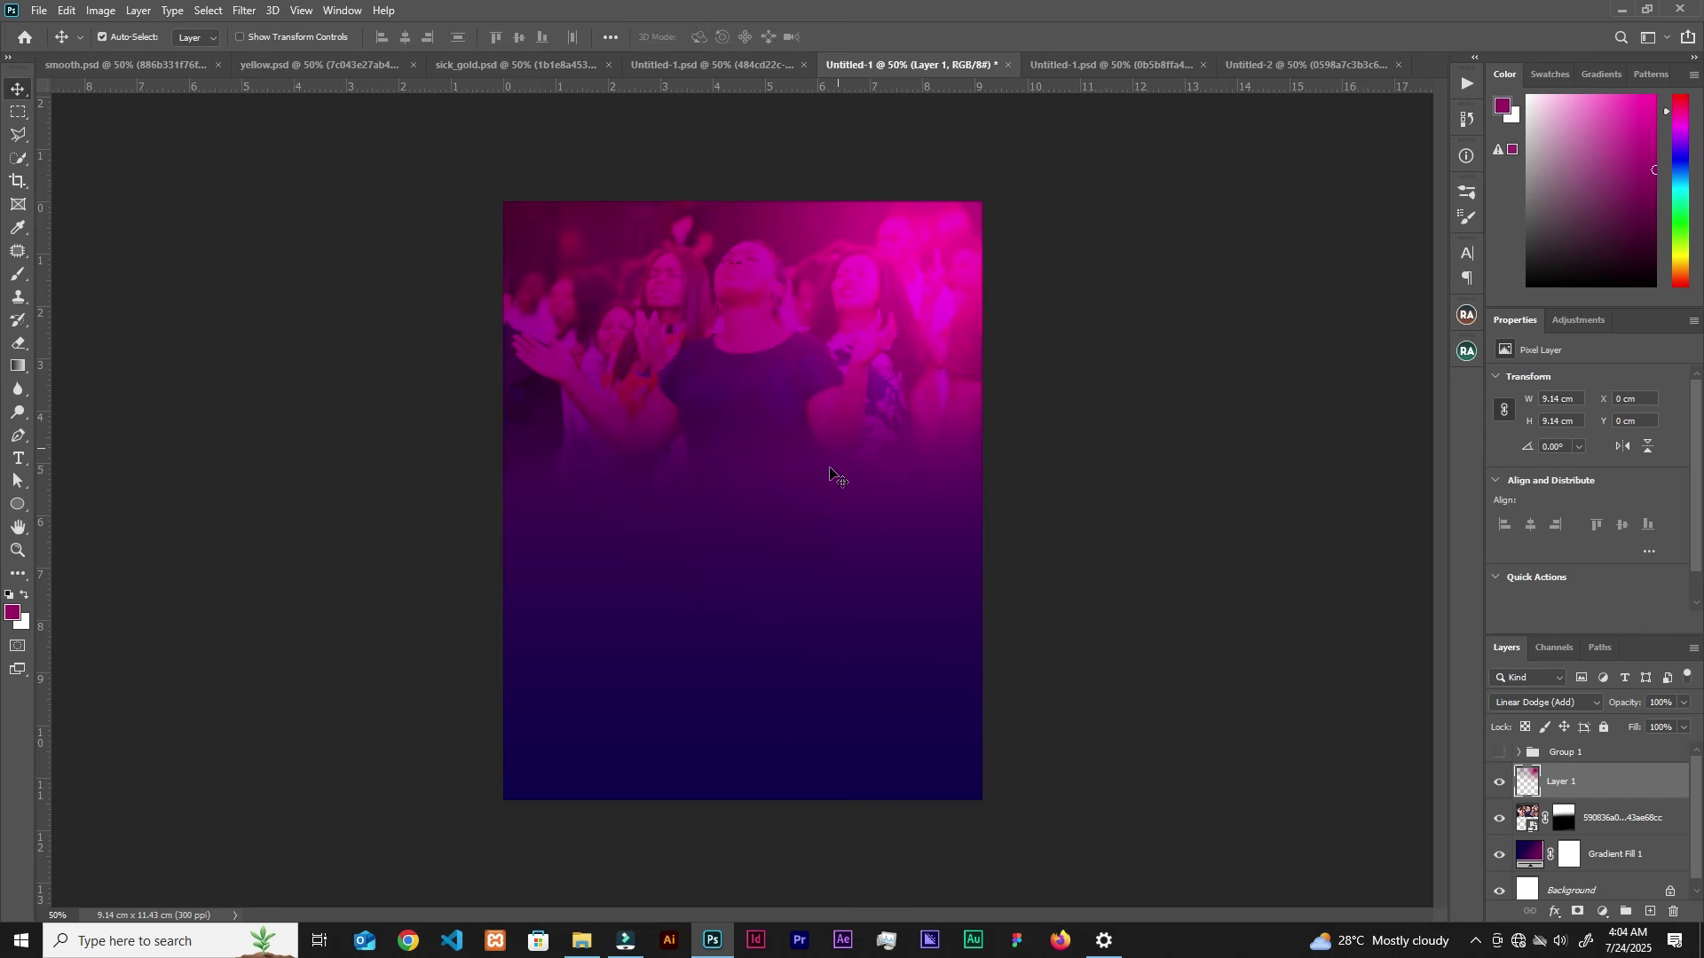
left_click(1501, 753)
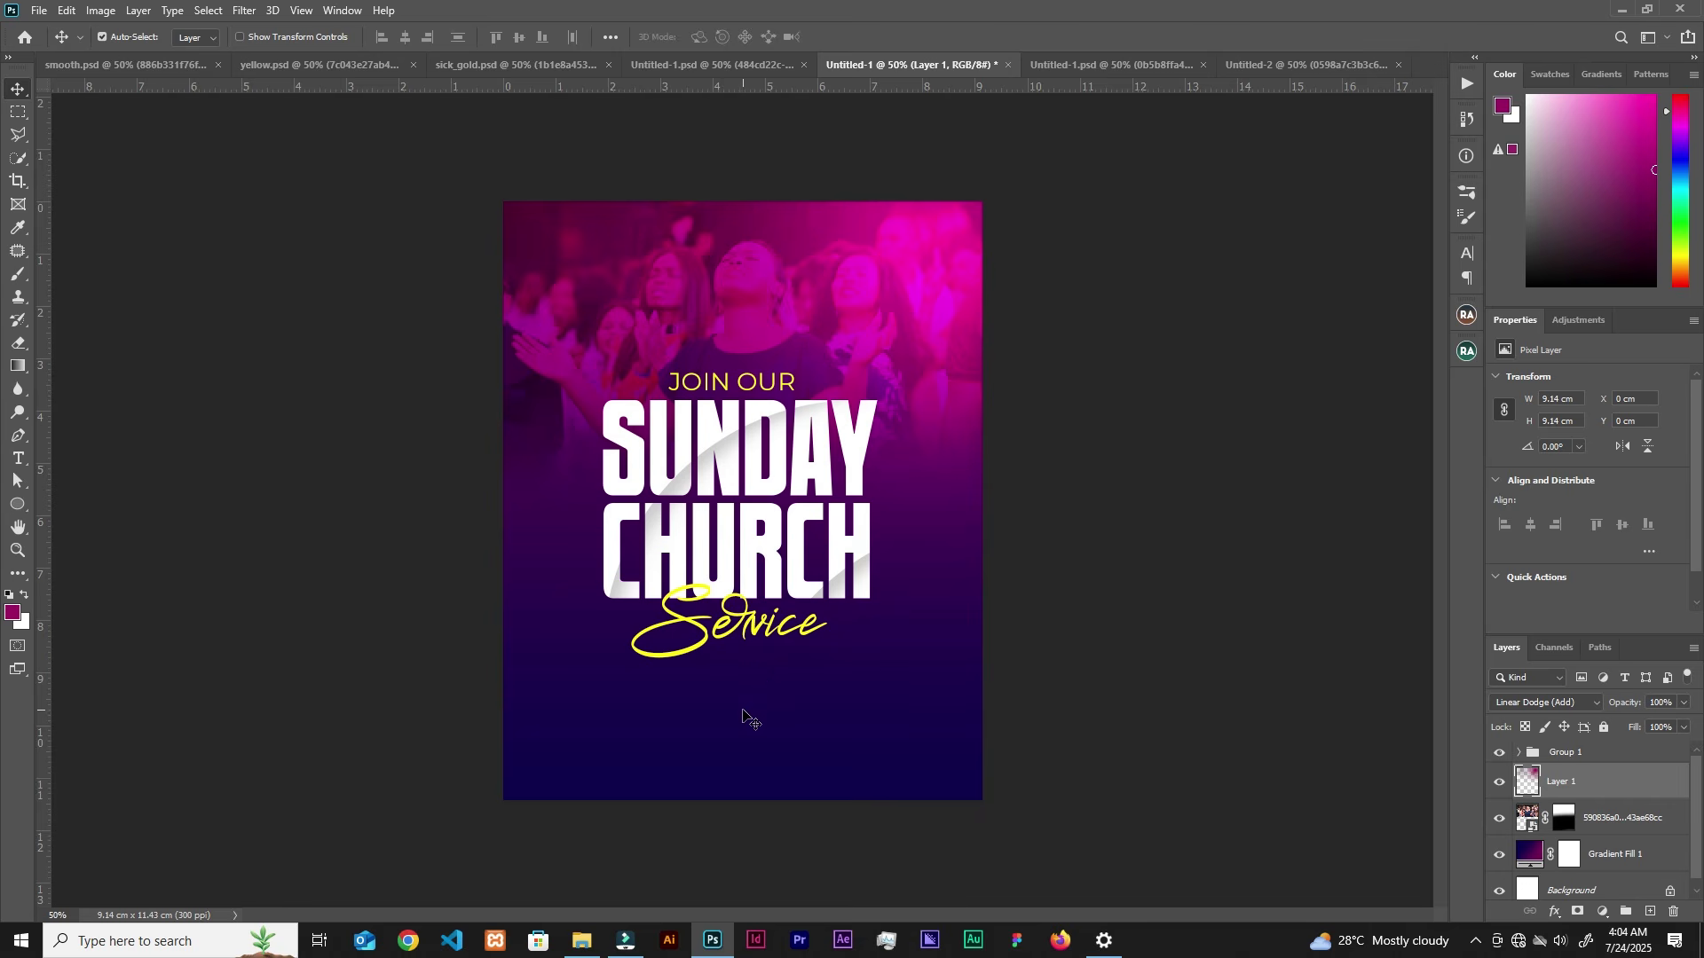
Step: Place the dark rainbow light-streak image from the stock folder above Layer 1, scaled to about 42% so it covers the whole flyer
left_click(582, 943)
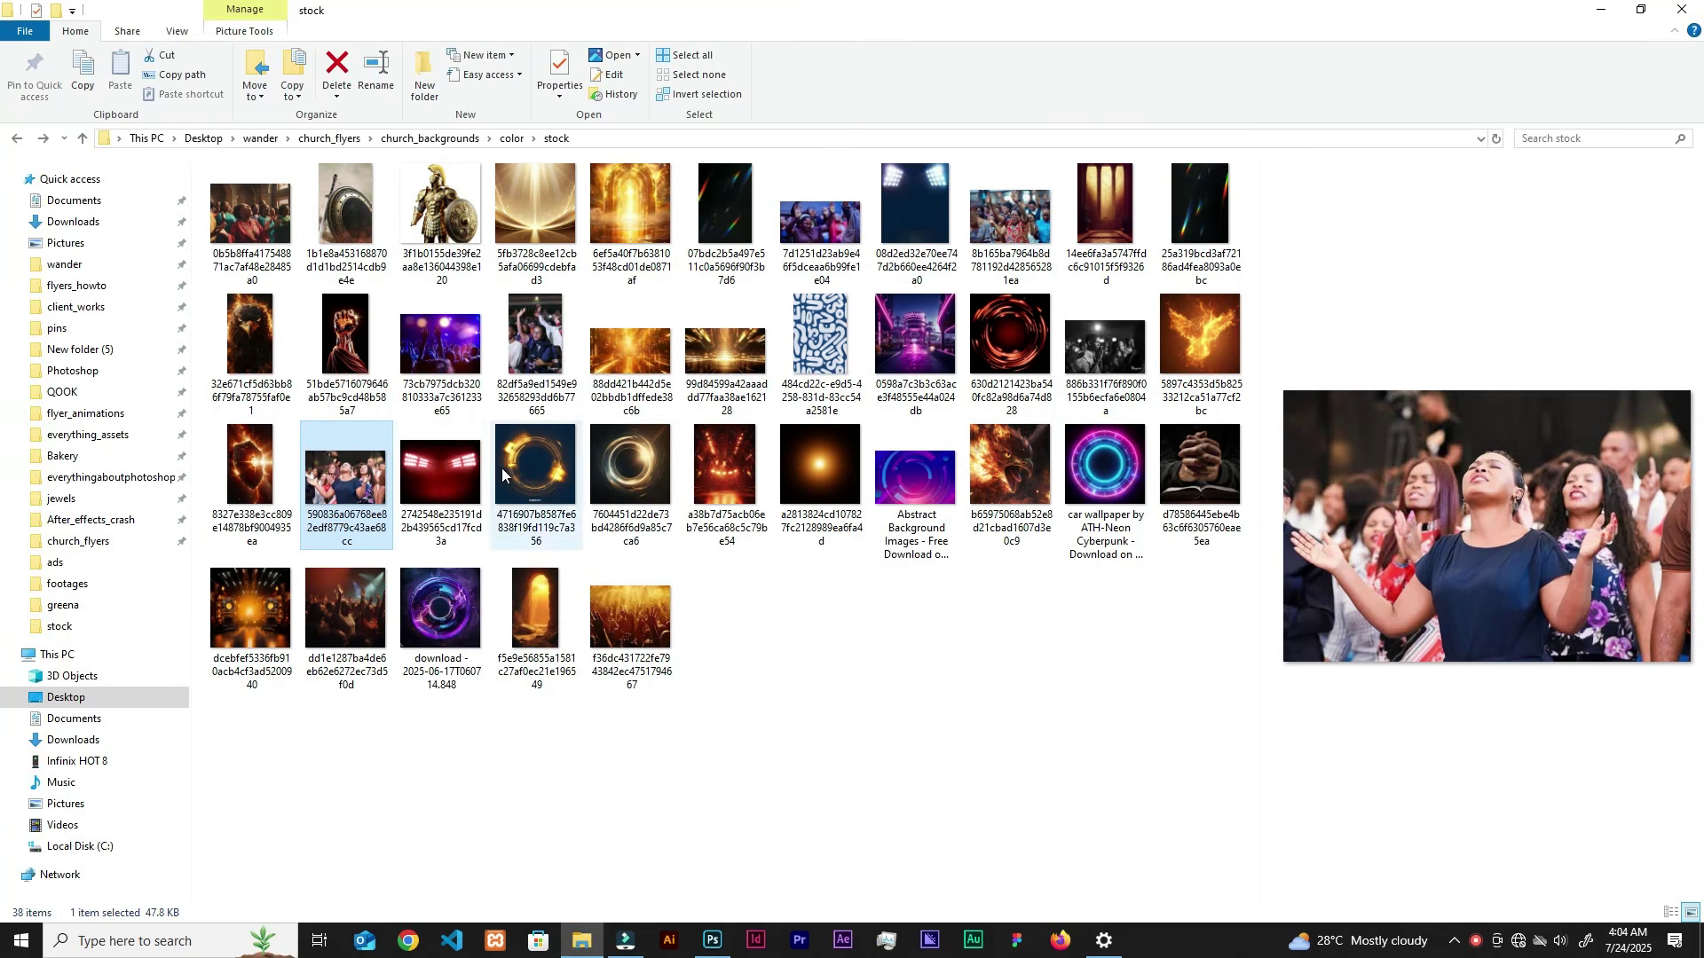
left_click(763, 229)
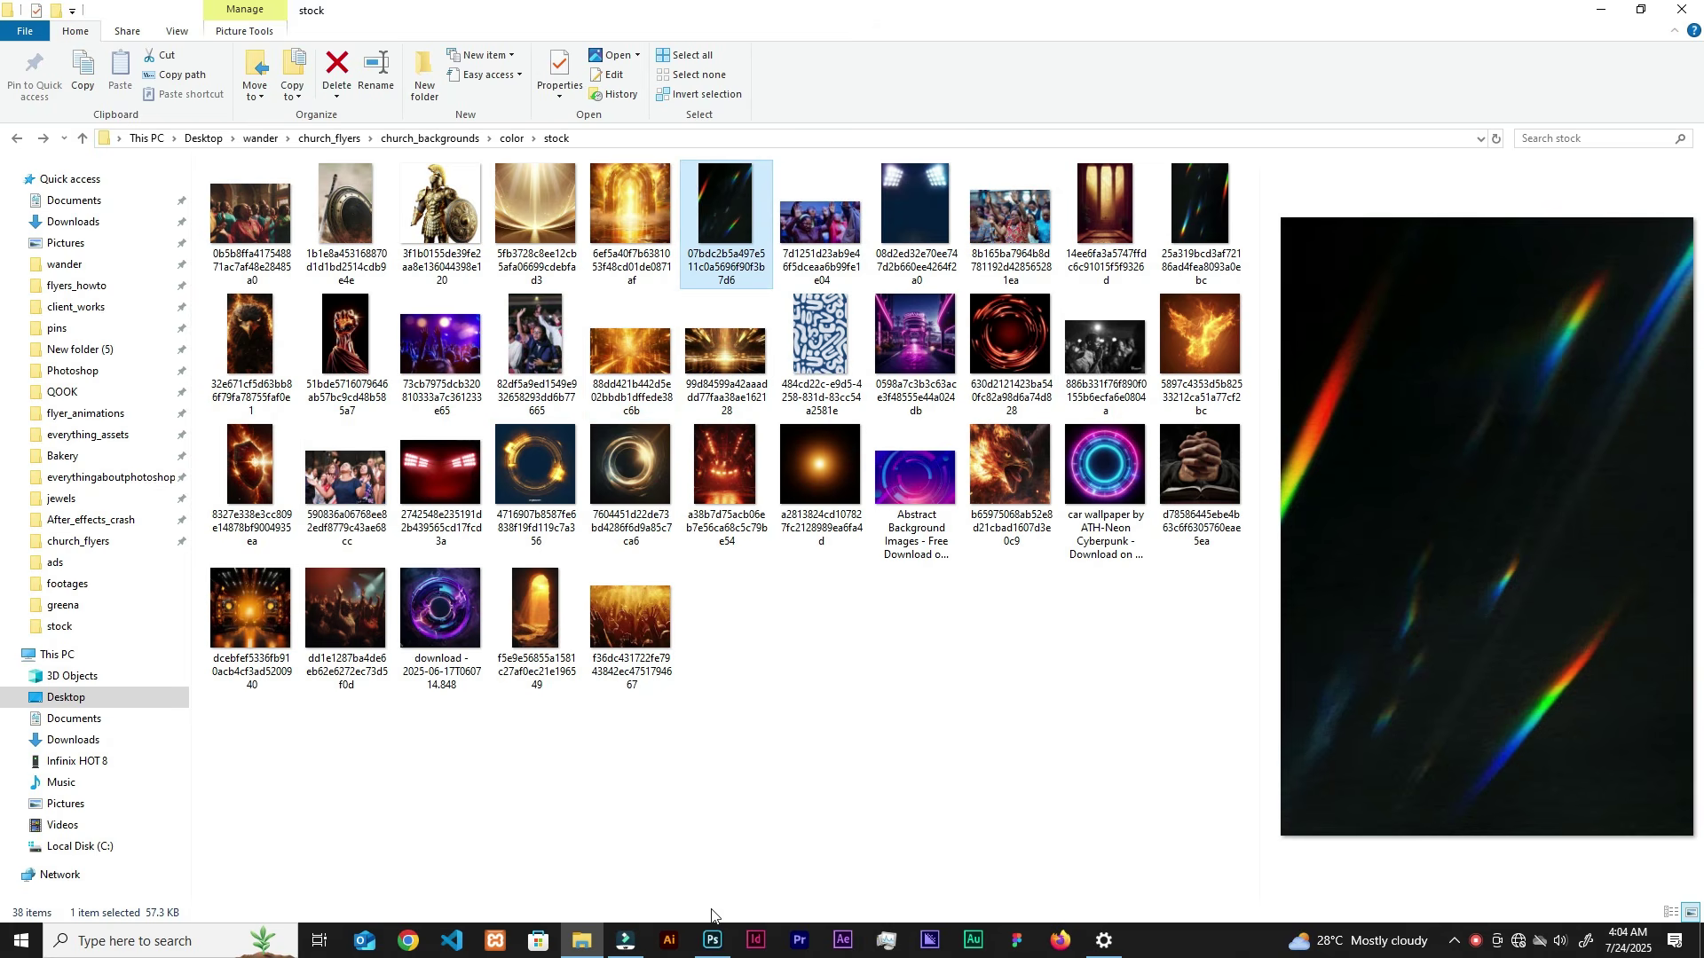
left_click(712, 943)
key("ctrl+t")
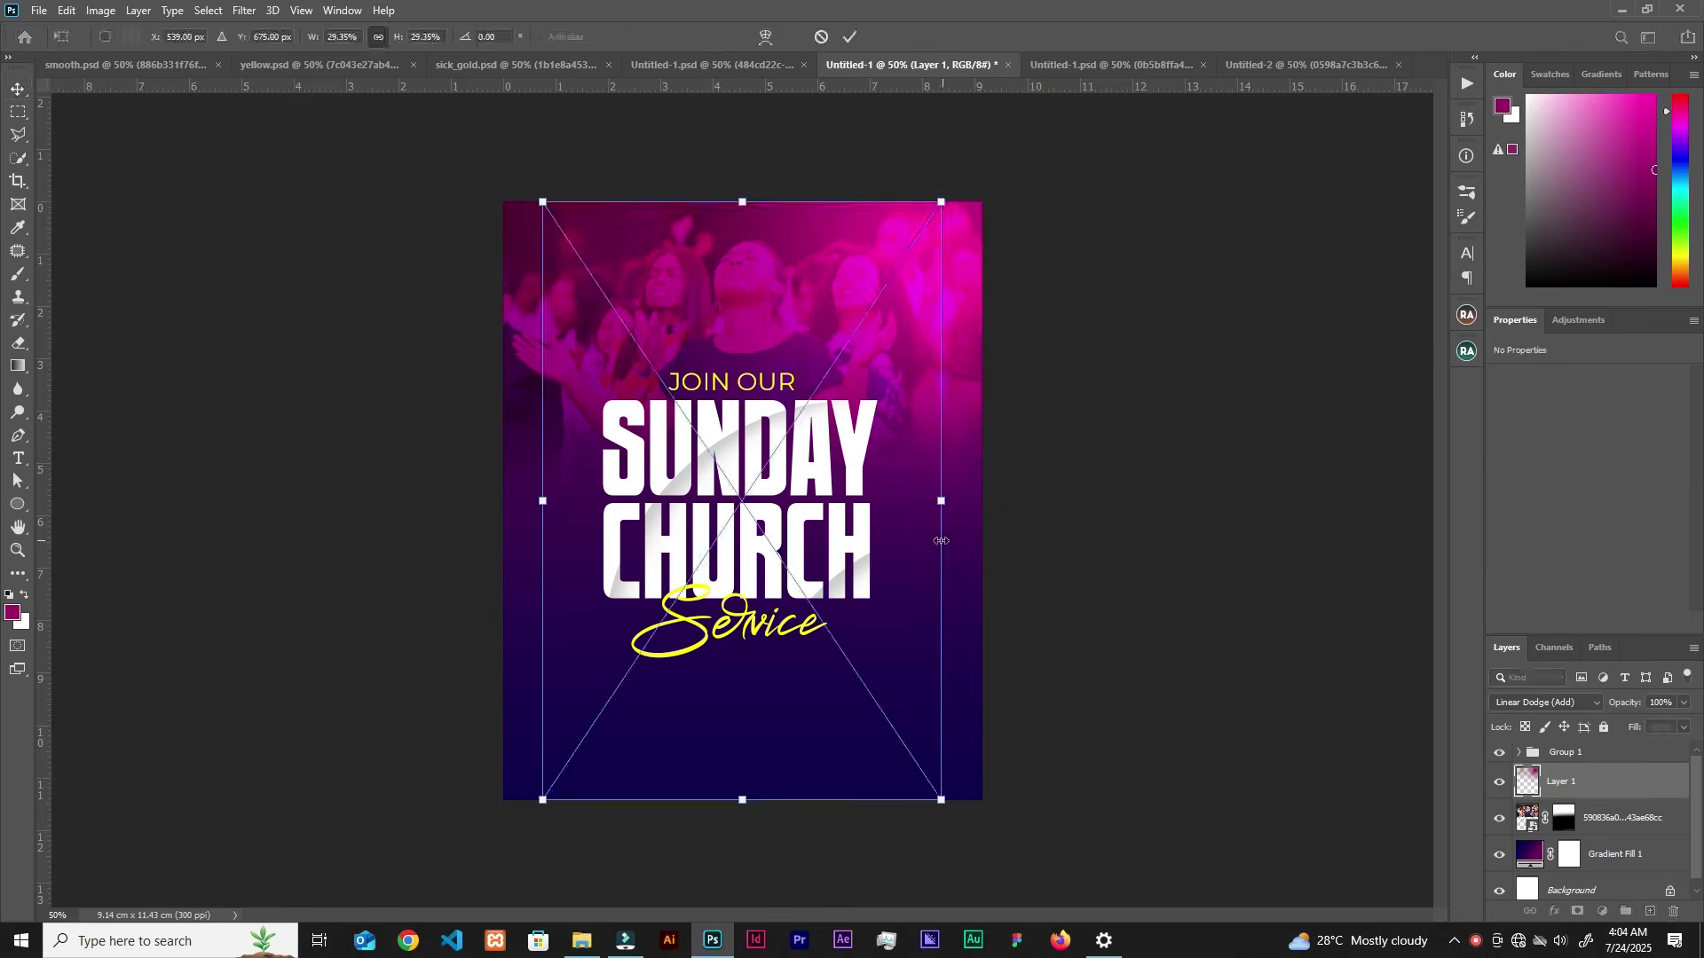
left_click_drag(932, 498, 961, 572)
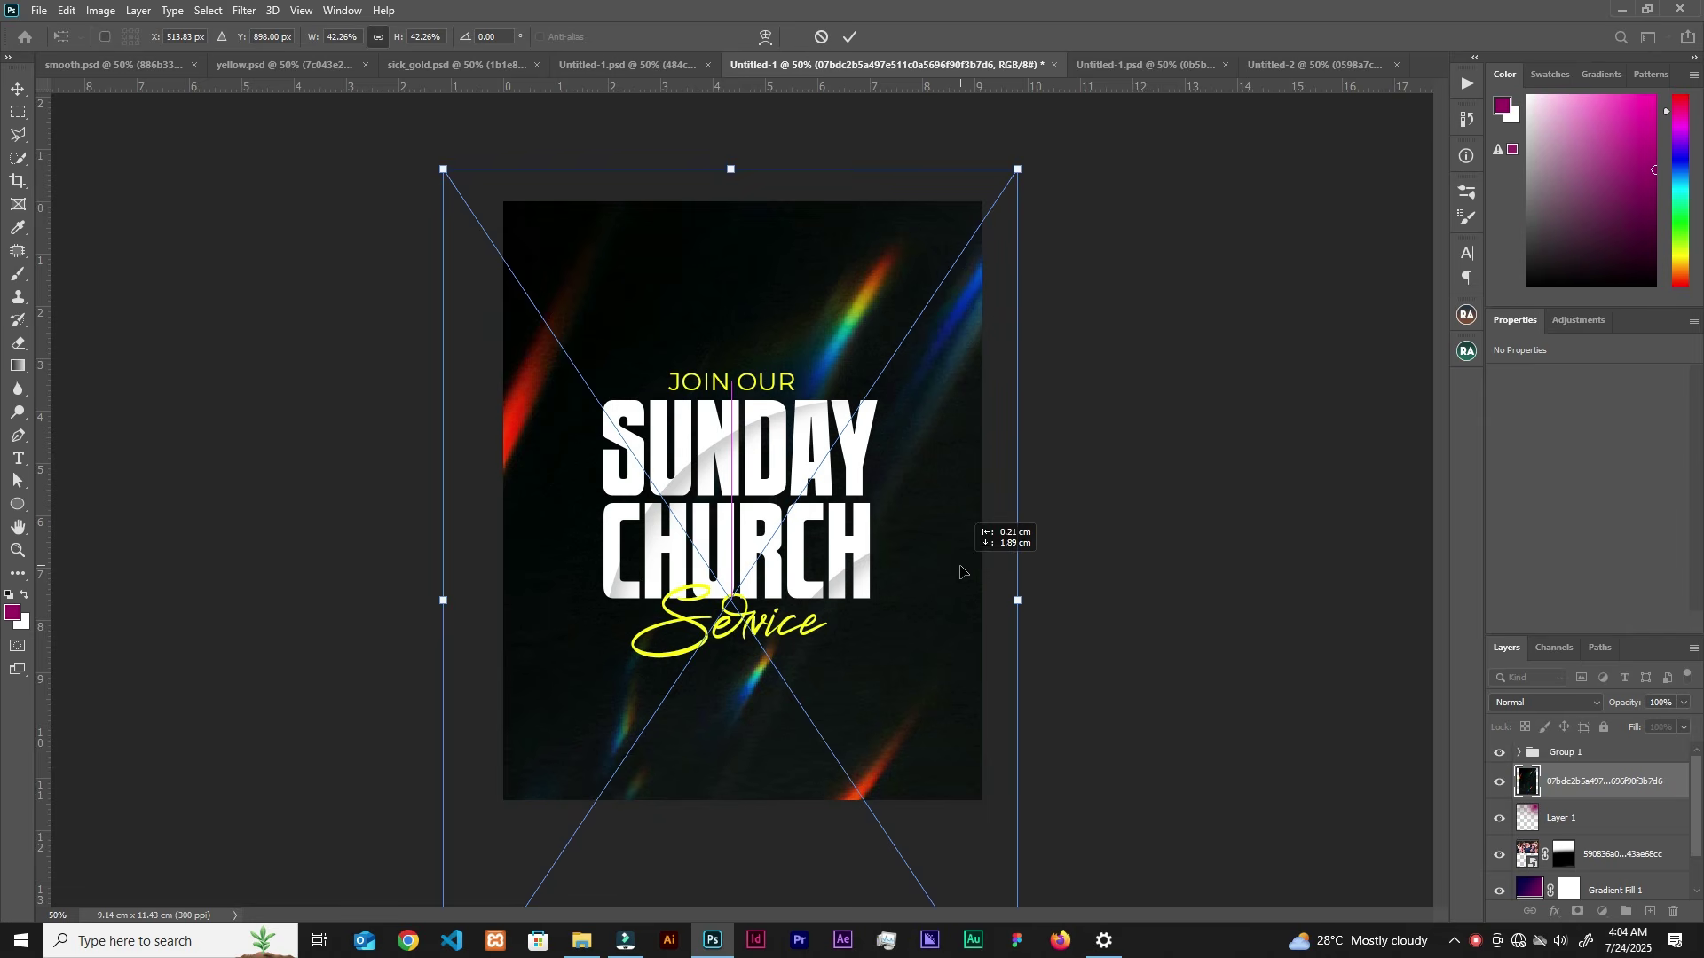
left_click(850, 36)
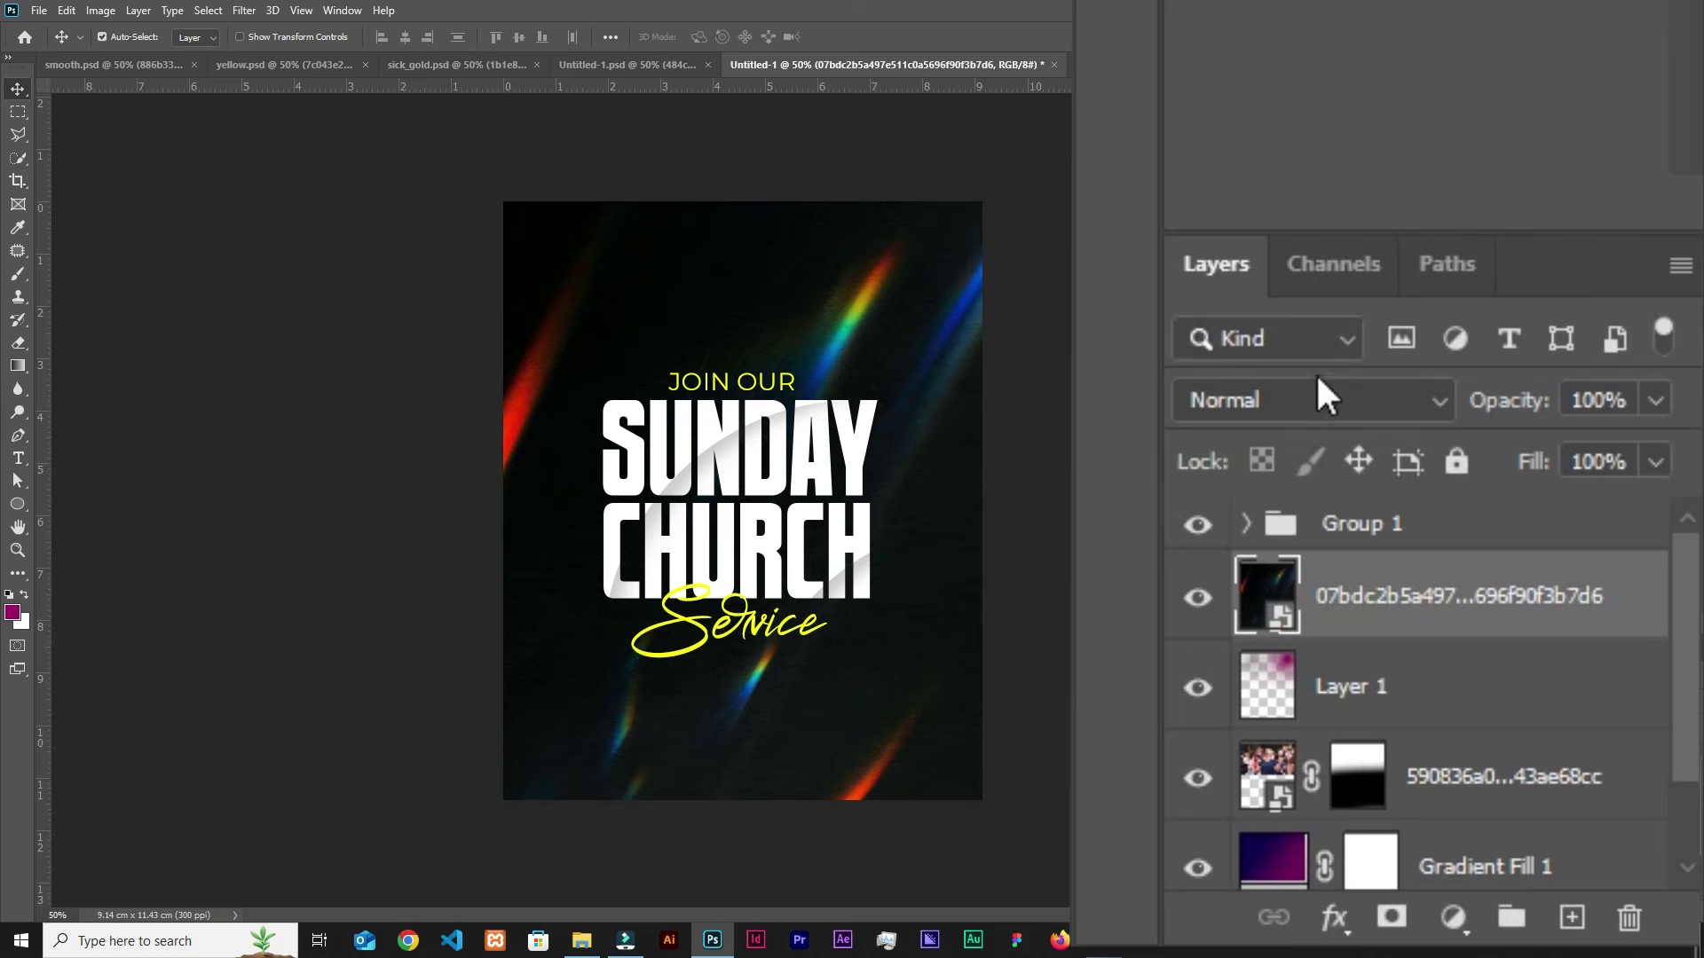
Step: Set the light-streak layer's blend mode to Linear Dodge (Add) and shift the streaks slightly over the worship photo
left_click(1319, 379)
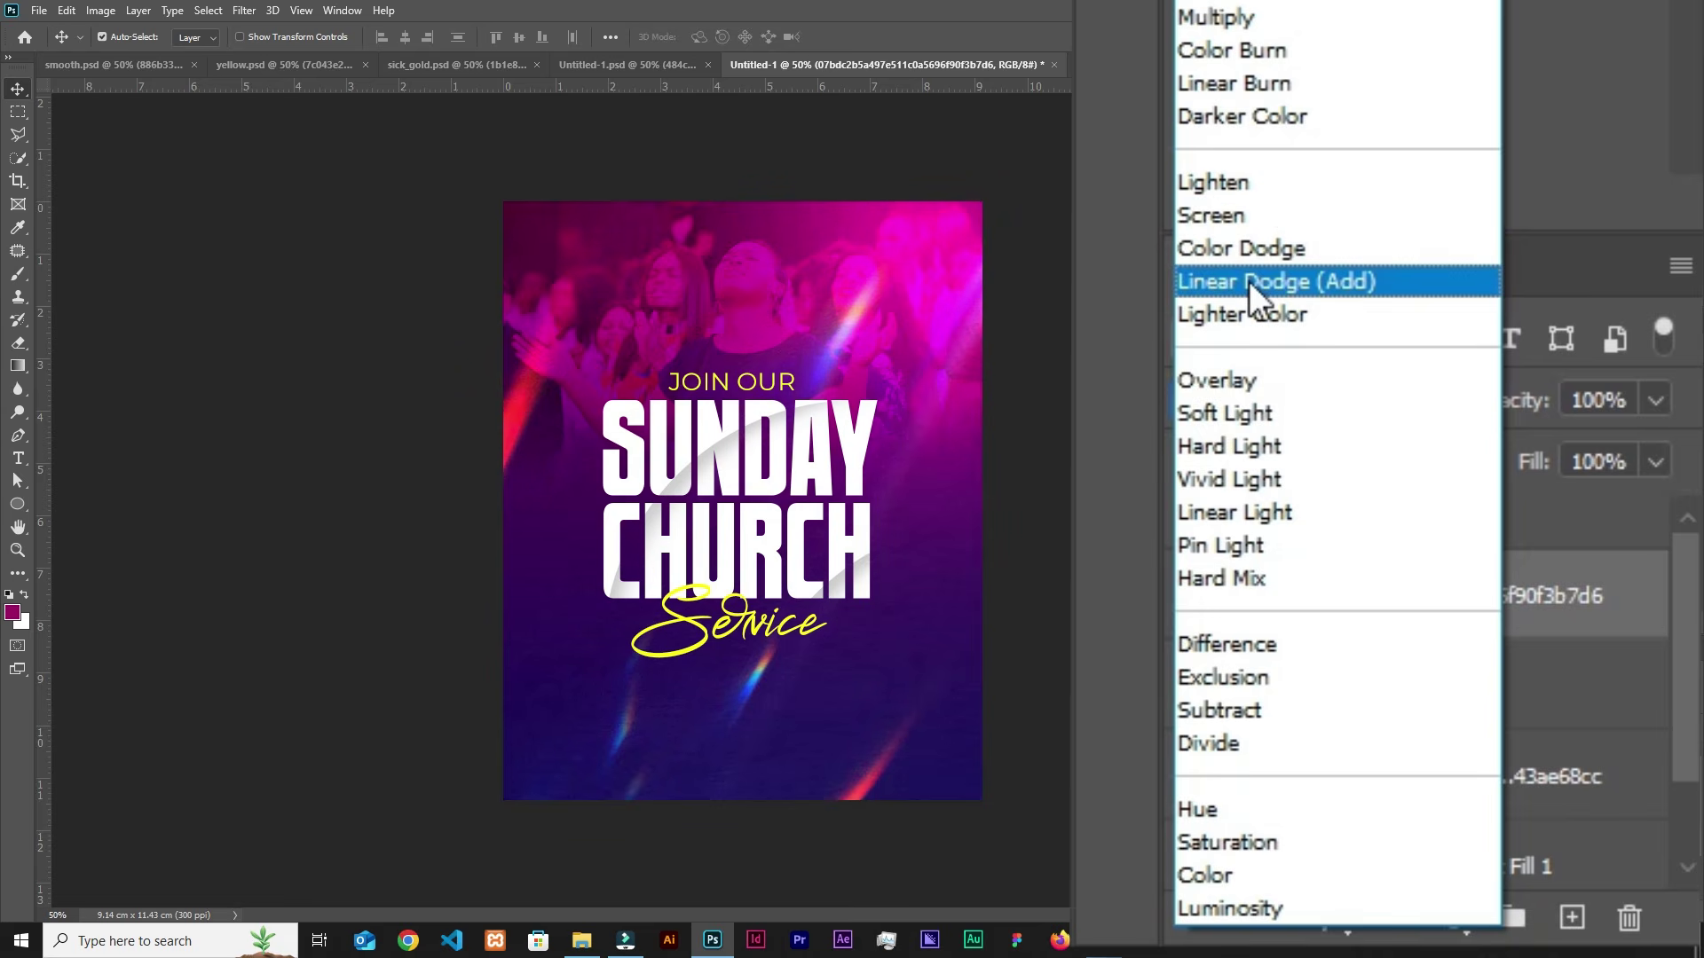
left_click(1249, 281)
mouse_move(848, 285)
left_mouse_down()
mouse_move(818, 262)
mouse_move(788, 298)
mouse_move(813, 291)
left_mouse_up()
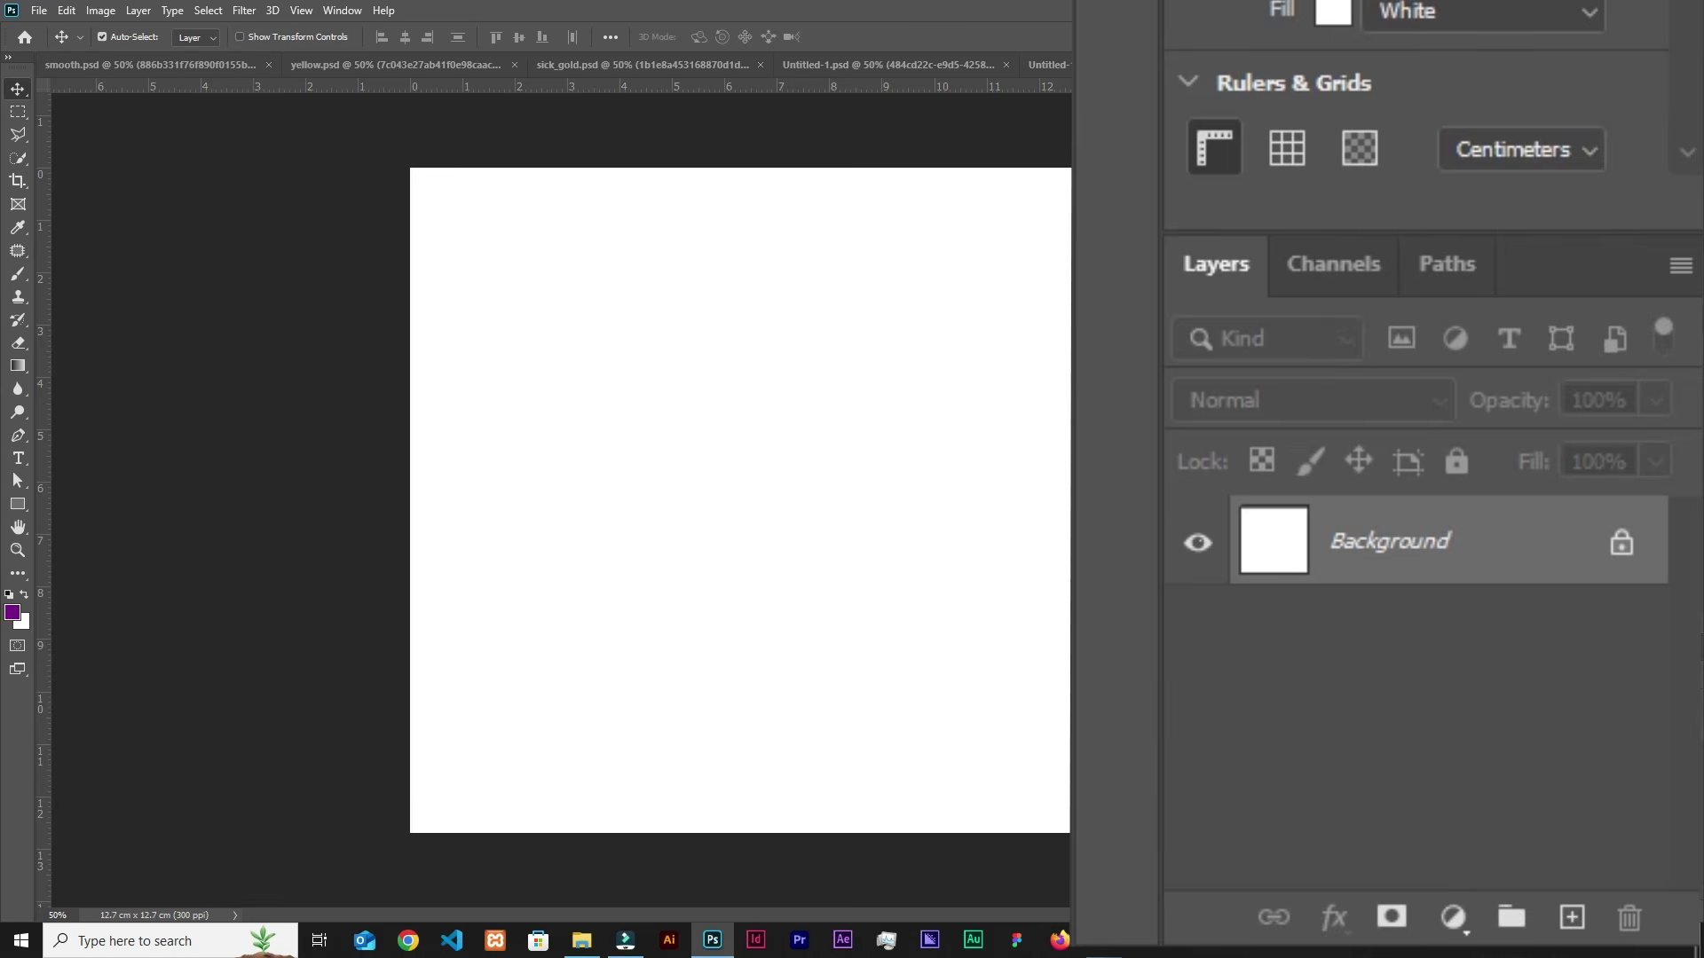
Step: Add a linear gradient fill layer above the white Background in the square document, angled at 113°
left_click(1453, 917)
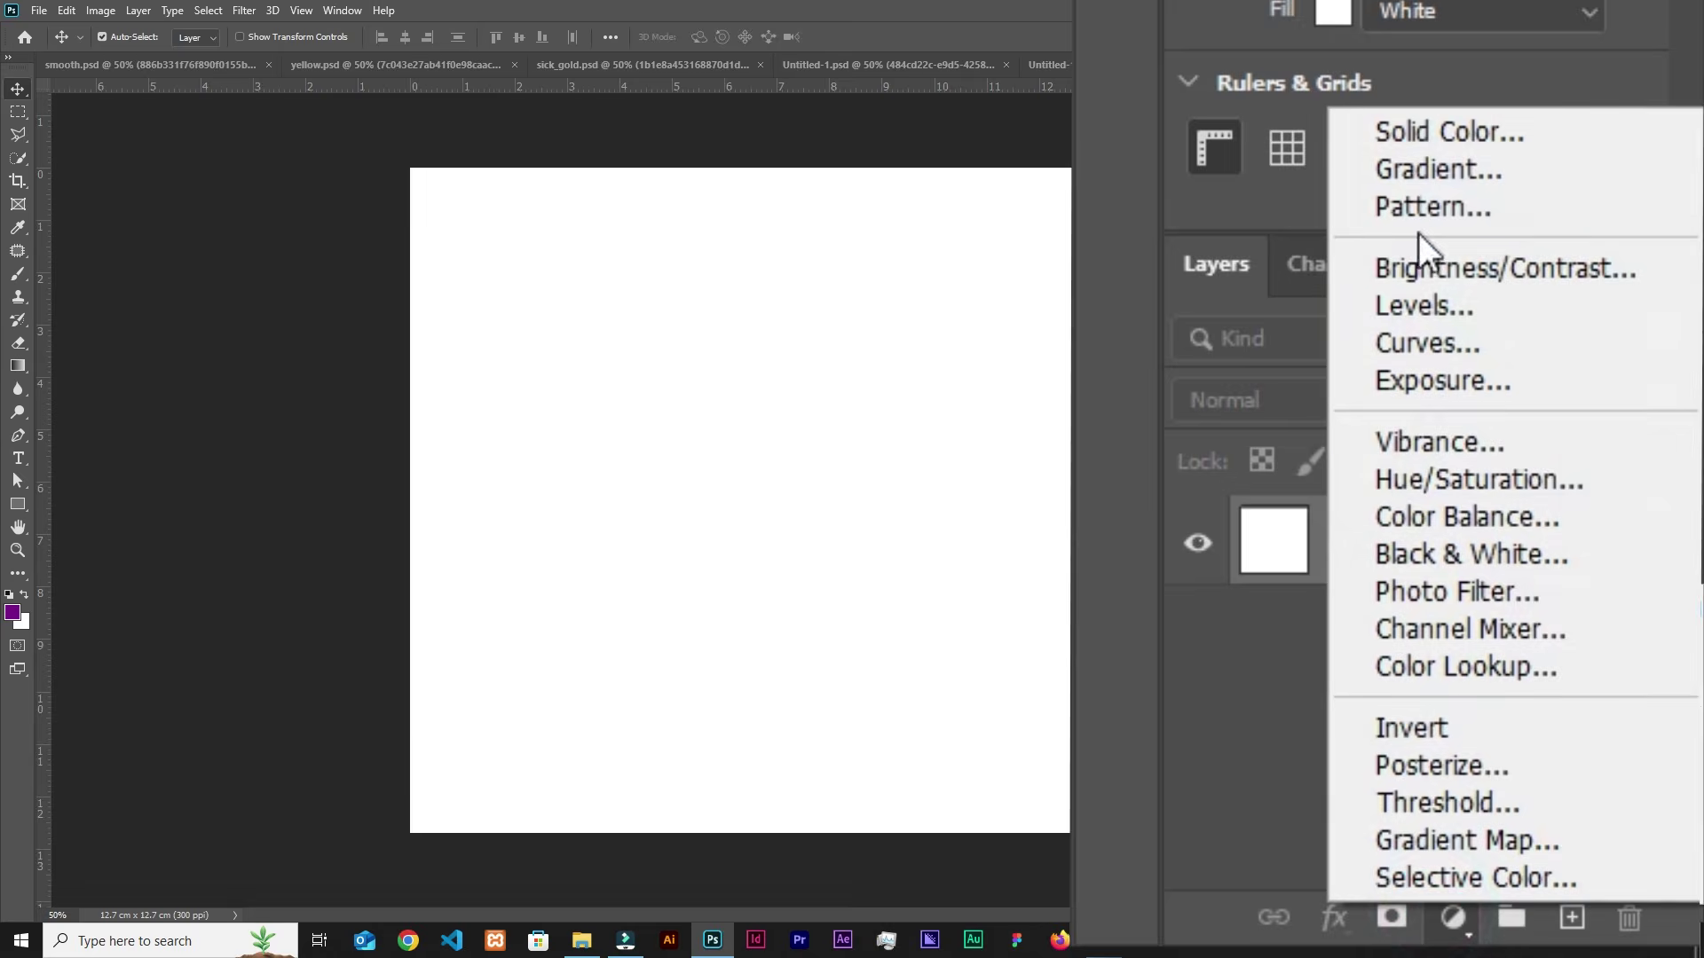
left_click(1443, 173)
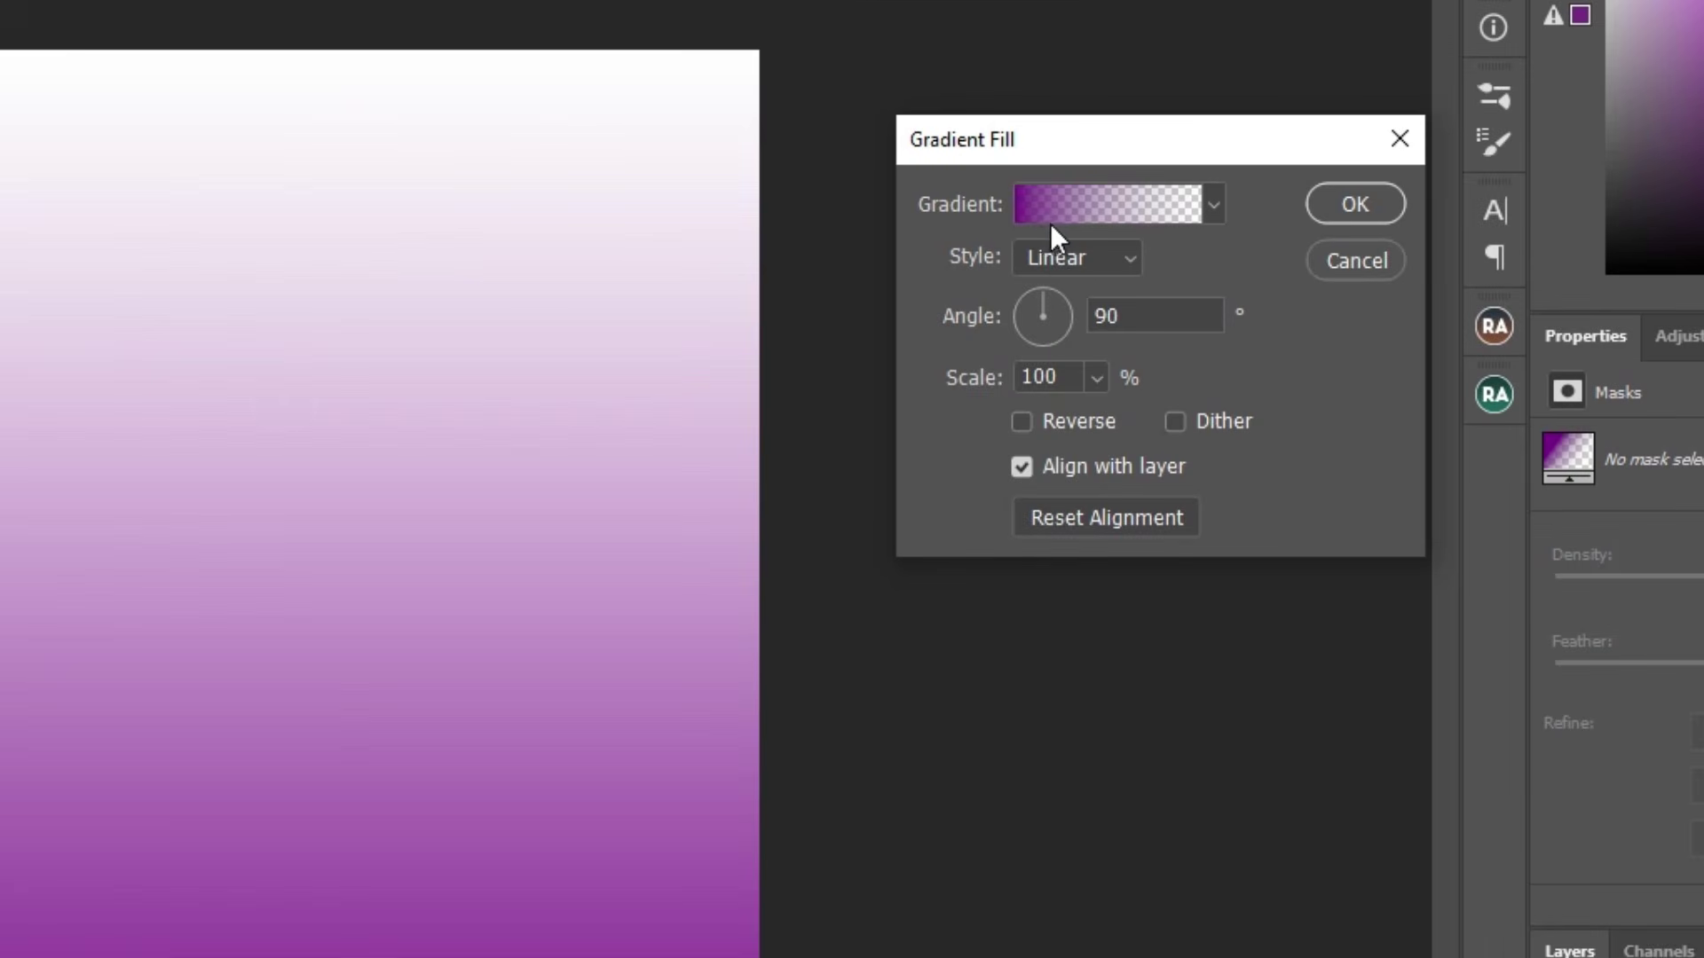
left_click_drag(1223, 306, 1218, 294)
left_click_drag(1027, 288, 1027, 282)
Step: Open the fill's gradient for editing and apply the Foreground to Background preset from the Basics group
left_click(1084, 217)
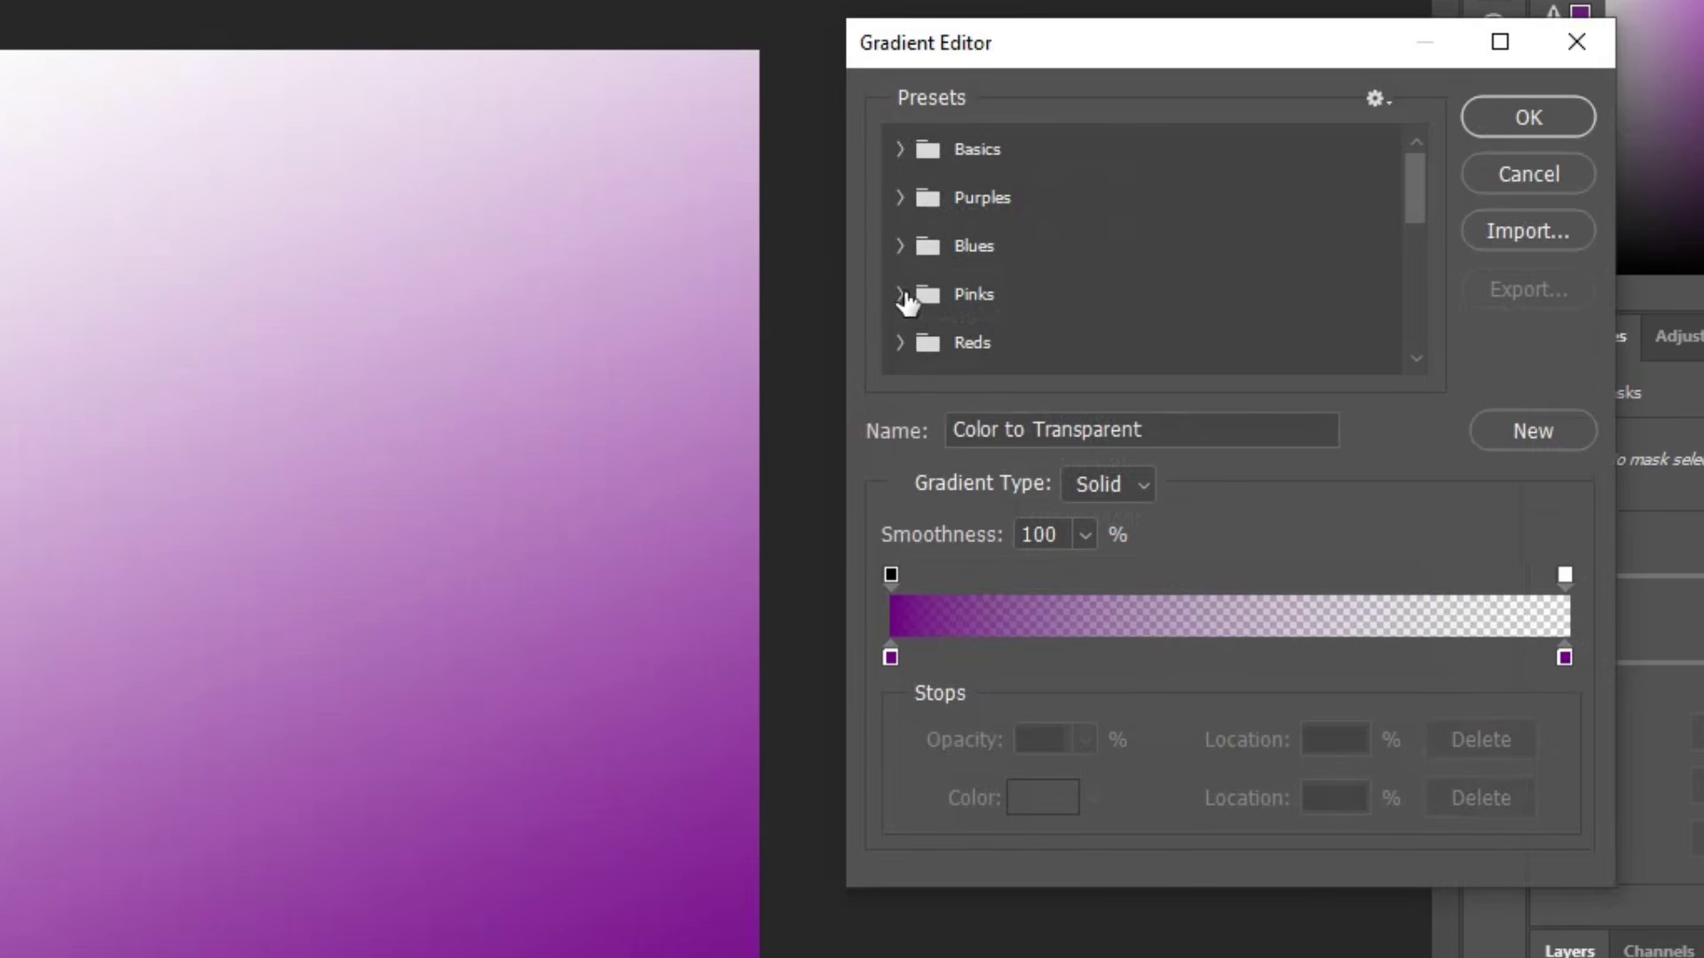
left_click(900, 149)
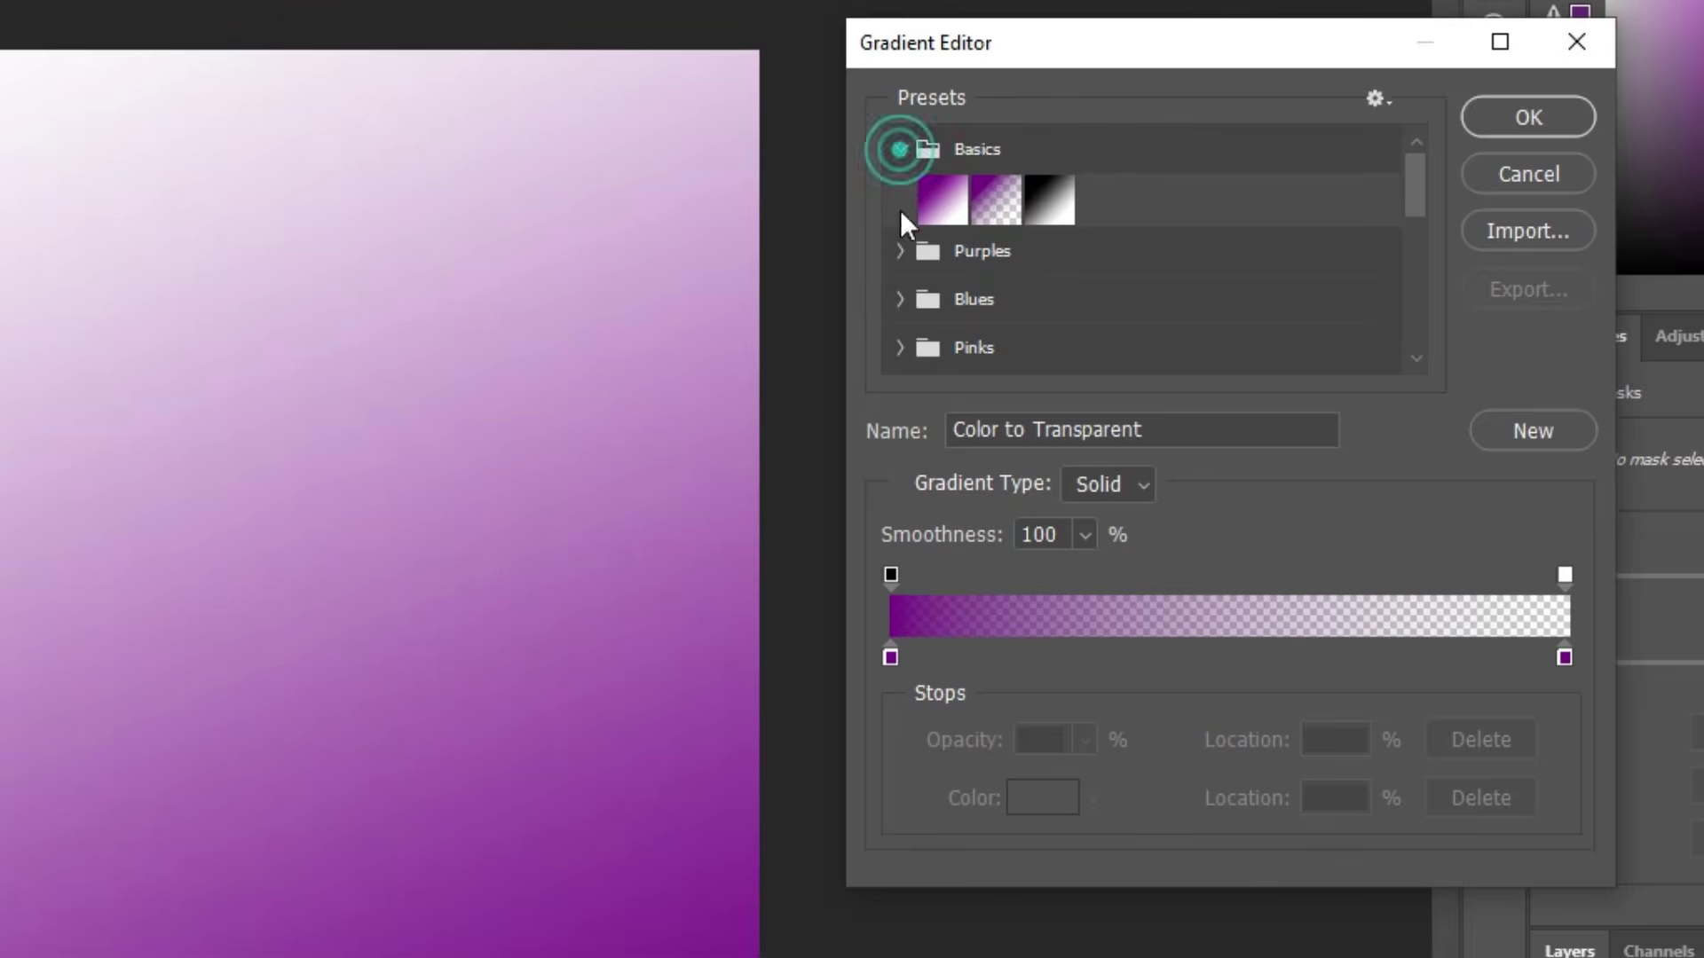
left_click(943, 200)
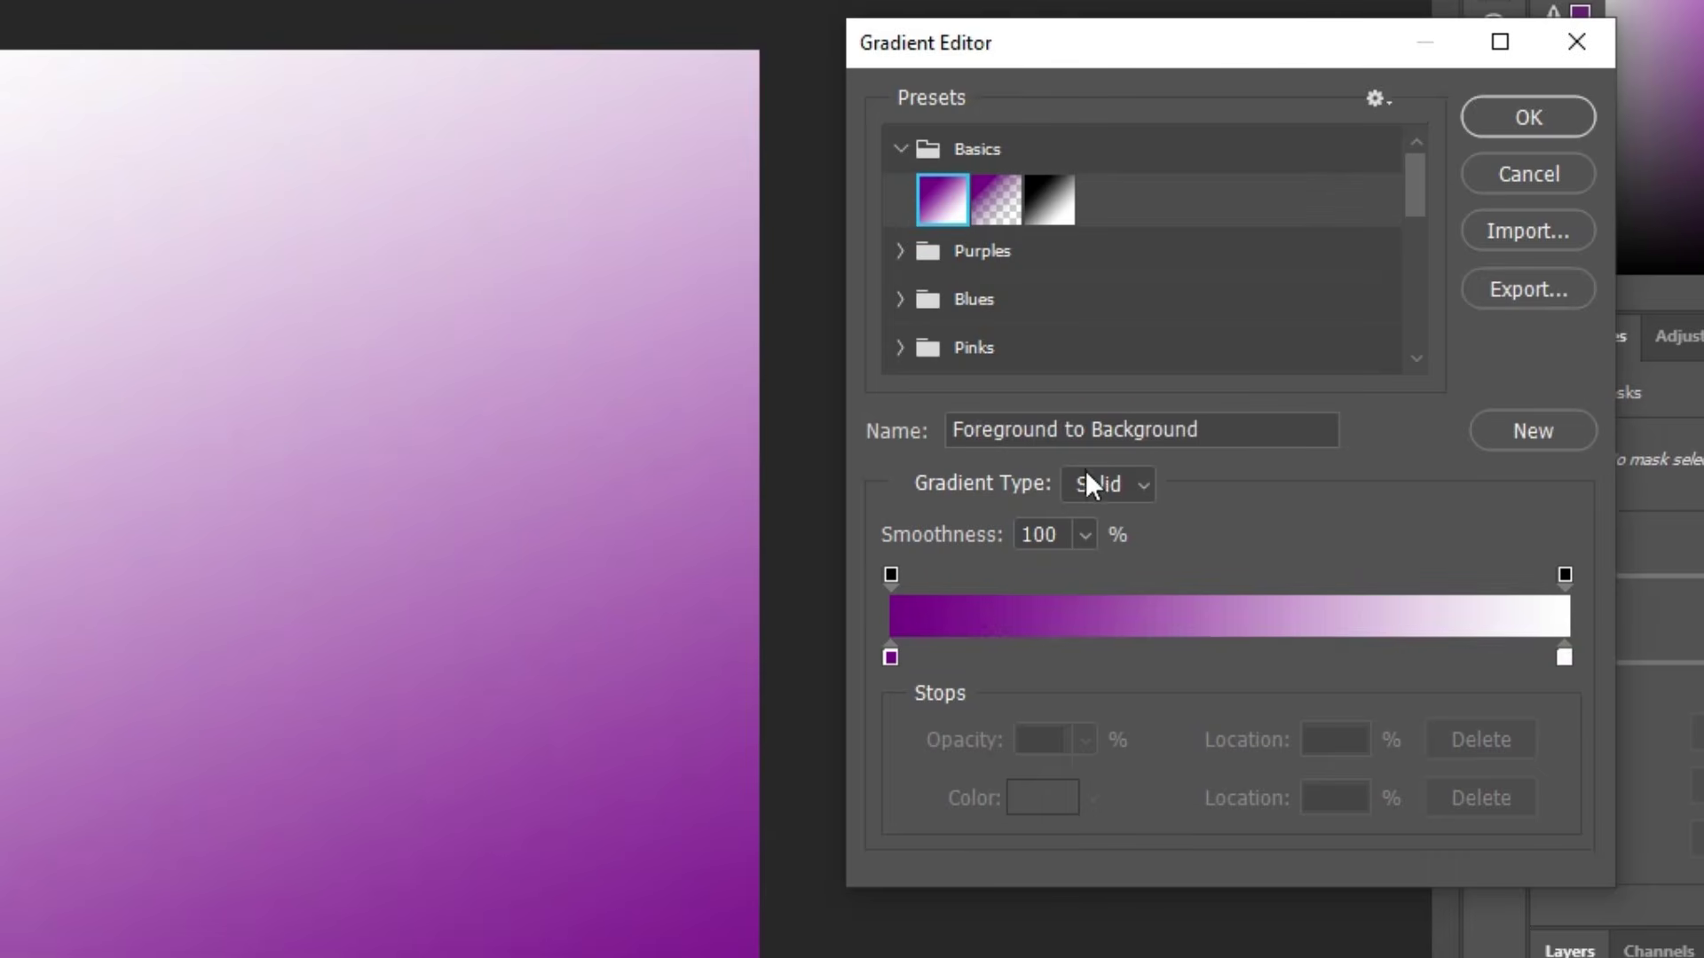
left_click(995, 201)
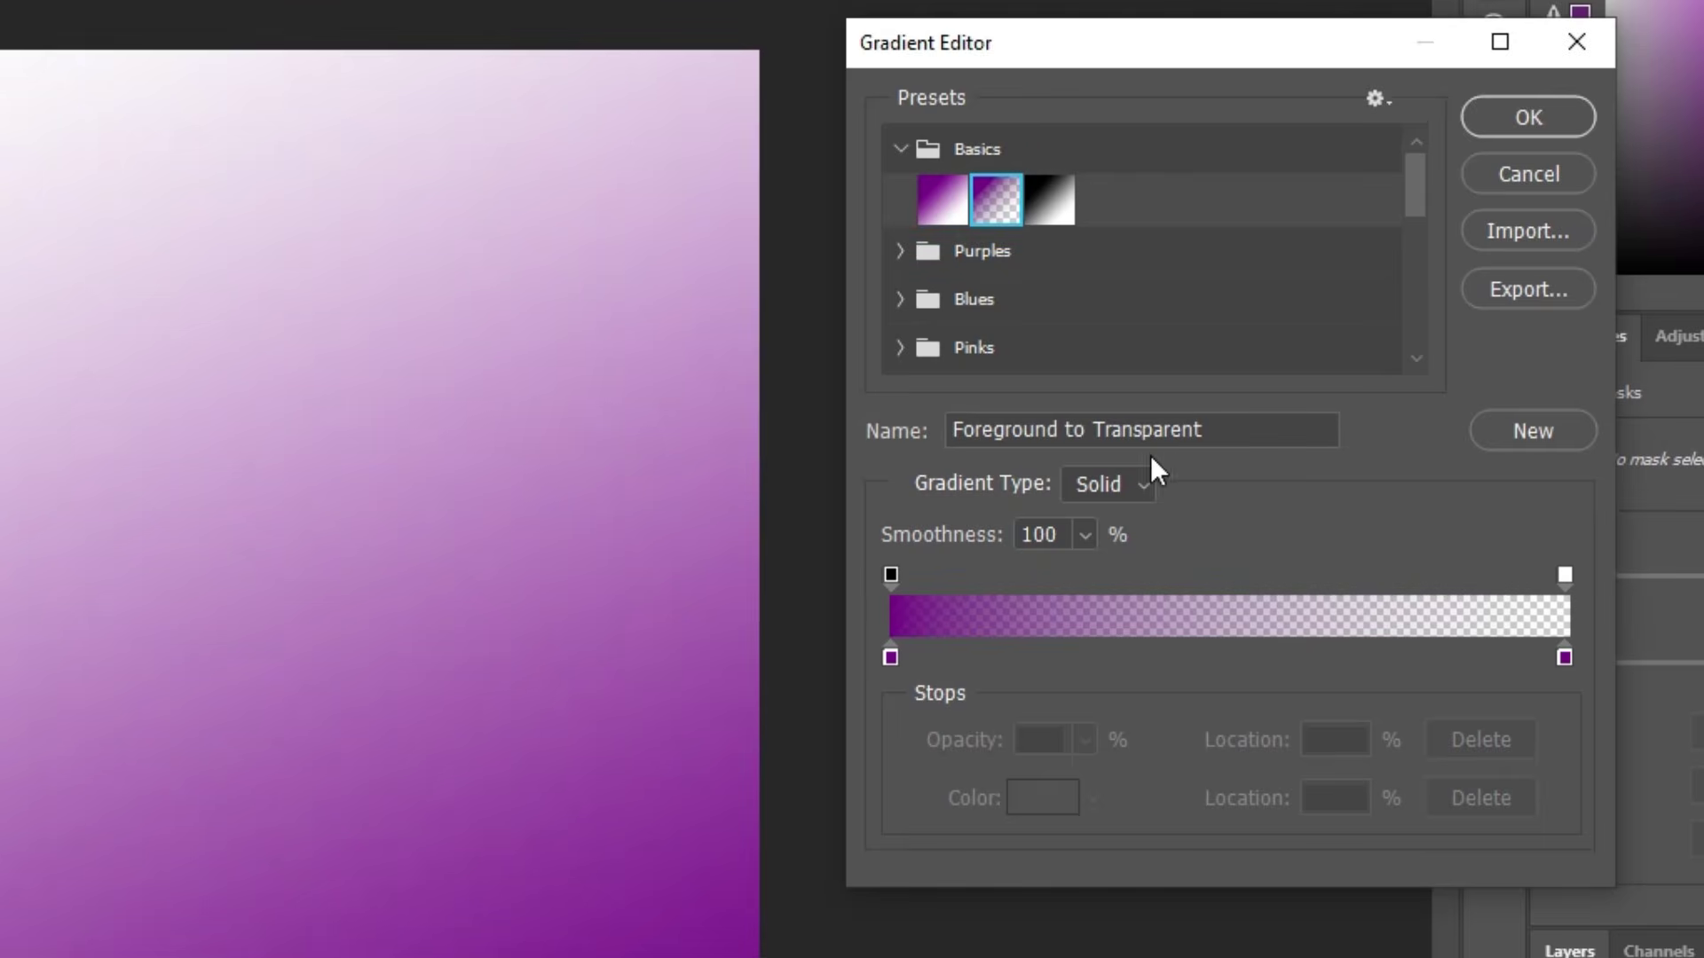
left_click(943, 199)
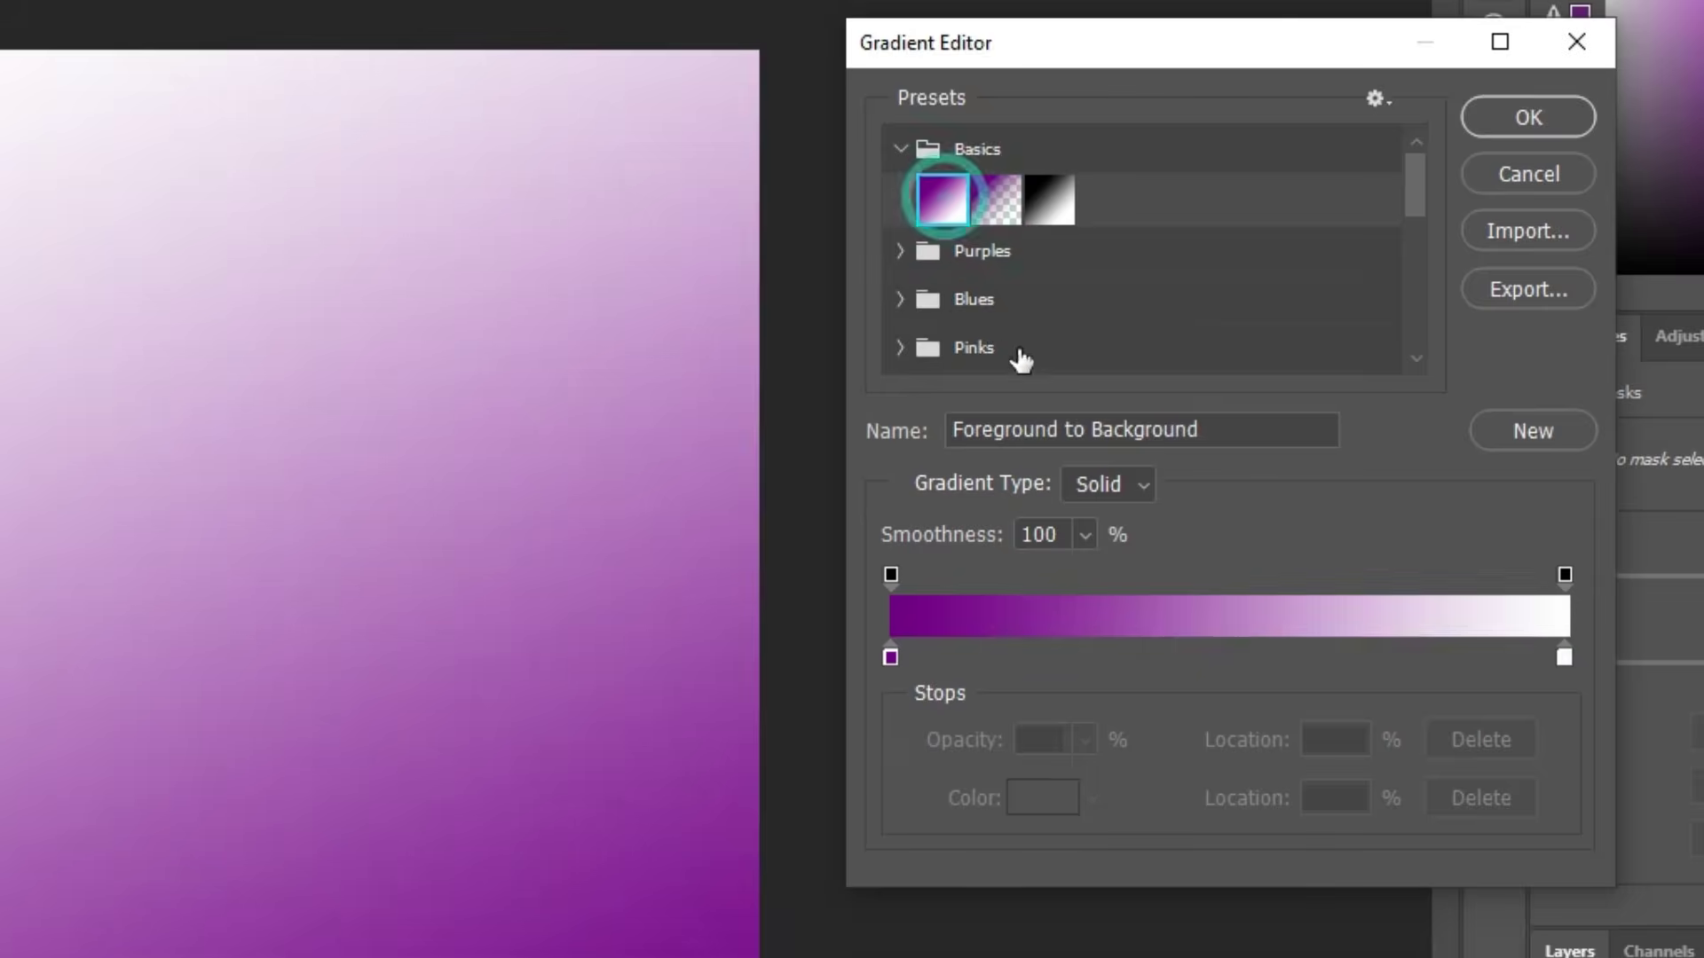
Step: Set the gradient's starting color stop, at location 0%, to dark green 024800
left_click(891, 656)
left_click(1031, 808)
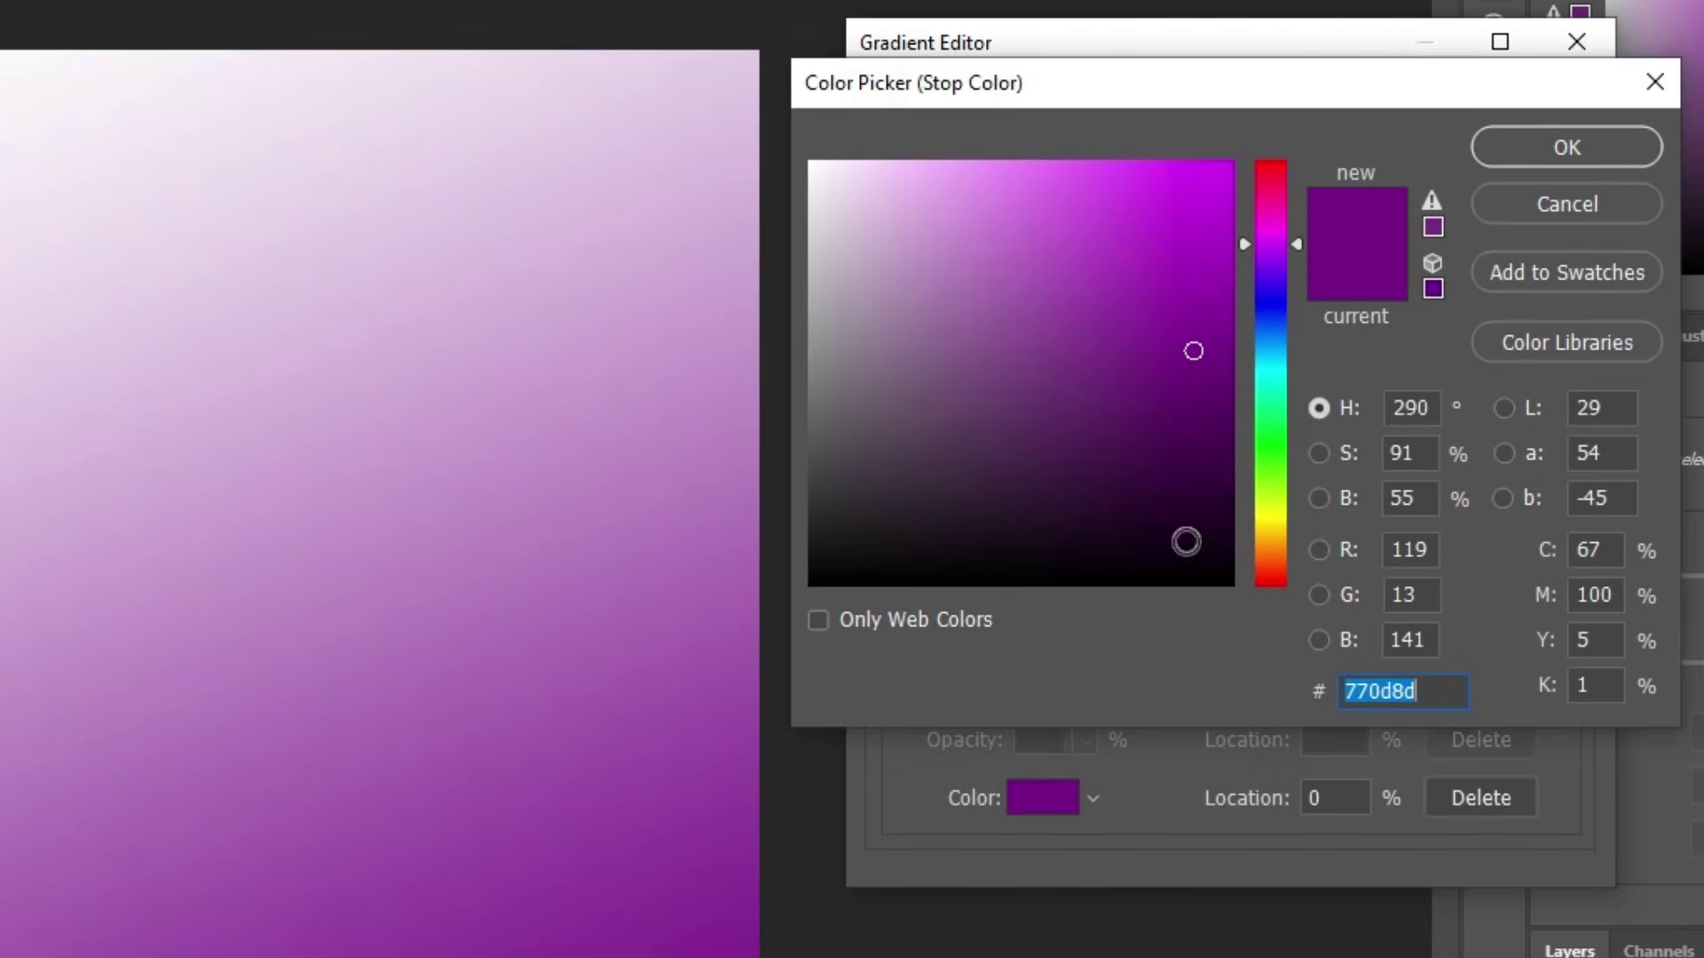
left_click(1264, 456)
left_click(1269, 445)
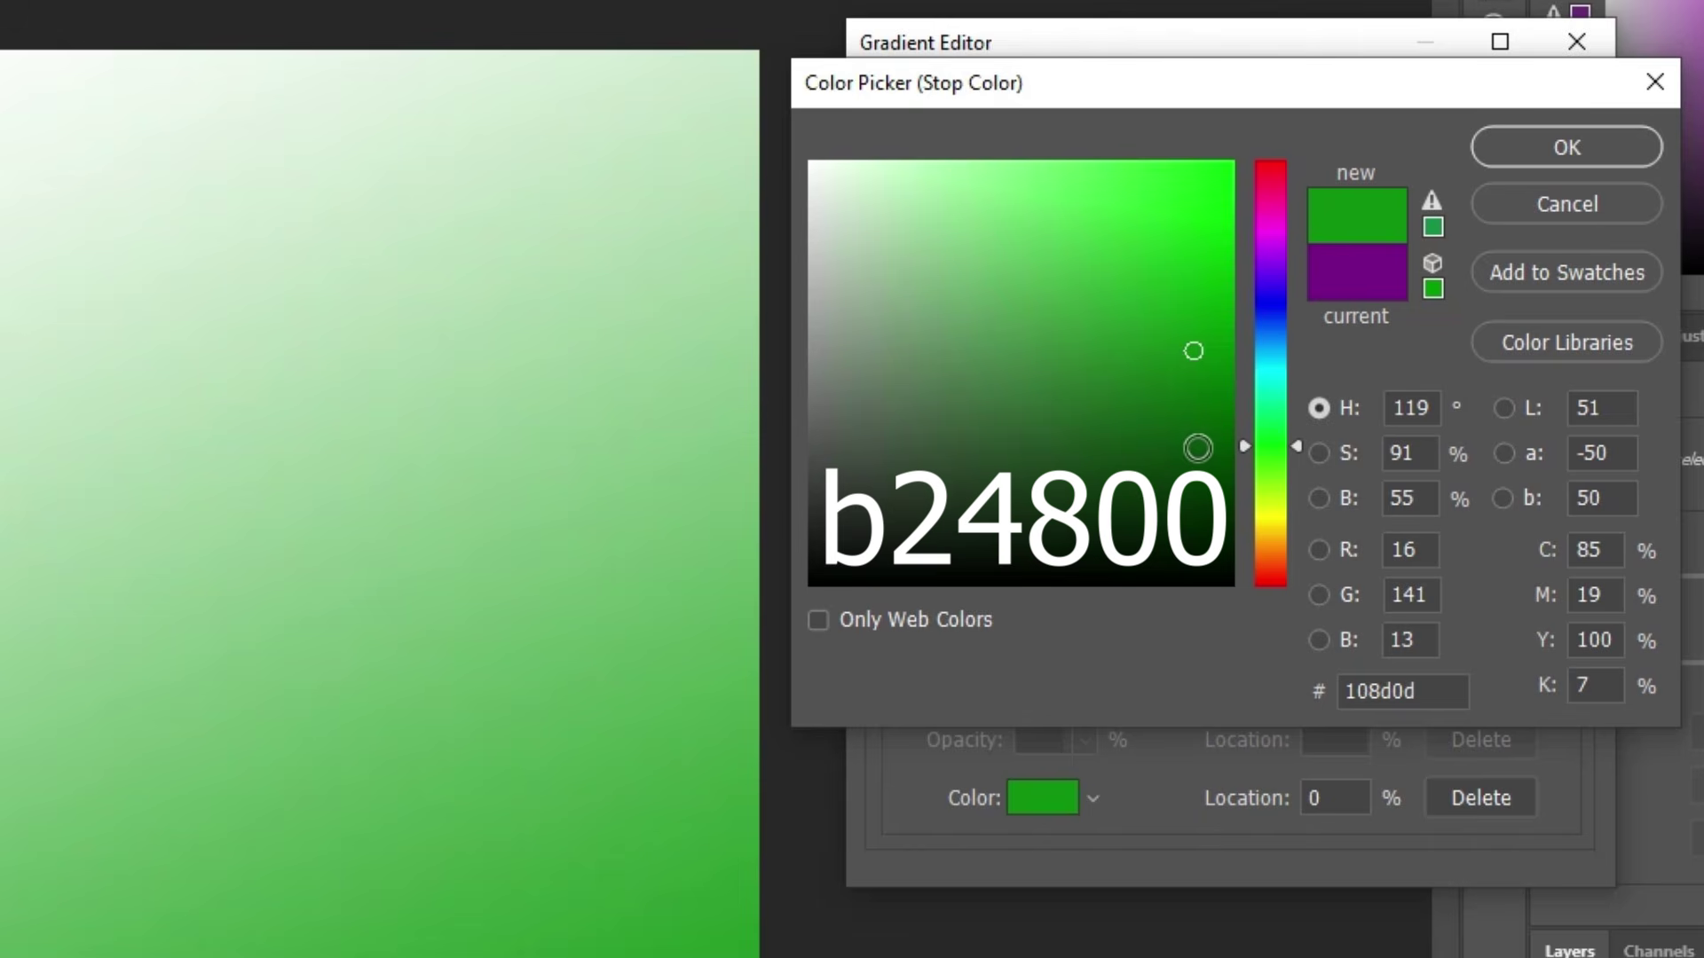
mouse_move(1196, 418)
left_mouse_down()
mouse_move(1241, 480)
mouse_move(1252, 468)
mouse_move(1231, 468)
left_mouse_up()
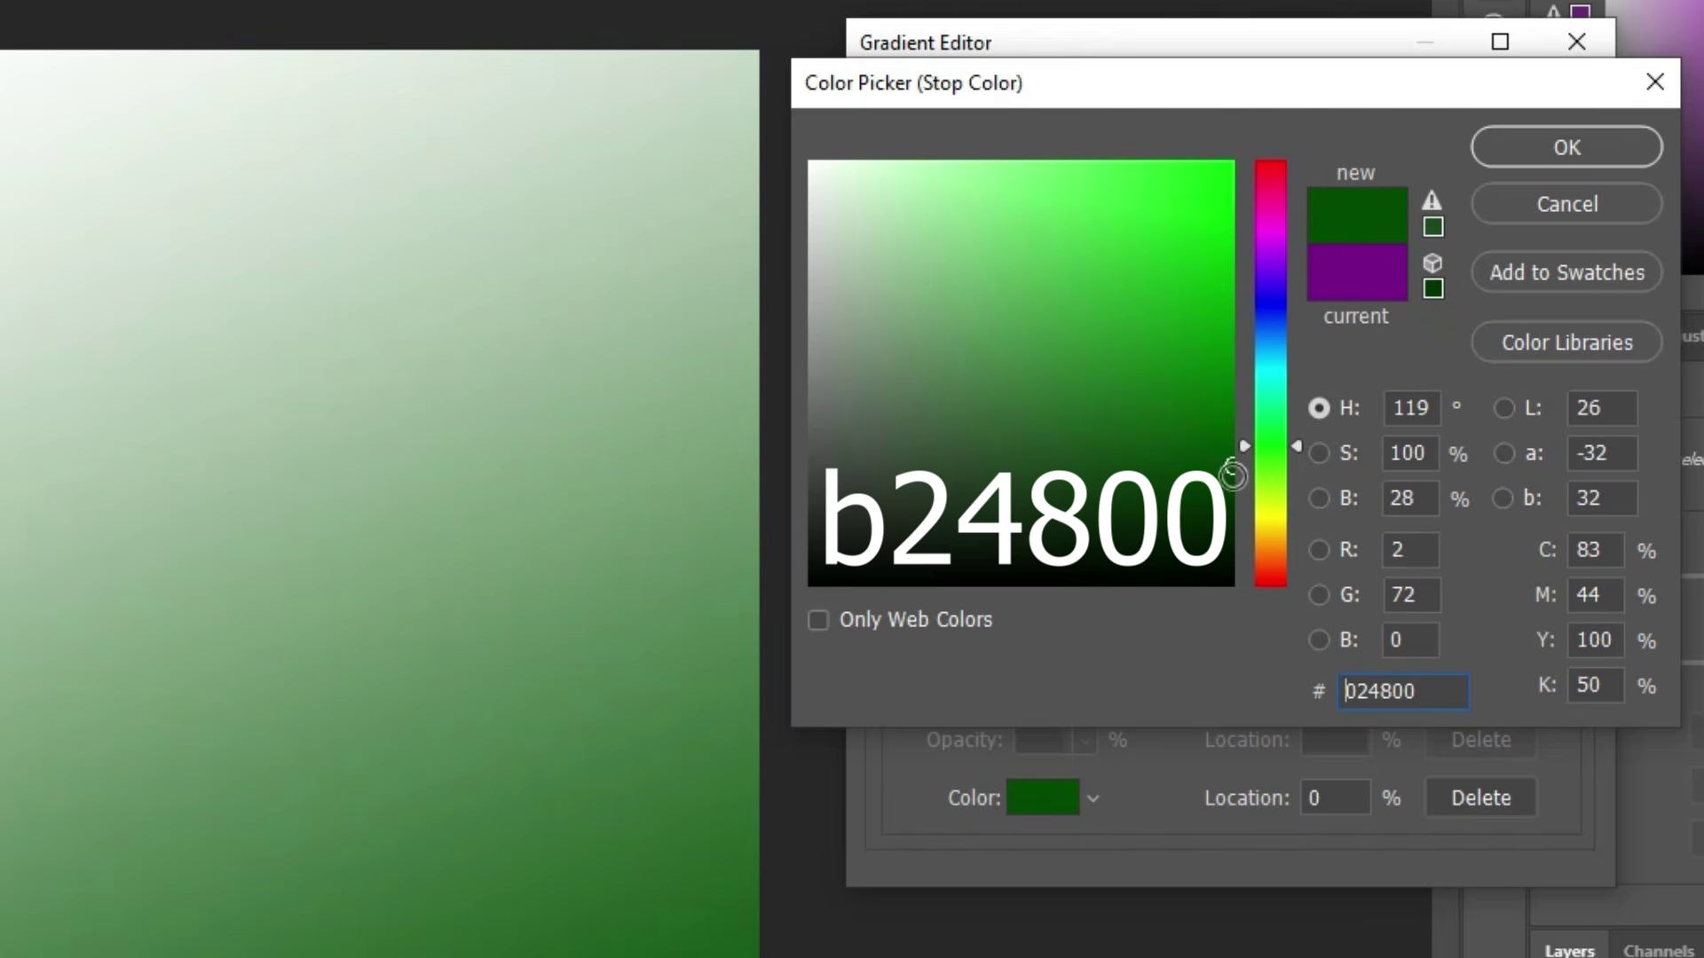
left_click(1543, 147)
Step: Set the gradient's end color stop, at location 100%, to brighter green 049300, starting from the dark green sampled on the canvas
left_click(1566, 658)
left_click(1043, 798)
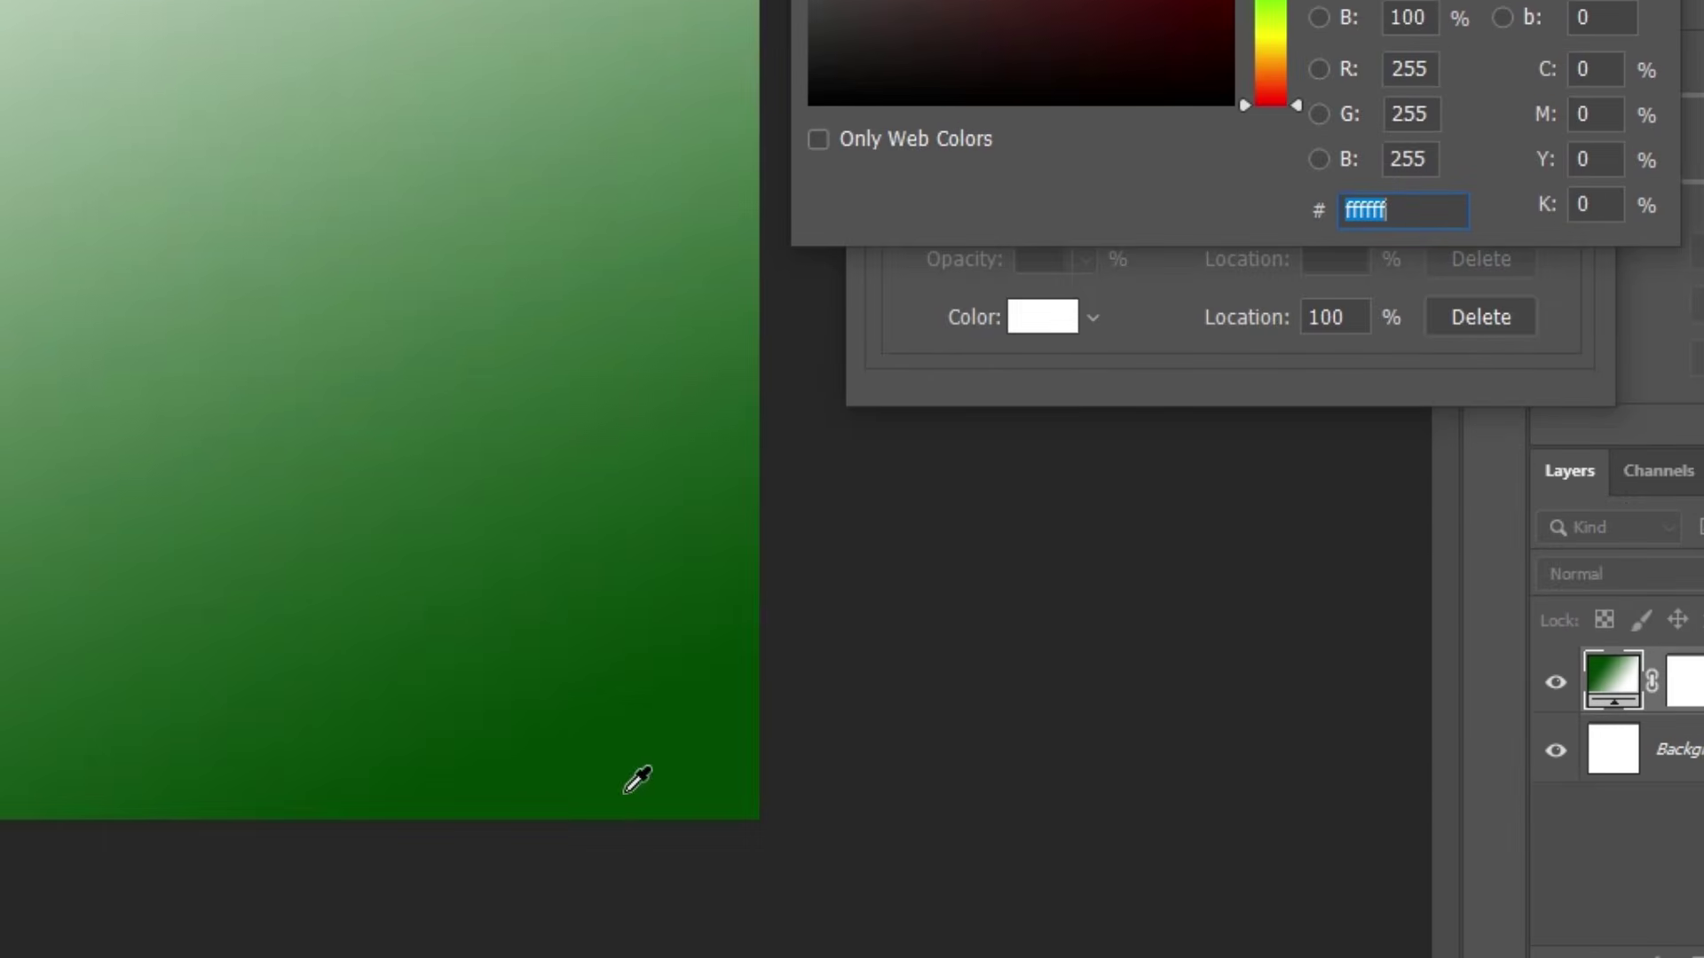
left_click(609, 791)
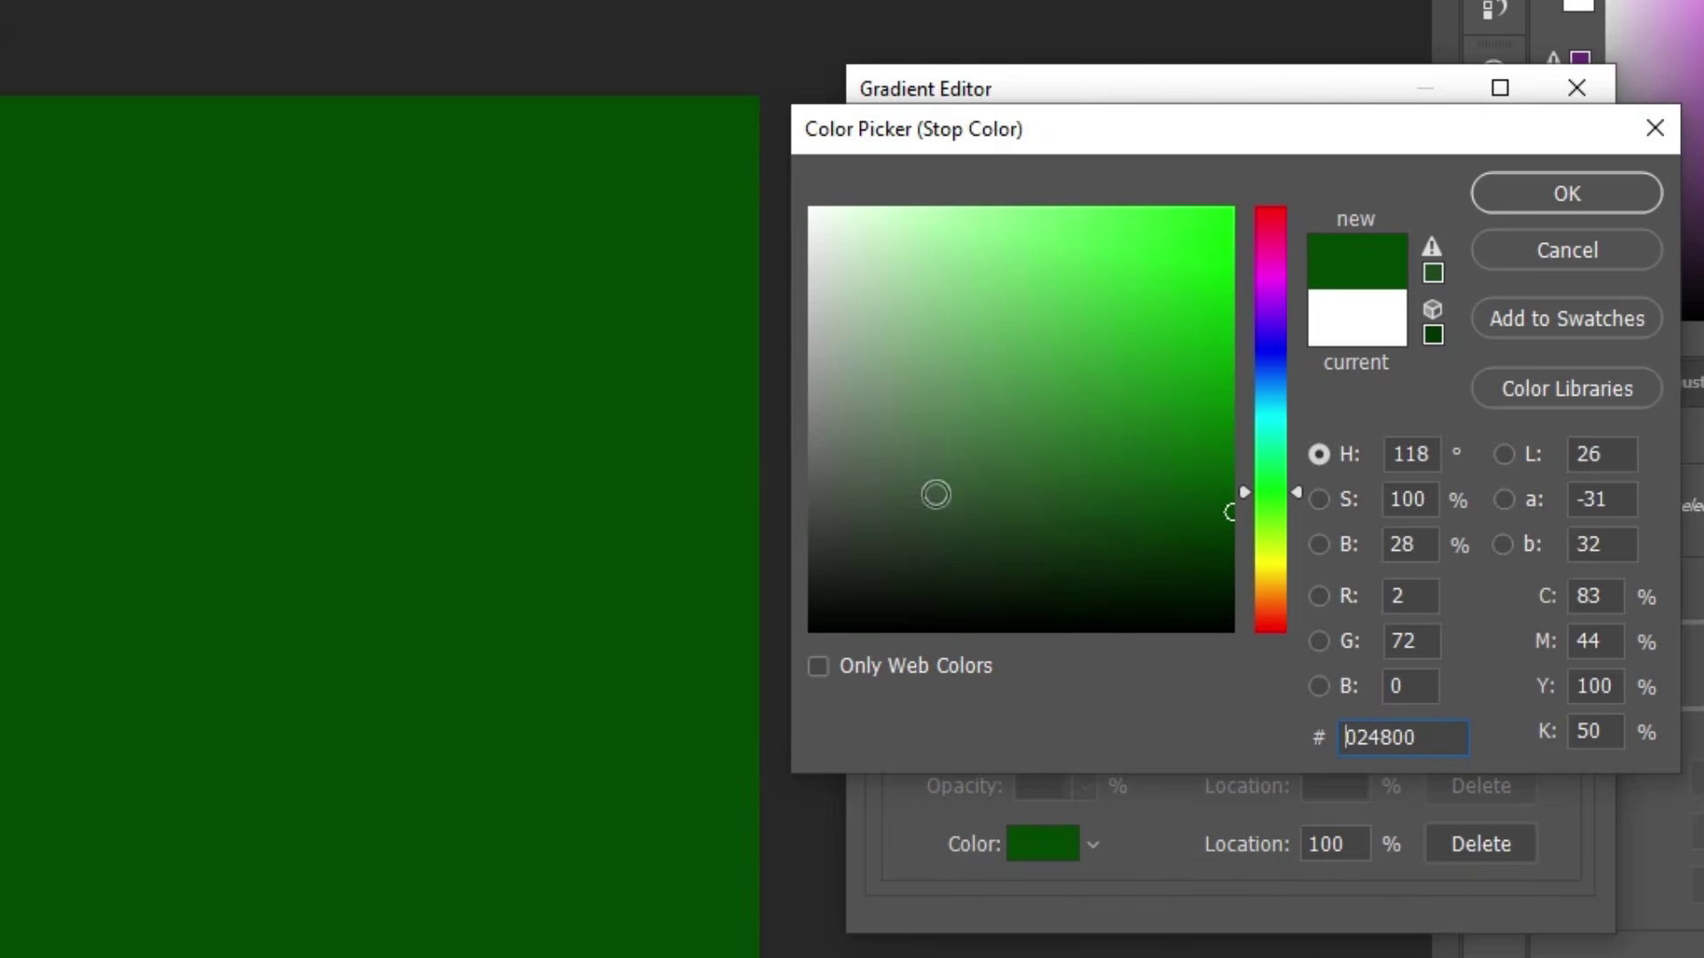
left_click_drag(1198, 353, 1243, 385)
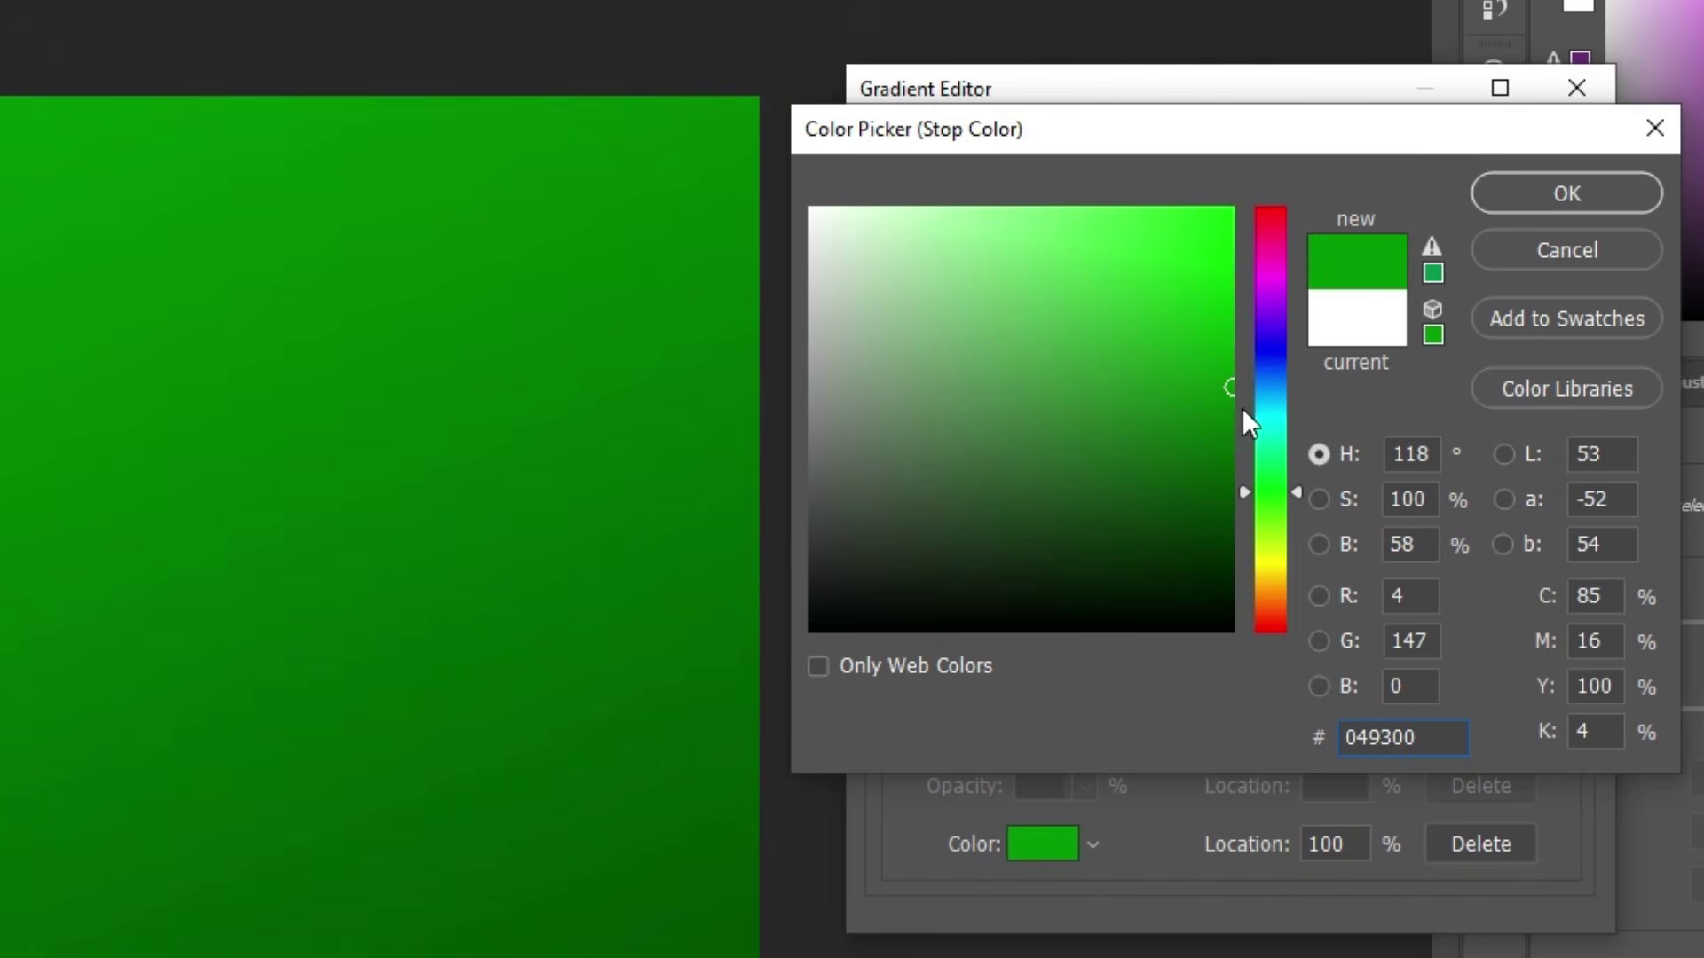
left_click(1564, 197)
Step: Darken the gradient's starting color stop to 013500
left_click(891, 703)
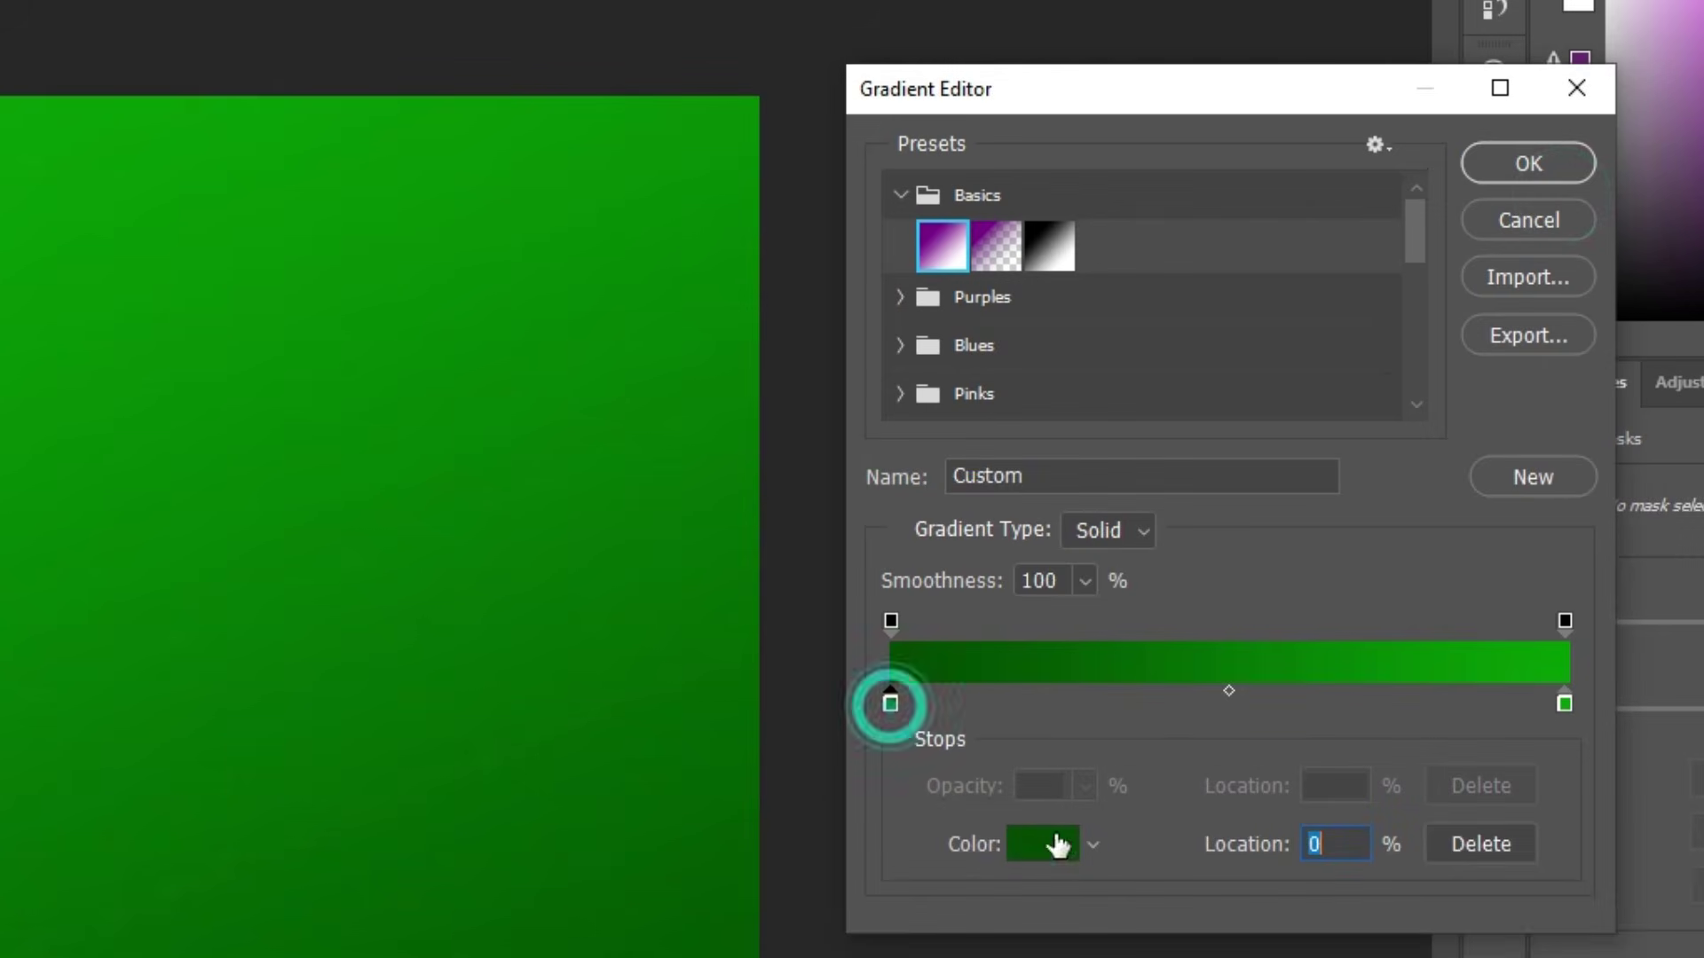
left_click(1047, 844)
left_click(1229, 544)
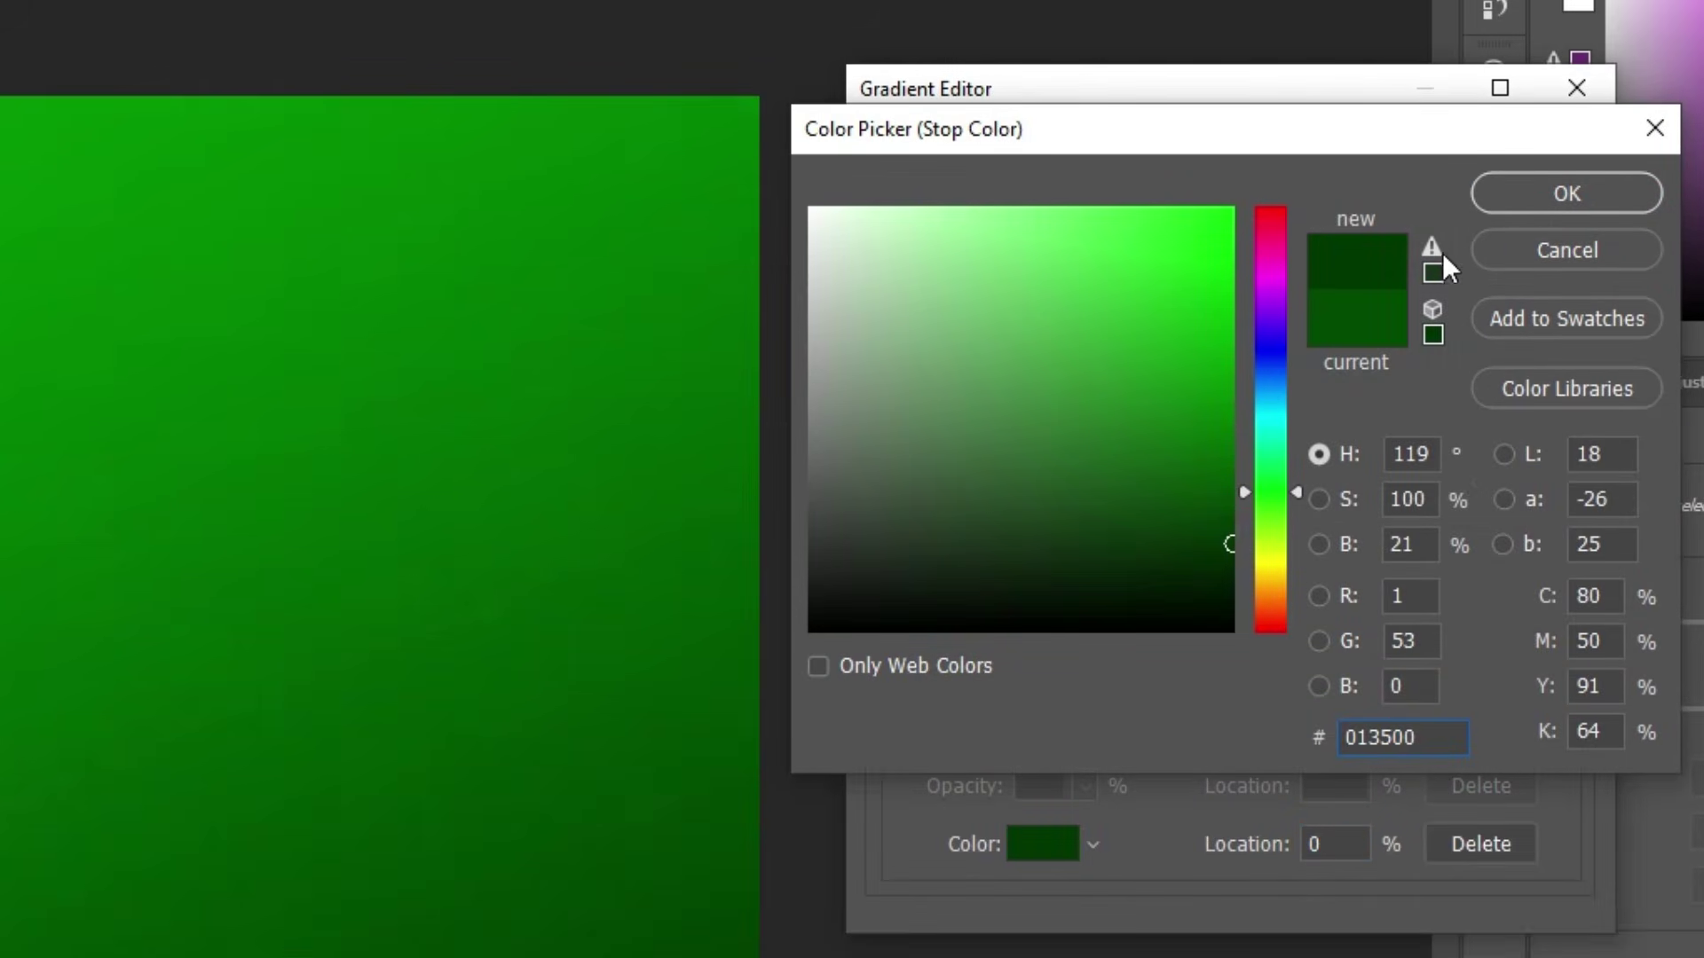
left_click(1539, 201)
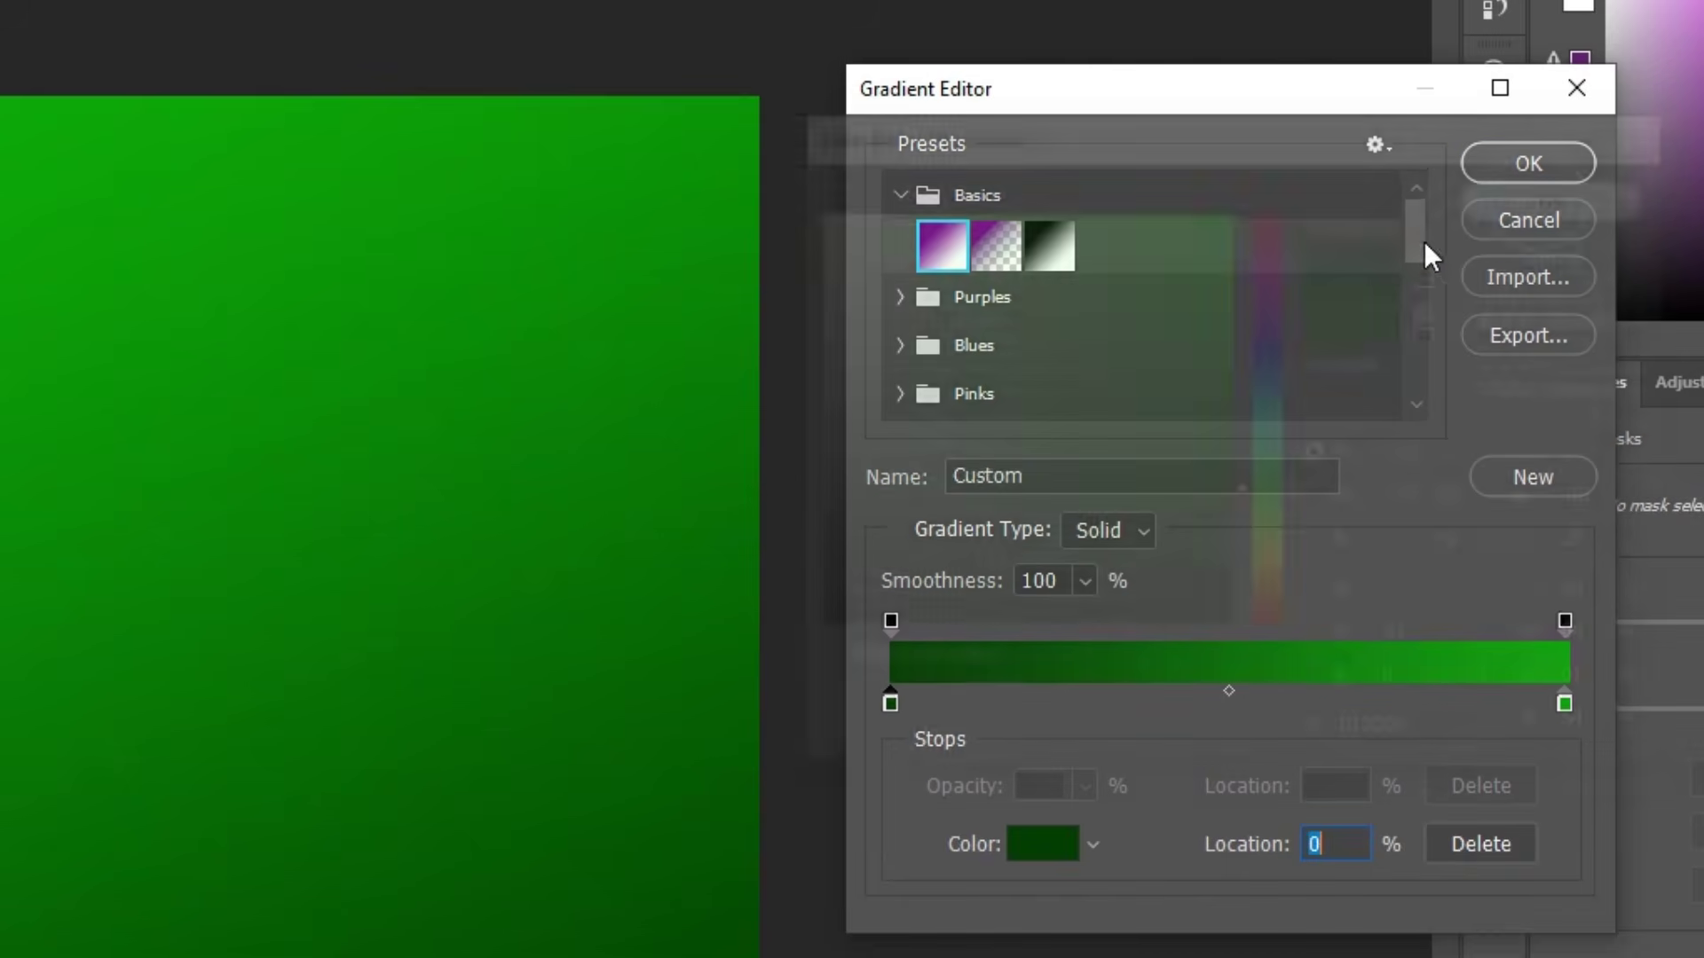
Step: Accept the custom green gradient, shift it up and to the left on the canvas, and apply the gradient fill
left_click(1520, 162)
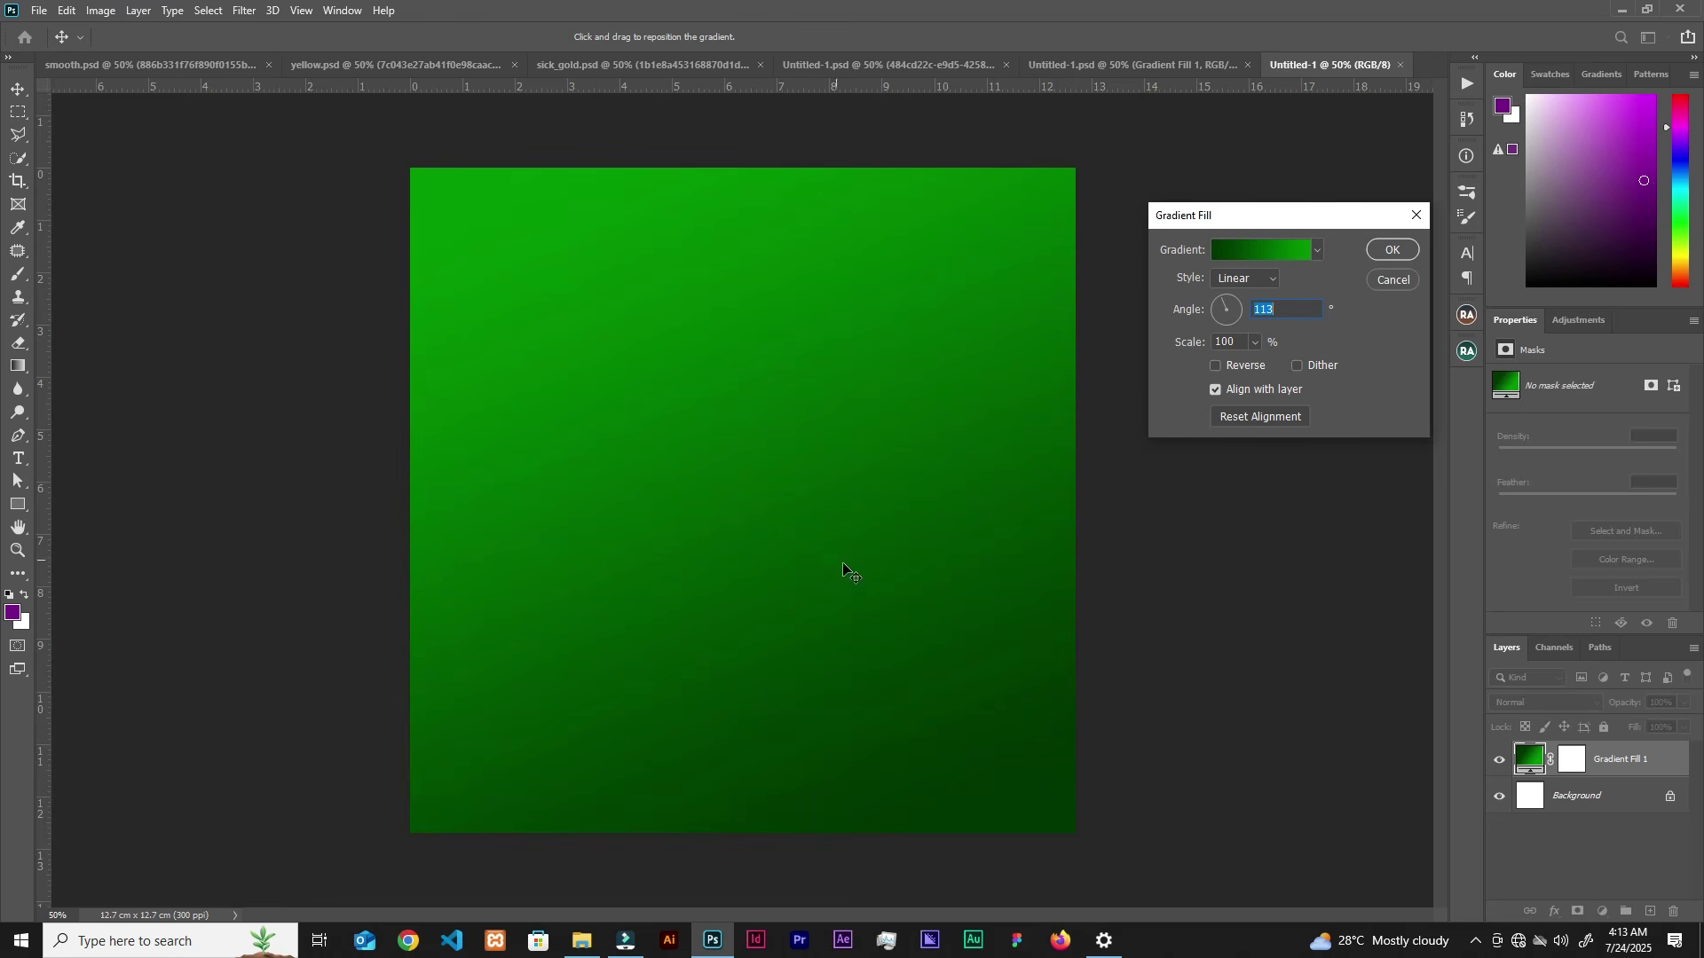
left_click_drag(907, 676, 825, 584)
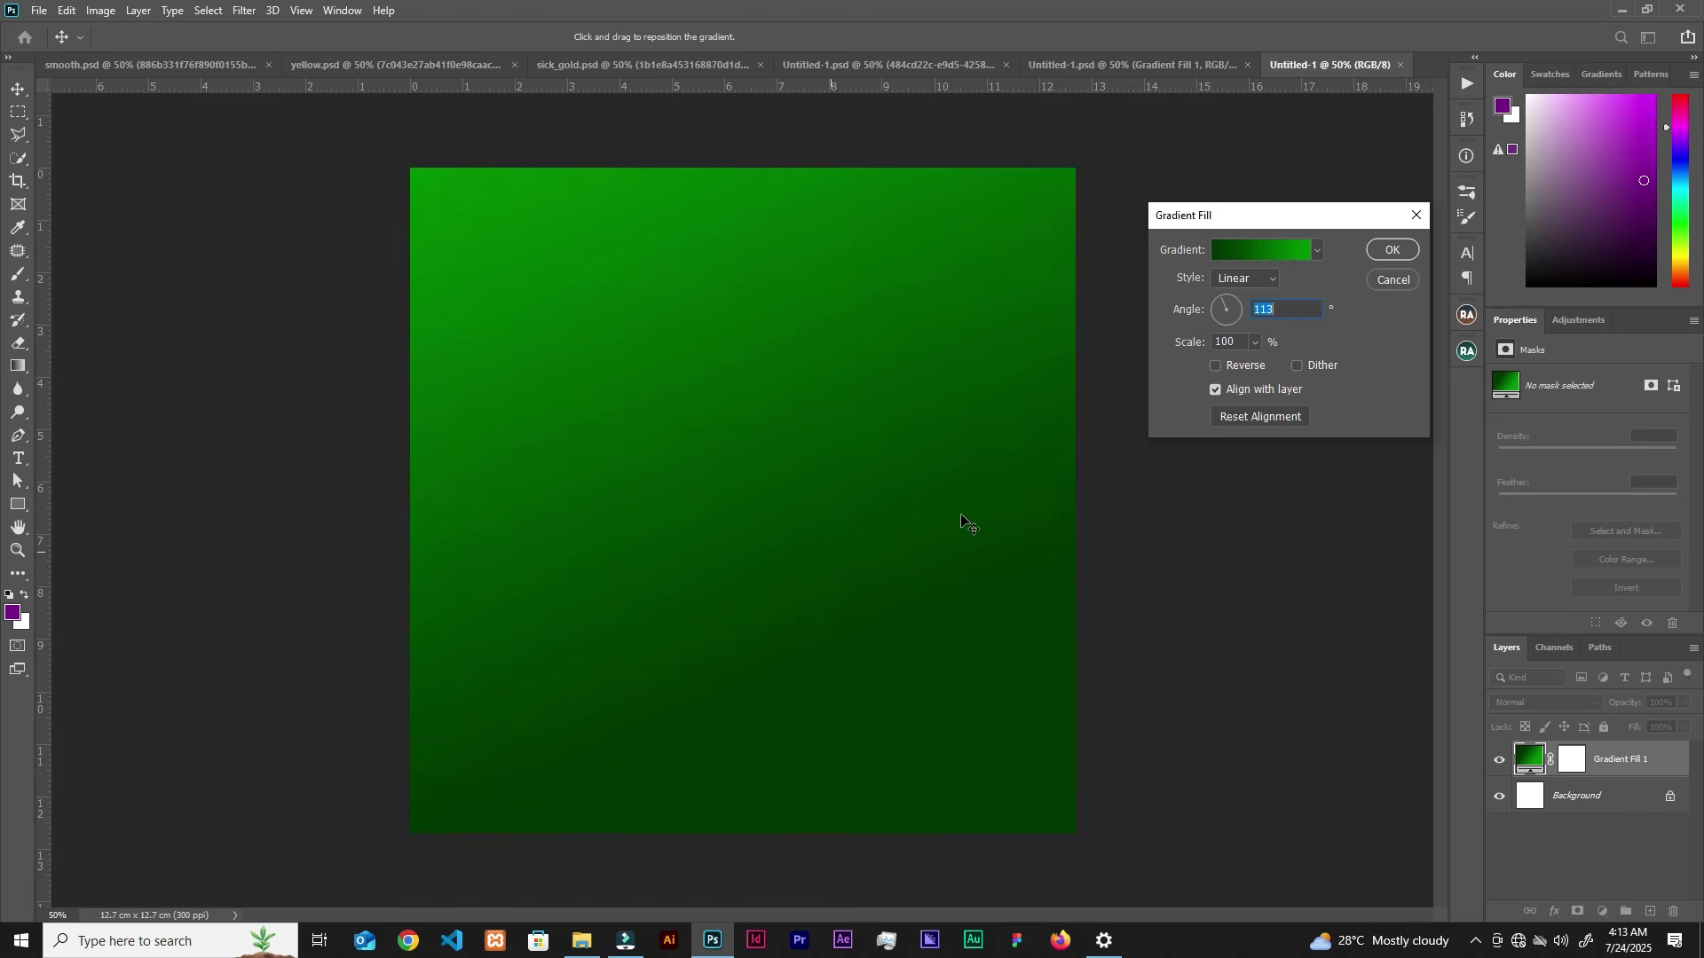
left_click(1390, 252)
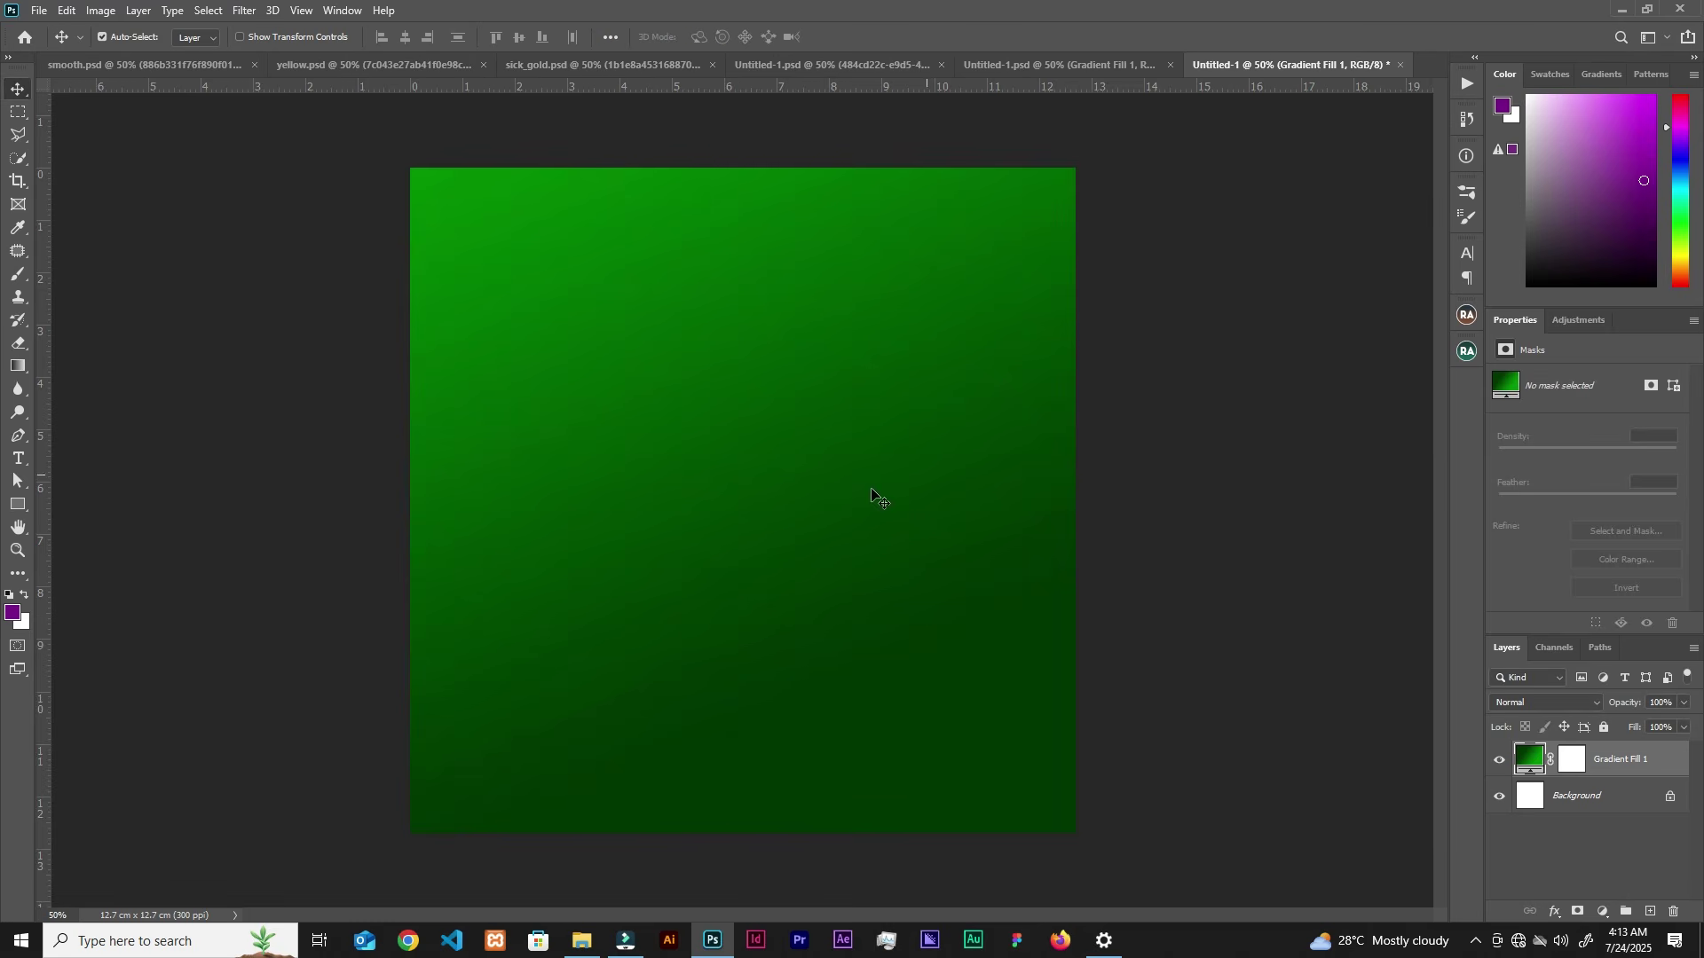
Step: Place the purple neon building image from the stock folder over the green gradient and set its blend mode to Soft Light
left_click(583, 946)
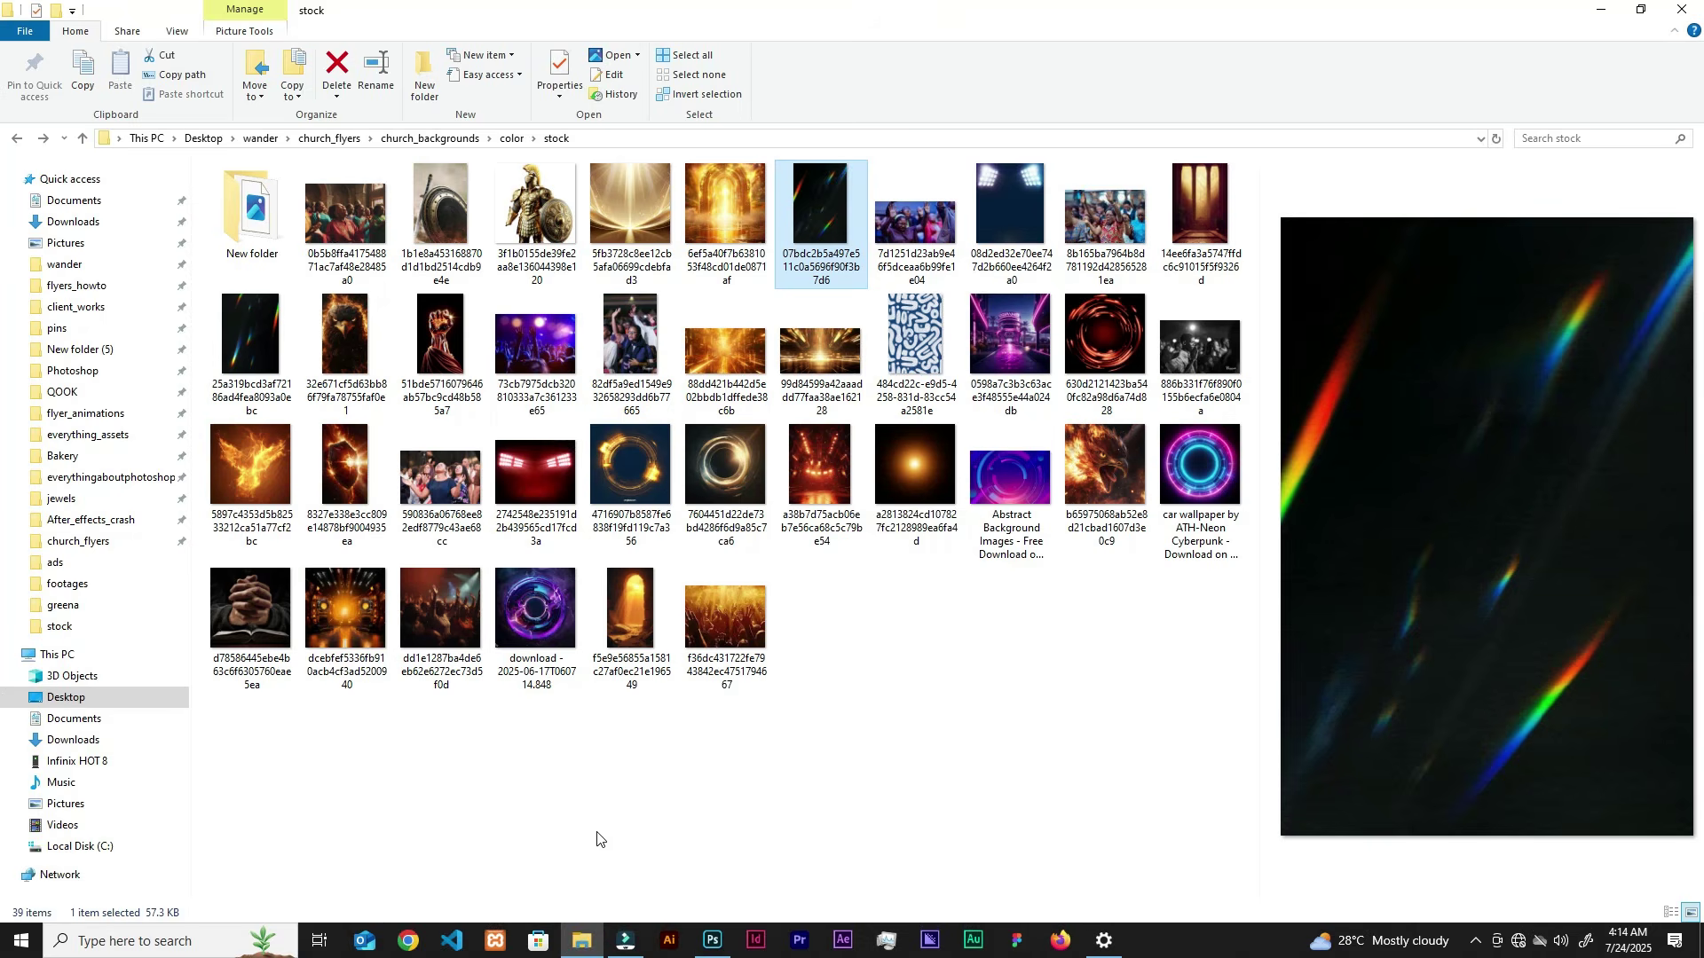
left_click_drag(1010, 347, 872, 710)
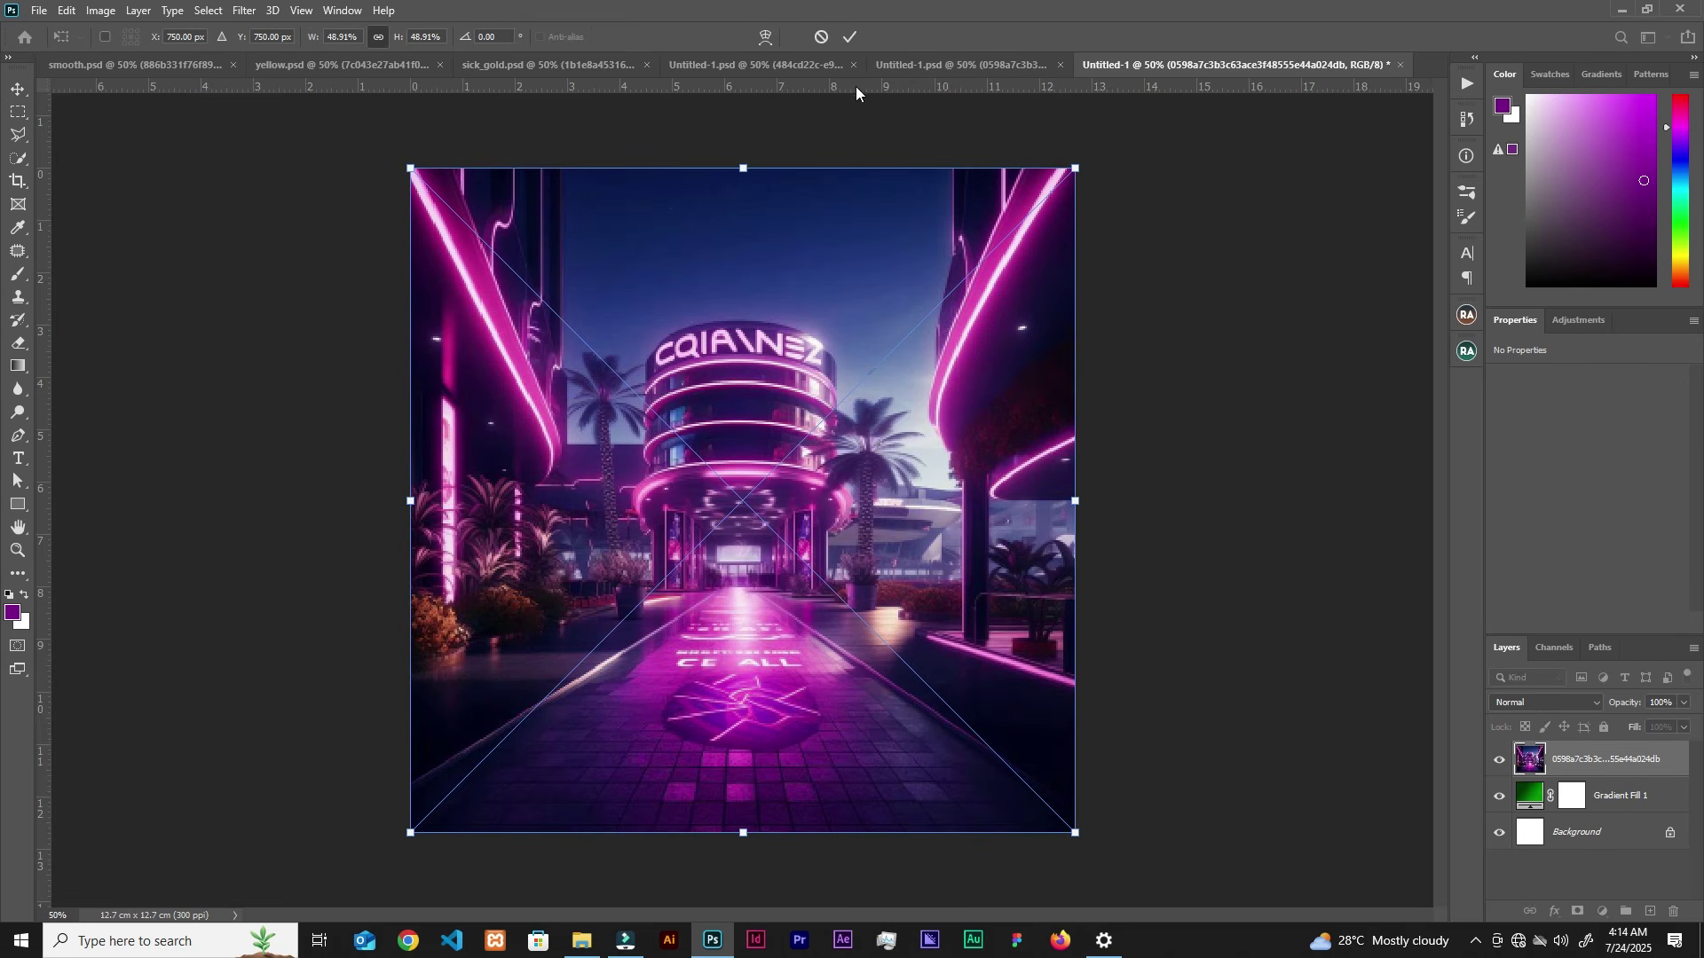
left_click(849, 39)
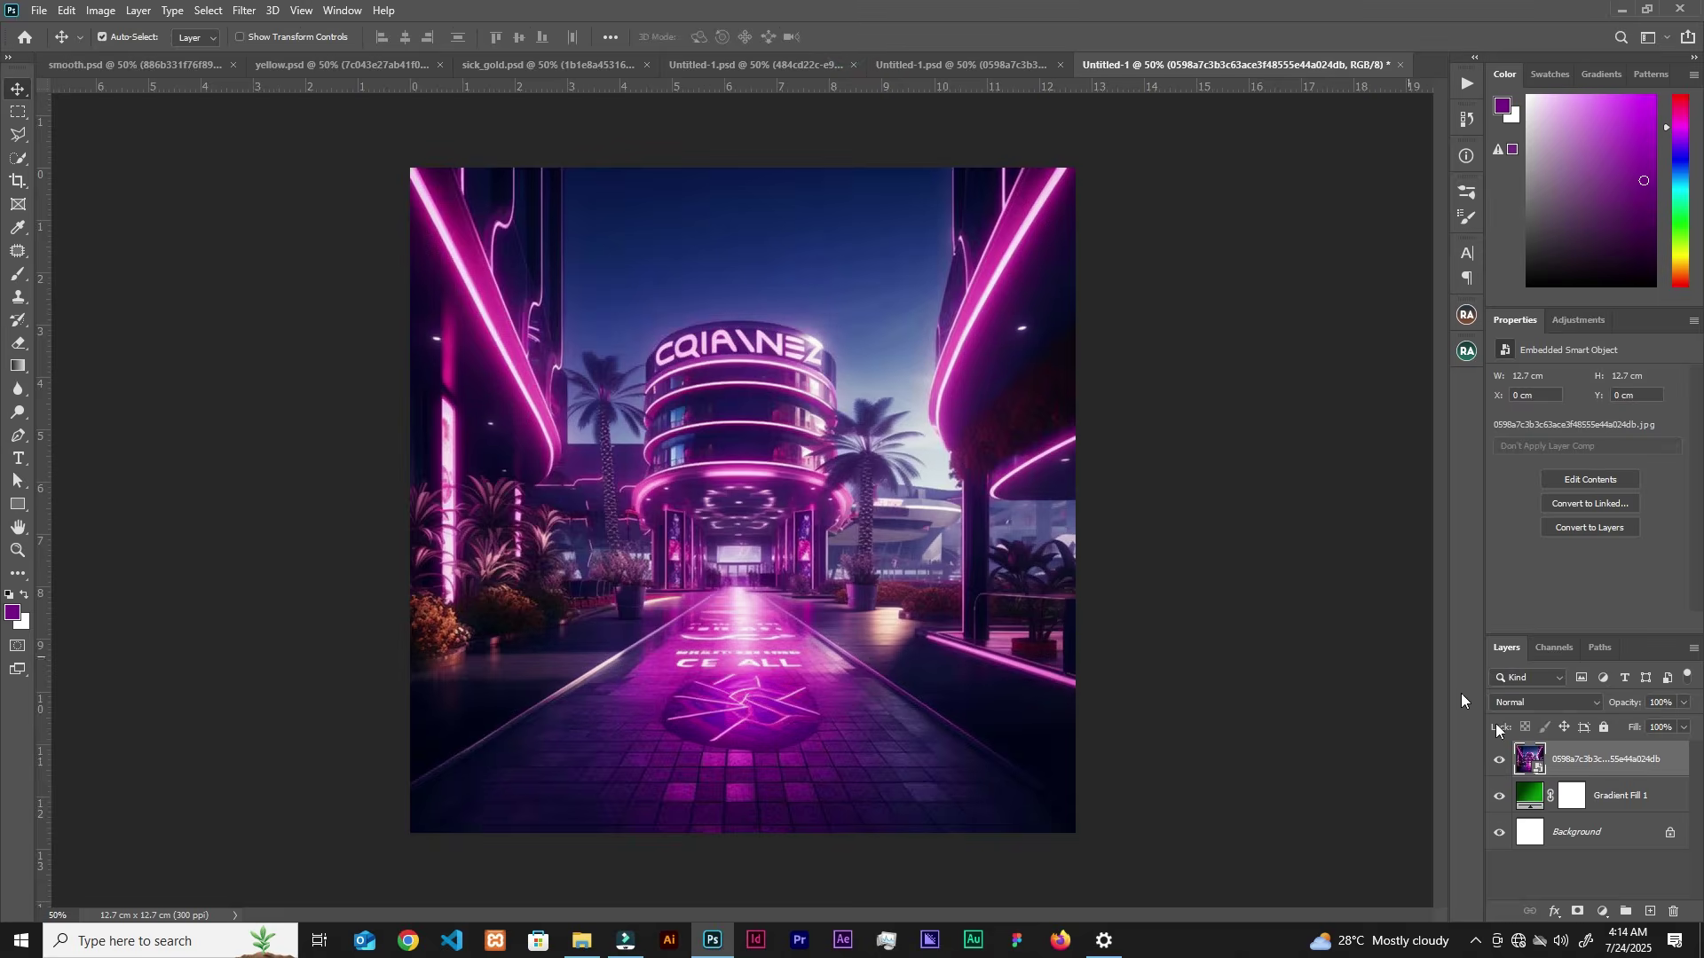
left_click(1541, 702)
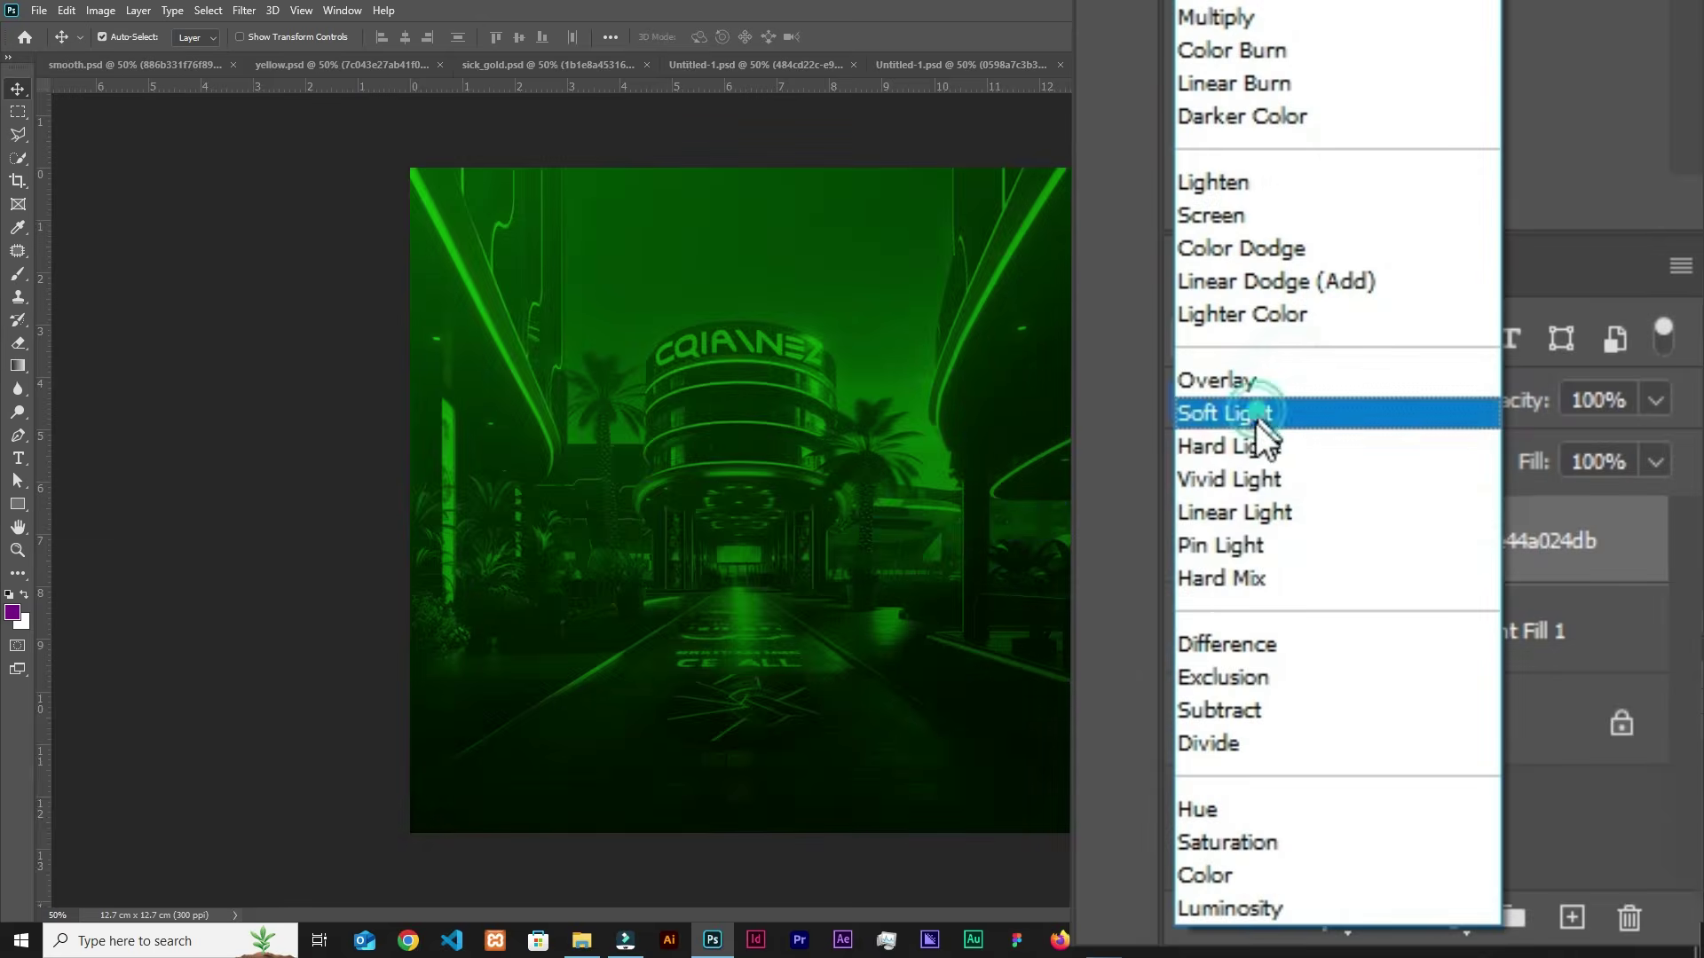
left_click(1243, 413)
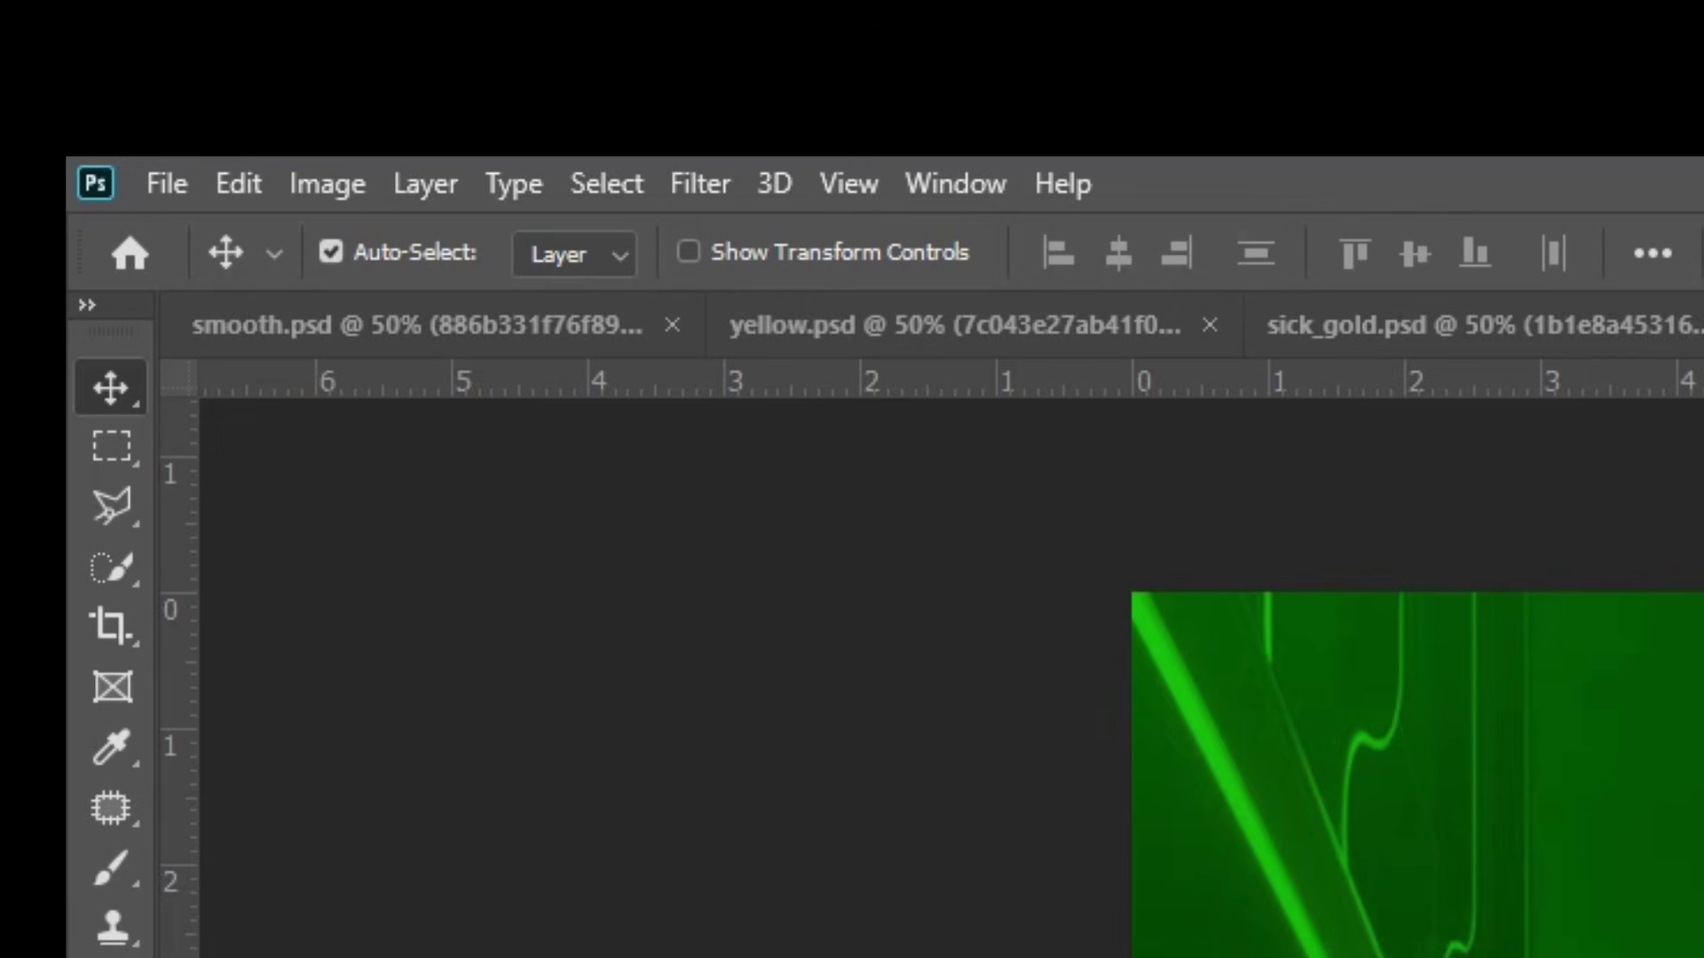
Step: Apply a Gaussian Blur with a 13.9 pixel radius to the neon building image
left_click(692, 184)
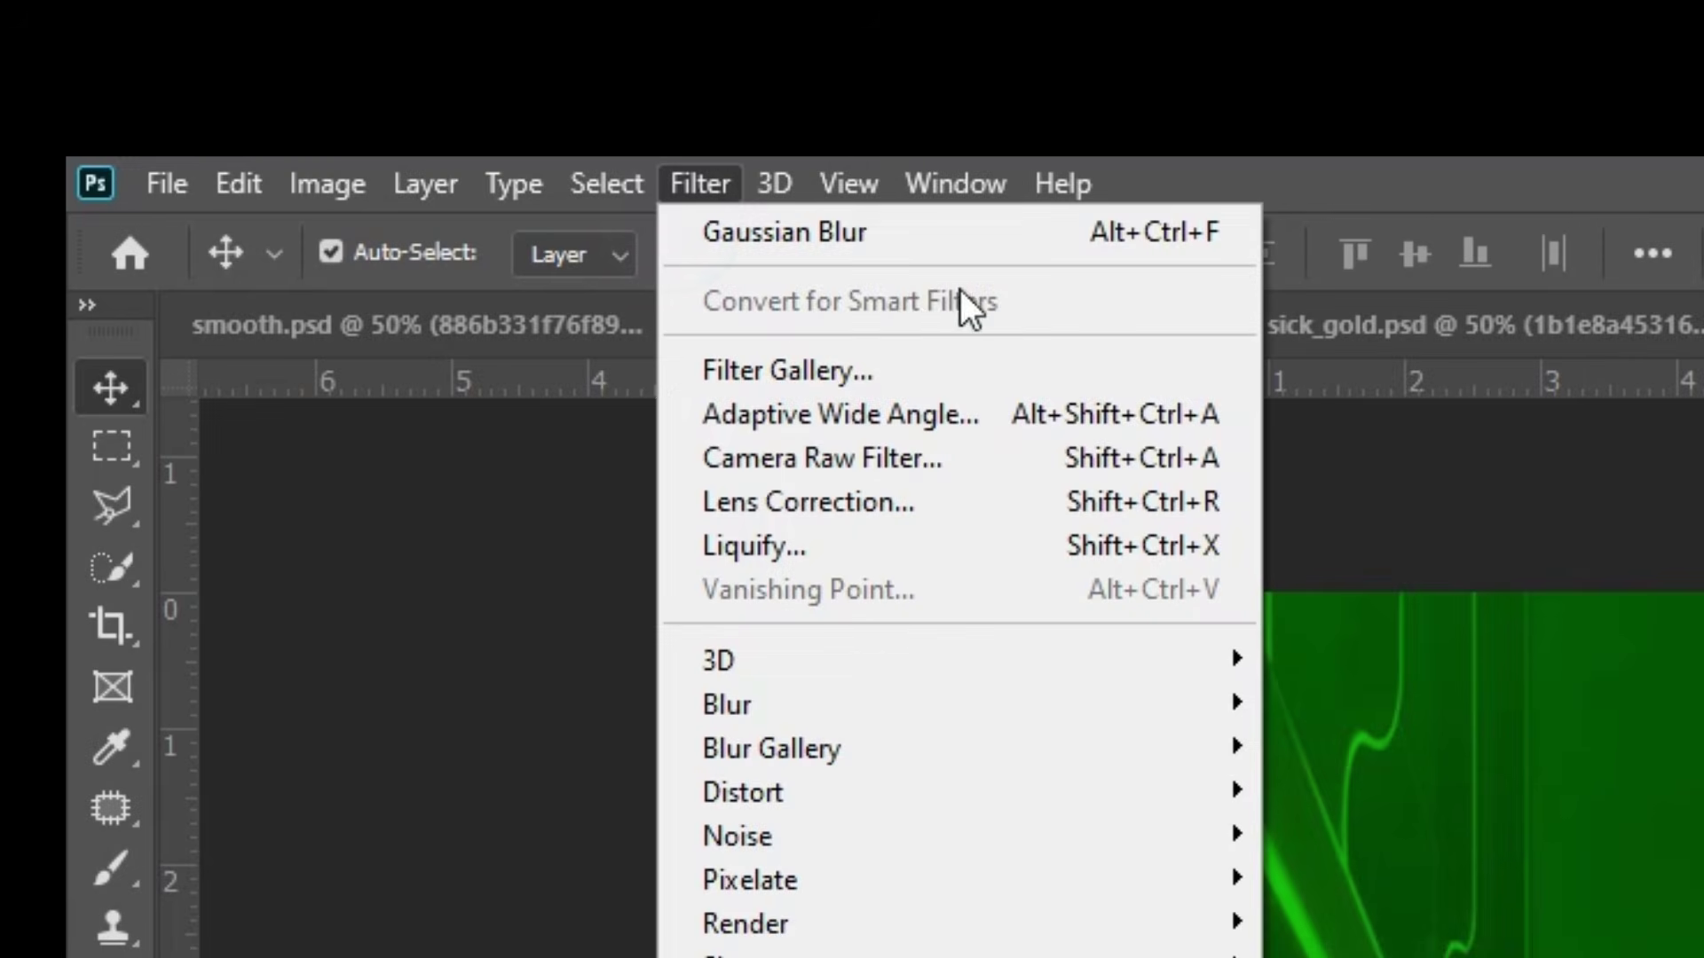
mouse_move(861, 707)
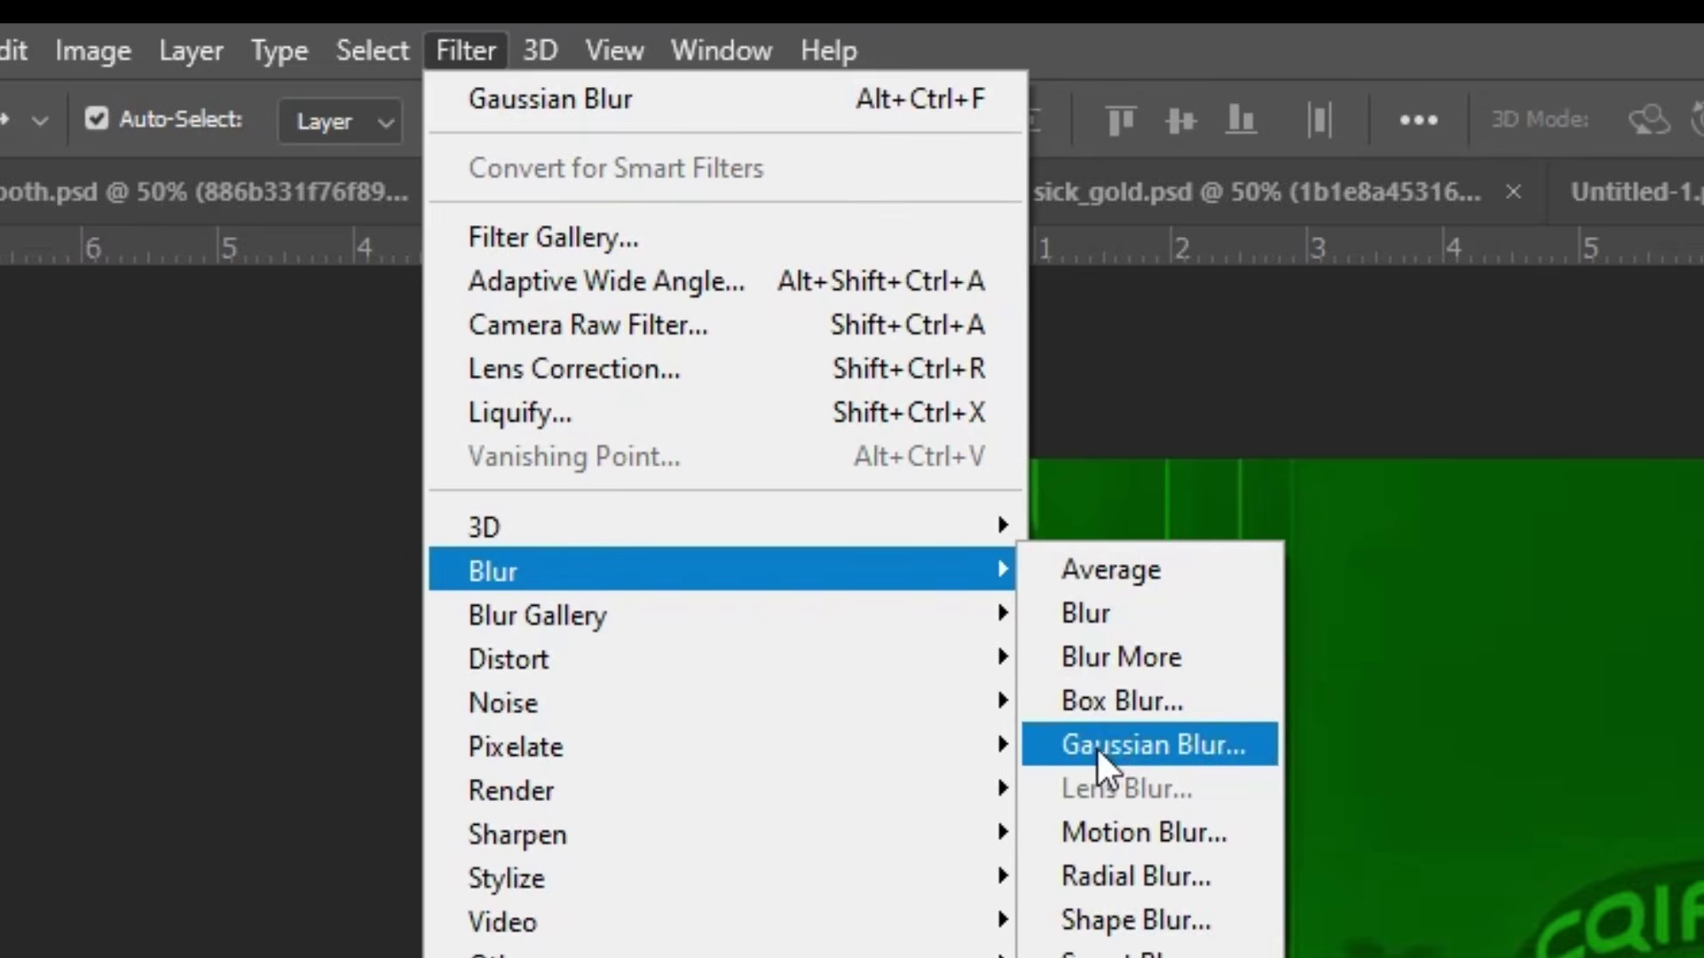
left_click(1243, 829)
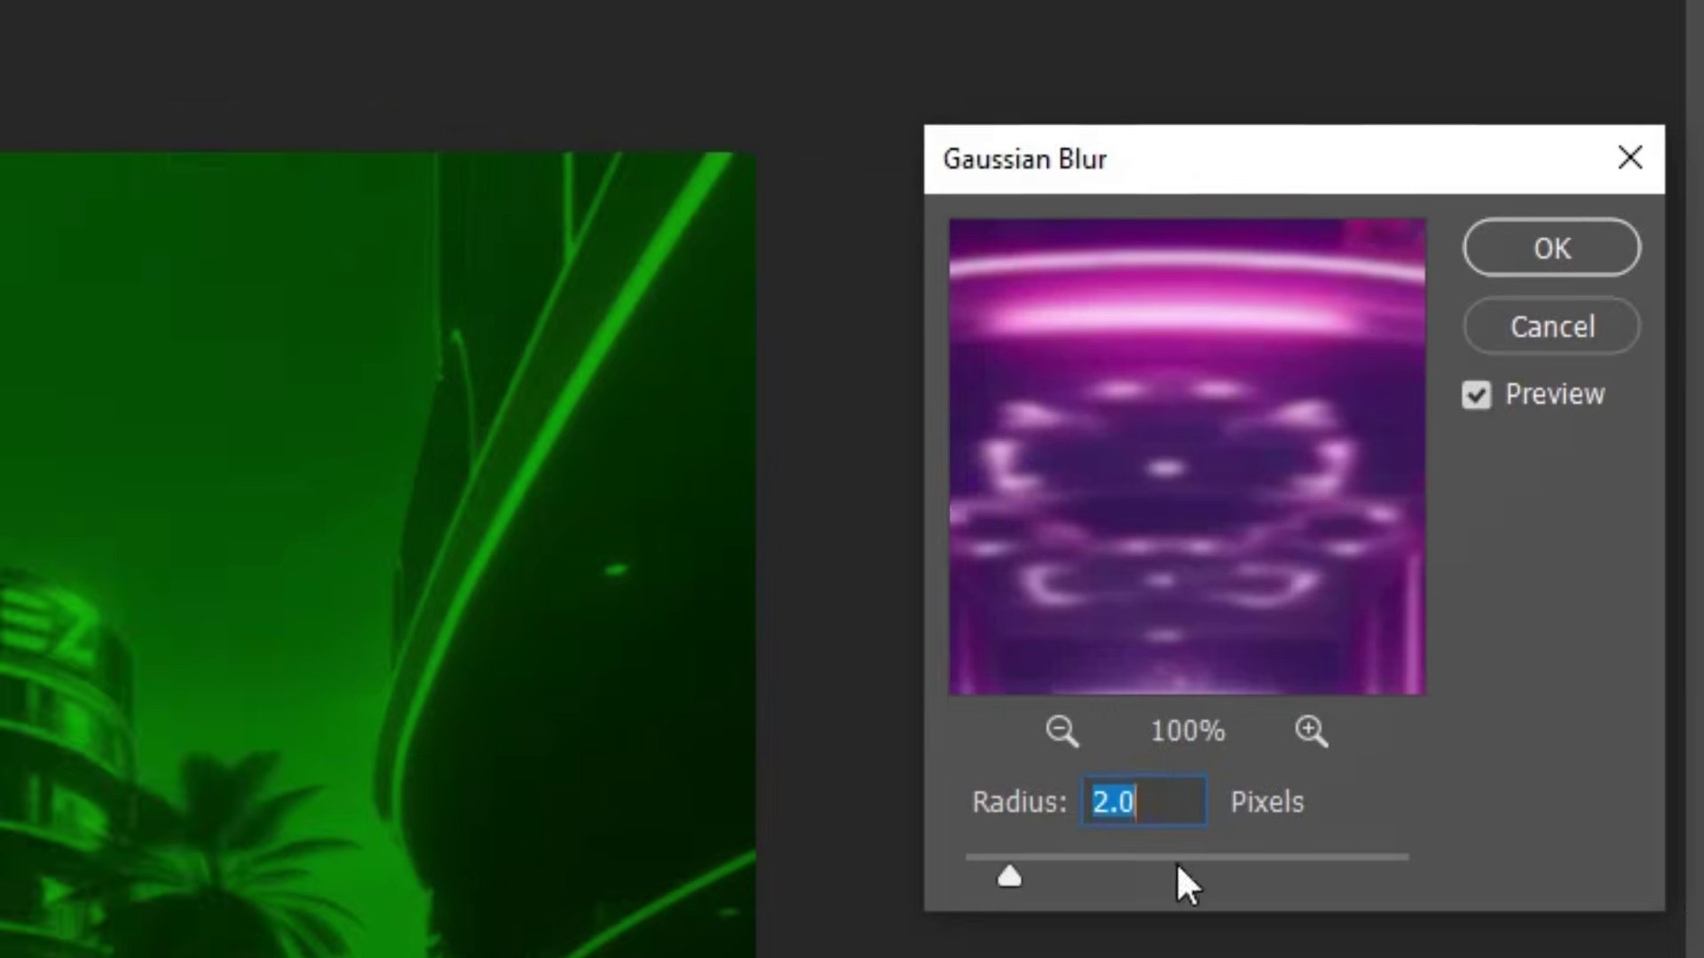
left_click_drag(744, 836, 867, 830)
left_click_drag(896, 835, 880, 835)
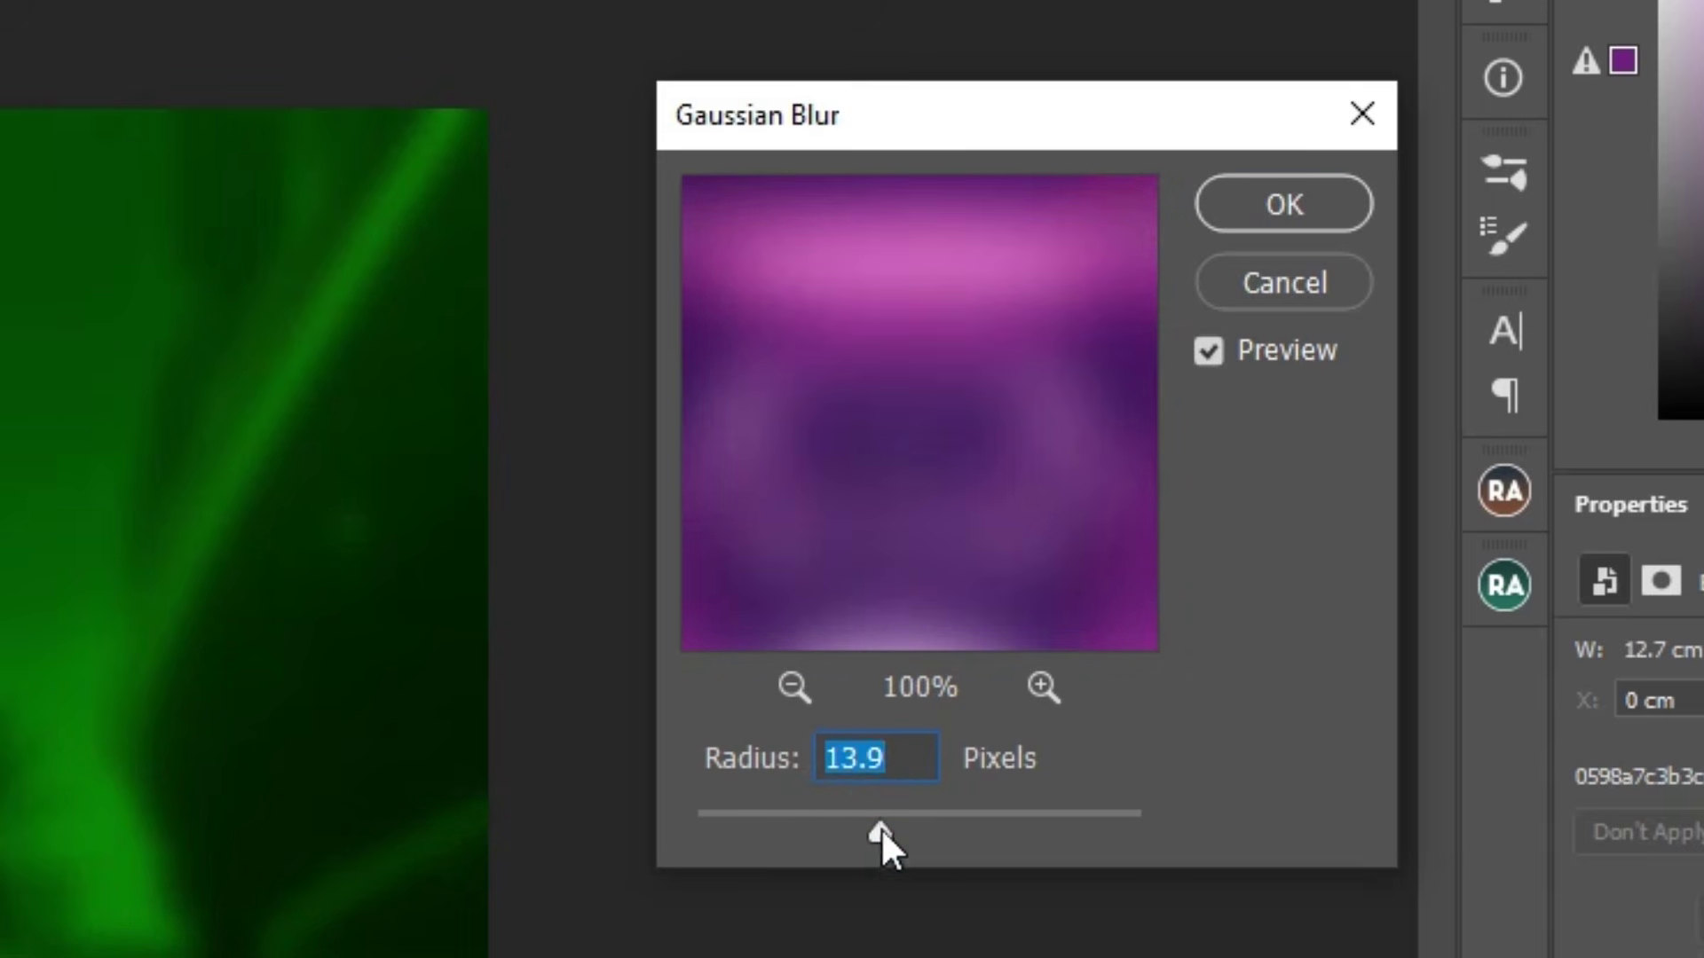
left_click(1256, 202)
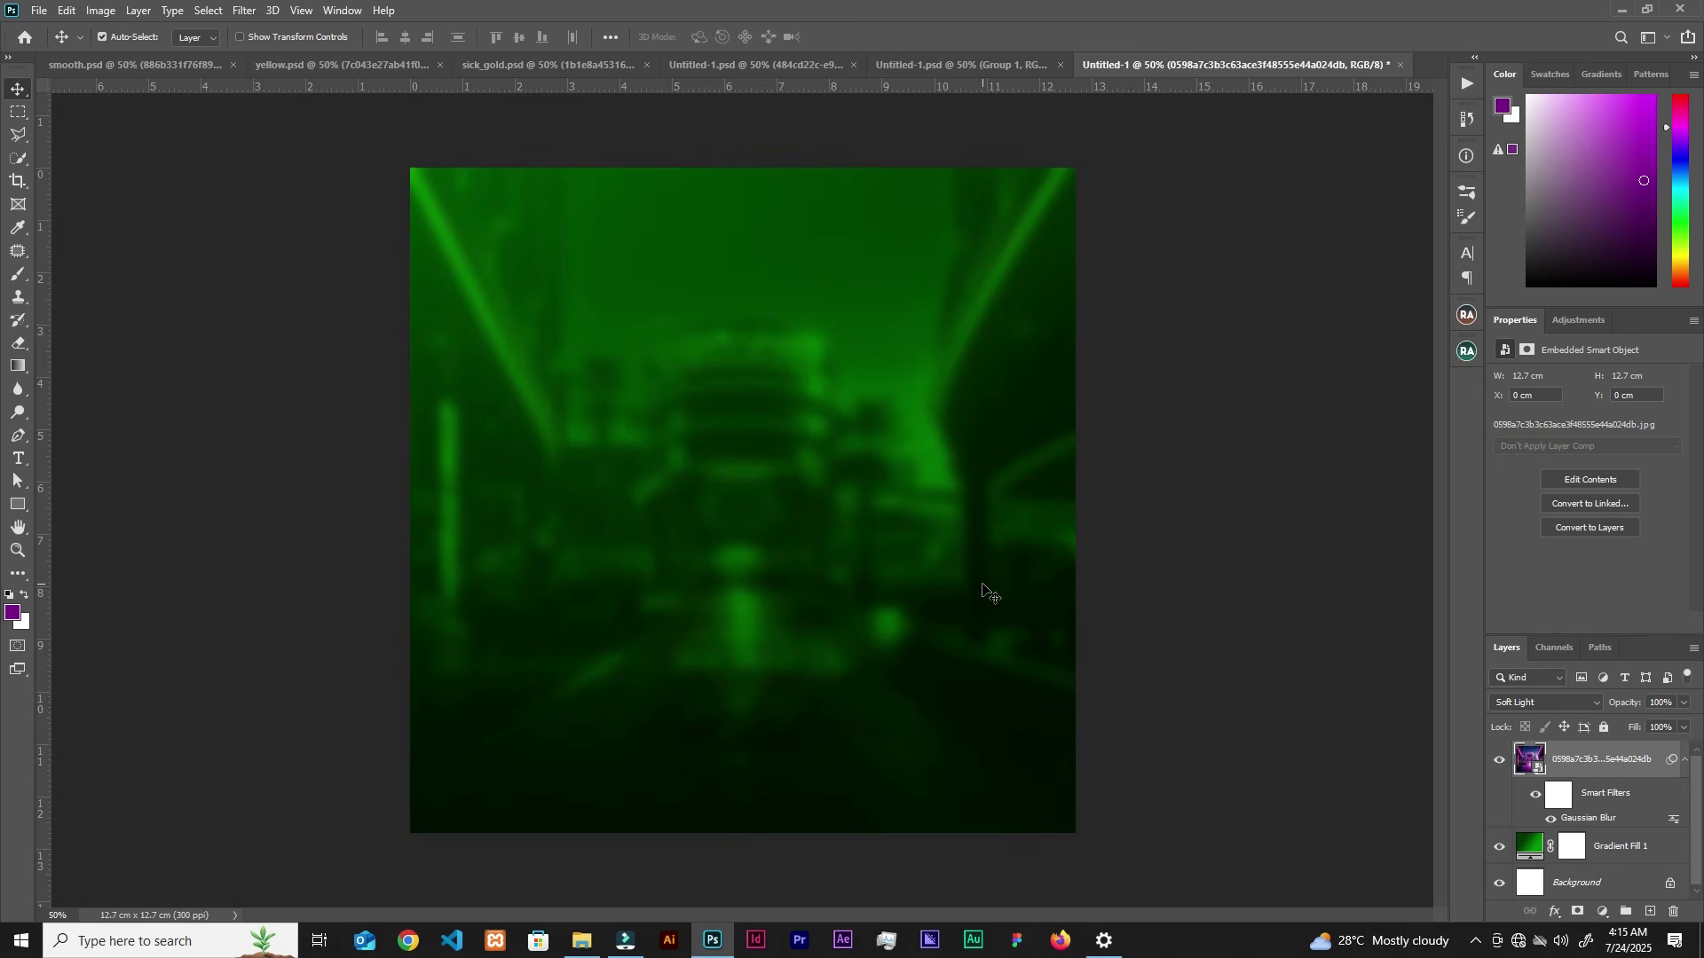
Step: Add a layer mask to the building image and brush black over it to hide its upper-left area
left_click(1577, 912)
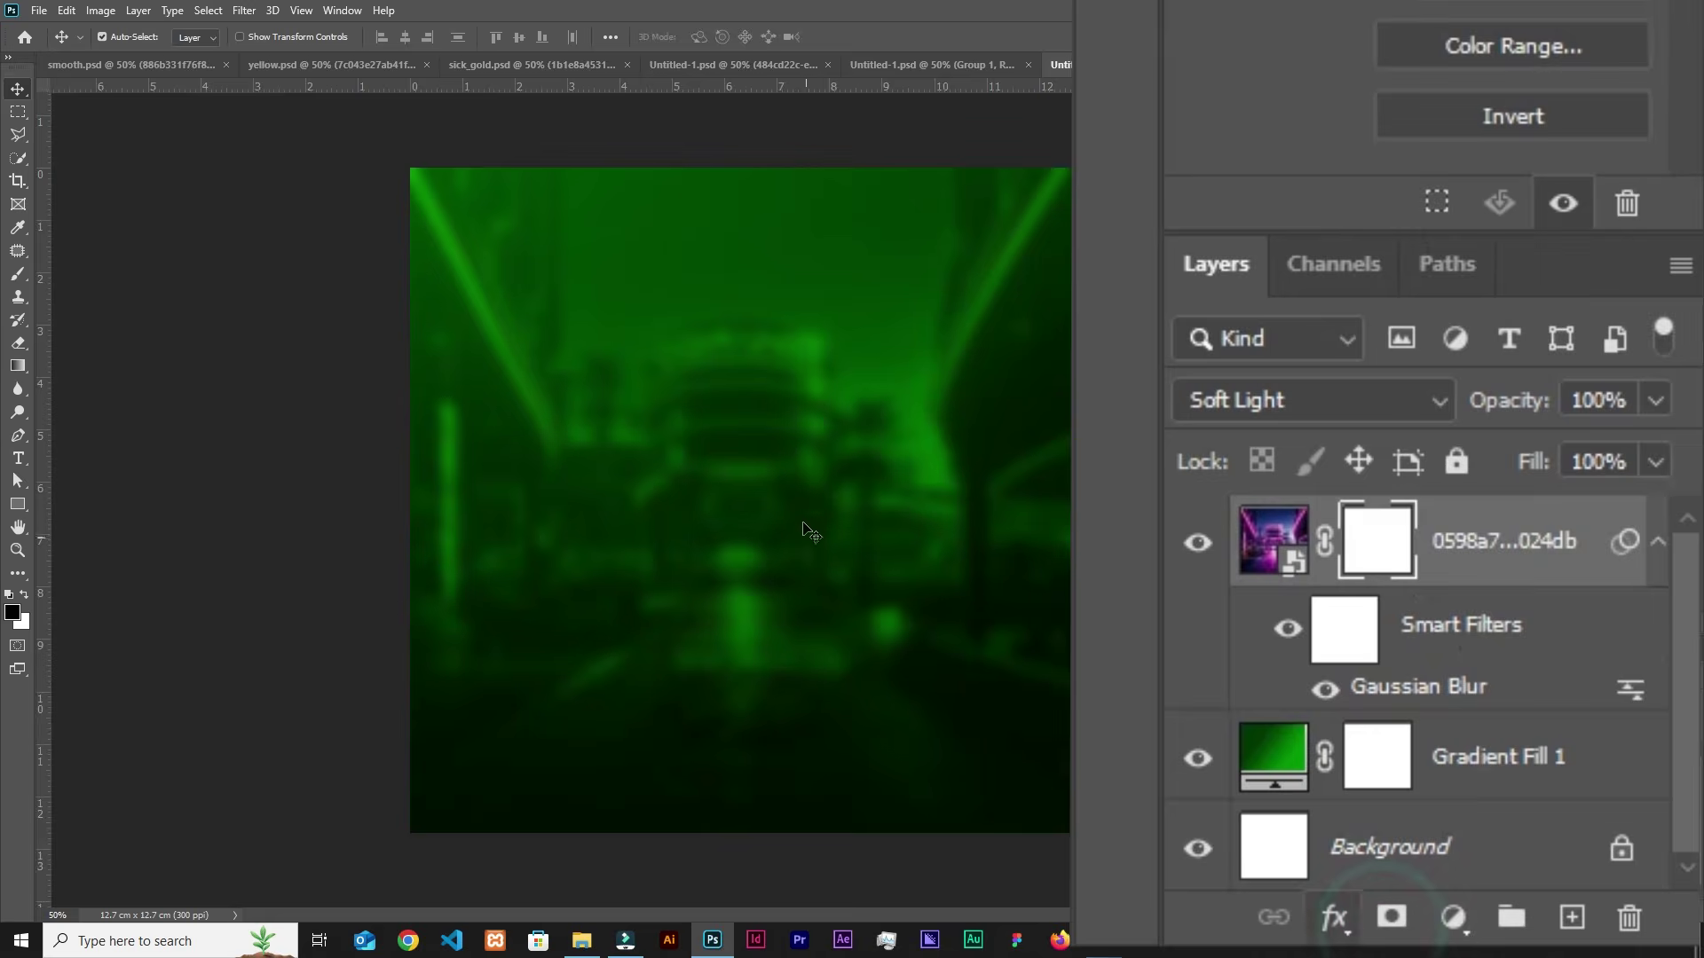
key("b")
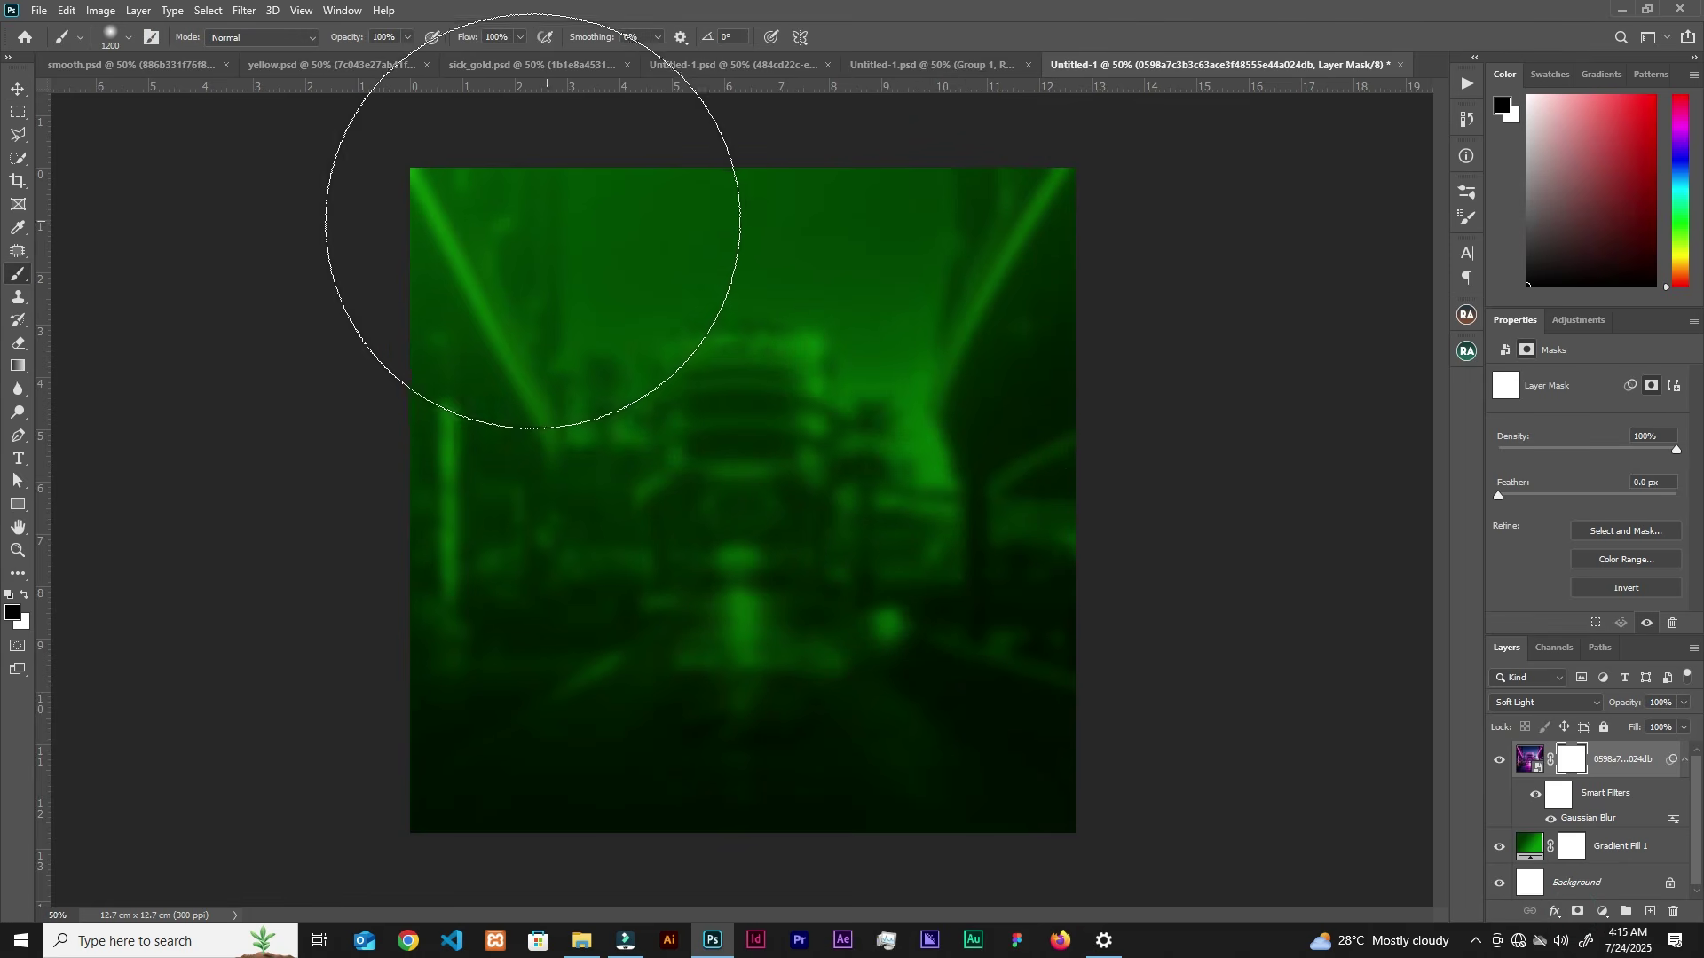
left_click_drag(798, 229, 629, 227)
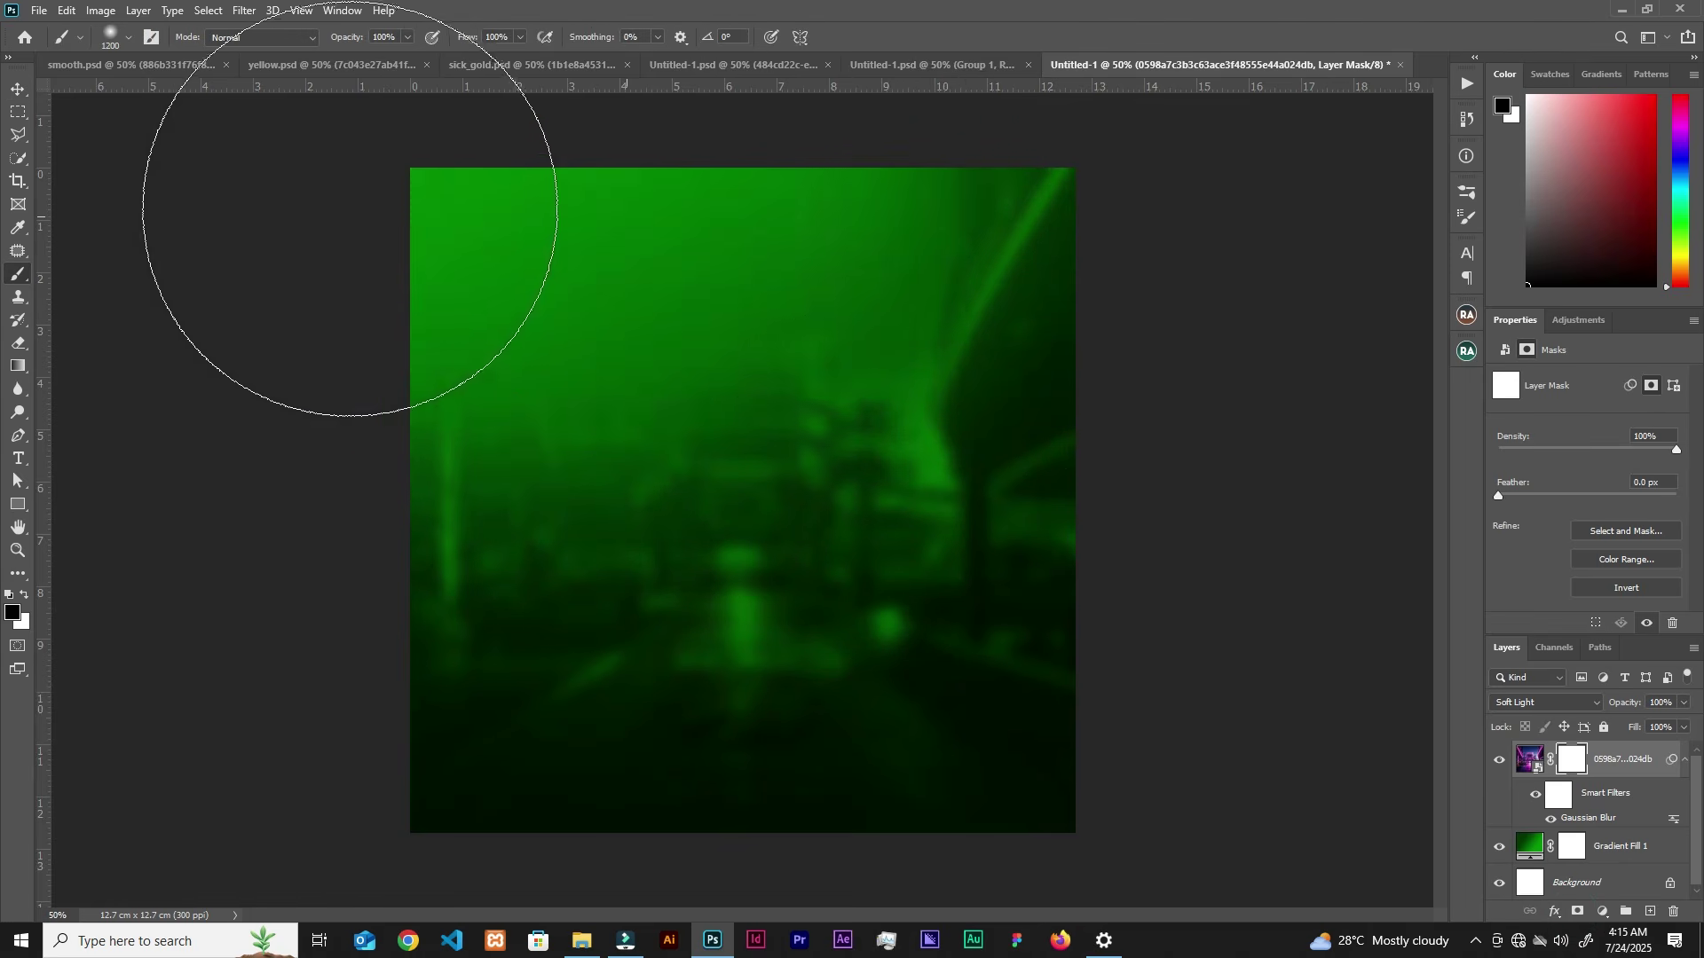
key("v")
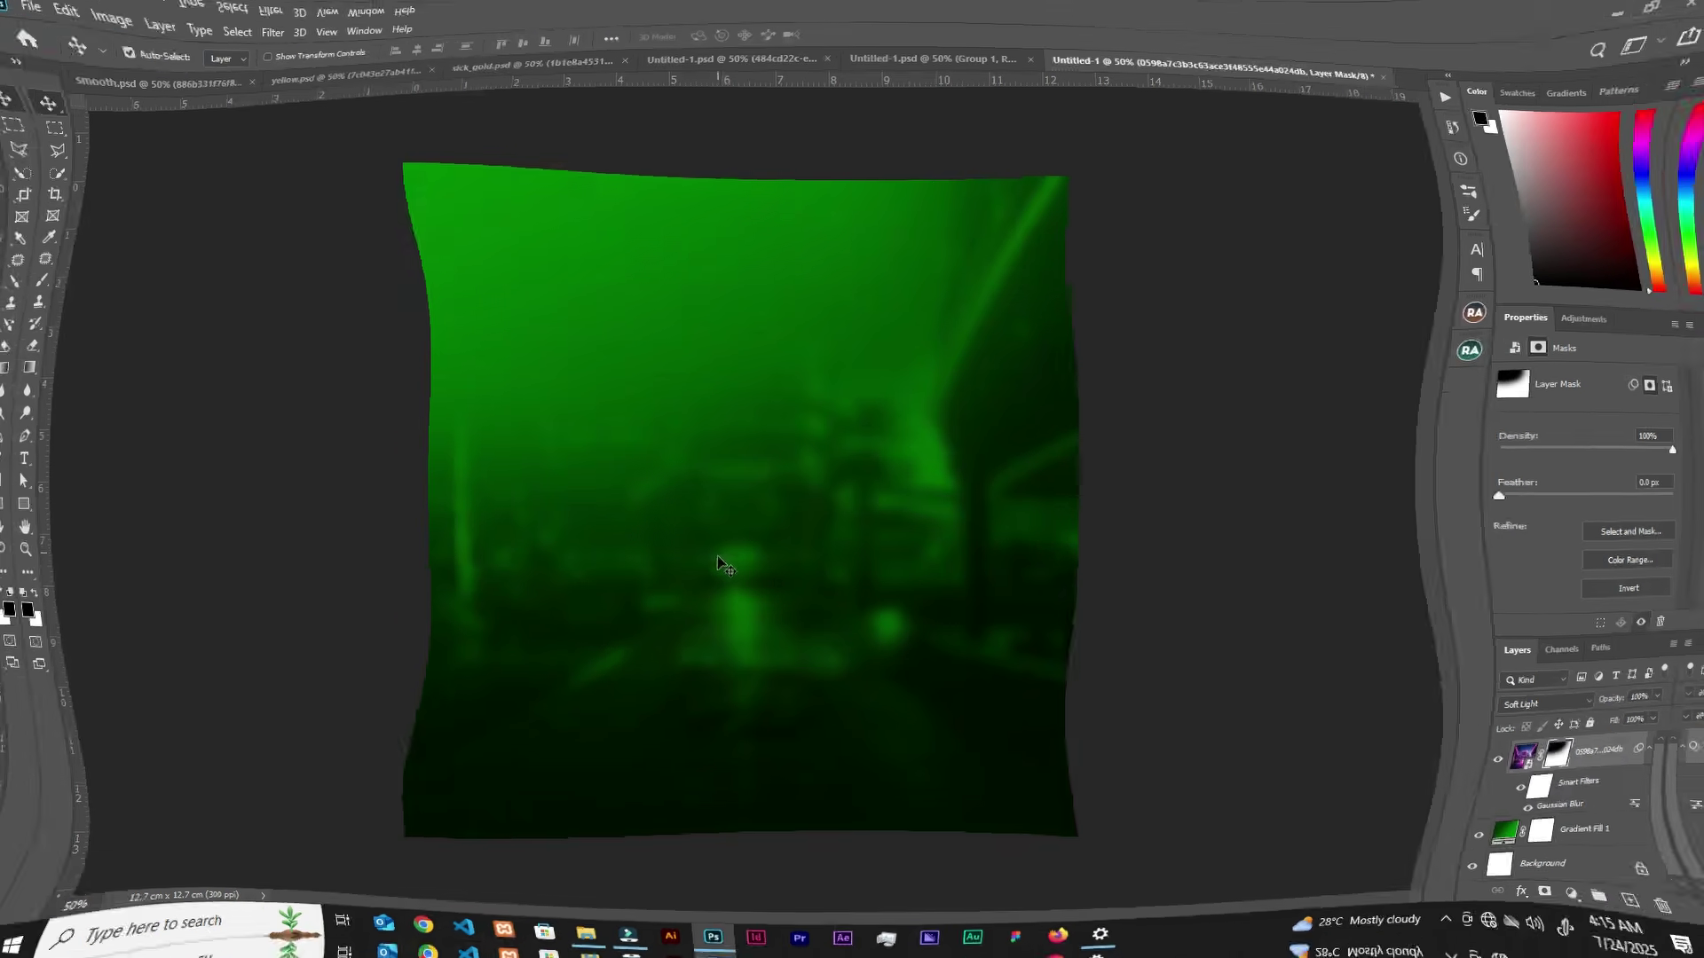
Step: Place the singing choir image from the stock folder toward the canvas's upper left and set its blend mode to Soft Light
left_click(582, 941)
left_click_drag(345, 213, 746, 563)
left_click_drag(683, 397, 636, 411)
left_click(850, 37)
left_click(1221, 398)
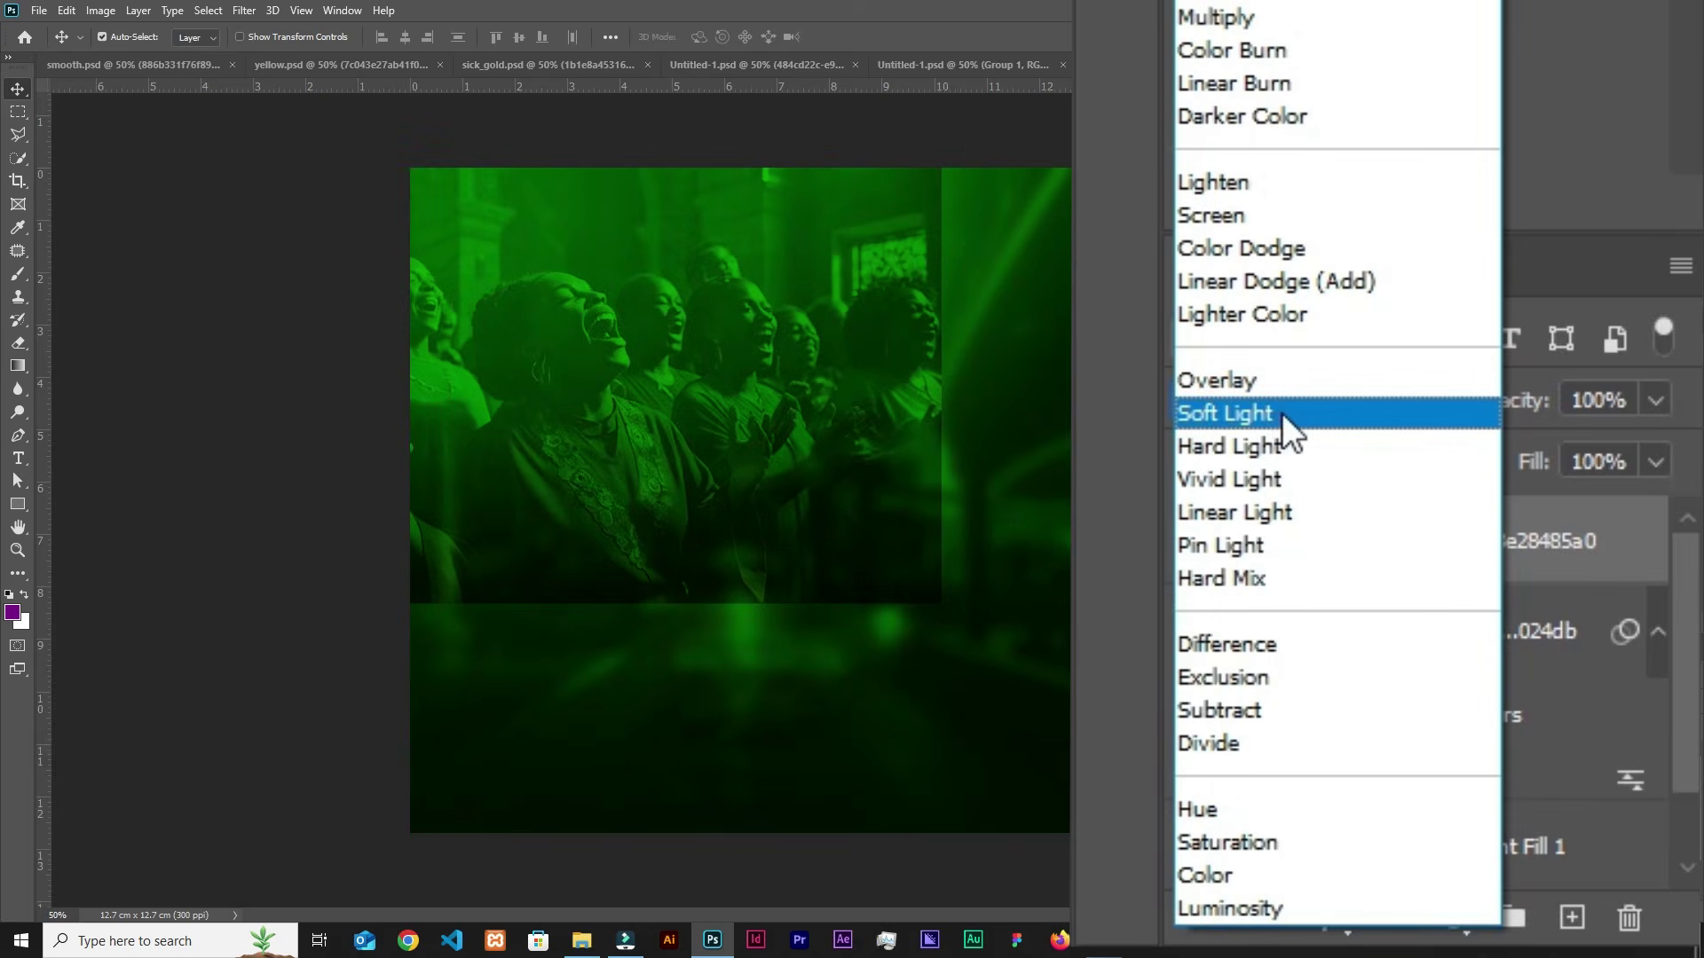
left_click(1283, 416)
Step: Mask the choir image, fade out its right and bottom edges with a soft black brush, and nudge it up slightly
left_click(1391, 917)
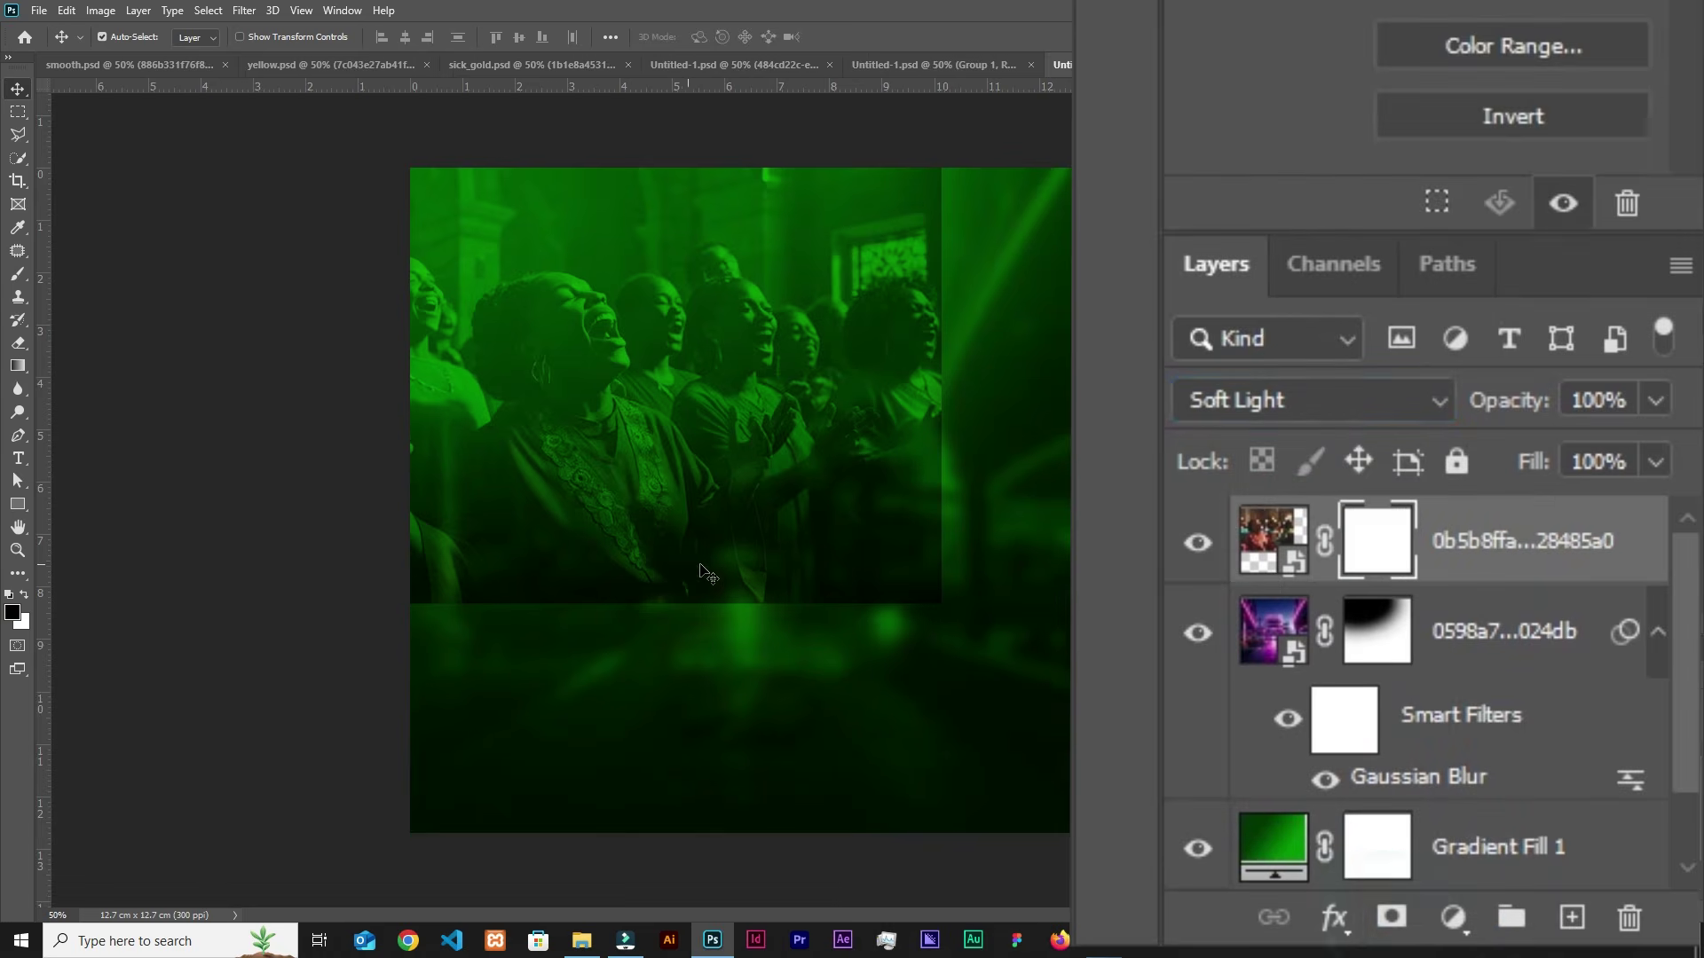
key("b")
left_click_drag(1011, 231, 1034, 284)
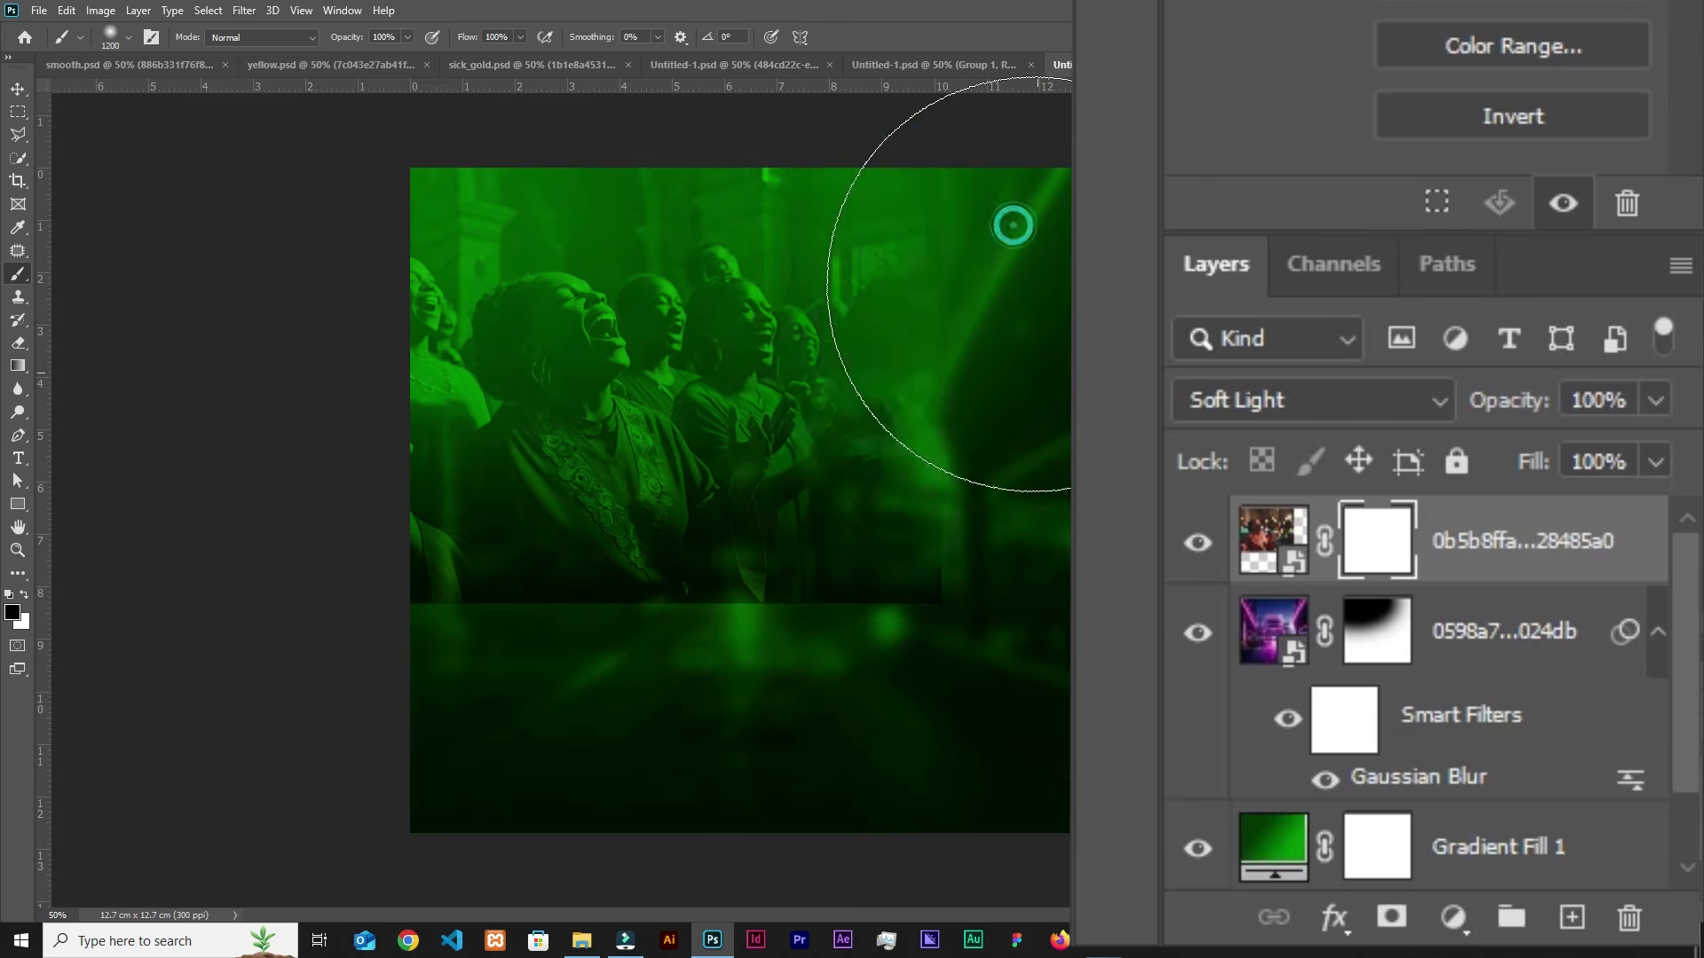
mouse_move(327, 770)
left_mouse_down()
mouse_move(1046, 627)
mouse_move(920, 722)
mouse_move(258, 647)
mouse_move(1145, 335)
left_mouse_up()
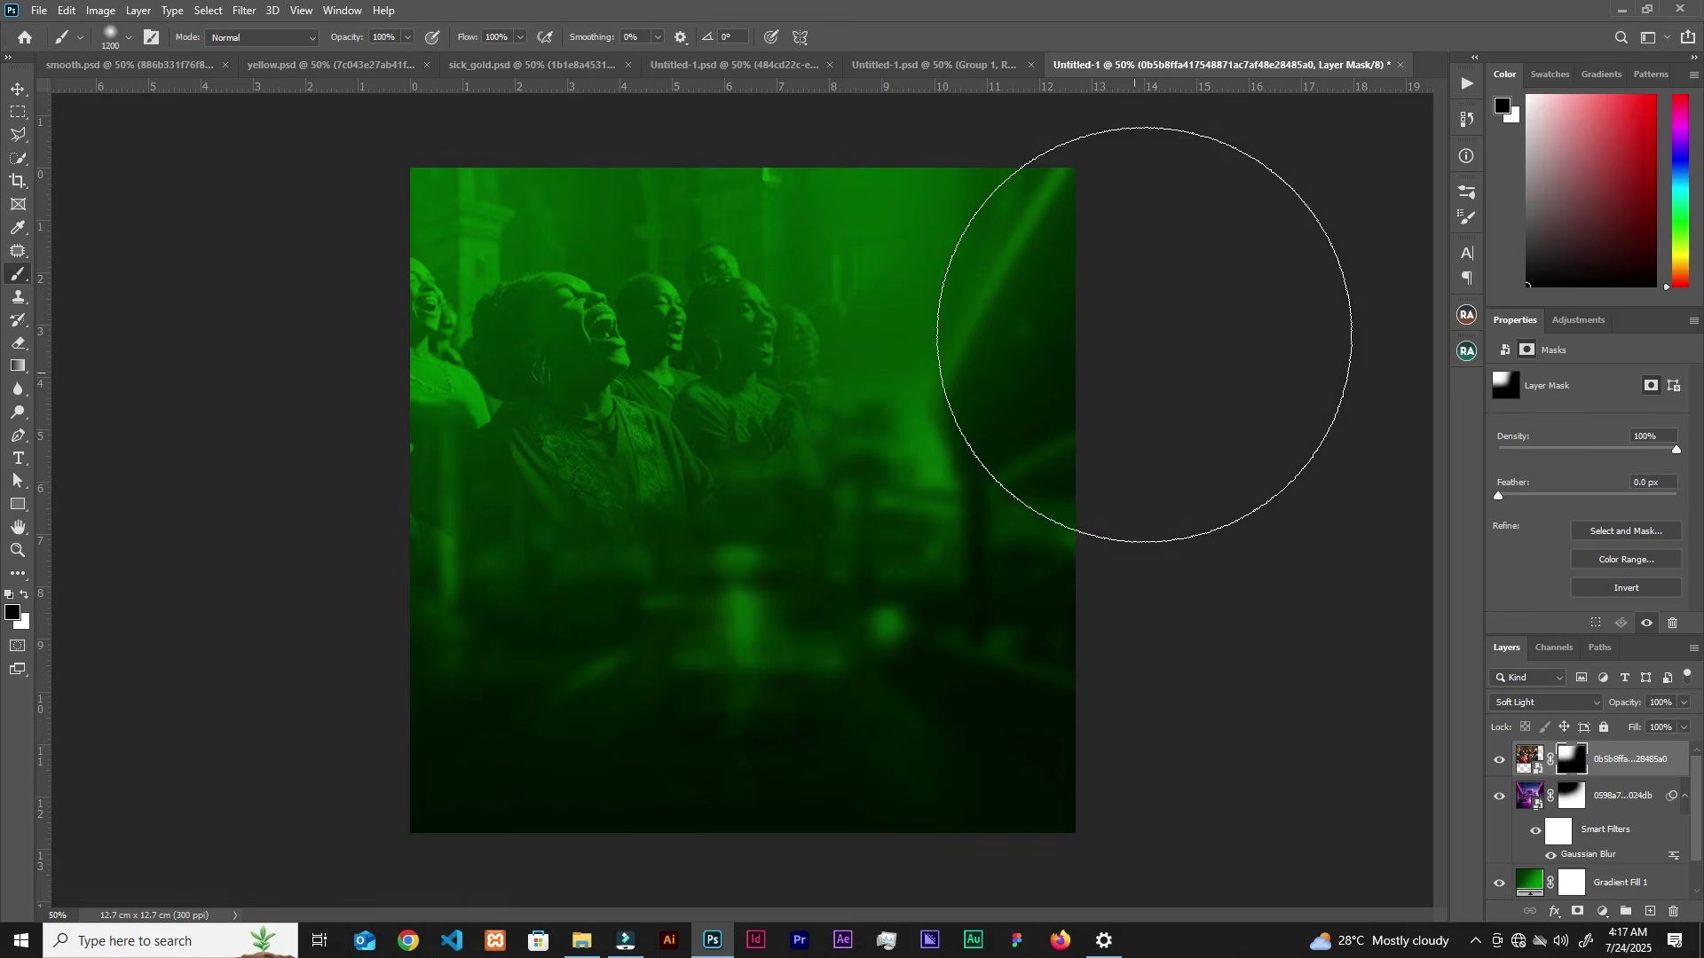
key("v")
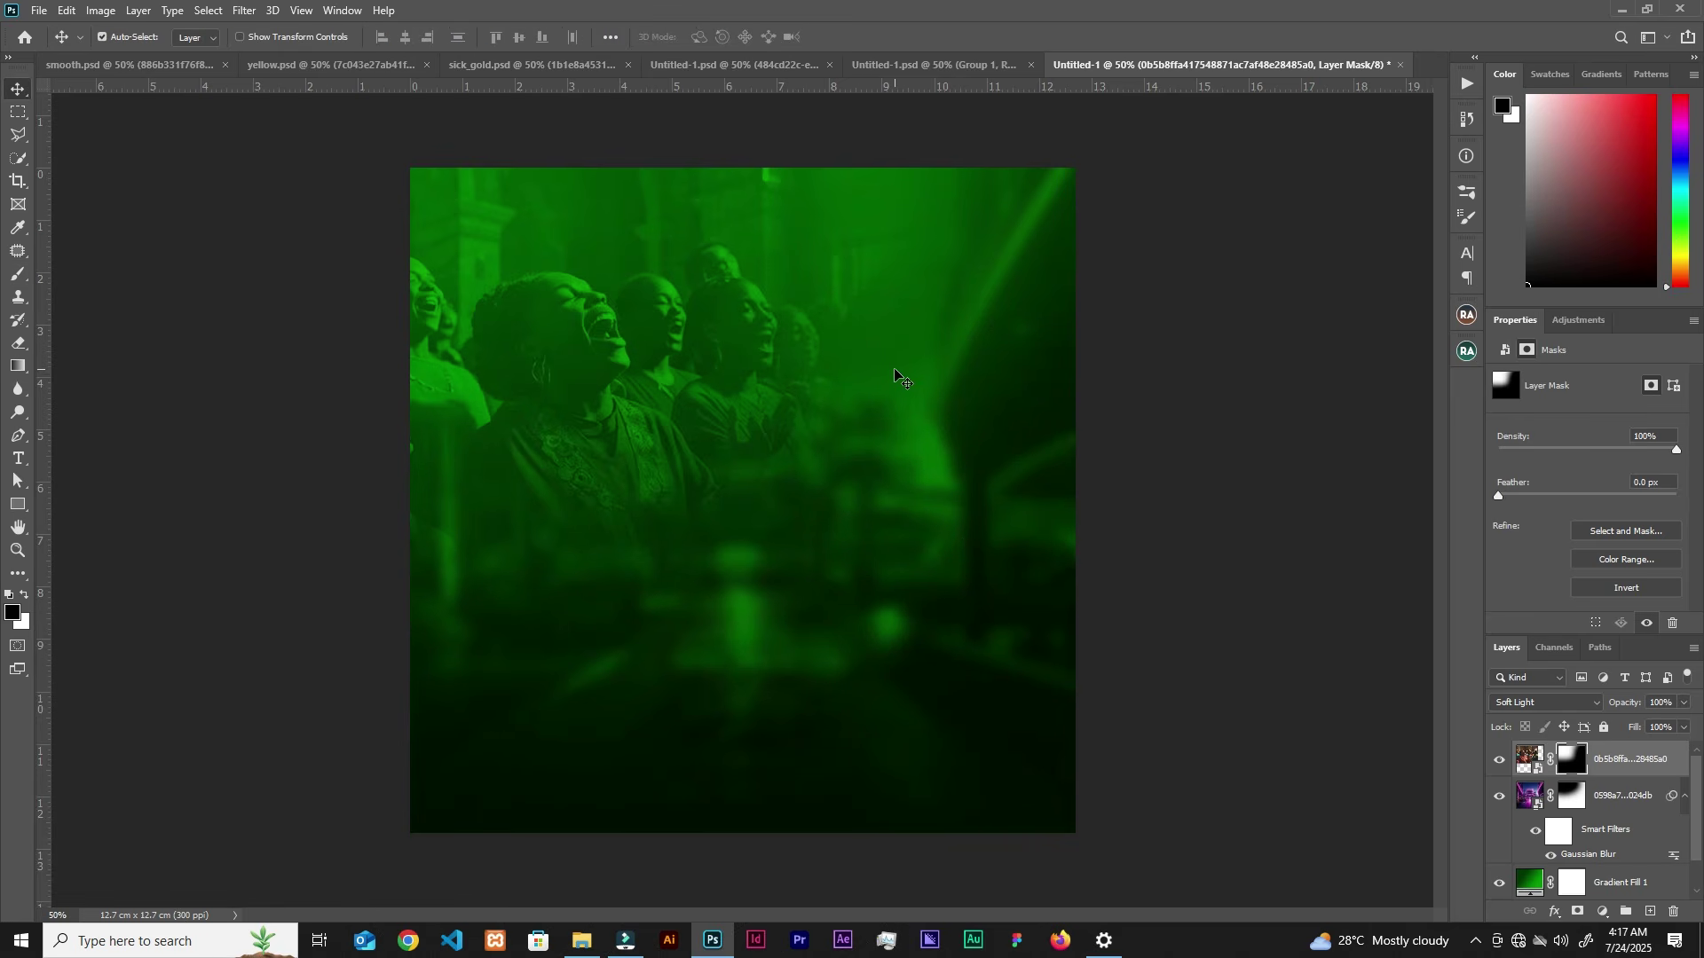
left_click_drag(593, 451, 593, 439)
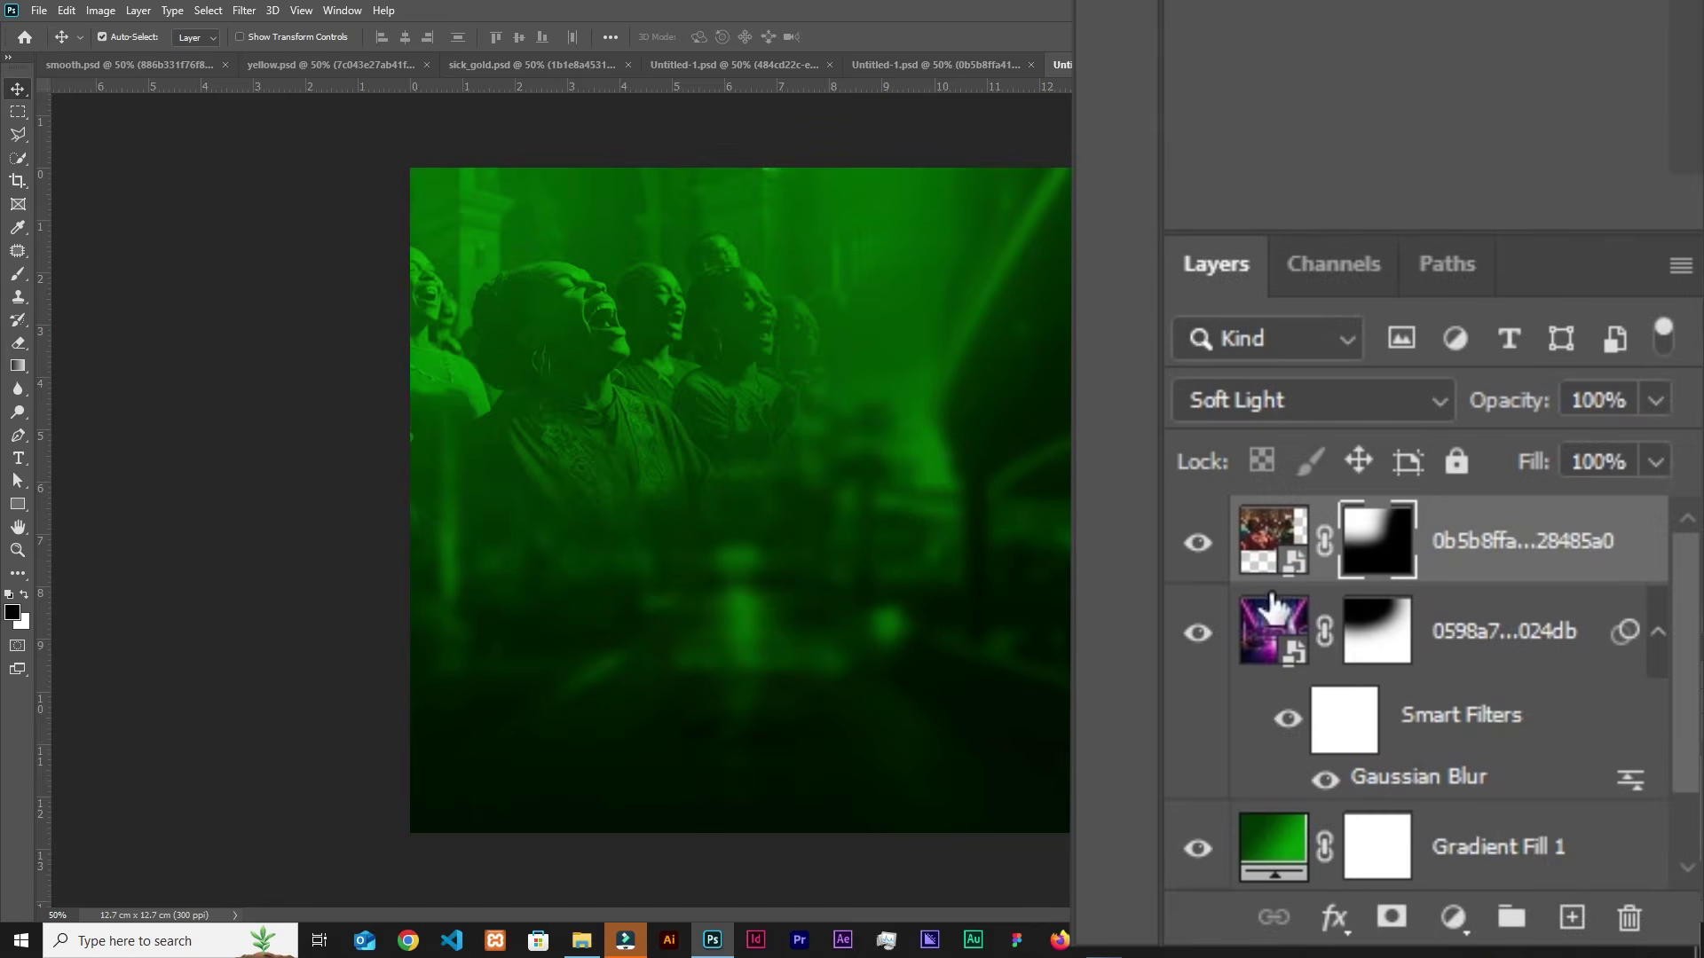
Step: Add a new empty layer above the choir image and set its blend mode to Linear Dodge (Add)
left_click(1567, 915)
left_click(1284, 399)
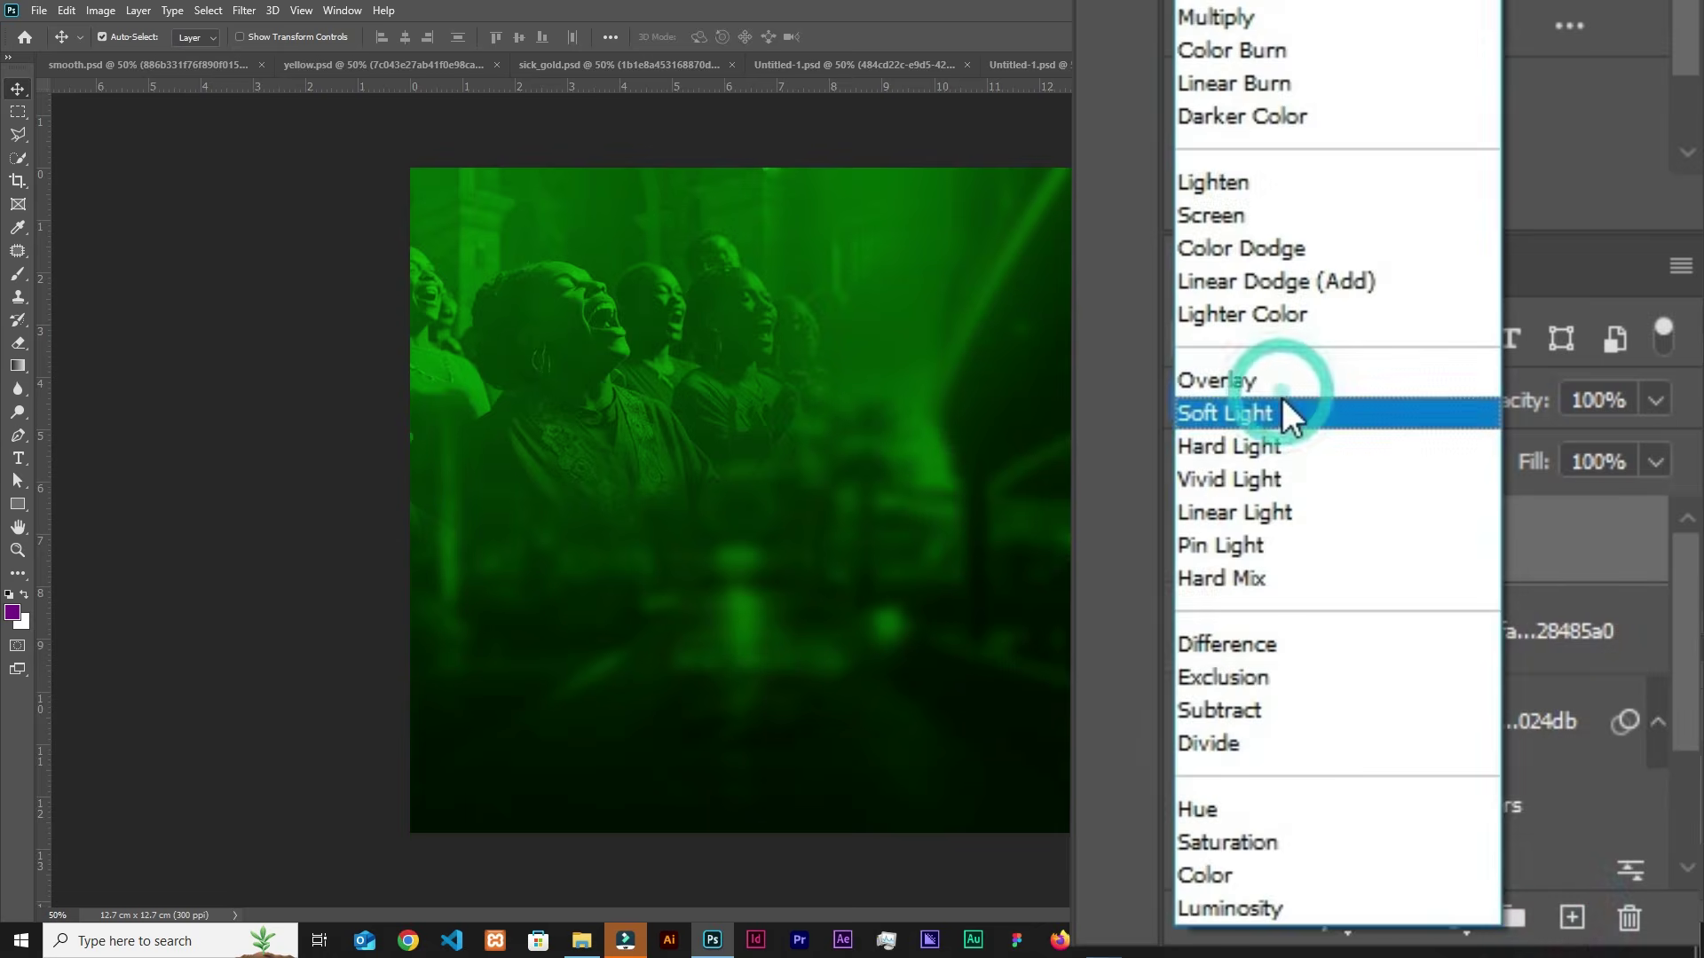
left_click(1388, 281)
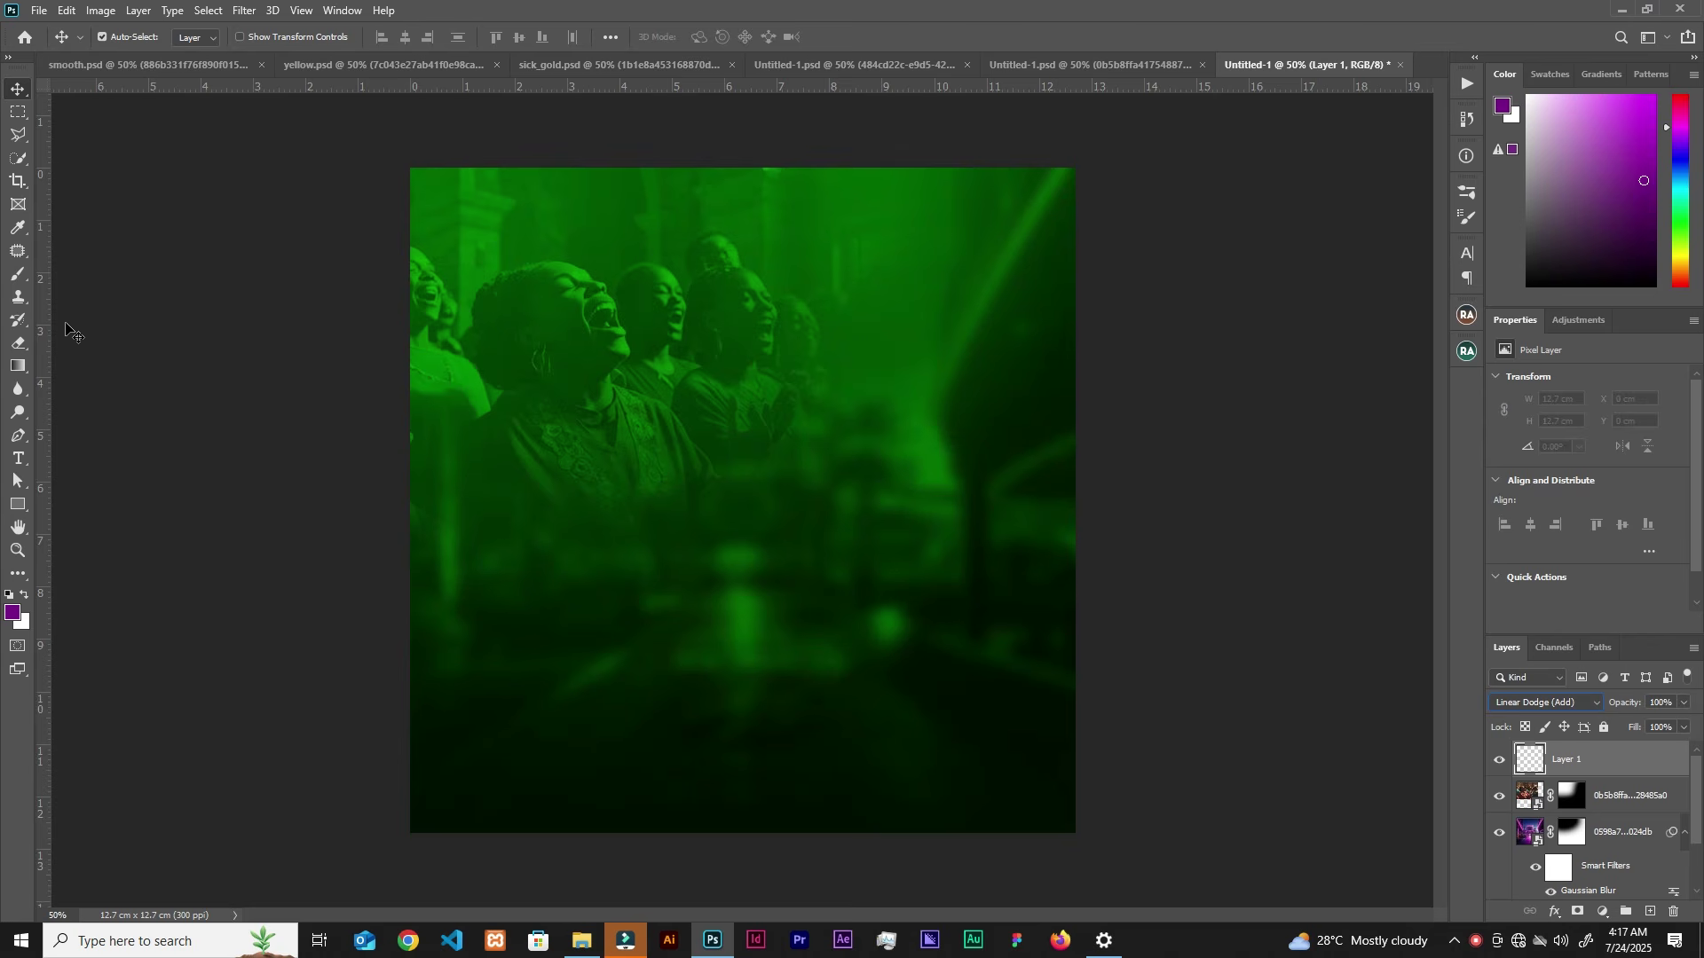
Step: Sample a dark green from the canvas and paint a soft glow over the upper-left area with the brush enlarged to 1600 px
left_click(18, 276)
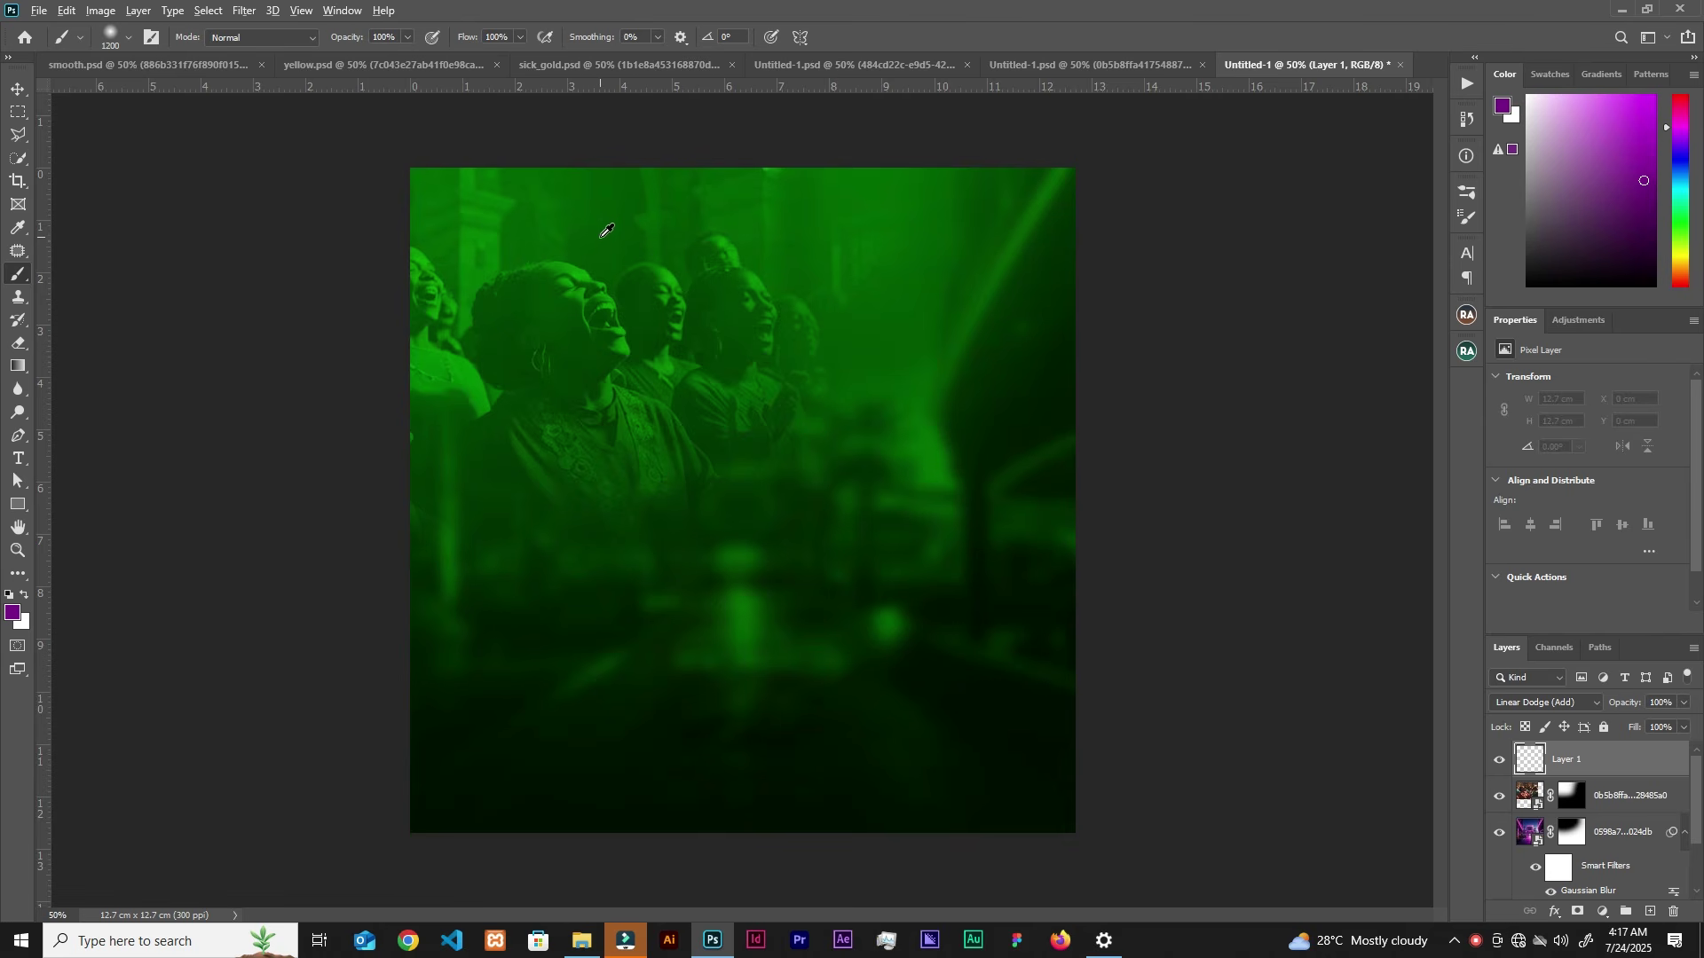
left_click(624, 217, "alt")
left_click(557, 297)
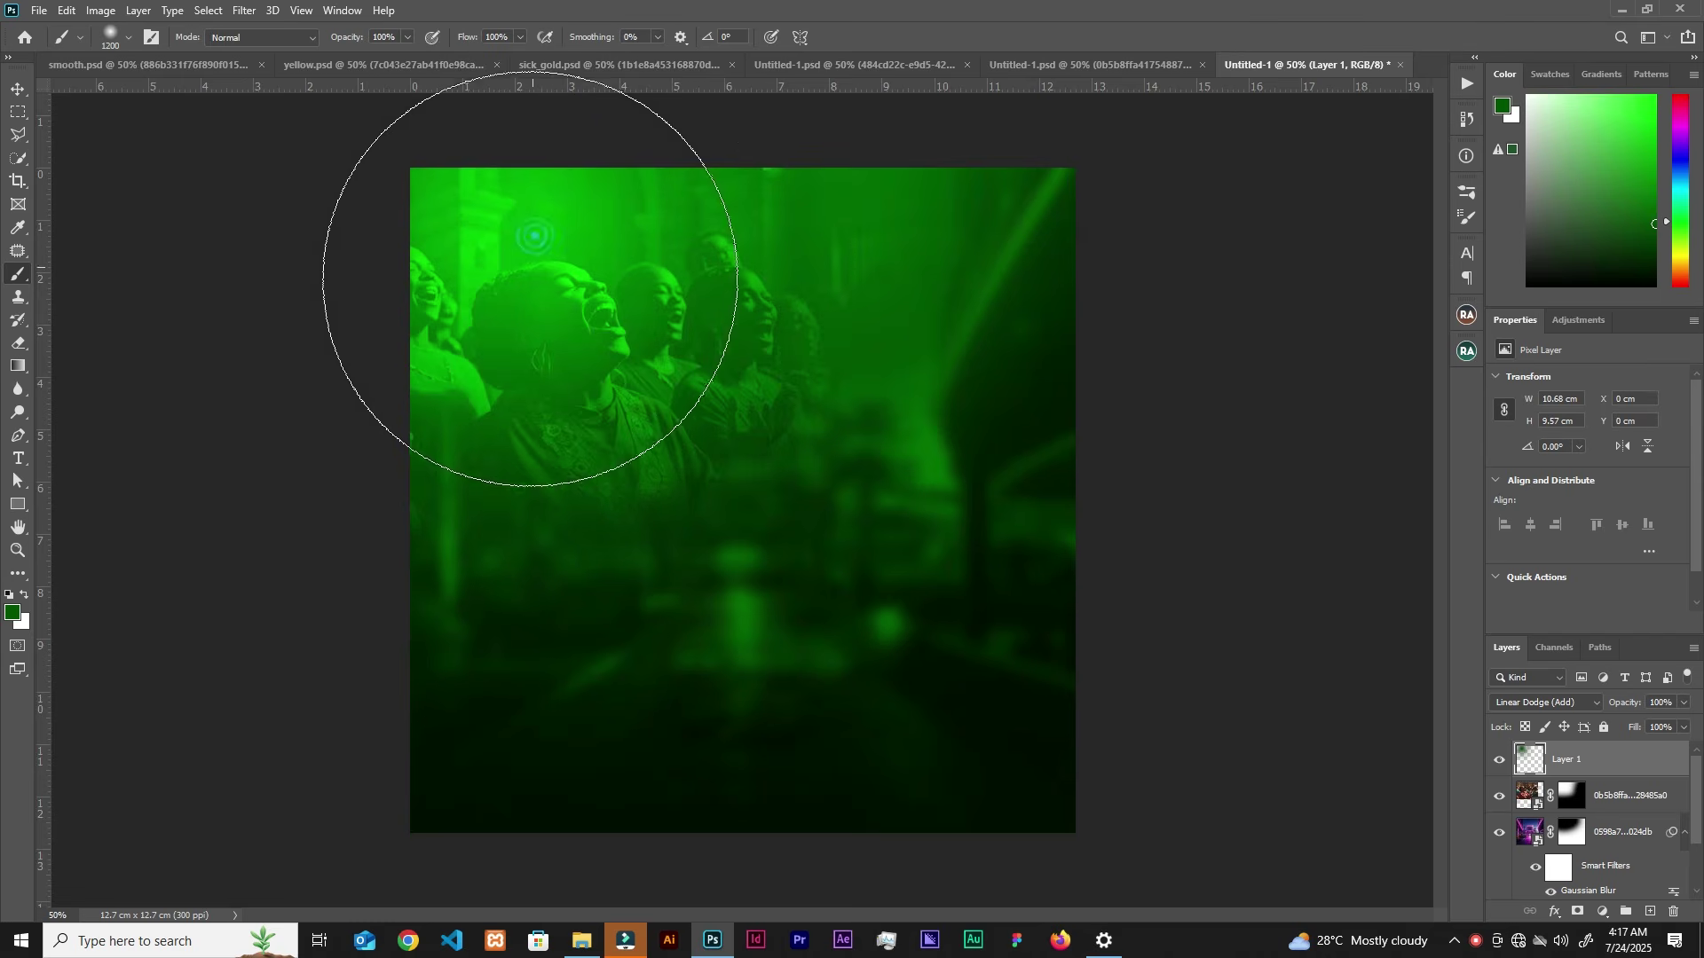
key("ctrl+z")
key("bracketright")
key("bracketright")
key("bracketright")
key("bracketright")
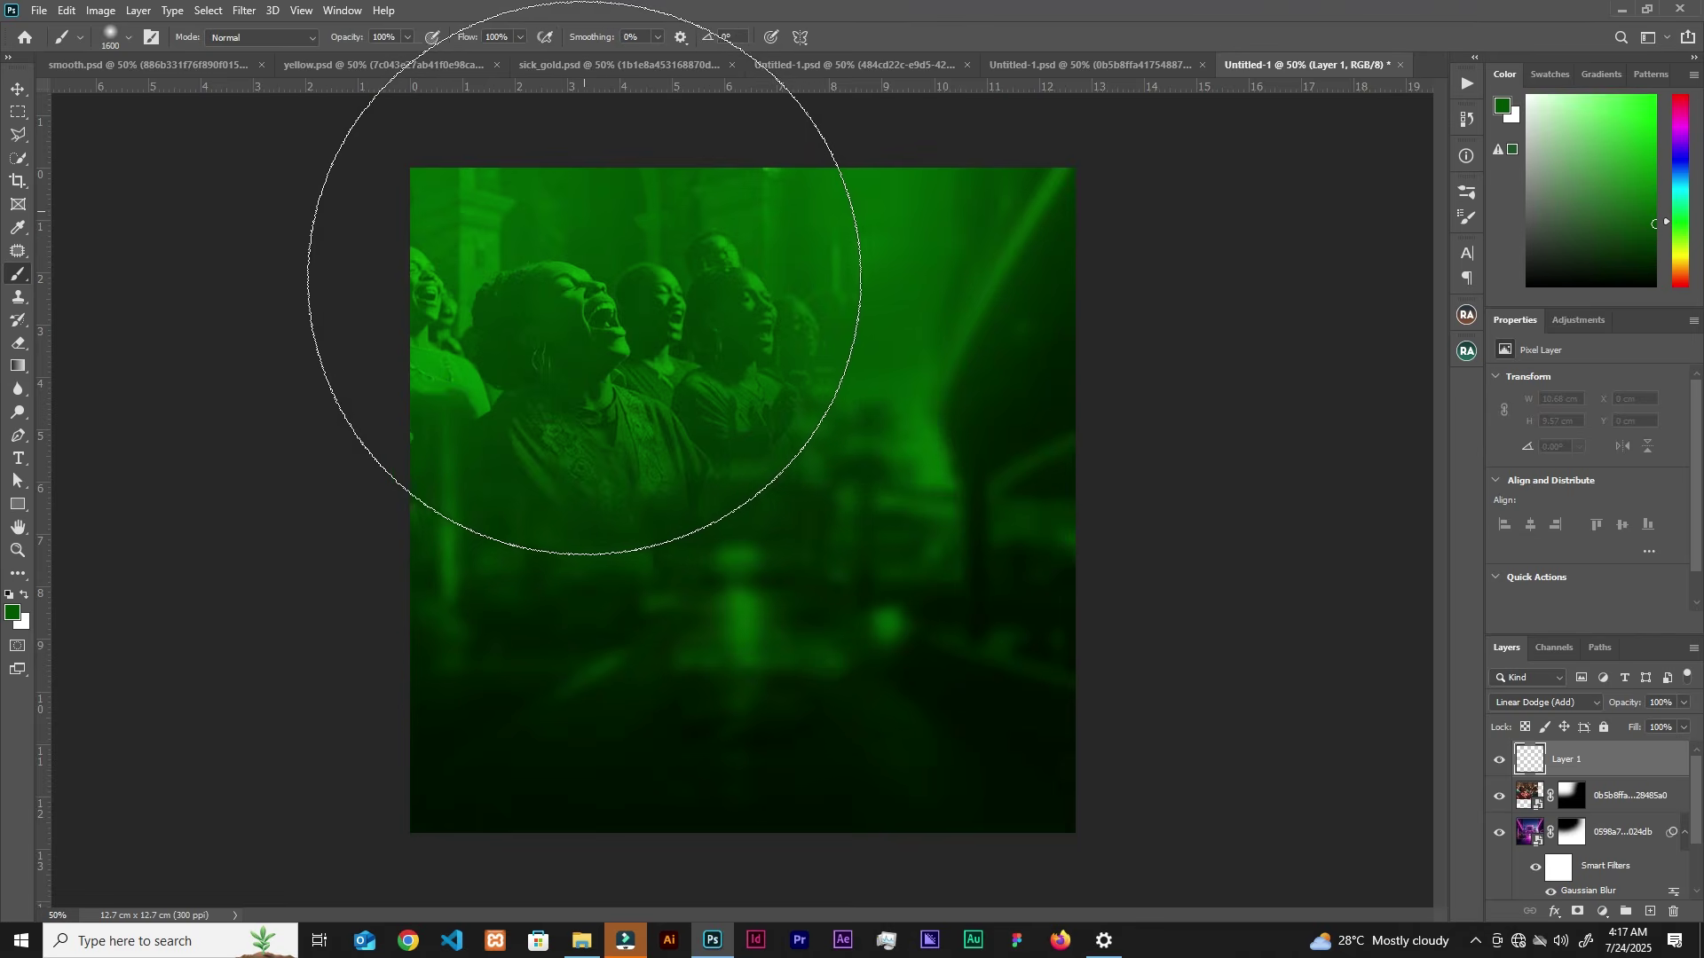
left_click(588, 277)
left_click(537, 277)
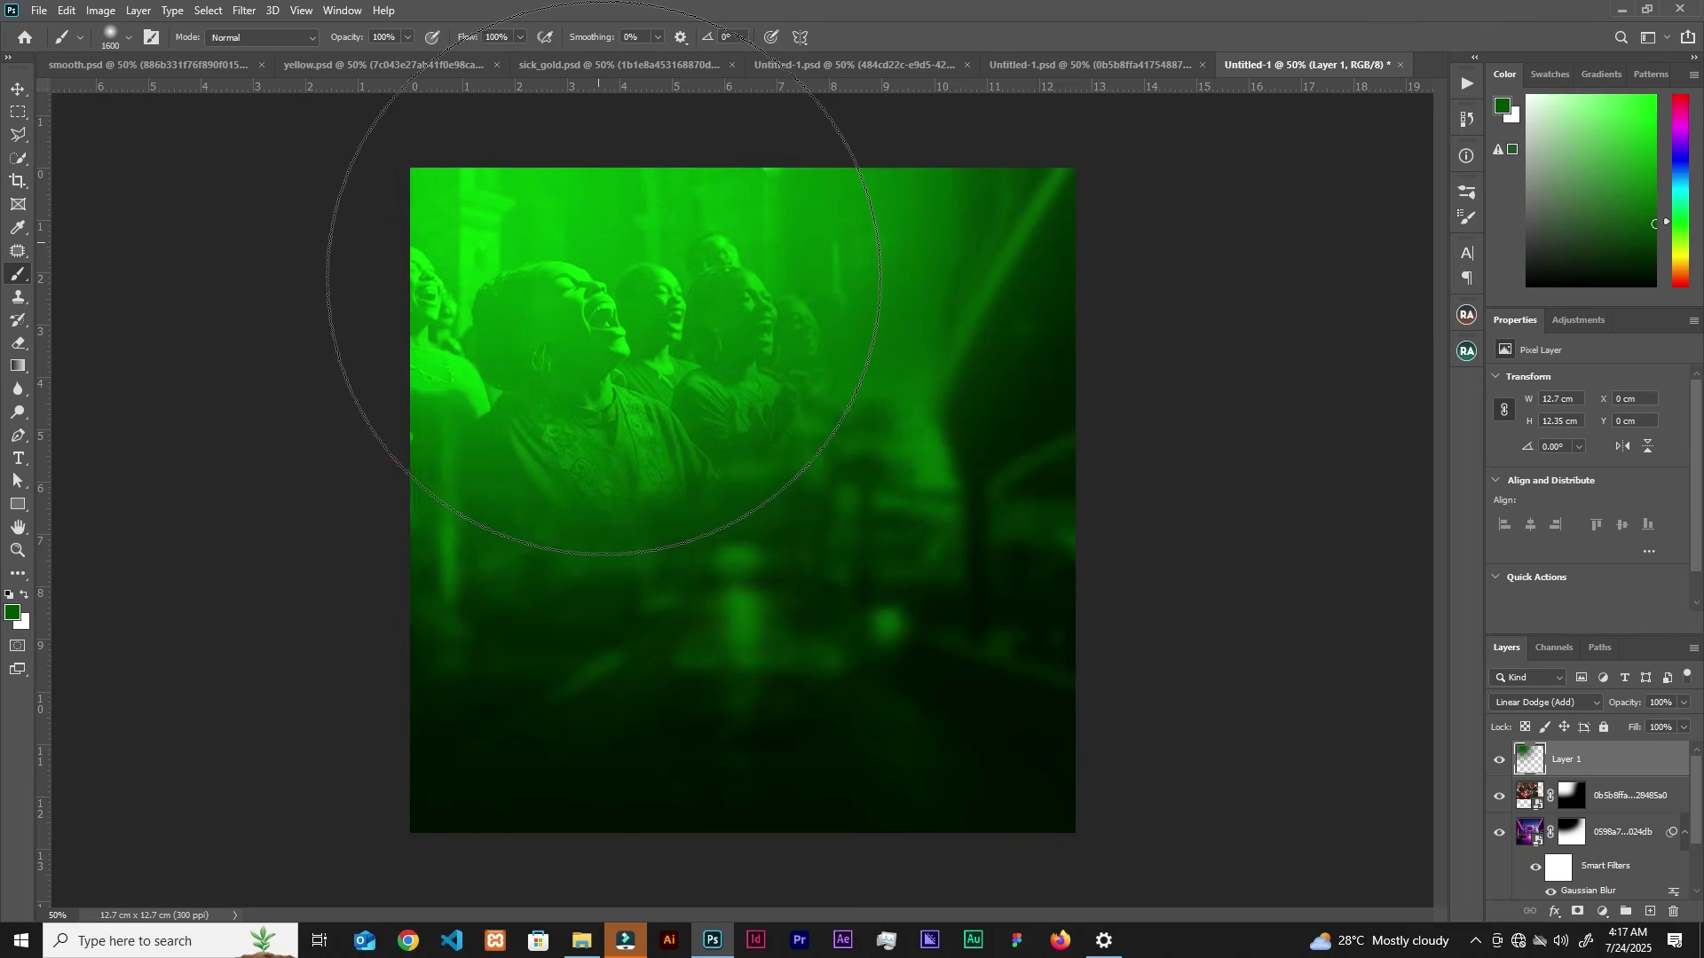
Step: Show the hidden Group 1 above the glow layer
key("v")
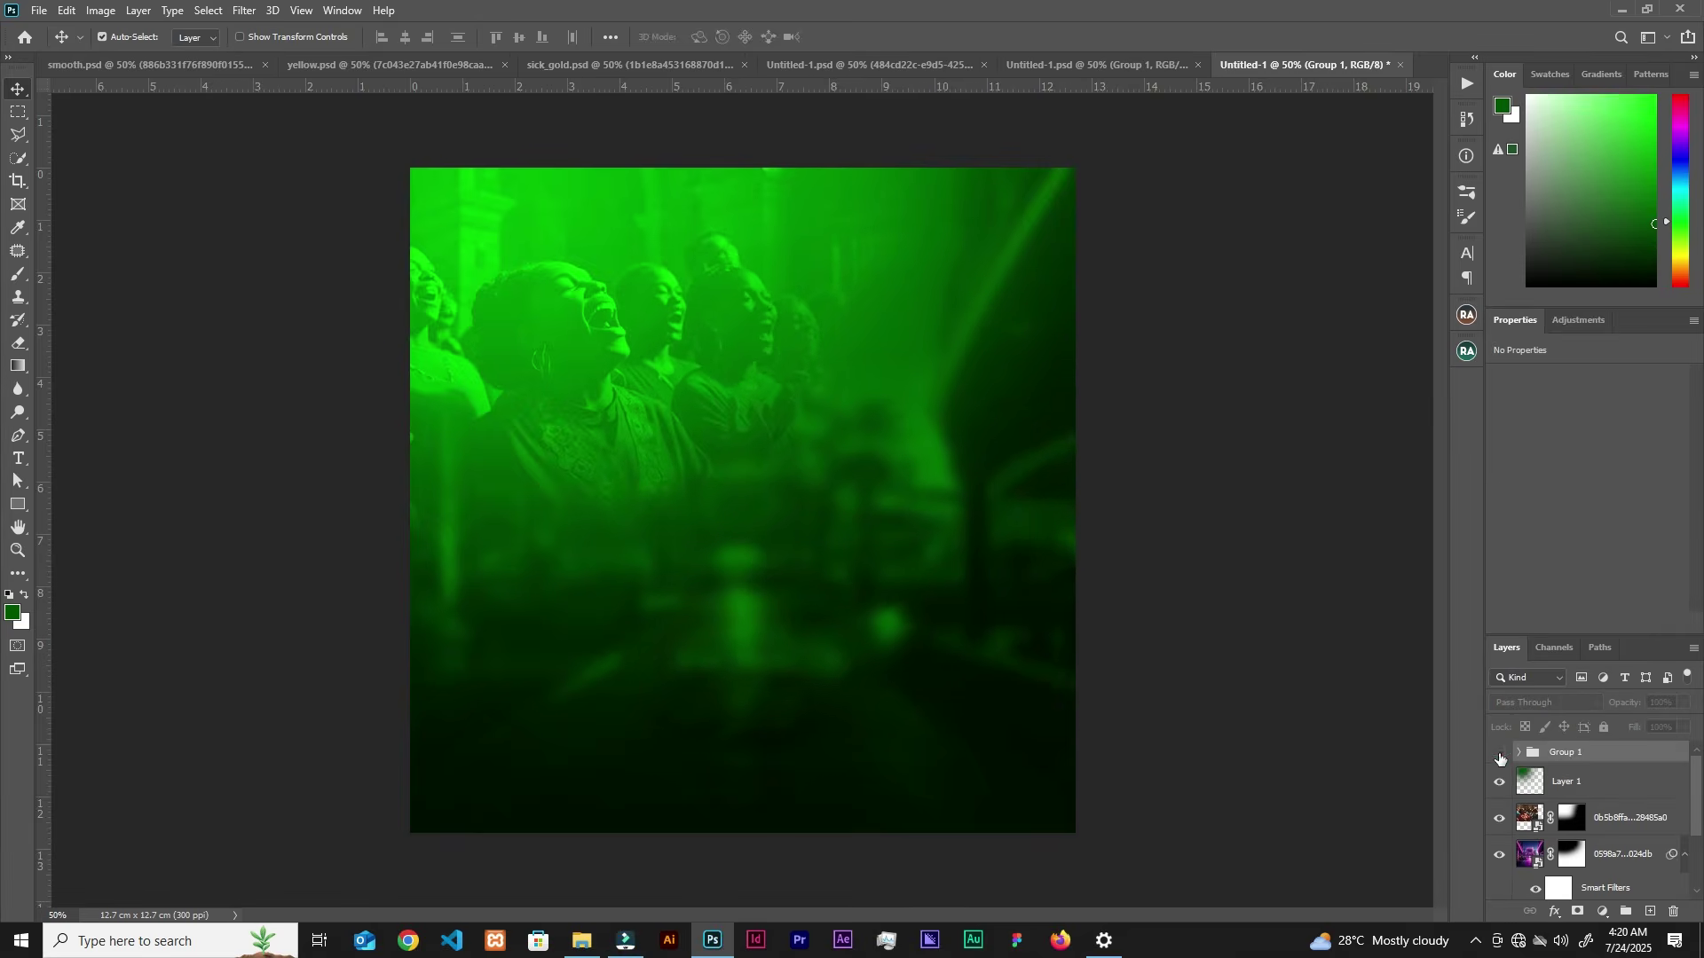
left_click(1500, 754)
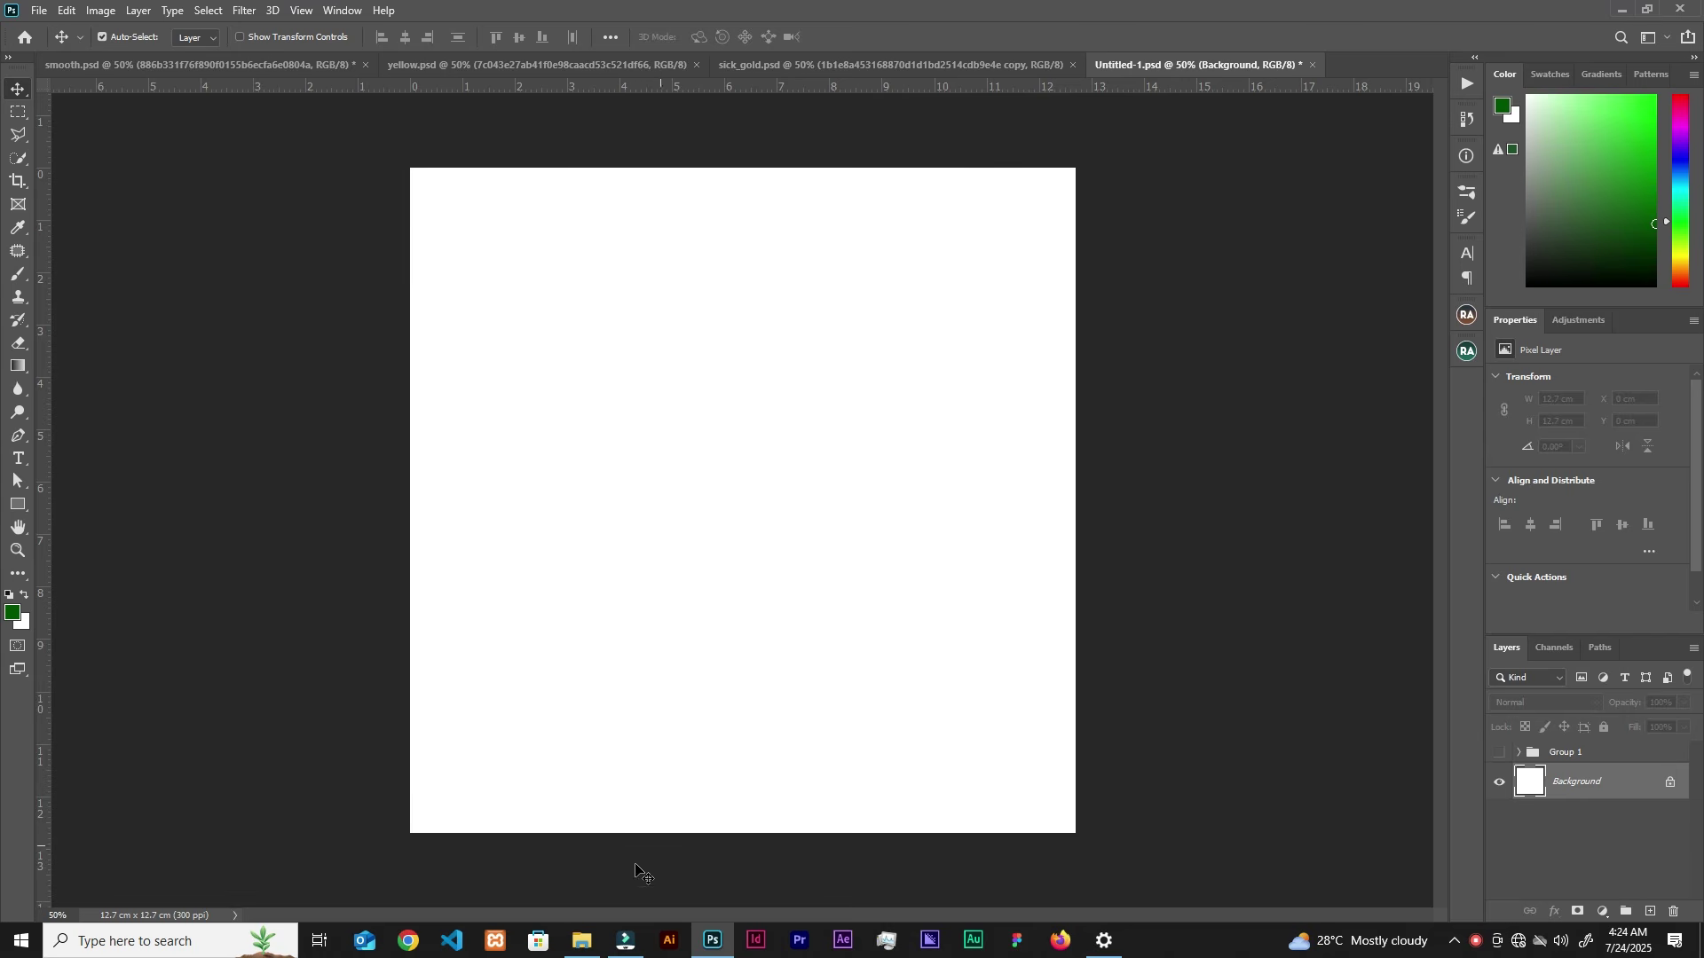
Step: Preview the neon circle, red ring and golden stage images in the stock folder as candidates for the blank canvas
left_click(583, 941)
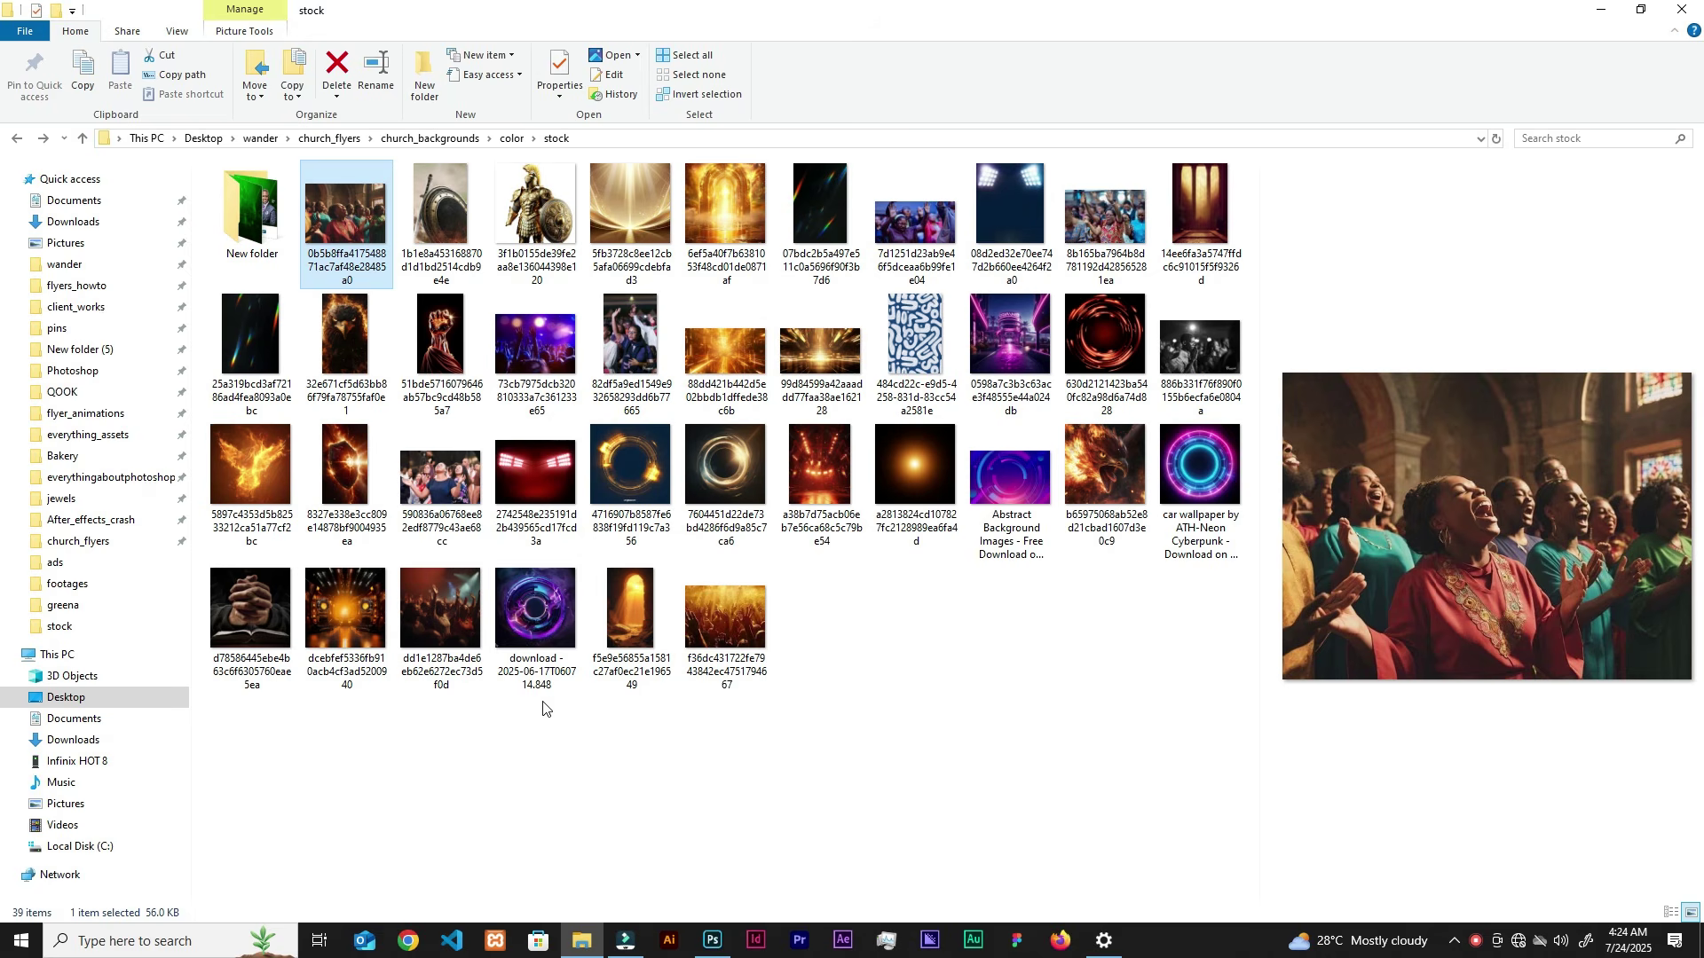
left_click(544, 655)
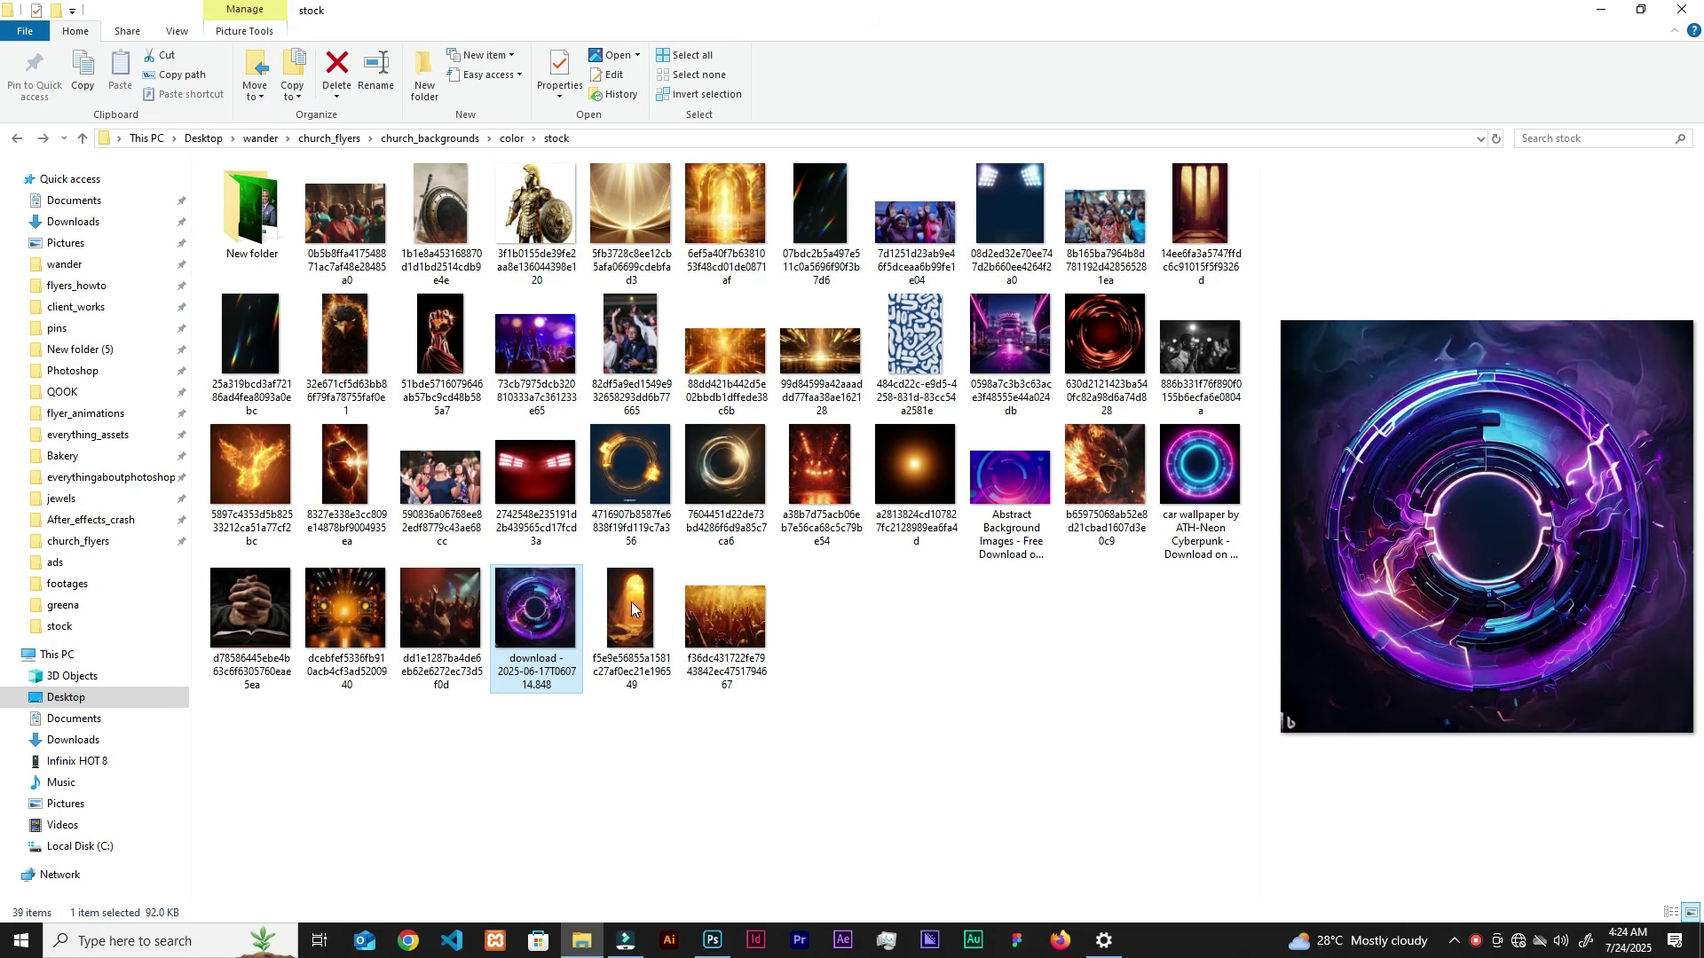
left_click(1200, 466)
left_click(1011, 480)
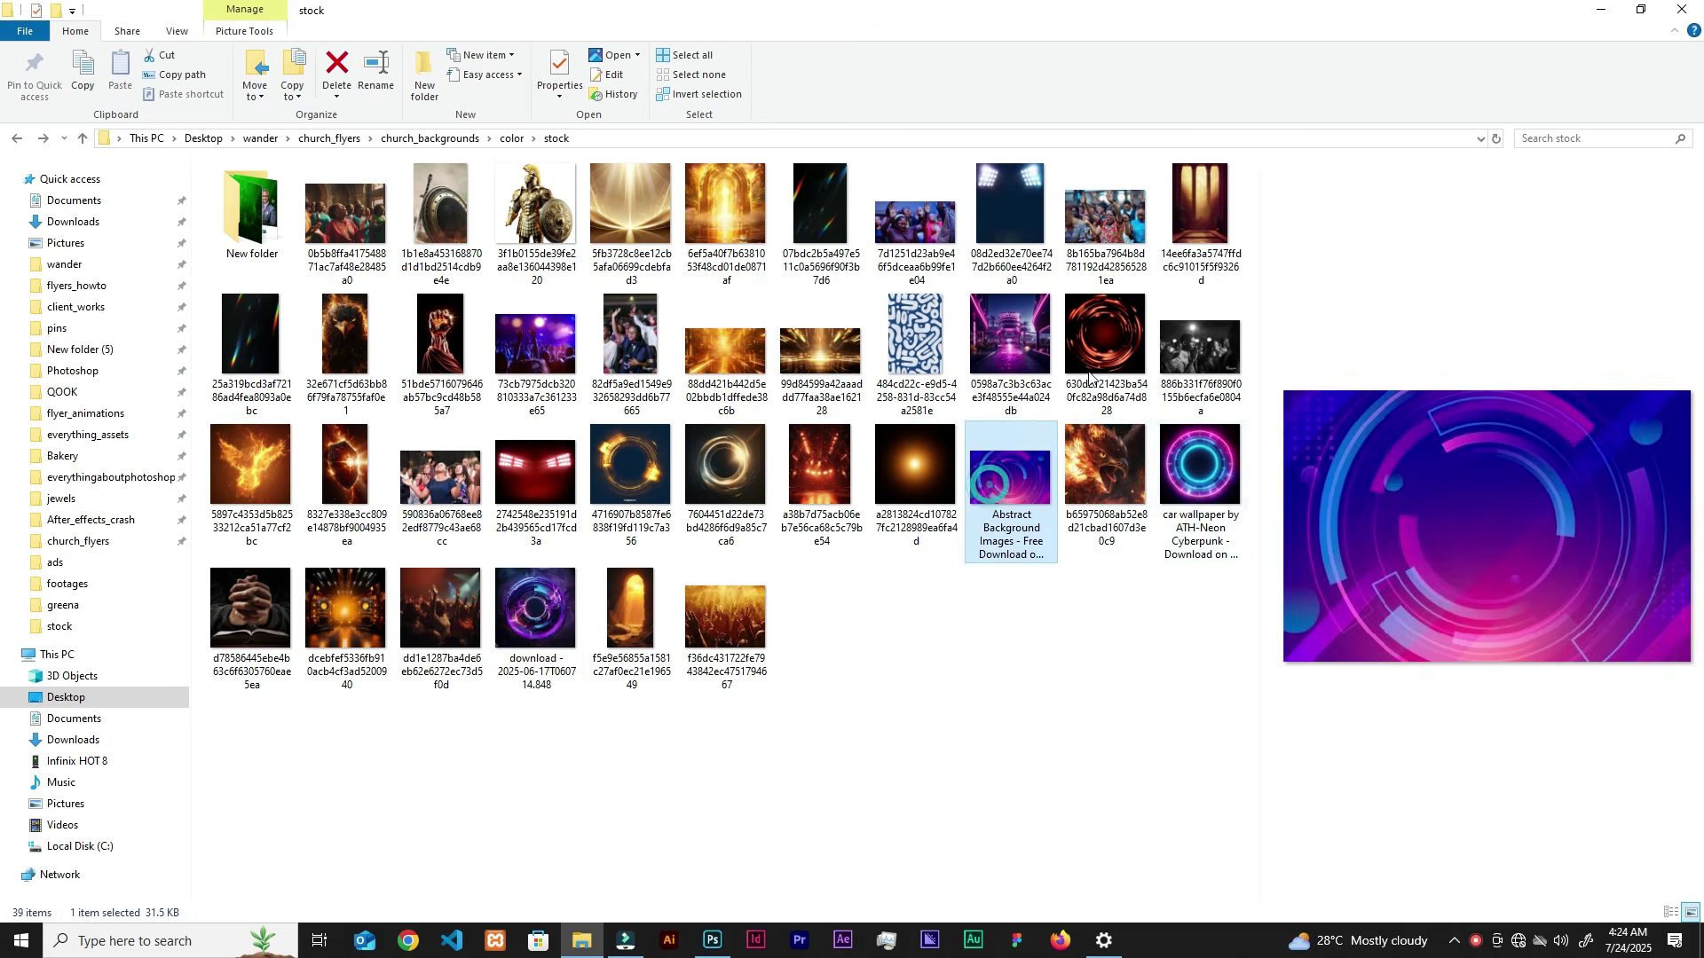
left_click(1093, 373)
left_click(807, 346)
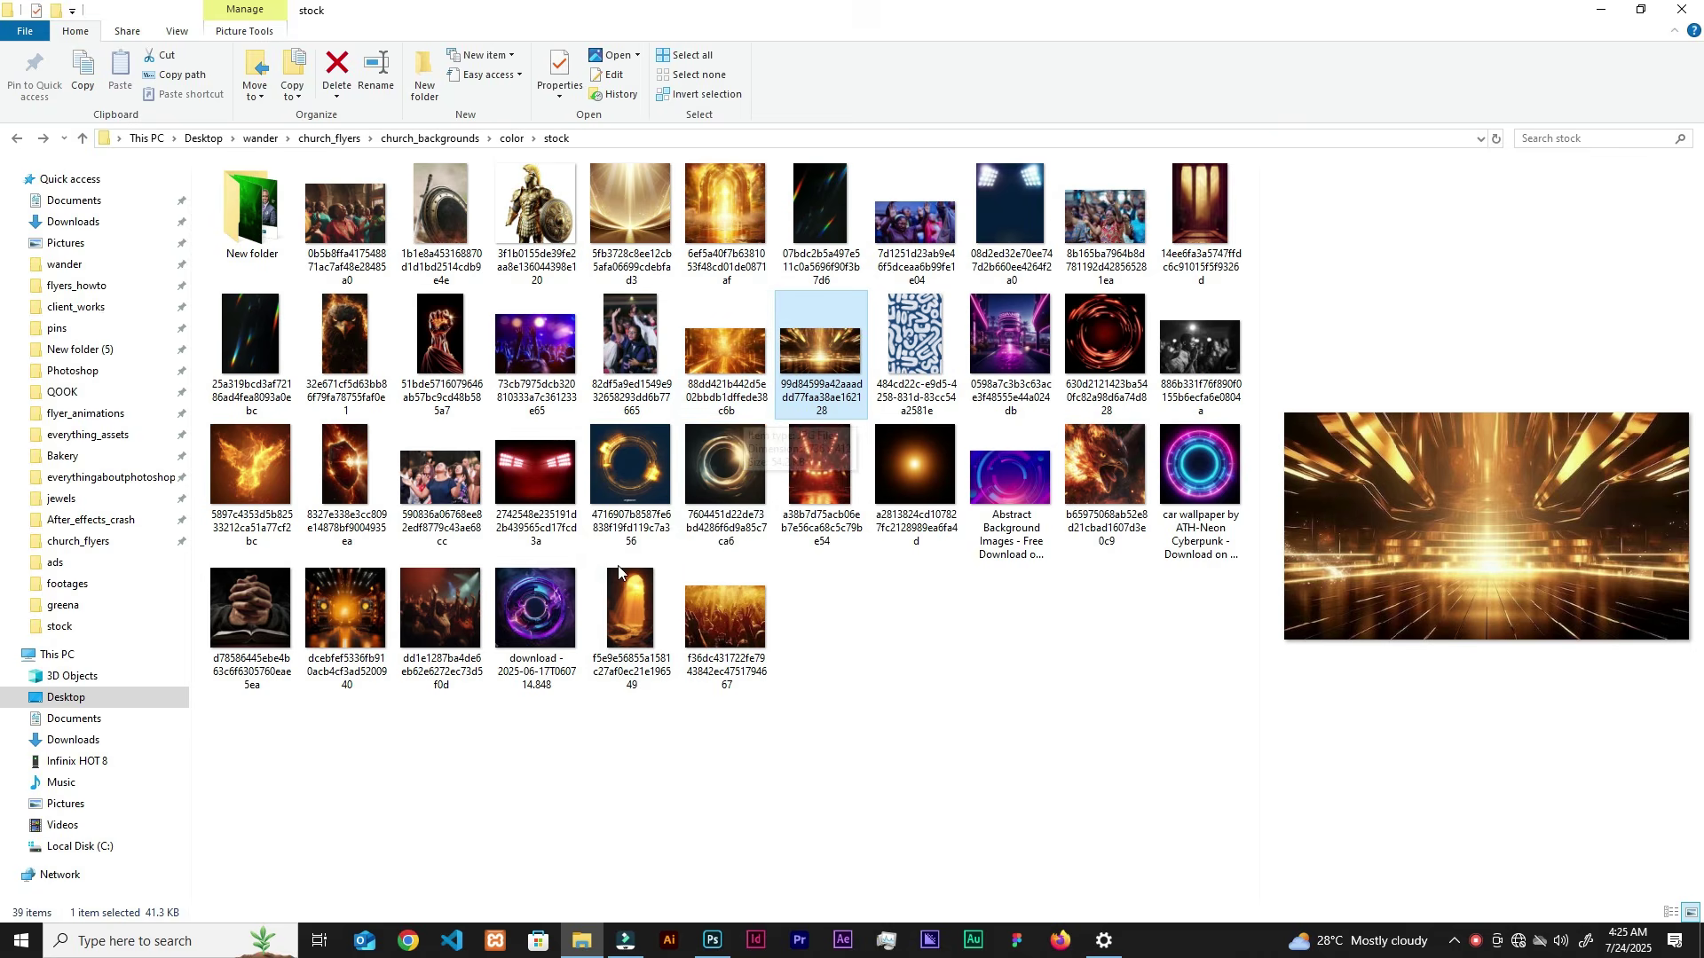
left_click(535, 601)
left_click_drag(542, 611, 943, 657)
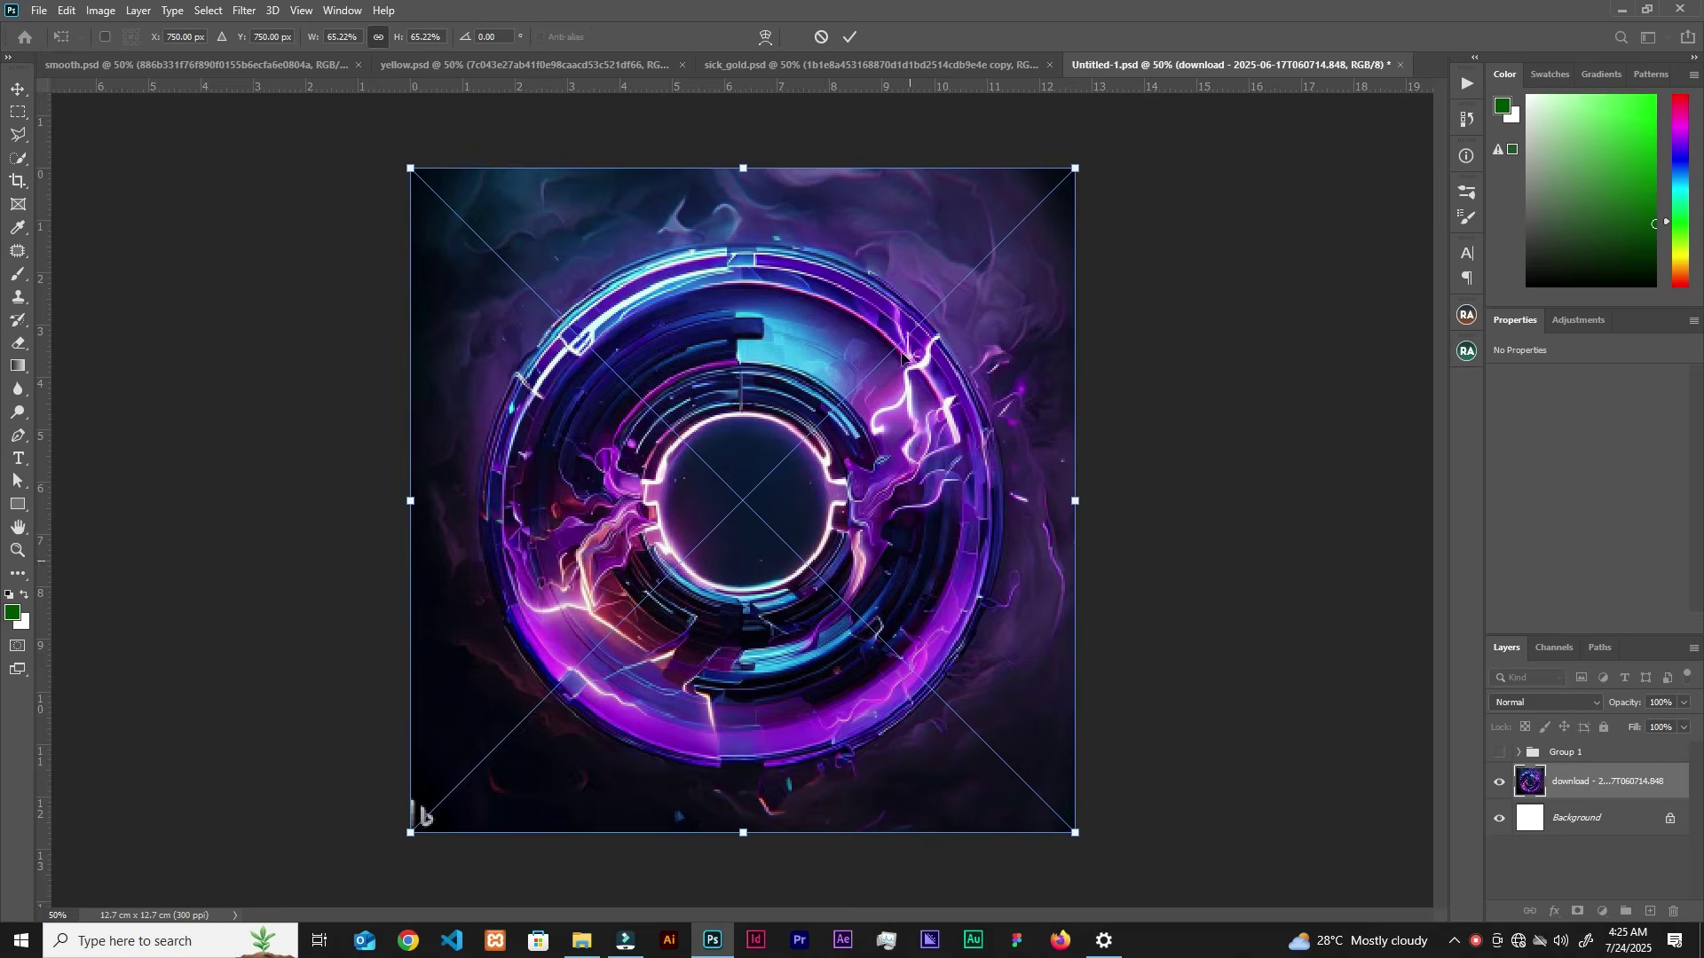
left_click(821, 36)
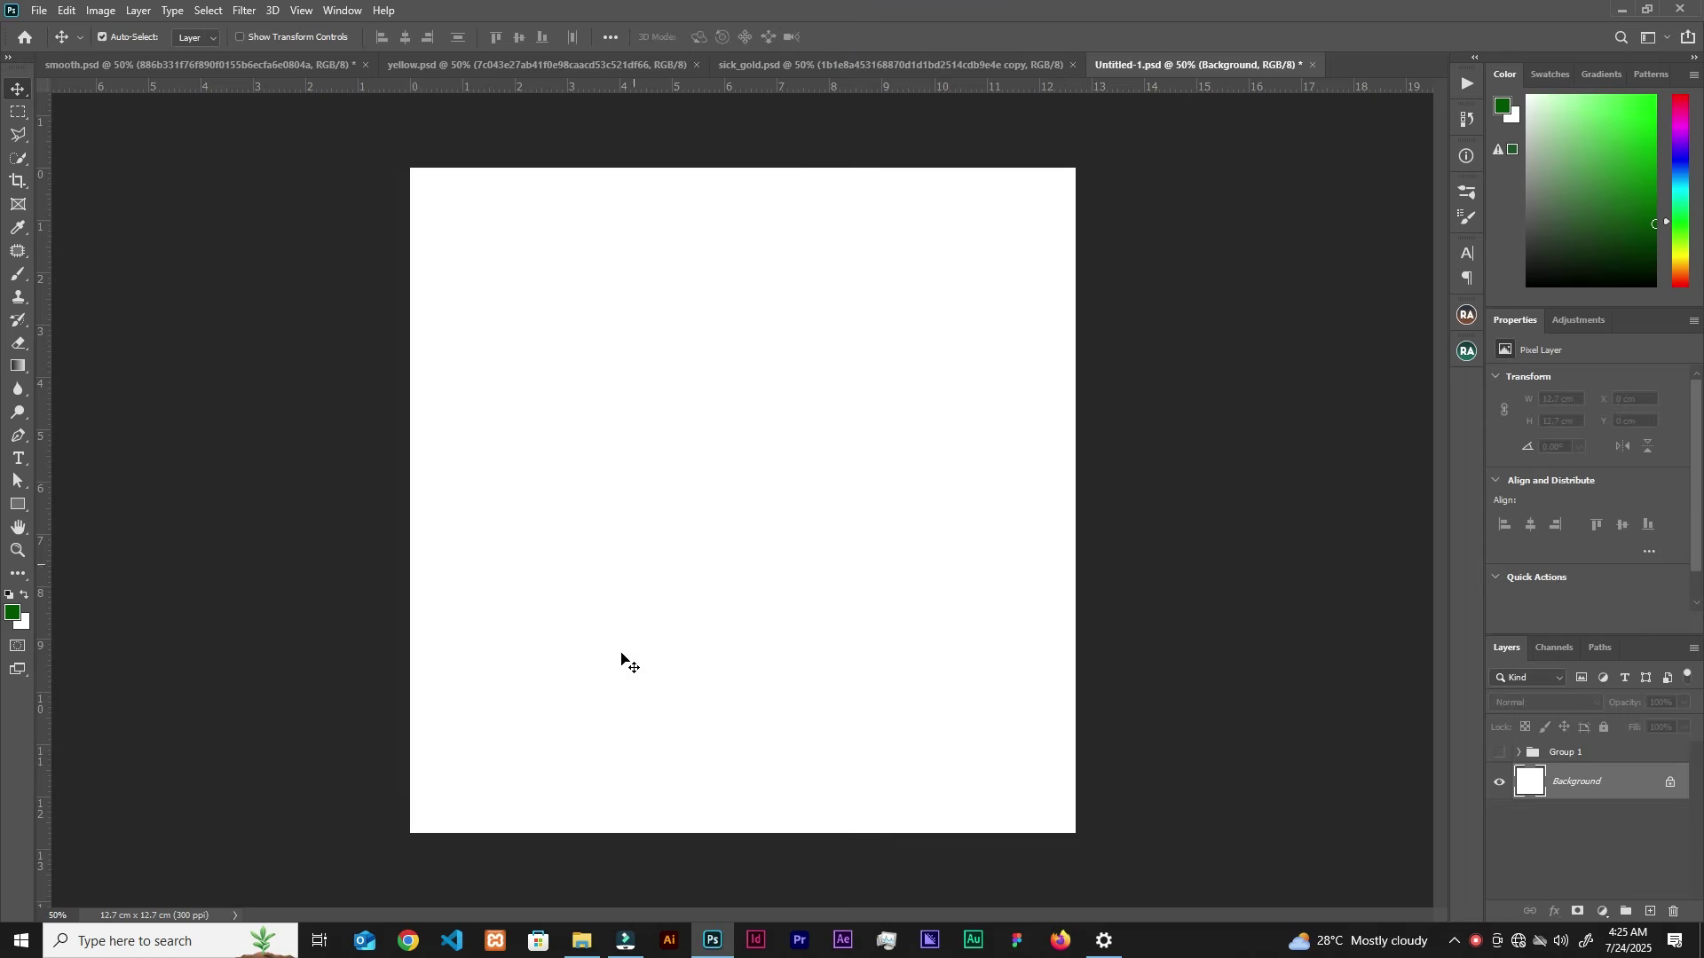
Step: Place the purple neon ring image from the stock folder on the white square canvas at its fitted size
left_click(582, 942)
left_click_drag(532, 750, 810, 639)
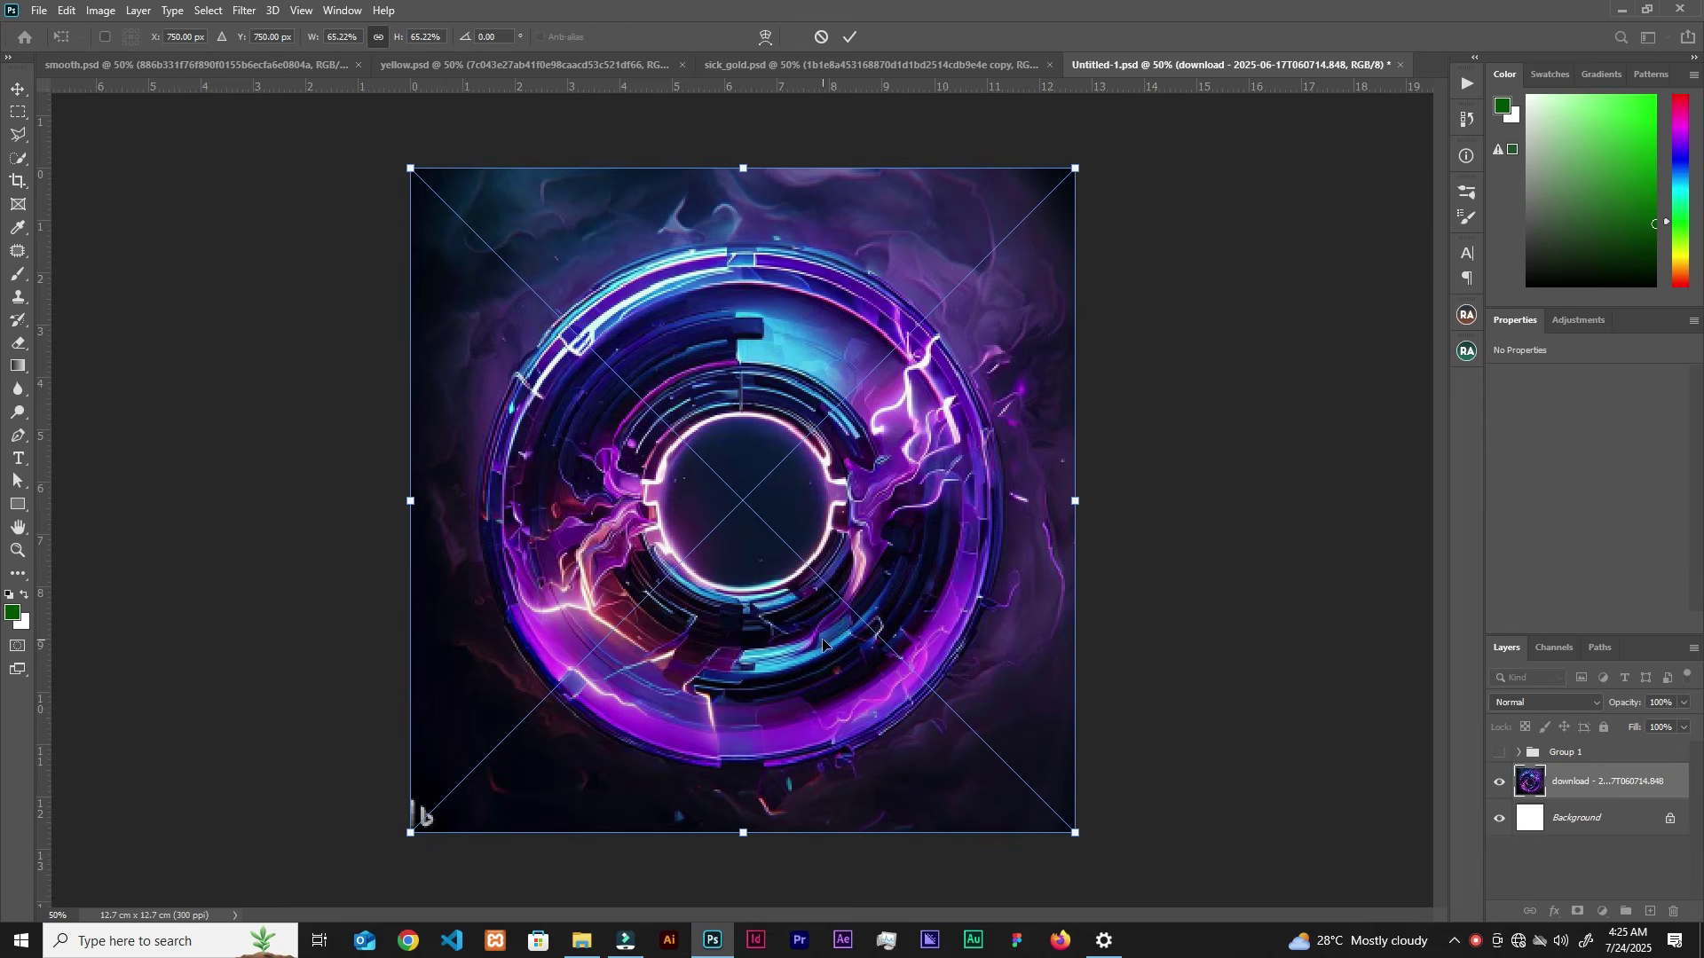
left_click(850, 37)
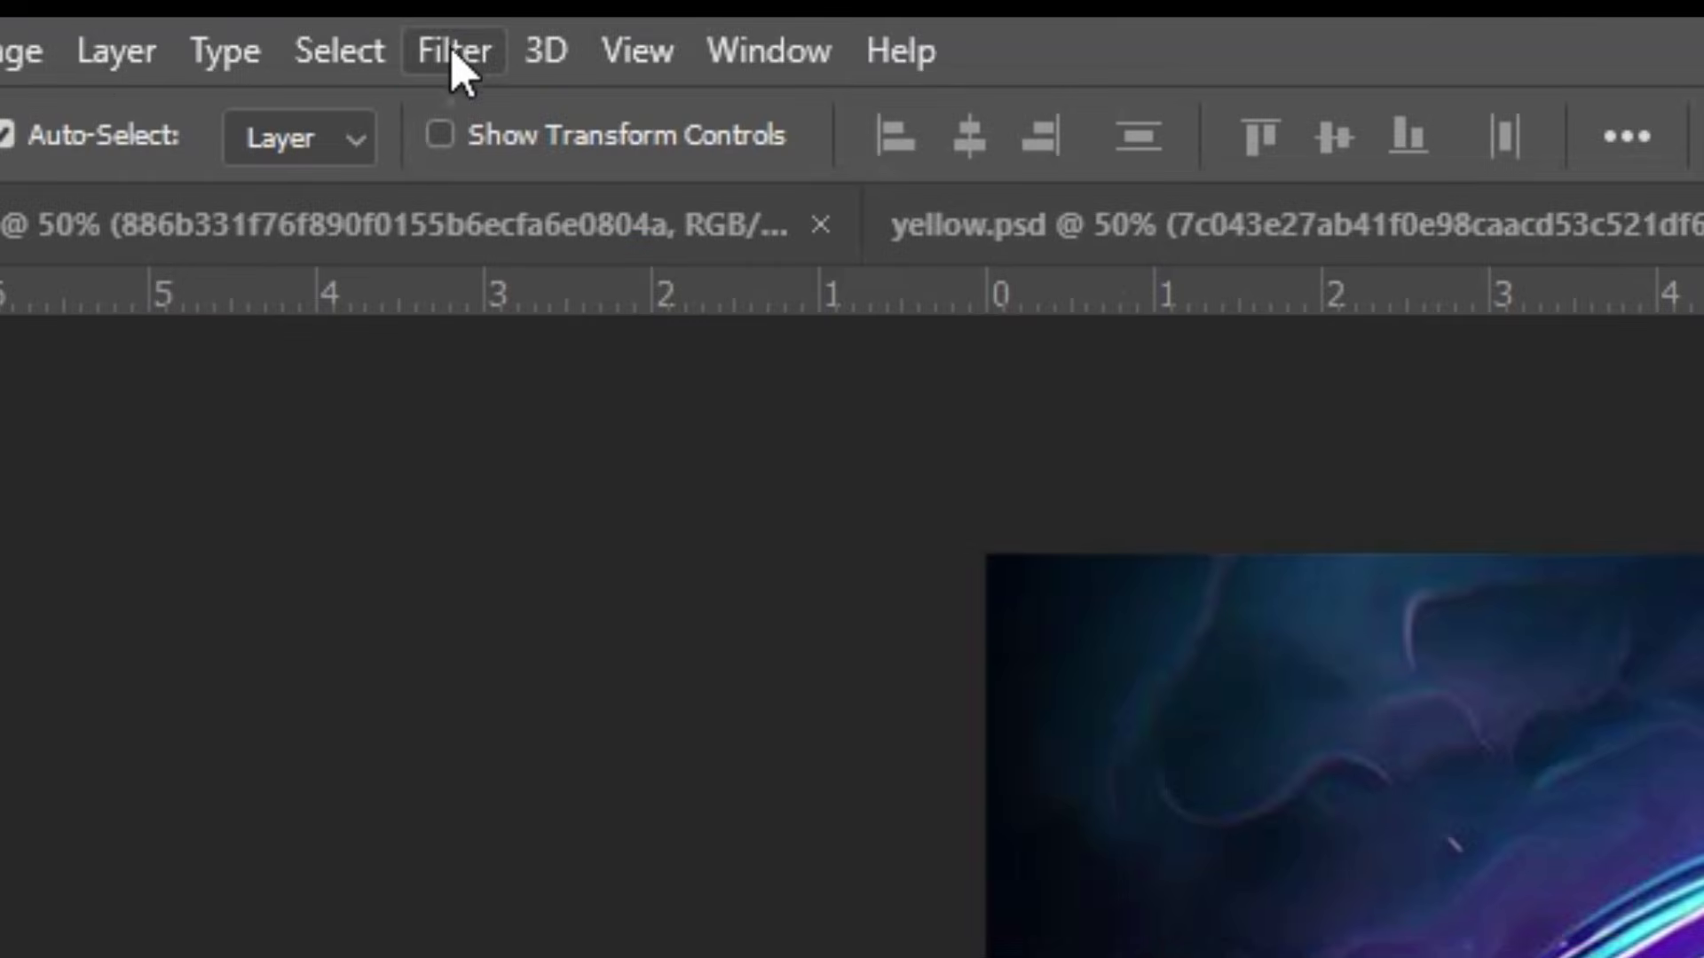
Step: Try a Radial Blur on the purple neon ring image with amount 10, the Spin method and Best quality
left_click(244, 12)
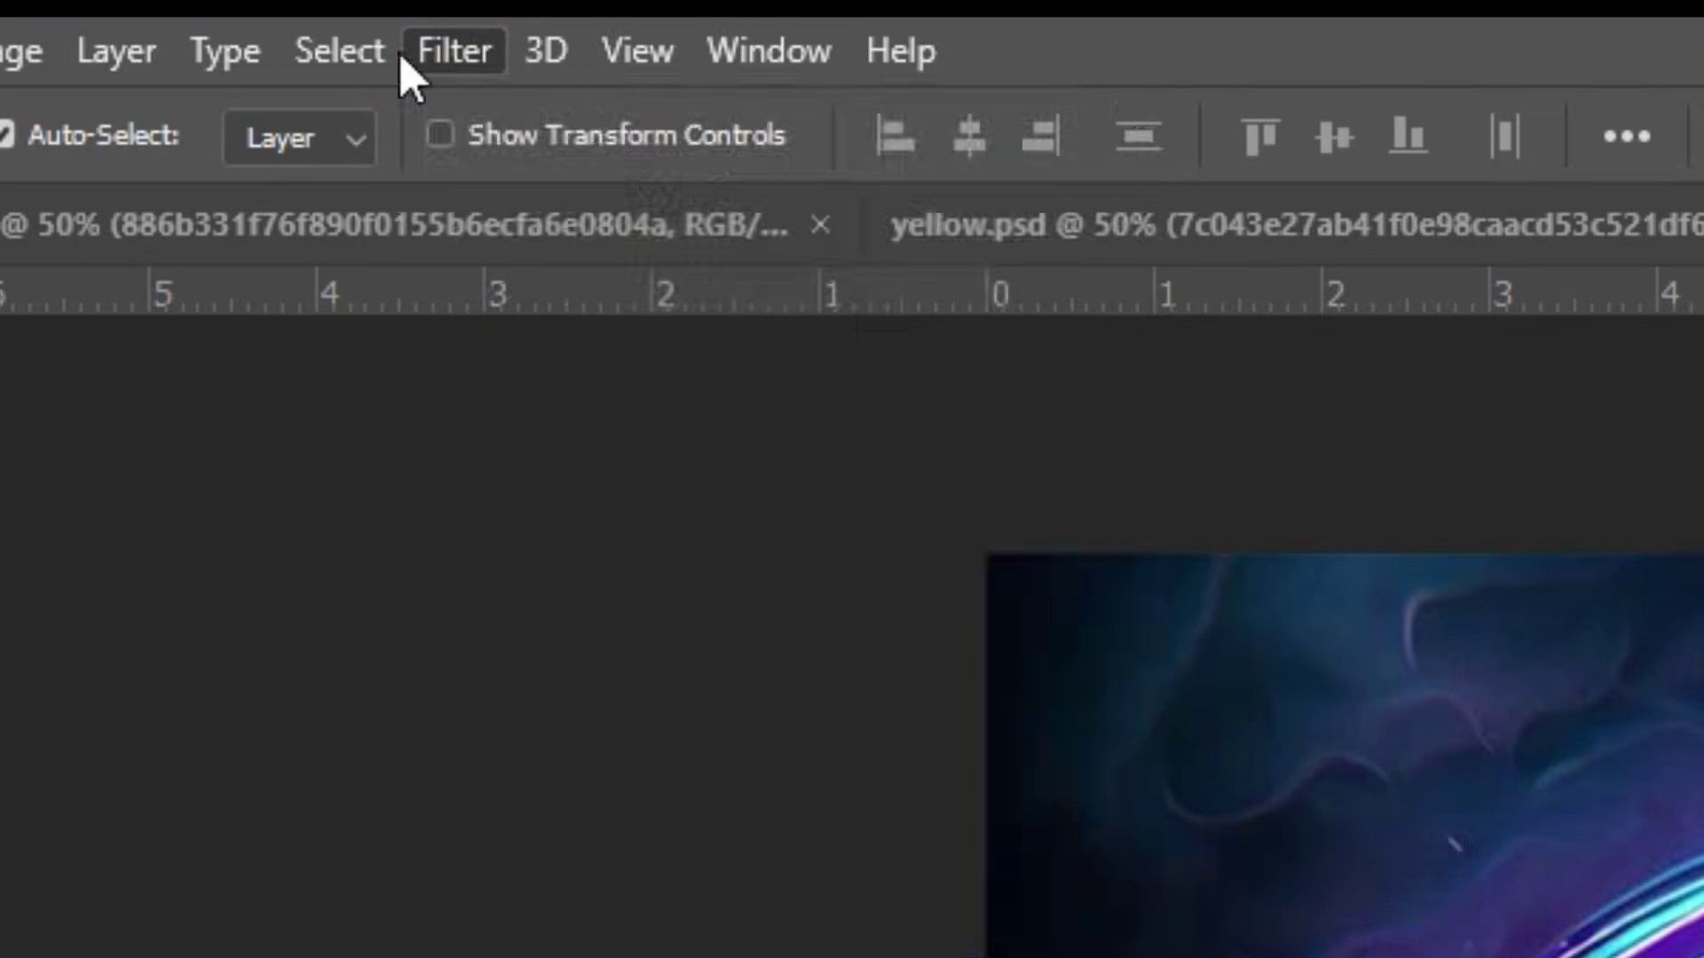
left_click(454, 50)
mouse_move(597, 701)
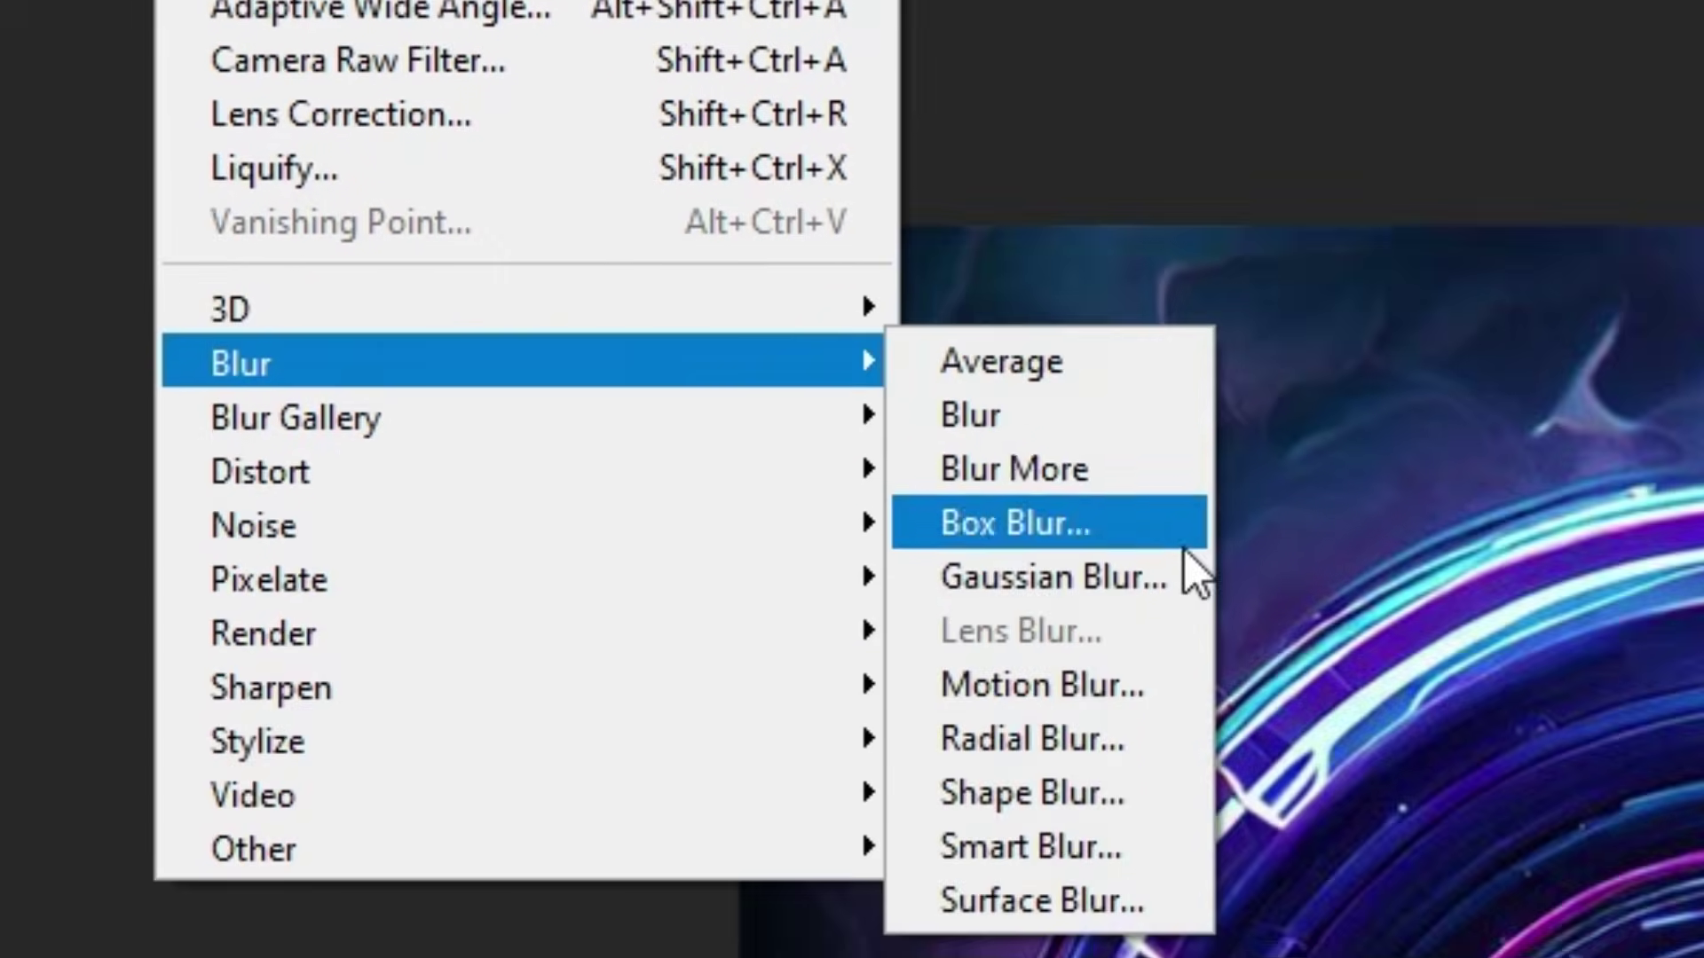
left_click(1025, 745)
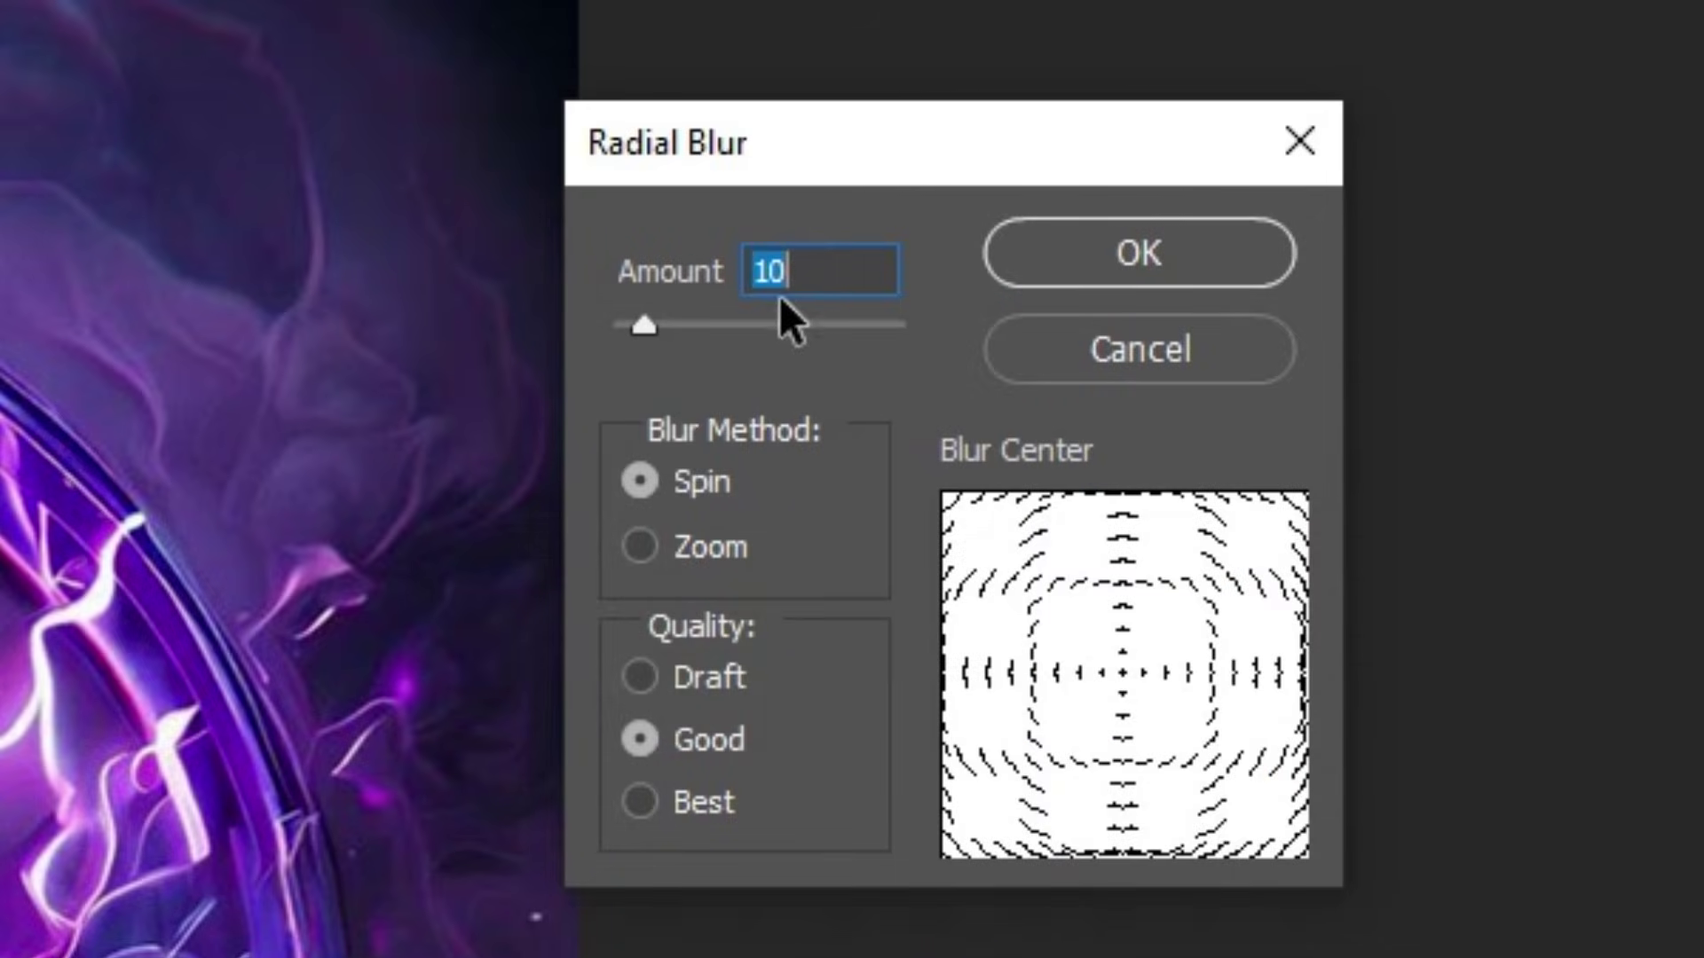
left_click(803, 266)
left_click(683, 546)
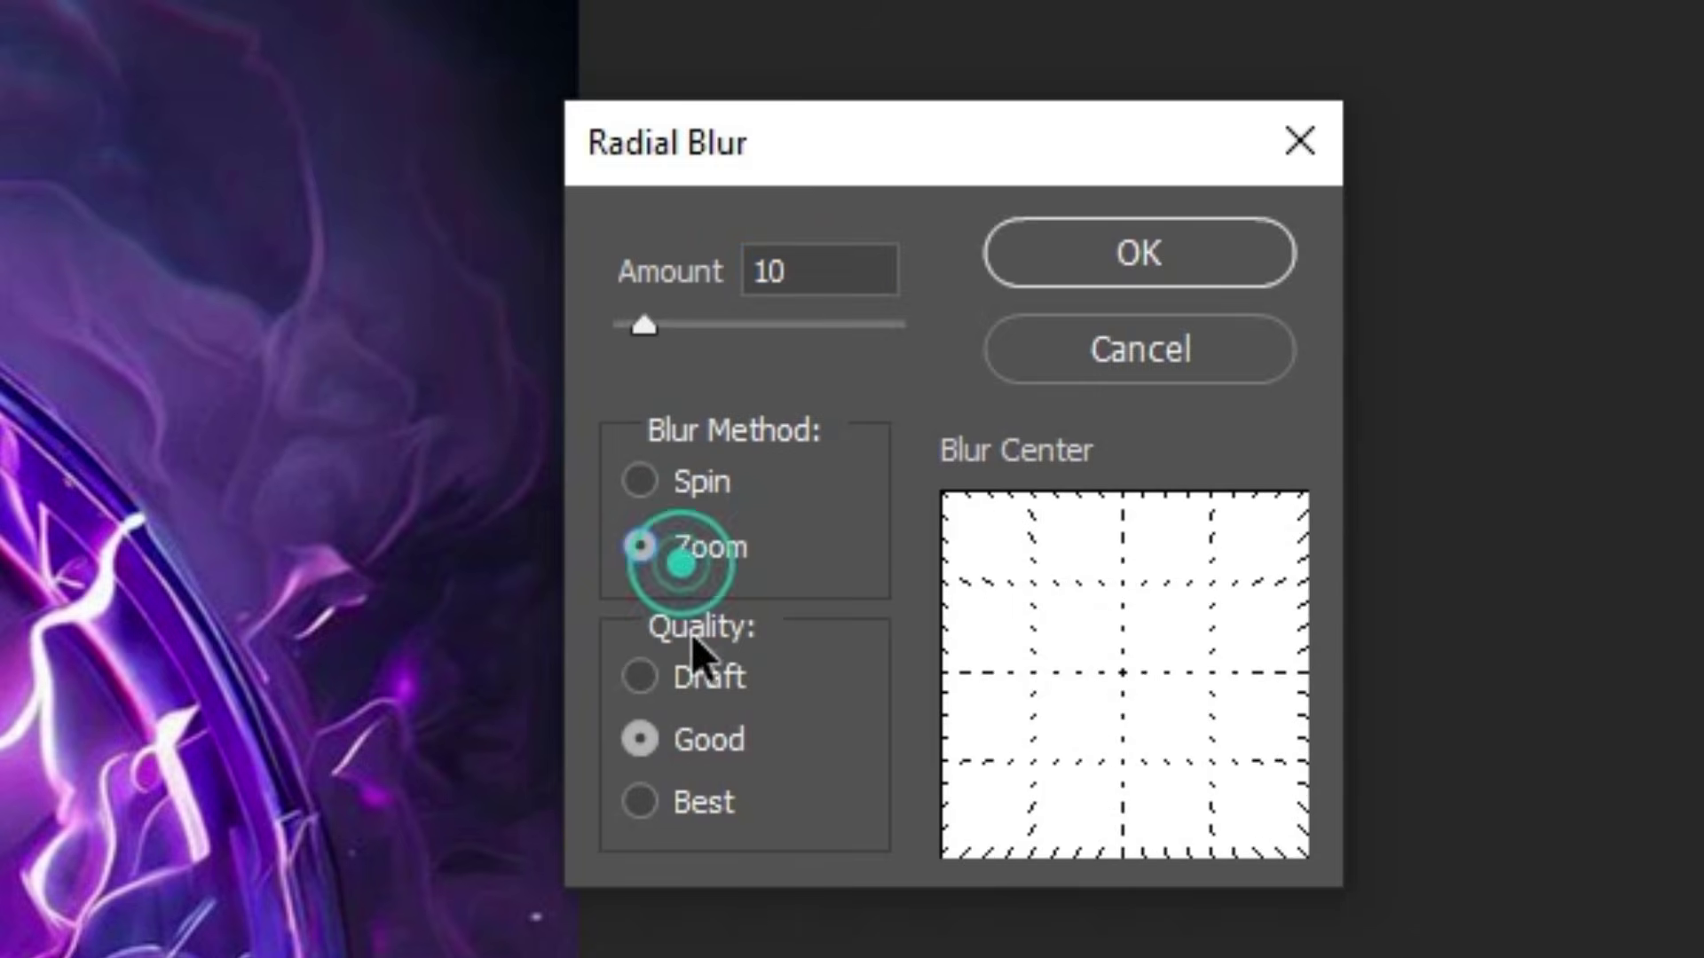
left_click(684, 484)
left_click(674, 799)
left_click(1116, 248)
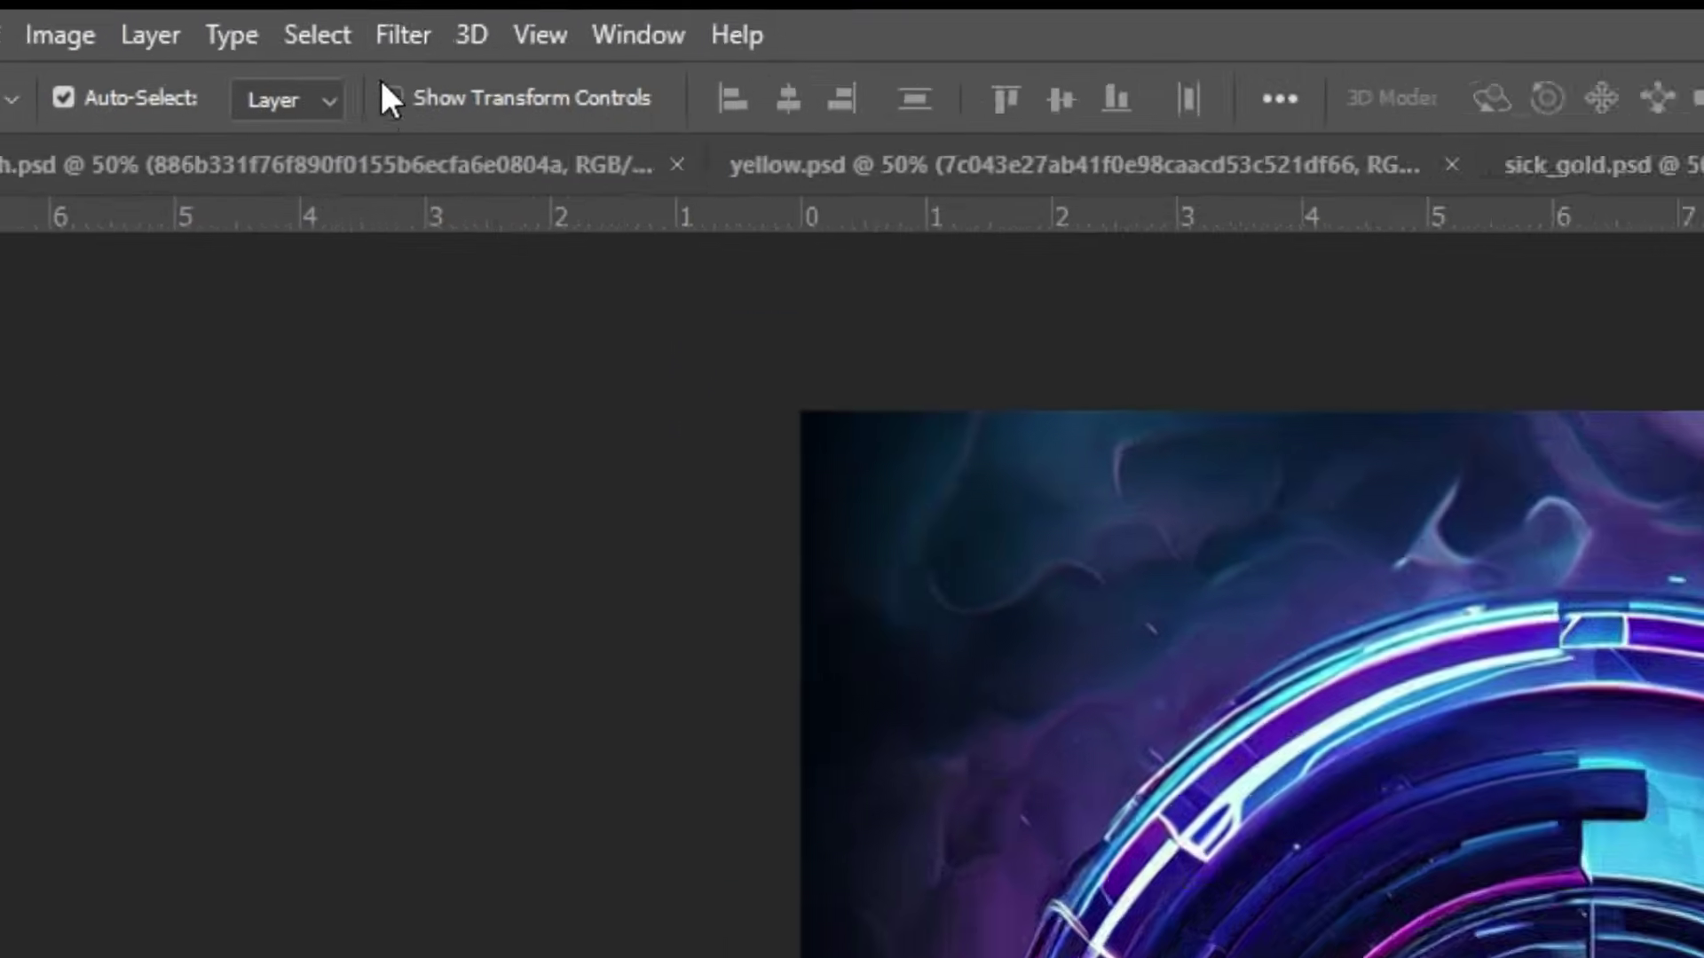
Step: Apply a Gaussian Blur with a radius of 13.9 pixels to the purple neon ring image
left_click(244, 9)
left_click(530, 524)
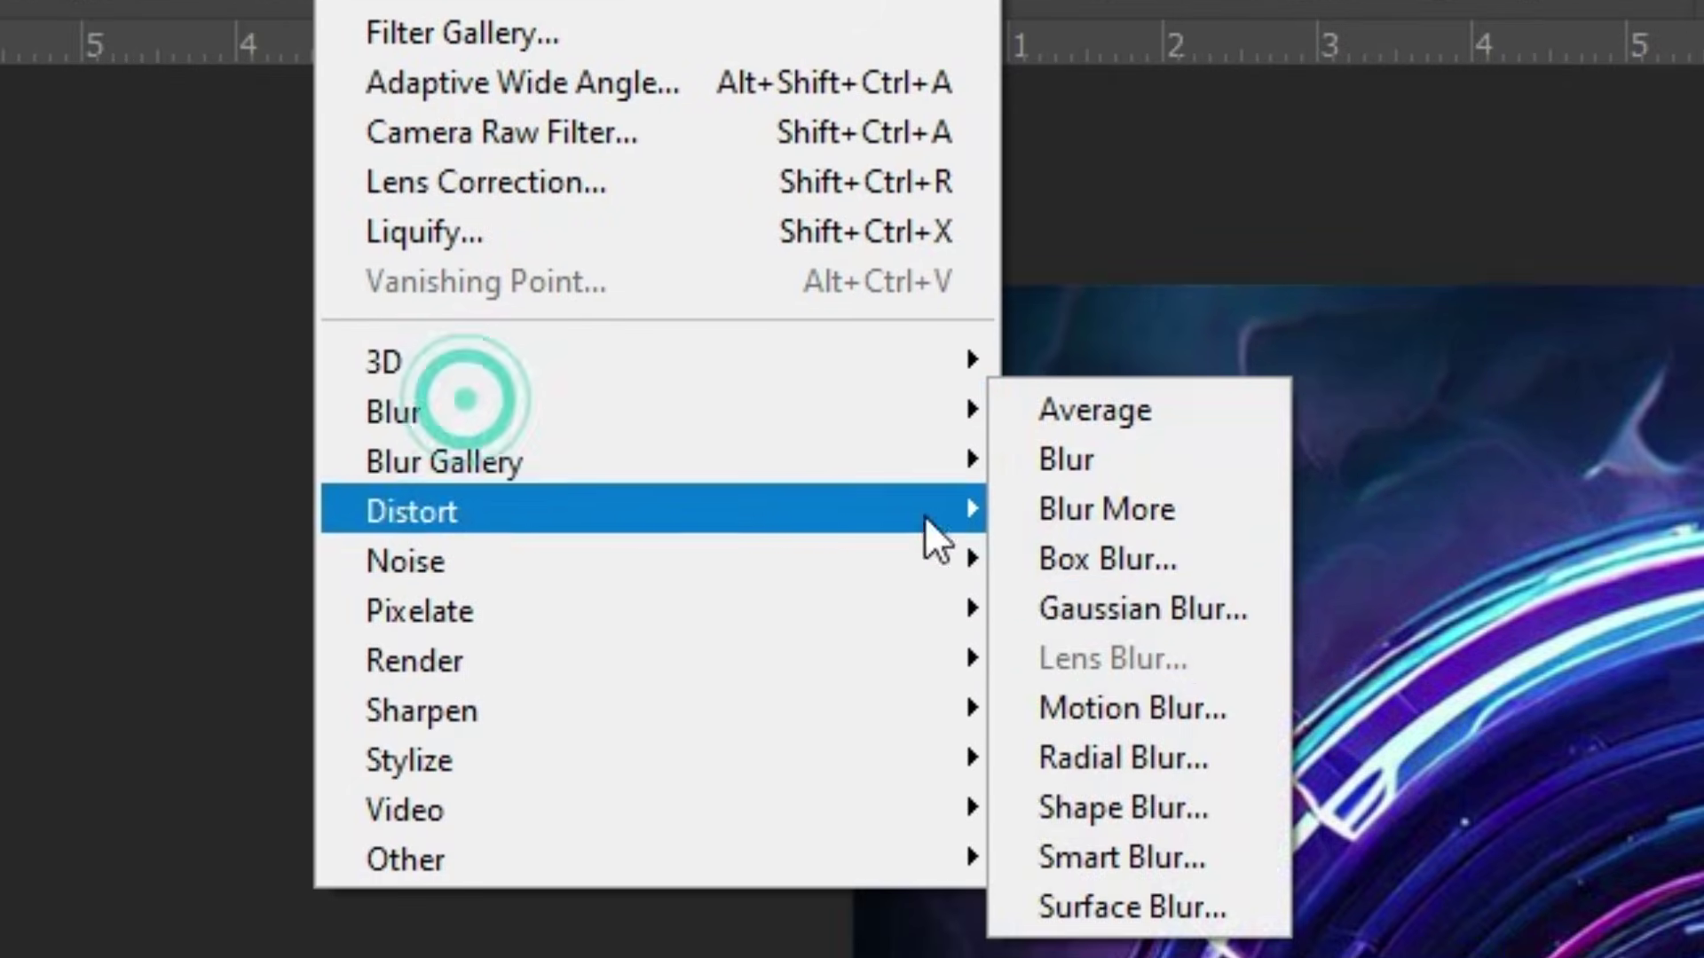
left_click(1225, 753)
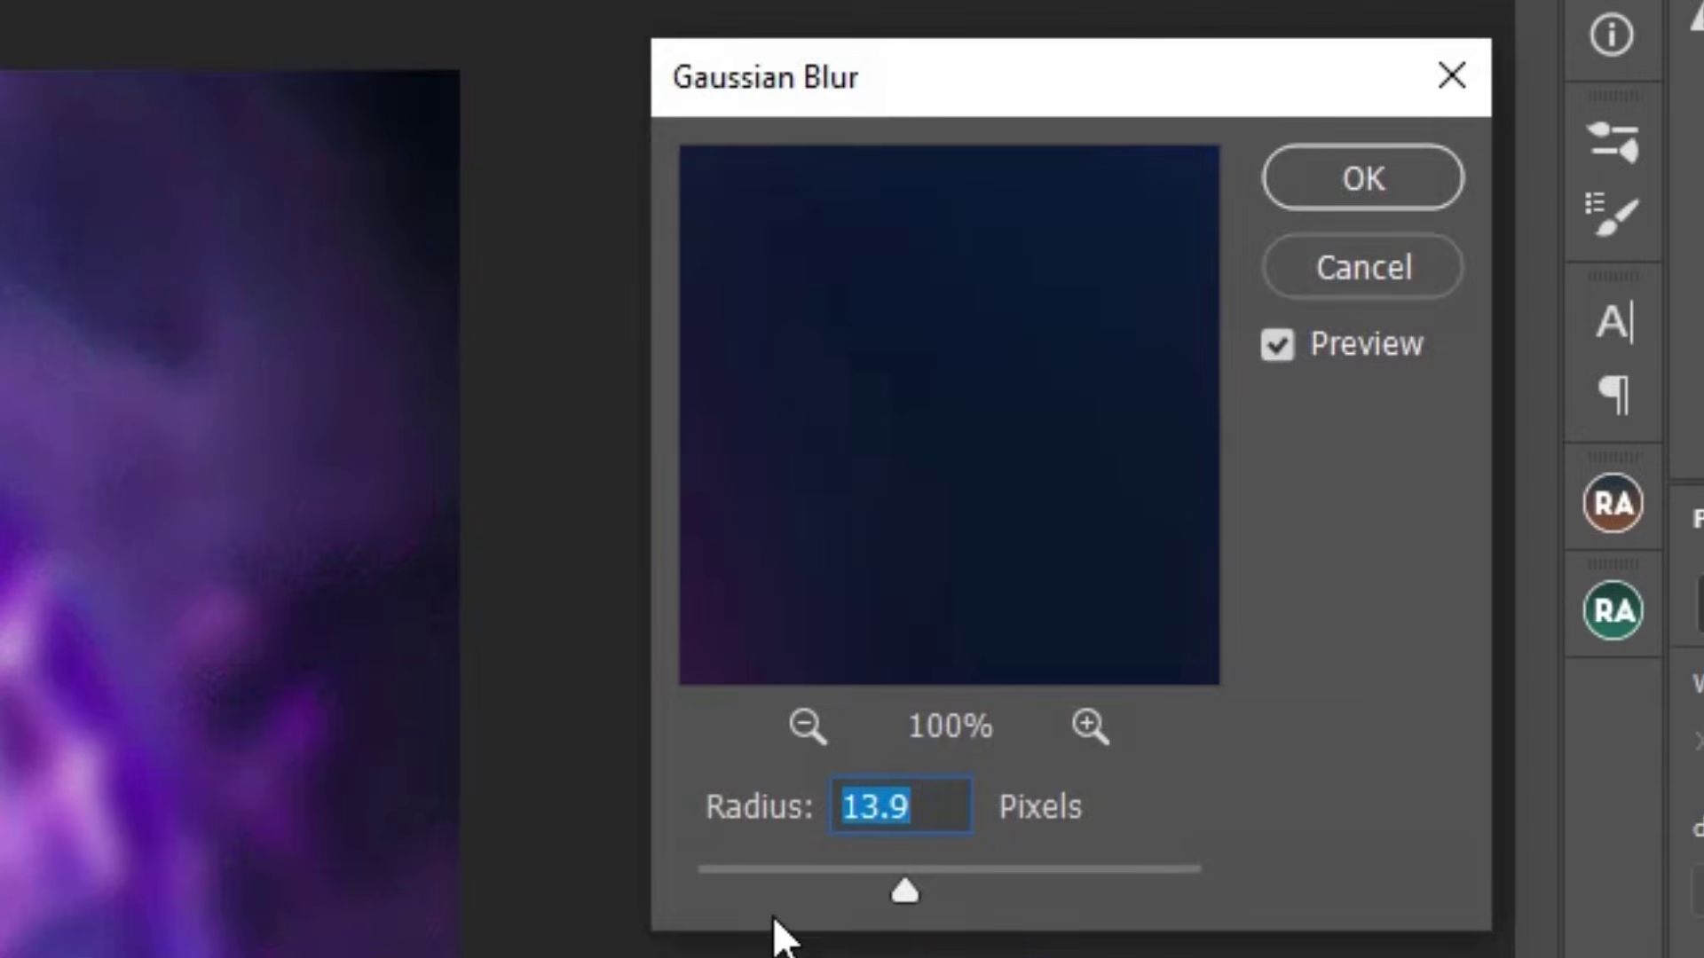
left_click(939, 807)
left_click(1354, 179)
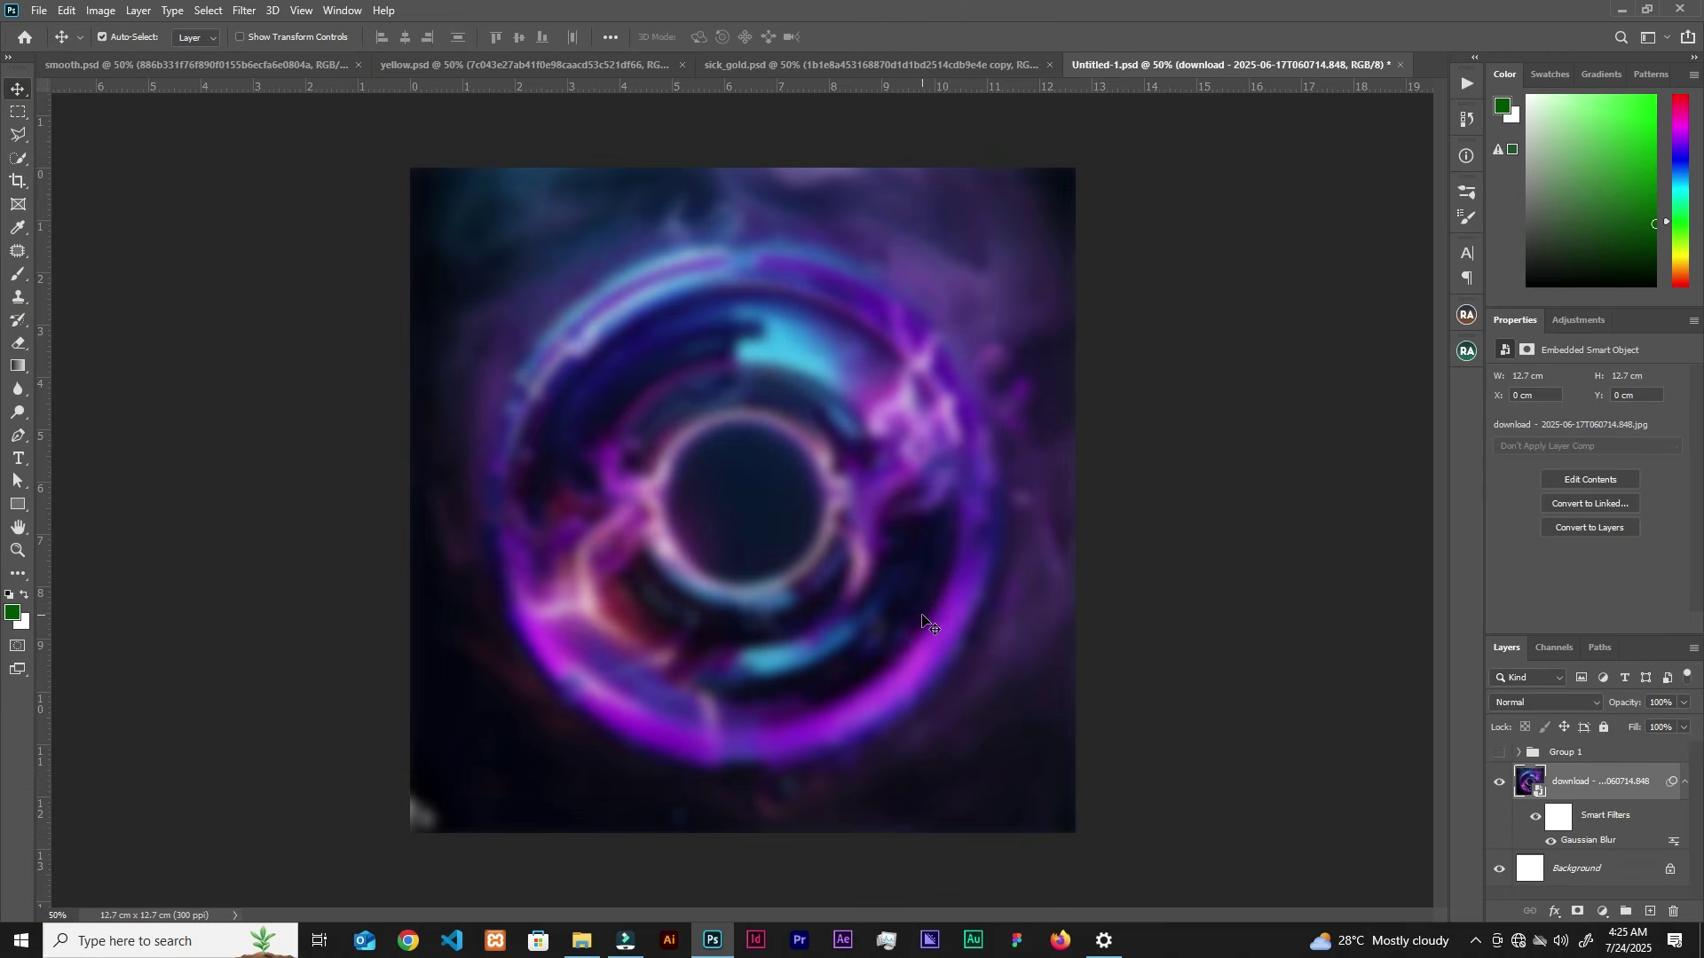
Step: Show the hidden Group 1 and compare the flyer with and without the blurred ring image behind it
left_click(1498, 753)
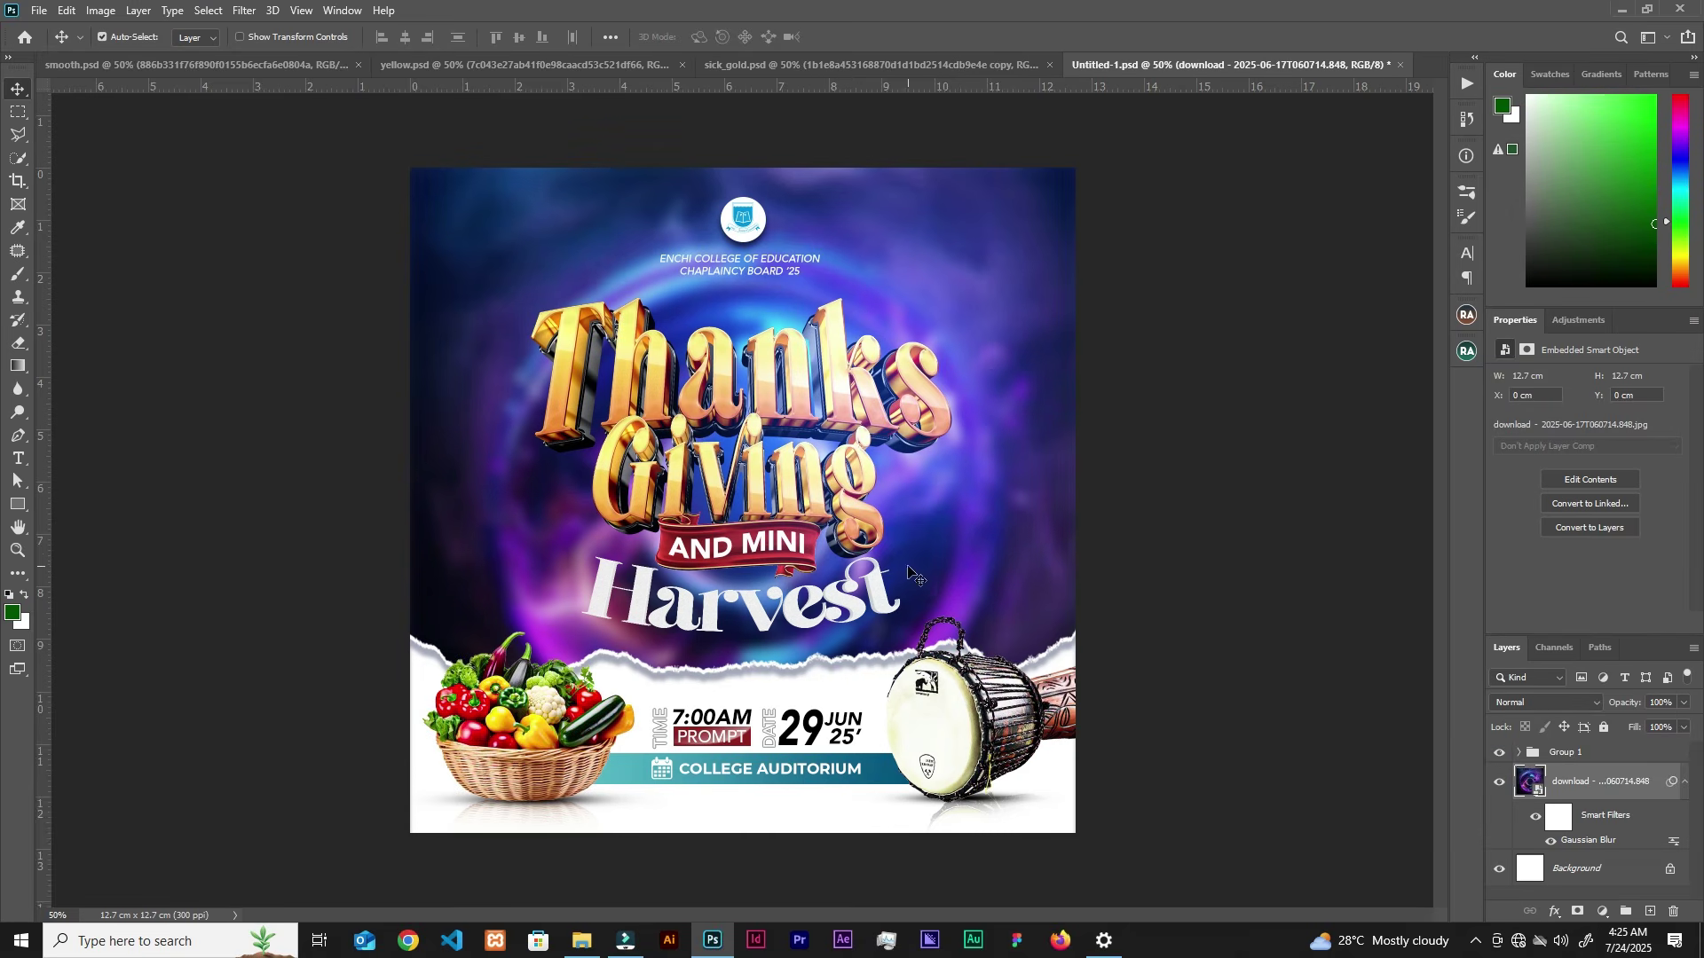
left_click(1499, 785)
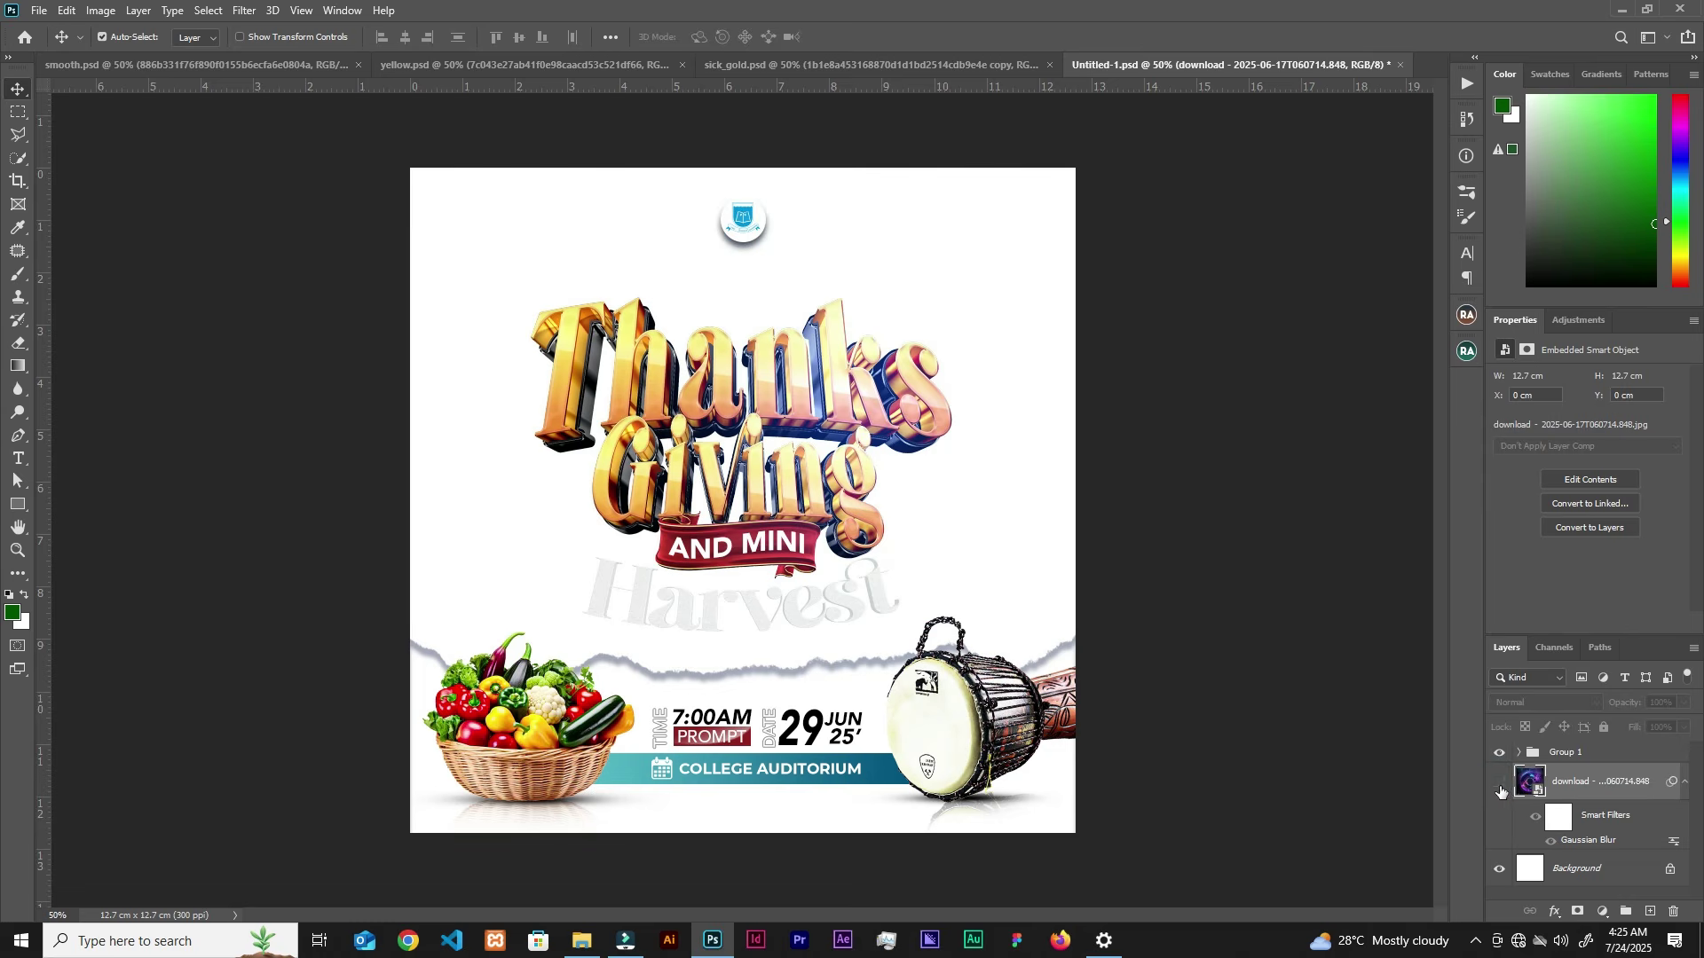
left_click(1501, 786)
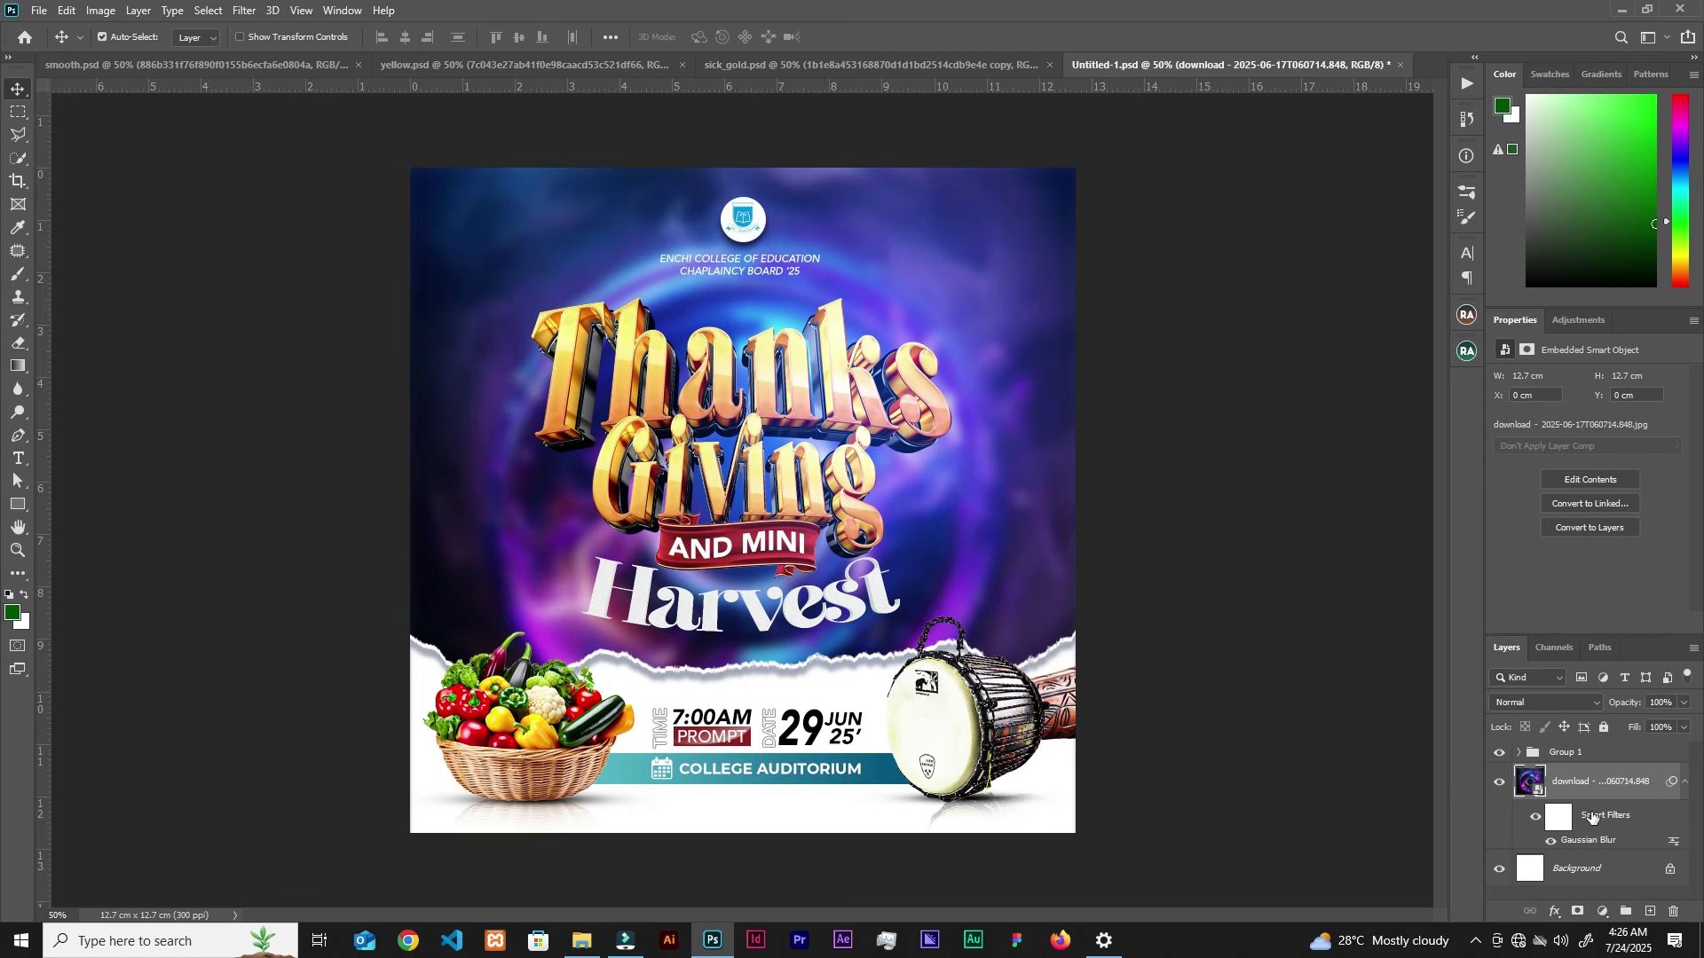
Step: Expand Group 1 and toggle its Layer 5 and Layer 6 glows to compare the flyer with and without them
left_click(1521, 755)
left_click(1499, 783)
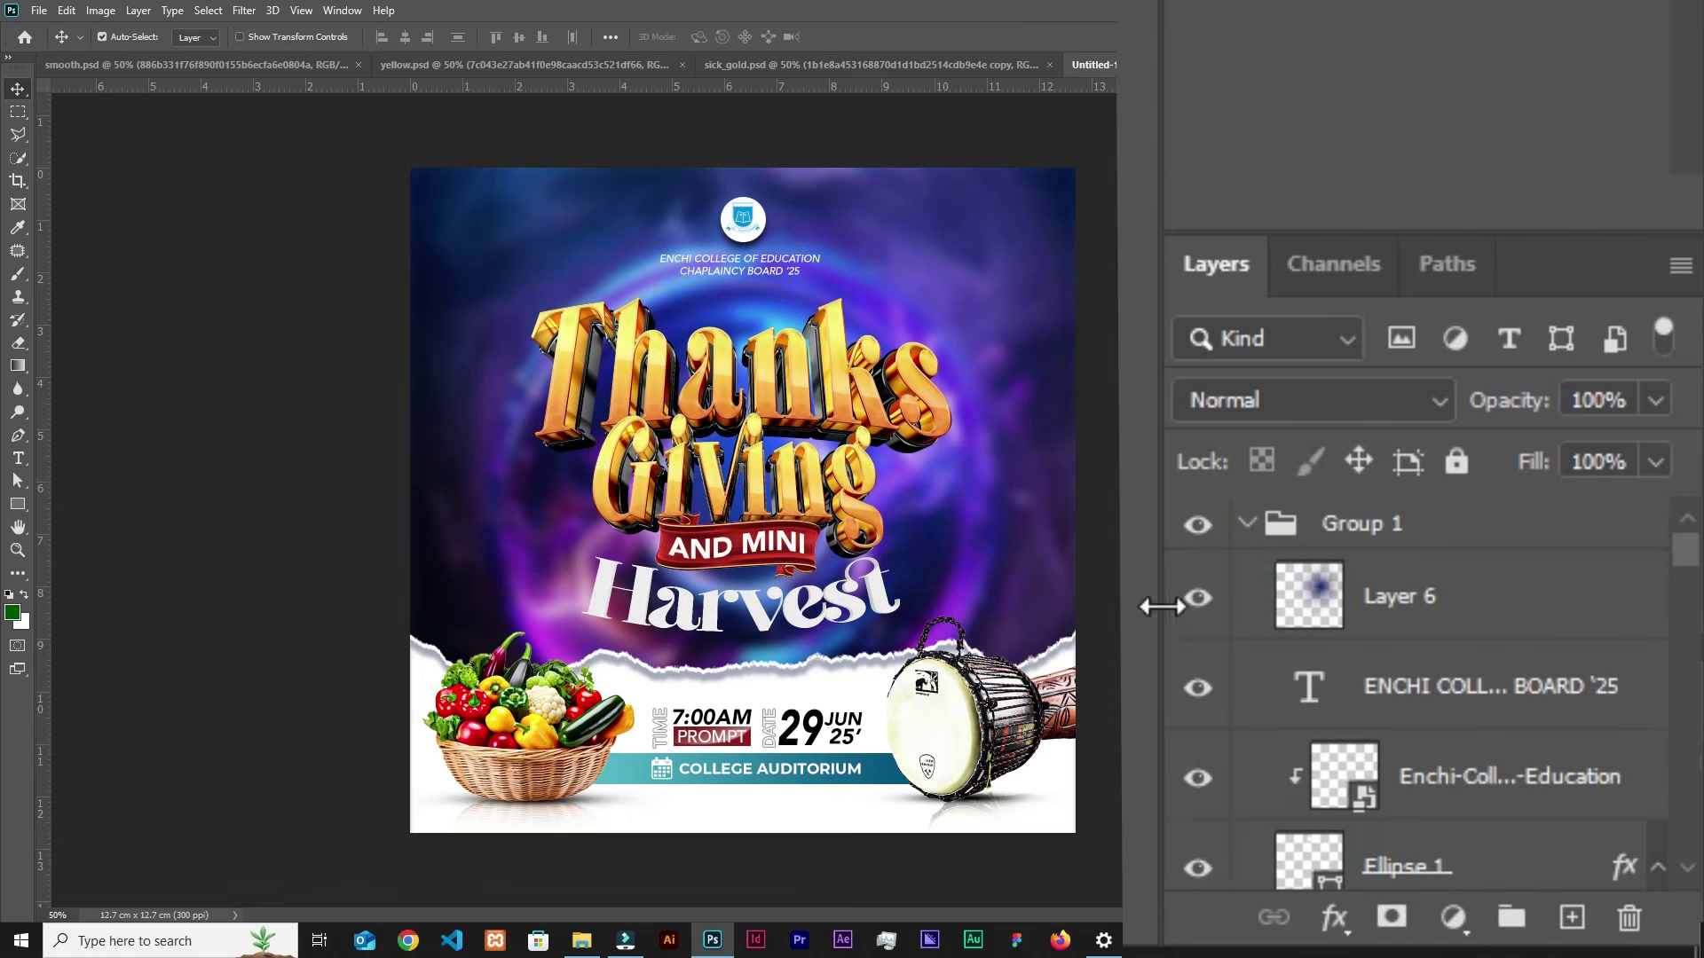
left_click_drag(1684, 557, 1631, 826)
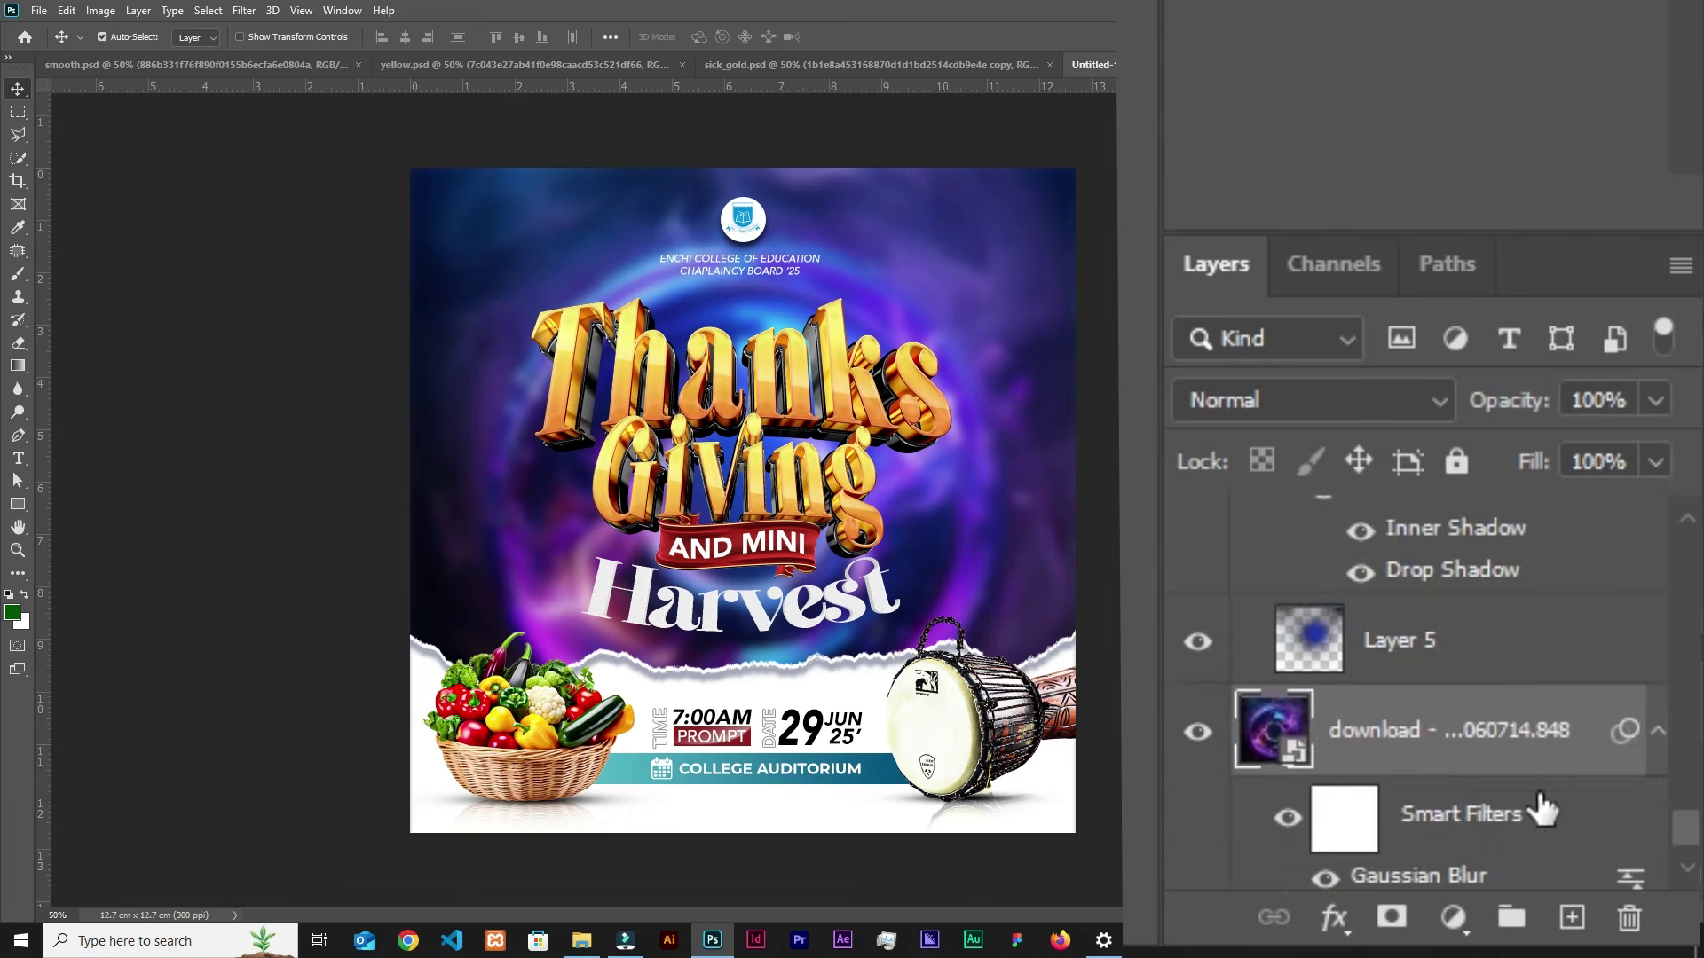
left_click(1199, 641)
left_click(1198, 641)
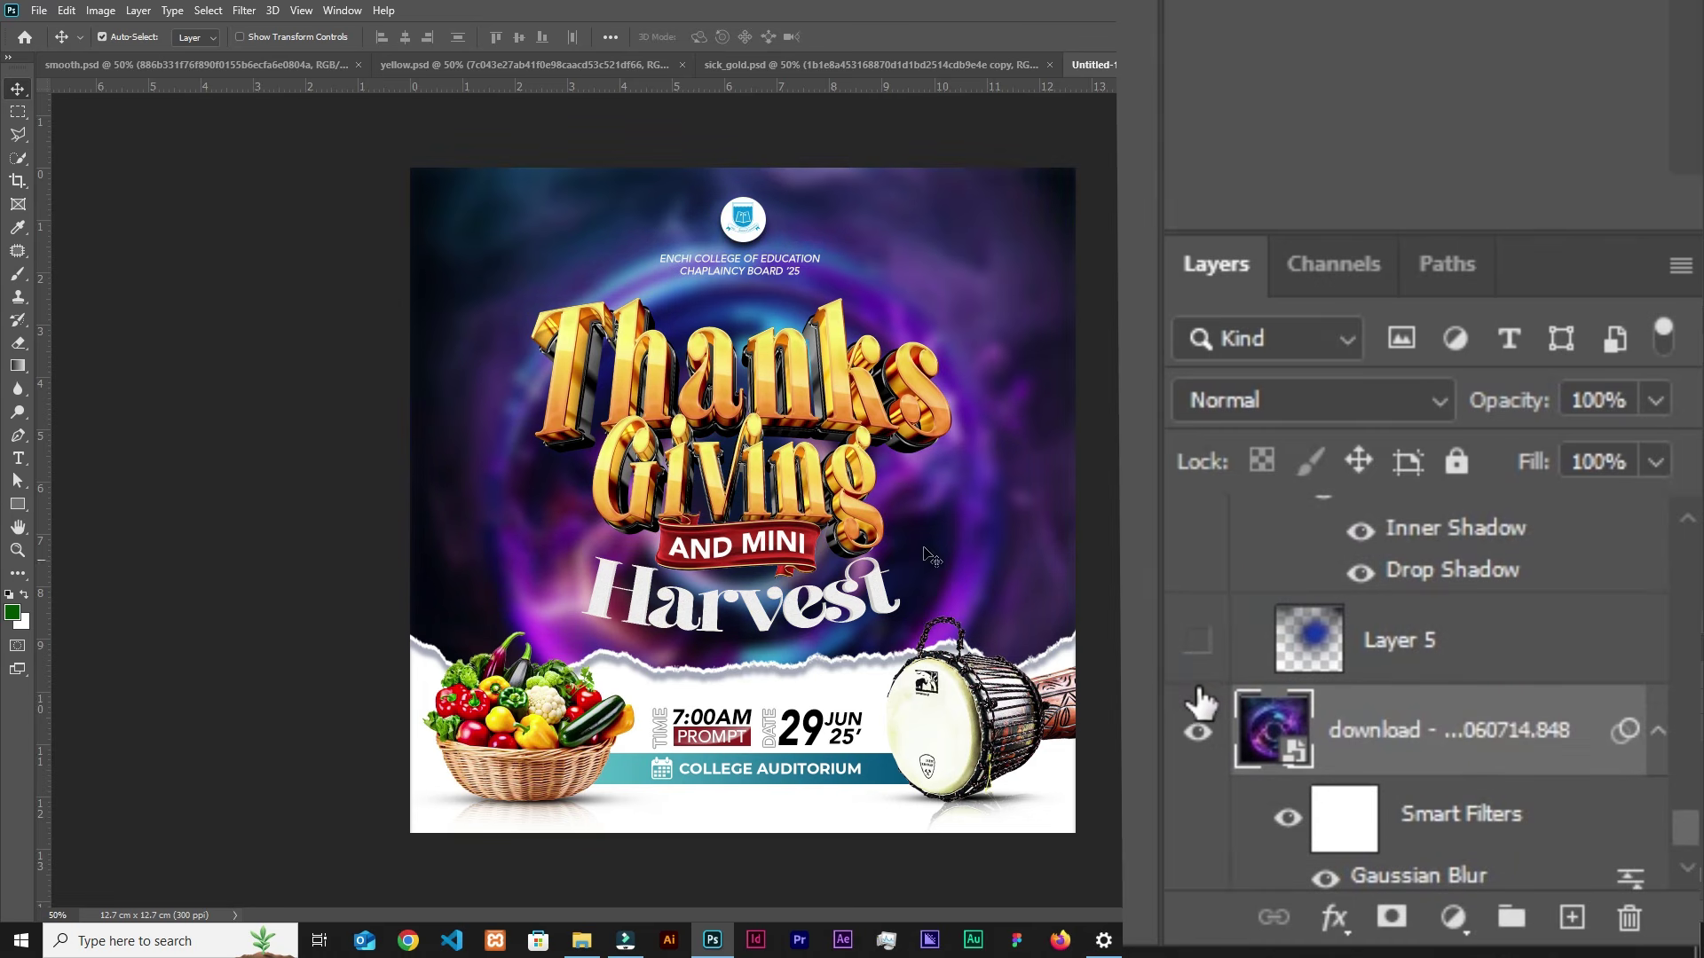
scroll(1674, 844, "down", 2)
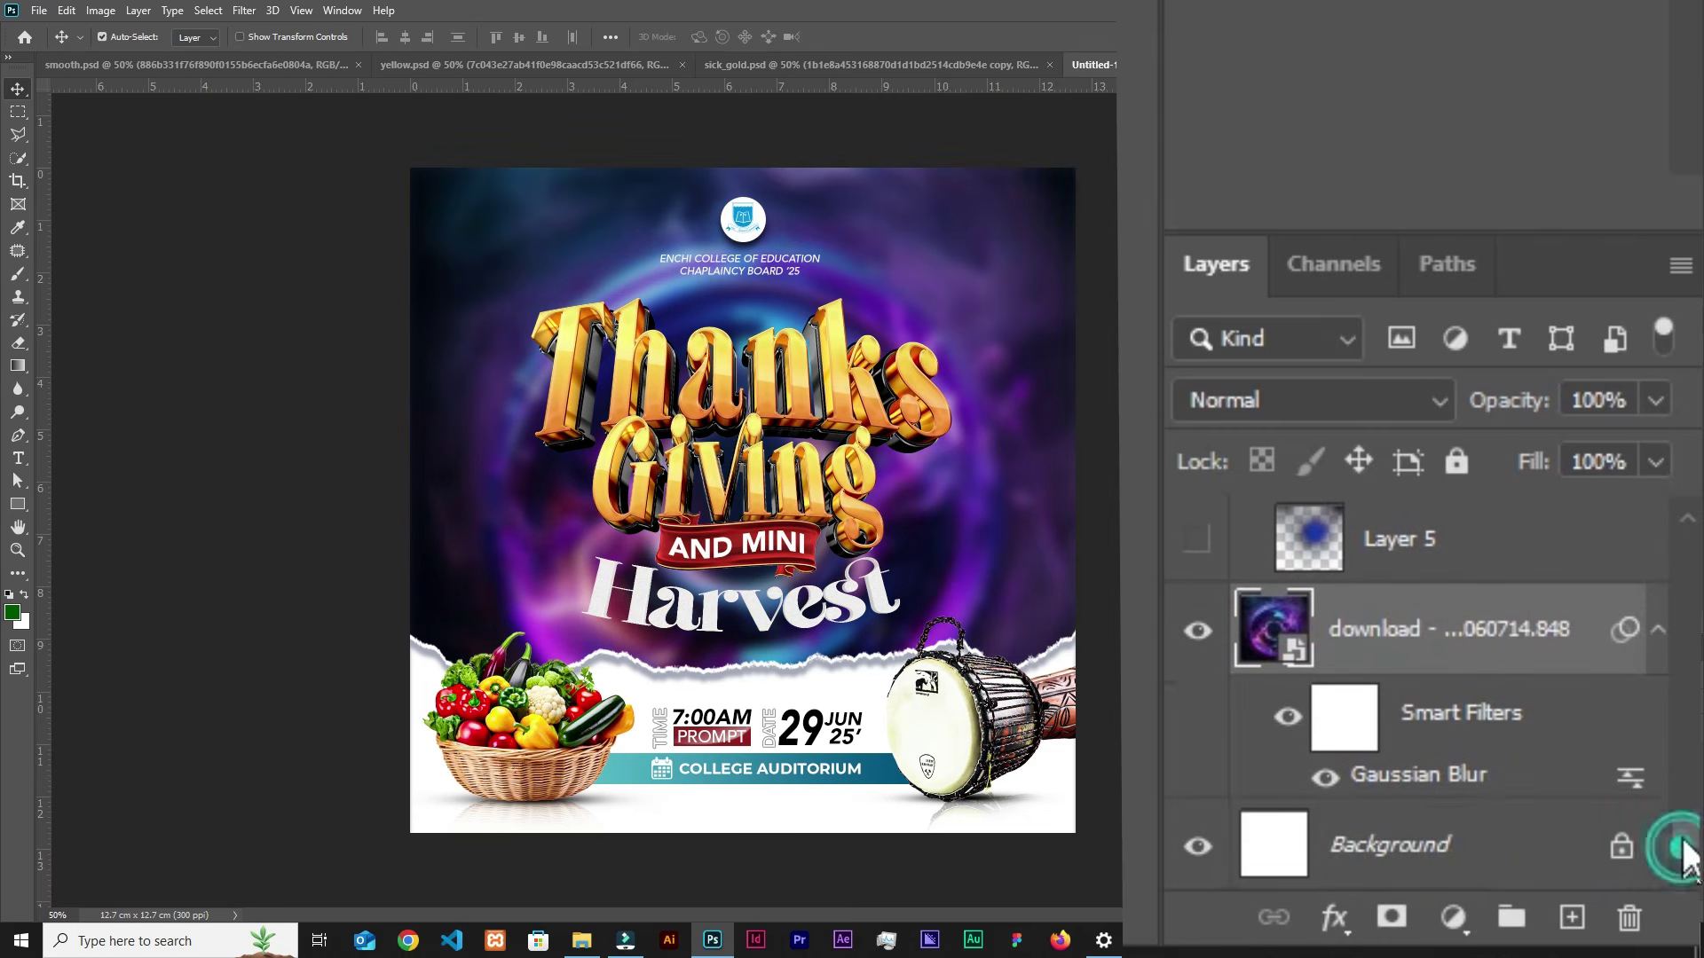
left_click(1197, 539)
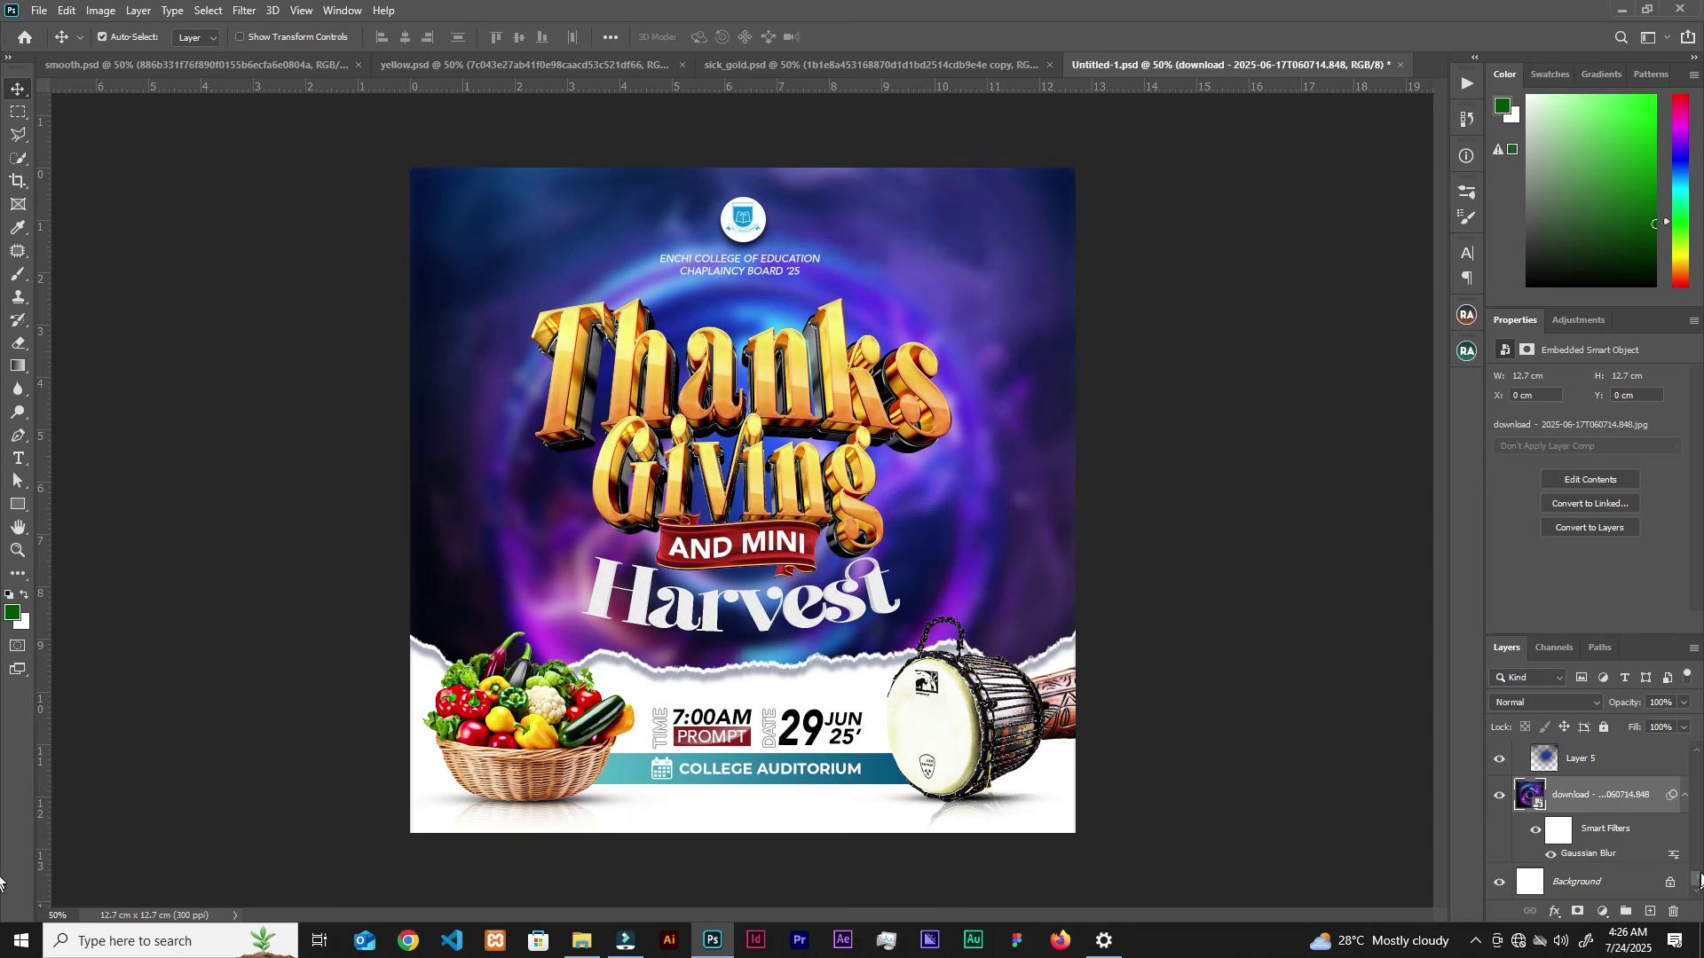
left_click_drag(1701, 880, 1689, 756)
left_click(1499, 782)
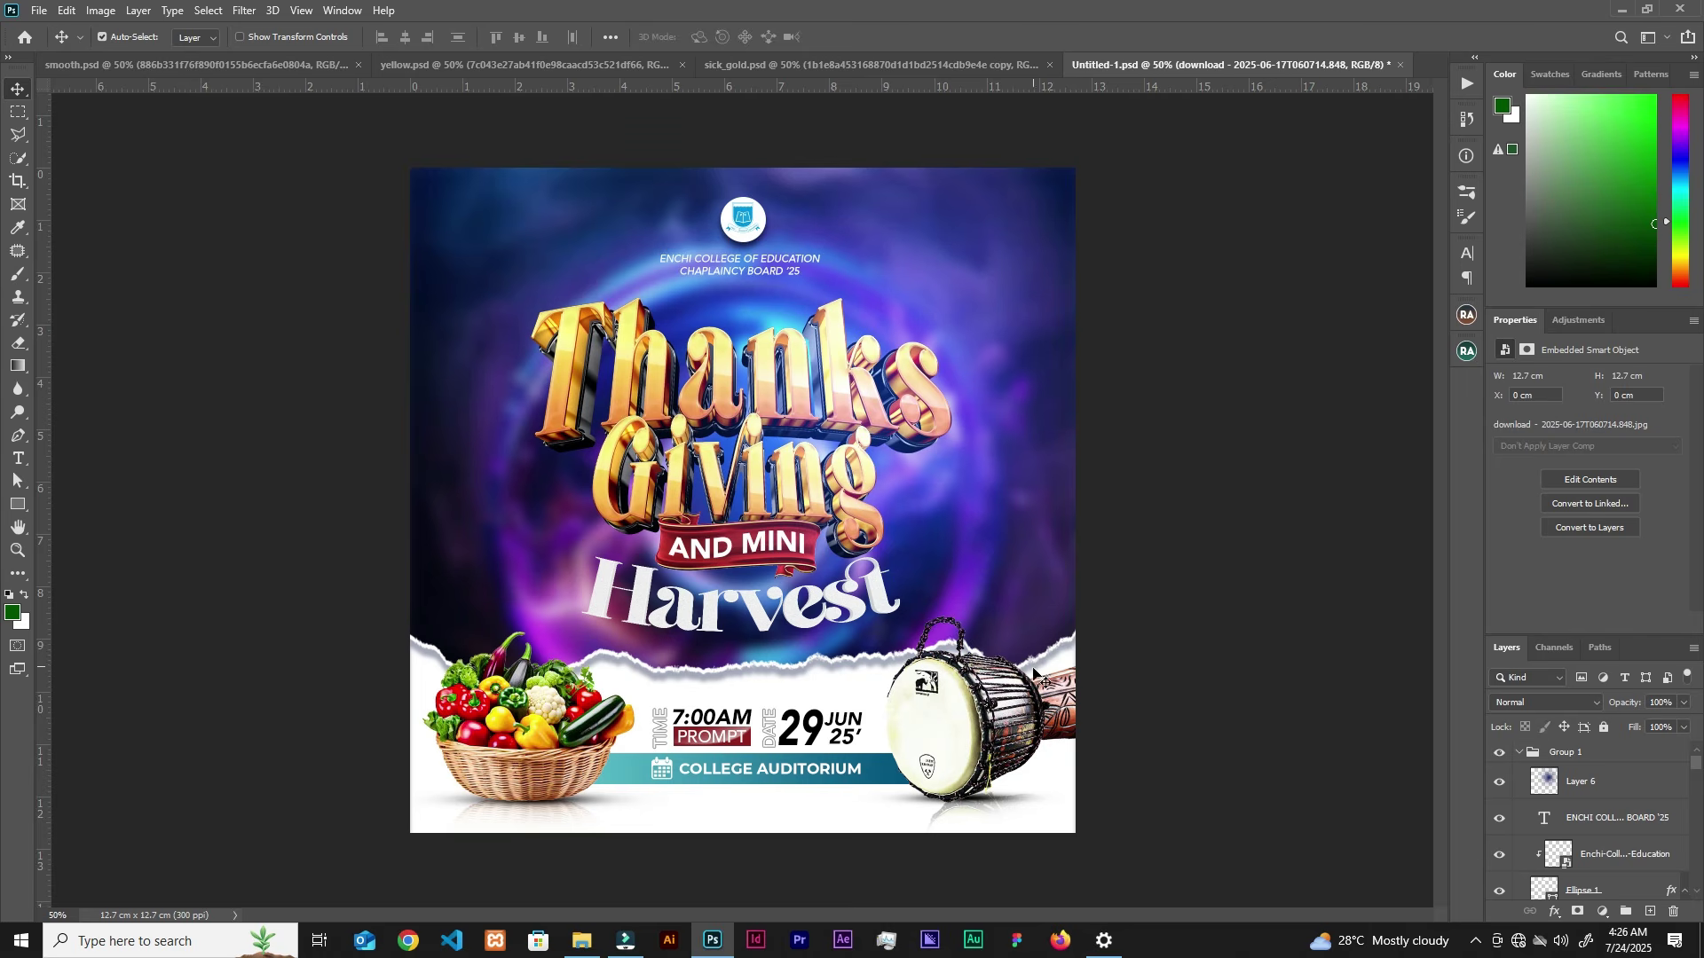
Step: Add a Color Balance adjustment layer directly above the blurred ring image layer
left_click(983, 562)
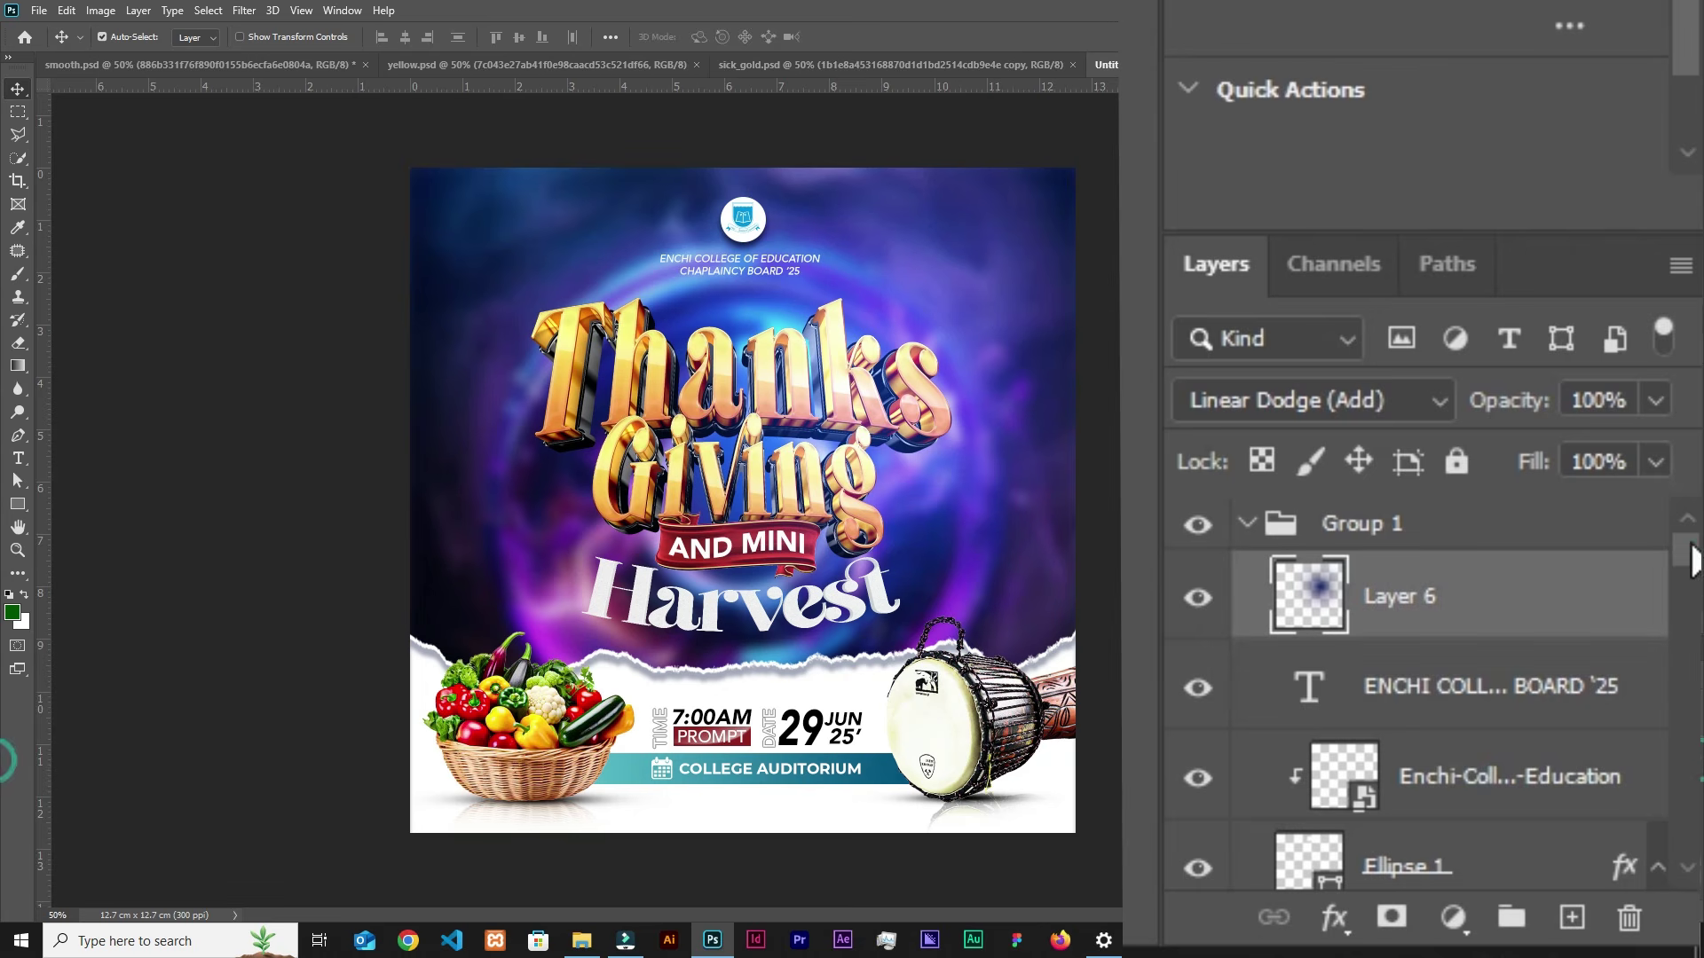
scroll(1663, 833, "down", 5)
left_click(1437, 659)
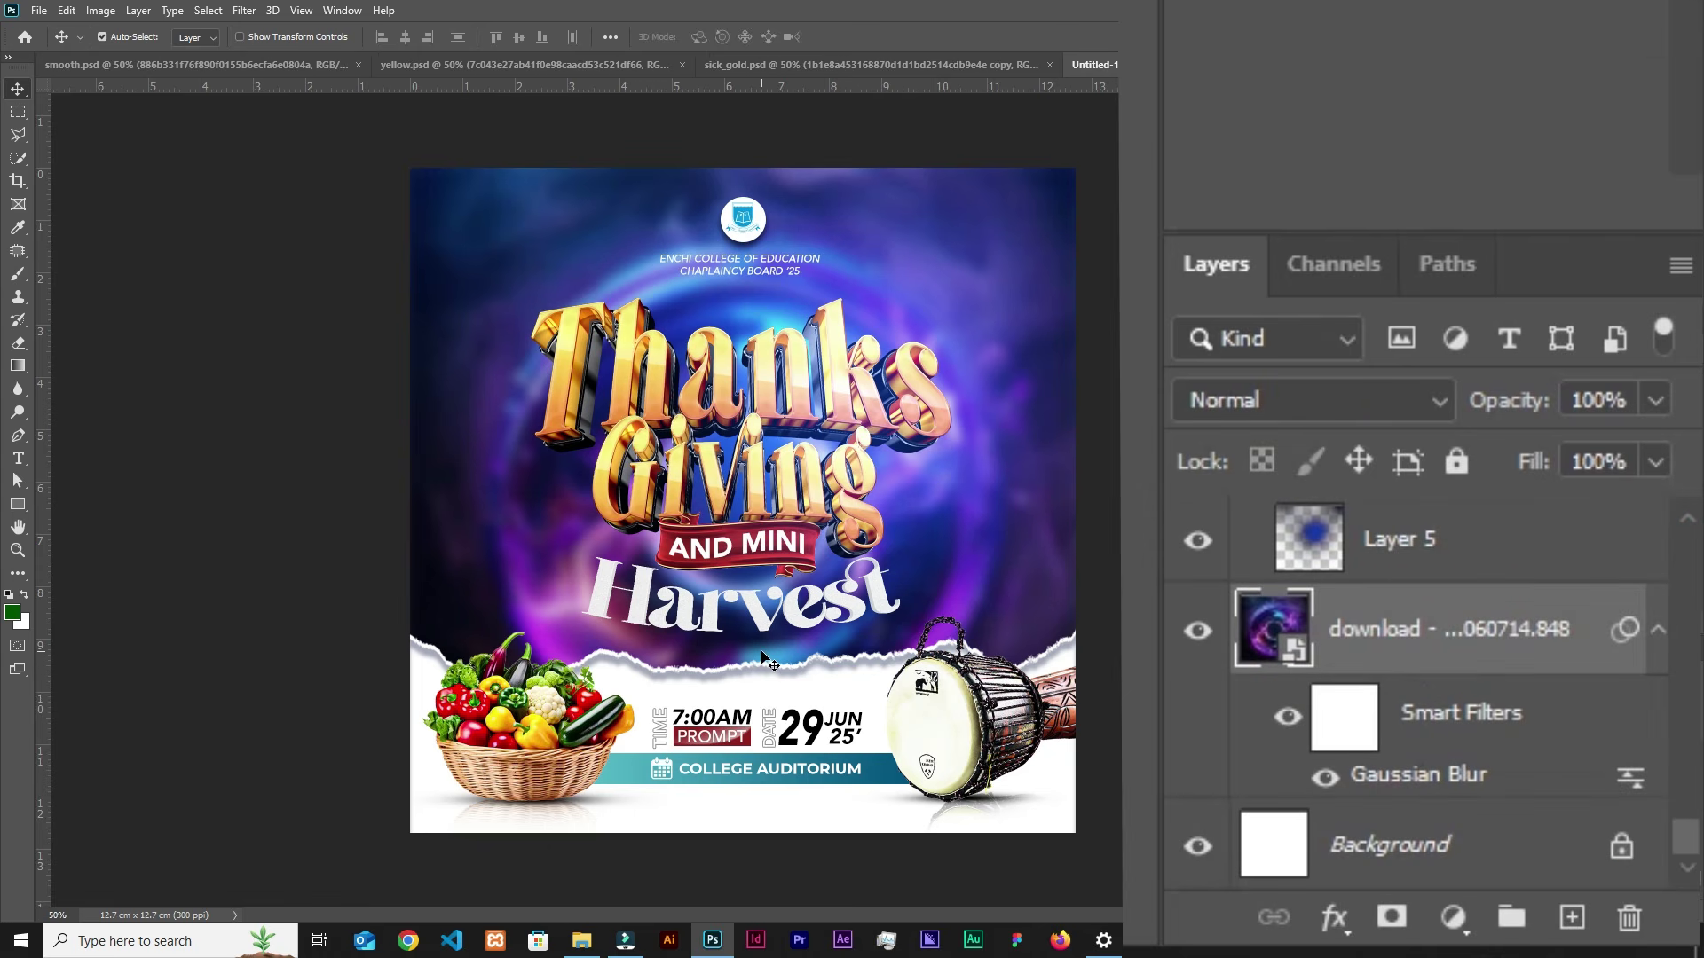
left_click(1198, 632)
left_click(1199, 632)
left_click(1452, 923)
left_click(1452, 925)
left_click(1453, 925)
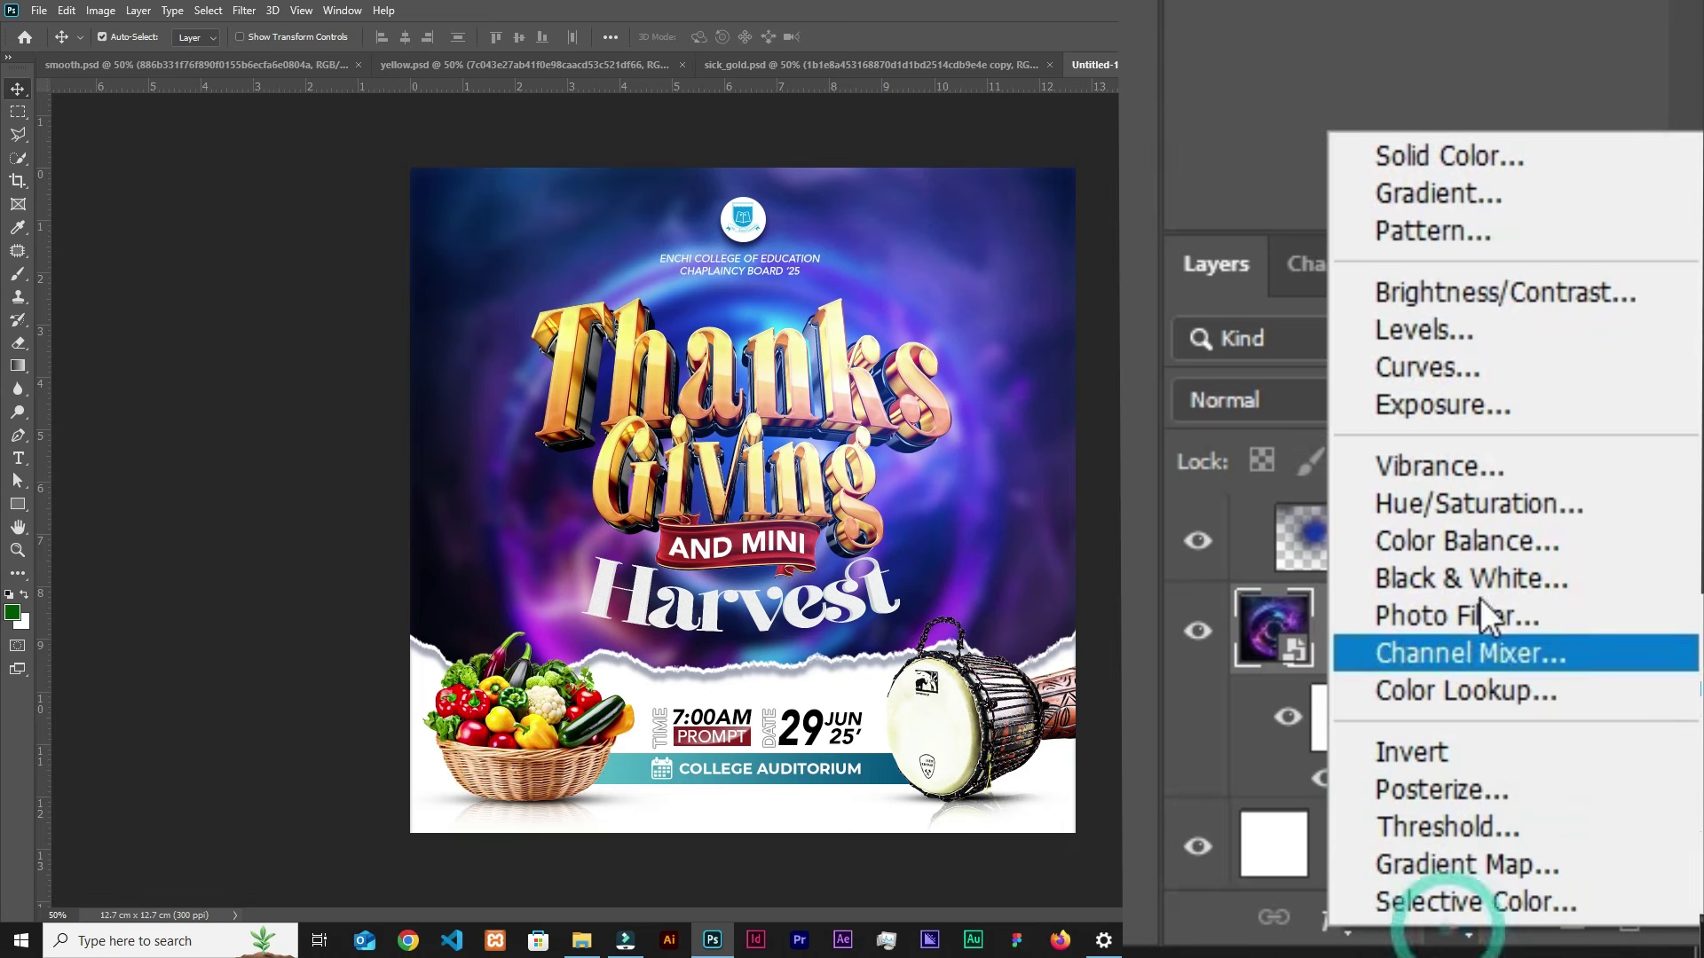
left_click(1432, 541)
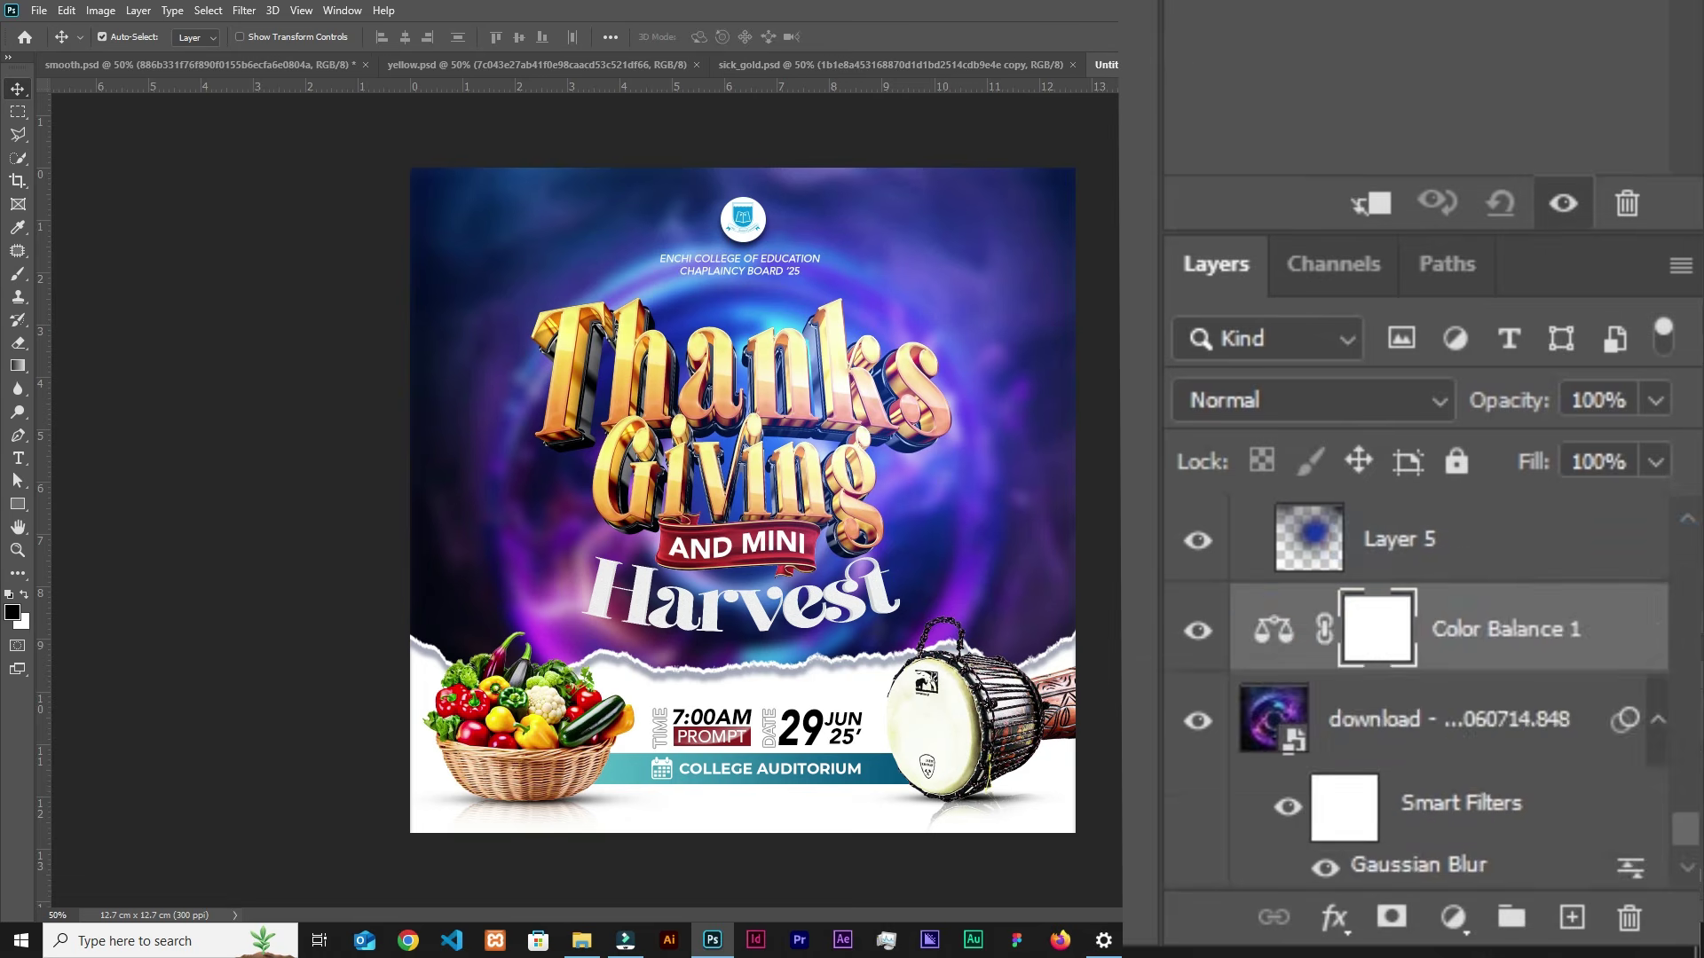
Step: Set the Color Balance midtones to Cyan-Red +69, Magenta-Green -32 and Yellow-Blue +51
left_click_drag(1363, 332, 1328, 330)
left_click_drag(1358, 402, 1461, 408)
left_click_drag(1358, 474, 1441, 472)
left_click_drag(1333, 333, 1473, 333)
left_click_drag(1456, 401, 1269, 395)
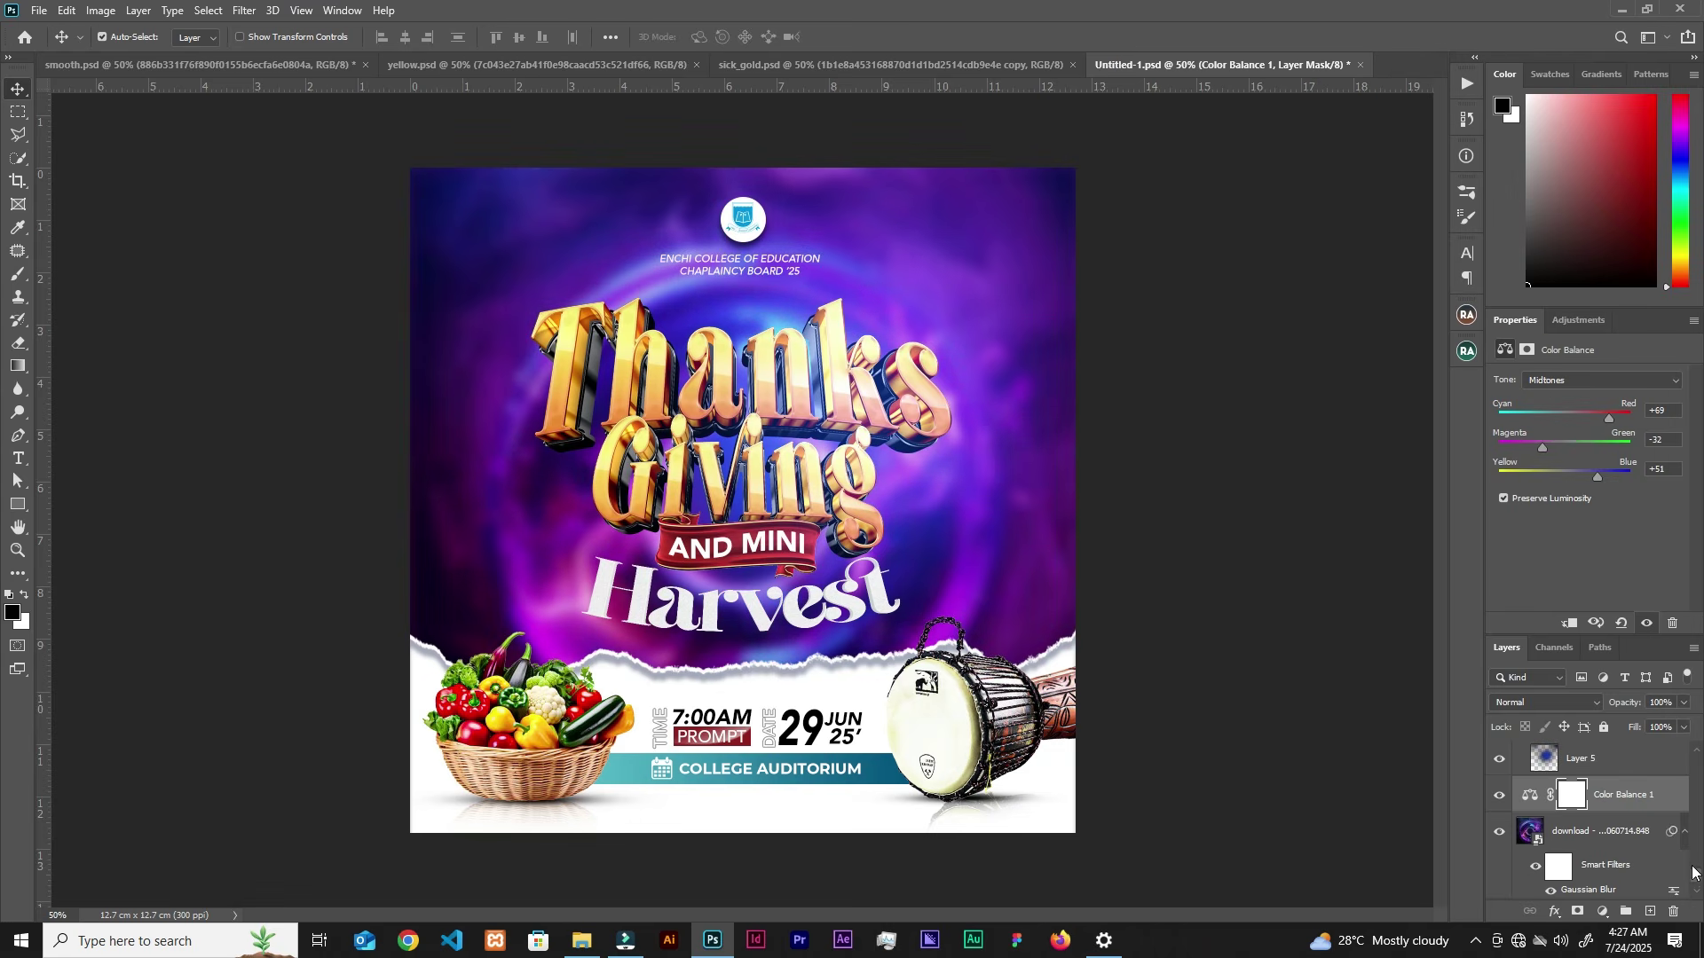
Step: Collapse Group 1 and hide it along with the Color Balance and ring image layers
scroll(1673, 807, "down", 5)
left_click_drag(1701, 839, 1688, 760)
left_click(1520, 755)
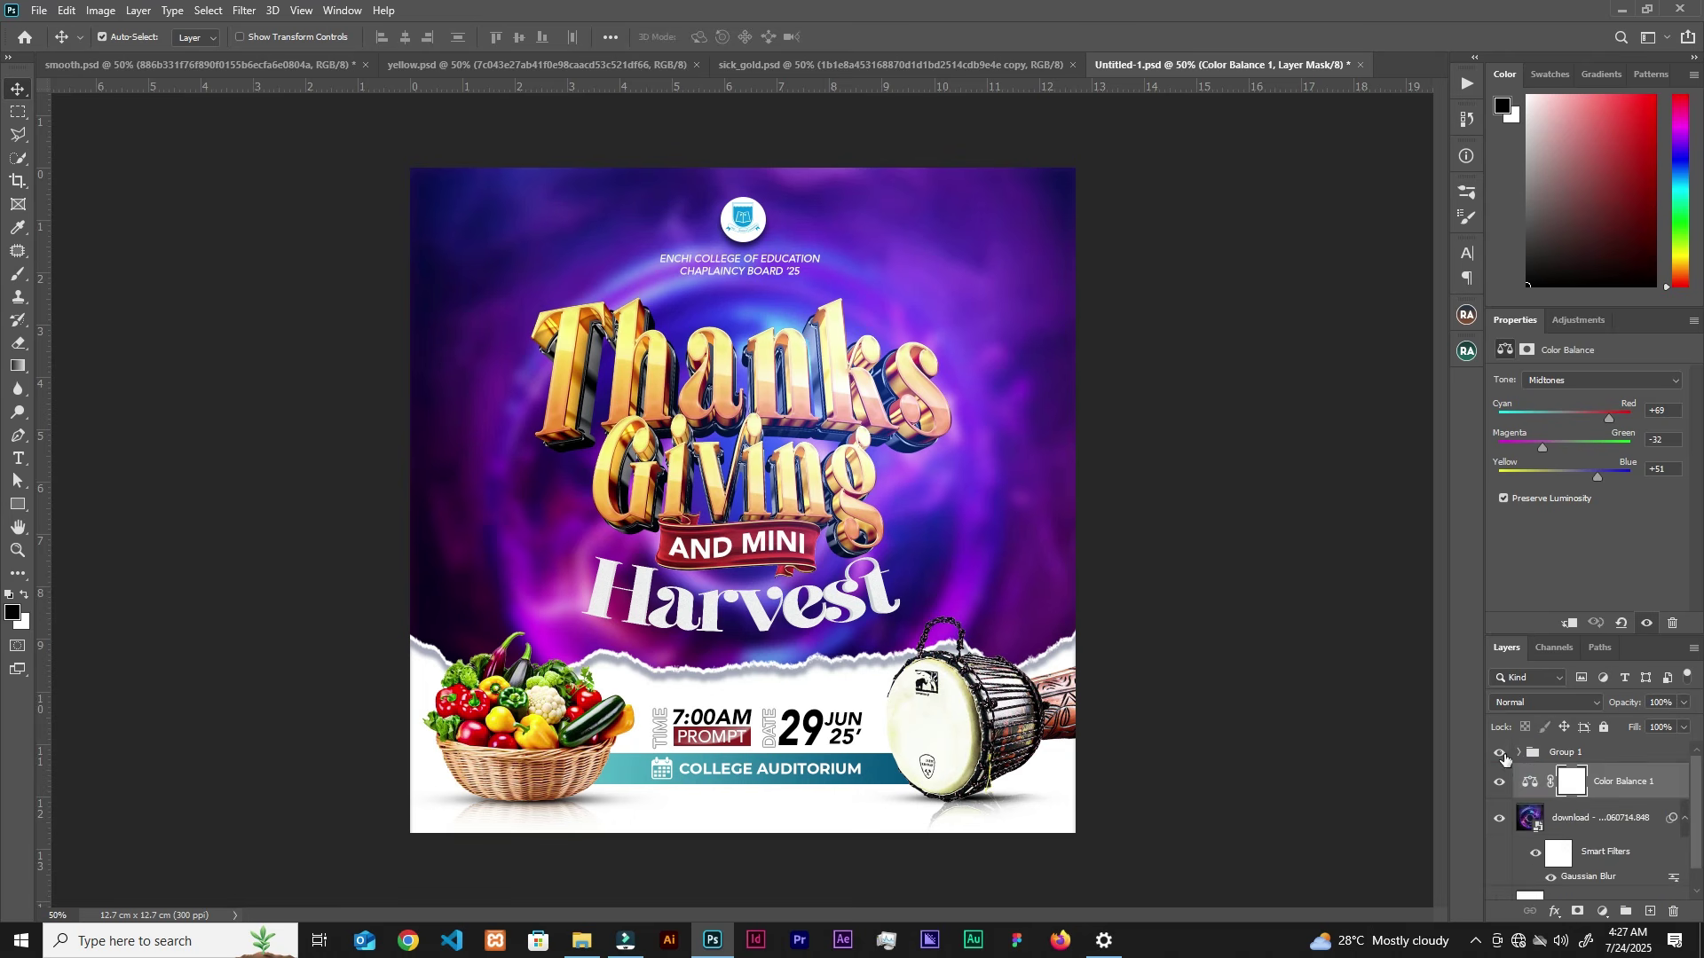
left_click(1499, 754)
left_click(1500, 784)
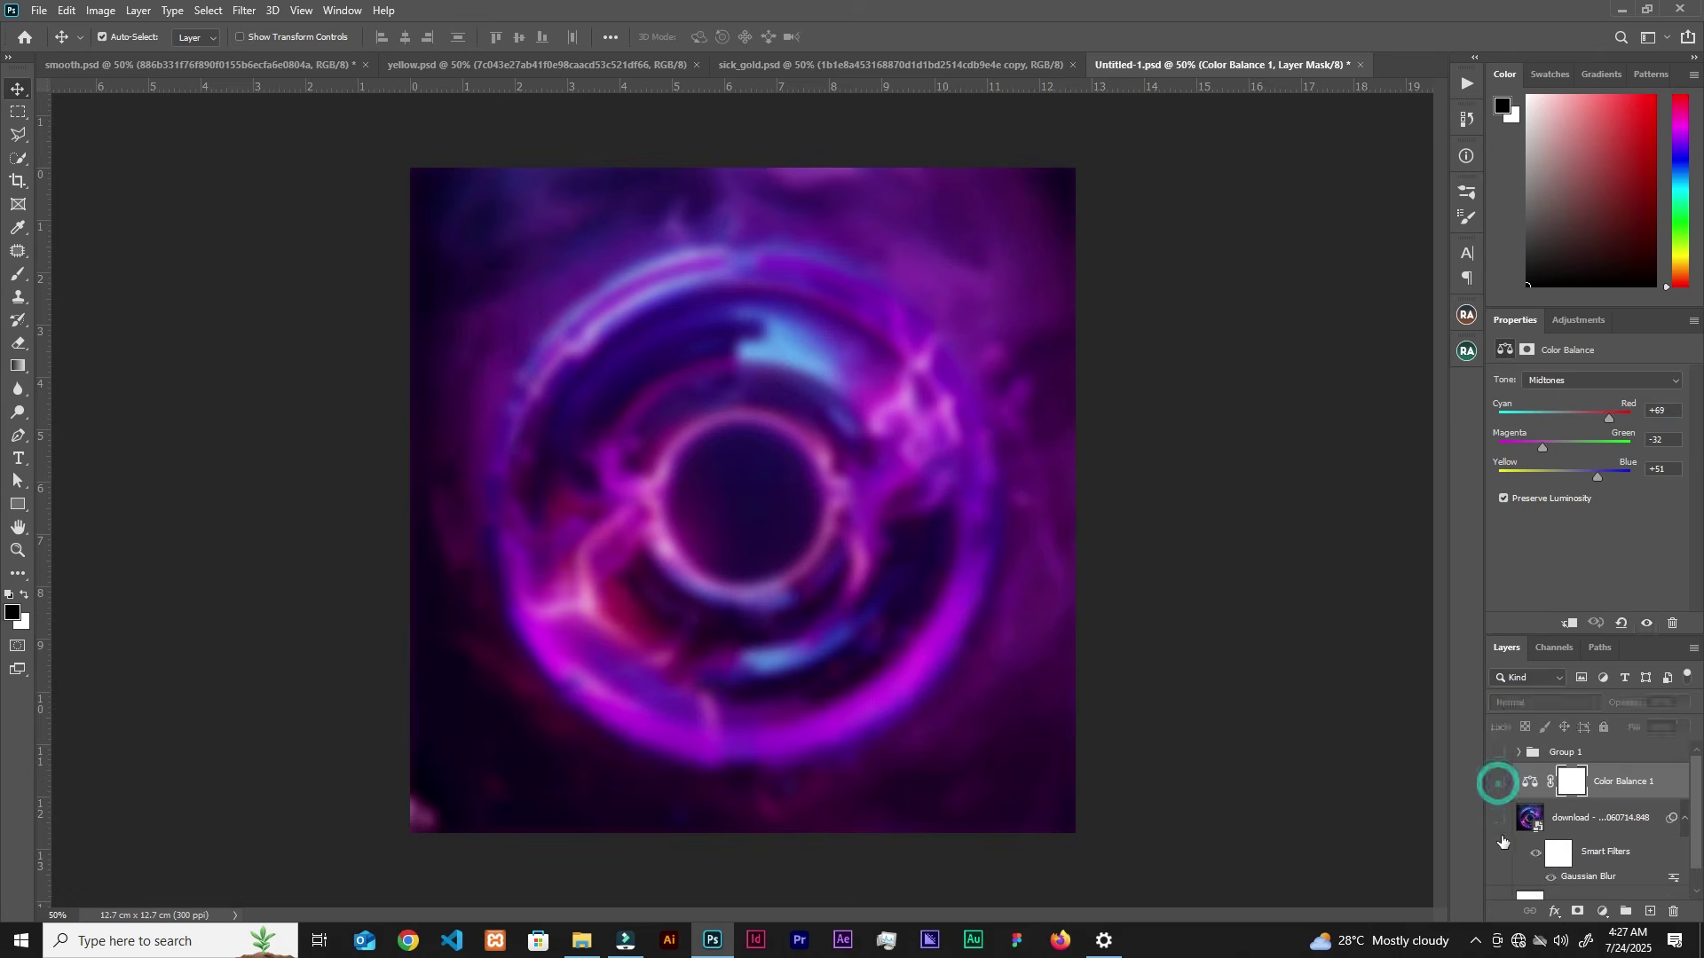
Step: Look at the original ring image in the stock folder and return to Photoshop to show its layer
left_click(583, 941)
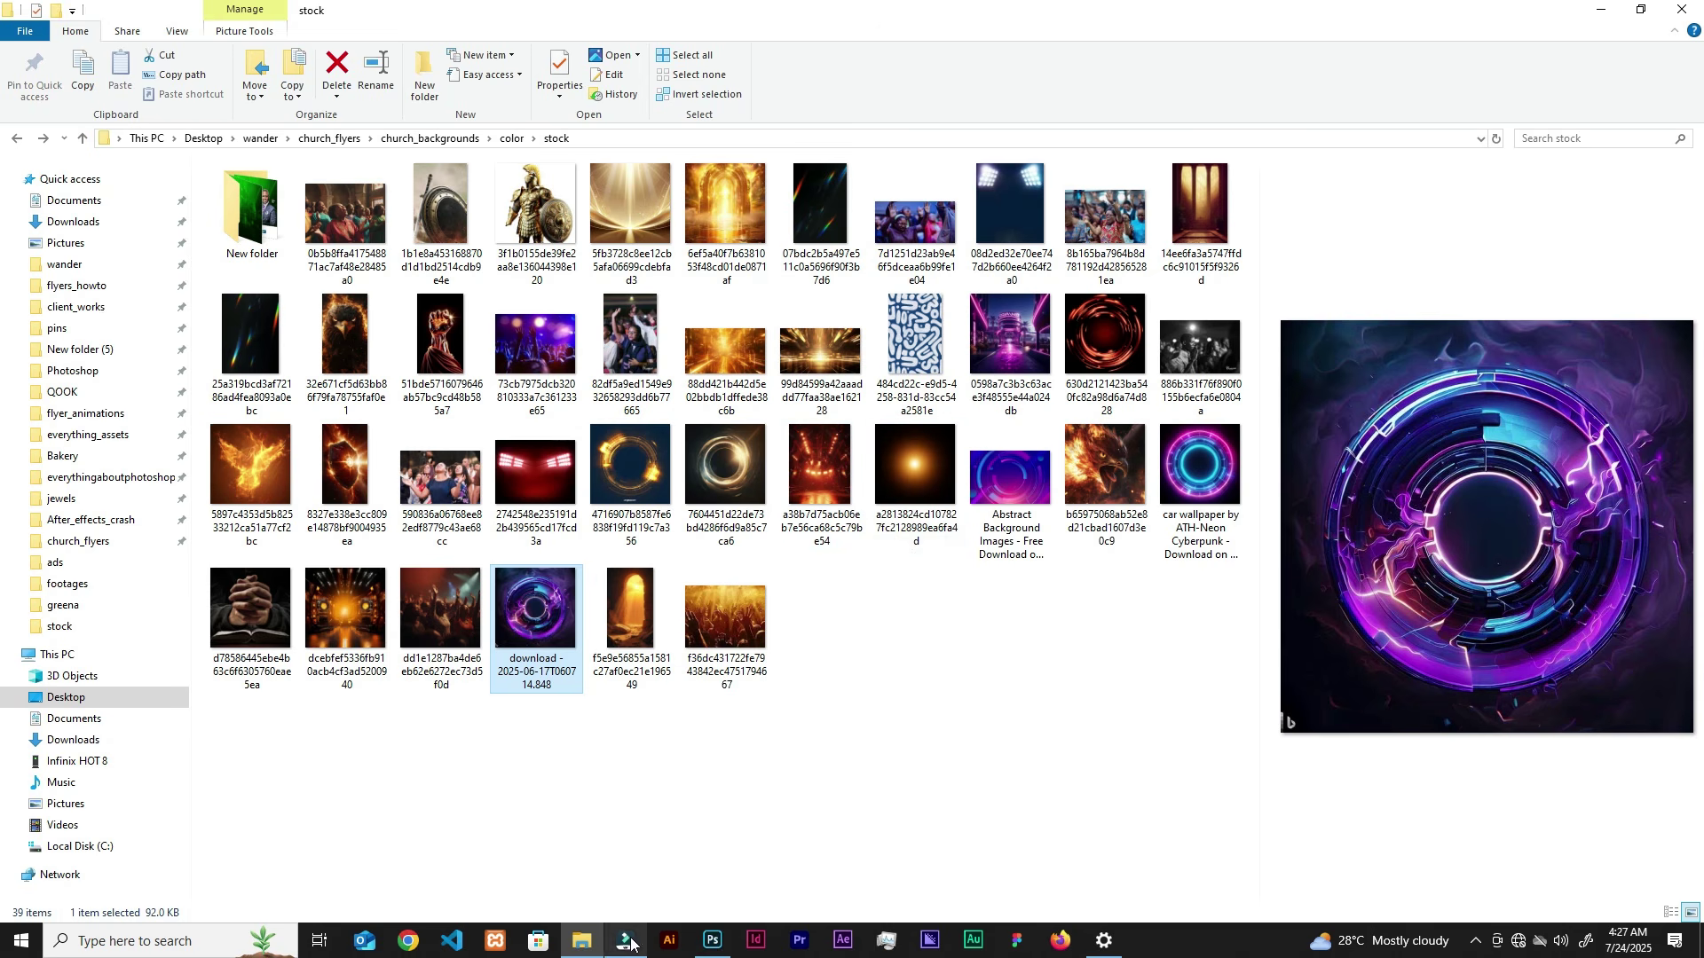
left_click(713, 941)
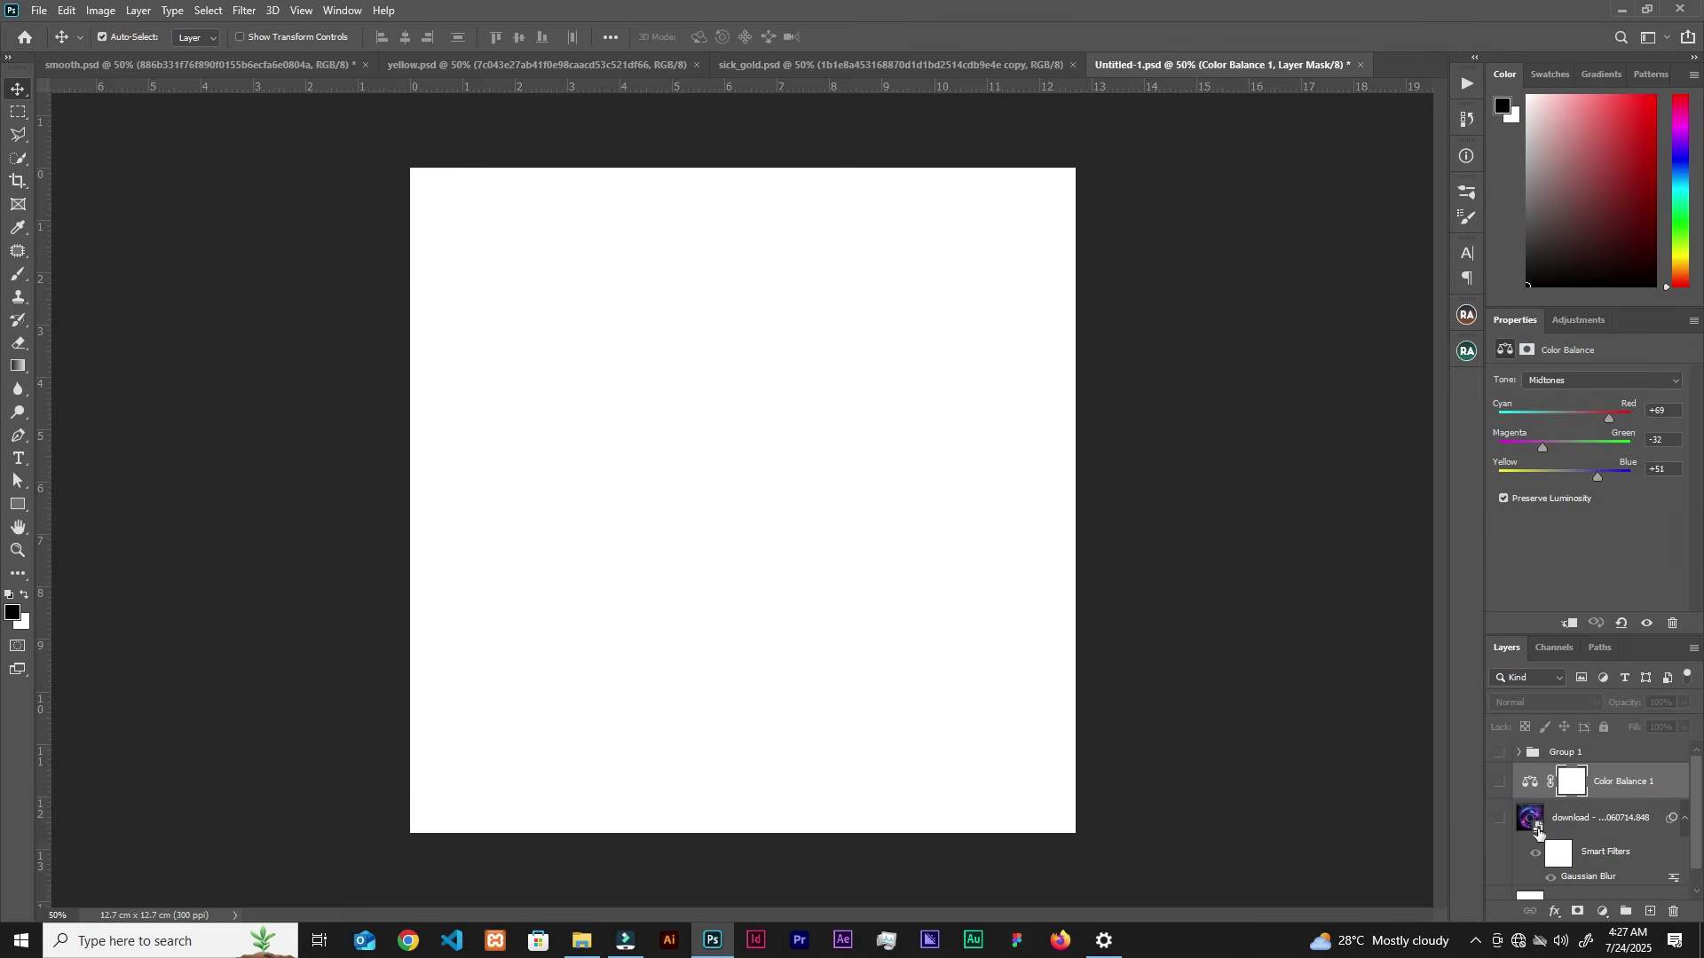
left_click(1500, 818)
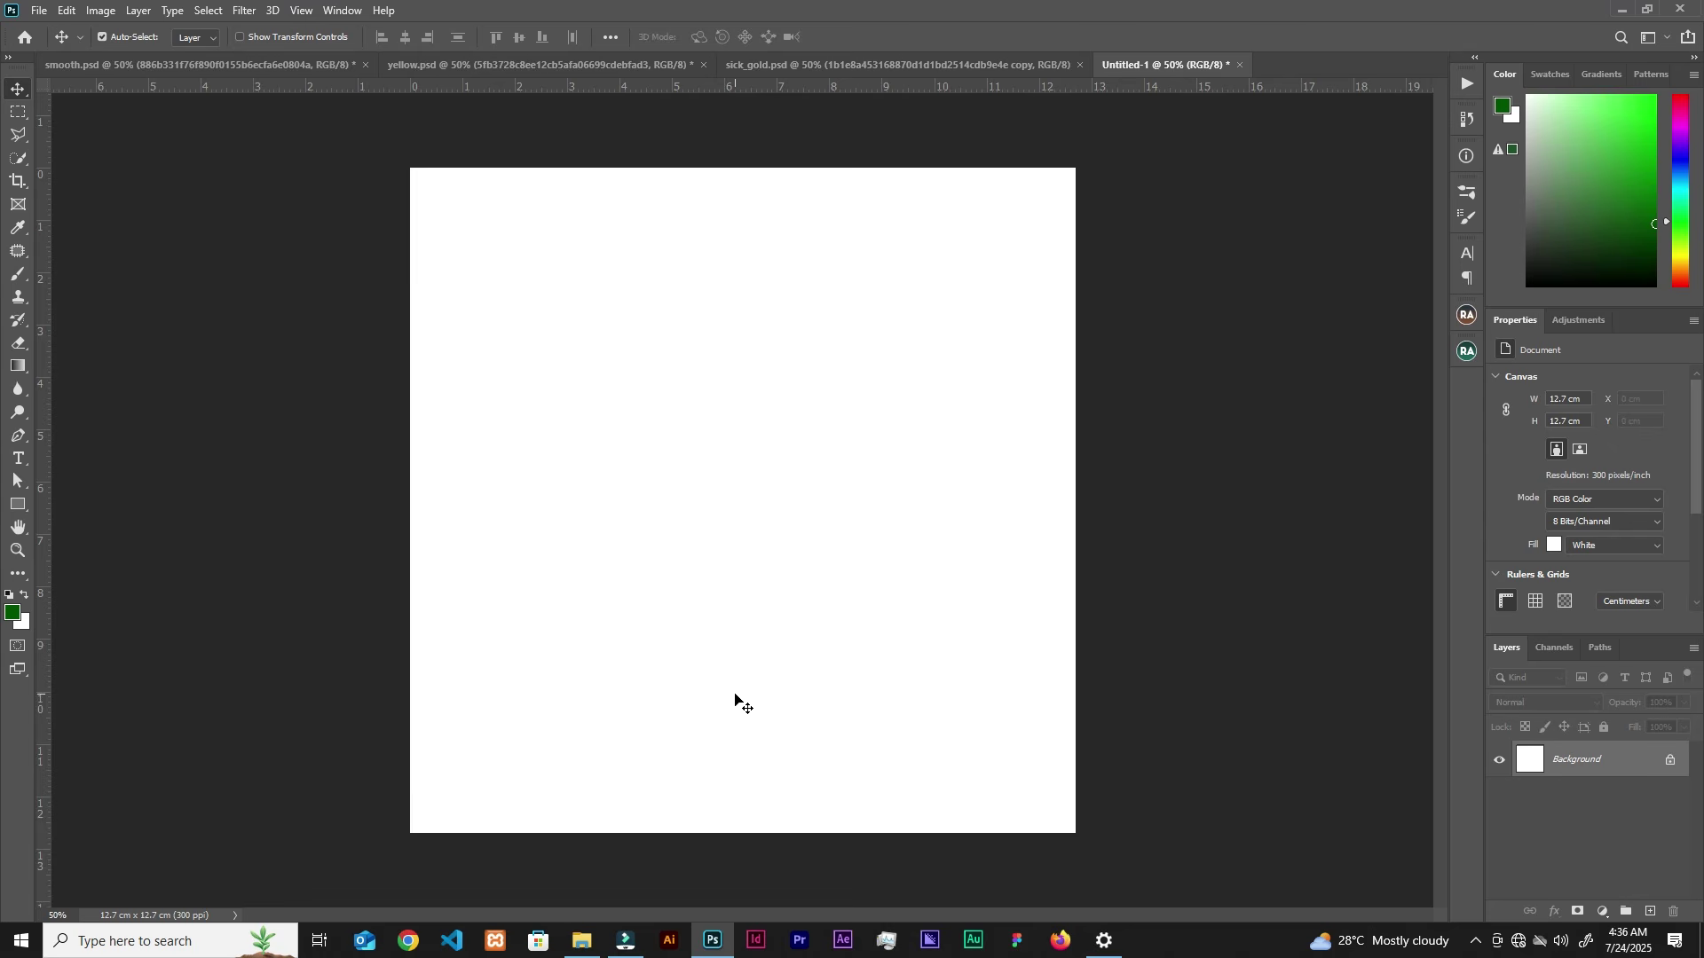
Step: Preview the golden gateway, golden light rays, glowing arch and raised-hands crowd images in the stock folder as candidates for the blank canvas
left_click(581, 940)
left_click(719, 229)
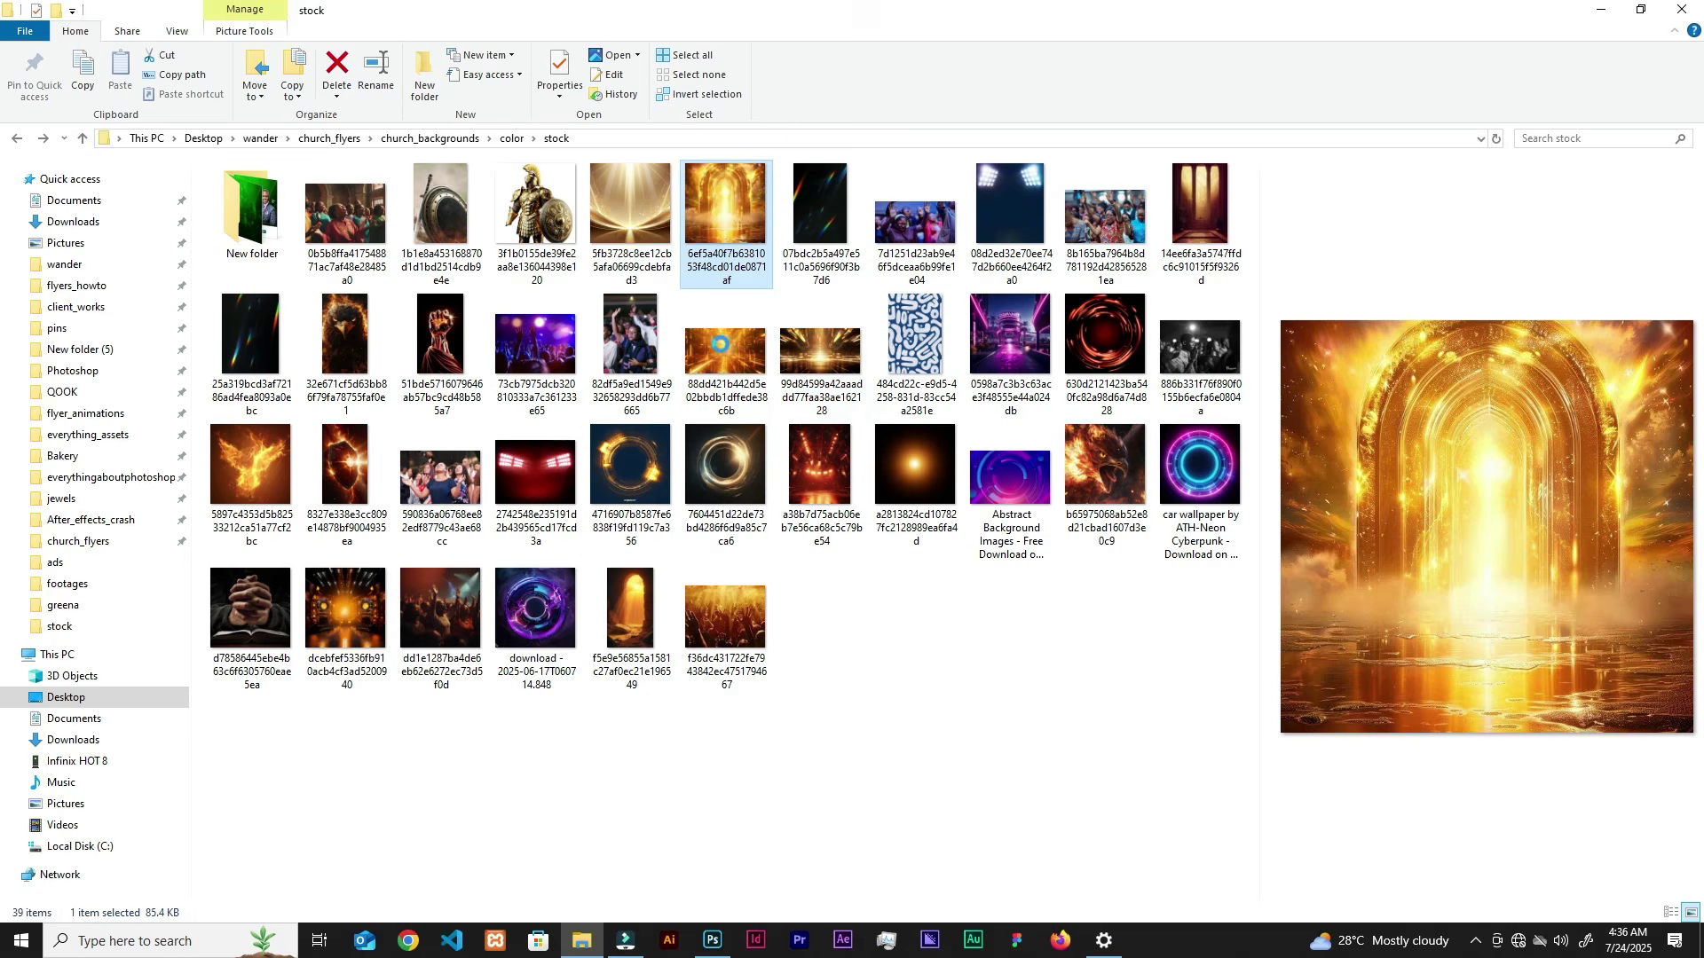
left_click(721, 350)
left_click(639, 182)
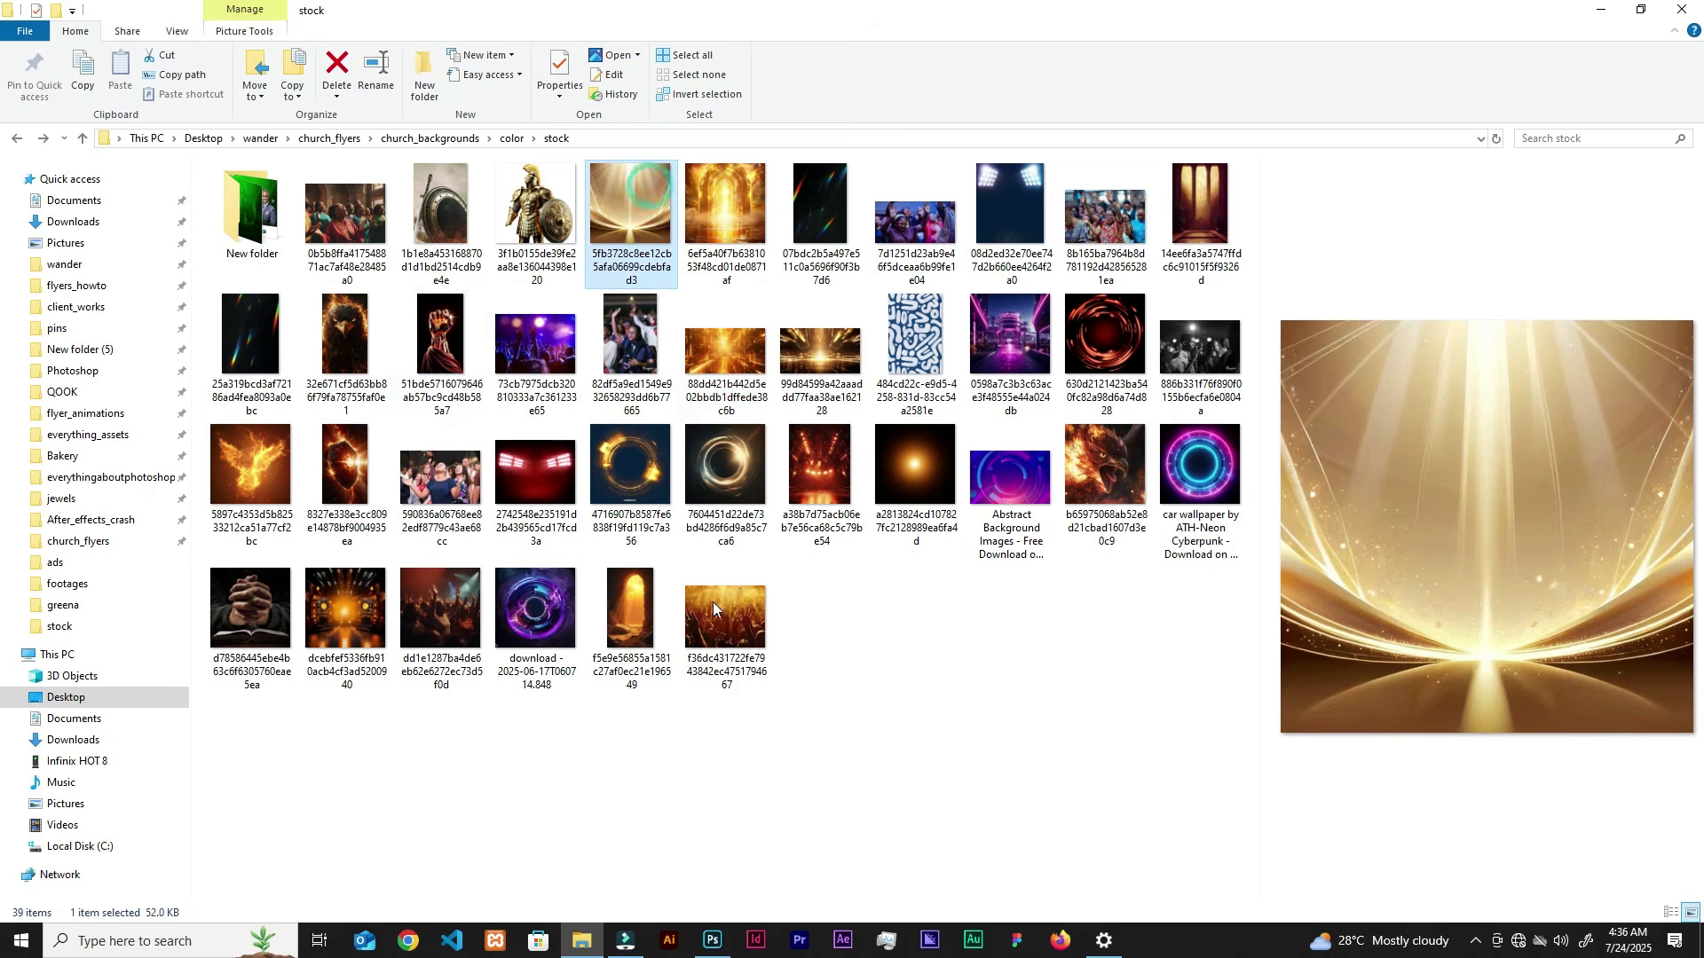
left_click(640, 626)
left_click(712, 638)
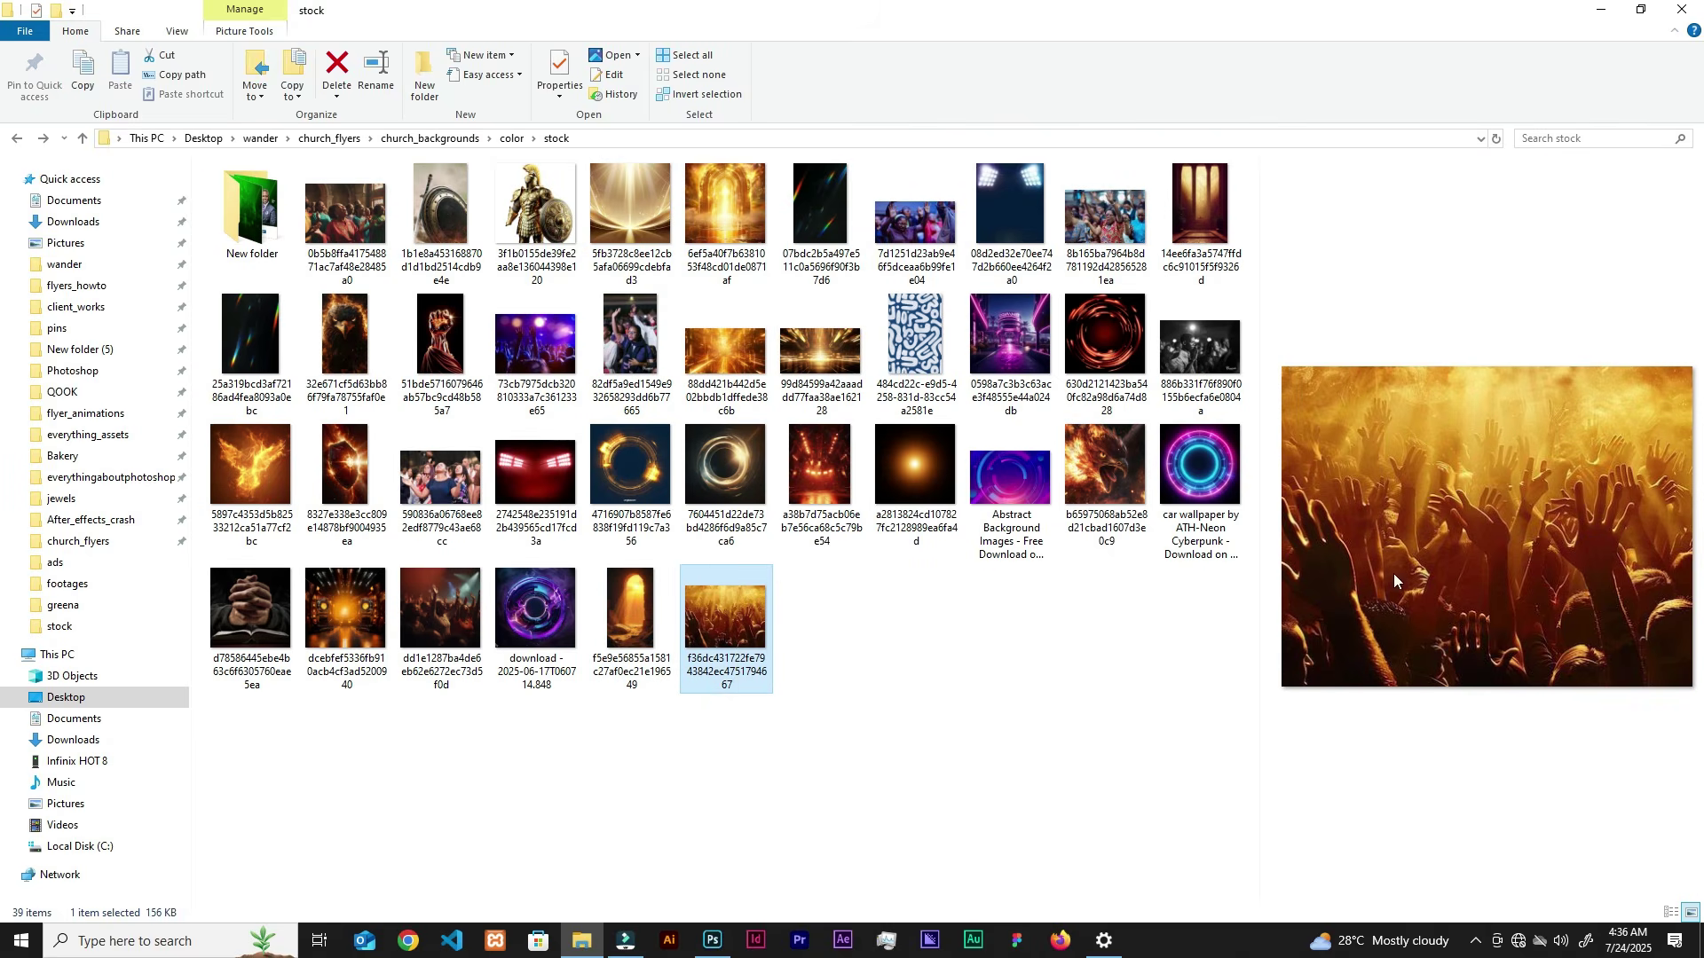
left_click(712, 939)
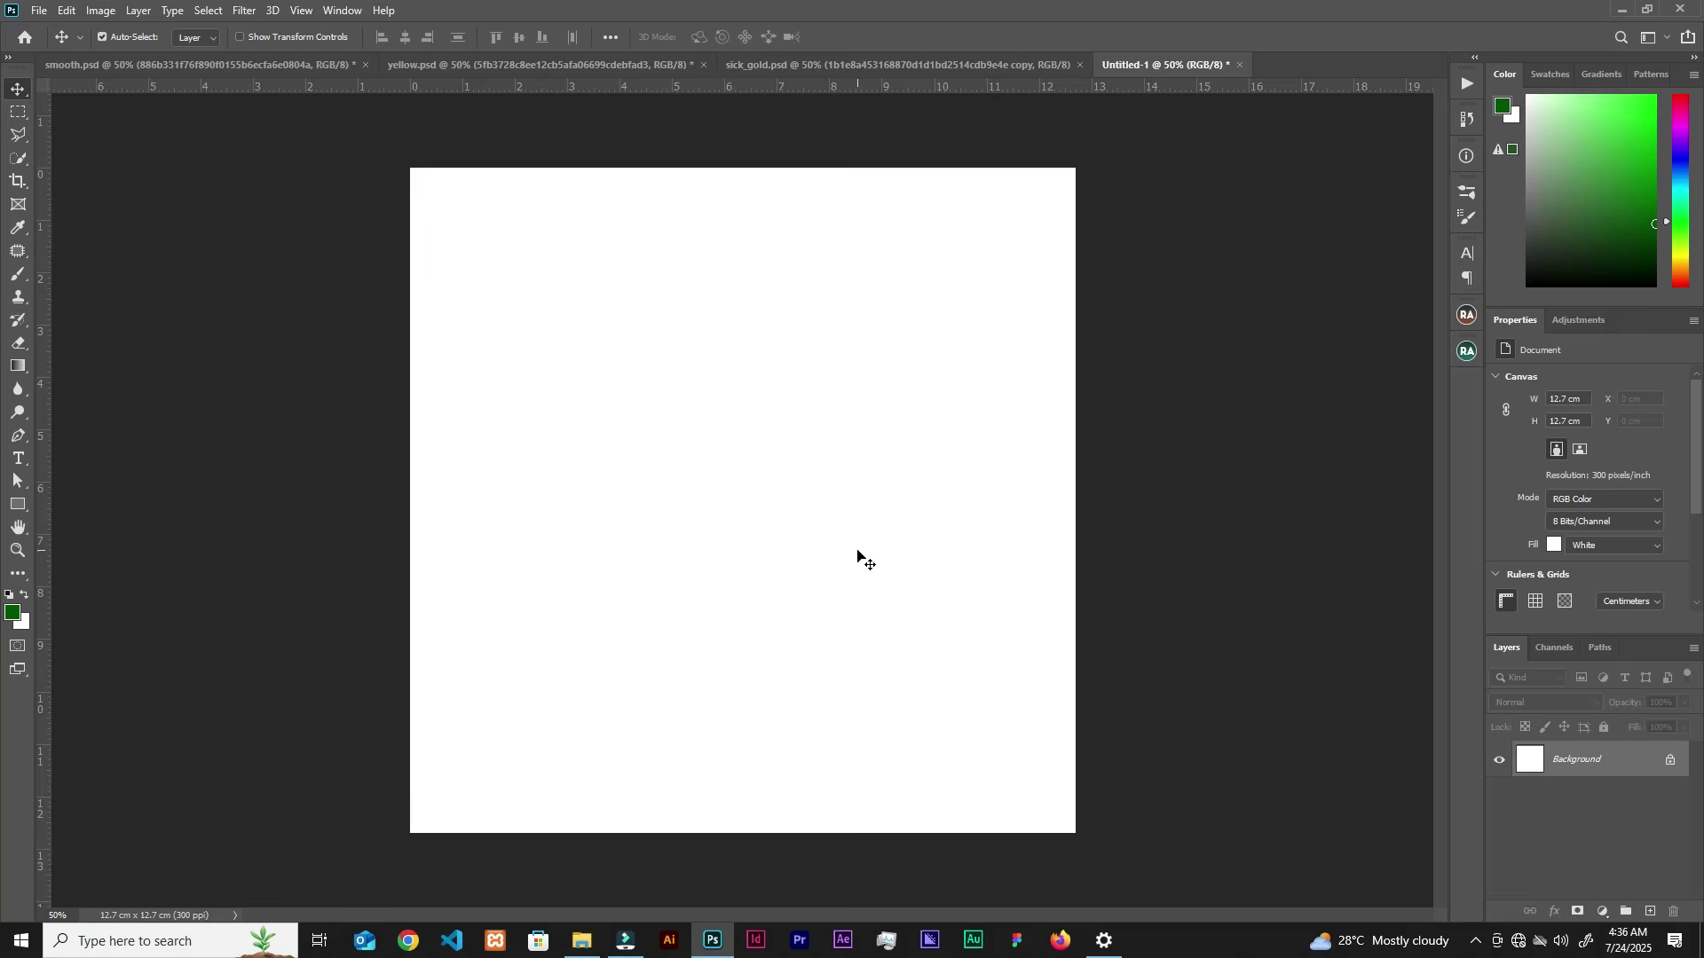
left_click(582, 941)
left_click(583, 941)
Step: Add a Gradient Fill layer above the Background using the Foreground to Background preset from the Basics set
left_click(1603, 912)
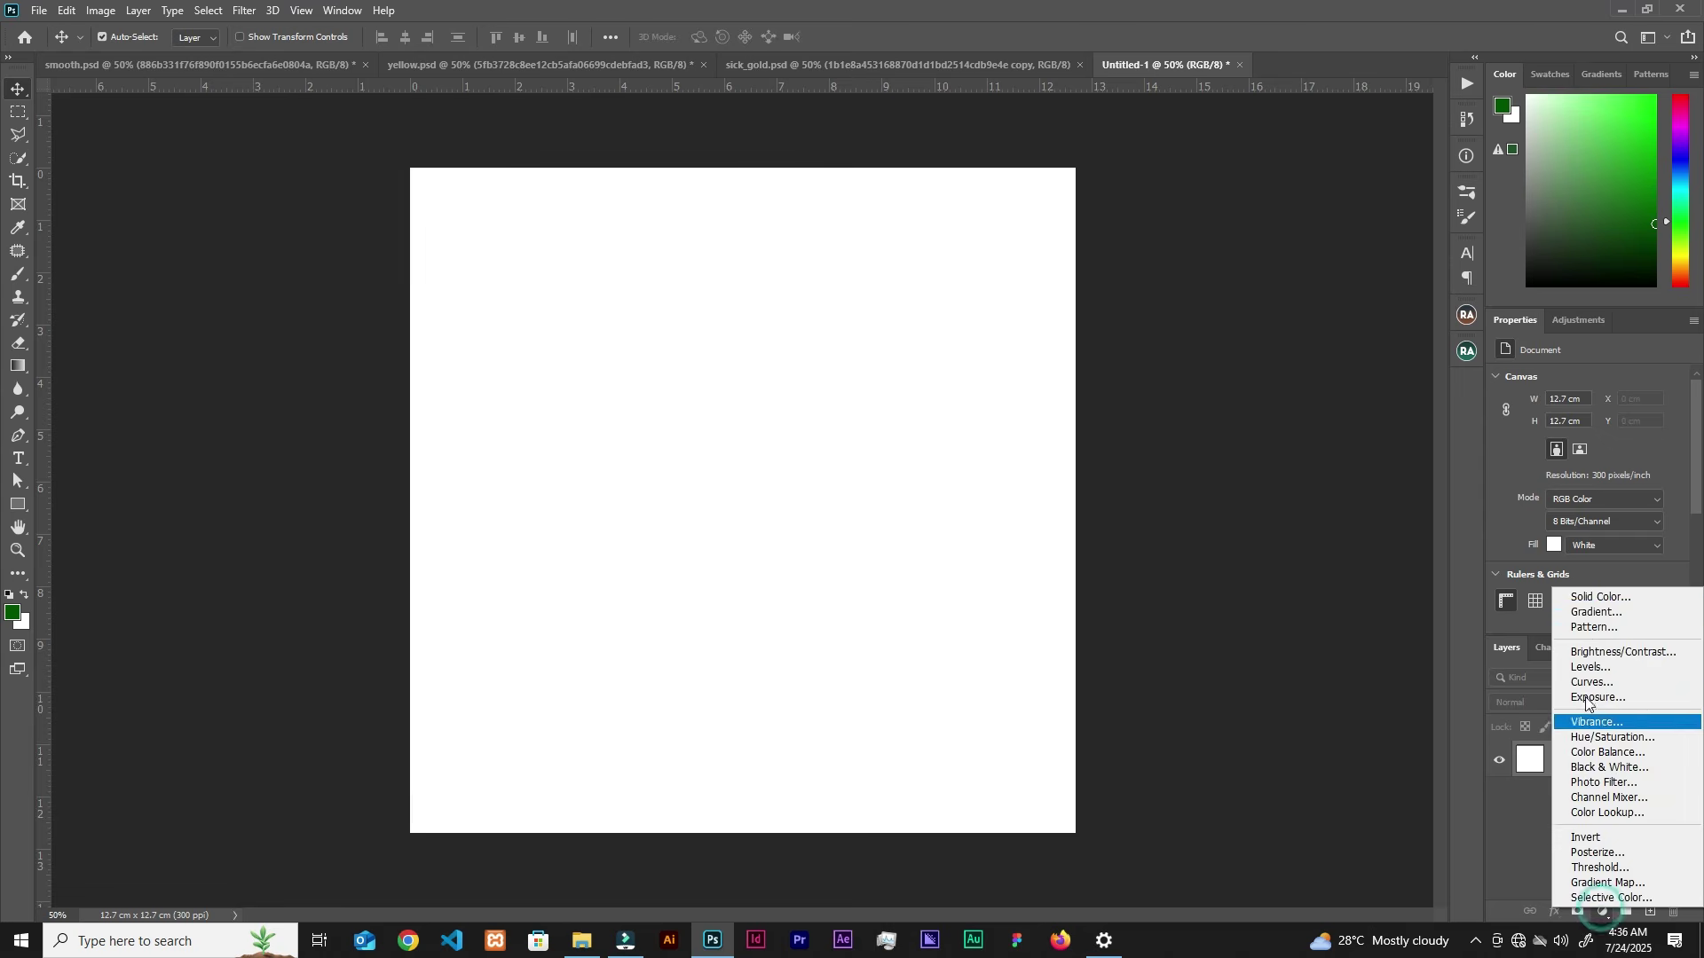
left_click(1598, 613)
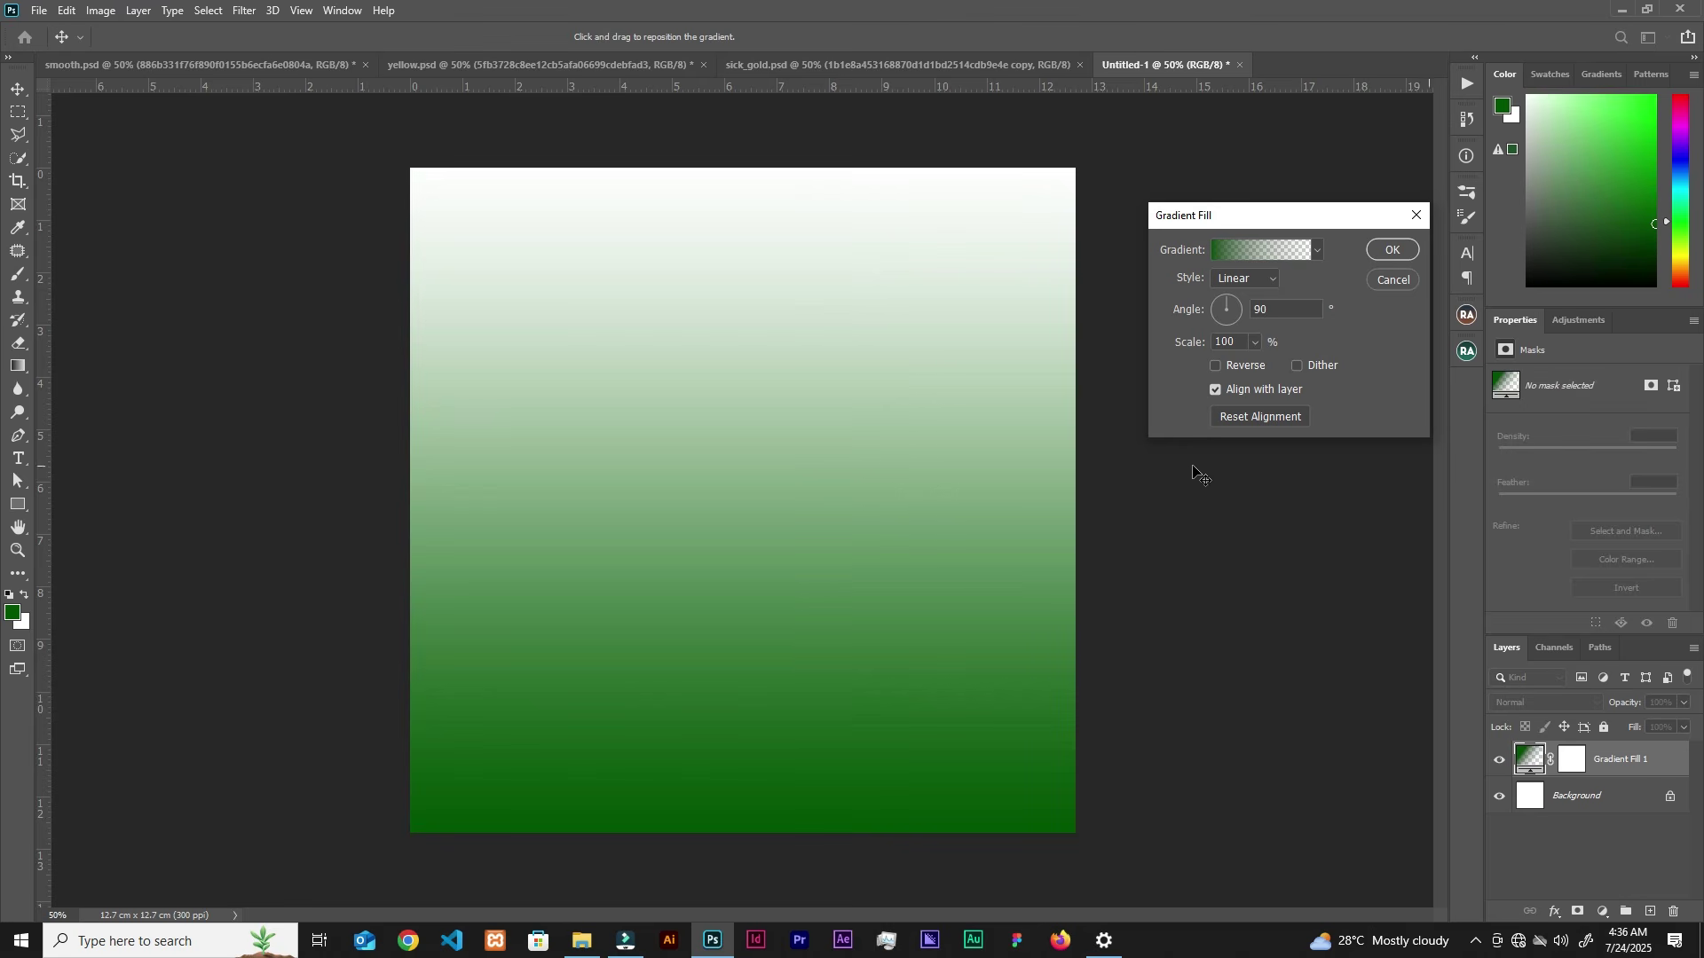
left_click(1247, 254)
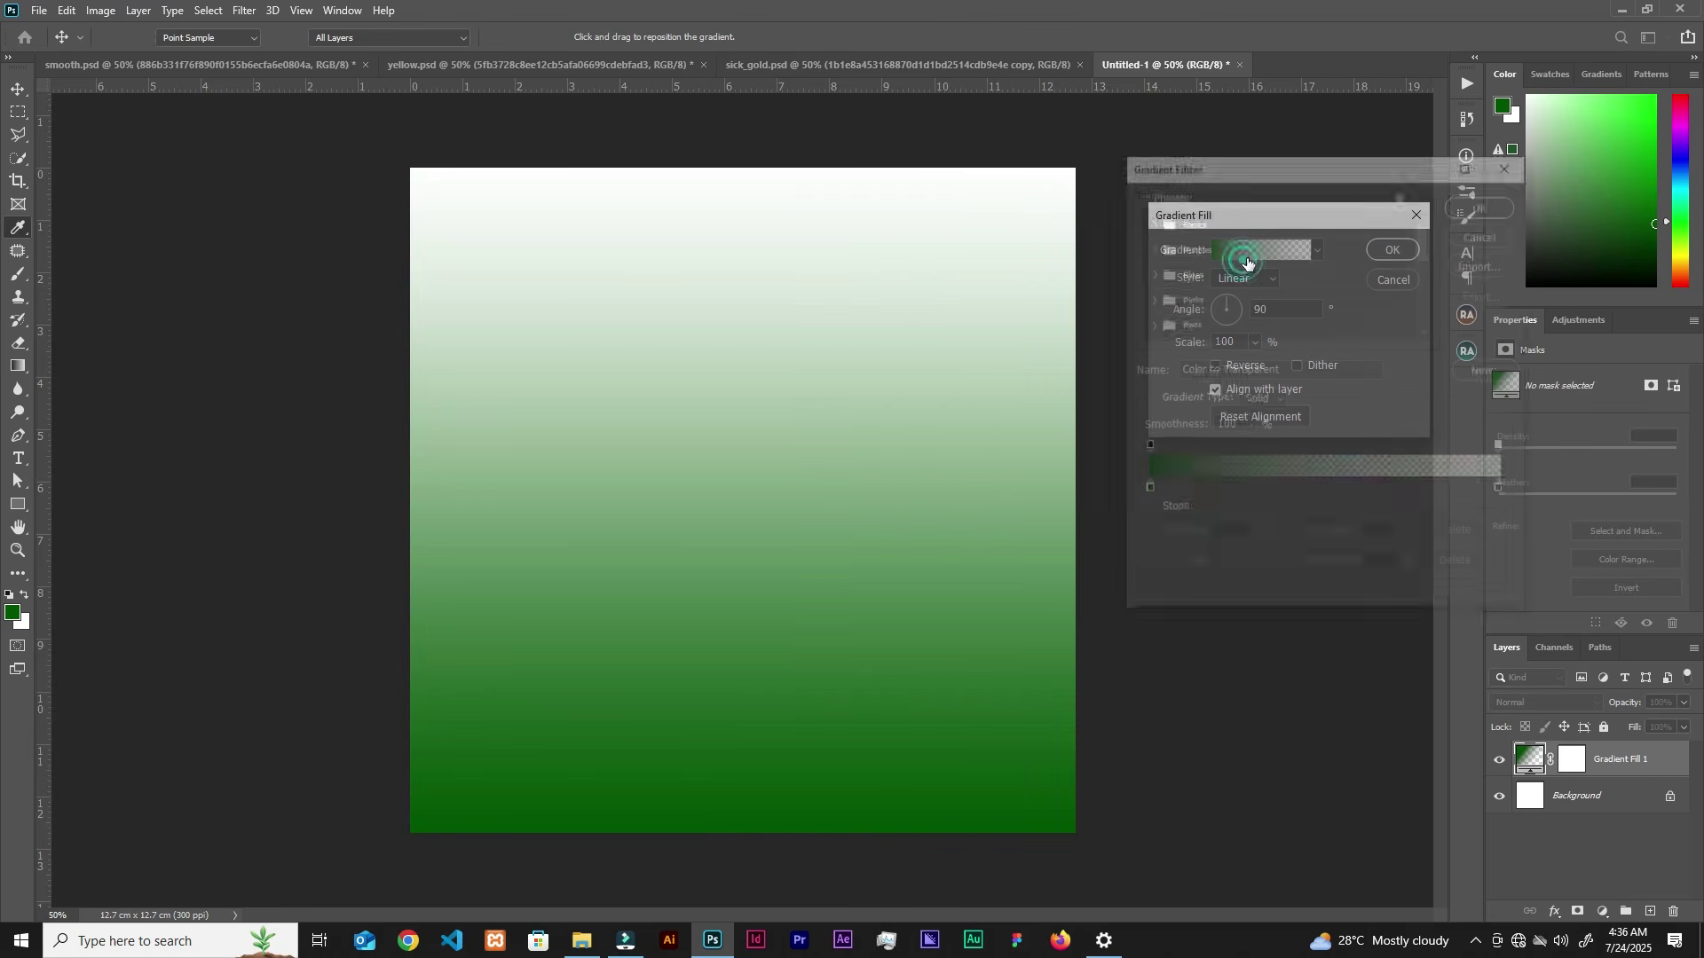
left_click(1151, 222)
left_click(1172, 248)
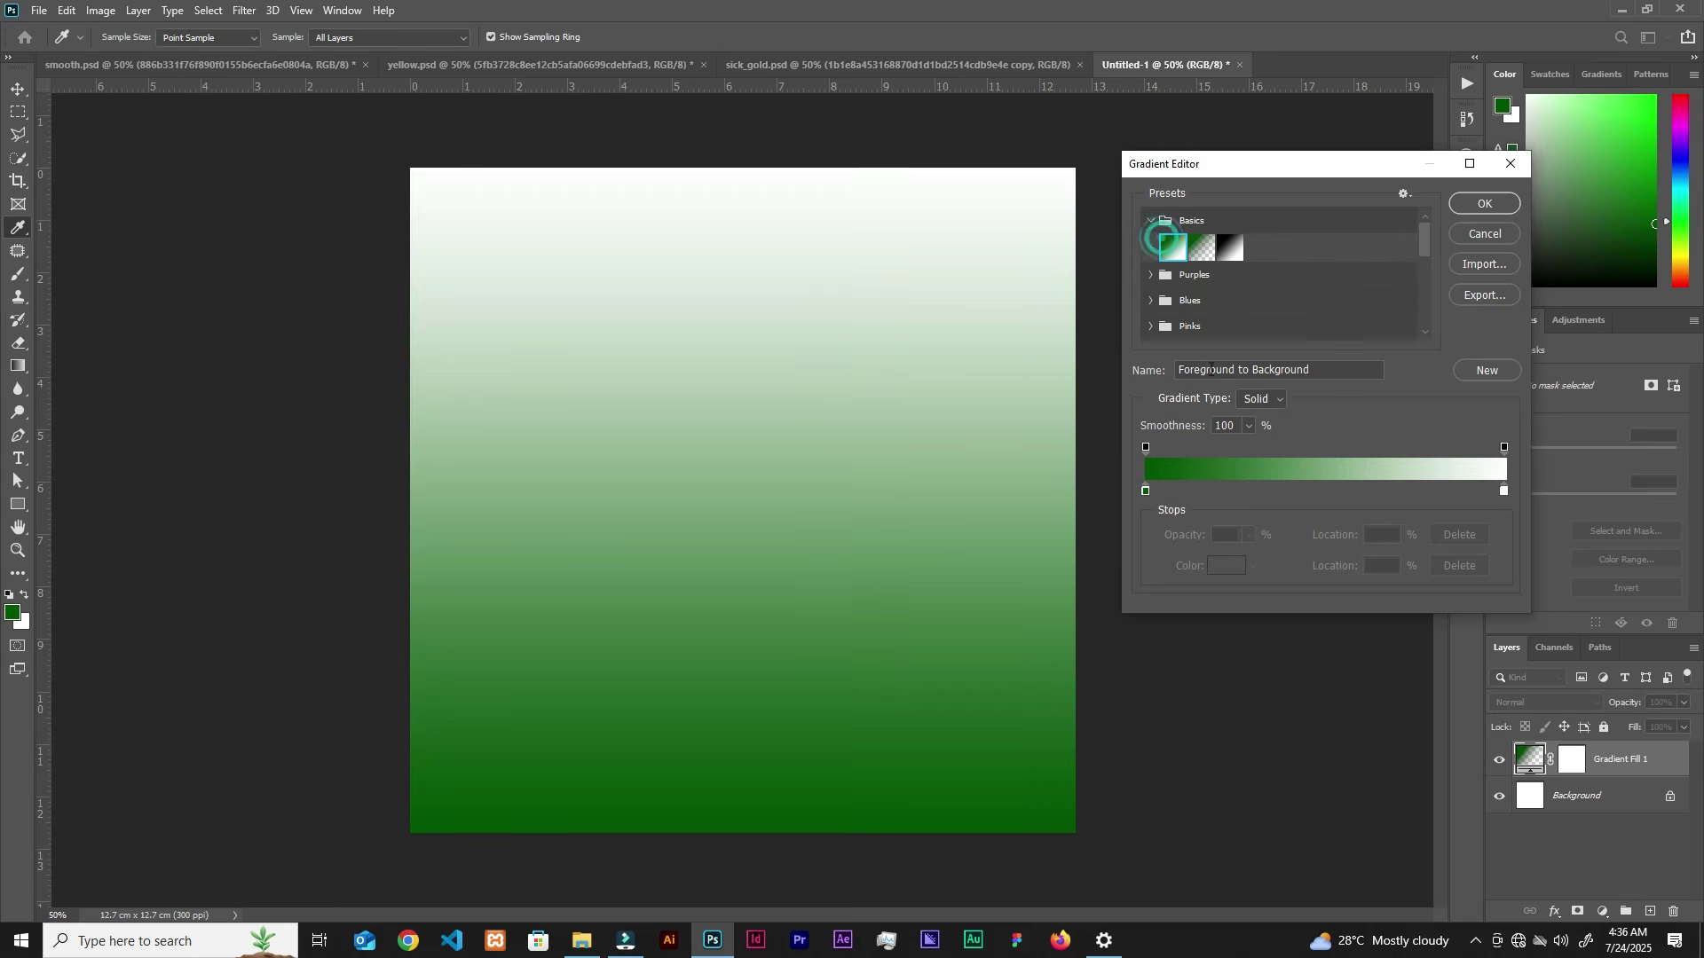
Step: Set the color stop at the start of the gradient to black
left_click(1144, 492)
left_click(1213, 568)
left_click_drag(1153, 417, 1107, 451)
left_click(1504, 220)
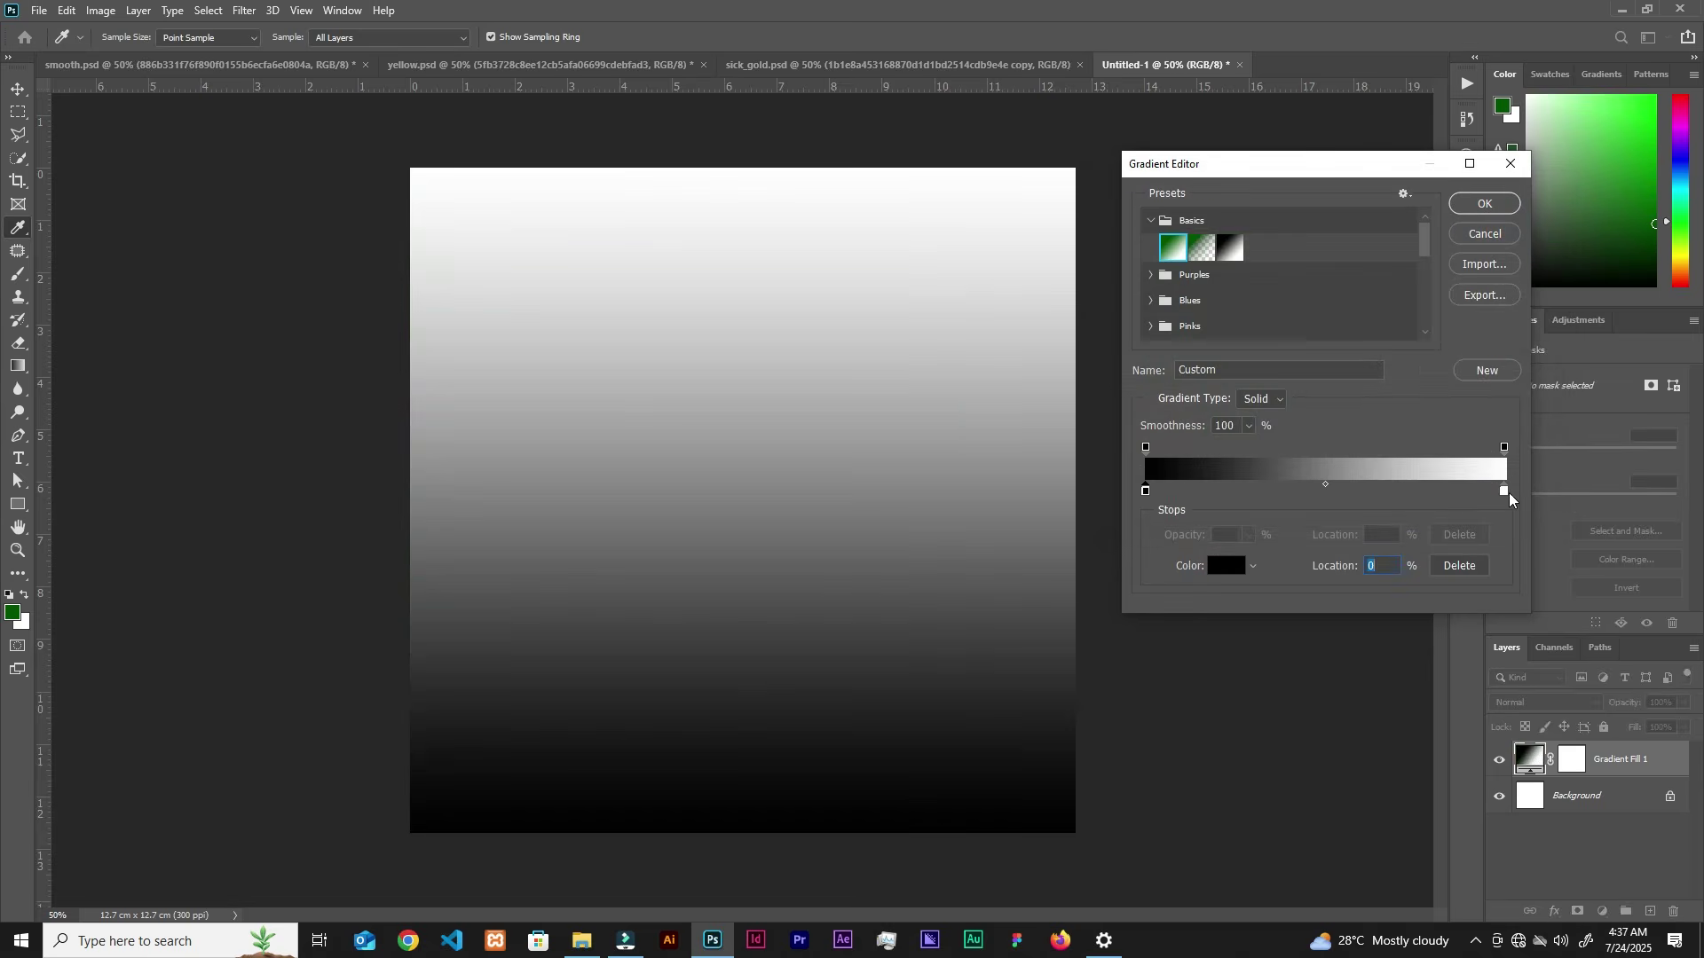
Step: Set the color stop at the 100% location to dark golden brown #8d5a00 and apply the linear gradient fill
left_click(1505, 493)
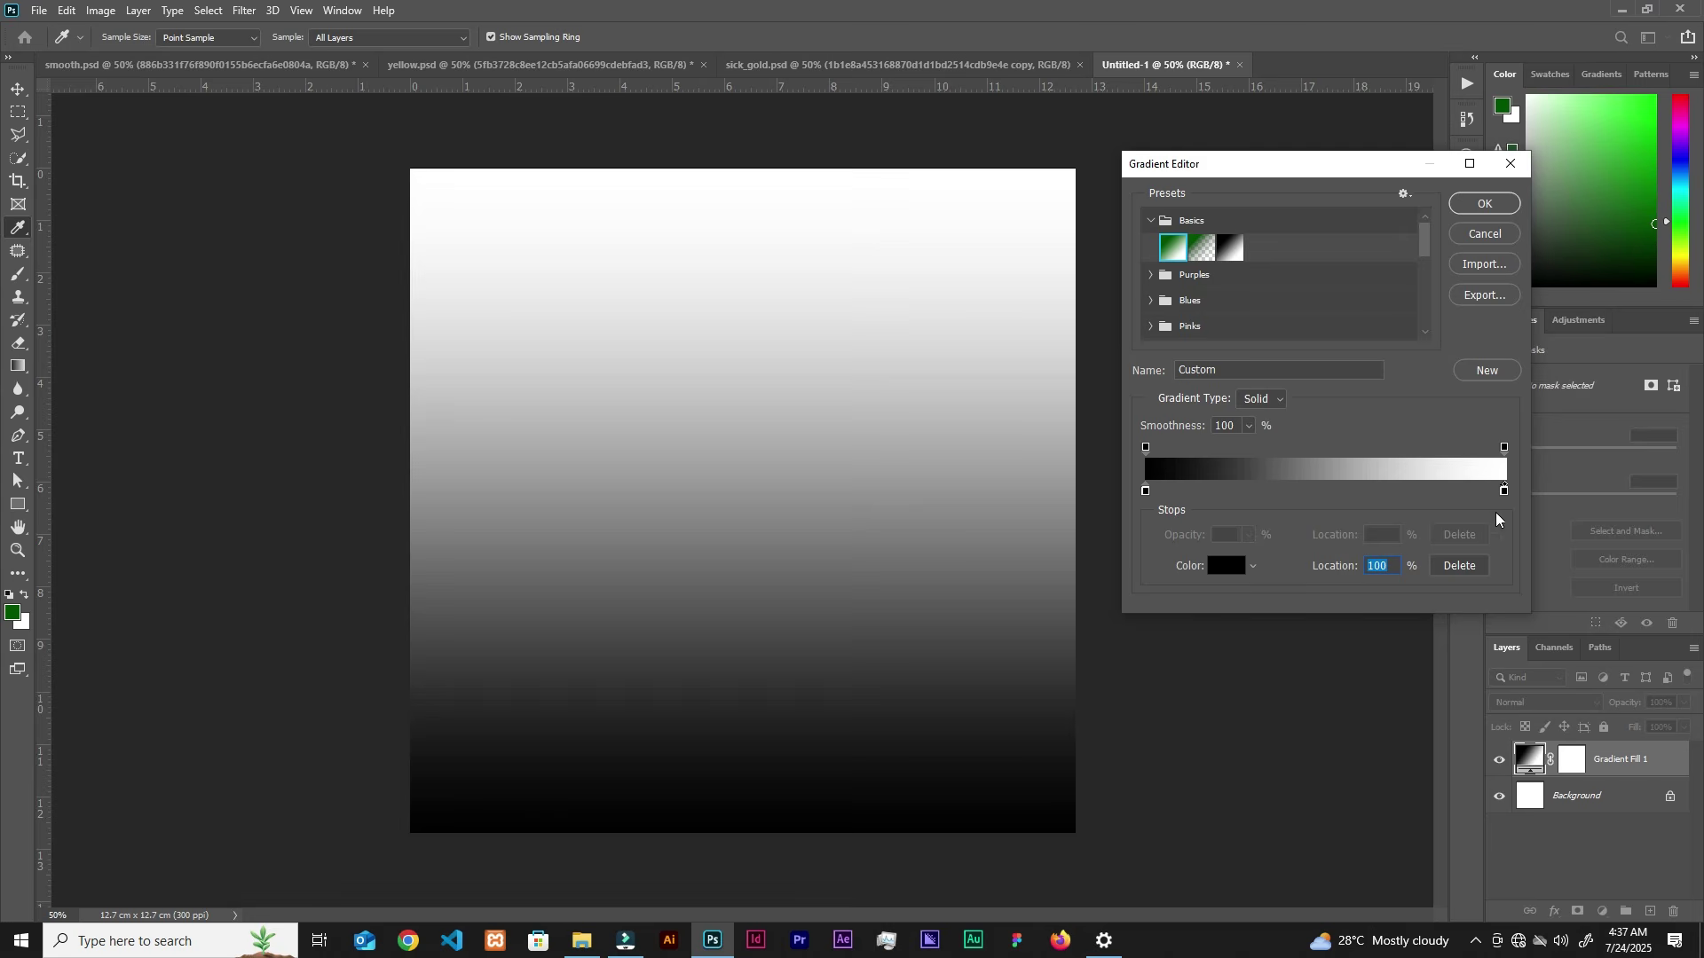
left_click(1229, 566)
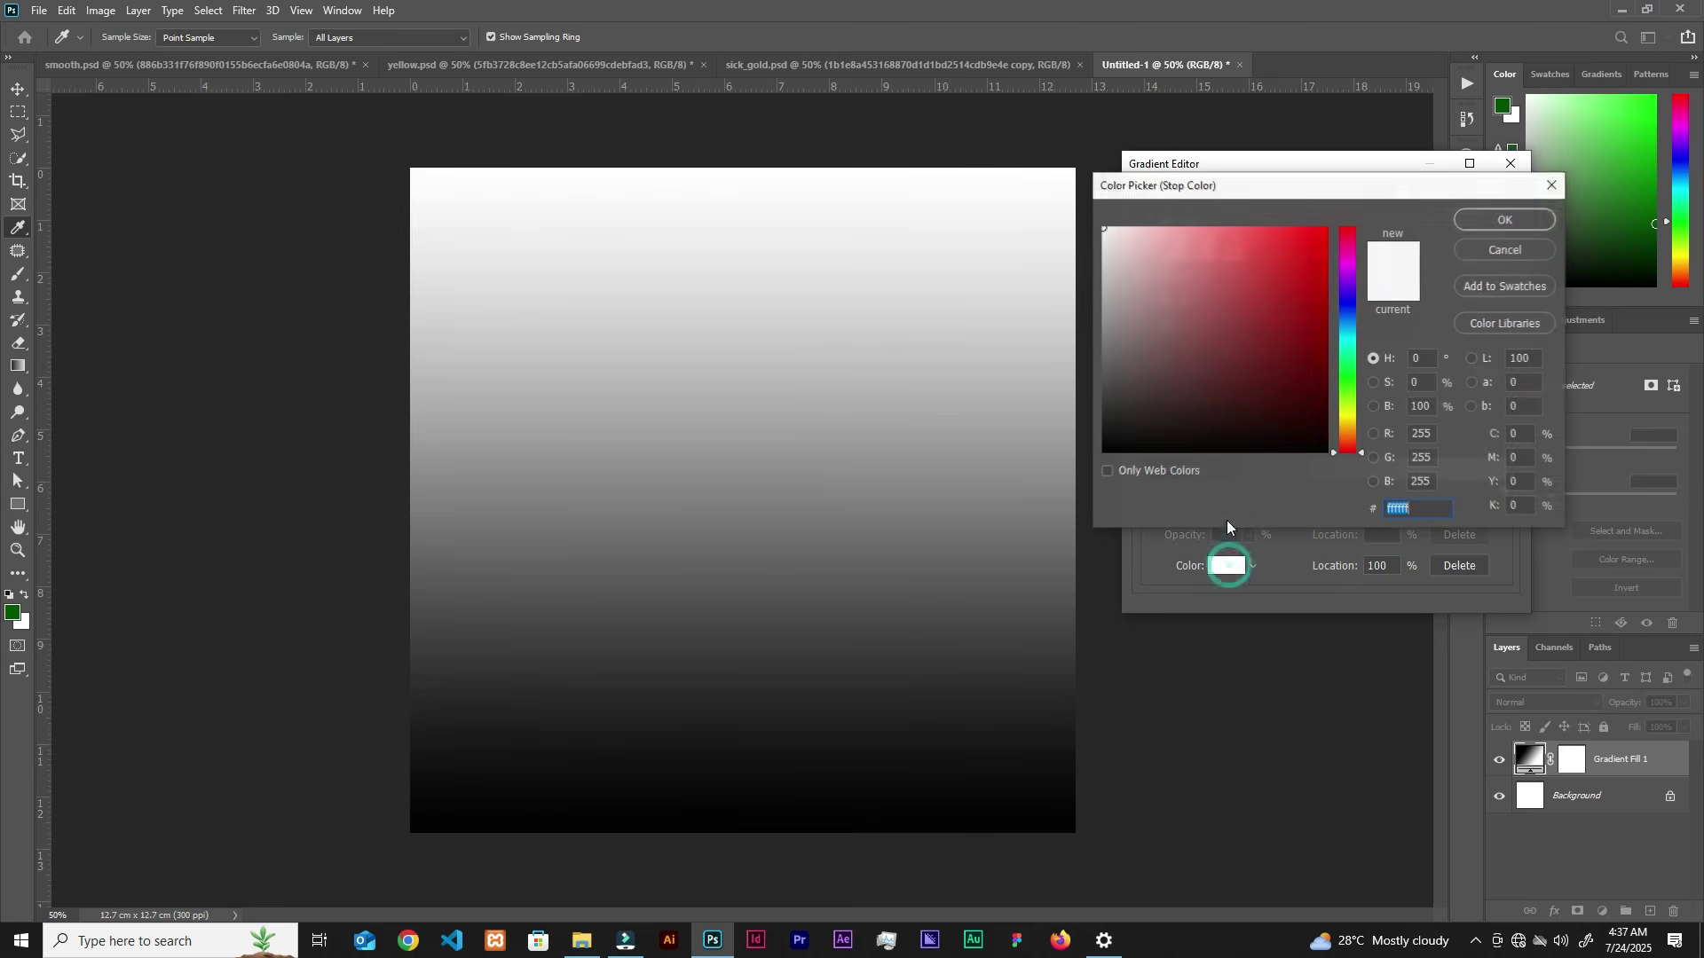
left_click_drag(1345, 441, 1345, 424)
left_click(1328, 238)
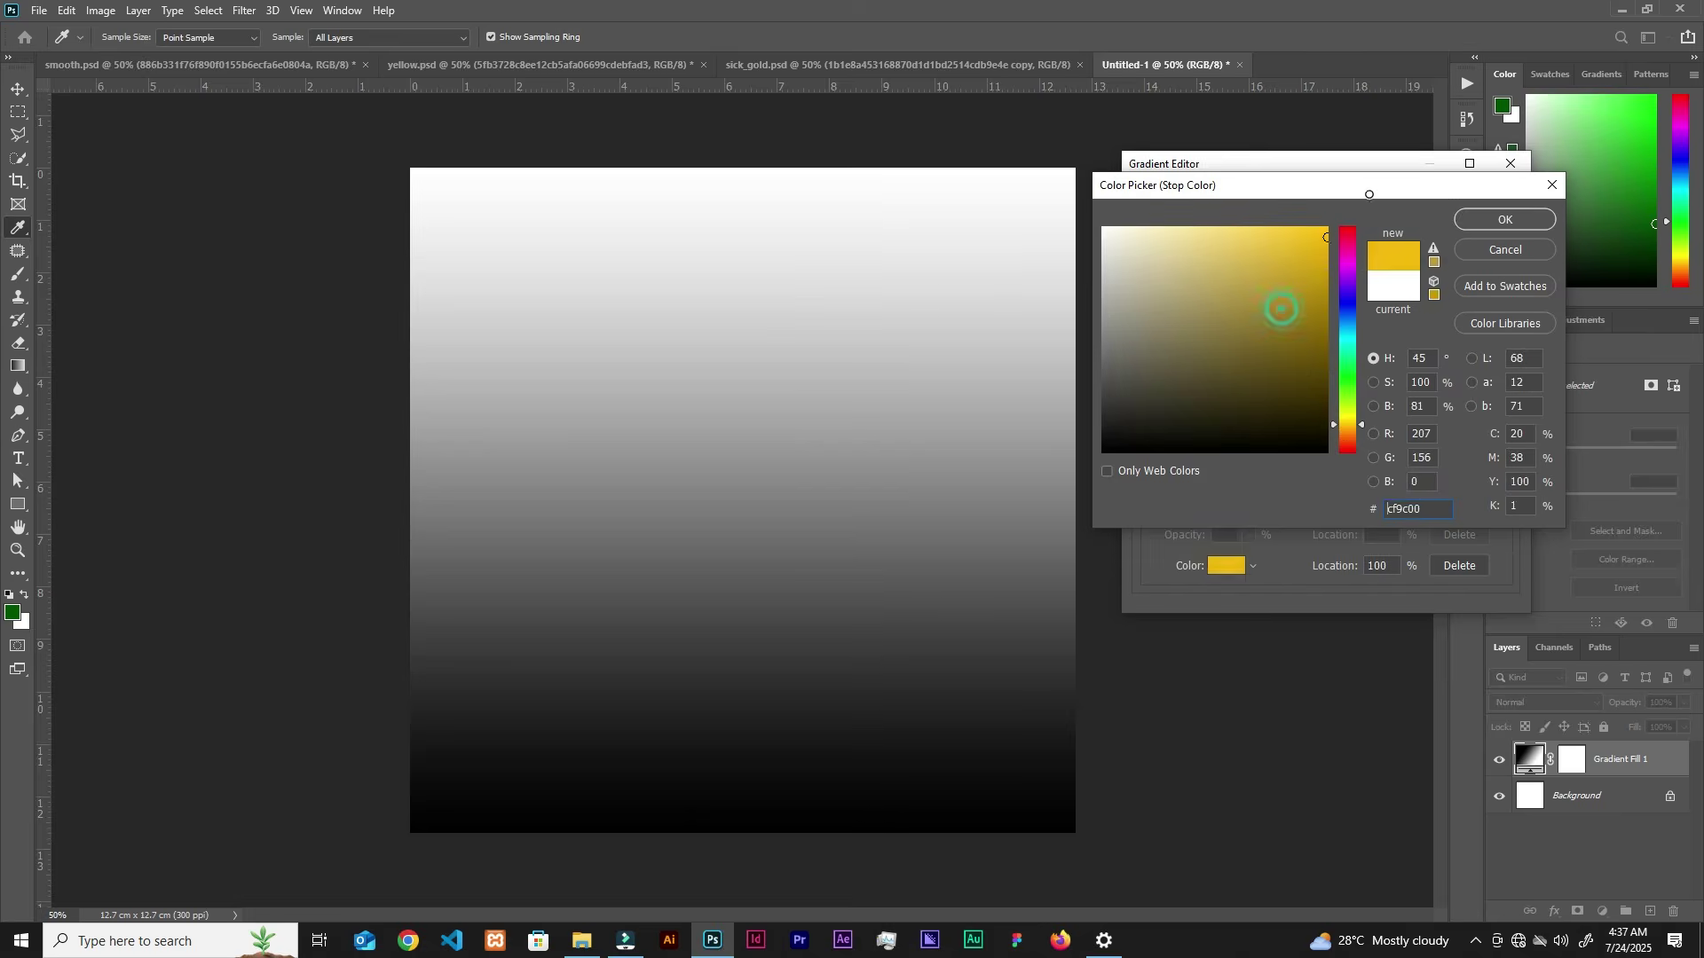
left_click(1327, 228)
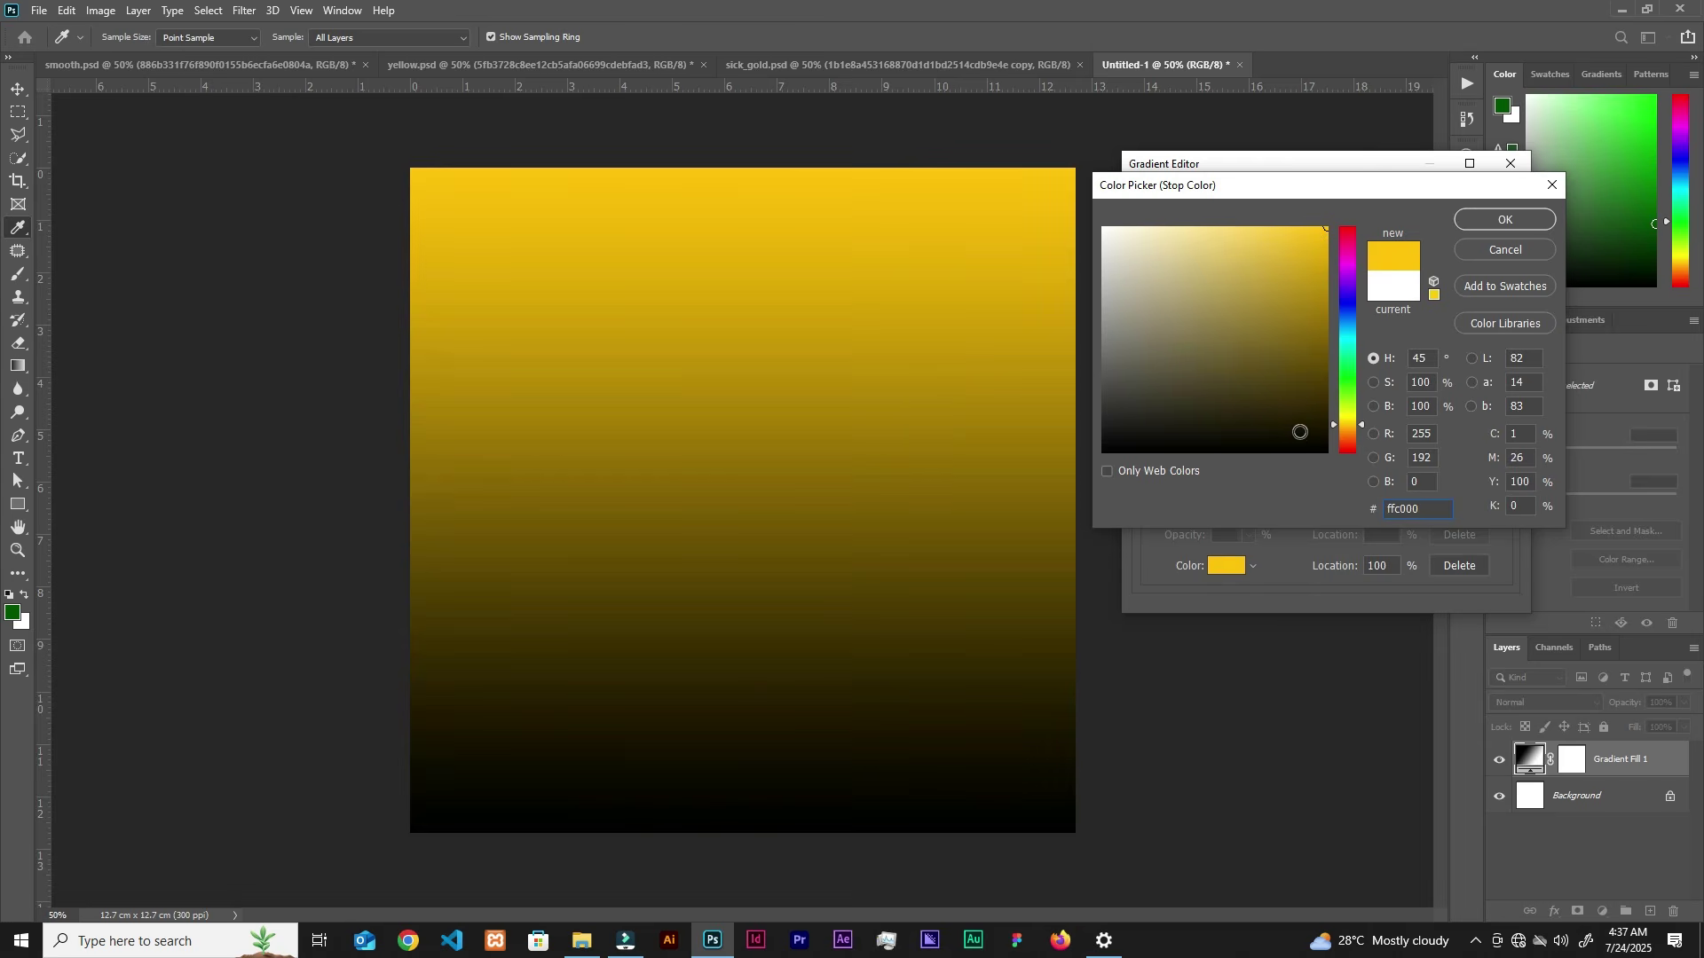
left_click(1326, 341)
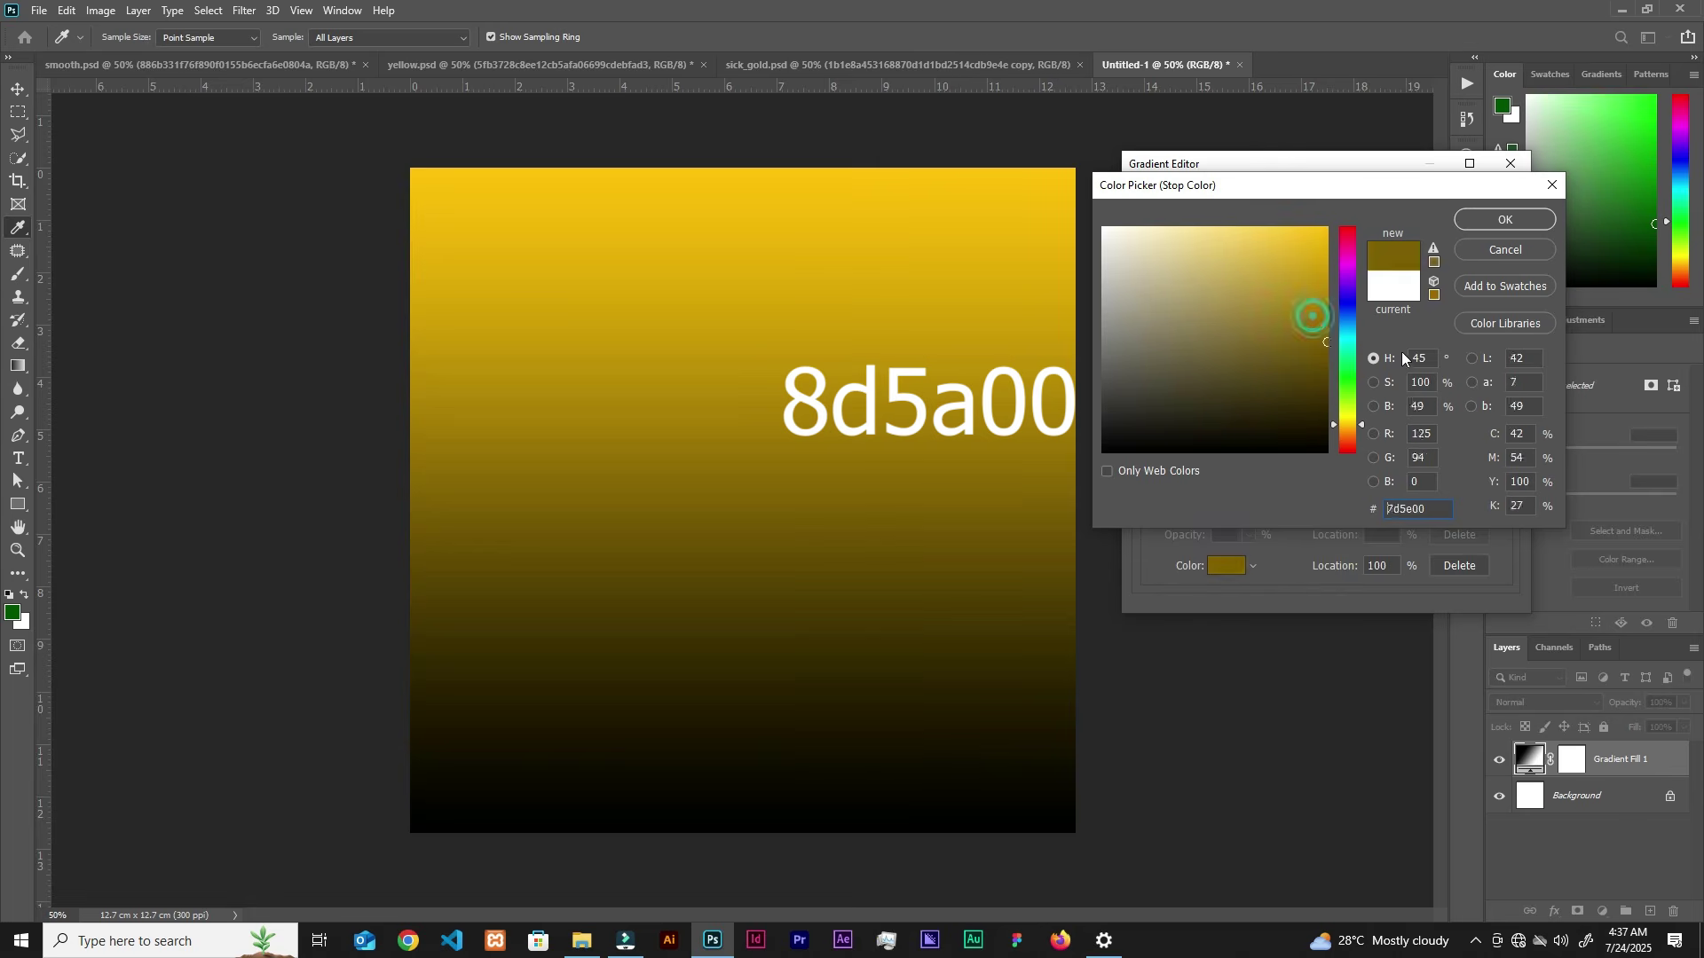
left_click(1327, 309)
left_click(1326, 321)
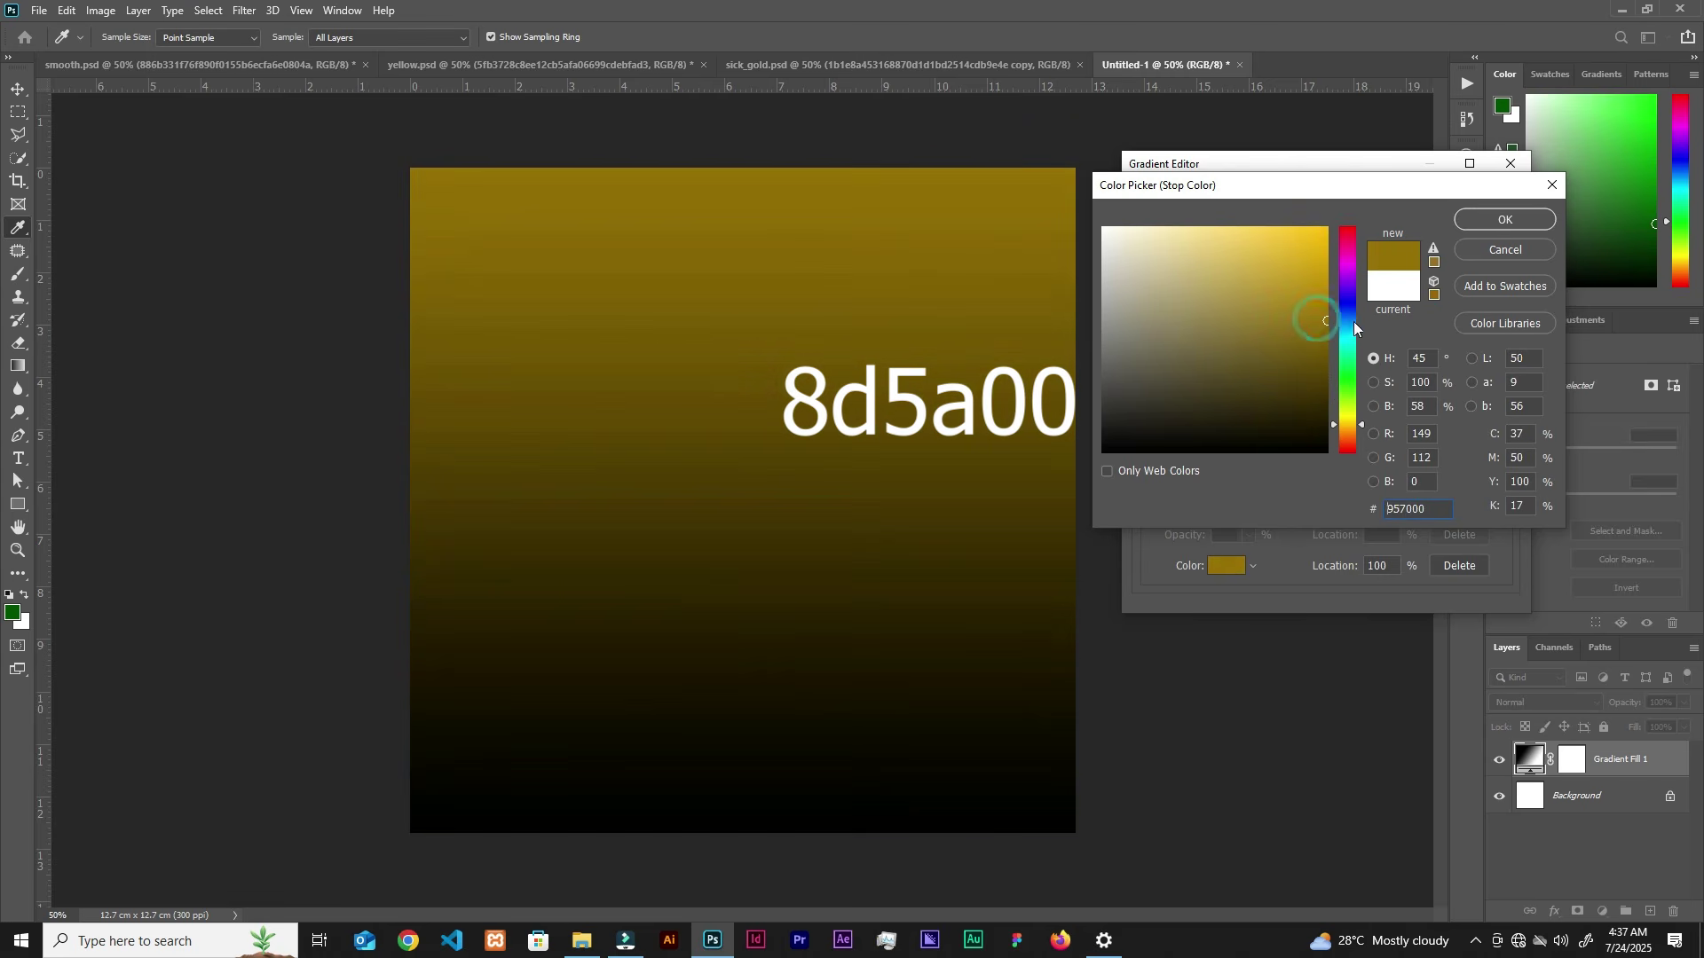
left_click_drag(1342, 418, 1344, 426)
left_click_drag(1351, 440, 1355, 434)
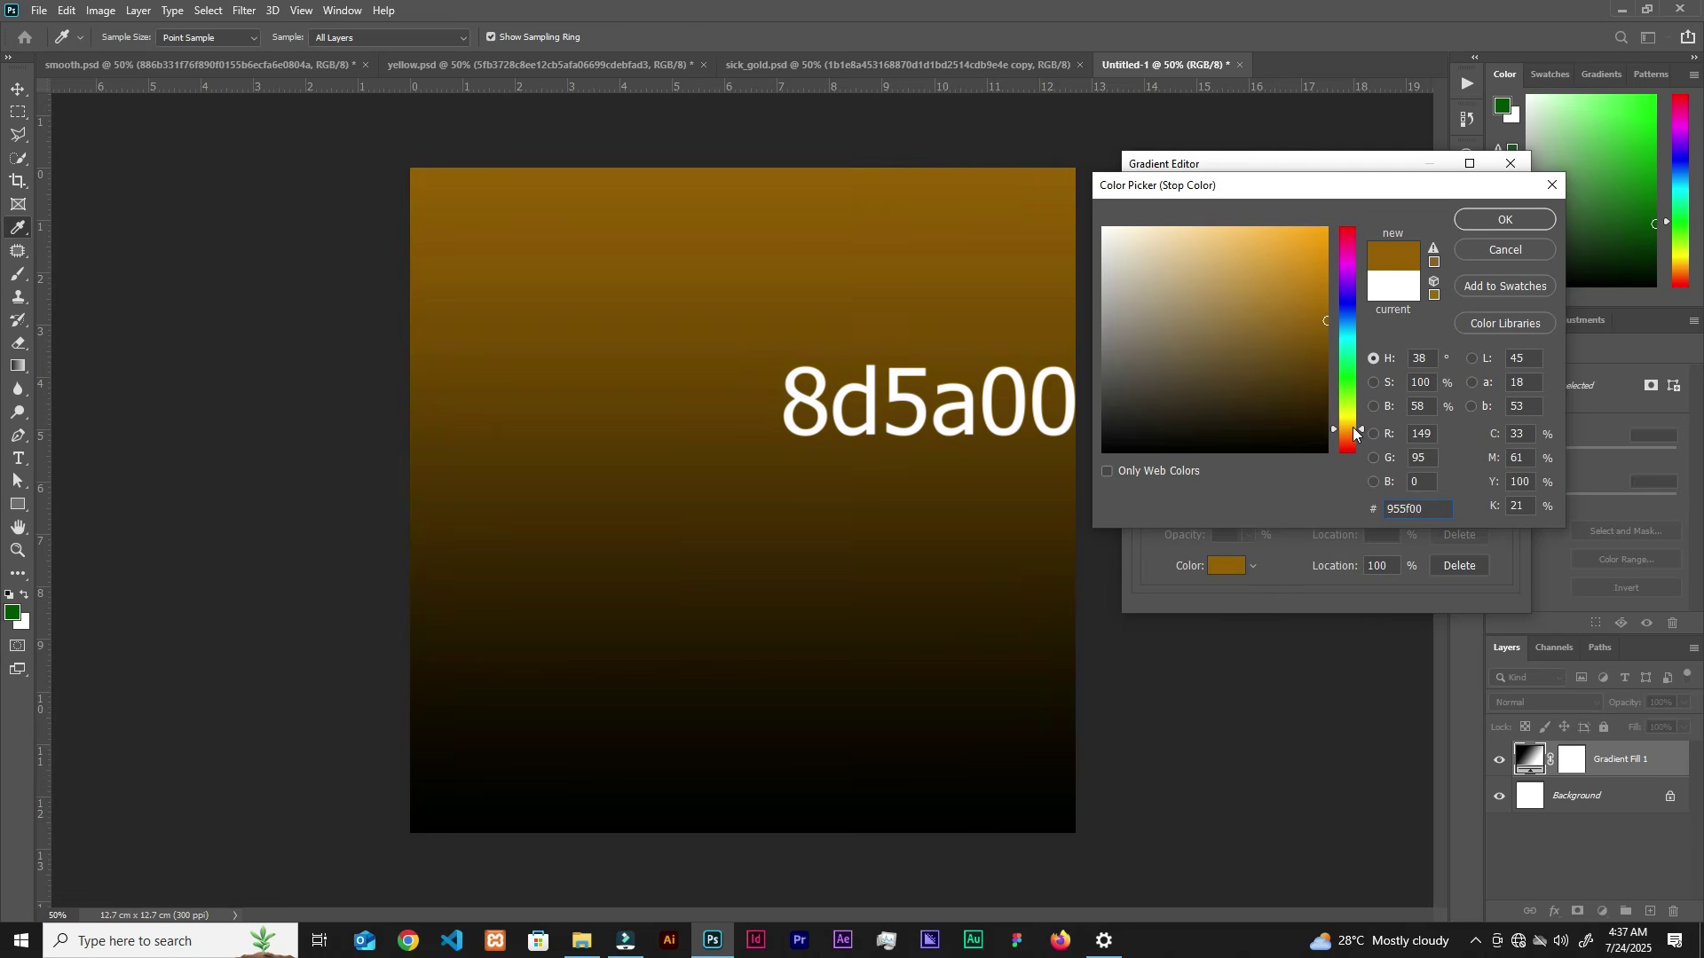
left_click(1326, 330)
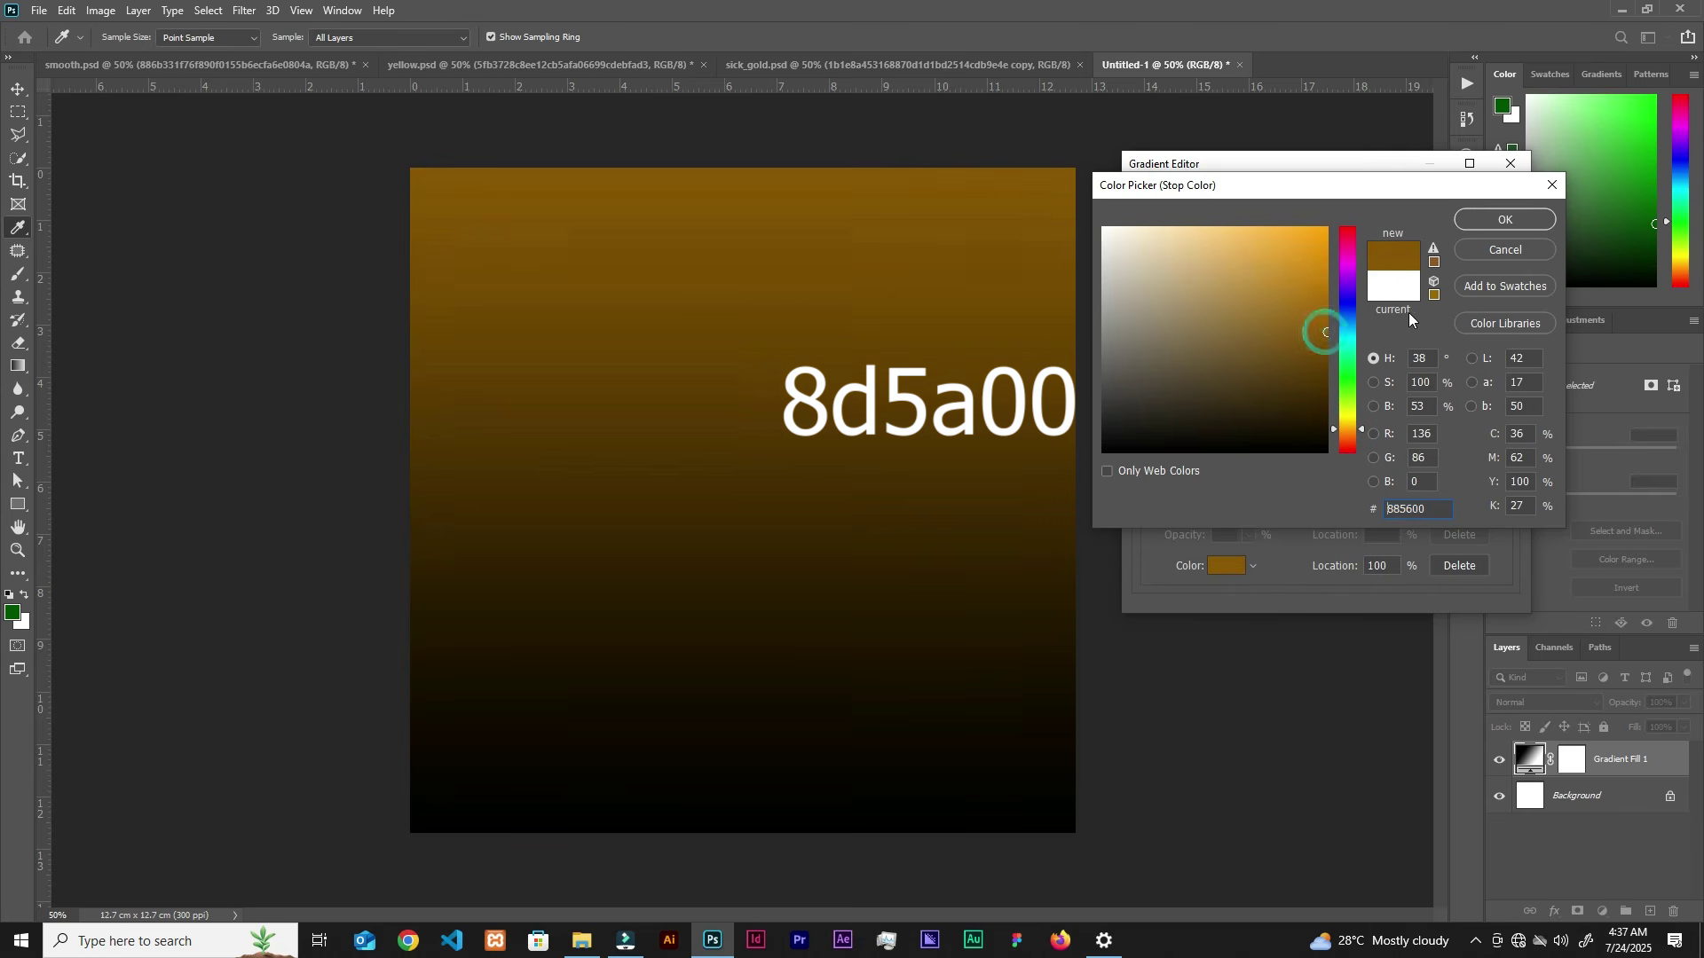
left_click(1325, 326)
left_click(1502, 222)
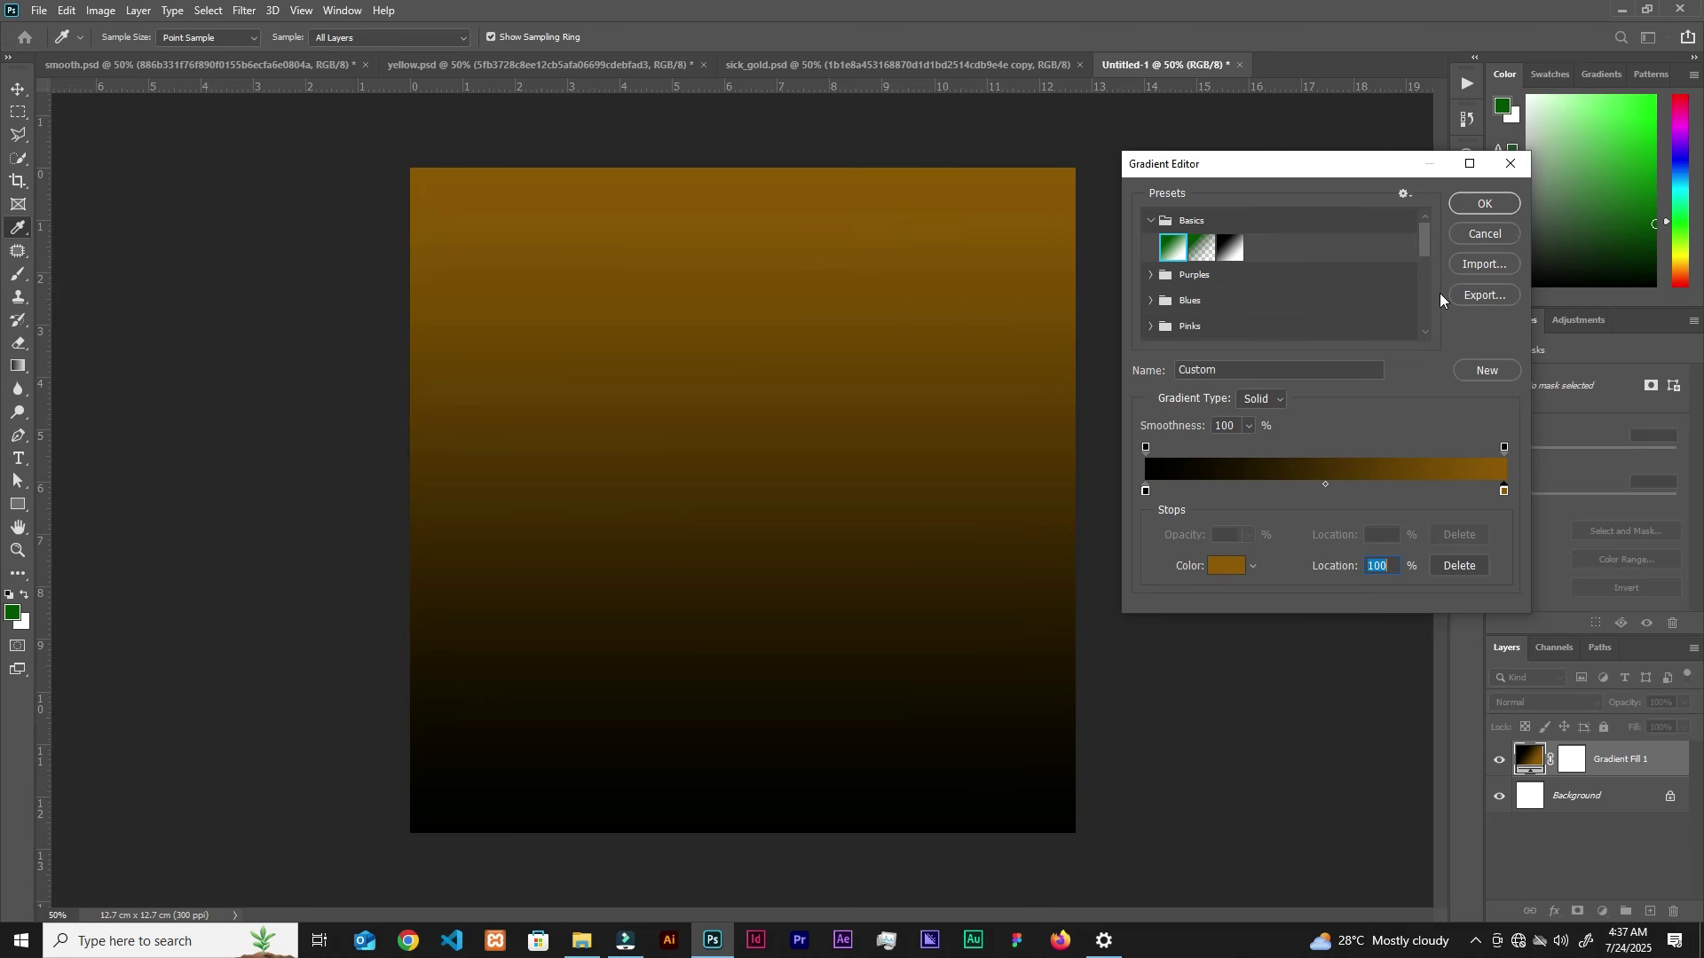
left_click(1488, 210)
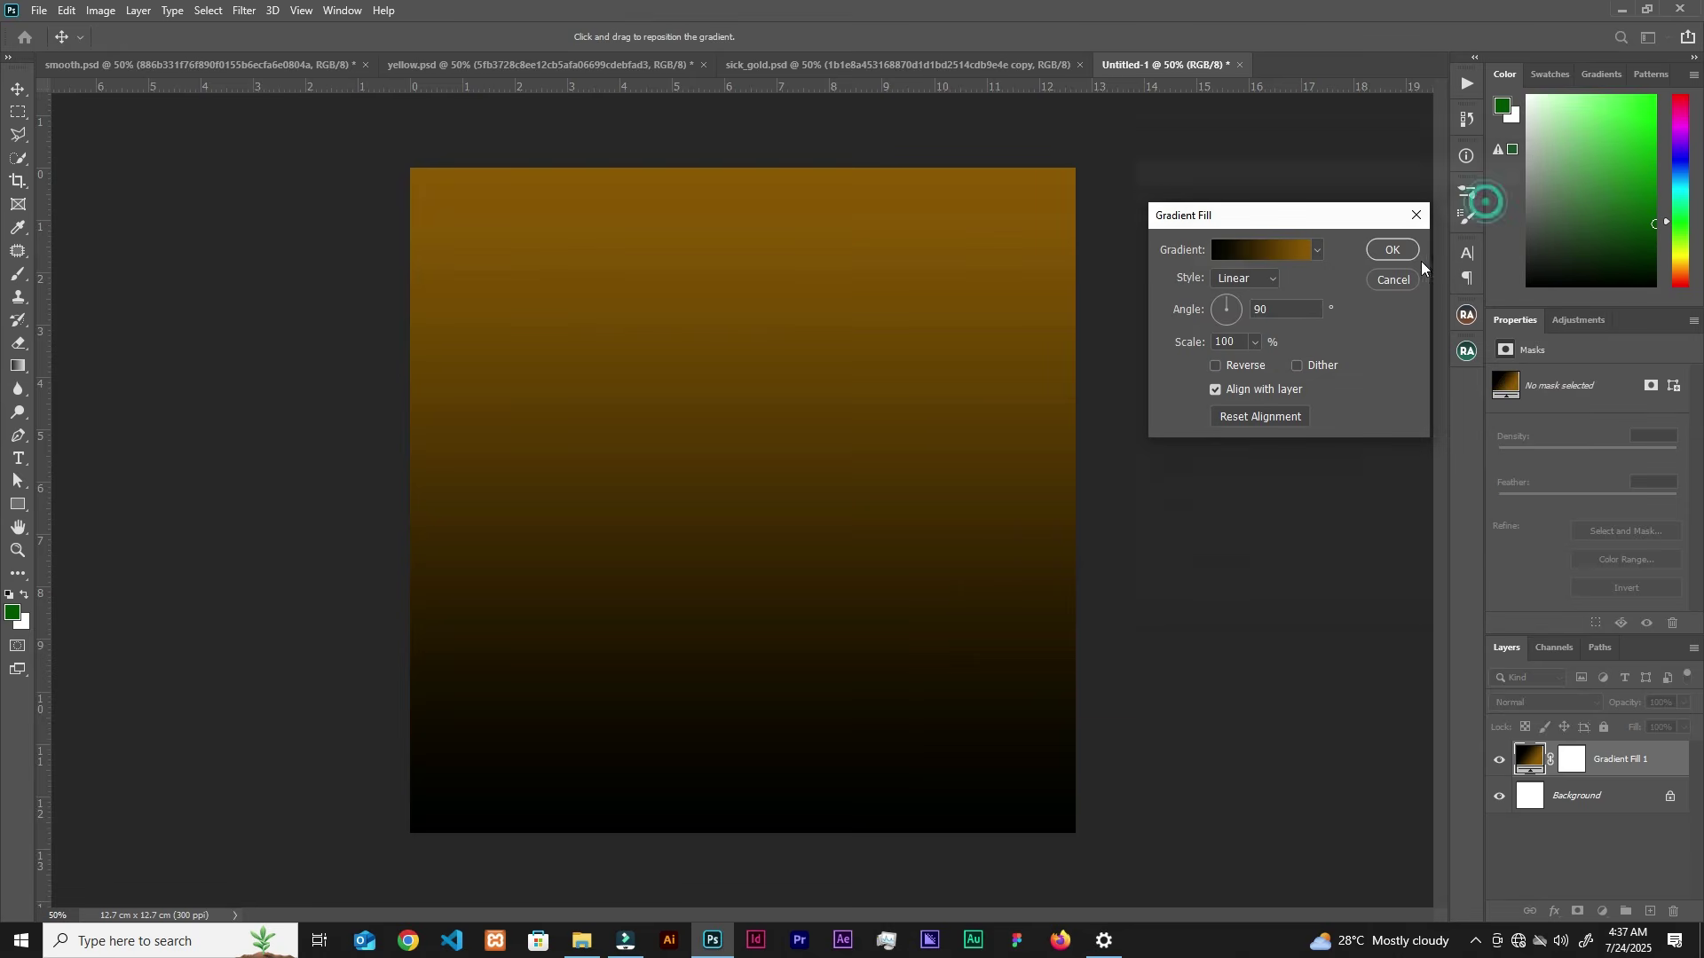
left_click(1392, 250)
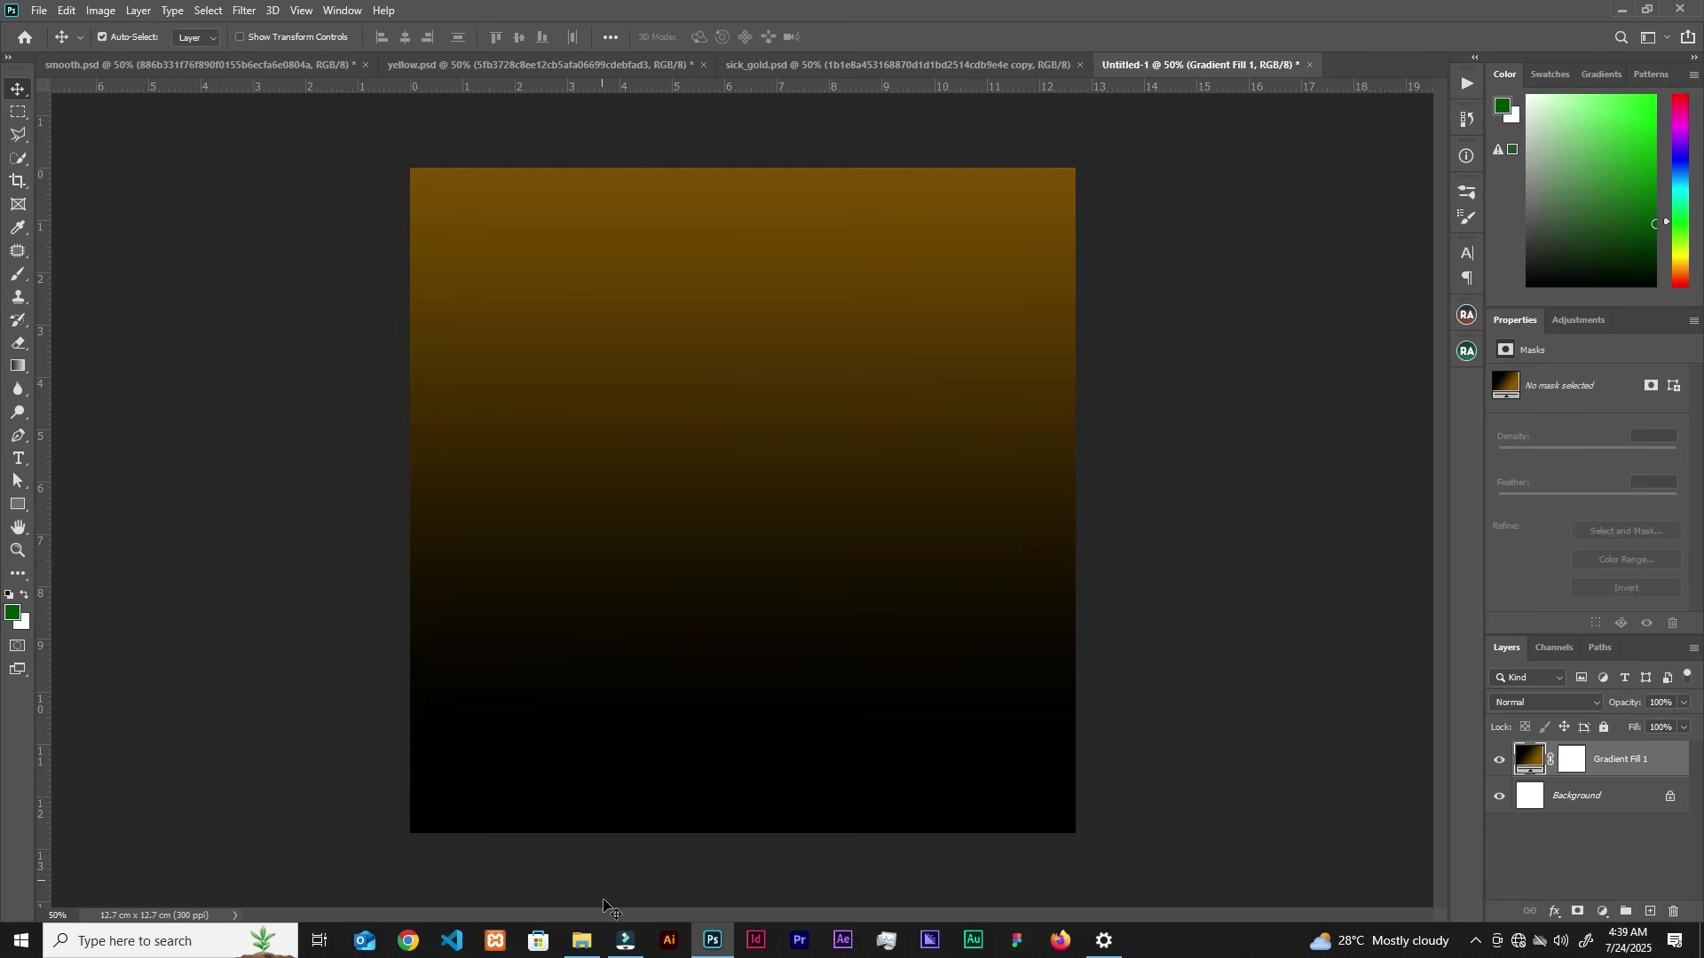
Step: Place the golden gateway image with open doors from the stock folder onto the canvas above the gradient fill
left_click(582, 941)
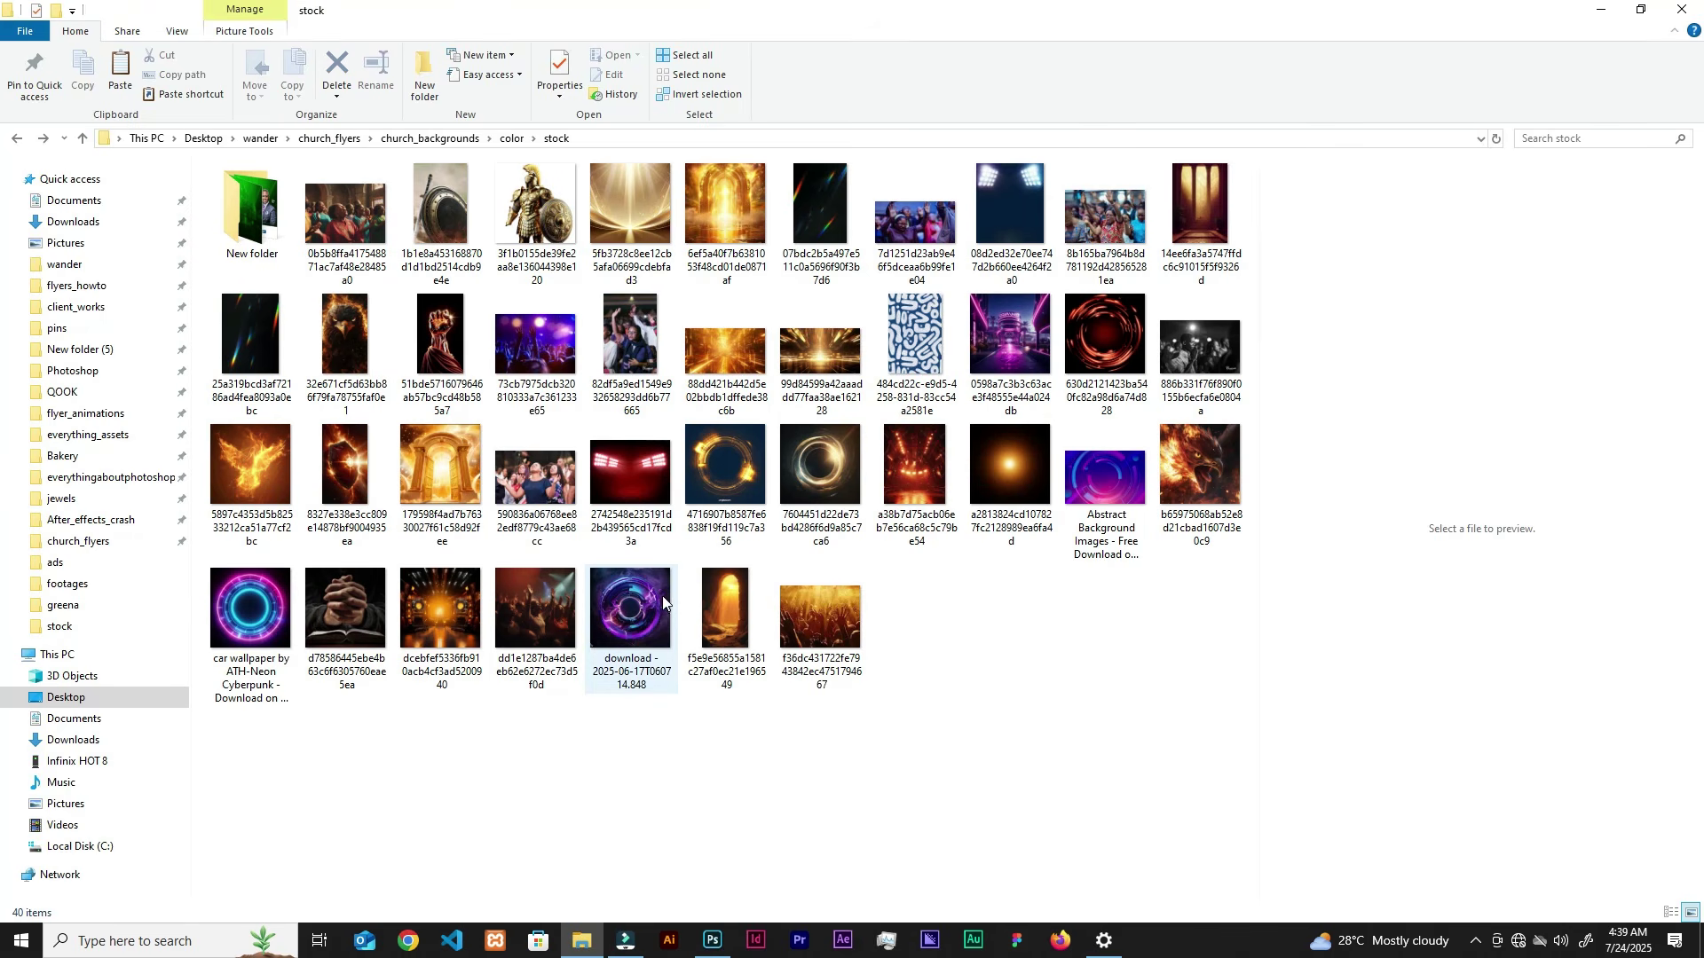
left_click(447, 469)
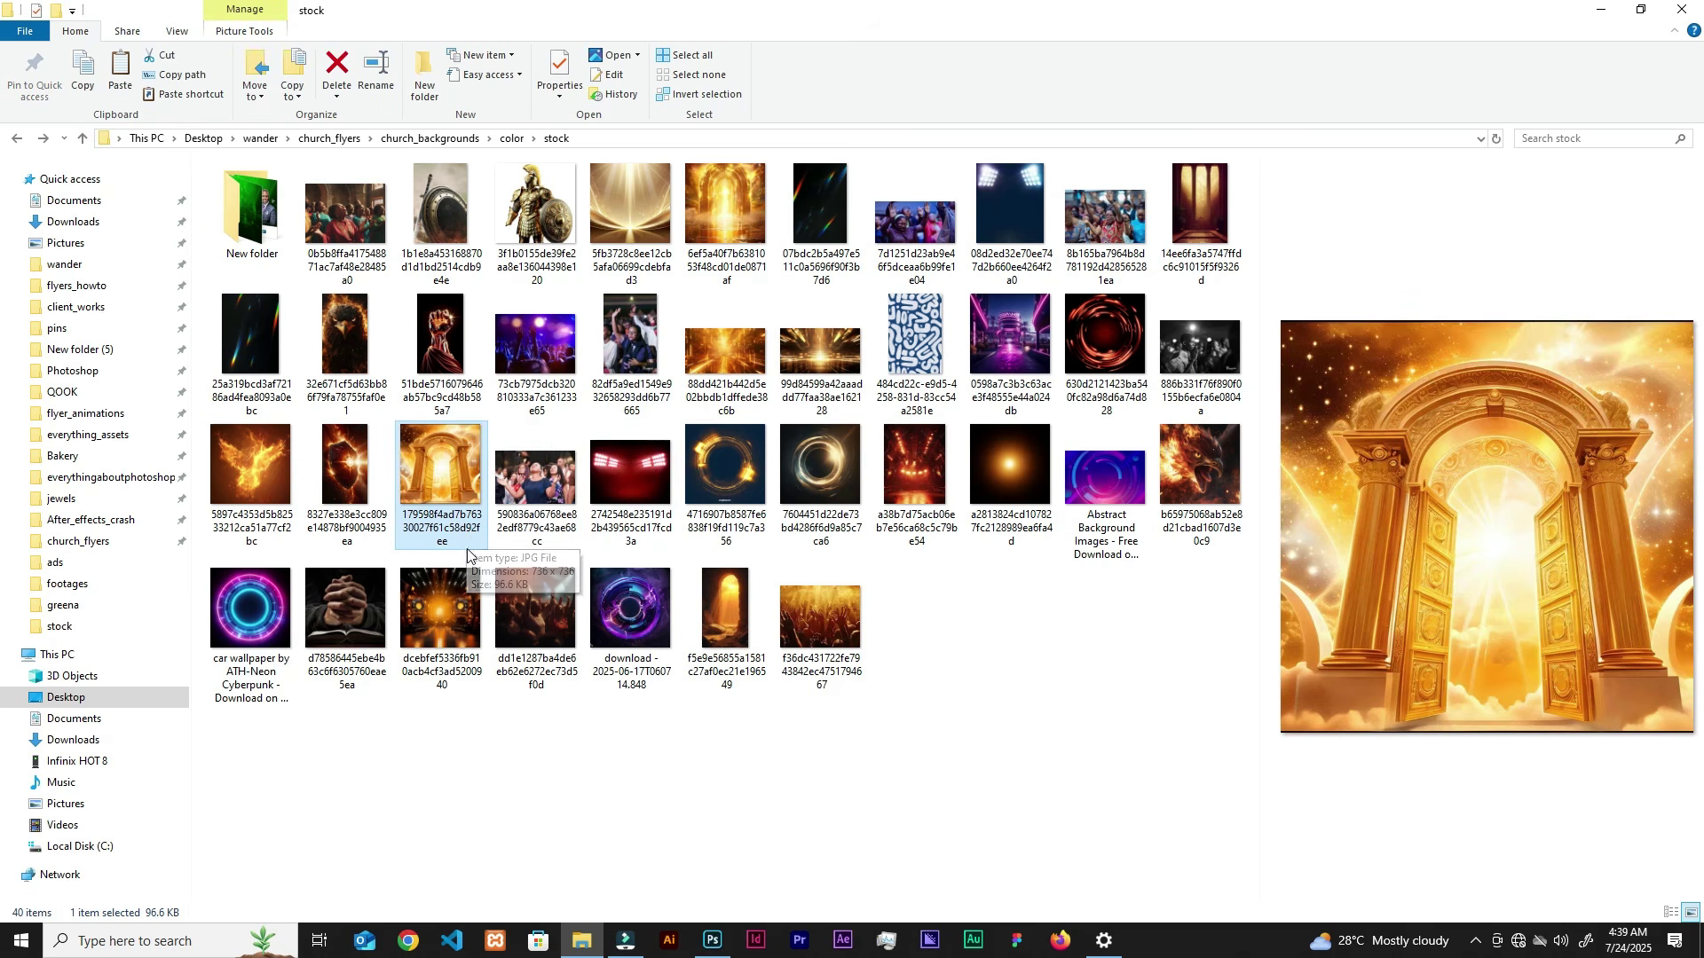
left_click_drag(444, 513, 754, 798)
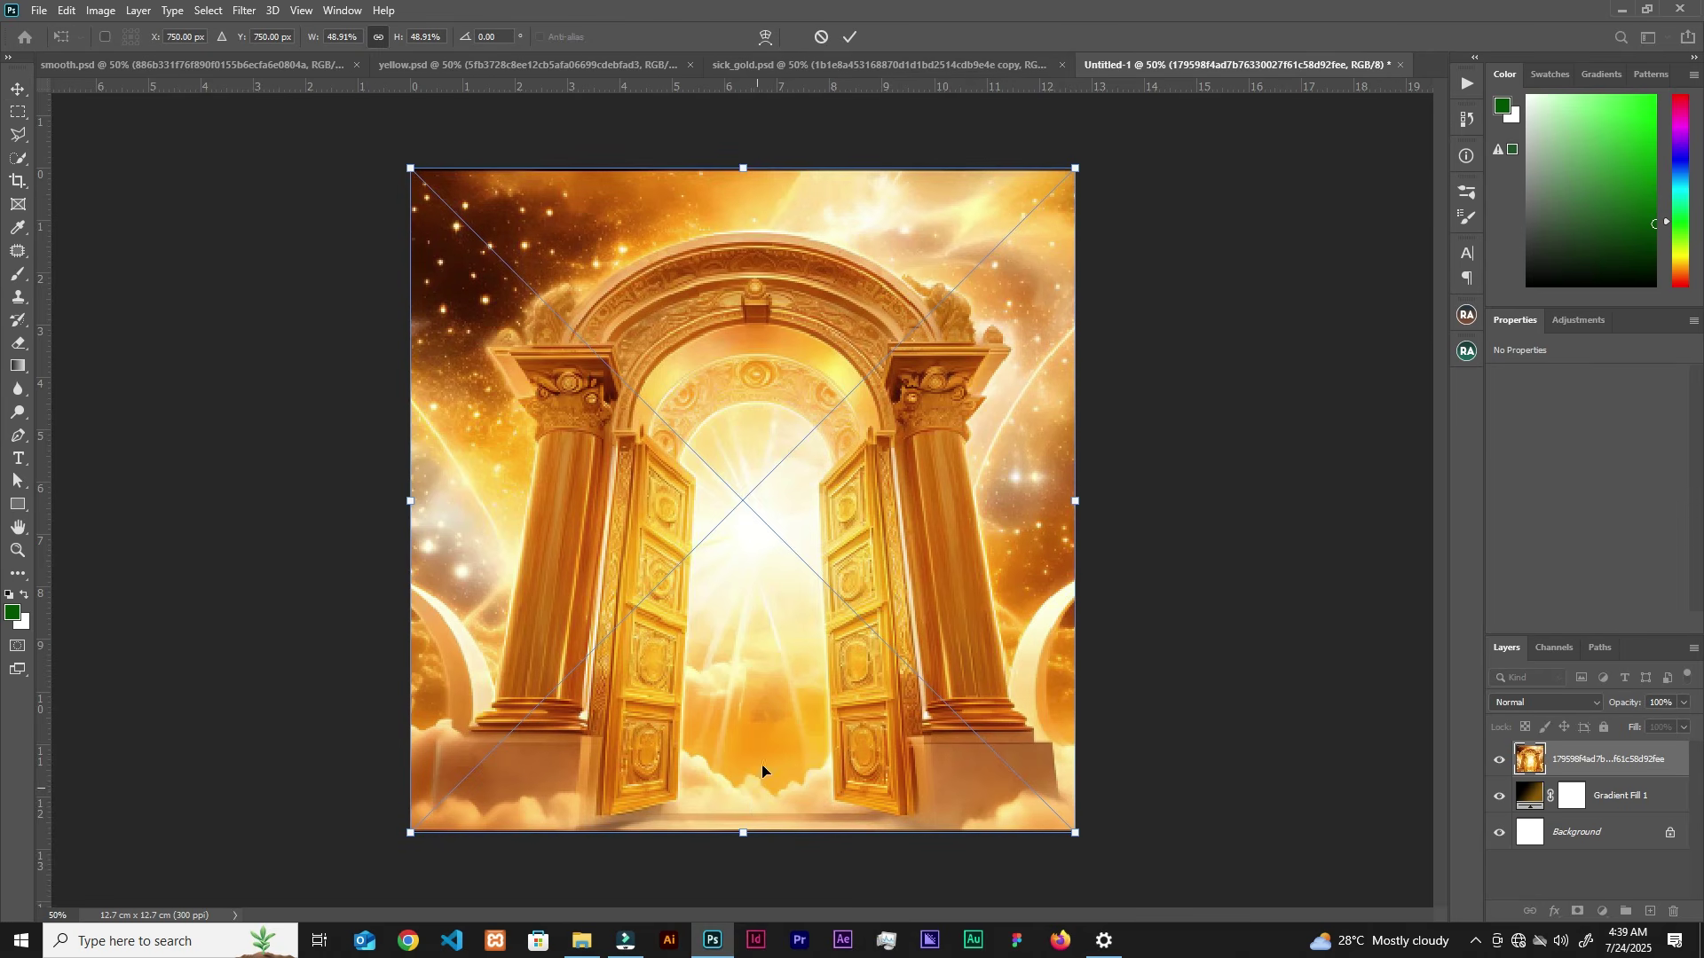
left_click(850, 37)
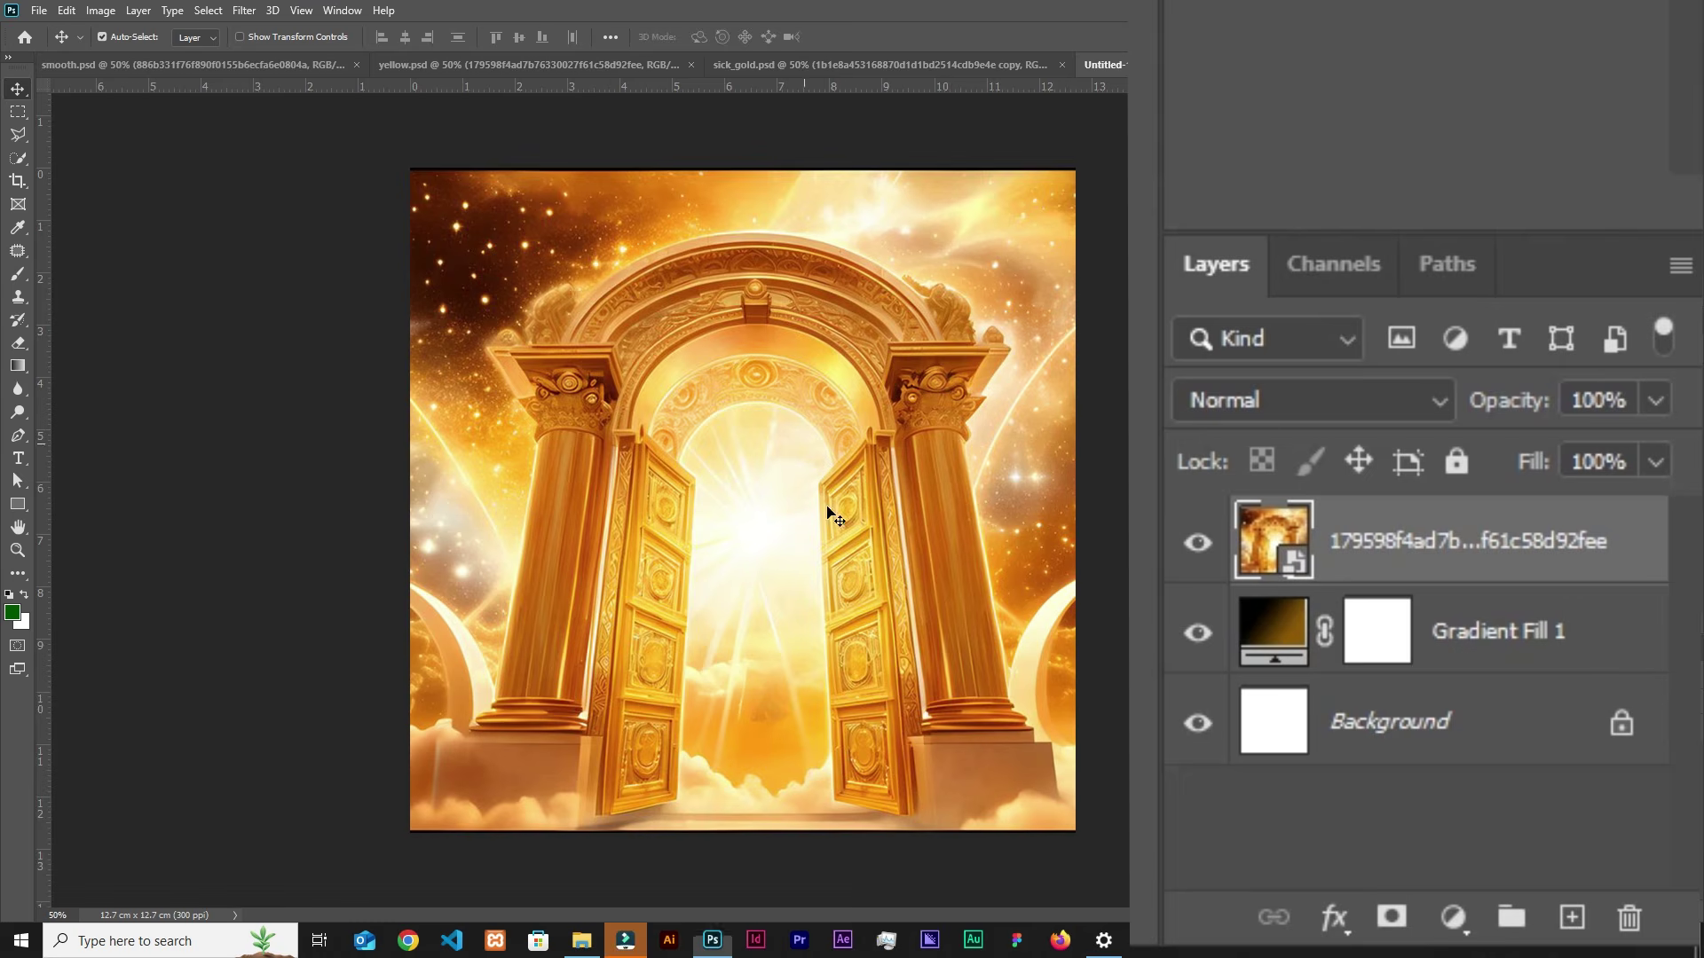
Step: Set the gateway layer's blend mode to Lighten, comparing it with the Normal look
left_click(1290, 410)
scroll(1292, 347, "down", 3)
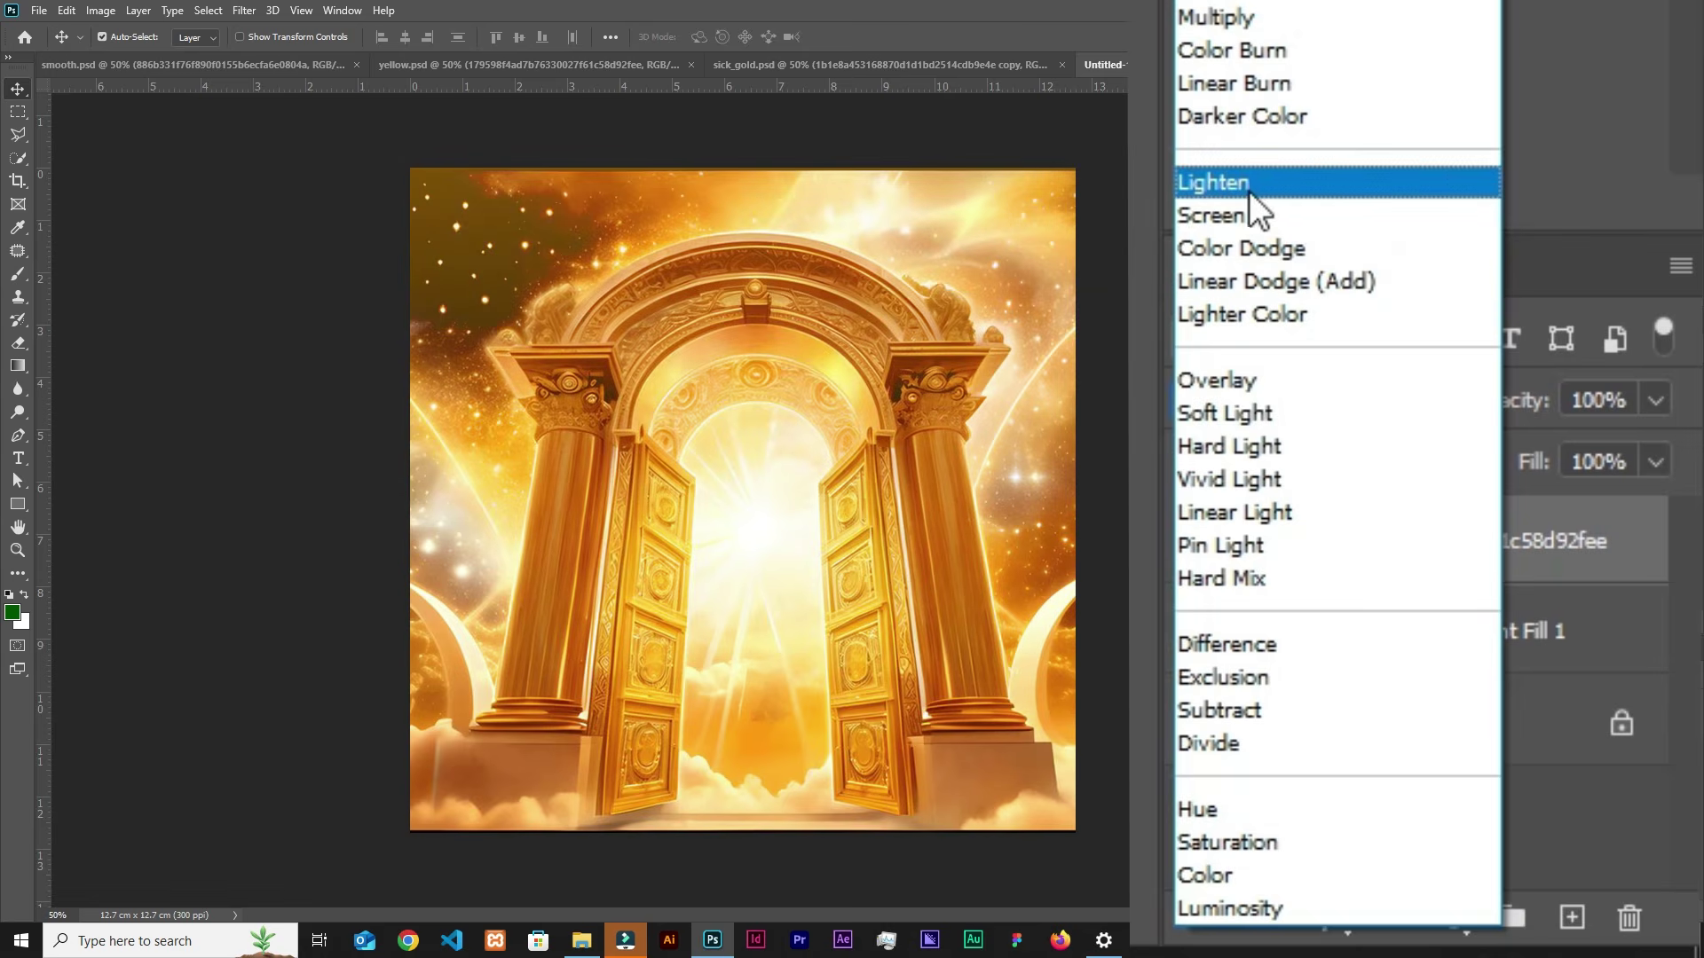
left_click(1254, 184)
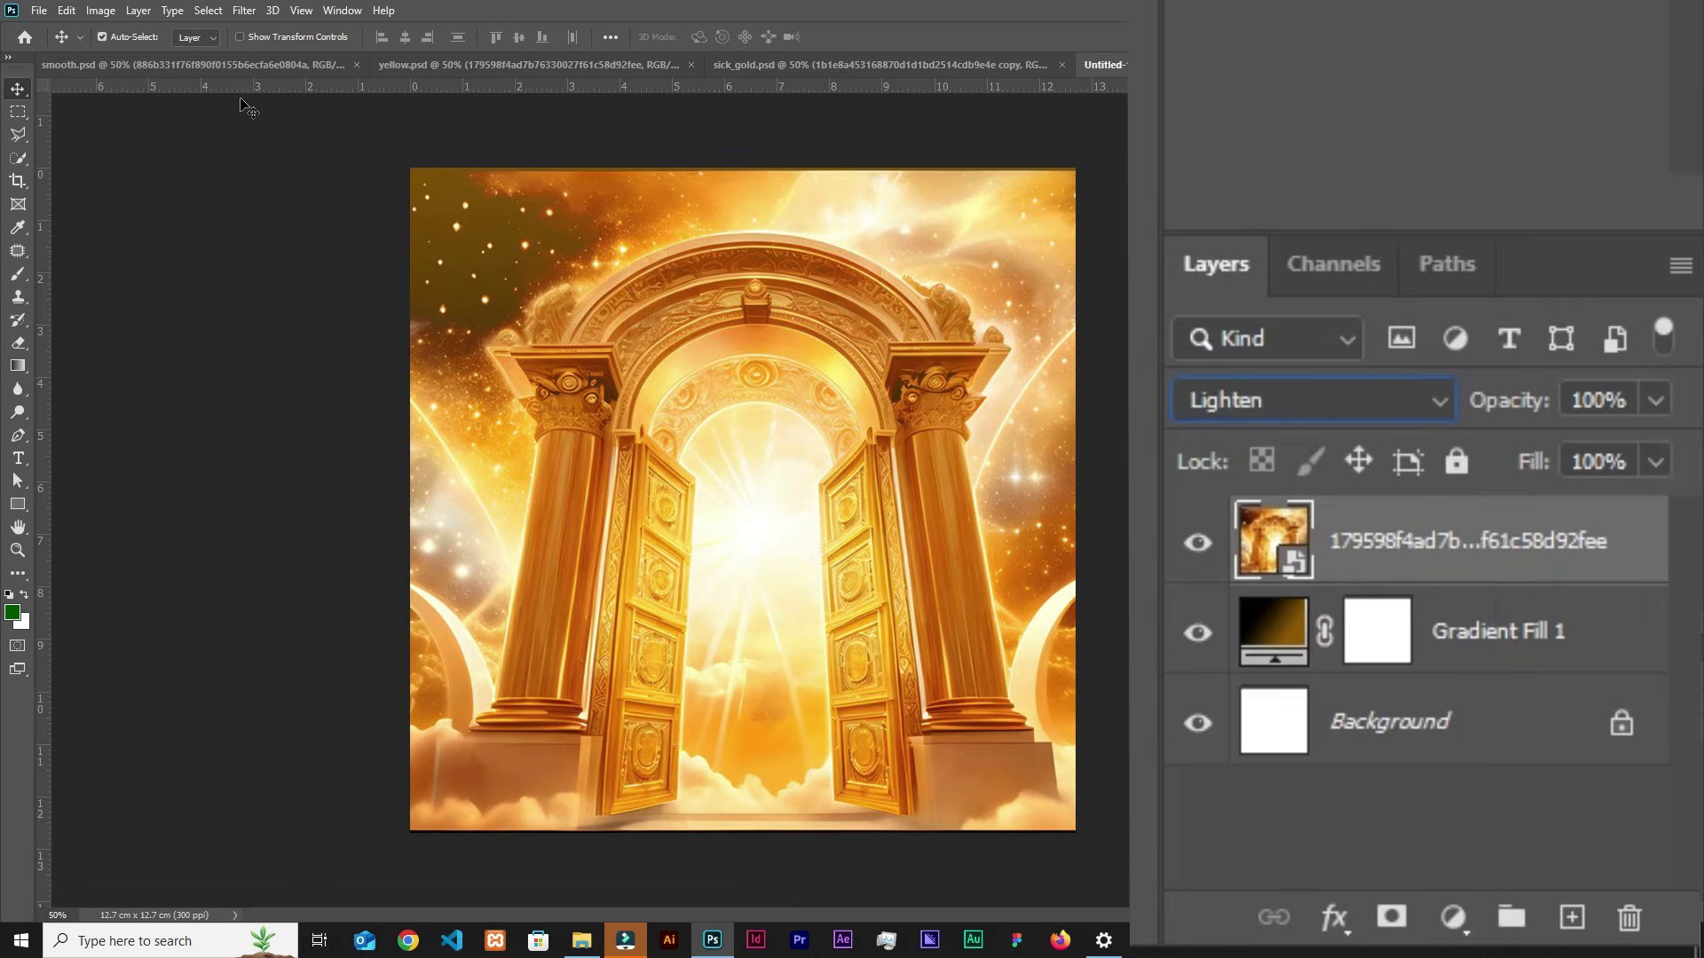
key("ctrl+z")
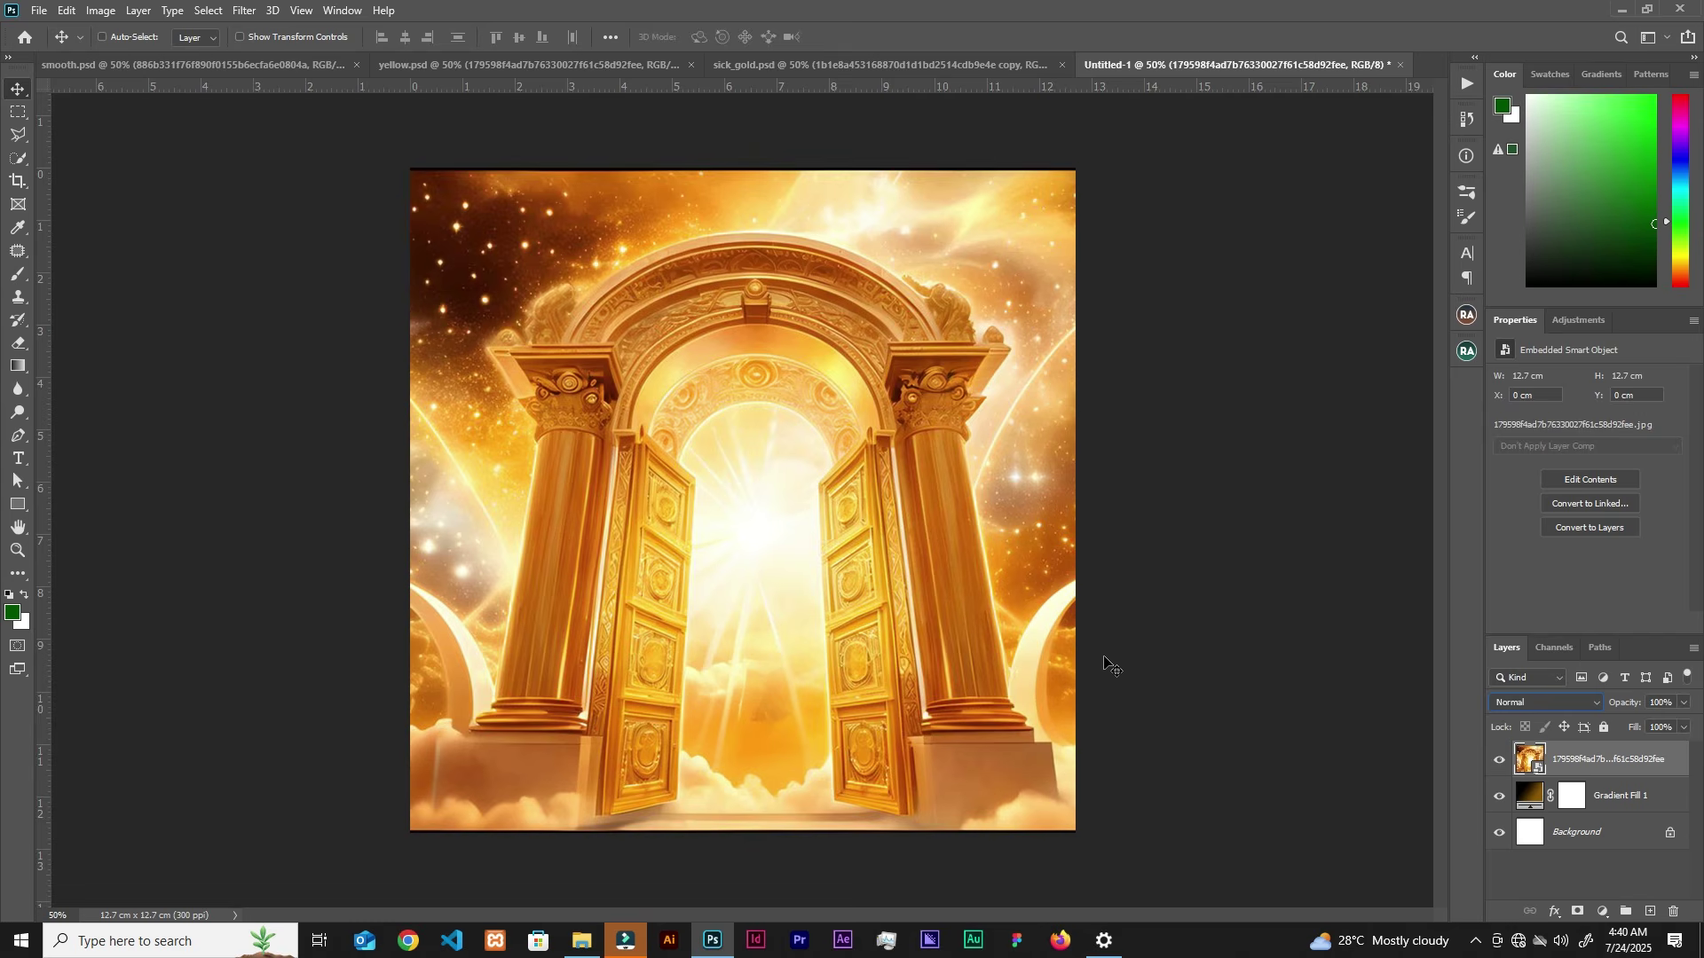
key("ctrl+shift+z")
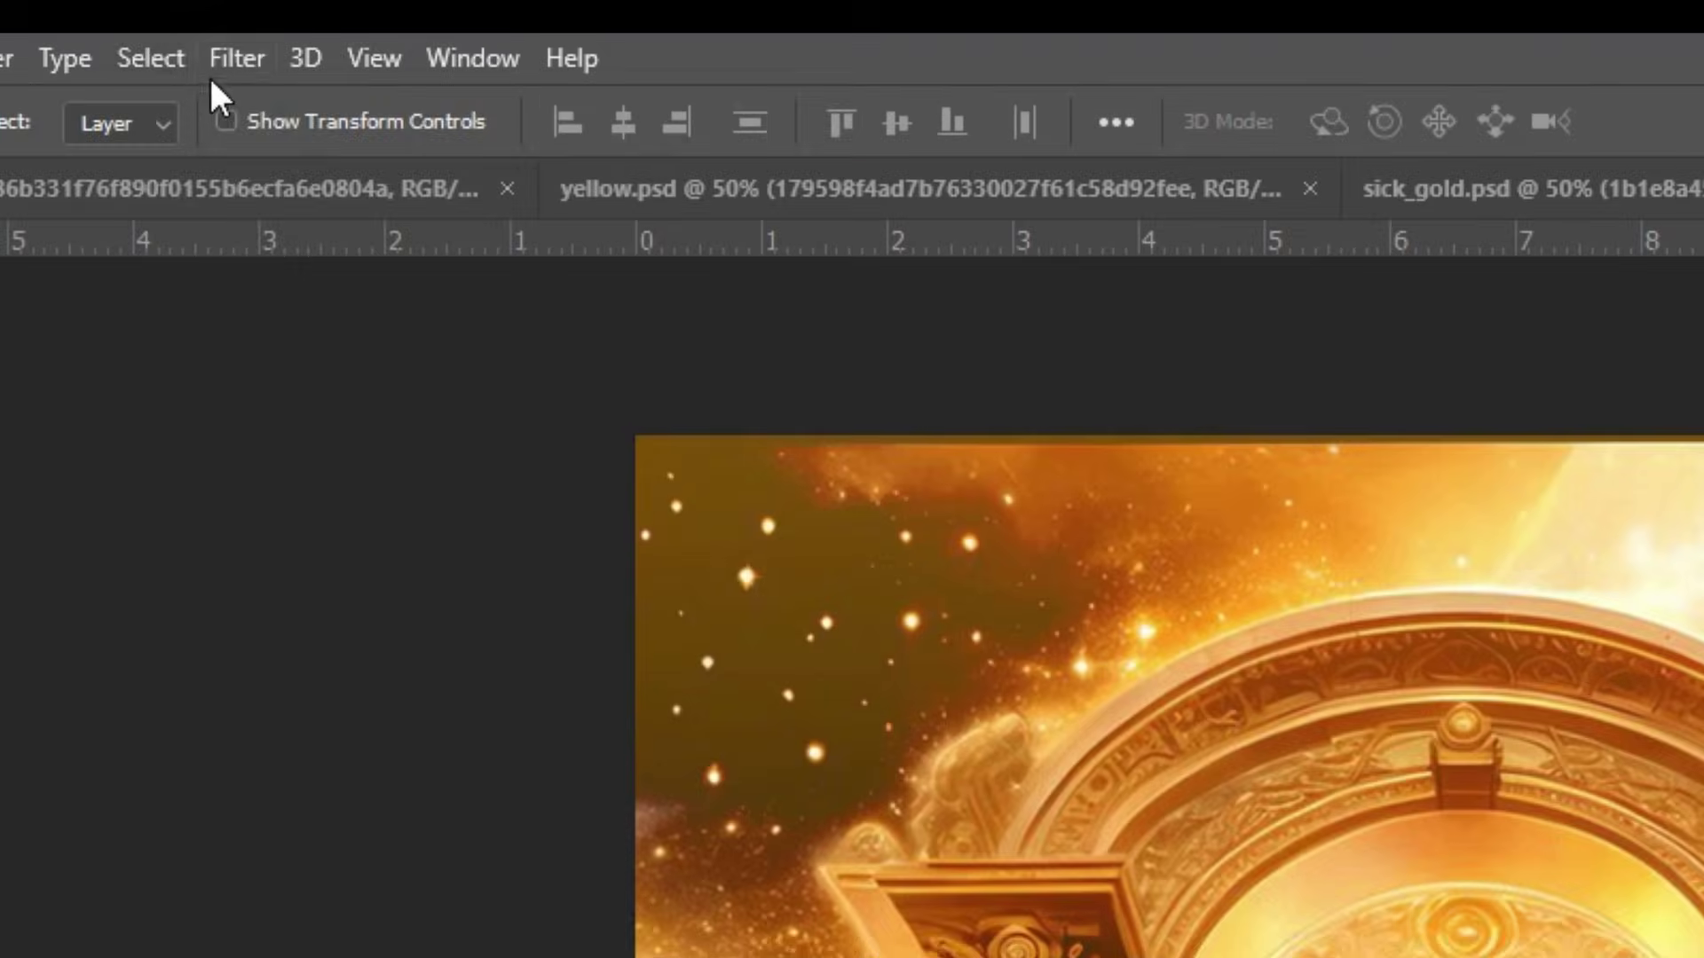
Step: Apply a Radial Blur to the gateway layer with the Spin method, Best quality and a slightly higher amount
left_click(244, 10)
mouse_move(338, 537)
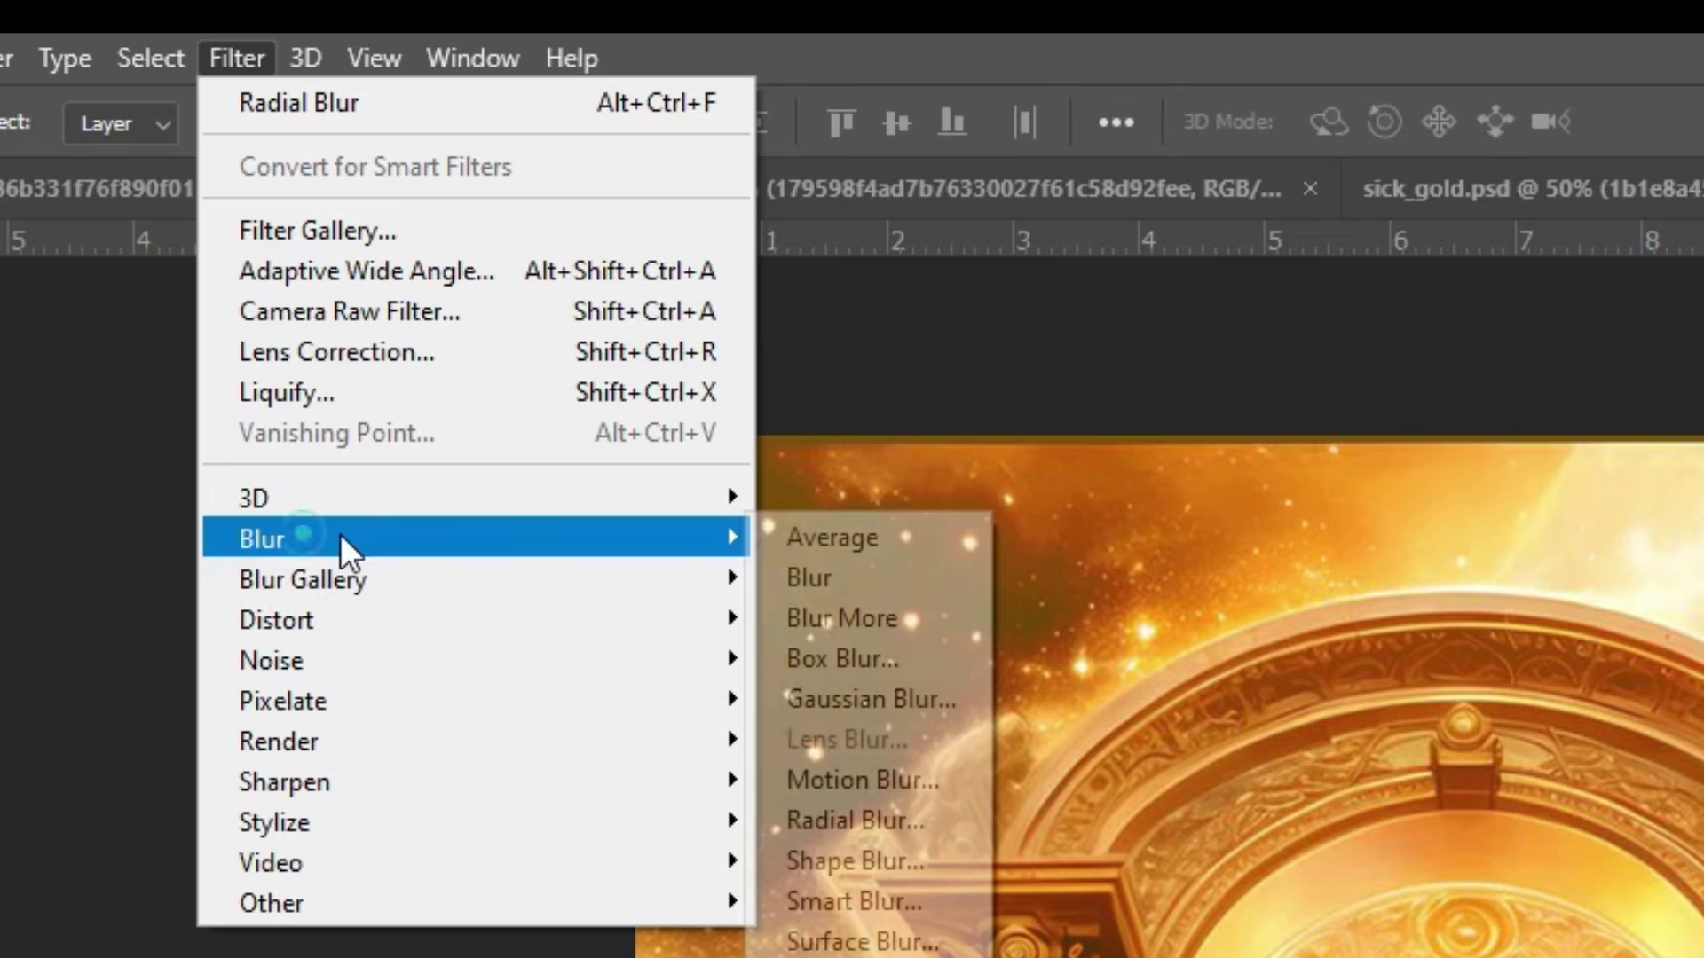
left_click(856, 820)
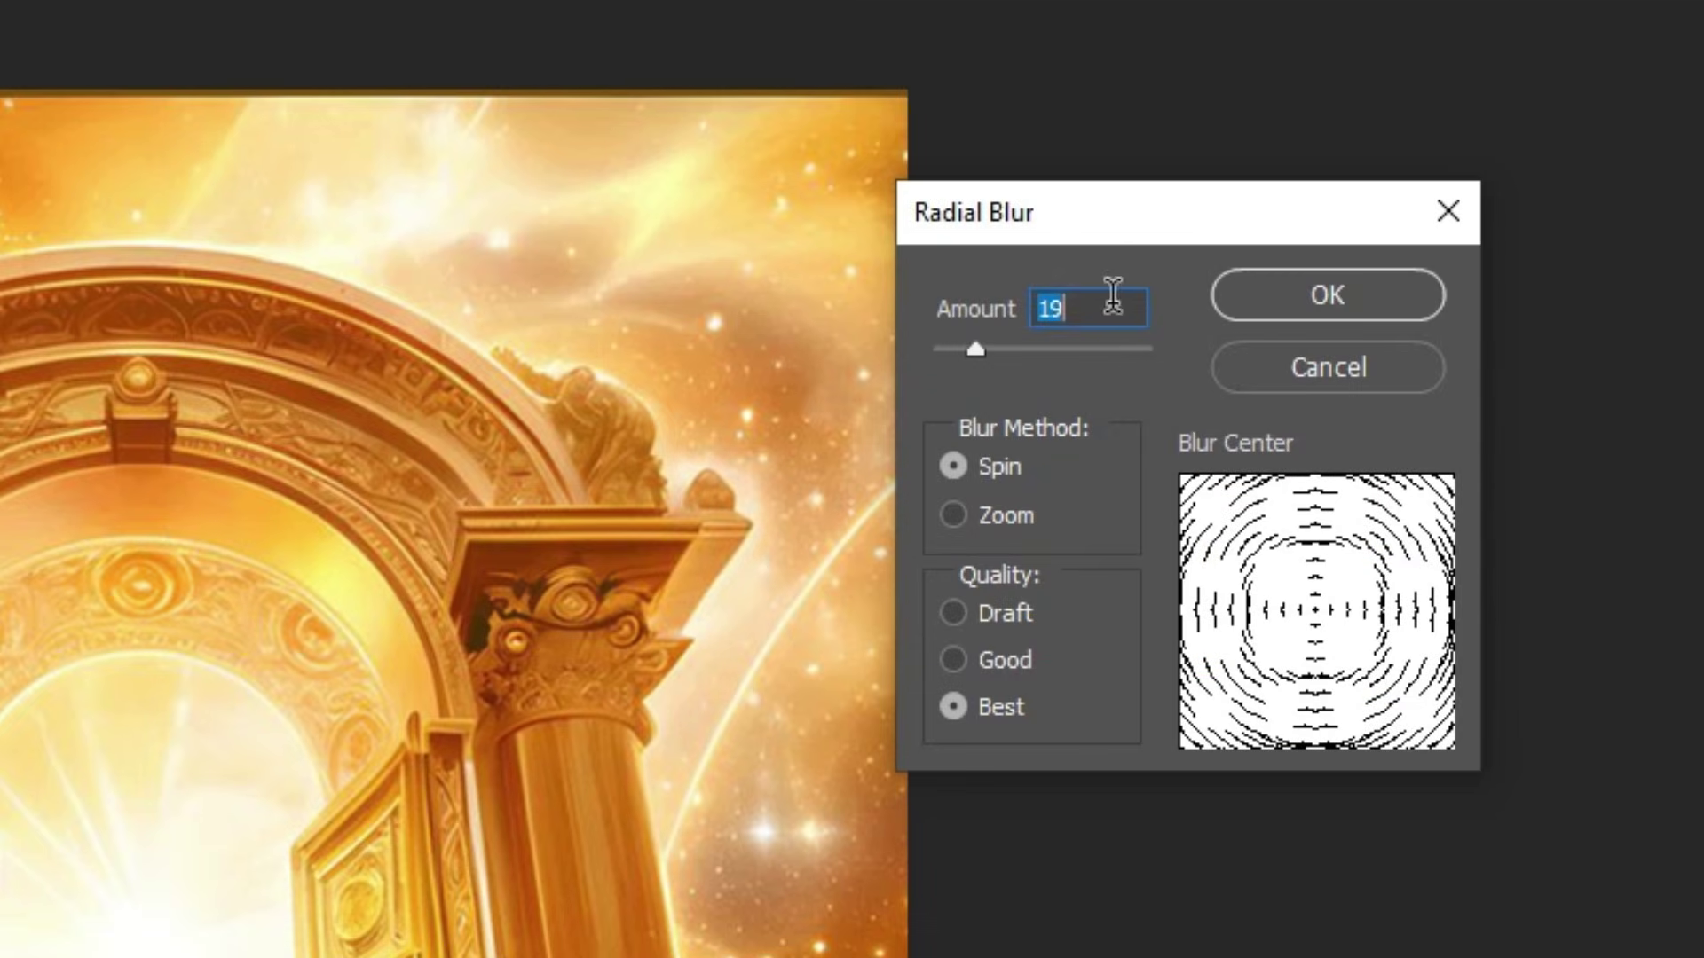
left_click(1112, 295)
left_click_drag(985, 351, 997, 349)
left_click(1317, 300)
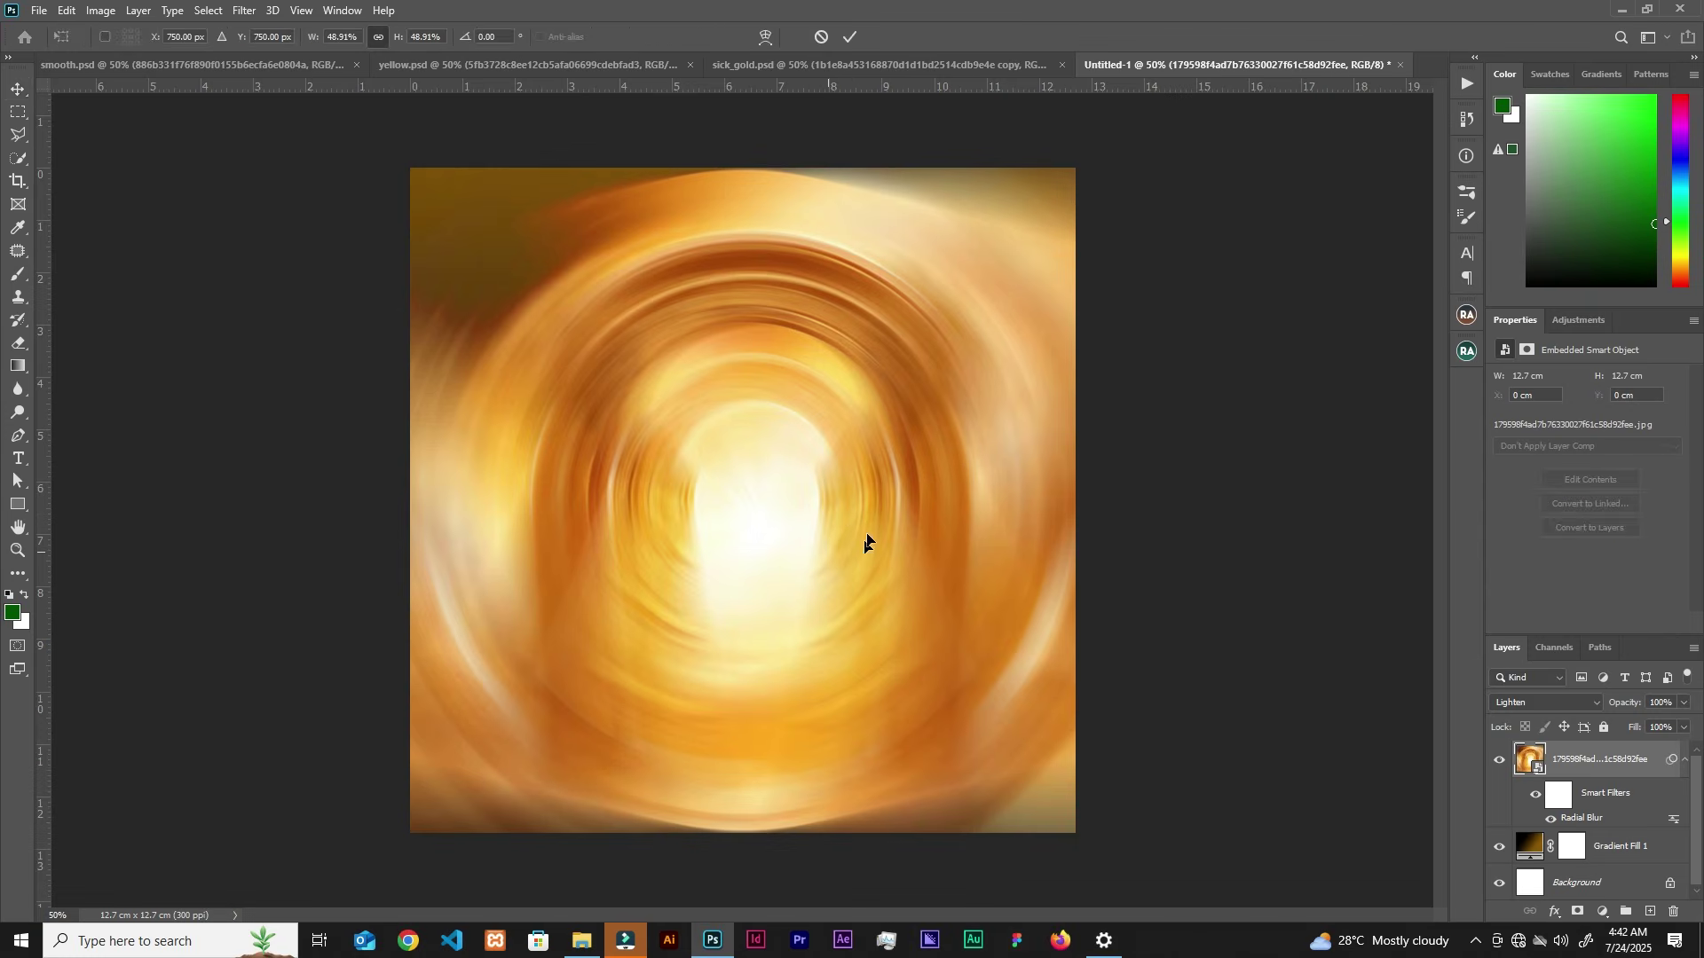
Step: Scale the blurred gateway image up from its center to about 58% so it extends past the canvas edges
key("ctrl+t")
left_click_drag(1076, 502, 1139, 502)
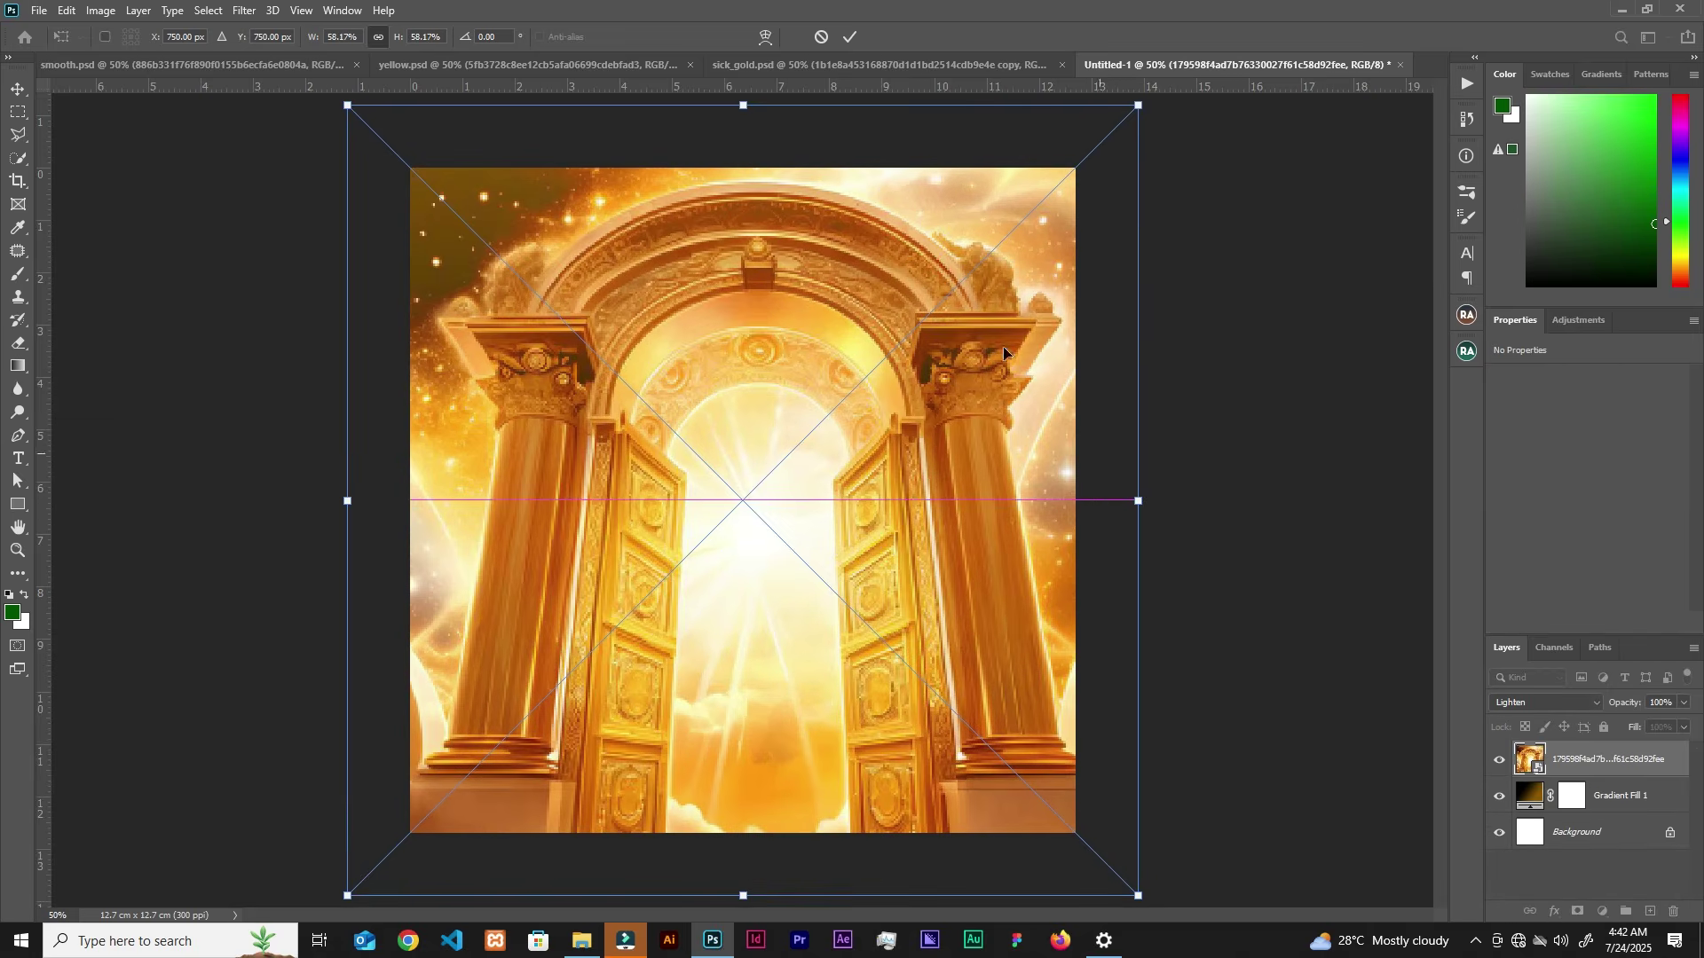
left_click(850, 38)
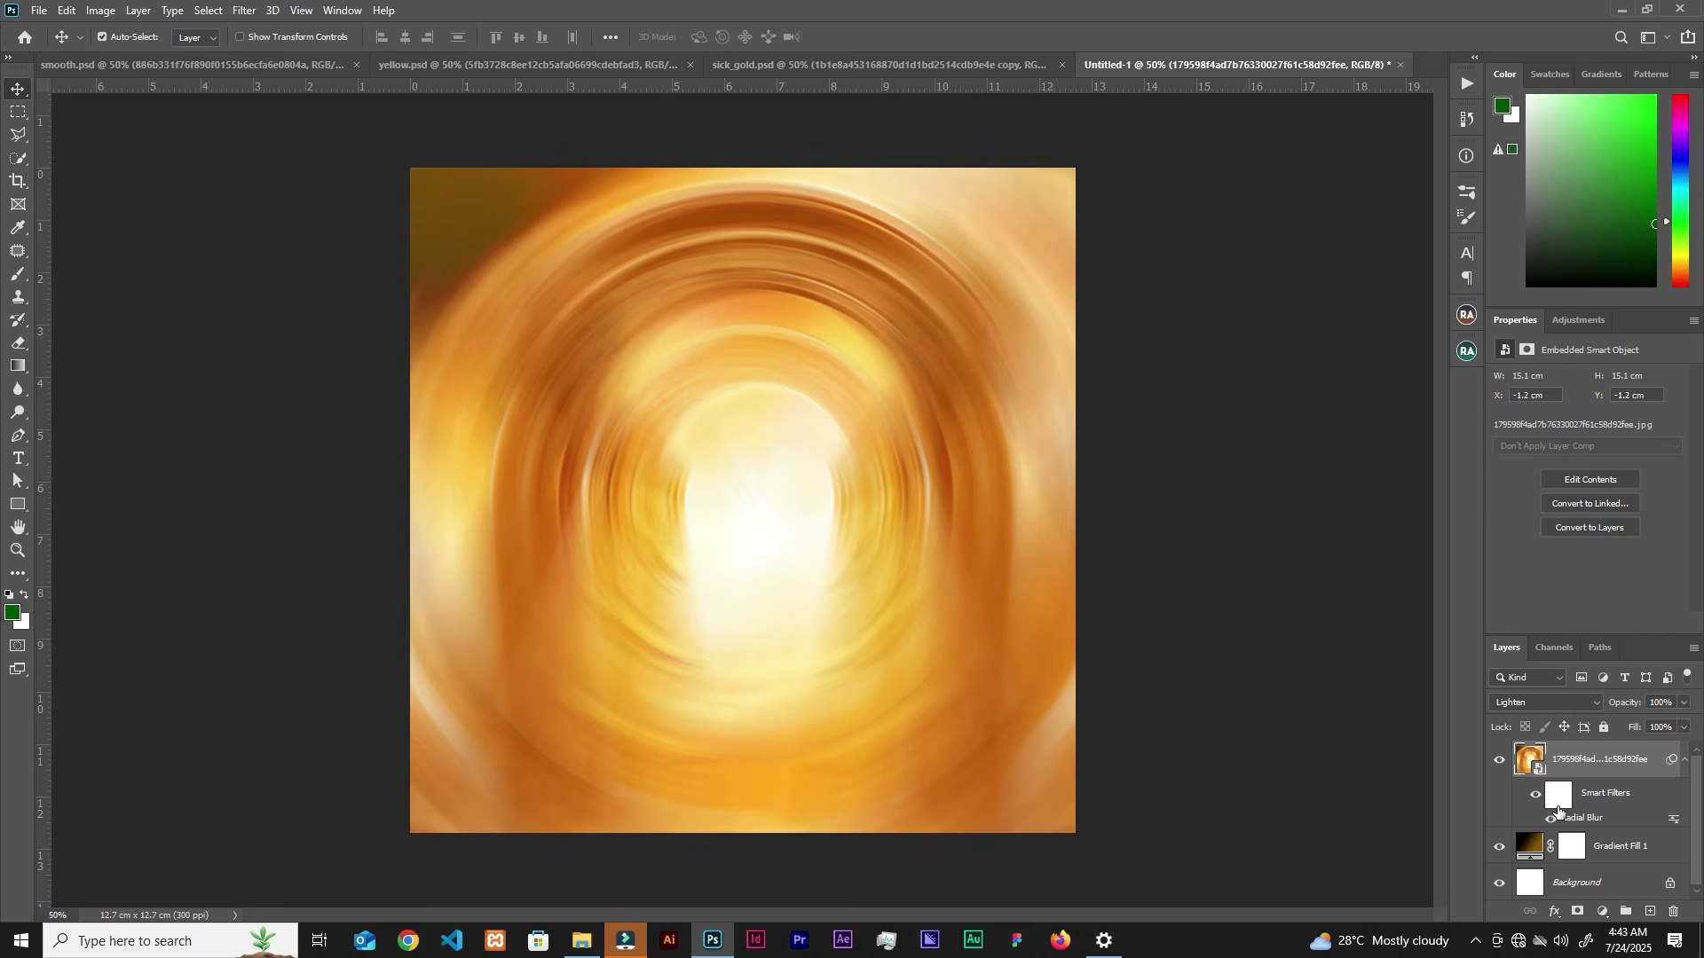
Step: Select the gateway layer's Smart Filters mask for painting with the large black Brush
left_click(245, 12)
left_click(1605, 769)
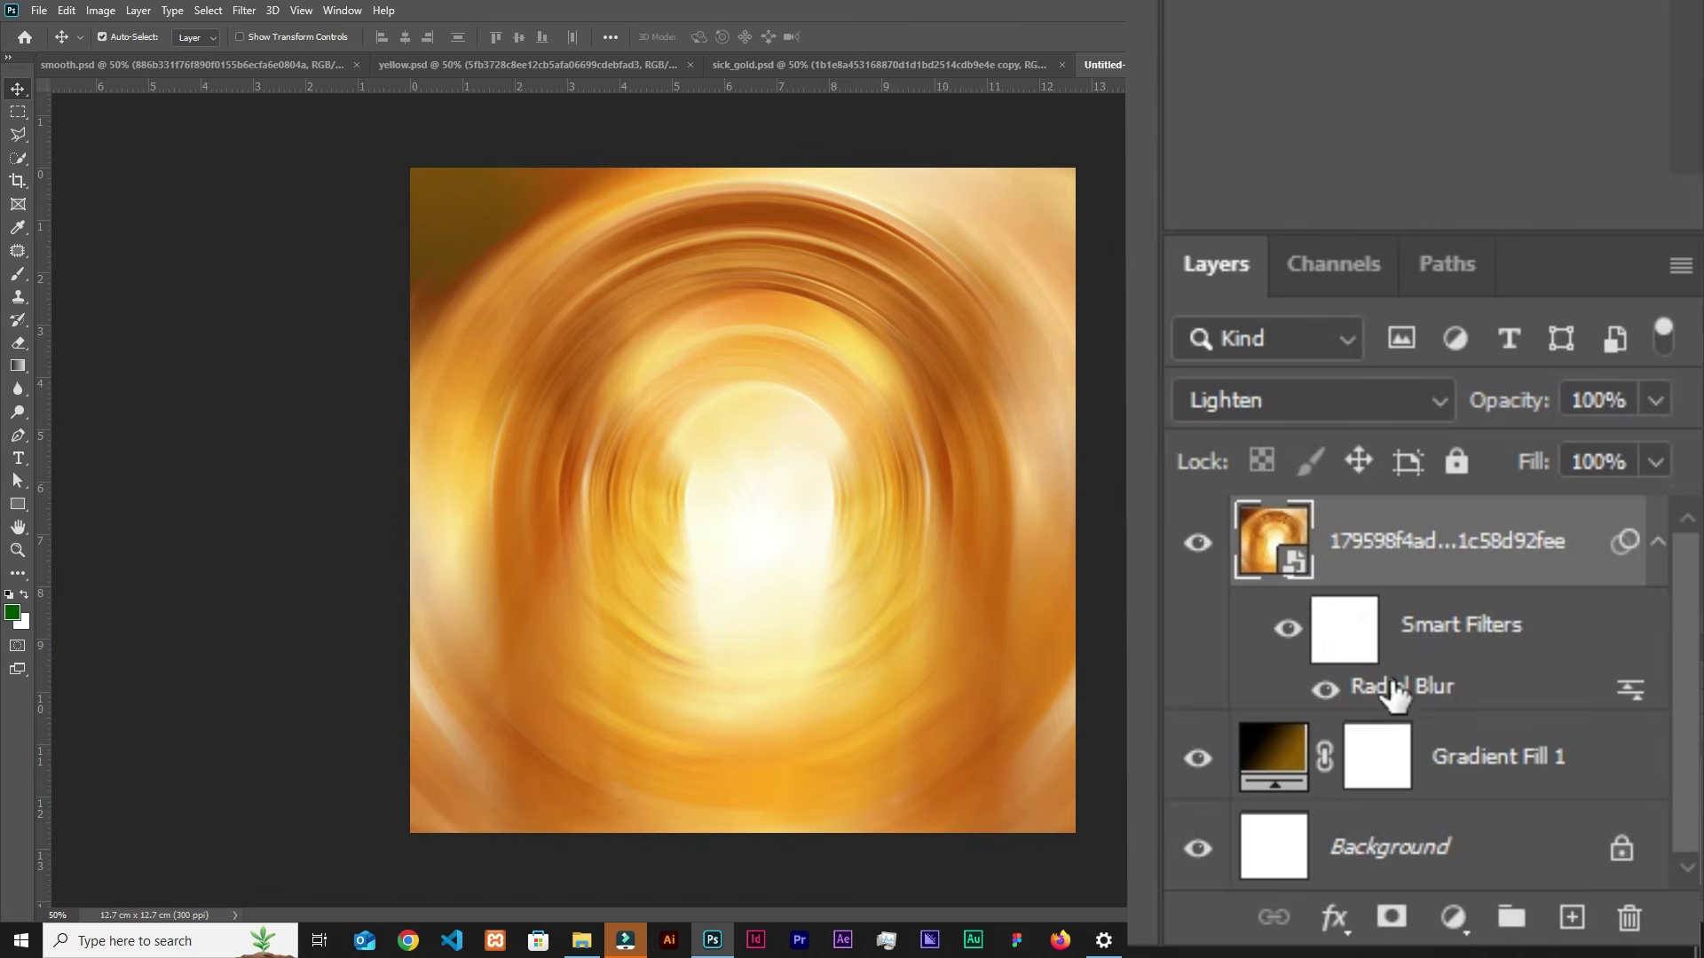
left_click(1355, 646)
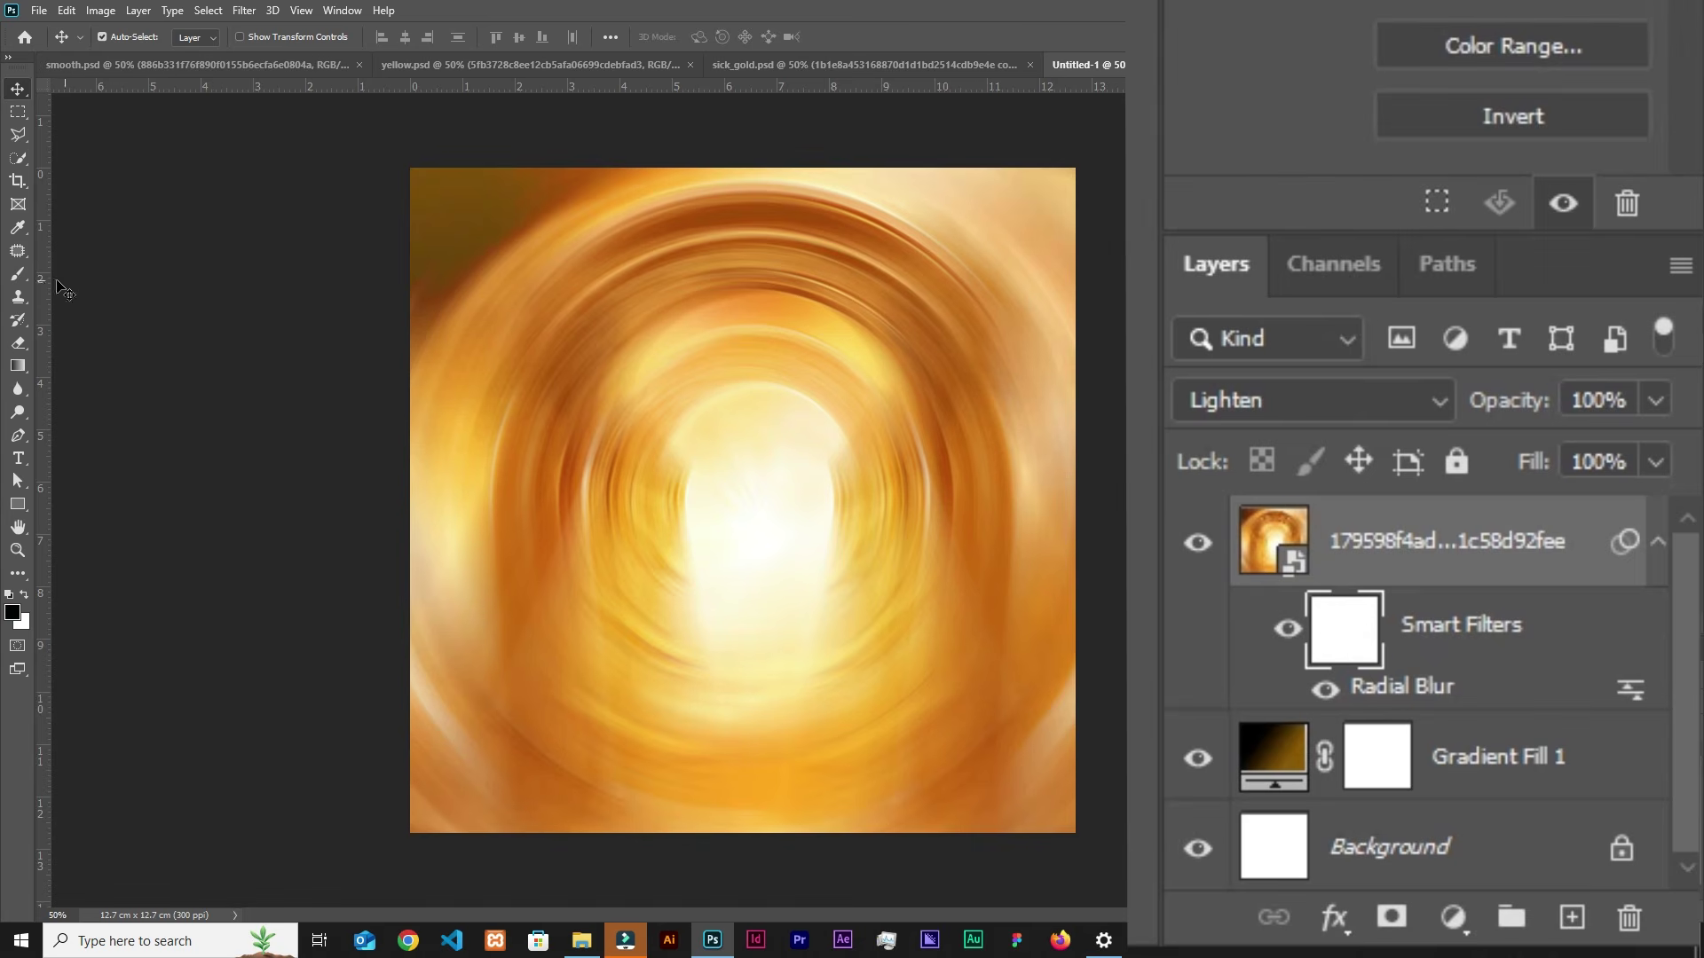
left_click(24, 280)
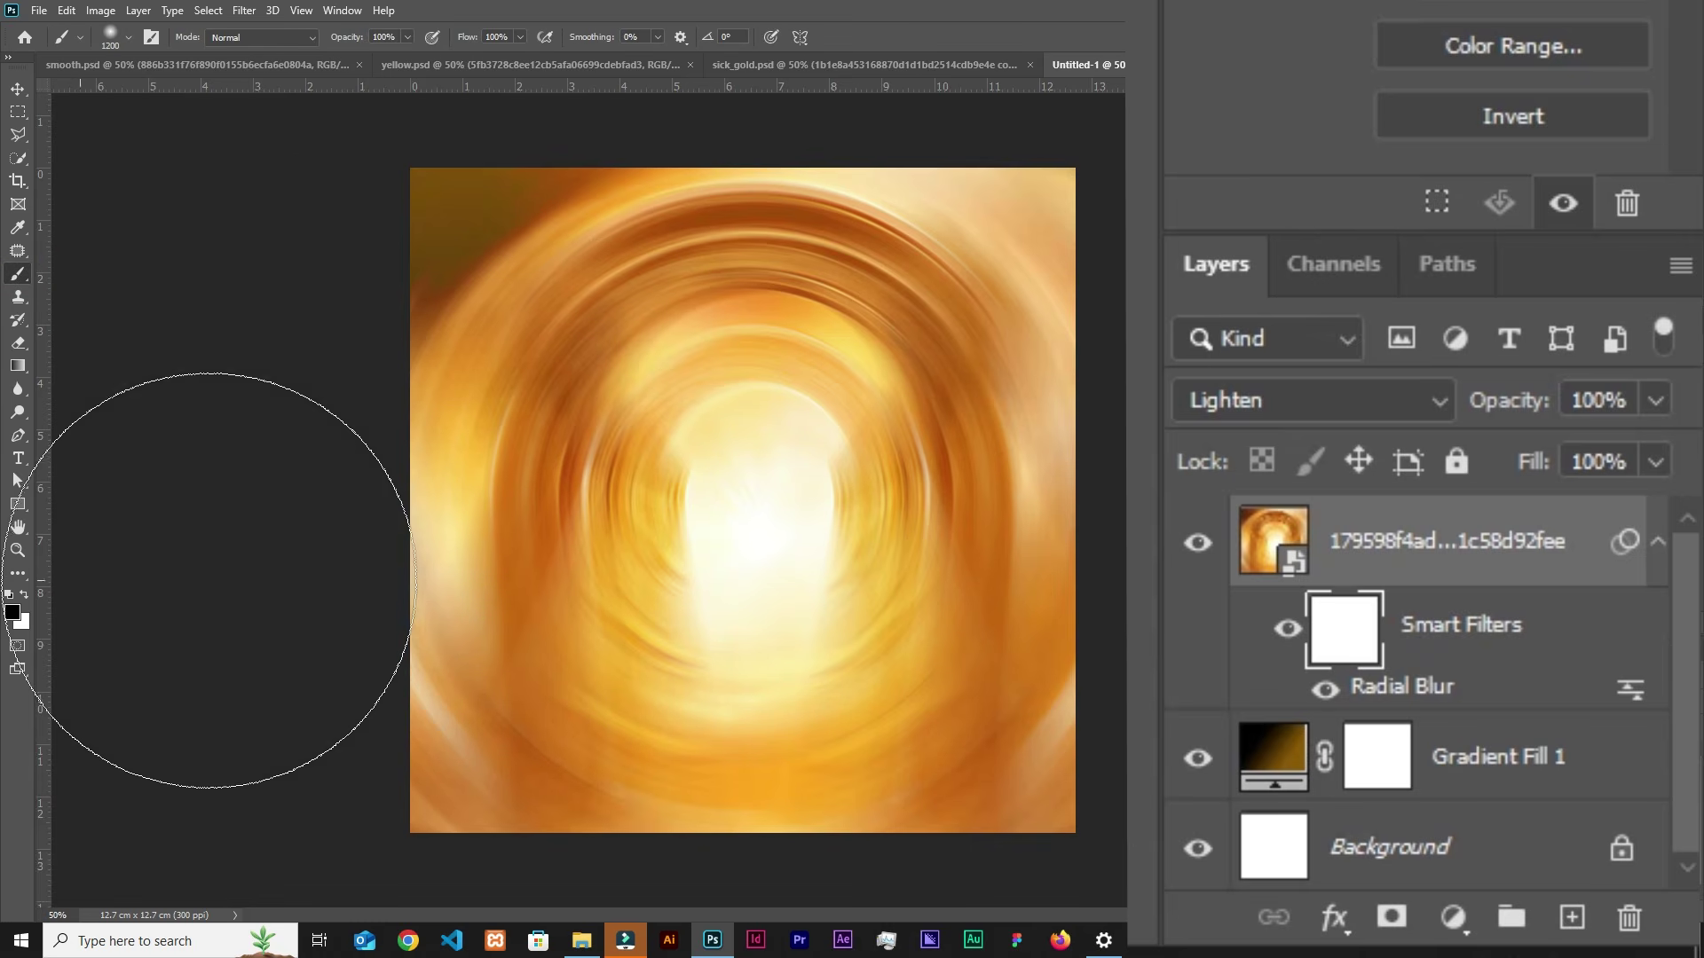
mouse_move(875, 464)
left_mouse_down()
mouse_move(486, 471)
mouse_move(953, 377)
mouse_move(707, 300)
mouse_move(1023, 534)
mouse_move(633, 677)
left_mouse_up()
key("ctrl+z")
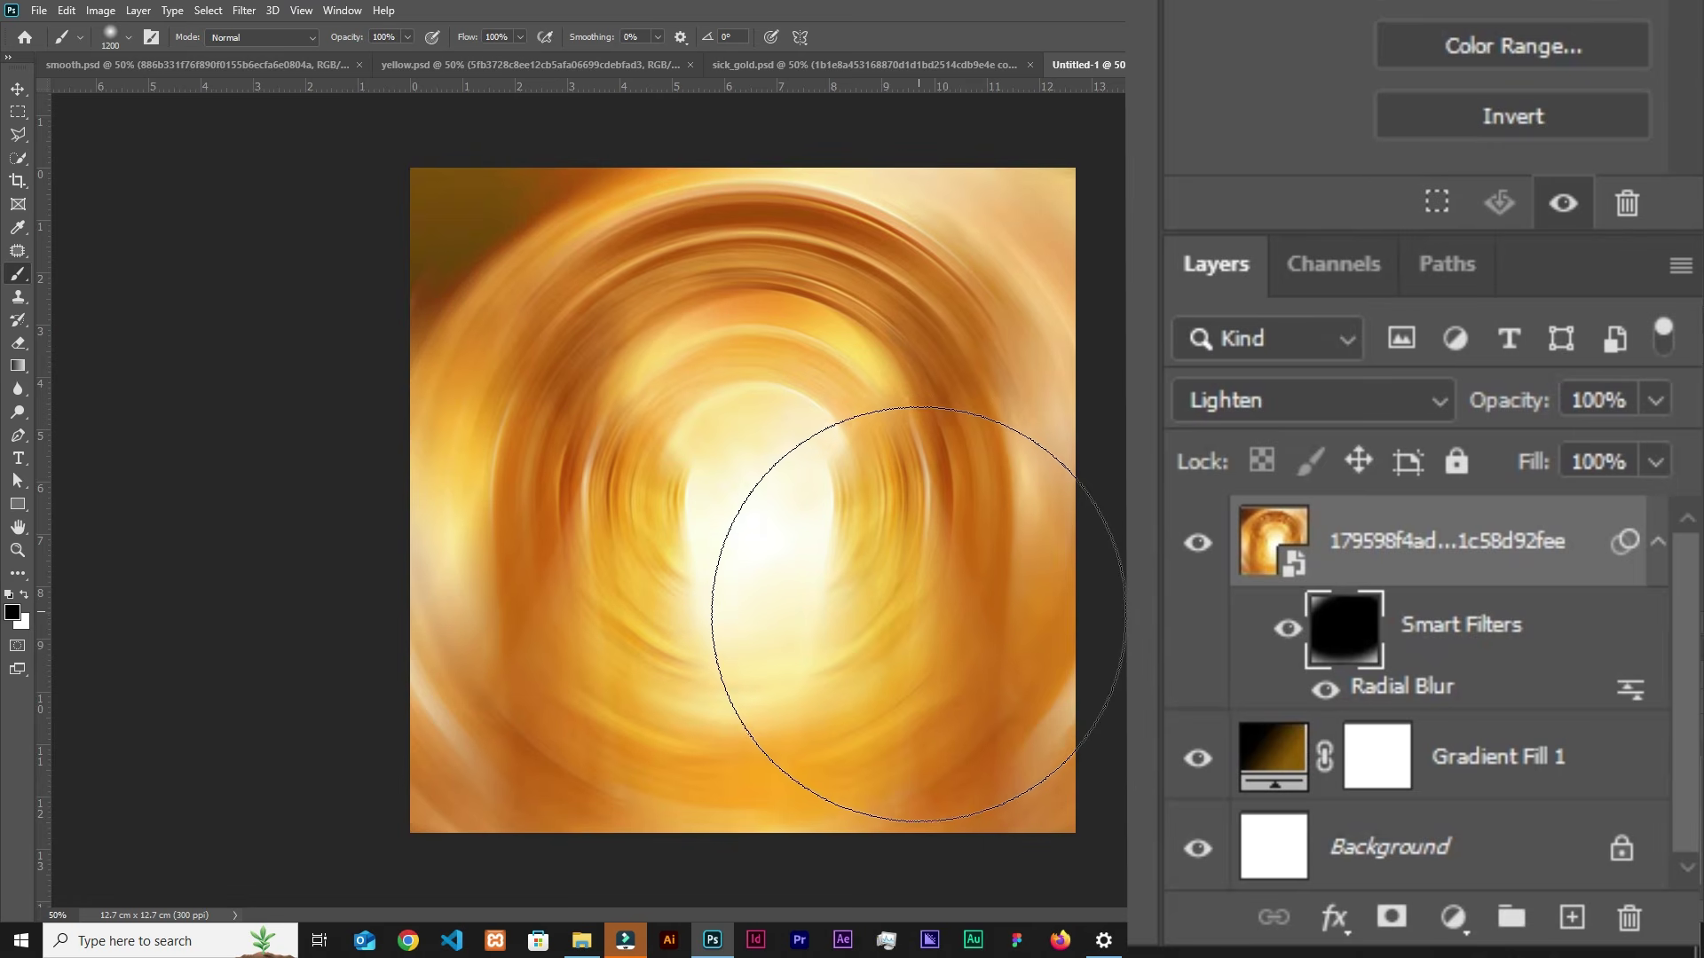
mouse_move(829, 571)
left_mouse_down()
mouse_move(784, 483)
mouse_move(734, 508)
mouse_move(844, 380)
mouse_move(760, 133)
mouse_move(628, 571)
mouse_move(806, 550)
left_mouse_up()
key("ctrl+BackSpace")
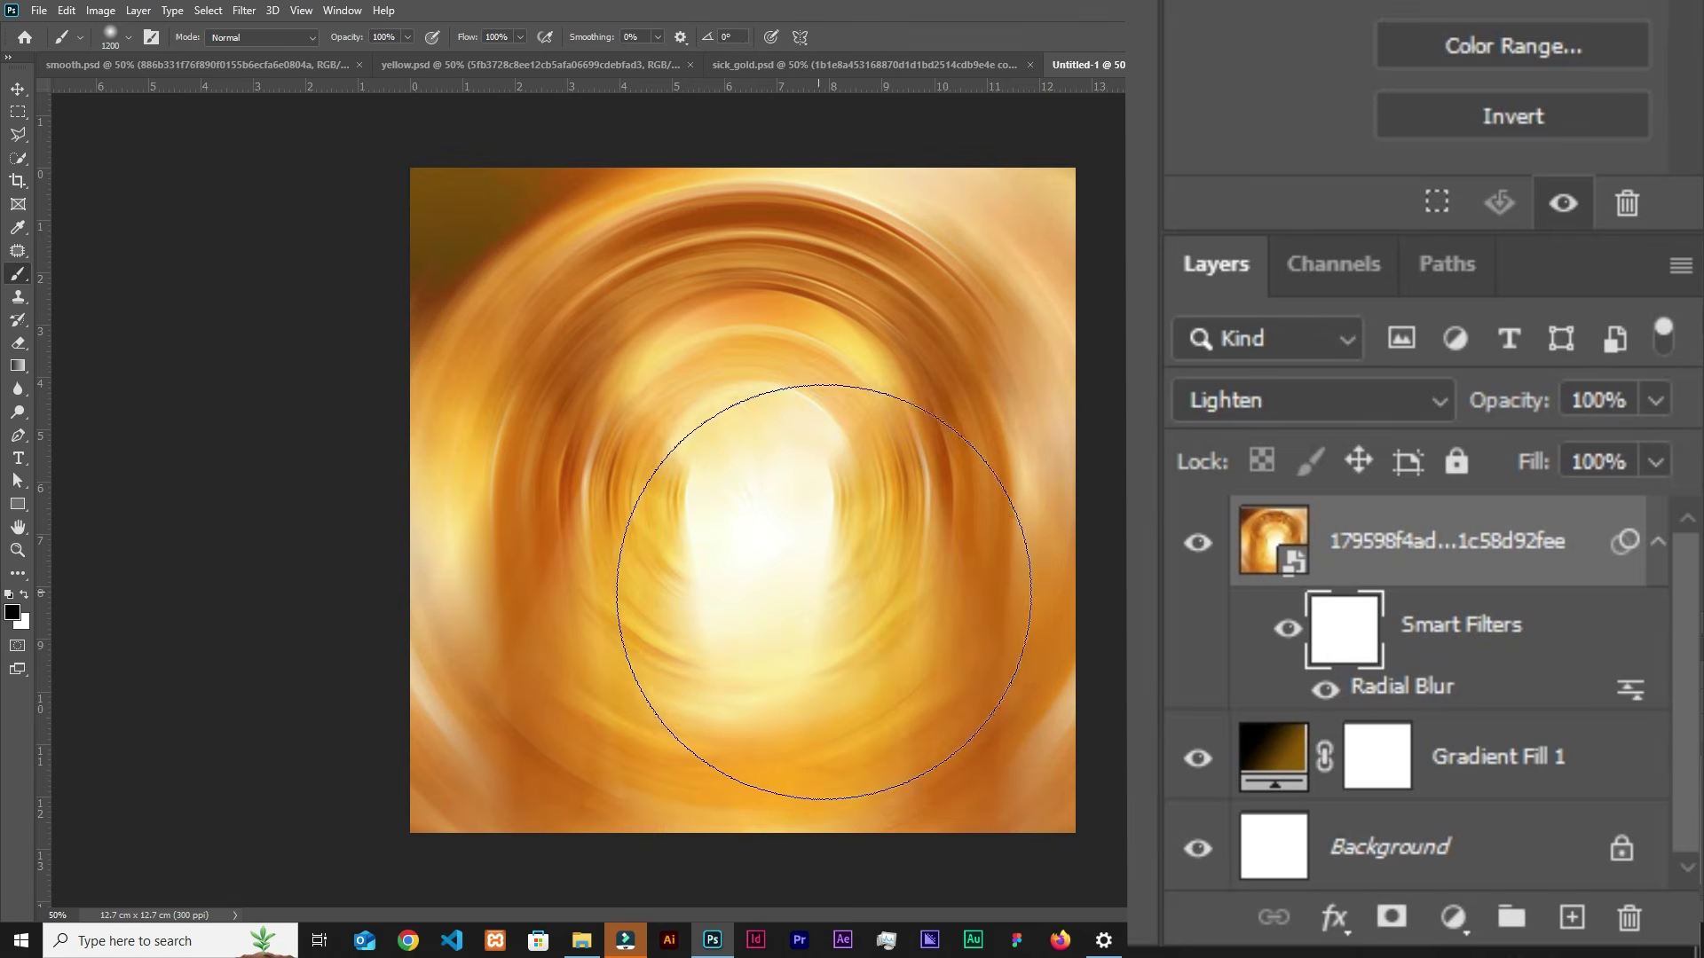
Step: Paint black across the lower part of the Smart Filters mask to remove the blur from the doors and column bases
mouse_move(1101, 722)
left_mouse_down()
mouse_move(845, 789)
mouse_move(285, 790)
left_mouse_up()
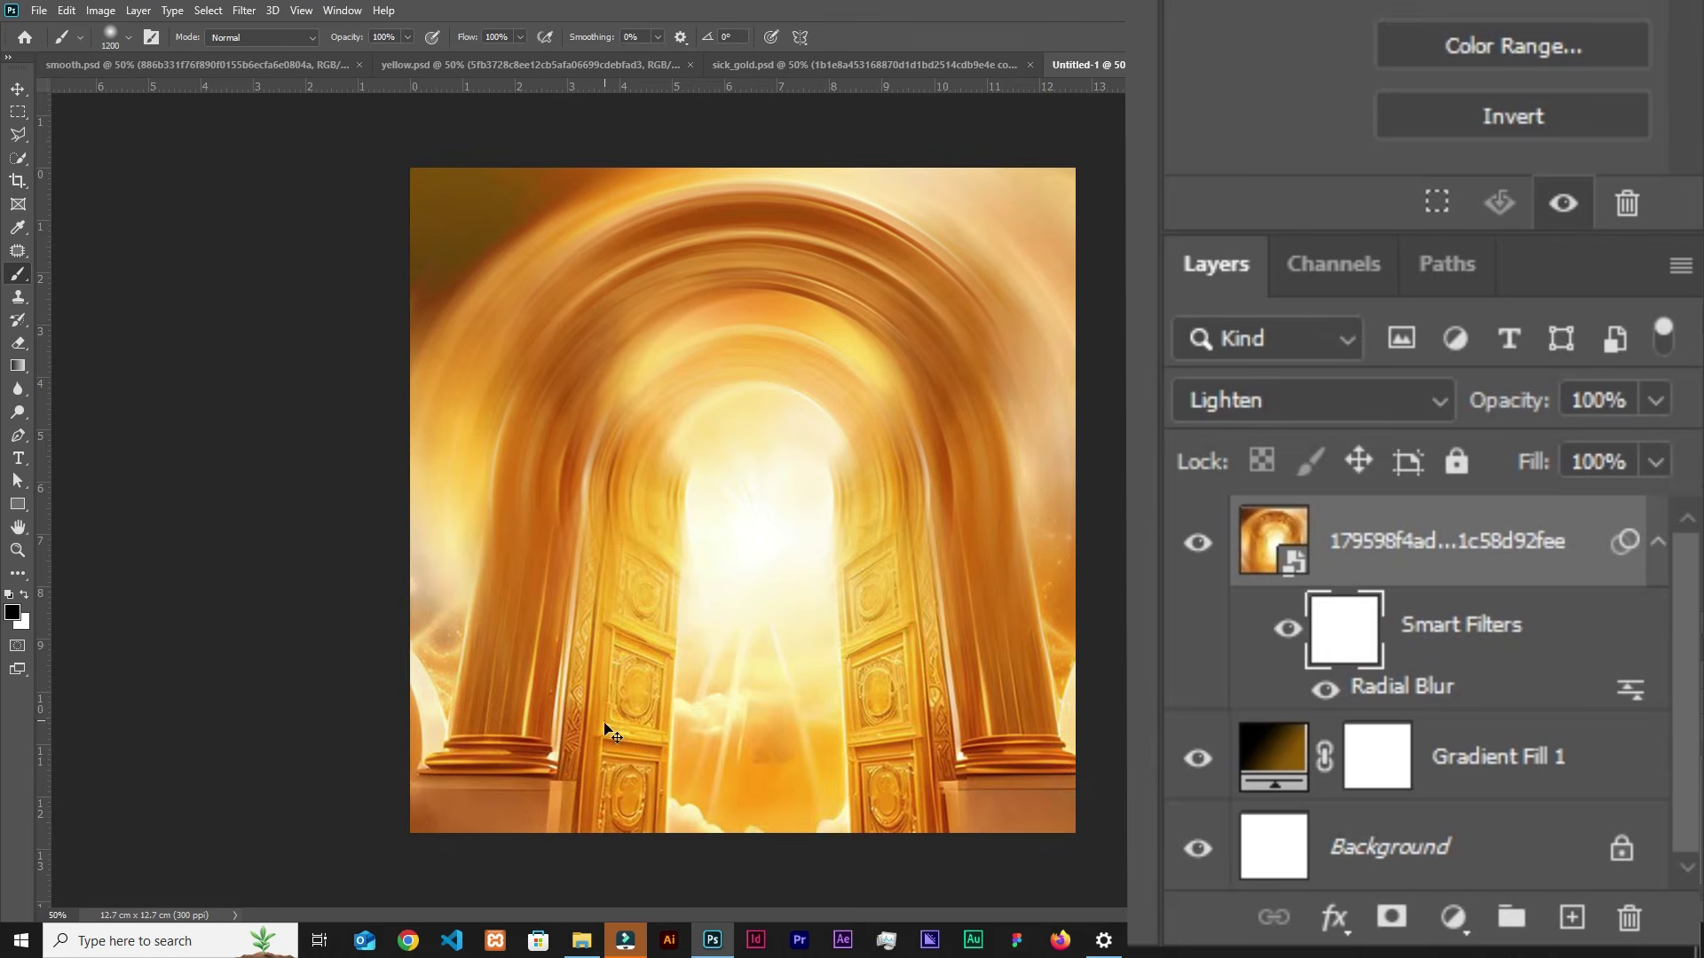
Step: Discard the painting on the gateway layer's Smart Filters mask by filling the mask with white, and reselect the gateway layer
key("ctrl+z")
mouse_move(1154, 364)
left_mouse_down()
mouse_move(708, 209)
mouse_move(652, 235)
left_mouse_up()
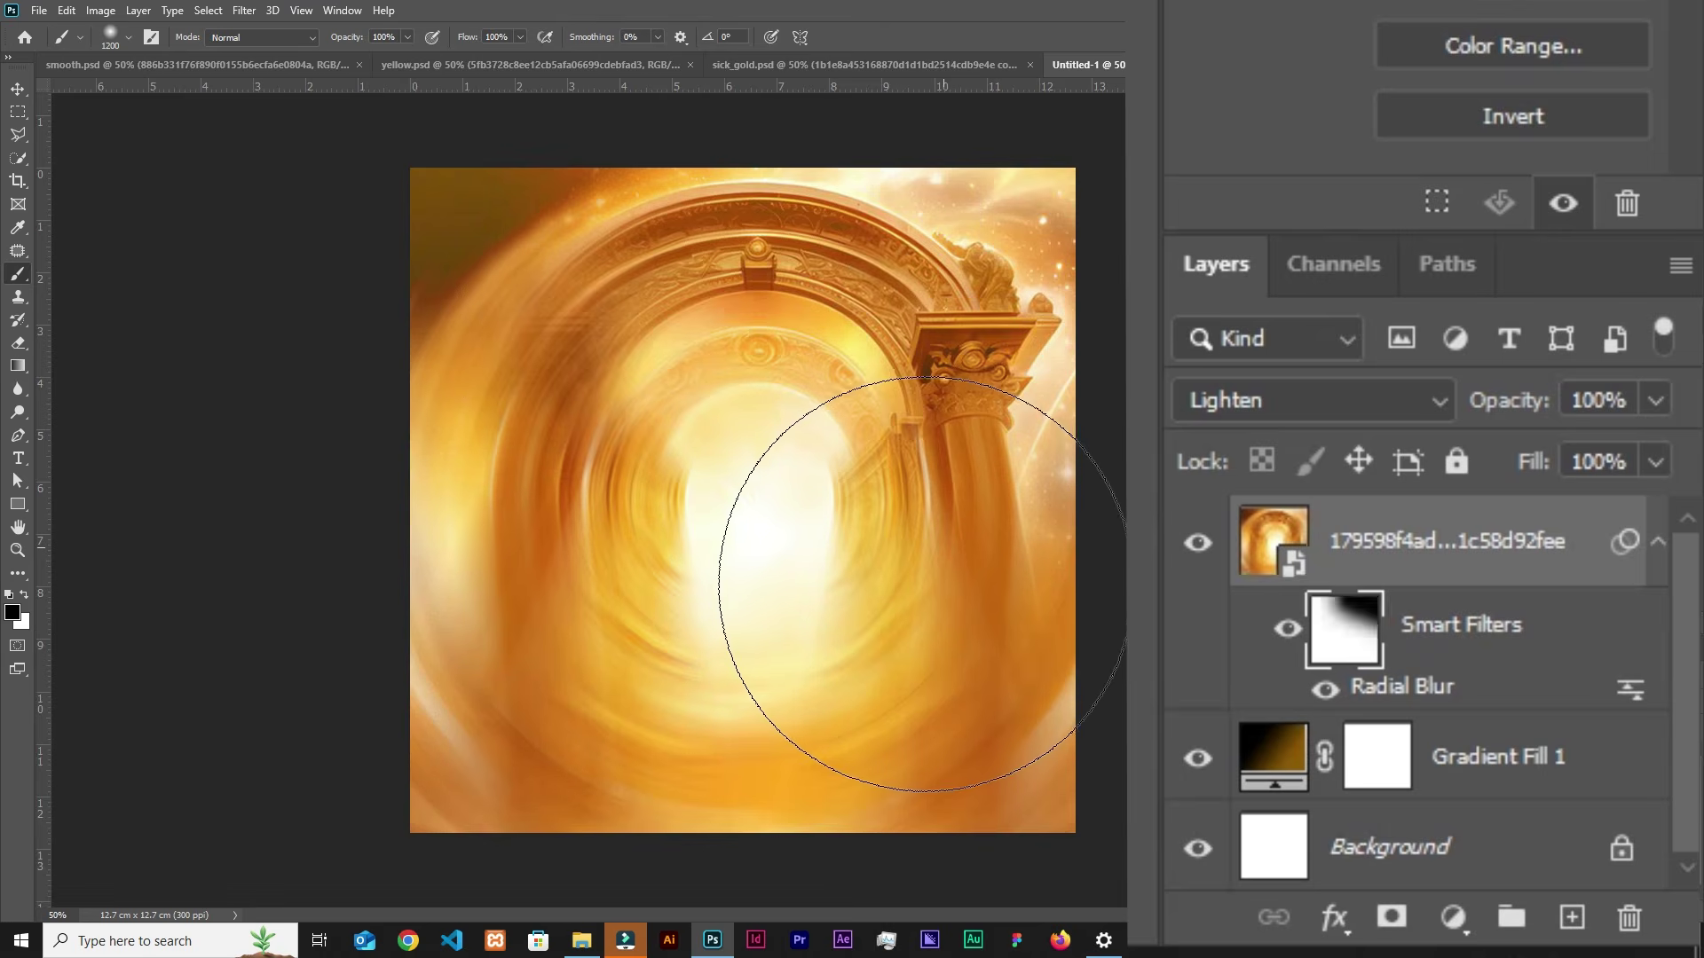
key("ctrl+BackSpace")
key("v")
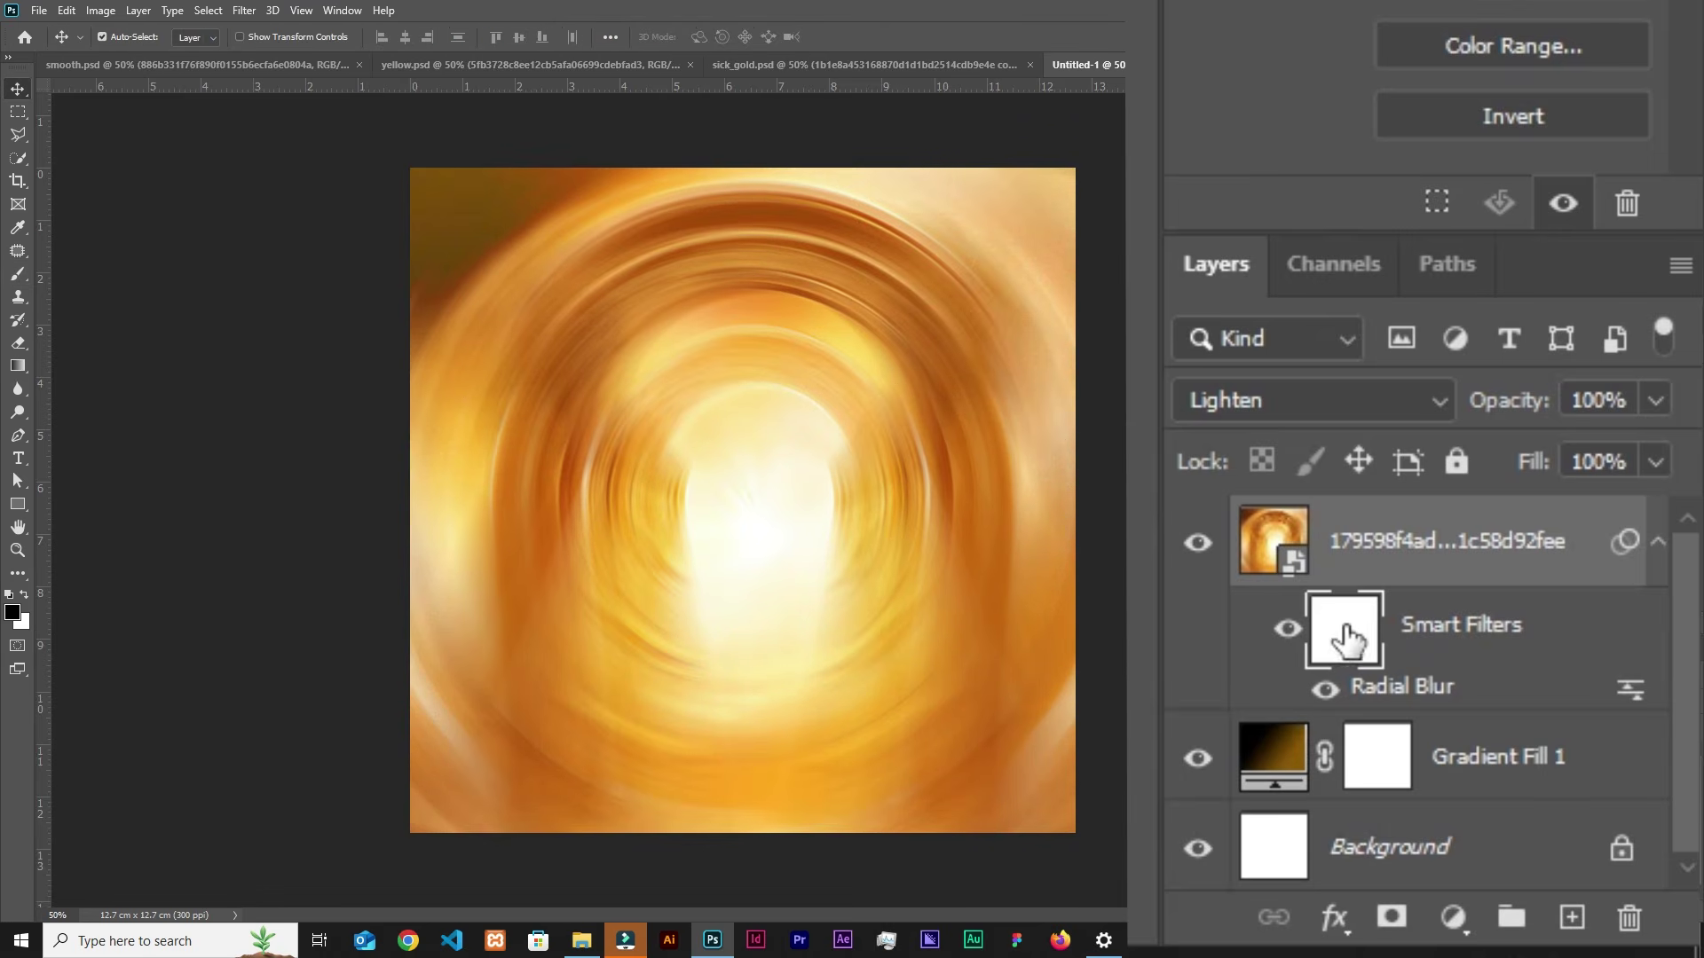
left_click(1331, 519)
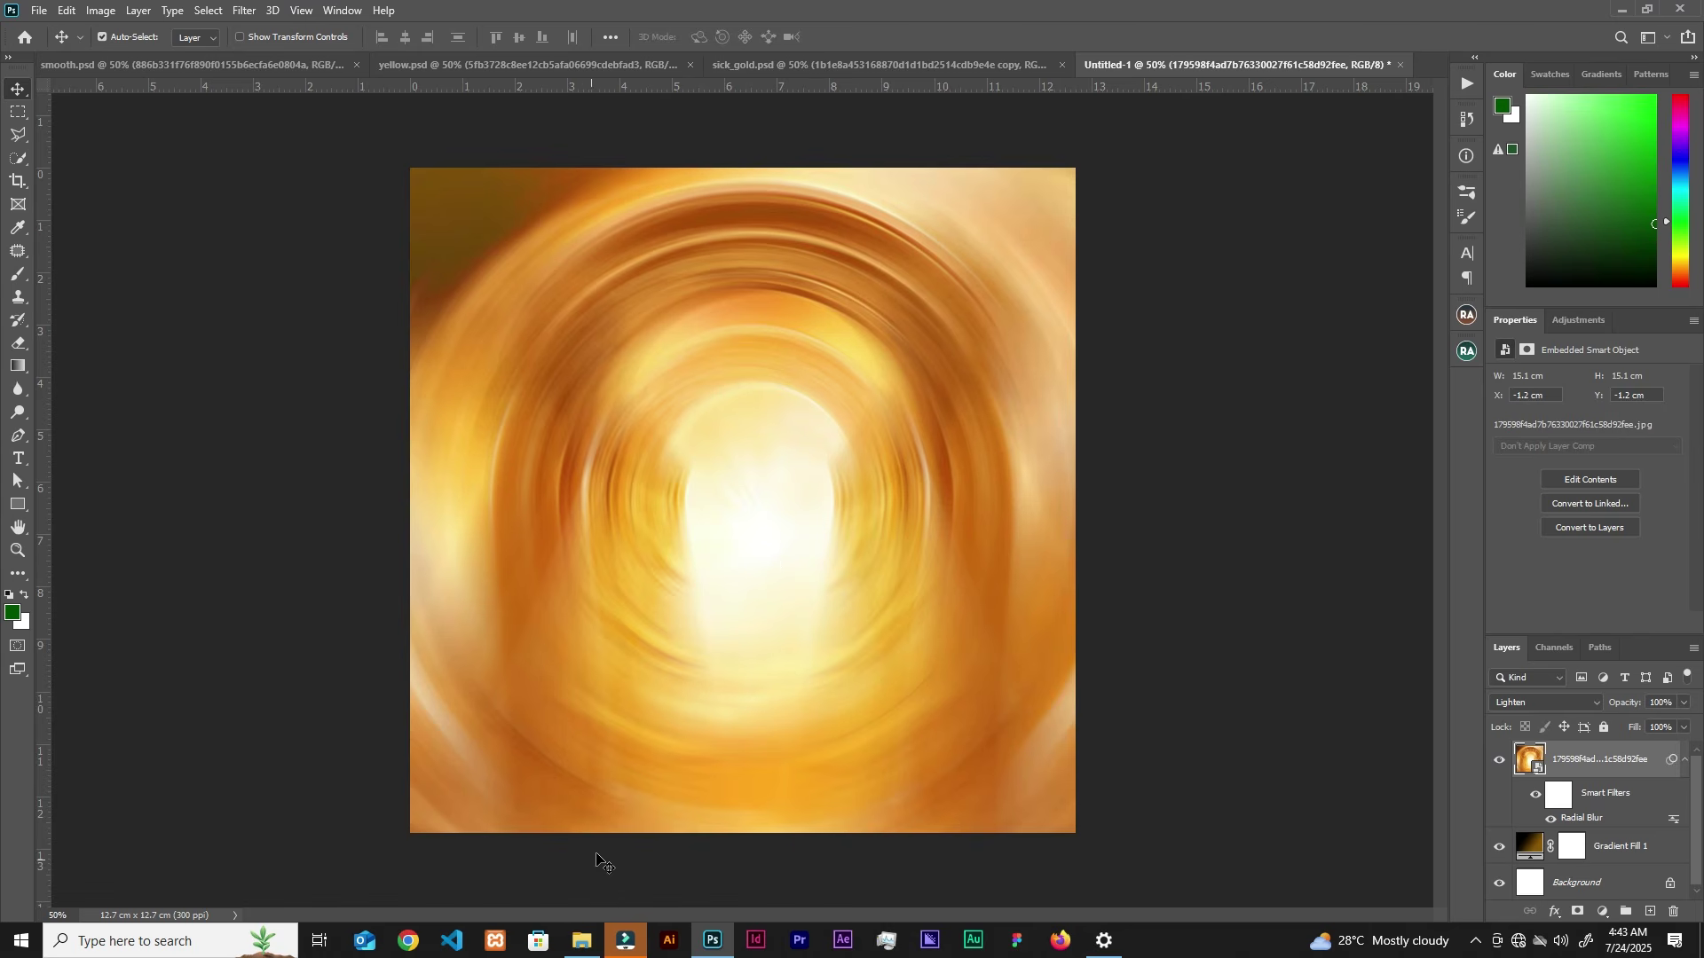
Step: Place the golden light-rays stock image 5fb3728c8ee12cb5afa06699cdebfad3 above the gateway layer and set its blend mode to Overlay
left_click(580, 942)
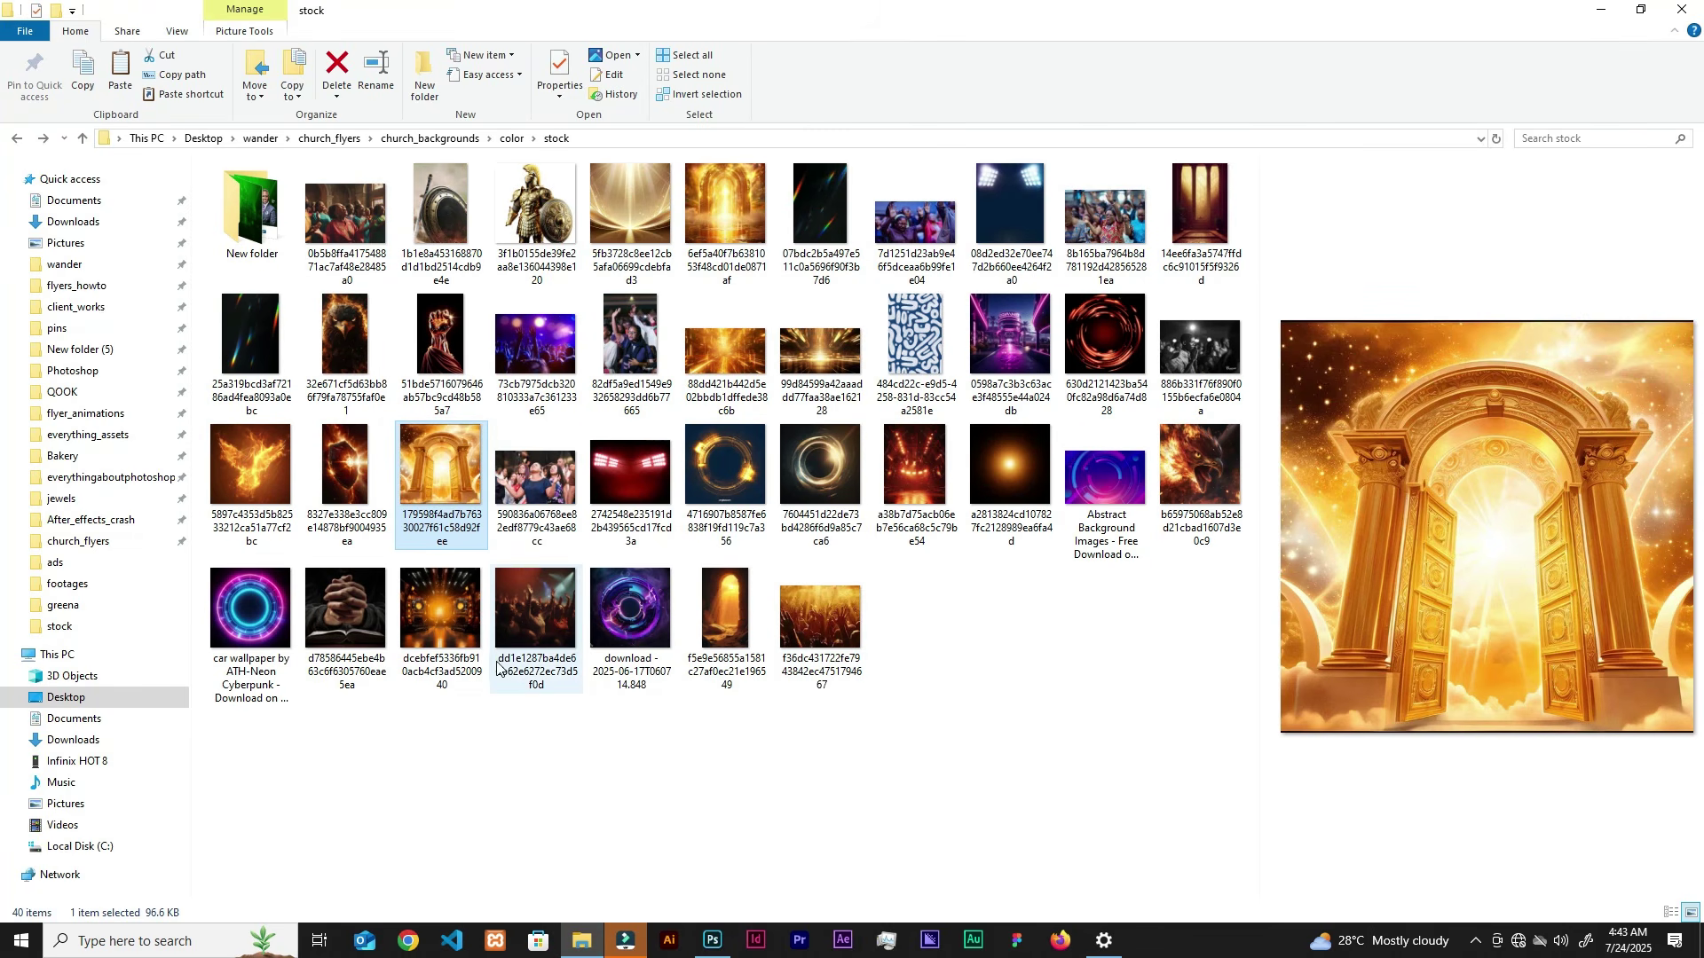
left_click(630, 205)
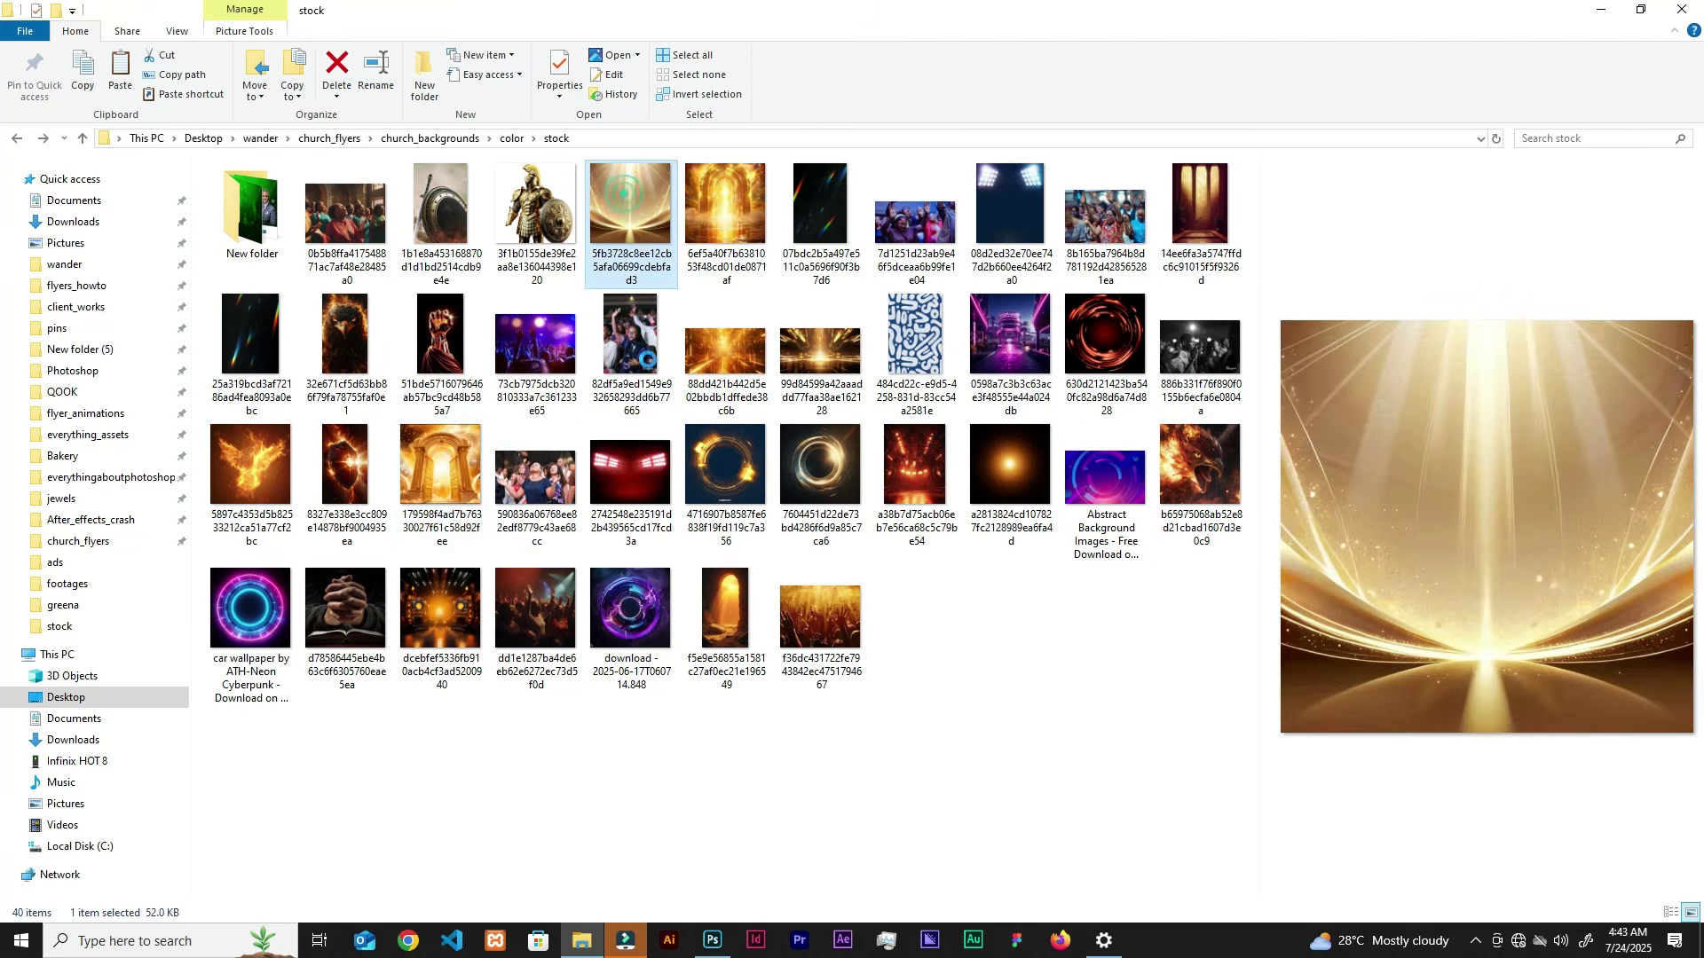
left_click_drag(718, 850, 883, 661)
left_click(850, 37)
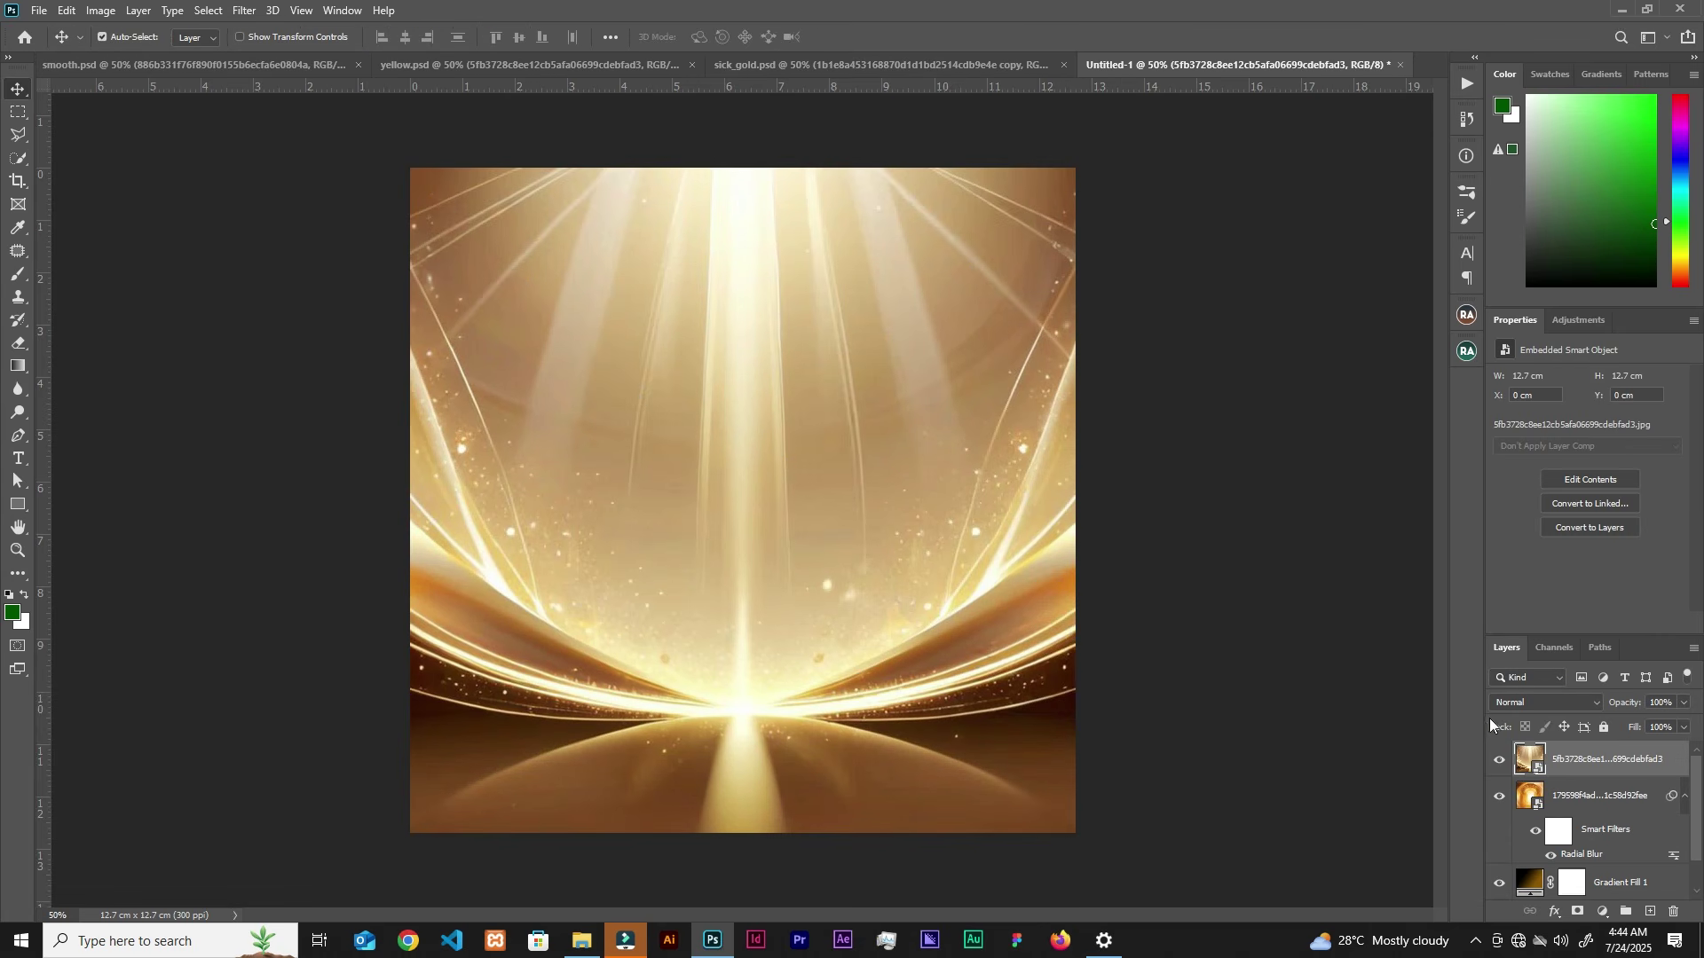
left_click(1555, 703)
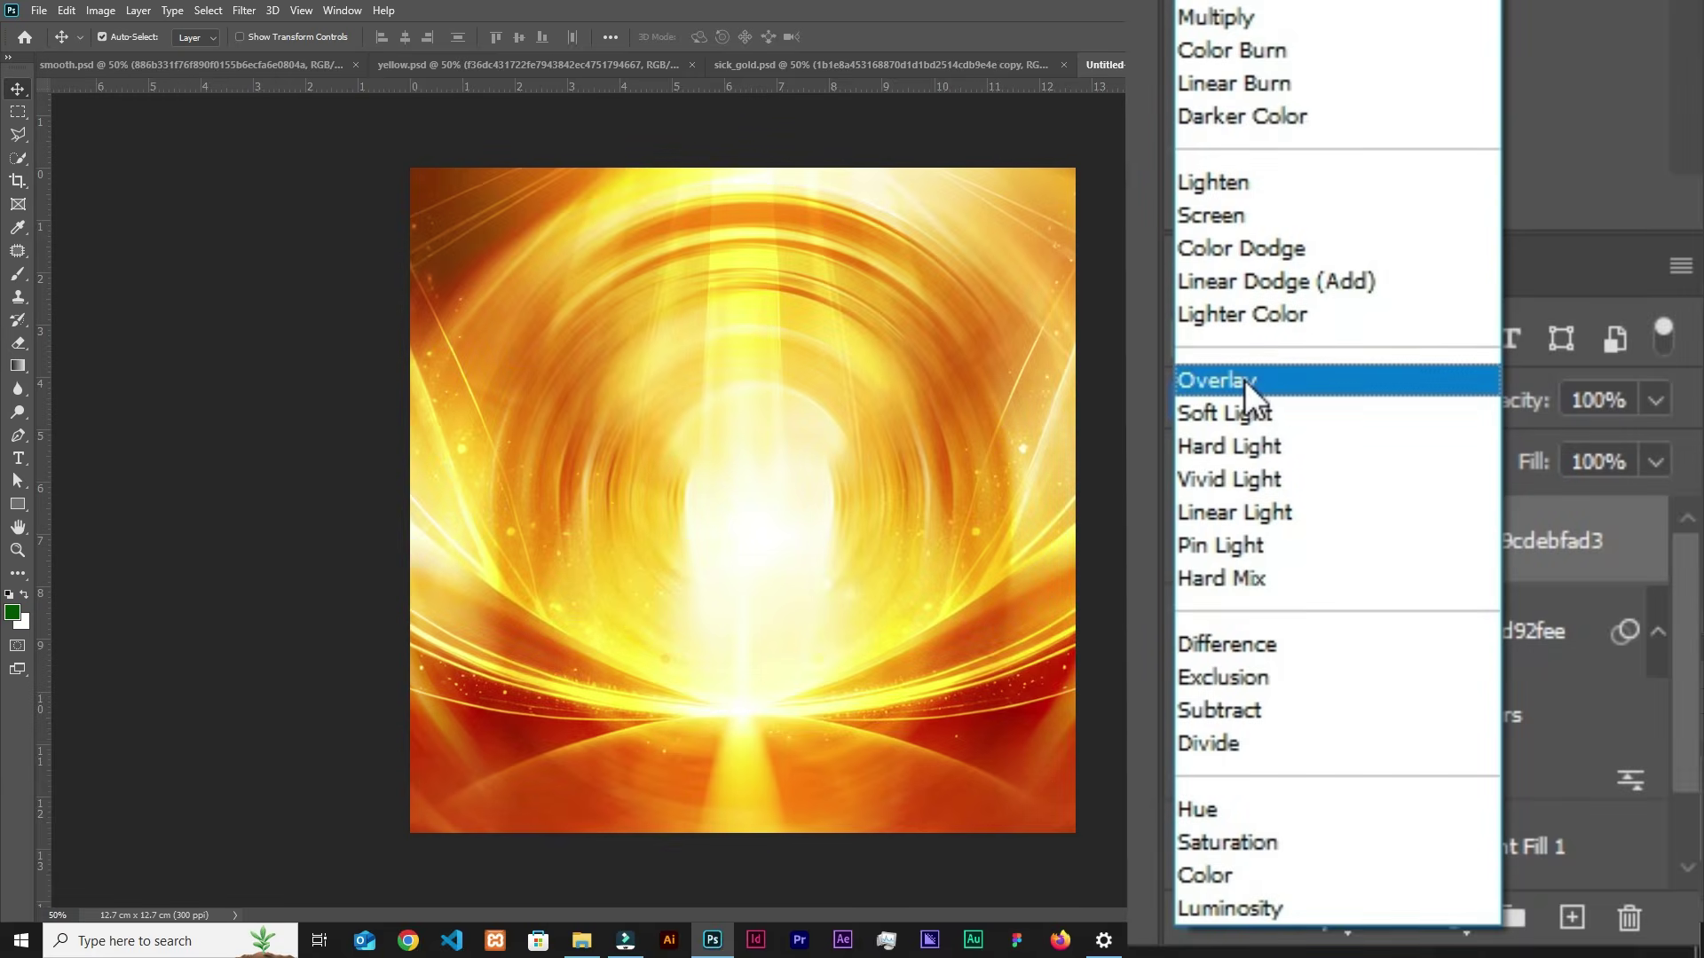
left_click(1303, 380)
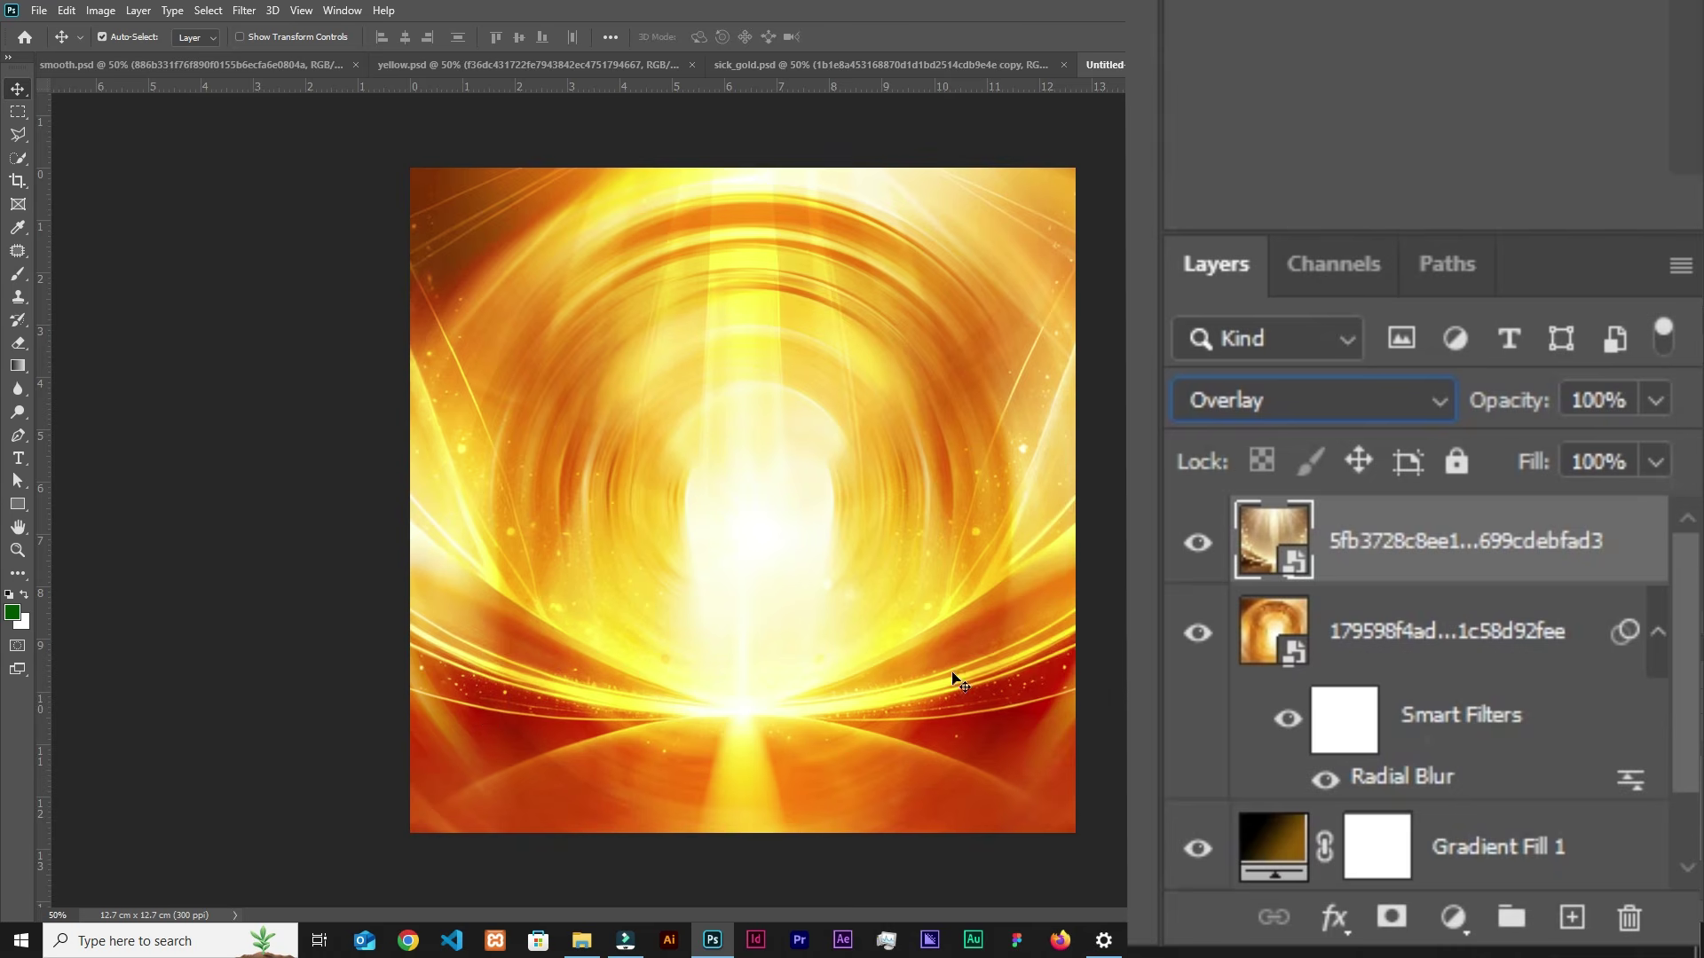
Step: Add a white layer mask to the gateway layer and ready the large black Brush for painting on it
left_click(1456, 644)
left_click(1392, 917)
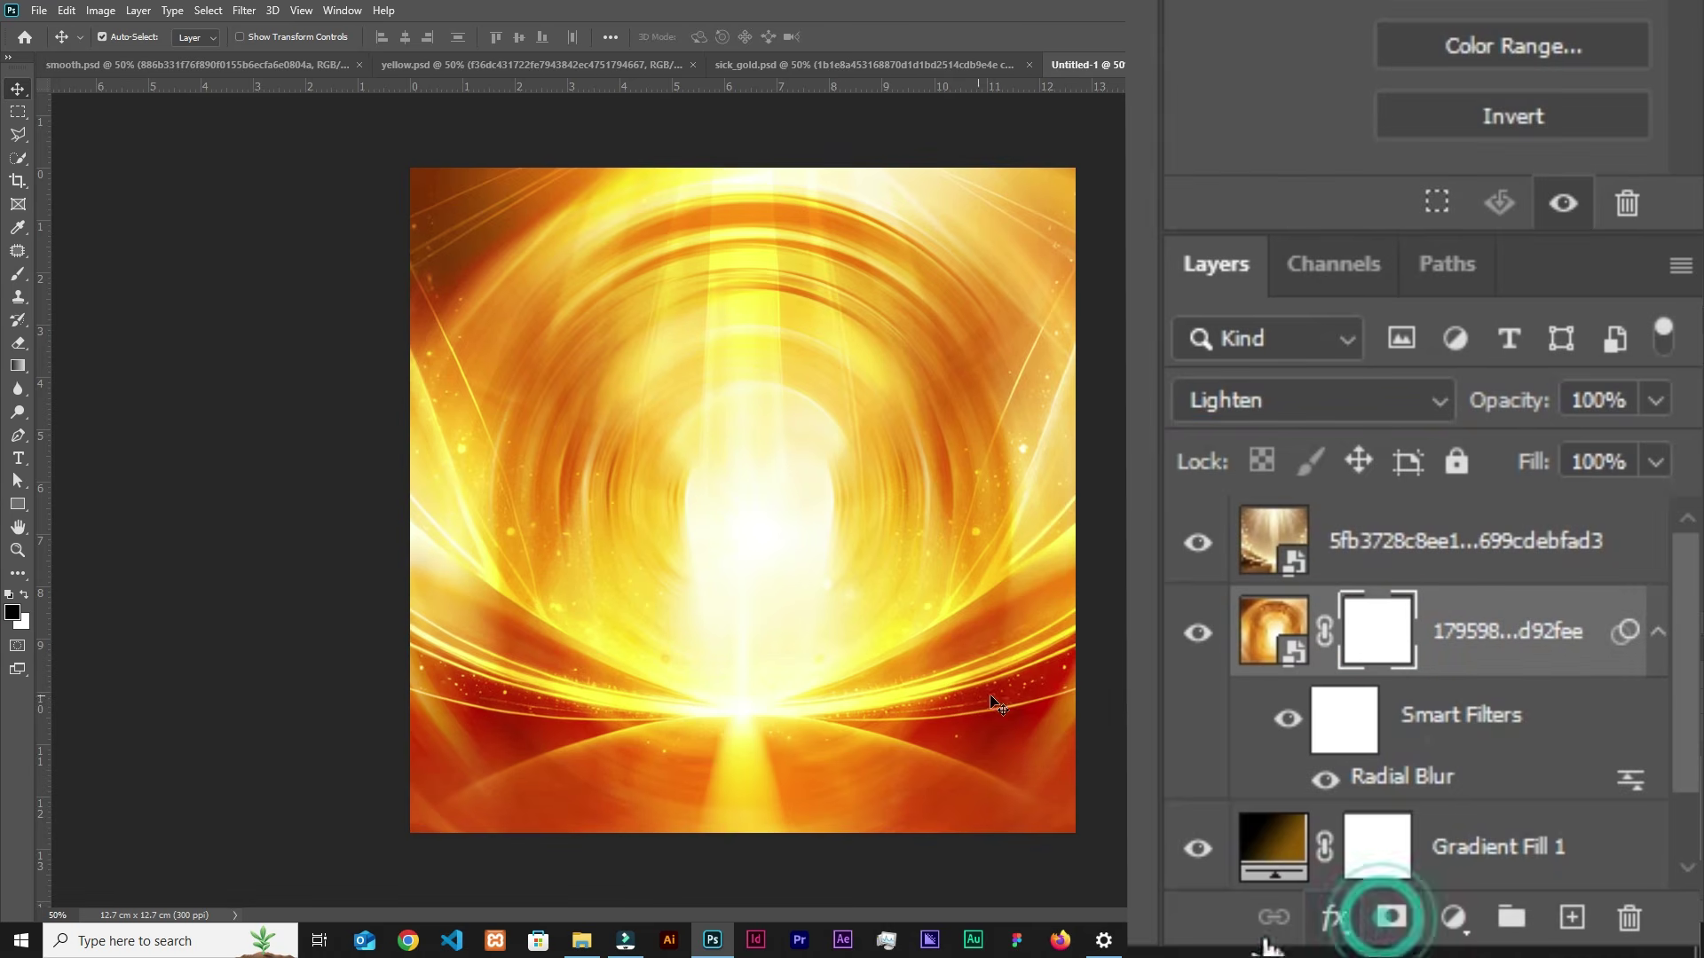
key("b")
Step: Try painting black at 100% flow across the lower part of the gateway layer's mask
mouse_move(1180, 754)
left_mouse_down()
mouse_move(866, 790)
mouse_move(368, 844)
left_mouse_up()
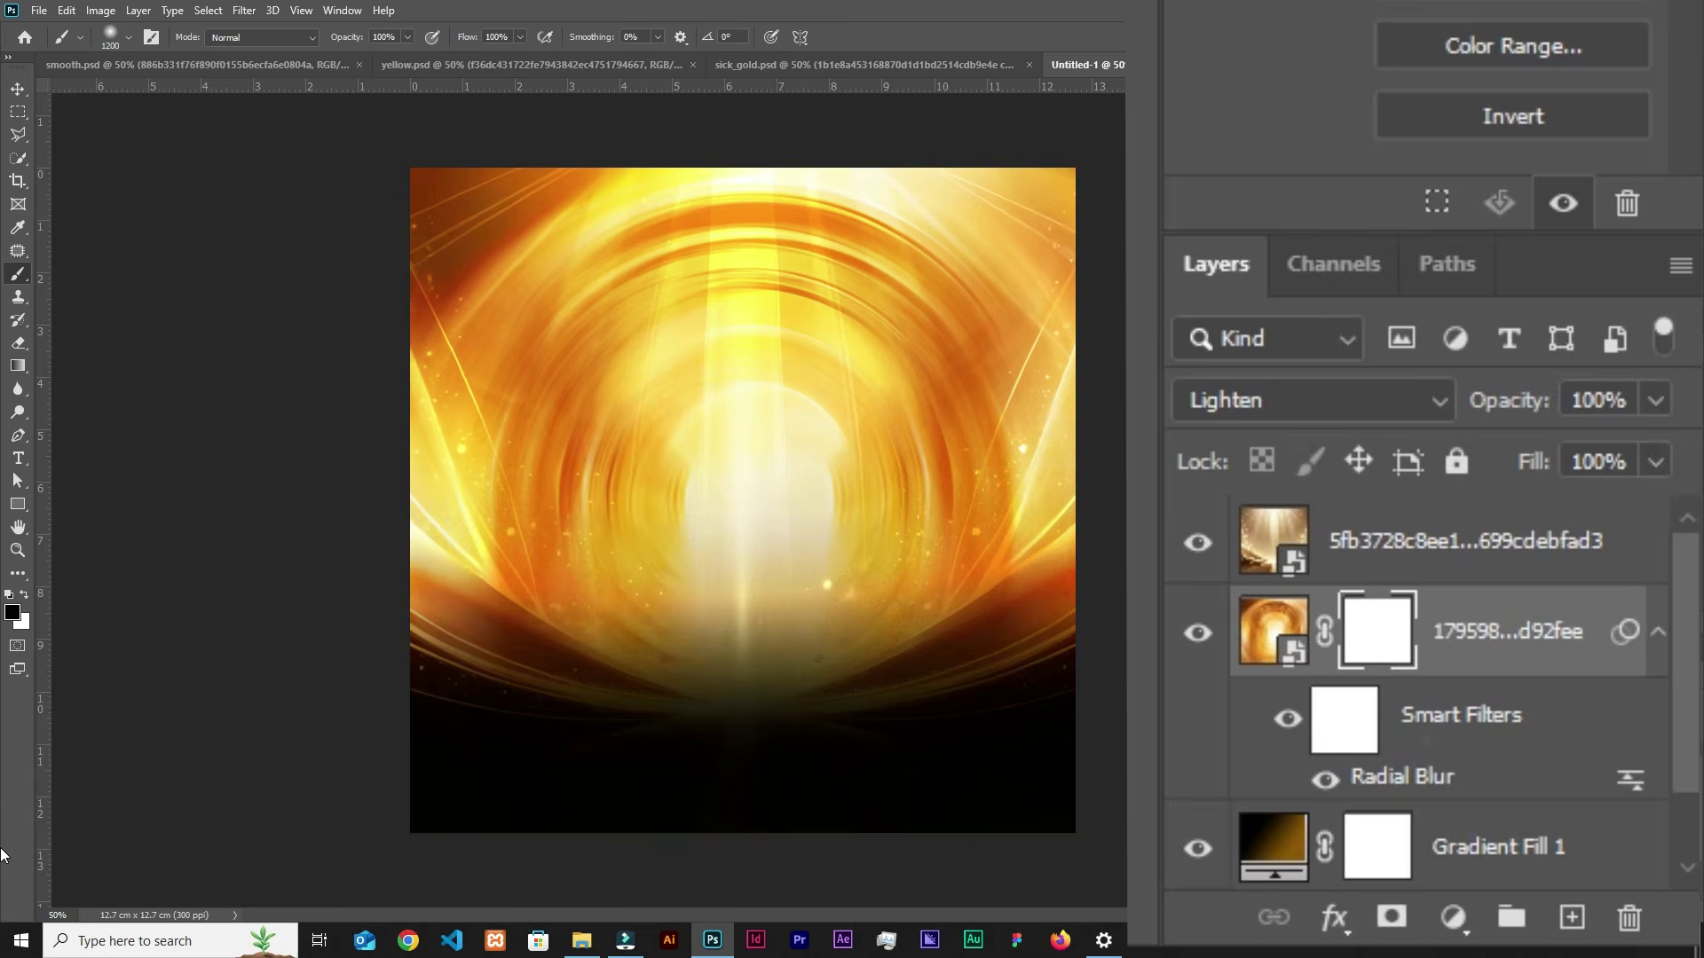
key("ctrl+minus")
key("ctrl+minus")
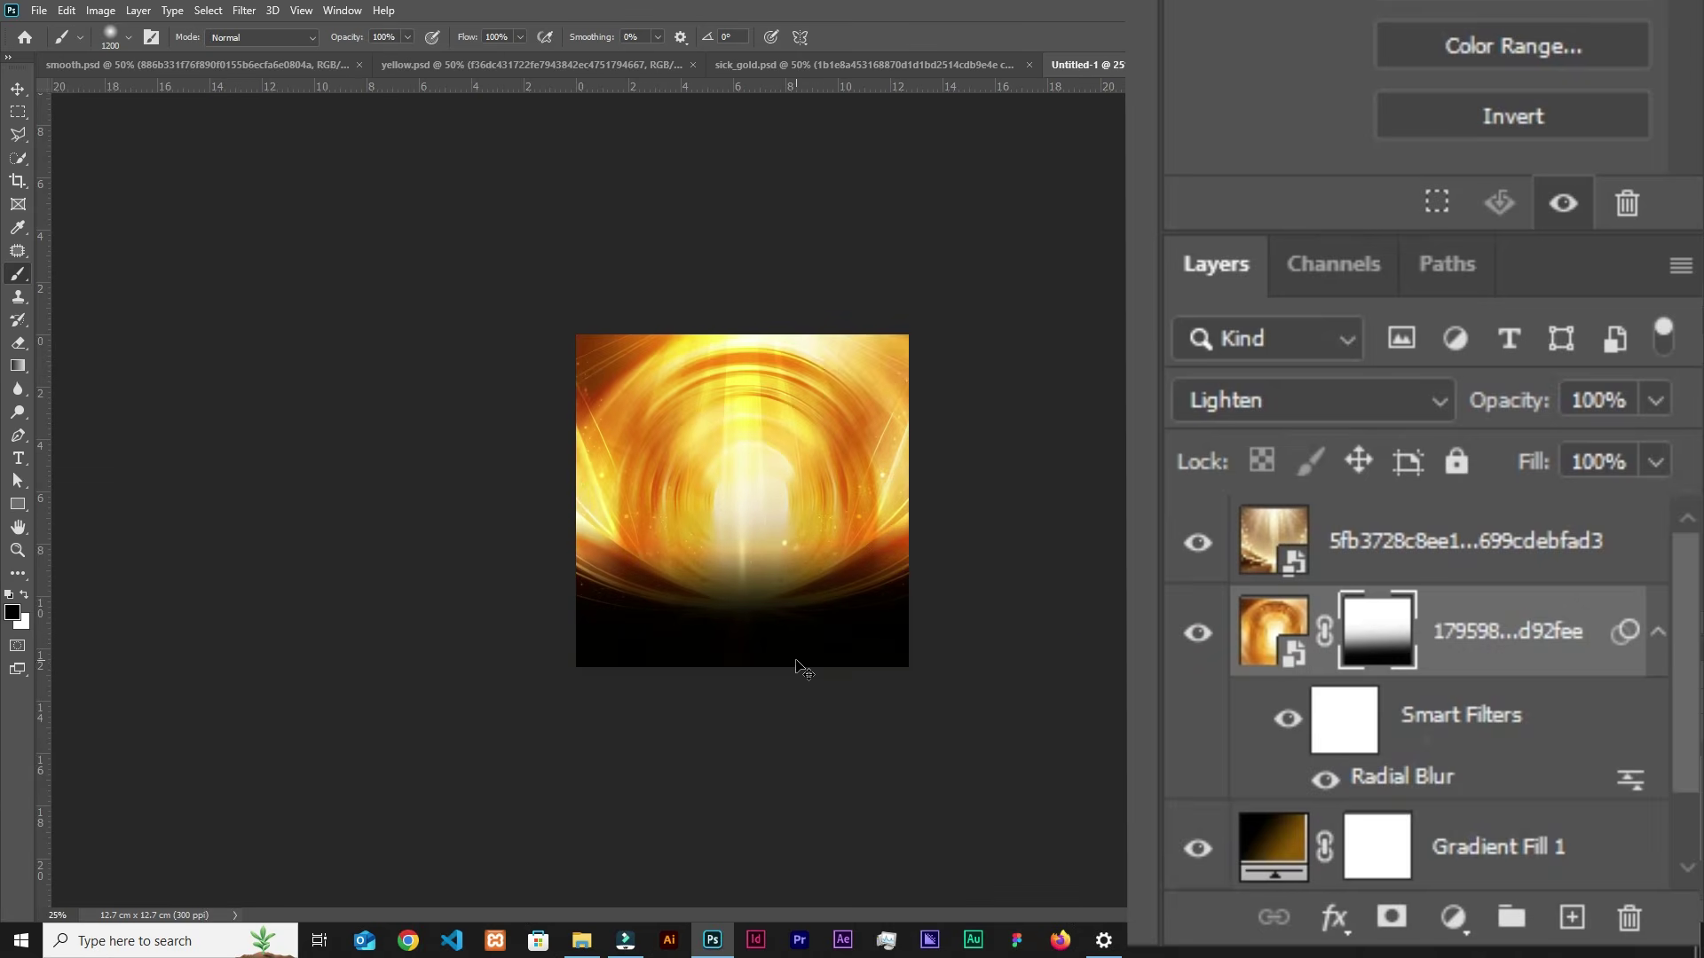
key("ctrl+z")
mouse_move(970, 620)
left_mouse_down()
mouse_move(932, 677)
mouse_move(612, 726)
left_mouse_up()
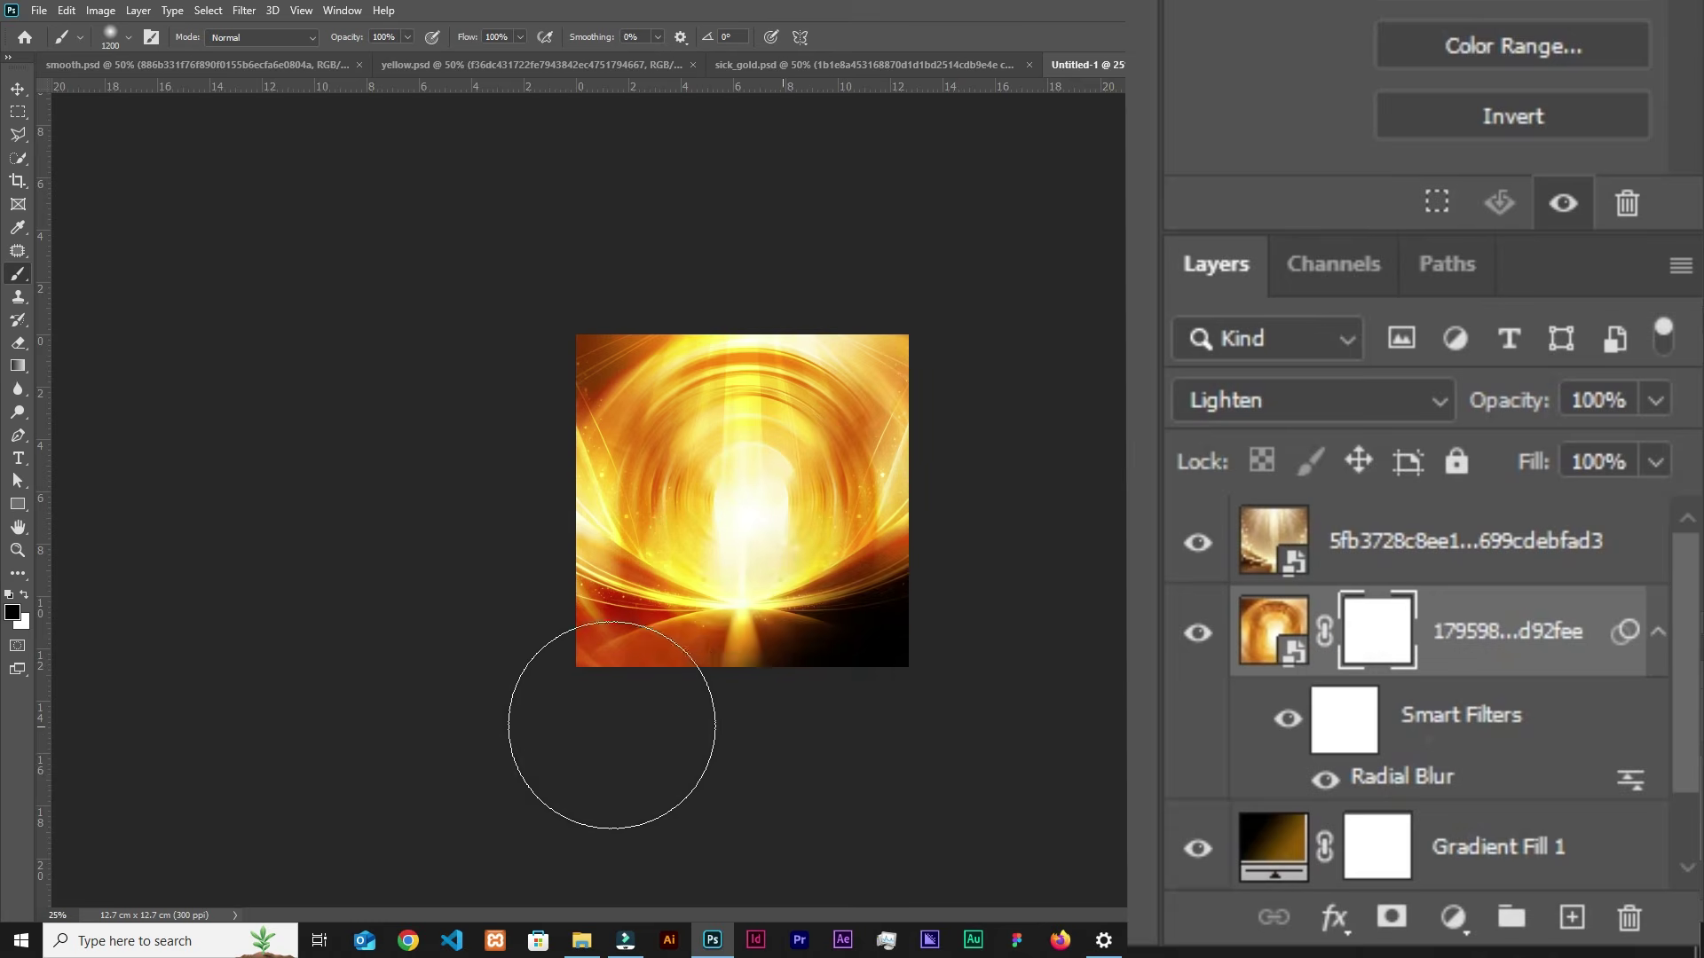
key("ctrl+z")
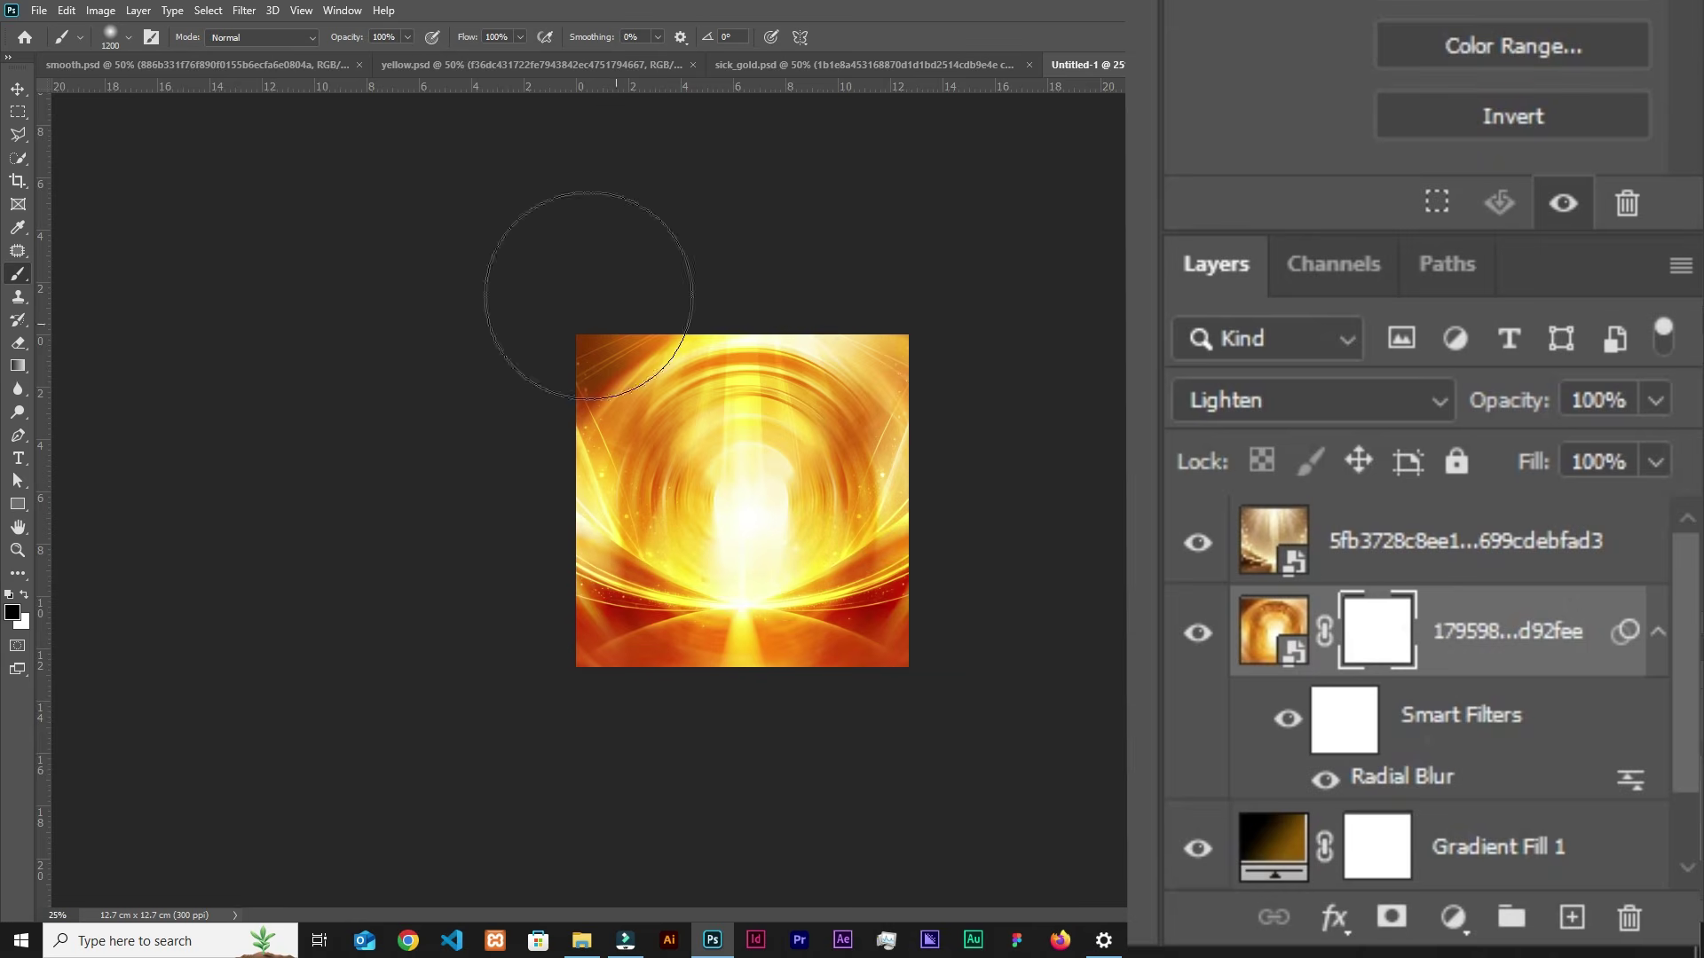
Step: Set the Brush flow to 50% and paint black across the bottom of the gateway layer's mask to fade it softly into darkness
left_click(519, 38)
left_click(479, 57)
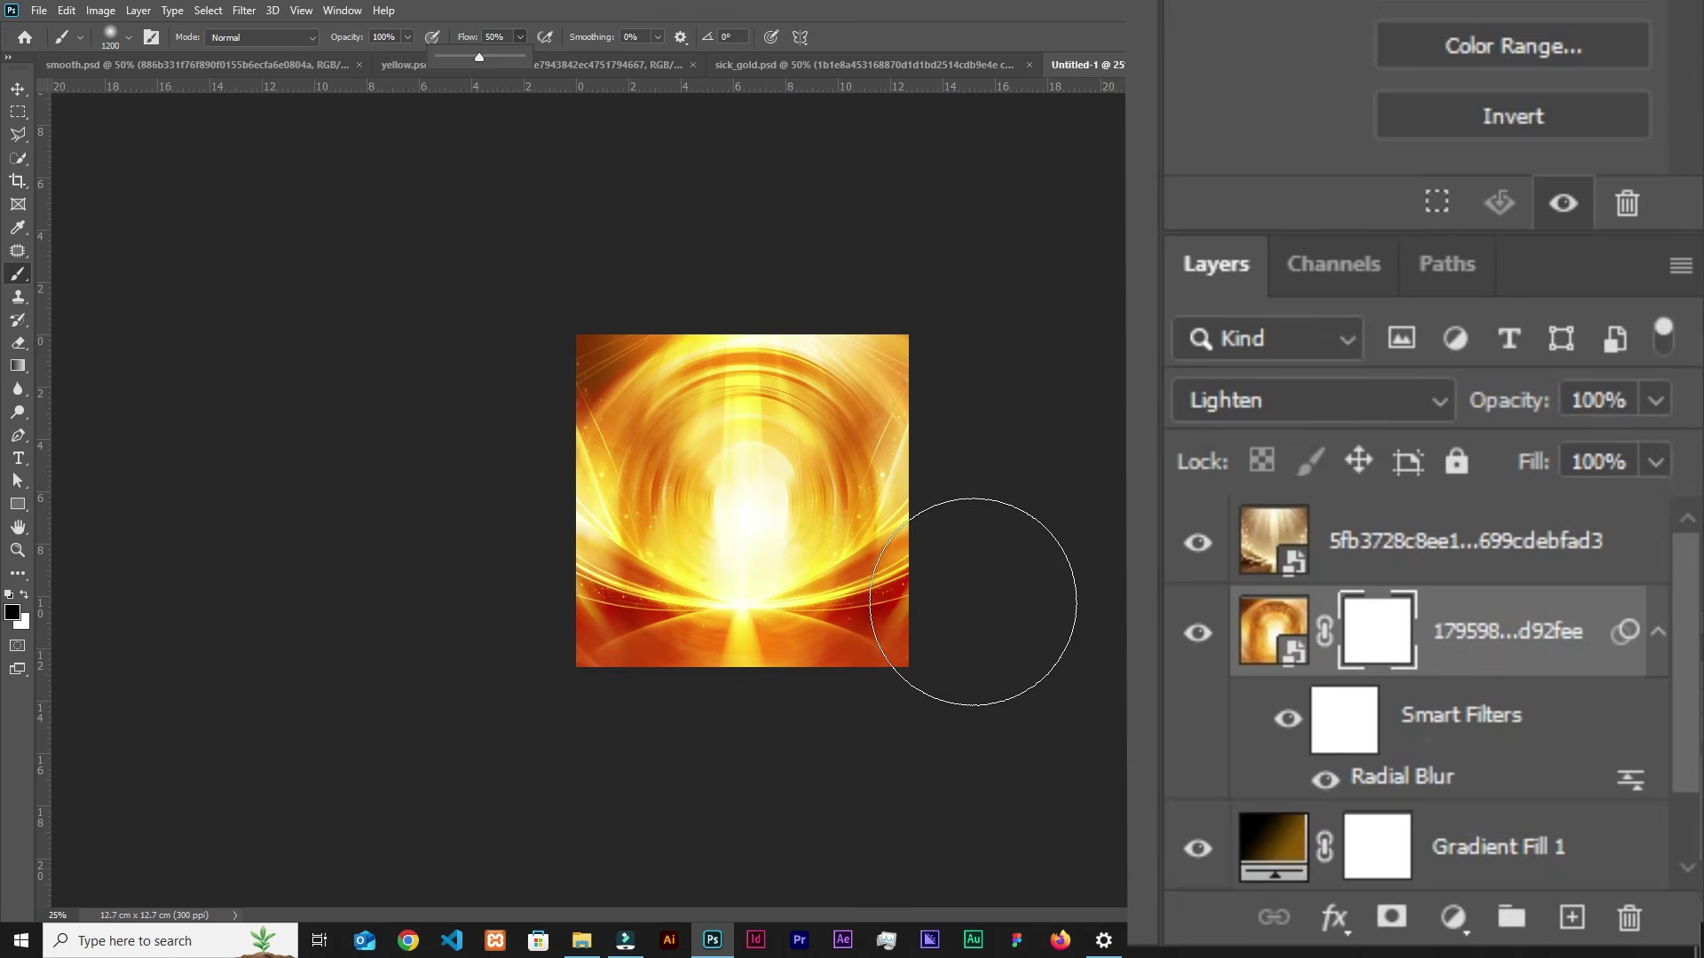
mouse_move(932, 628)
left_mouse_down()
mouse_move(668, 685)
mouse_move(553, 662)
mouse_move(507, 630)
mouse_move(605, 699)
mouse_move(808, 727)
mouse_move(981, 666)
mouse_move(1012, 620)
left_mouse_up()
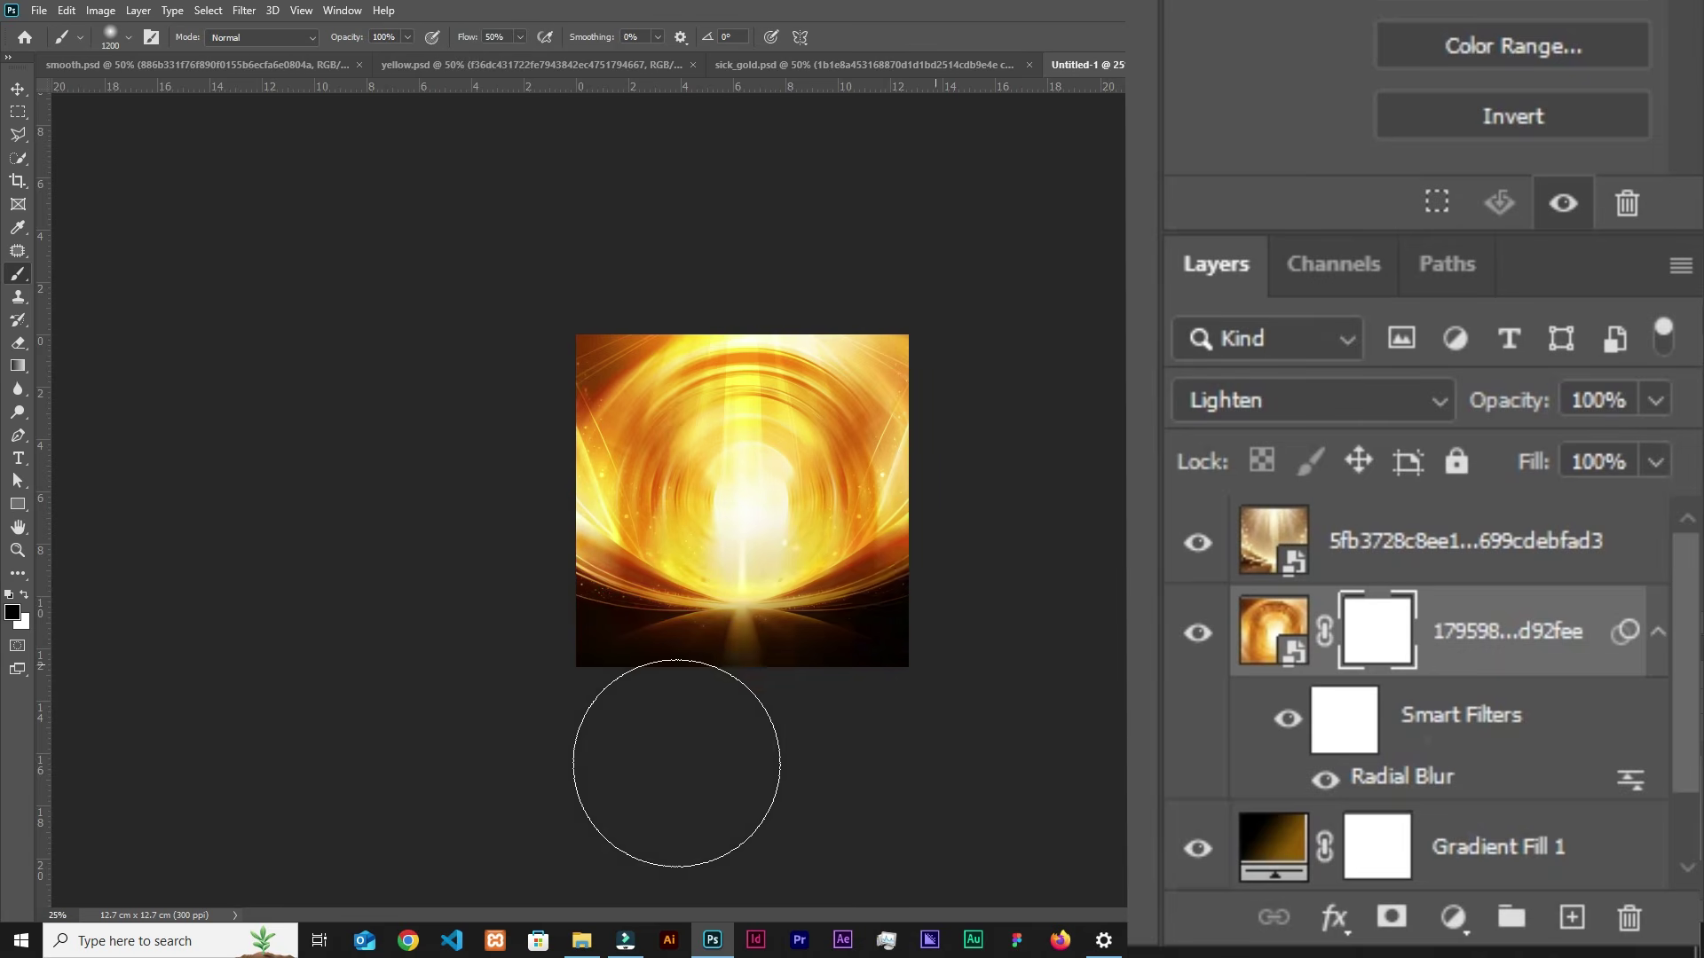
key("ctrl+plus")
key("ctrl+plus")
key("ctrl+minus")
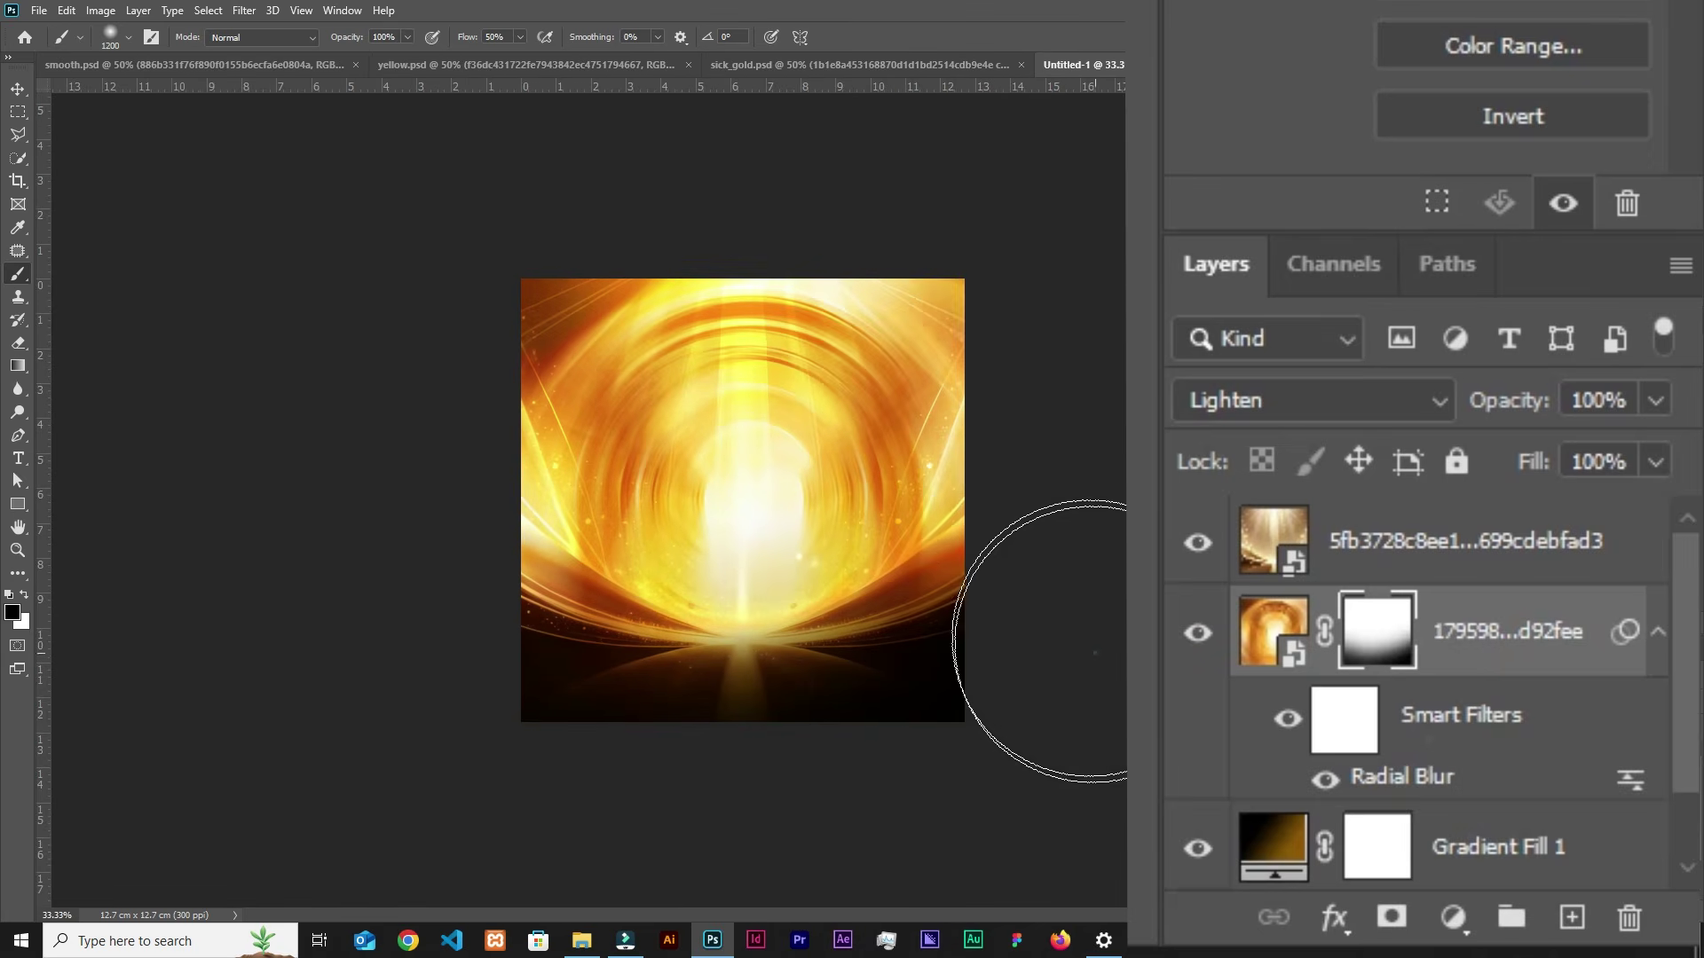
key("v")
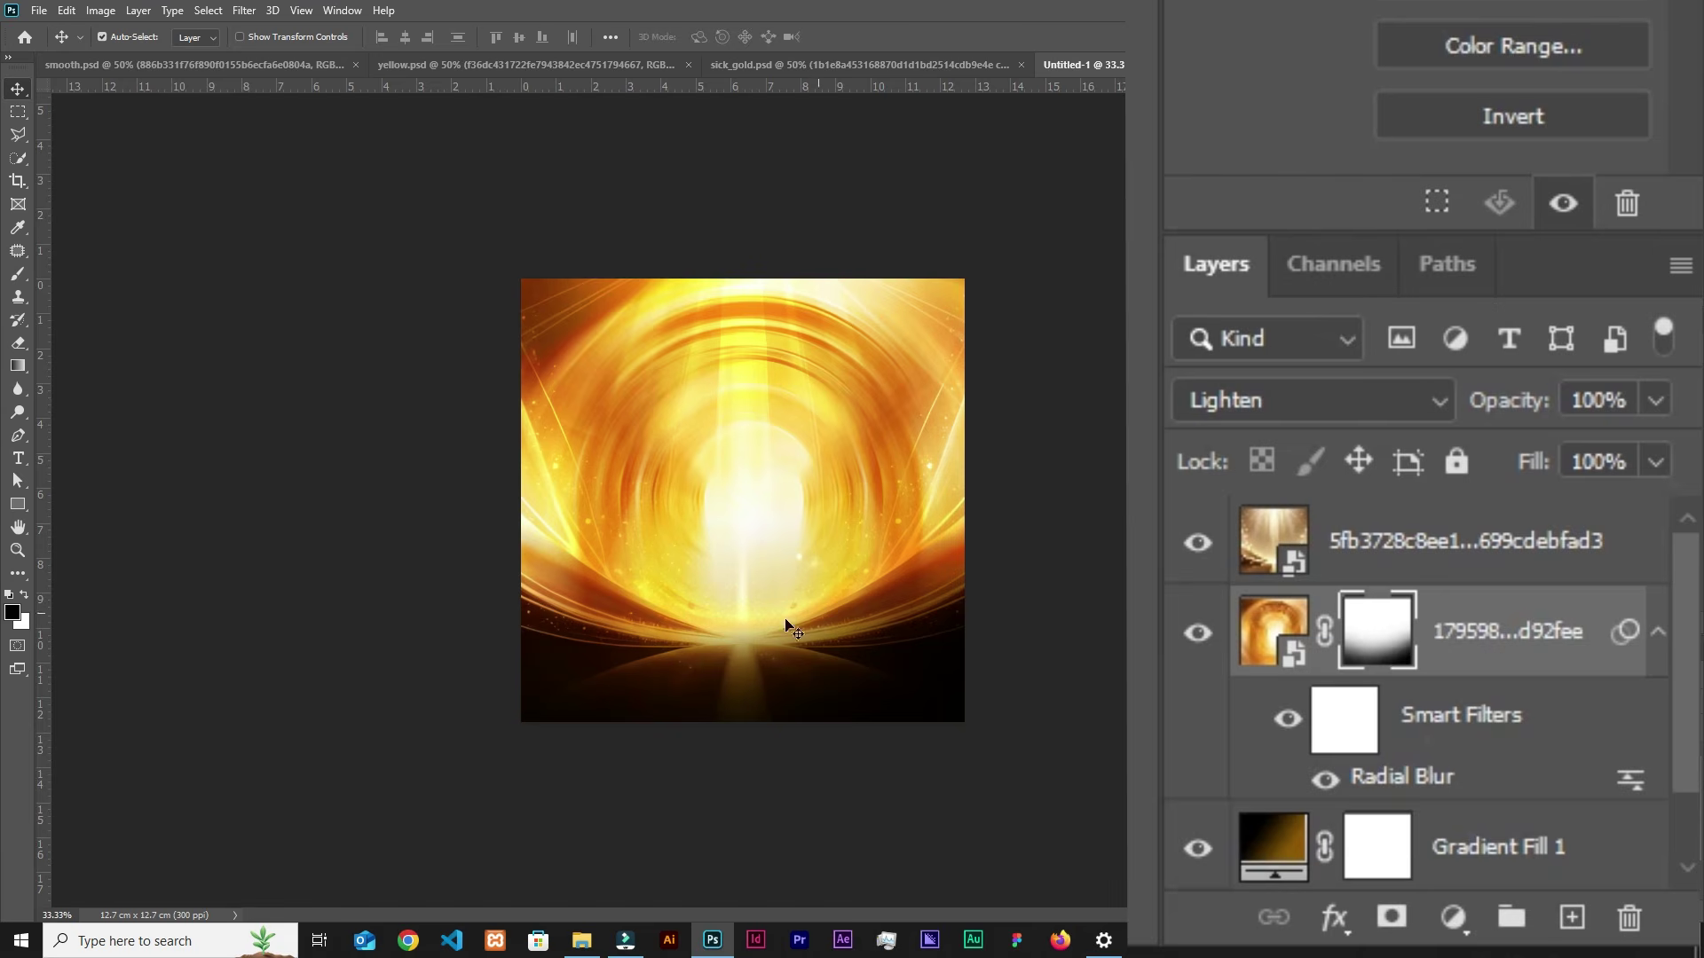
Step: Select the light-rays layer and compare the composition with that layer hidden and shown
left_click(1518, 665)
left_click(1510, 548)
left_click(1199, 543)
left_click(1198, 543)
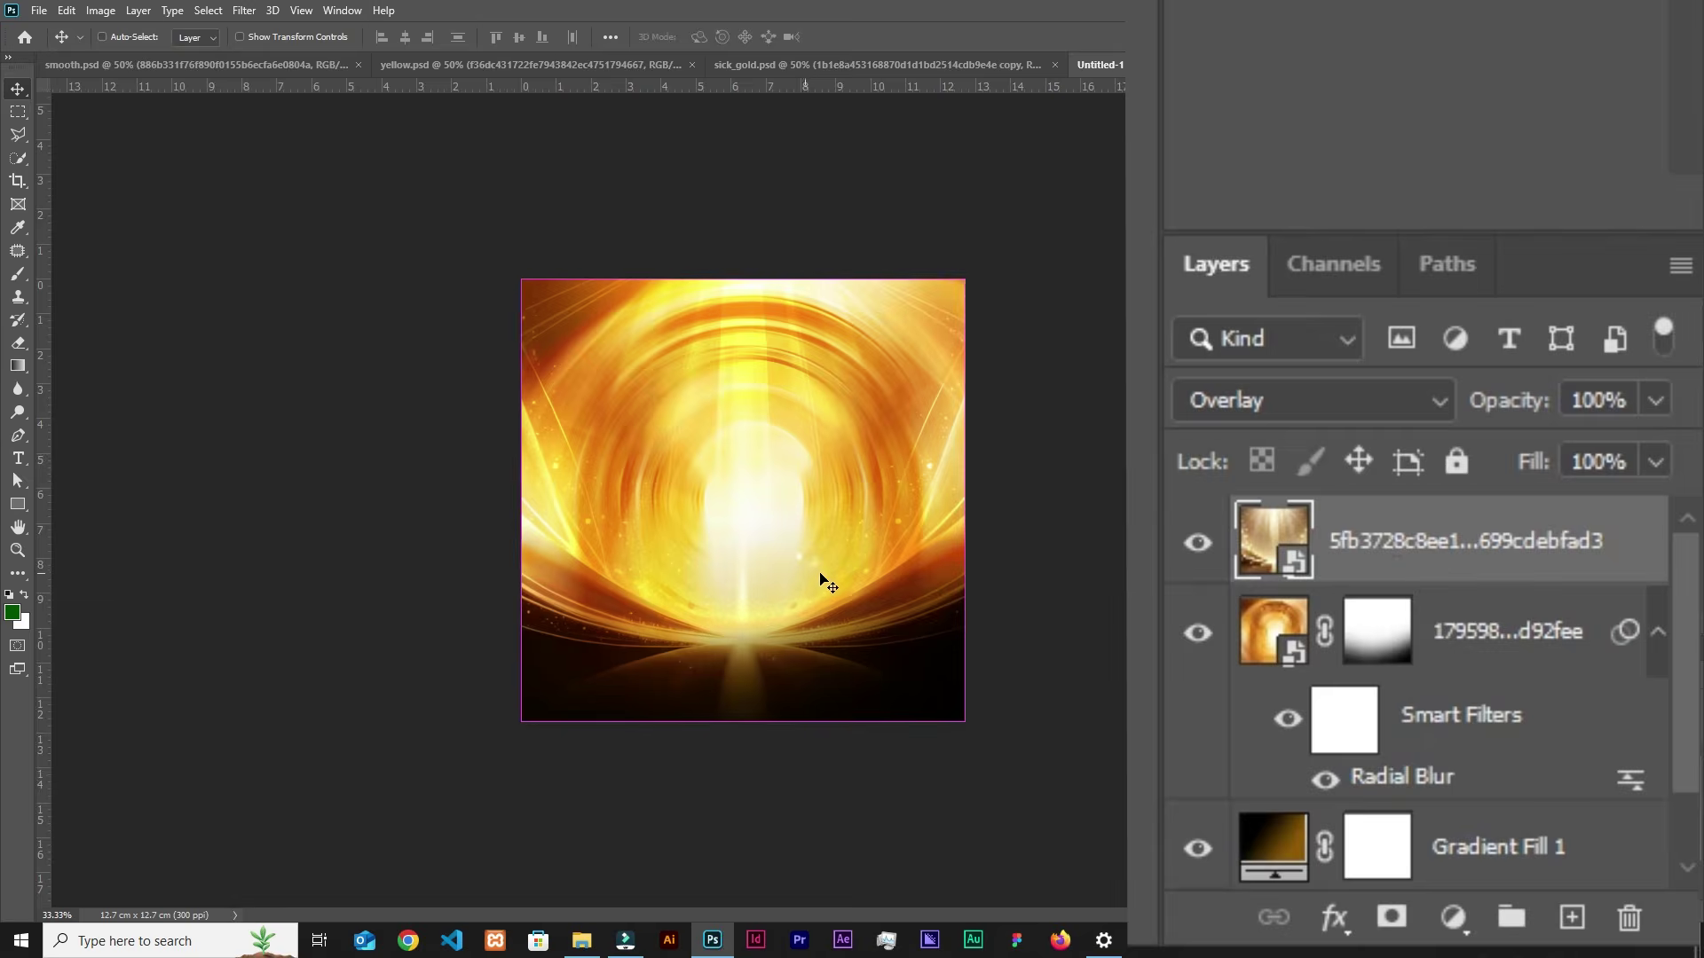
key("ctrl+b")
left_click_drag(913, 222, 1188, 256)
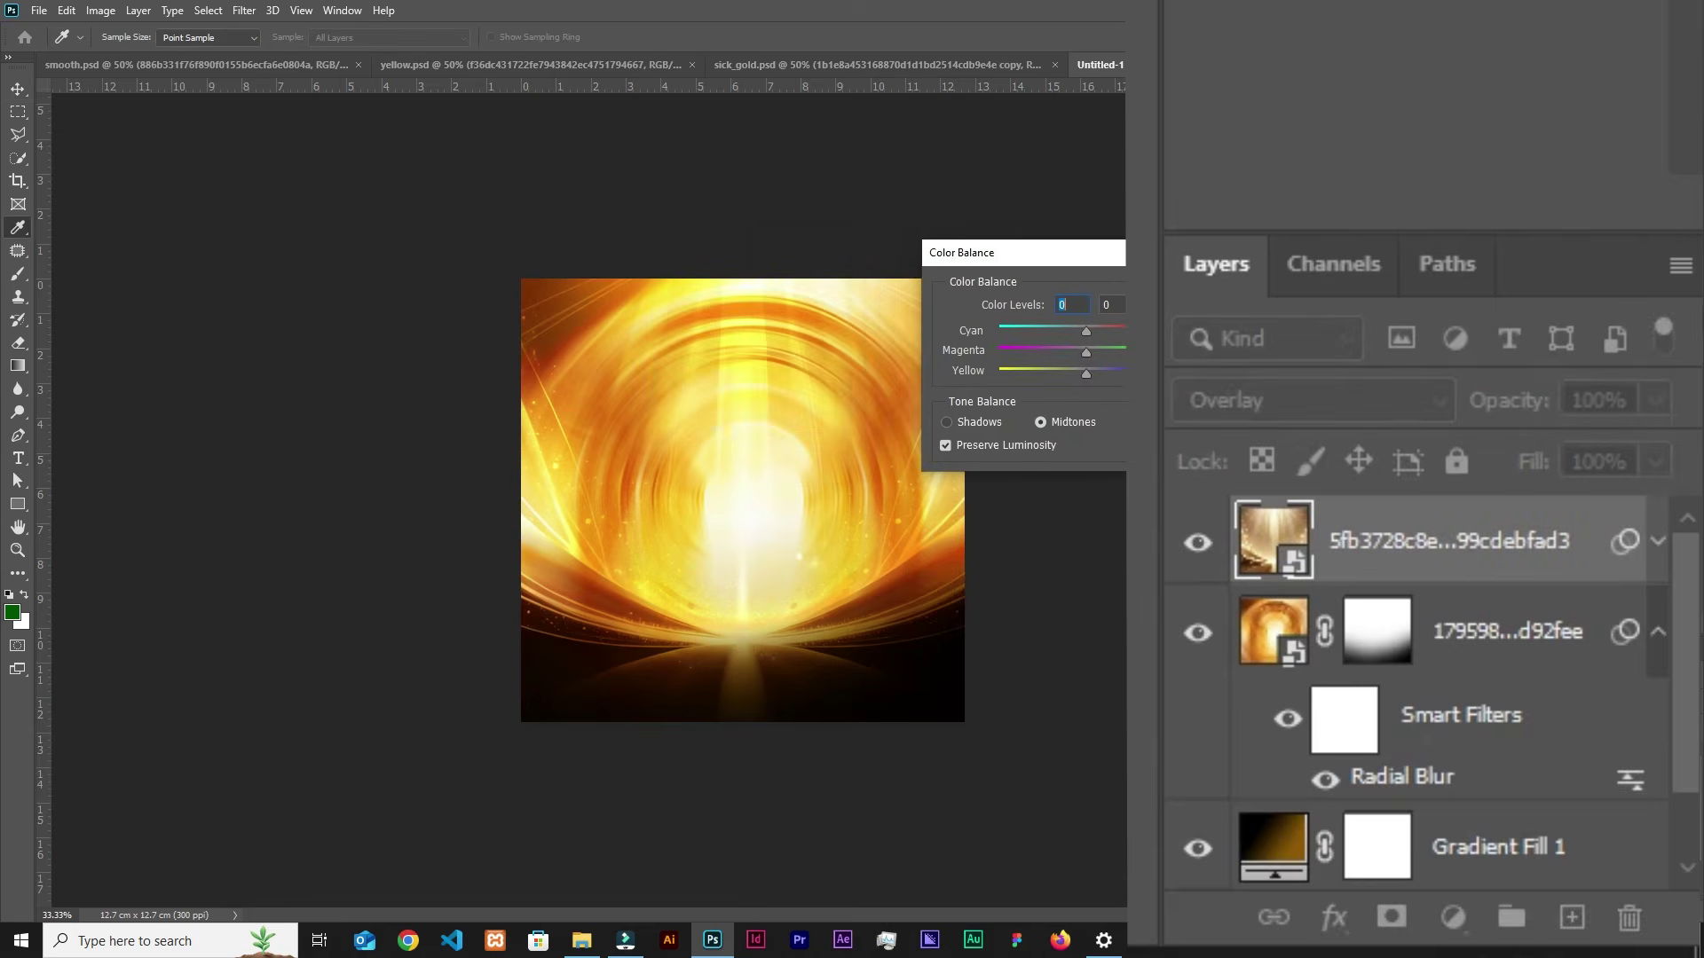
left_click_drag(1092, 336, 1152, 334)
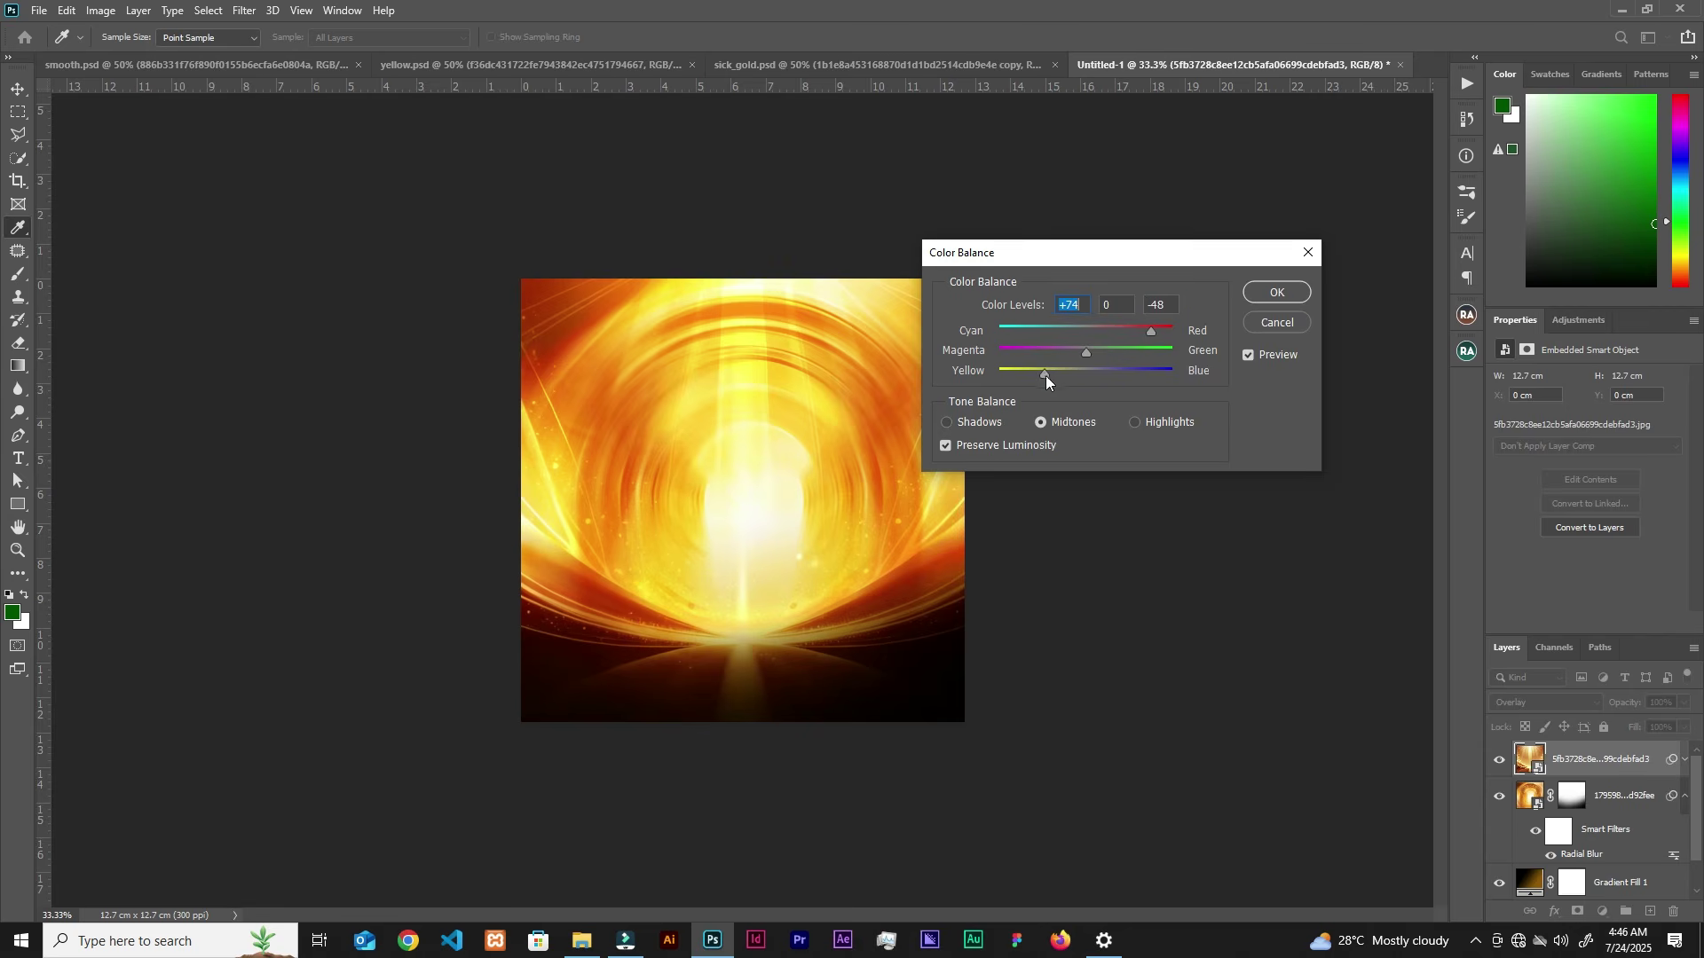
left_click(1277, 323)
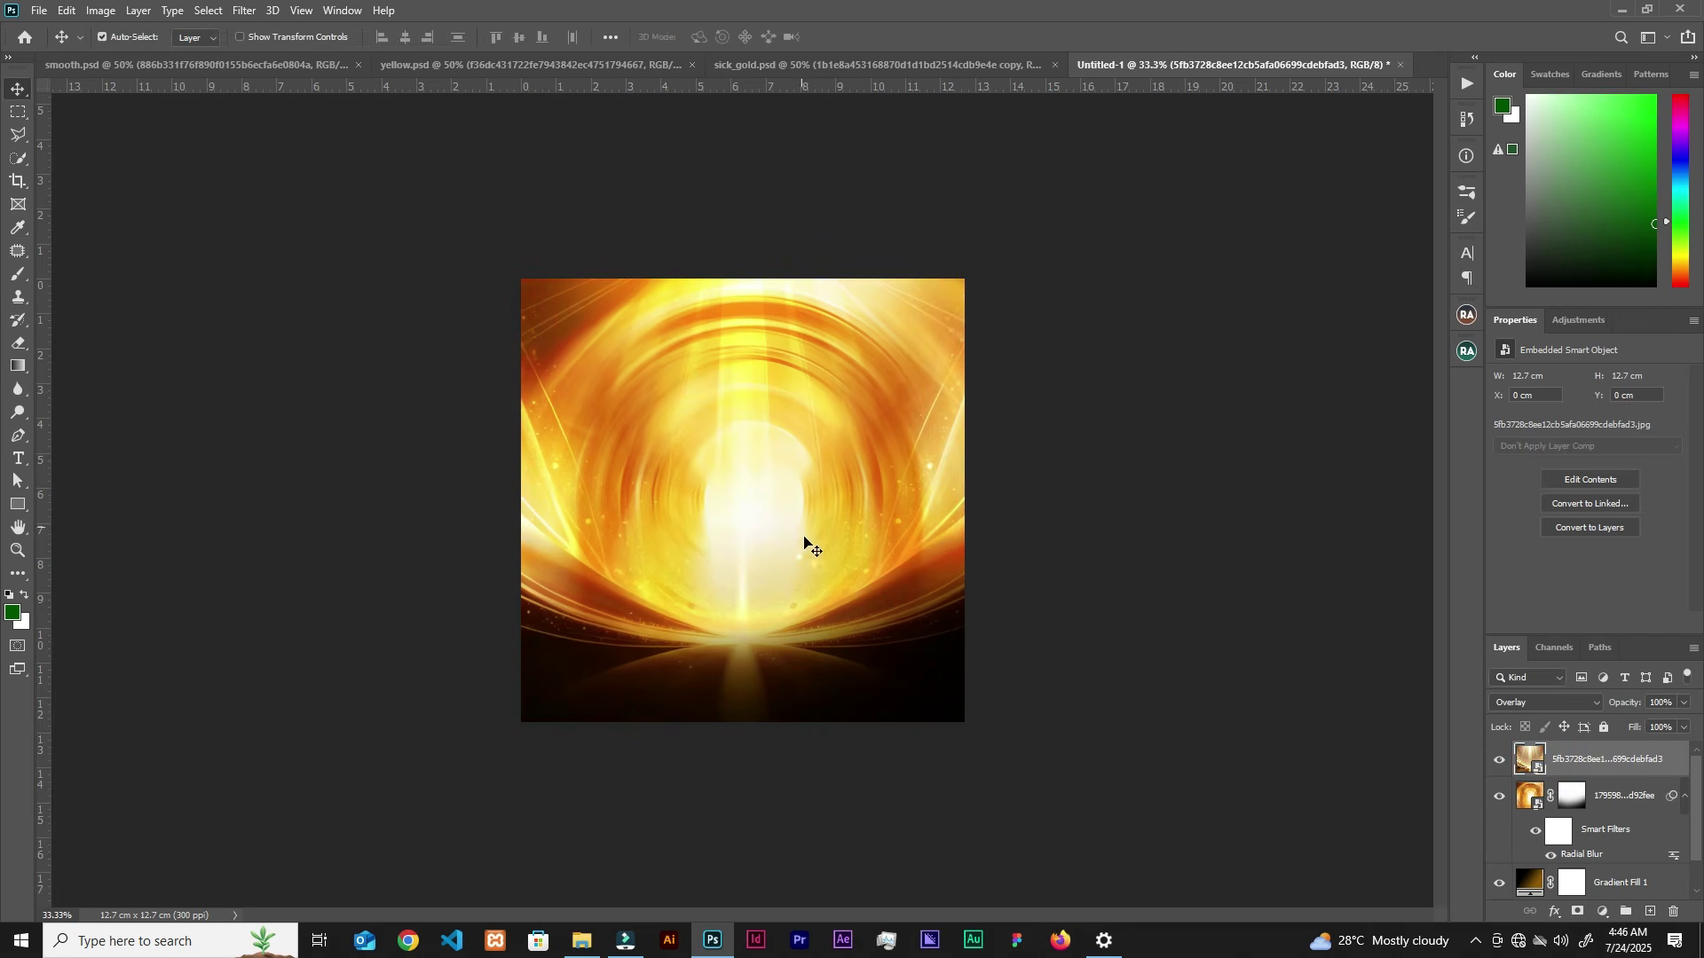
Step: Switch to the stock folder in File Explorer to pick another image for the composition
key("ctrl+plus")
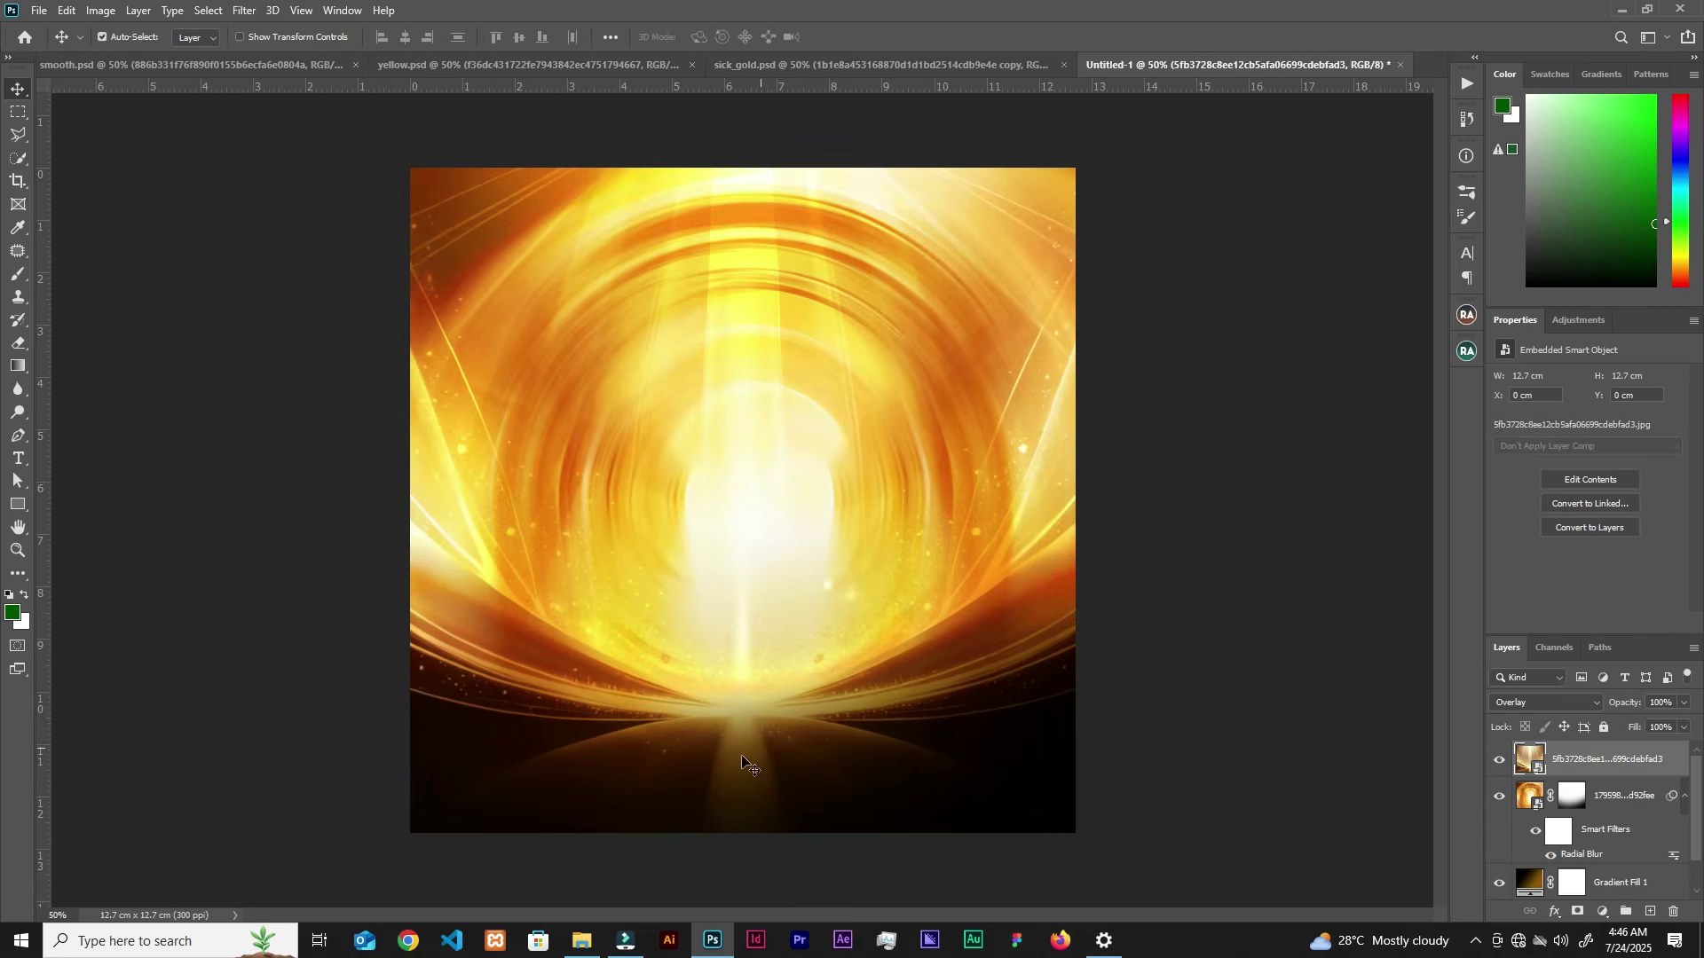
left_click(577, 939)
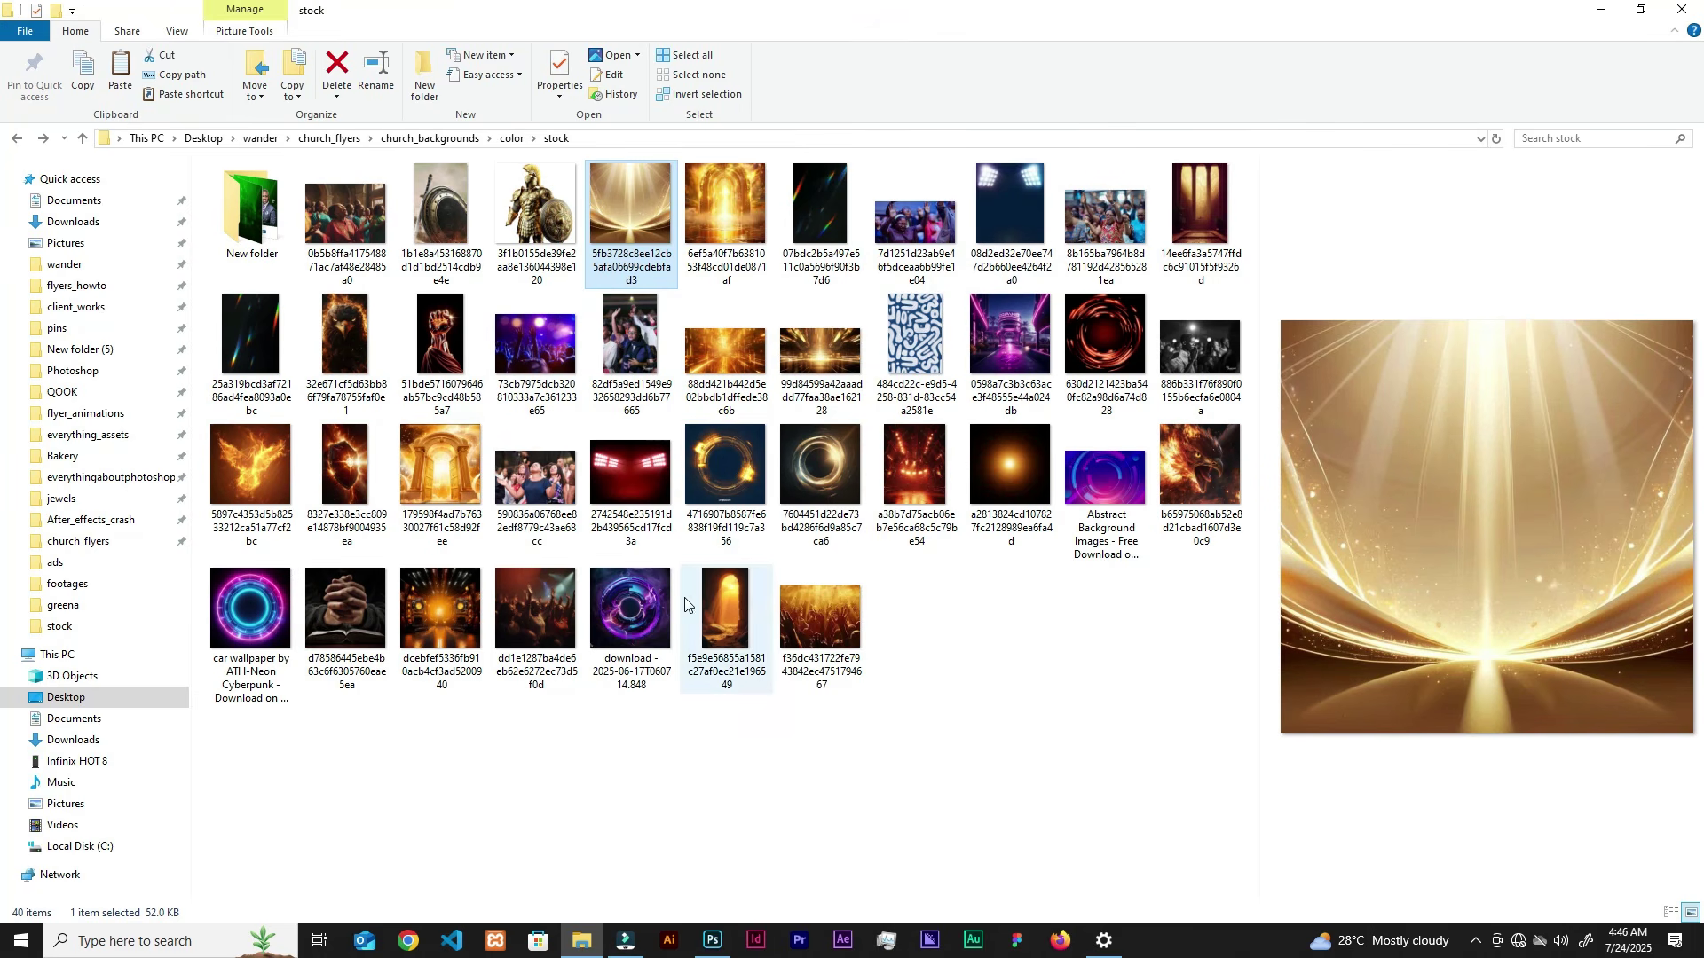
Step: Place the fiery dove stock image over the upper-right part of the golden artwork, scaled to about 26%
left_click(248, 457)
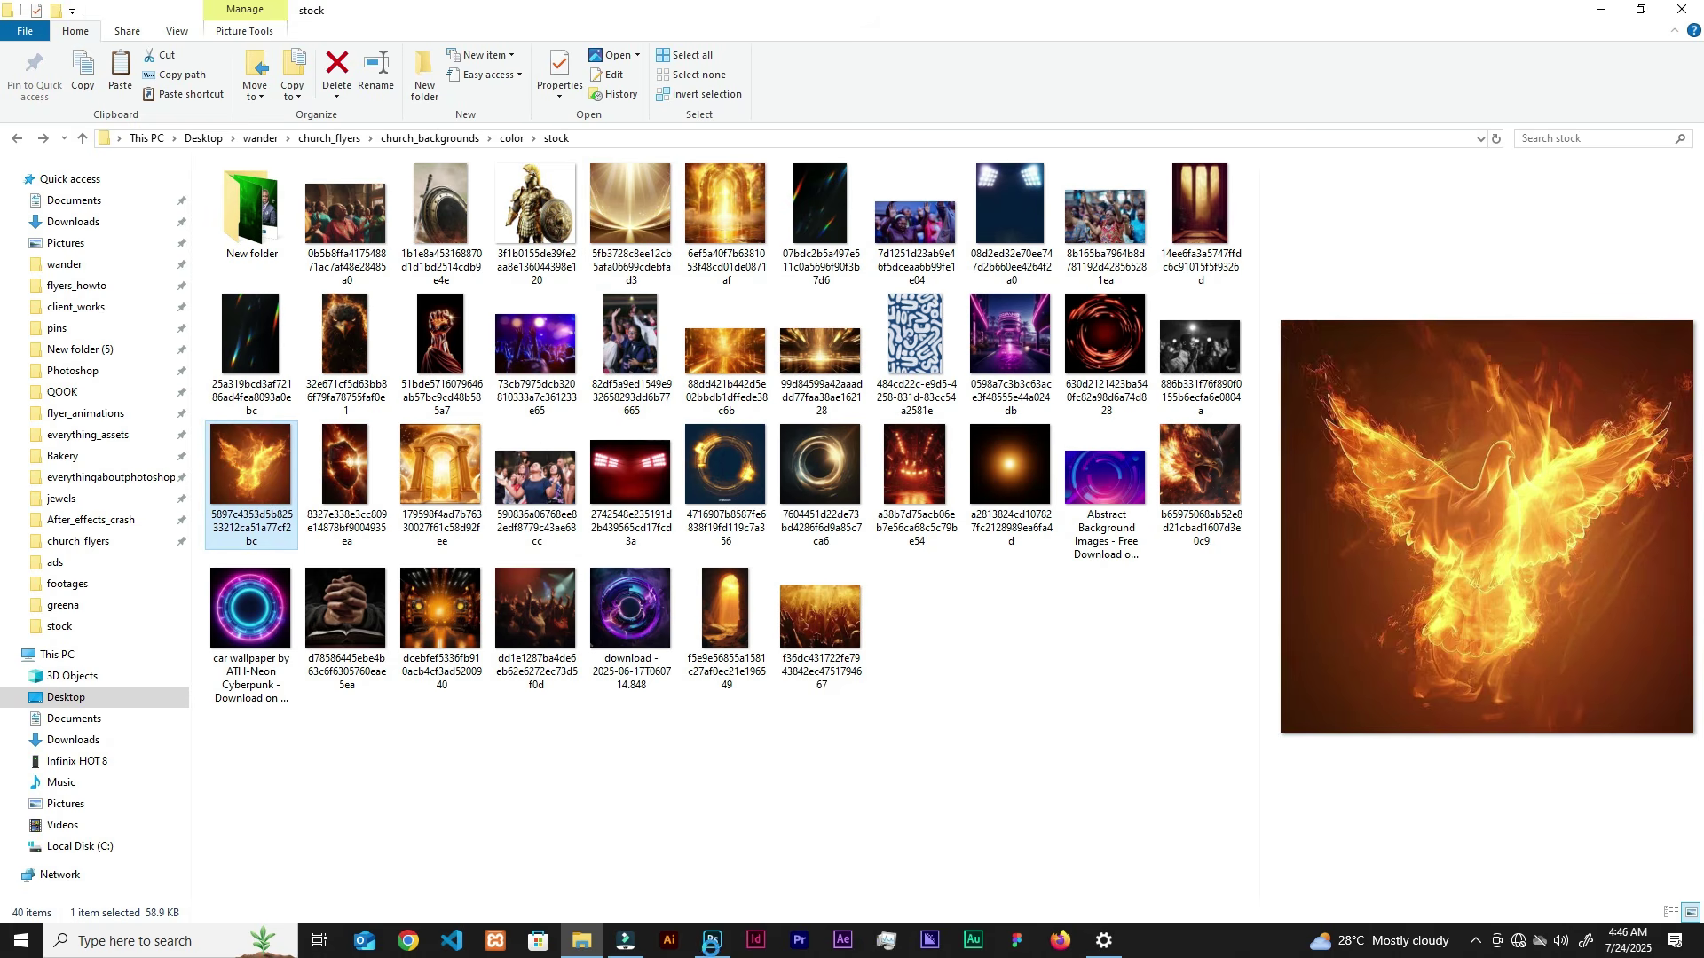
left_click(711, 942)
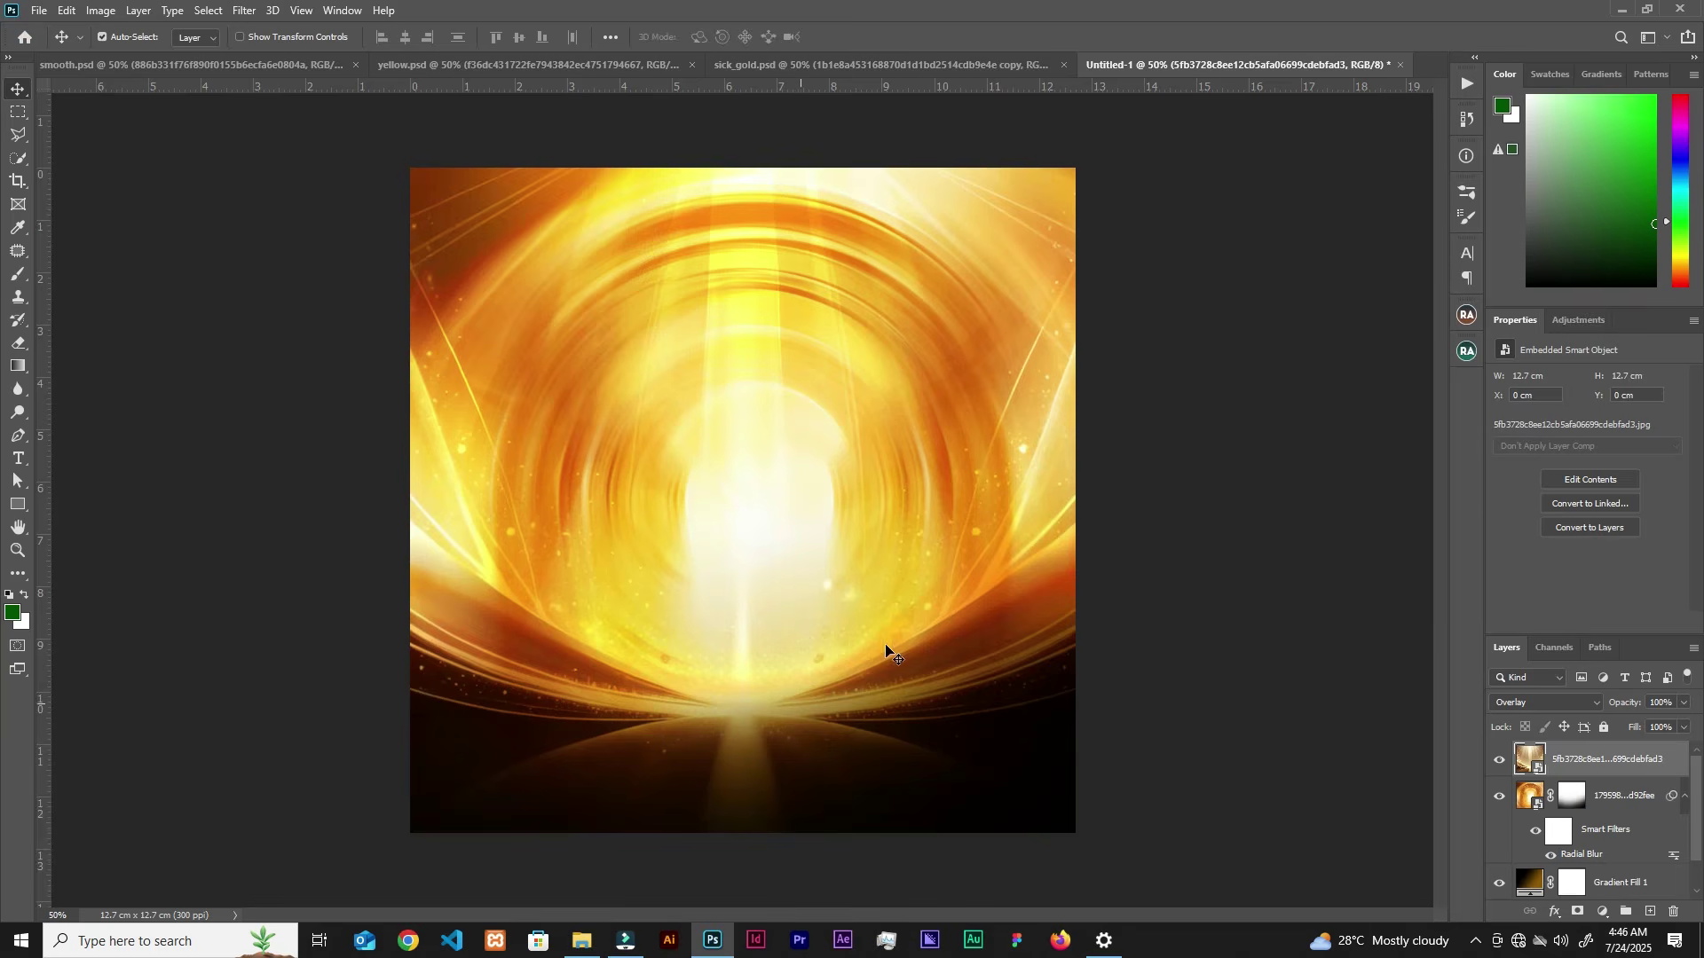
left_click_drag(657, 574, 902, 374)
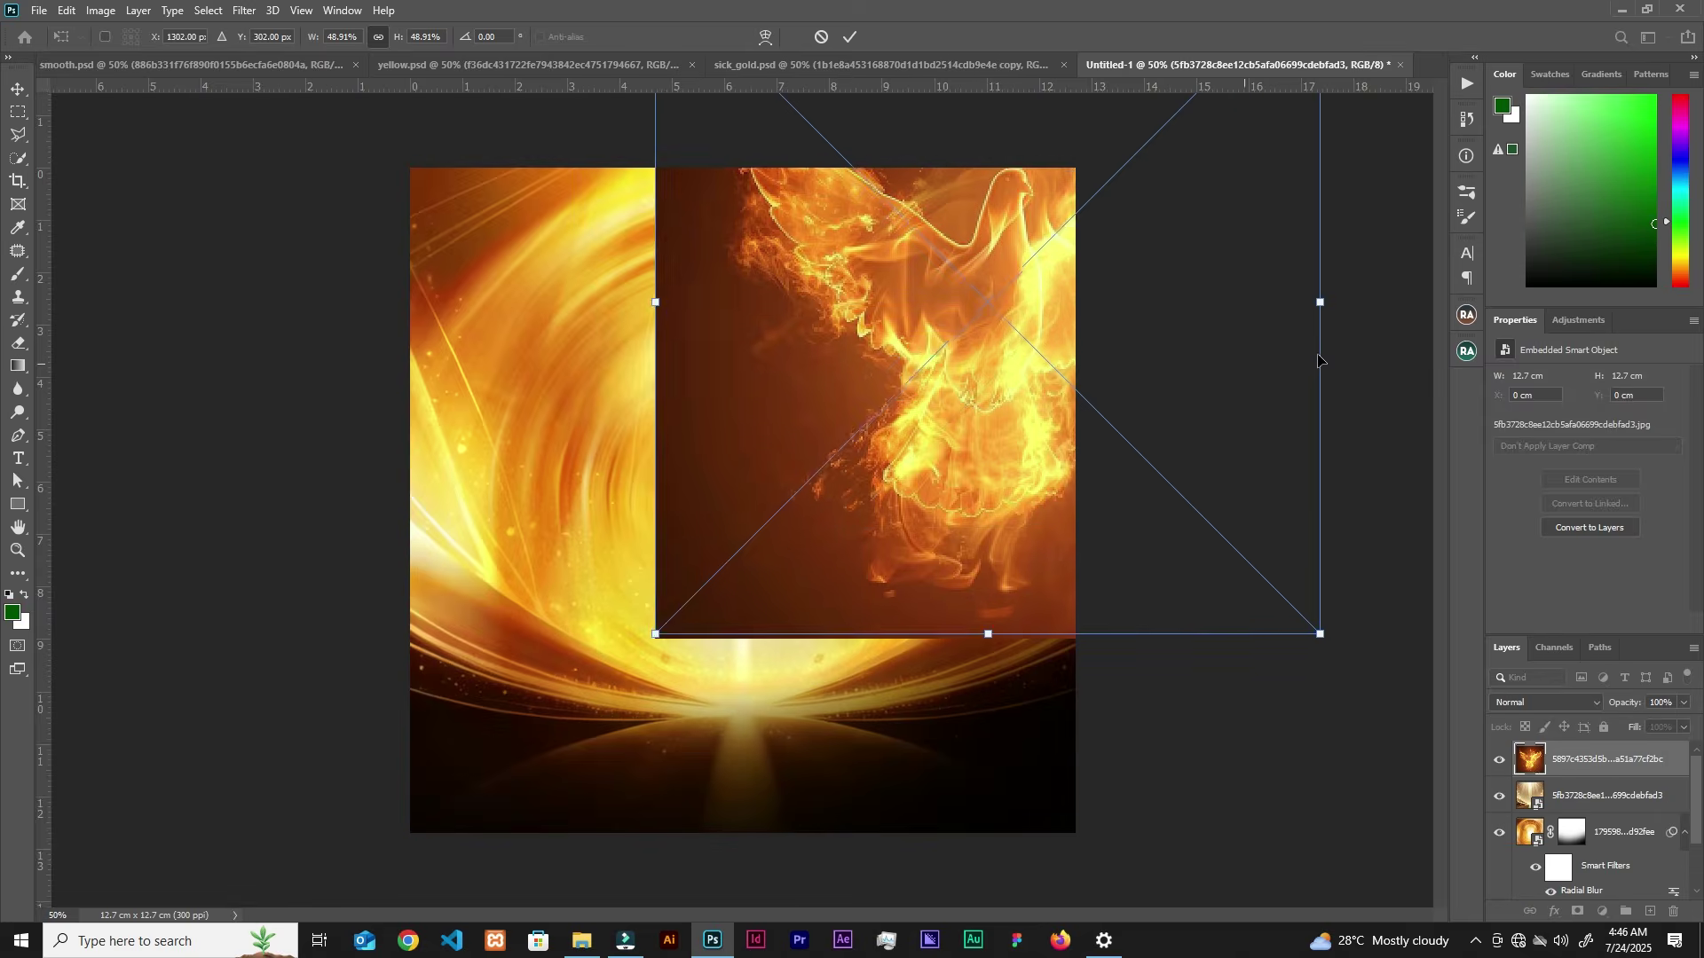
left_click_drag(1321, 304, 1168, 300)
left_click_drag(1019, 335, 942, 373)
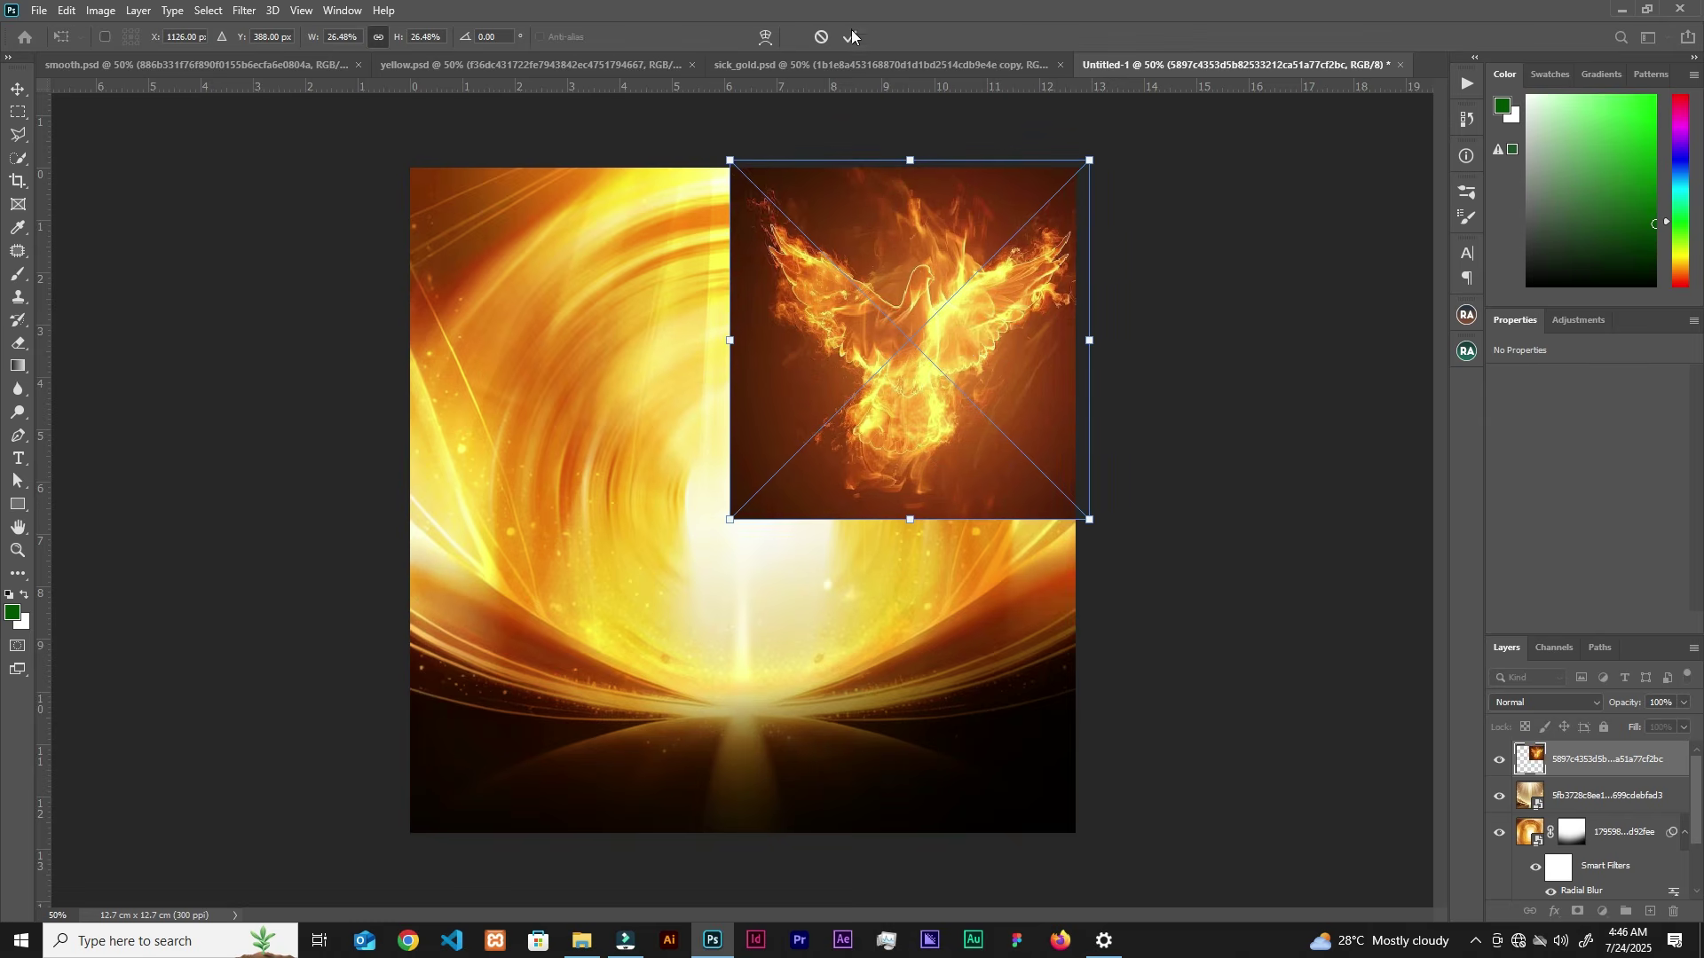
key("Return")
Step: Set the fiery dove layer's blend mode to Screen and nudge it slightly upward
left_click(1229, 400)
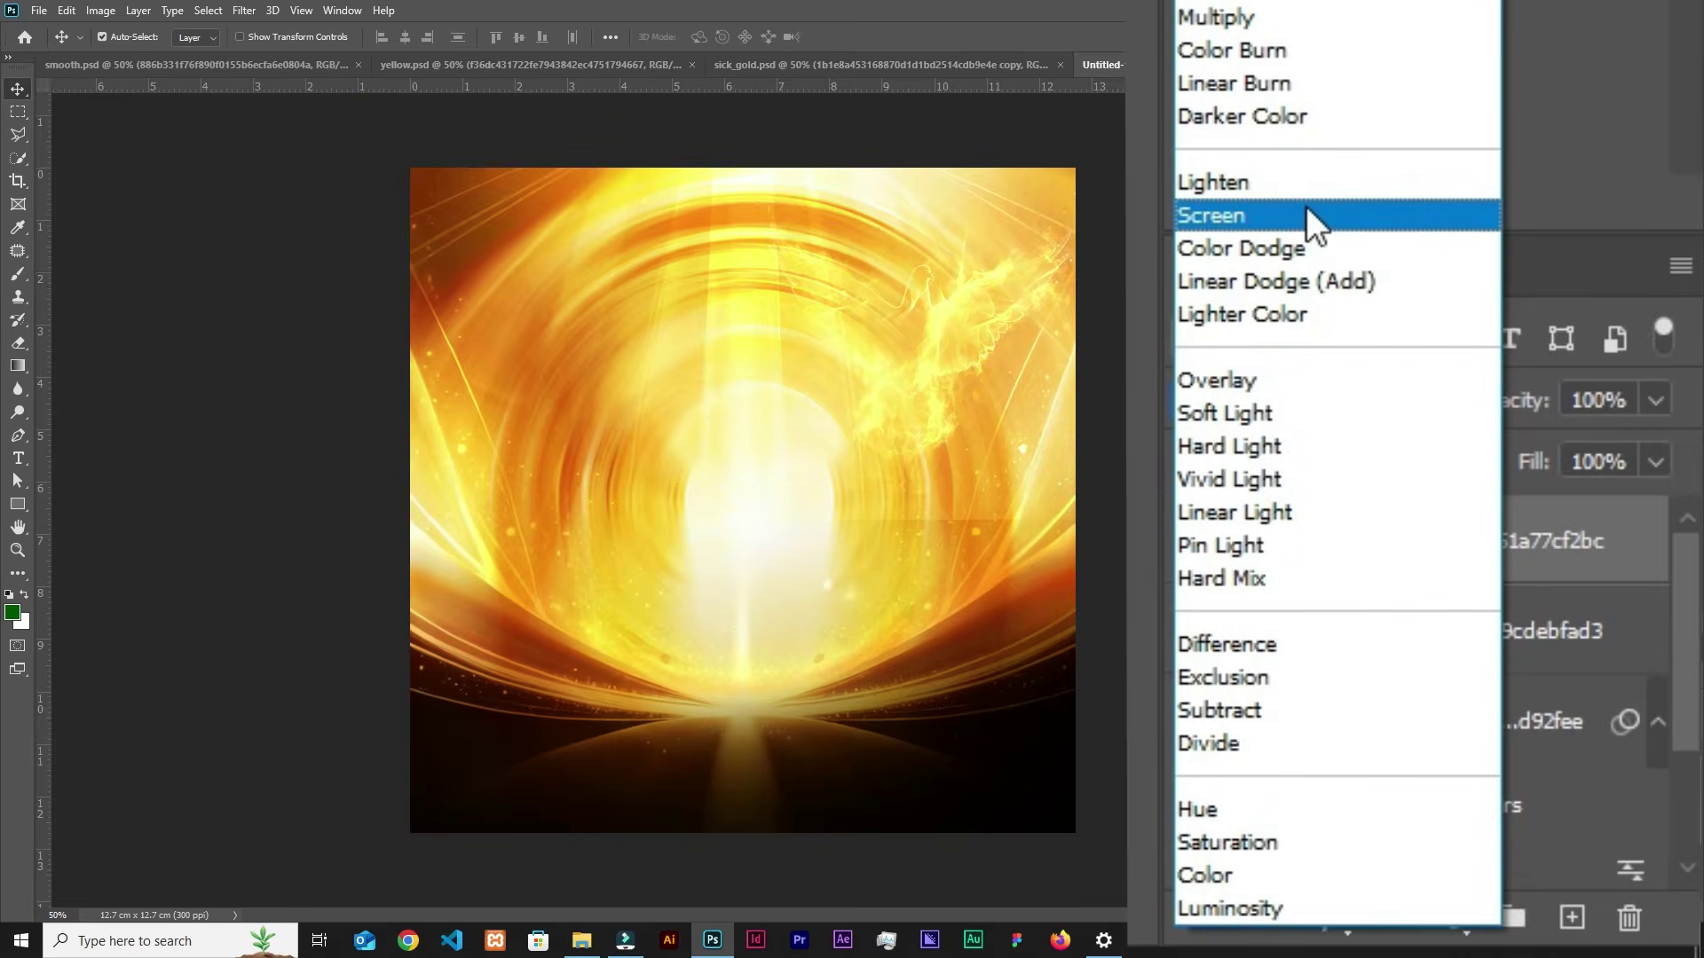
left_click(1303, 213)
left_click_drag(928, 362, 949, 330)
left_click_drag(935, 340, 953, 313)
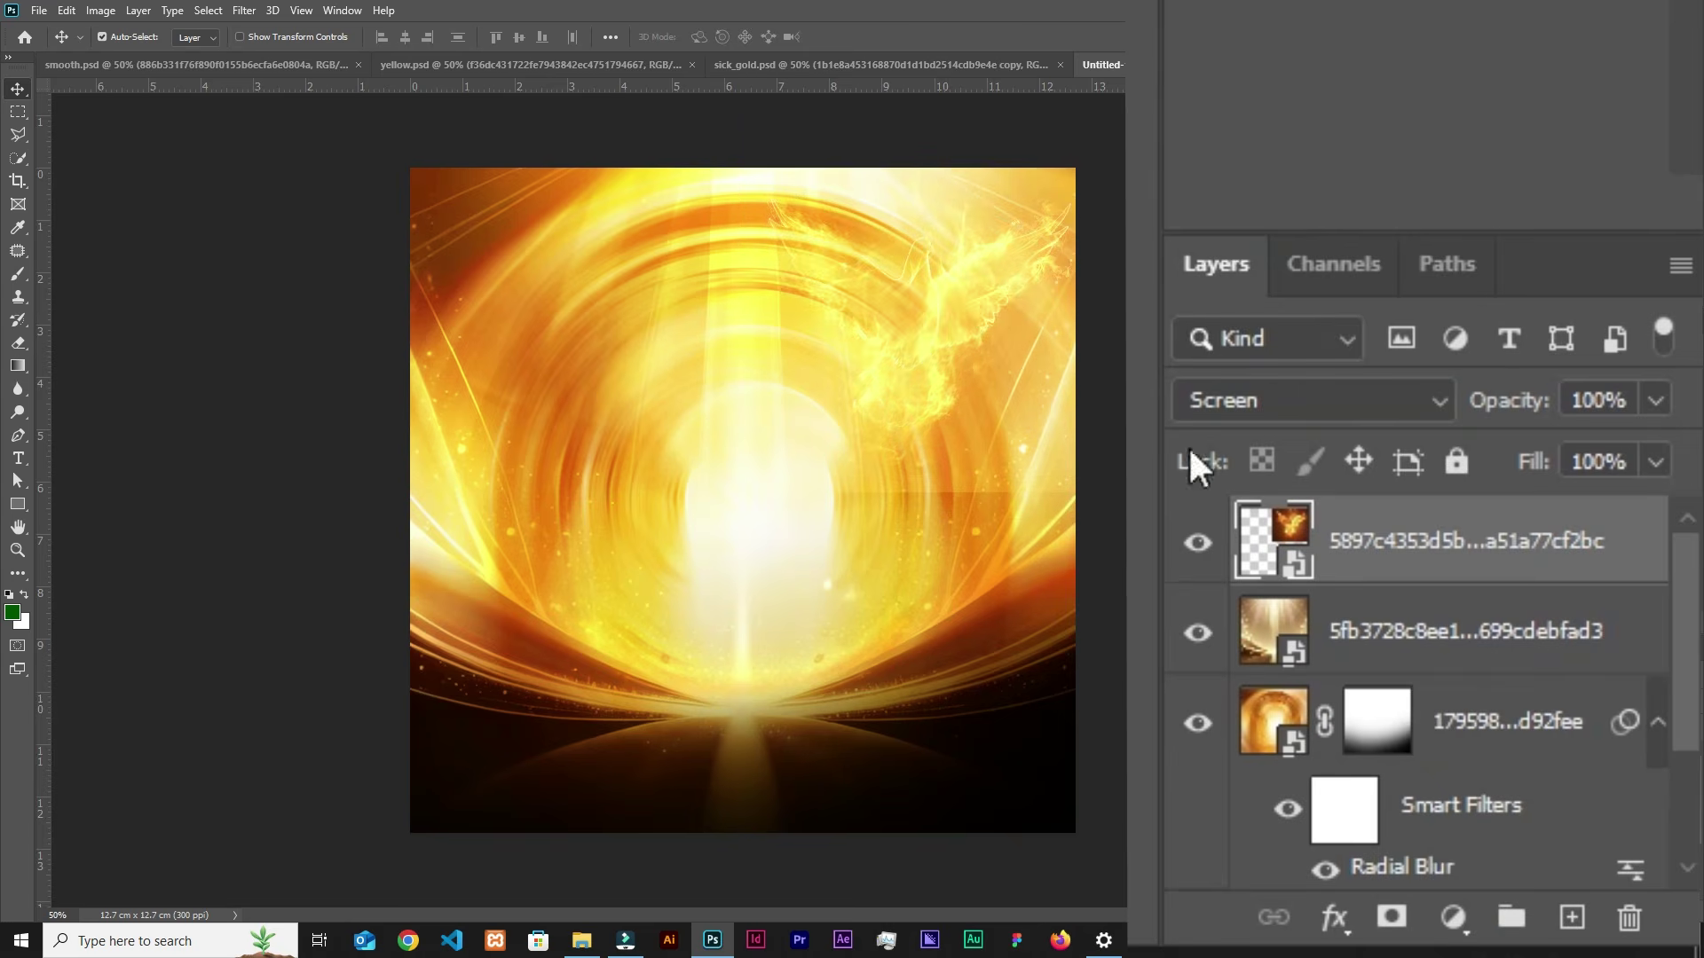
left_click_drag(966, 456, 987, 409)
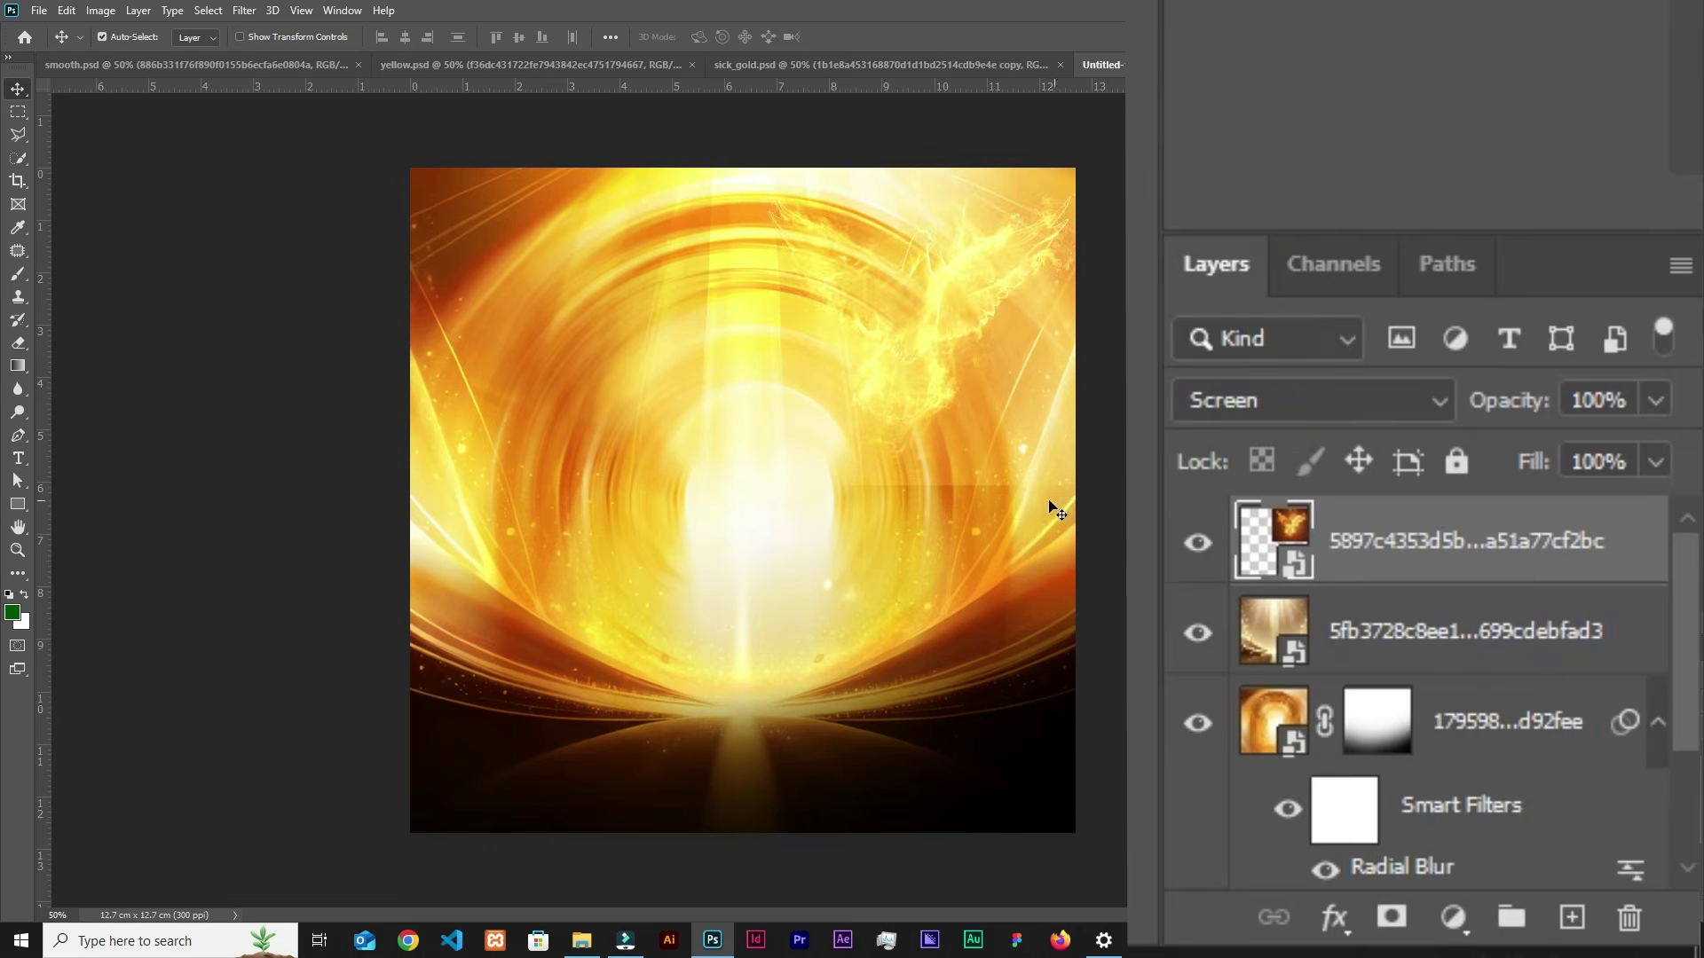
Step: Add a layer mask to the dove layer and paint out its visible lower edge with a soft black 600 px brush
key("ctrl+plus")
key("ctrl+minus")
key("ctrl+minus")
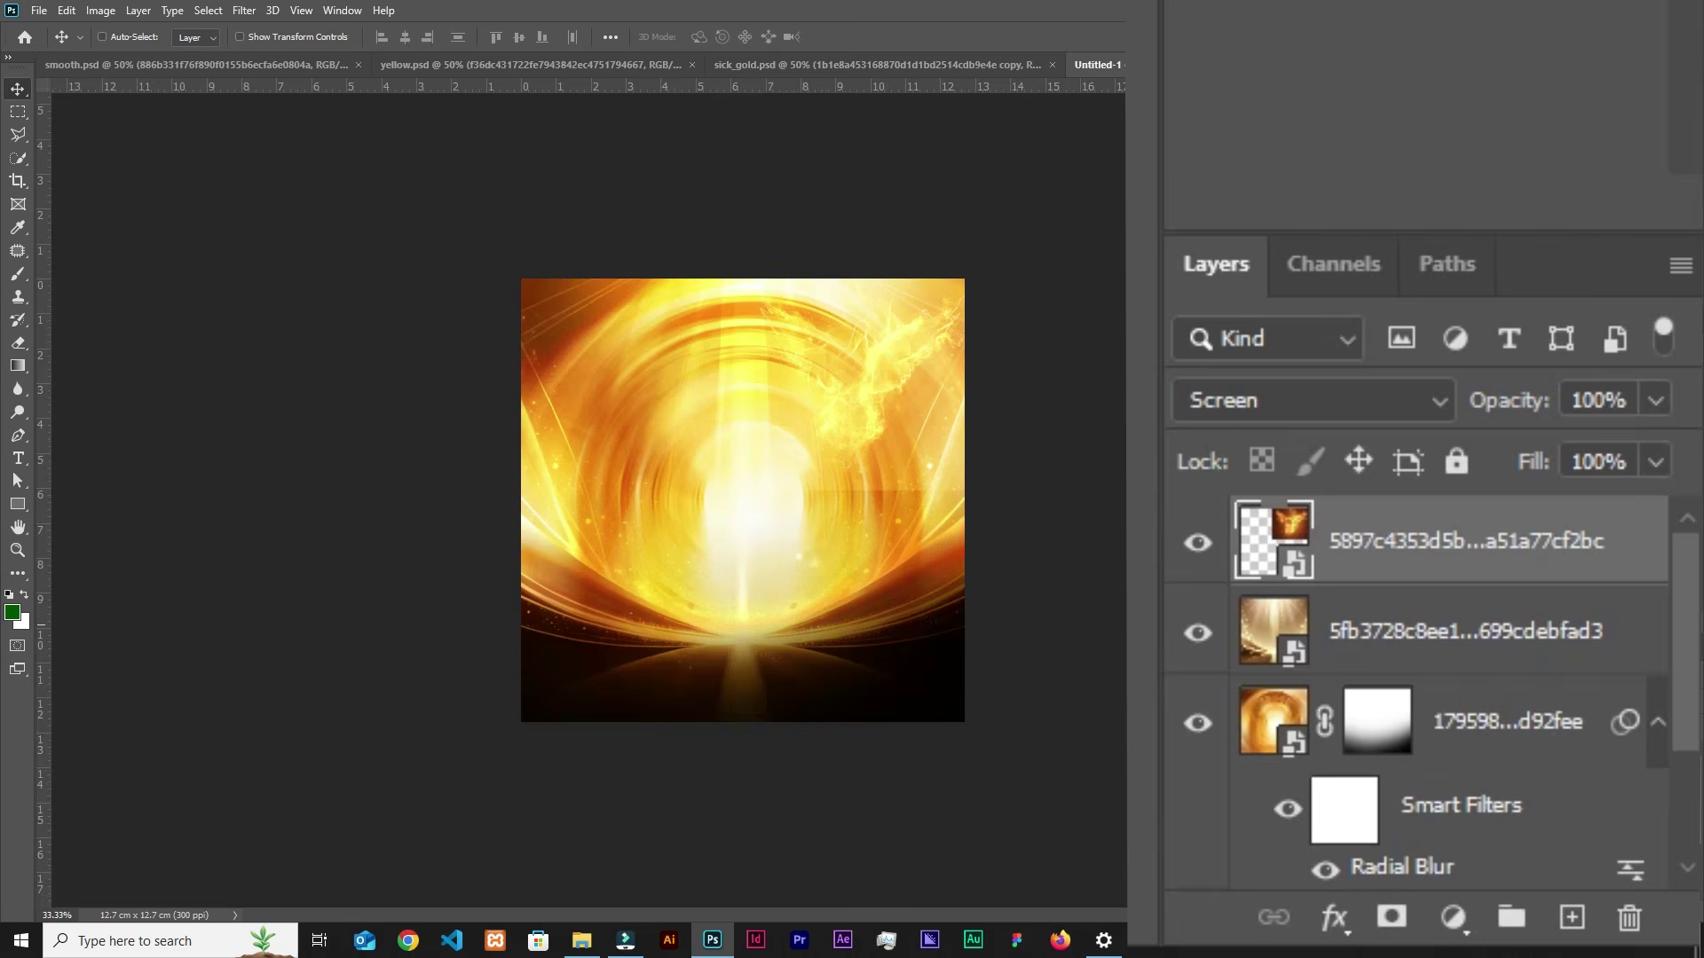
left_click(1392, 917)
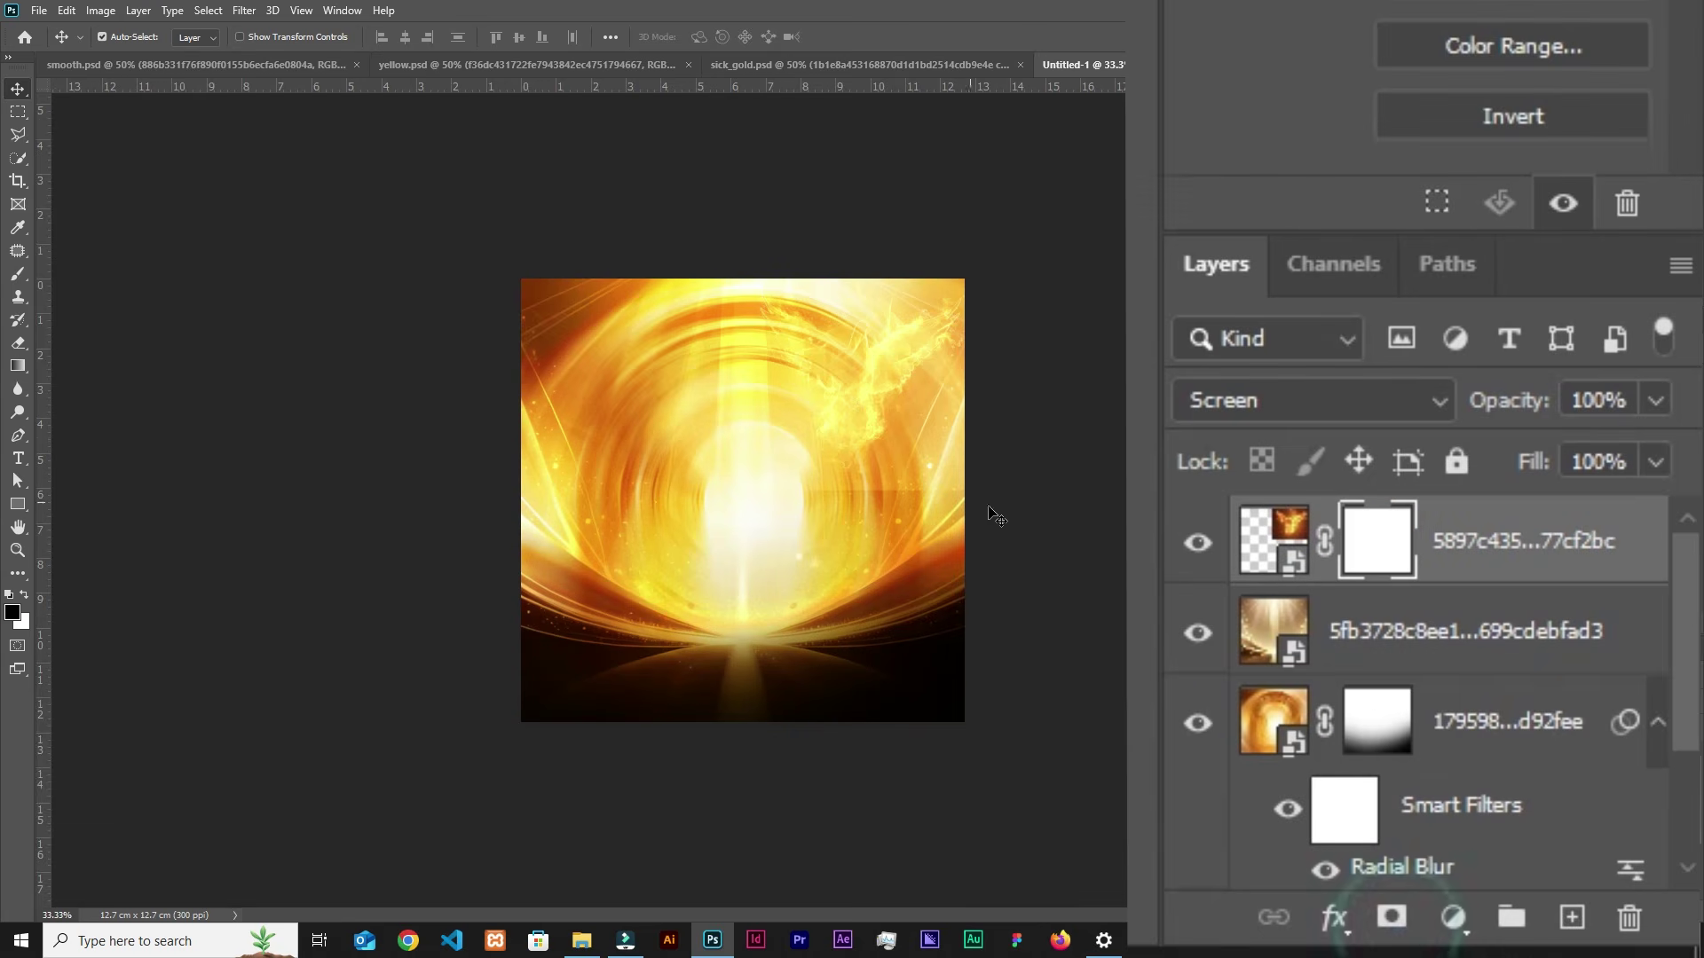
key("b")
key("bracketleft")
key("bracketleft")
key("bracketleft")
key("bracketleft")
key("bracketleft")
key("bracketleft")
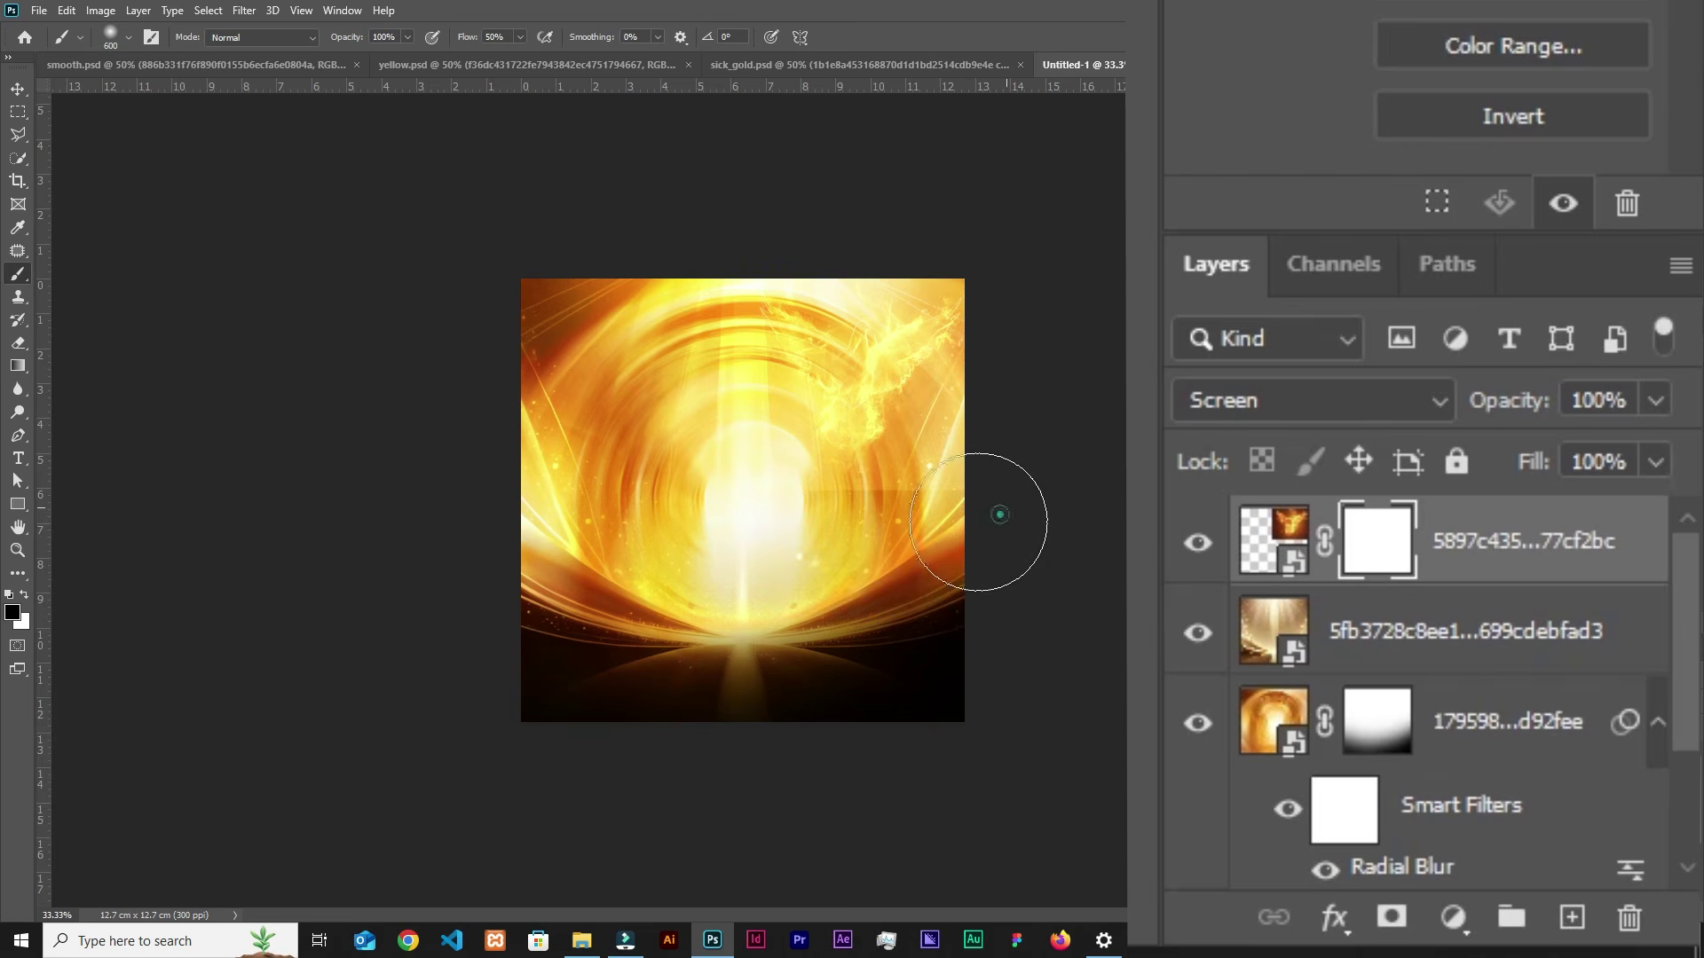
mouse_move(828, 549)
left_mouse_down()
mouse_move(702, 470)
mouse_move(920, 562)
mouse_move(1045, 512)
mouse_move(901, 479)
left_mouse_up()
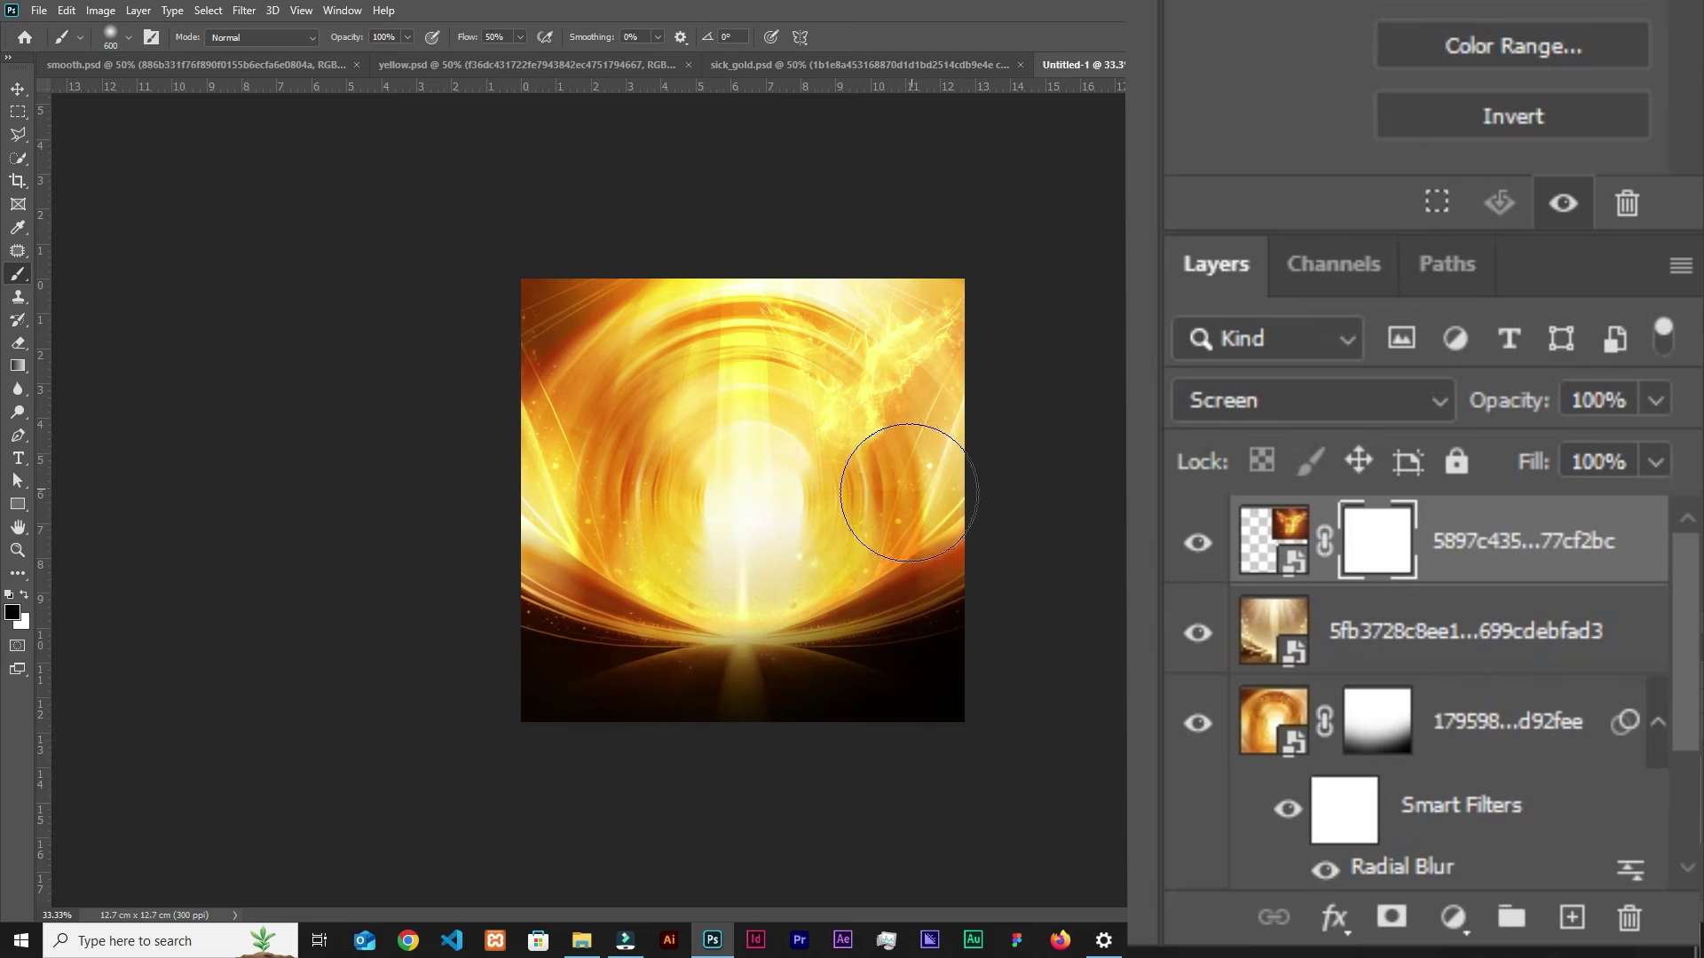
Step: Delete the fiery dove layer from the golden artwork
key("v")
left_click_drag(865, 401, 896, 568)
key("Delete")
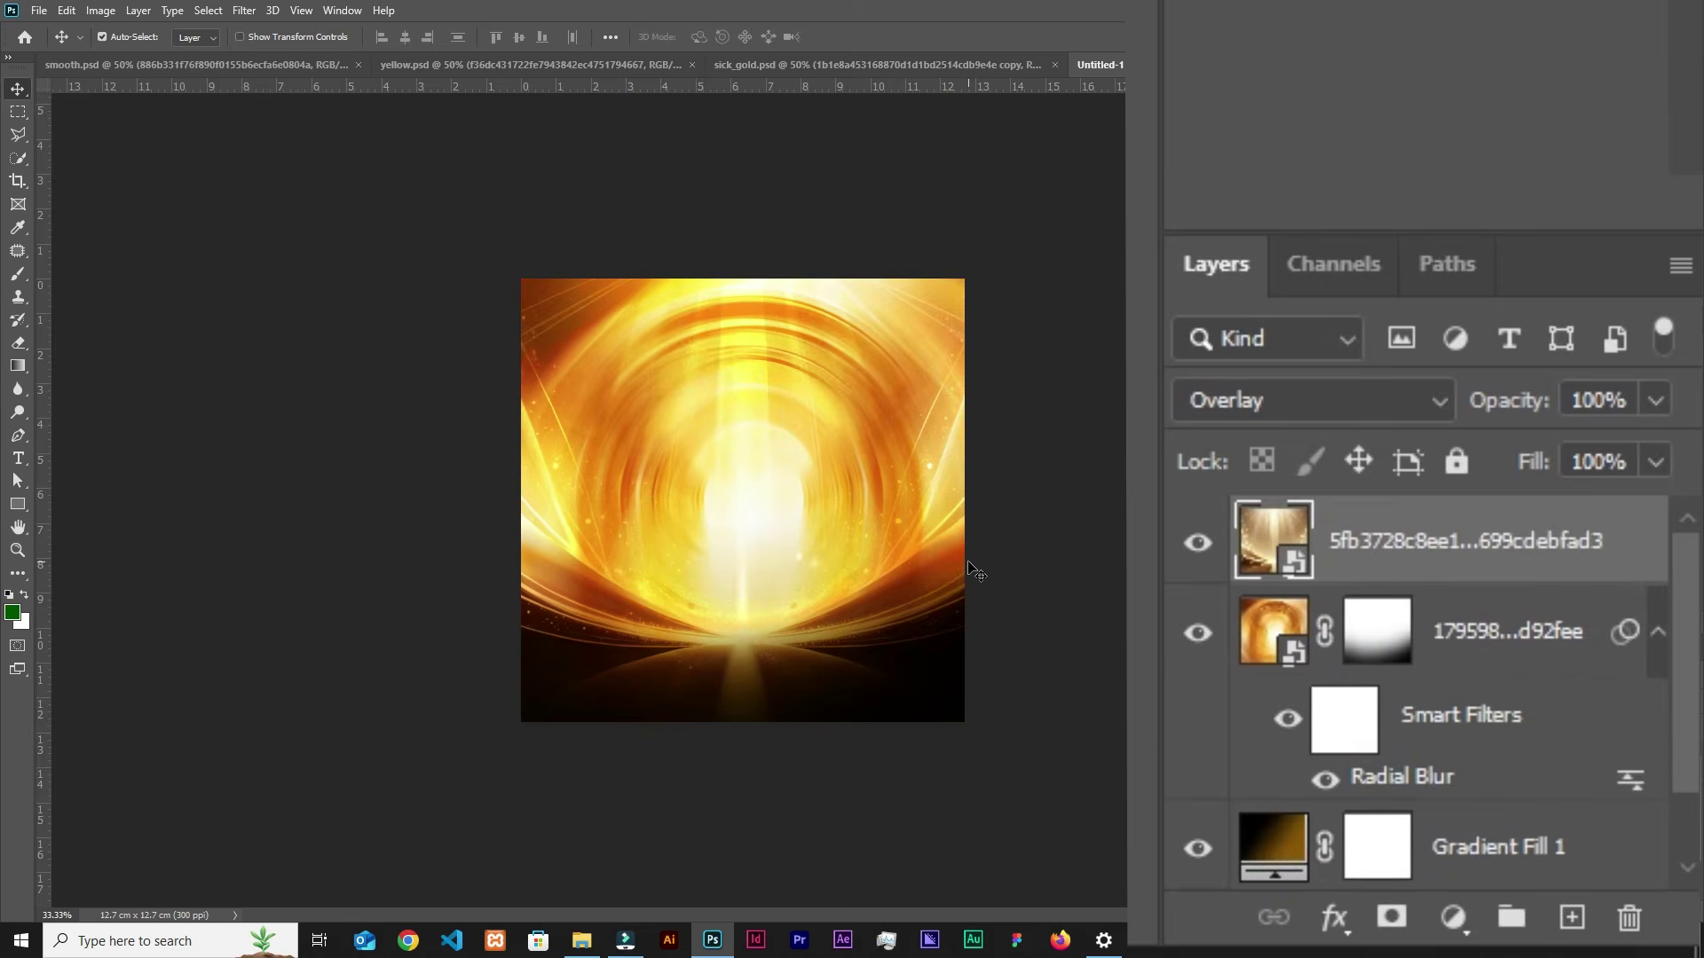
key("ctrl+plus")
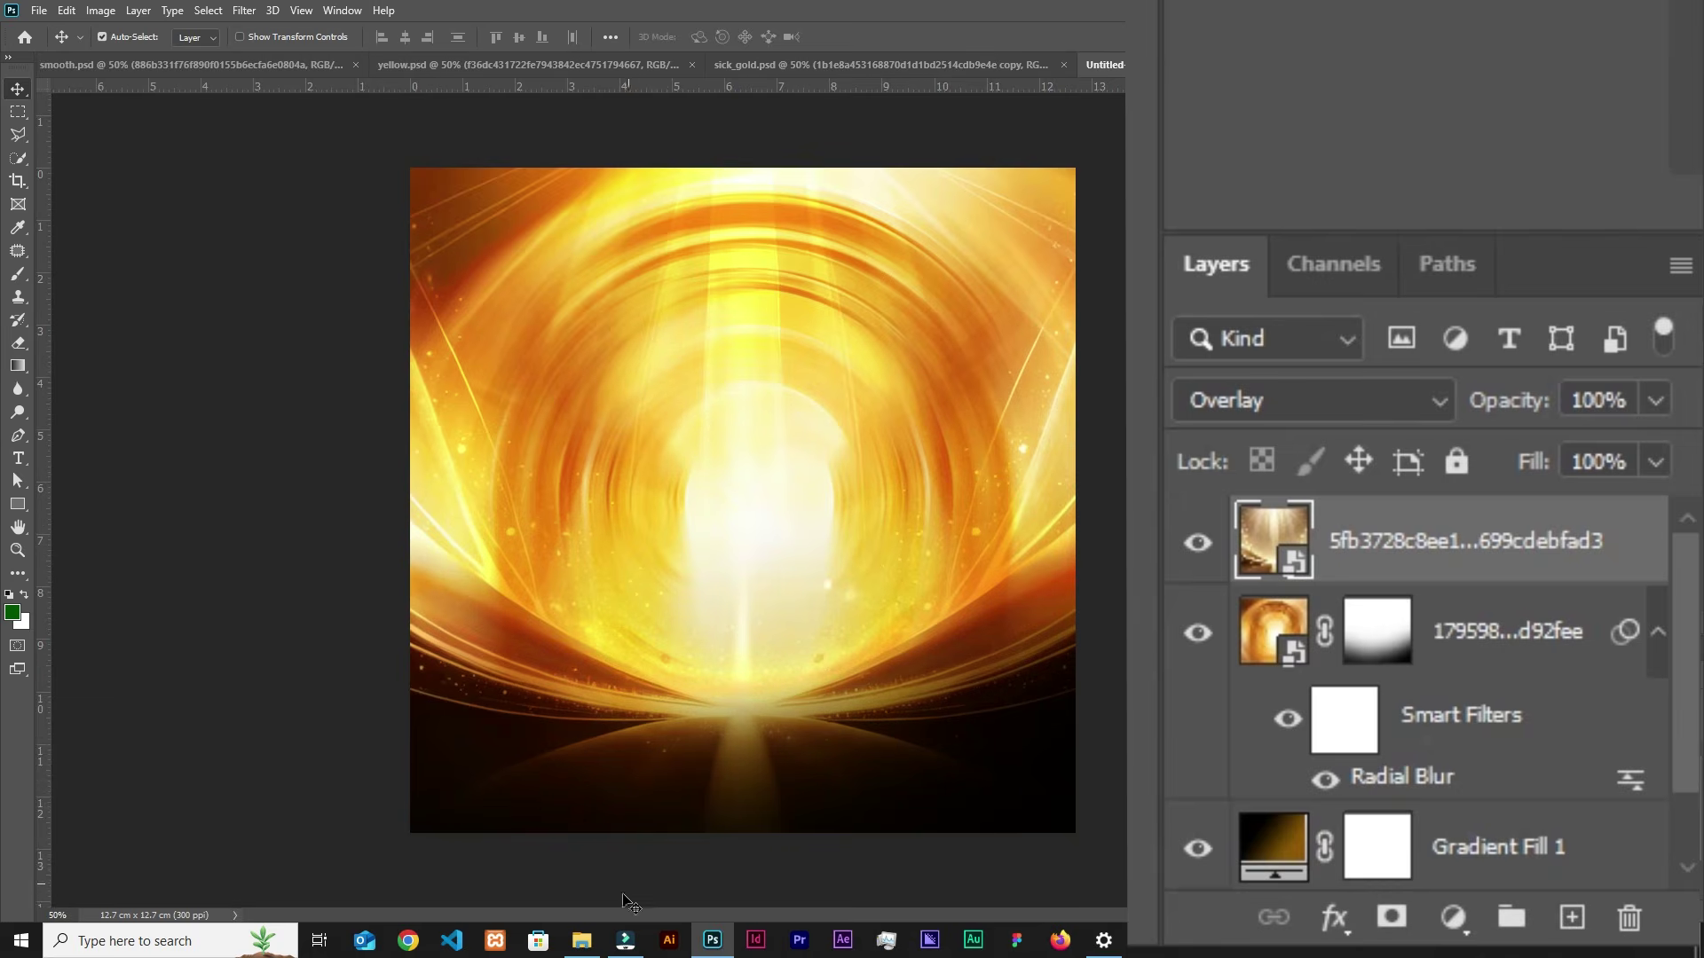
Step: Place the dark rainbow light-streak stock image over the artwork at the full canvas width and blend it with Screen
left_click(581, 940)
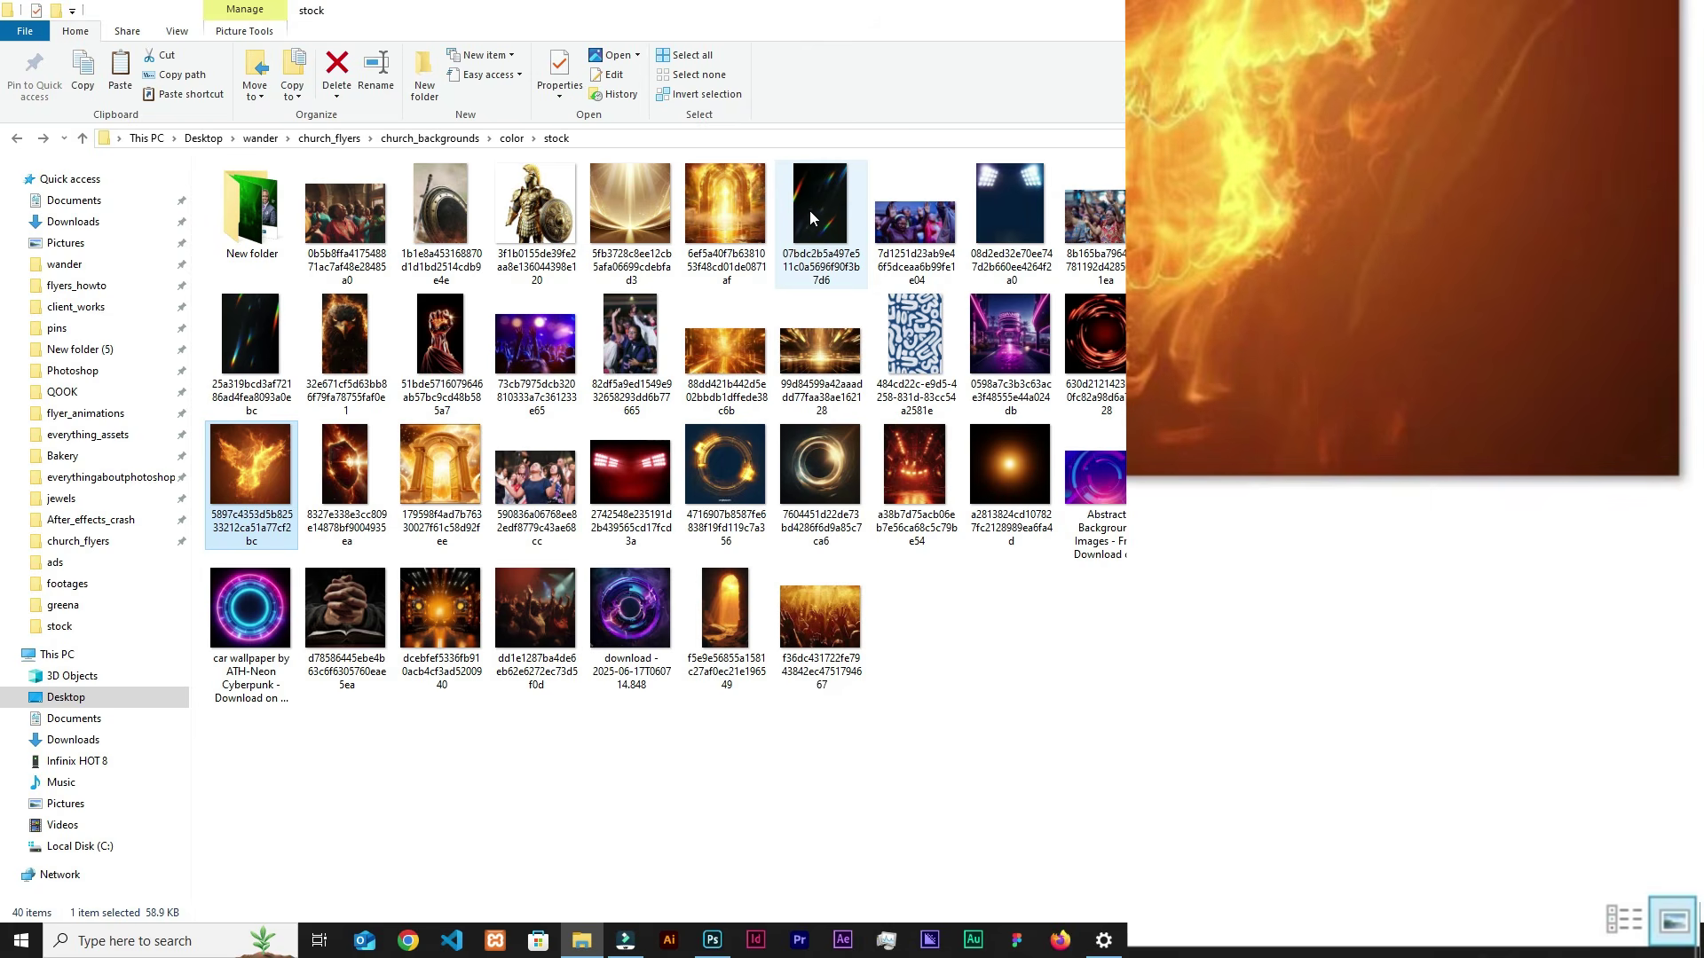
left_click(809, 217)
left_click(713, 941)
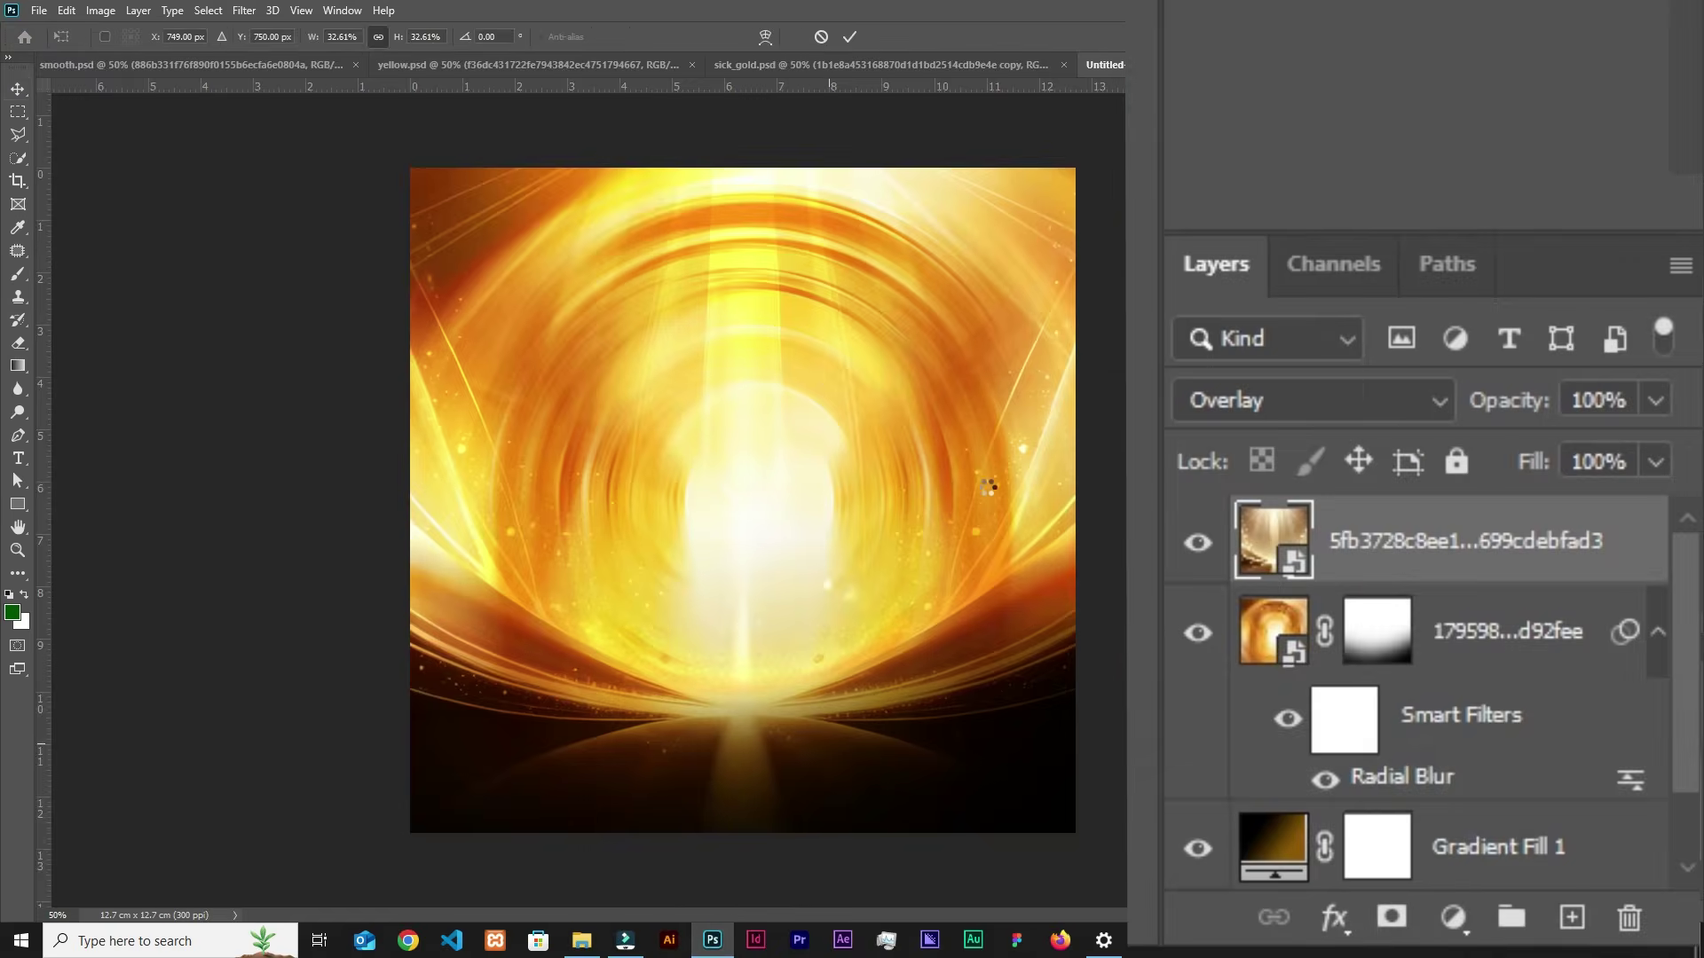
mouse_move(963, 498)
left_mouse_down()
mouse_move(1103, 483)
mouse_move(1075, 499)
left_mouse_up()
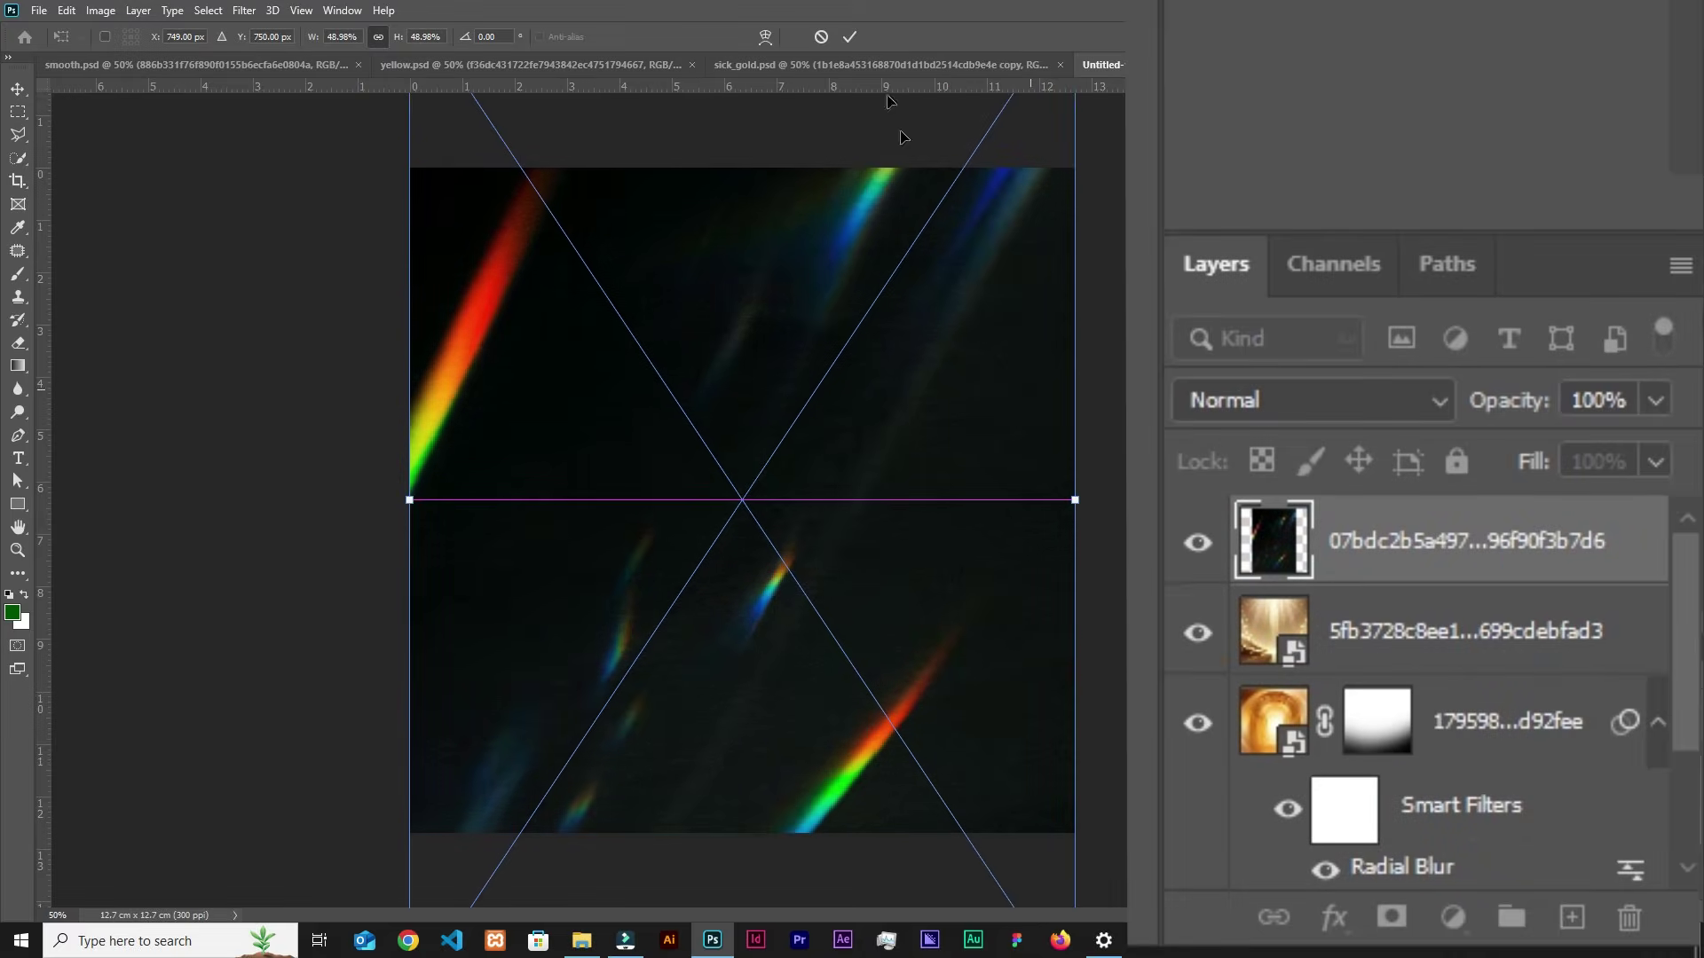
left_click(850, 37)
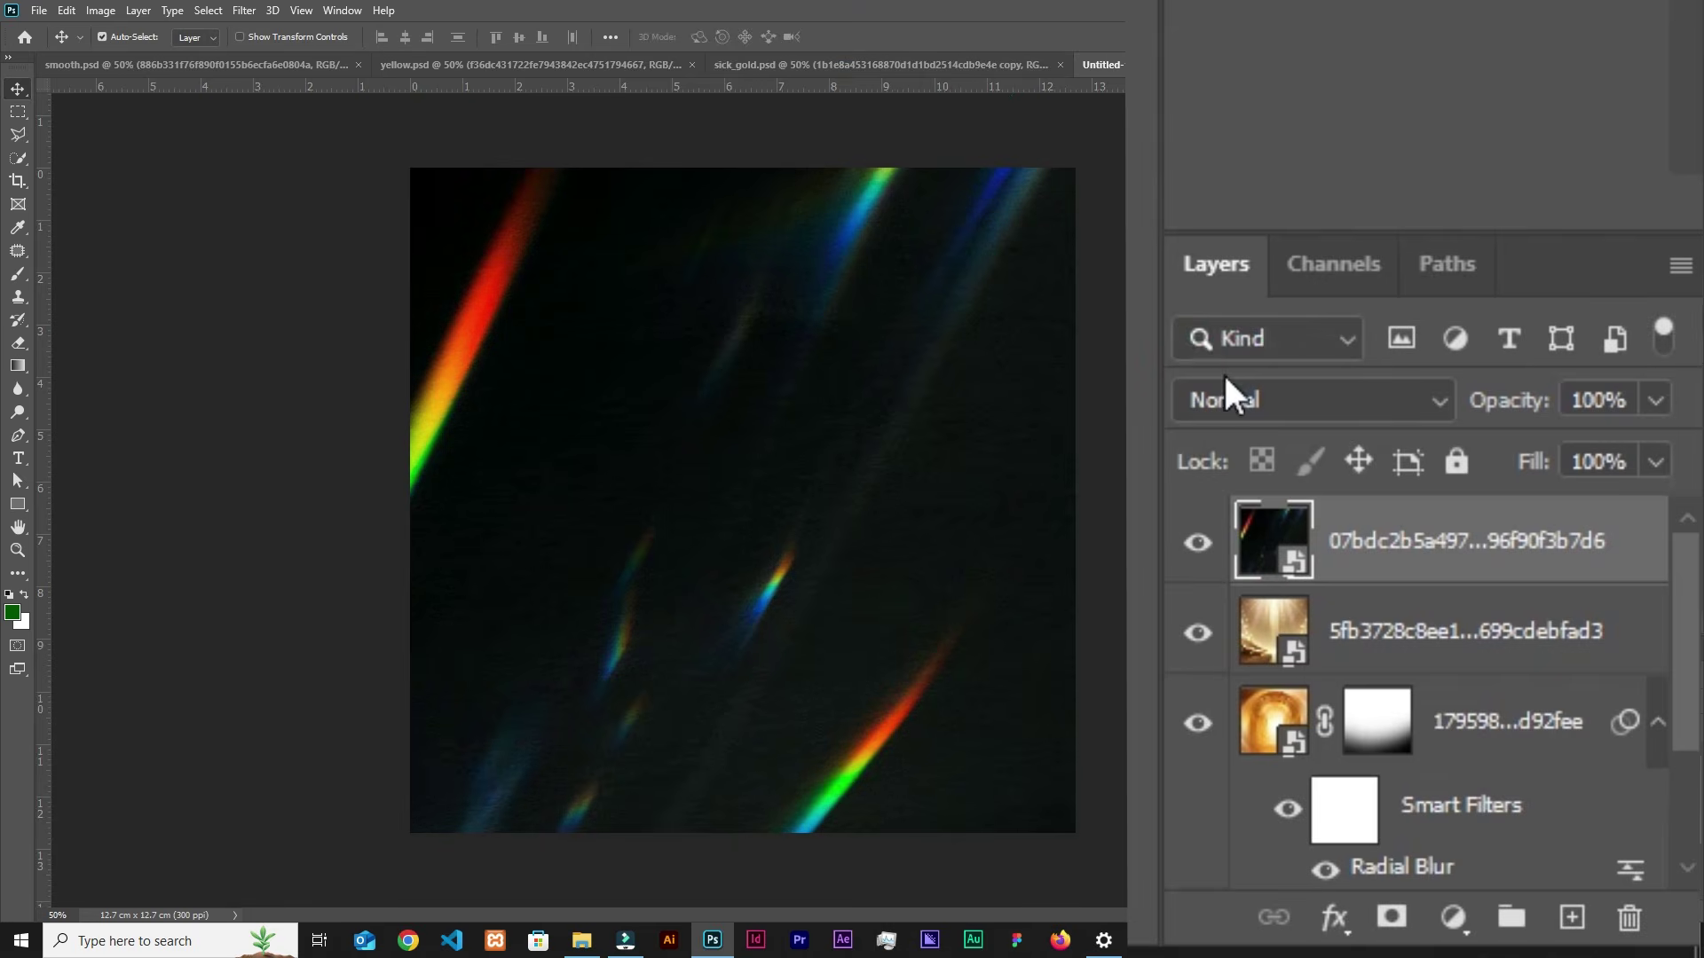
left_click(1243, 396)
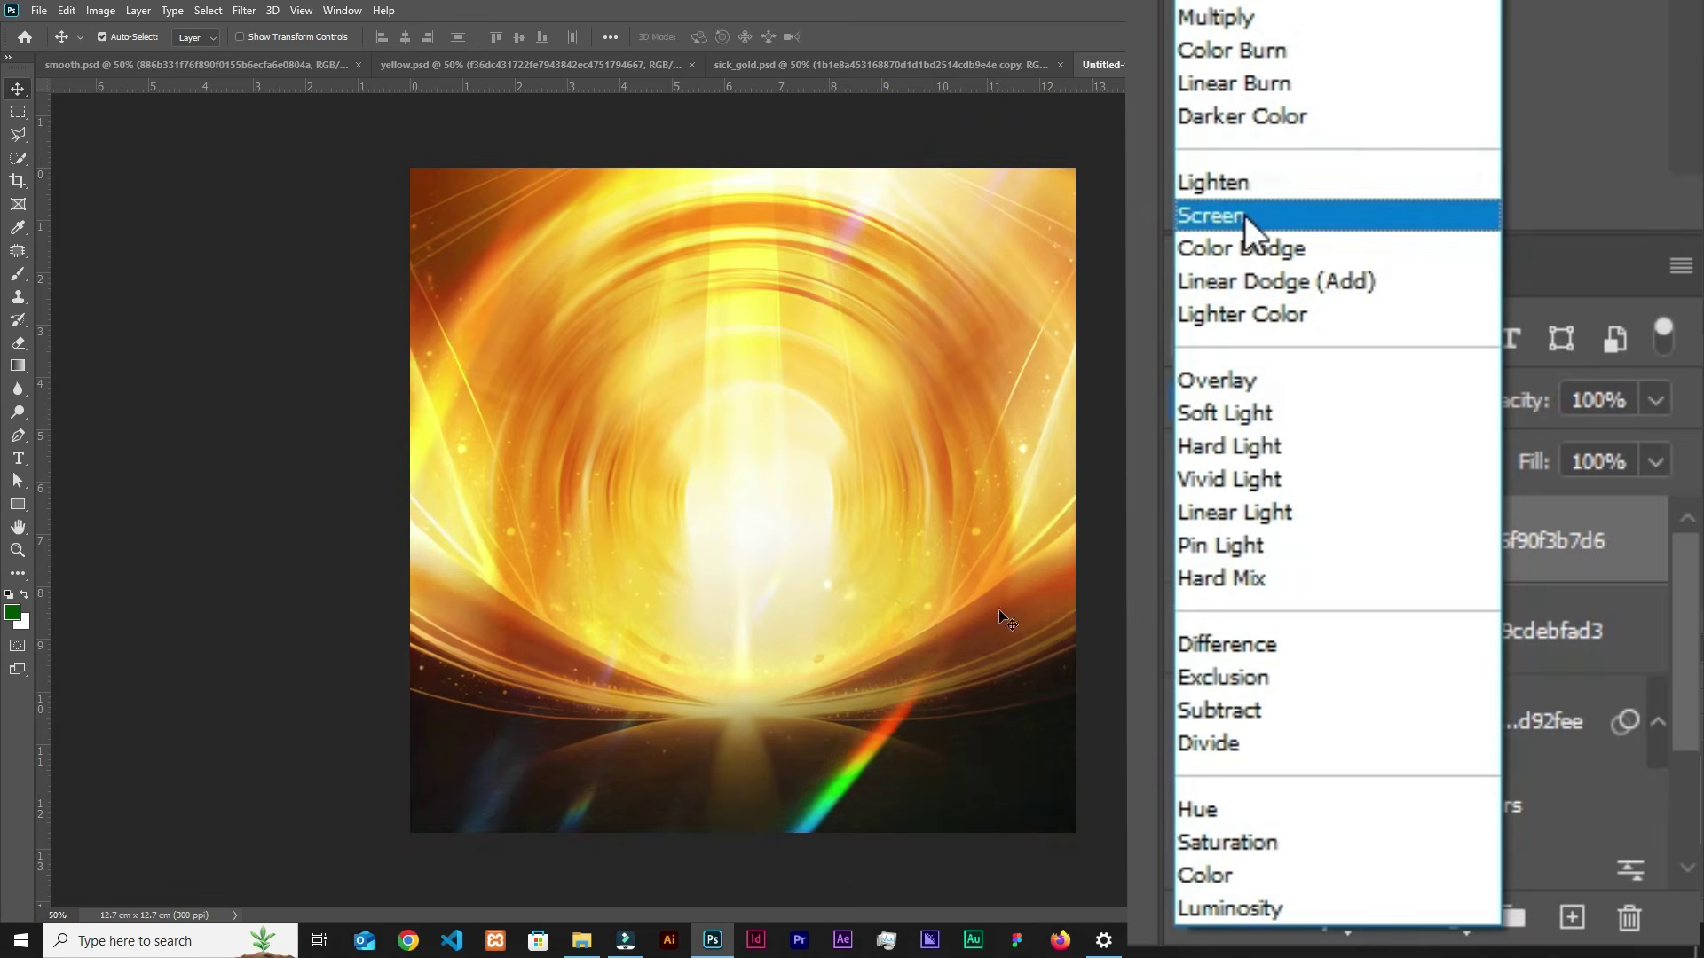
left_click(1242, 215)
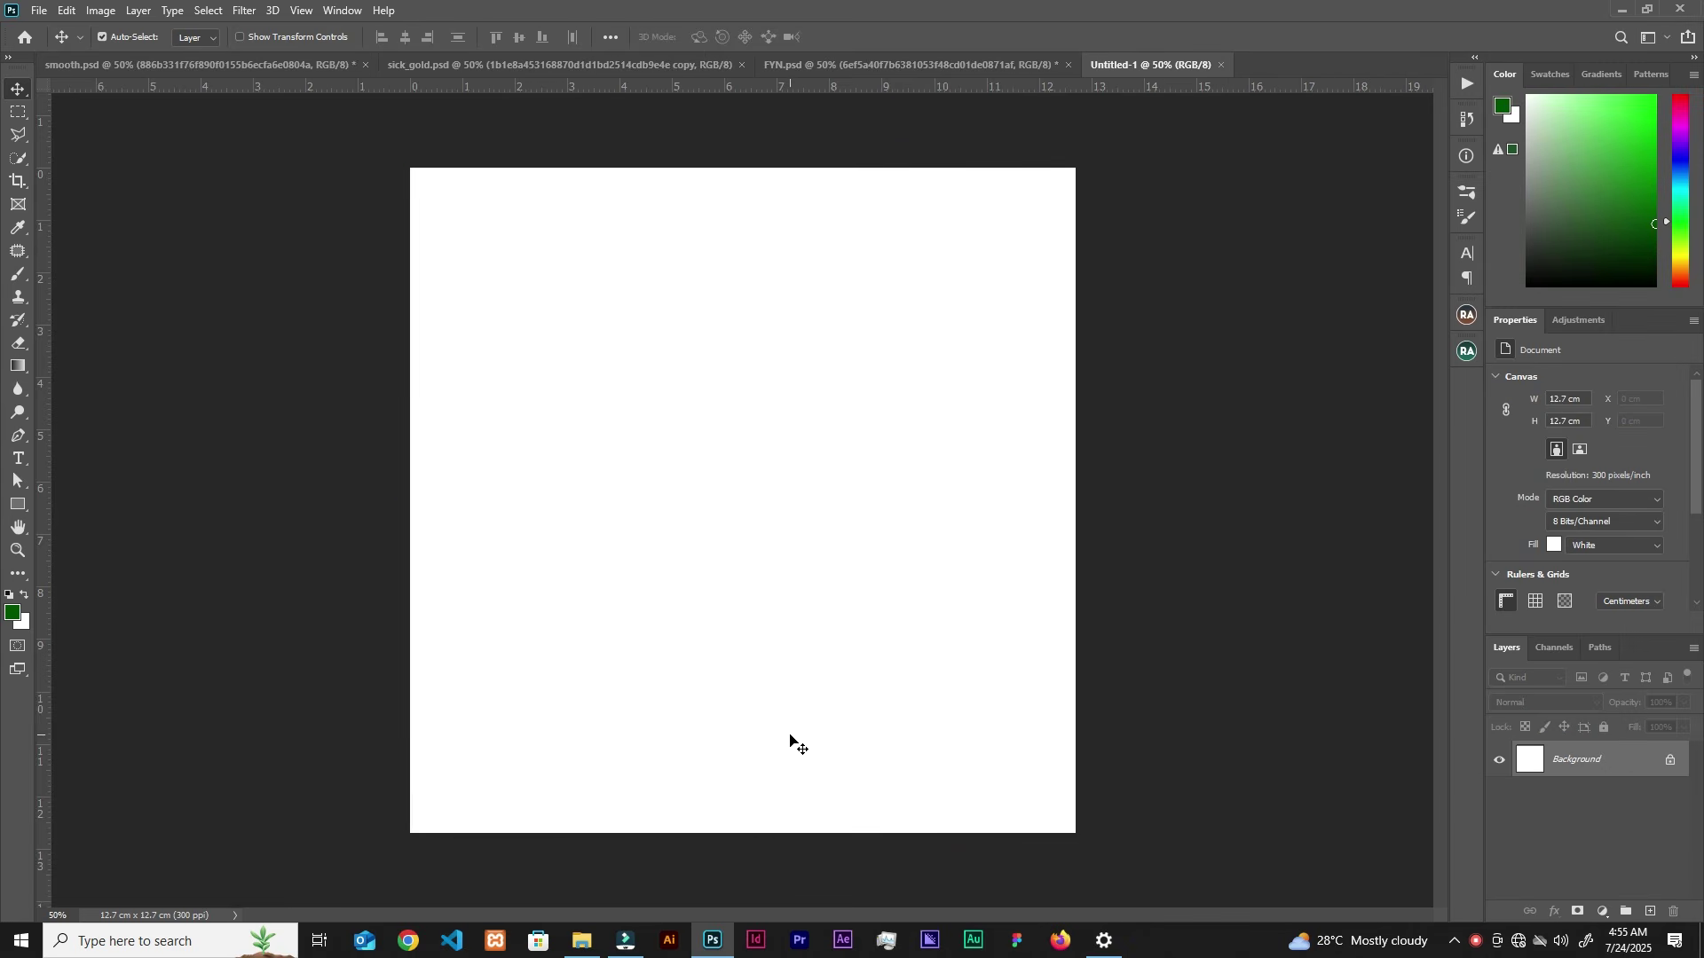
Step: Place the glowing golden archway image with the water reflection into the blank document, scaled to about 14.73 cm to cover the canvas
left_click(582, 942)
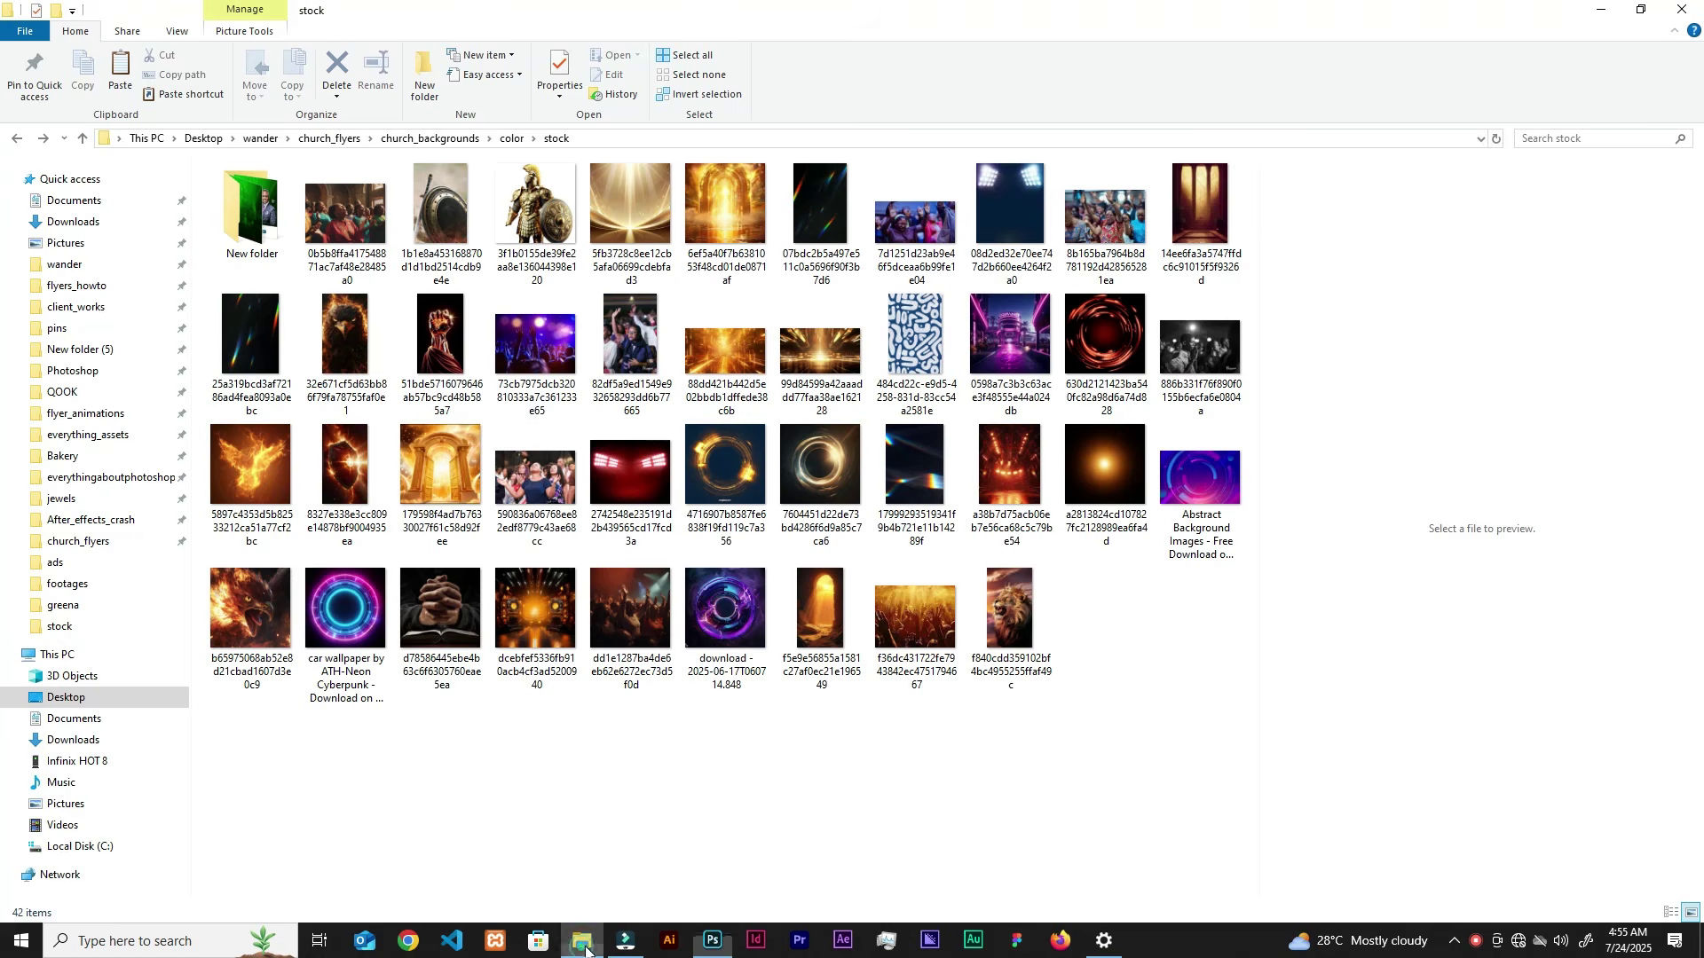
left_click(431, 487)
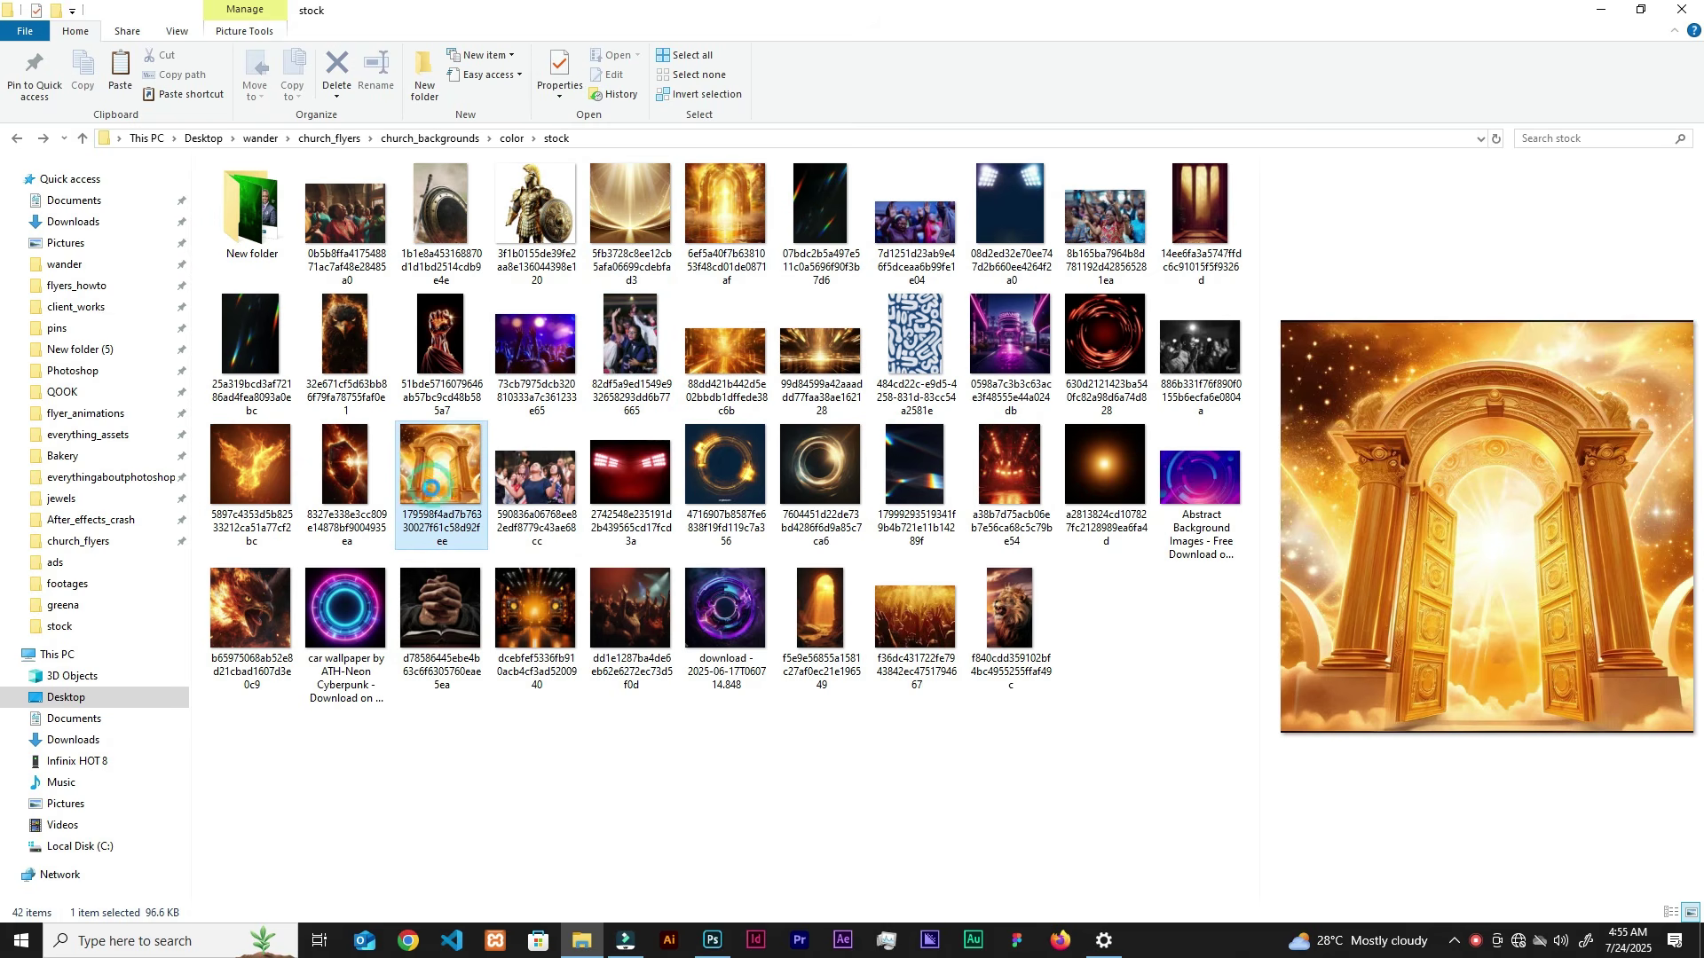
left_click(738, 213)
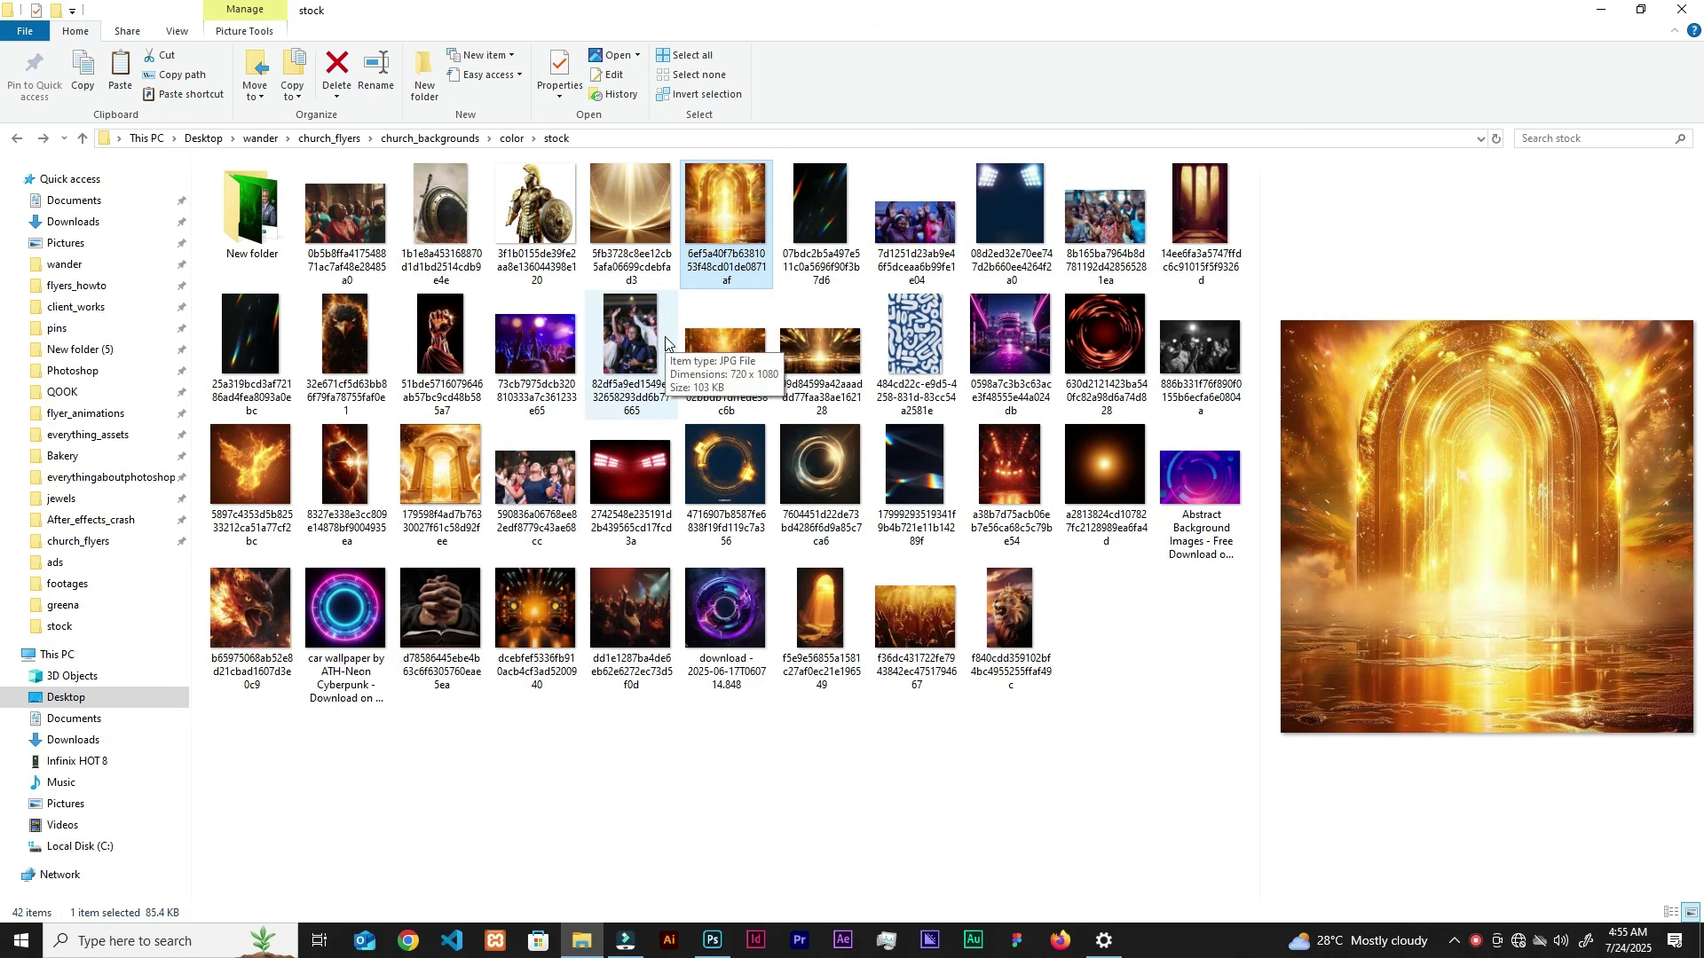
left_click_drag(755, 238, 1133, 494)
left_click(850, 38)
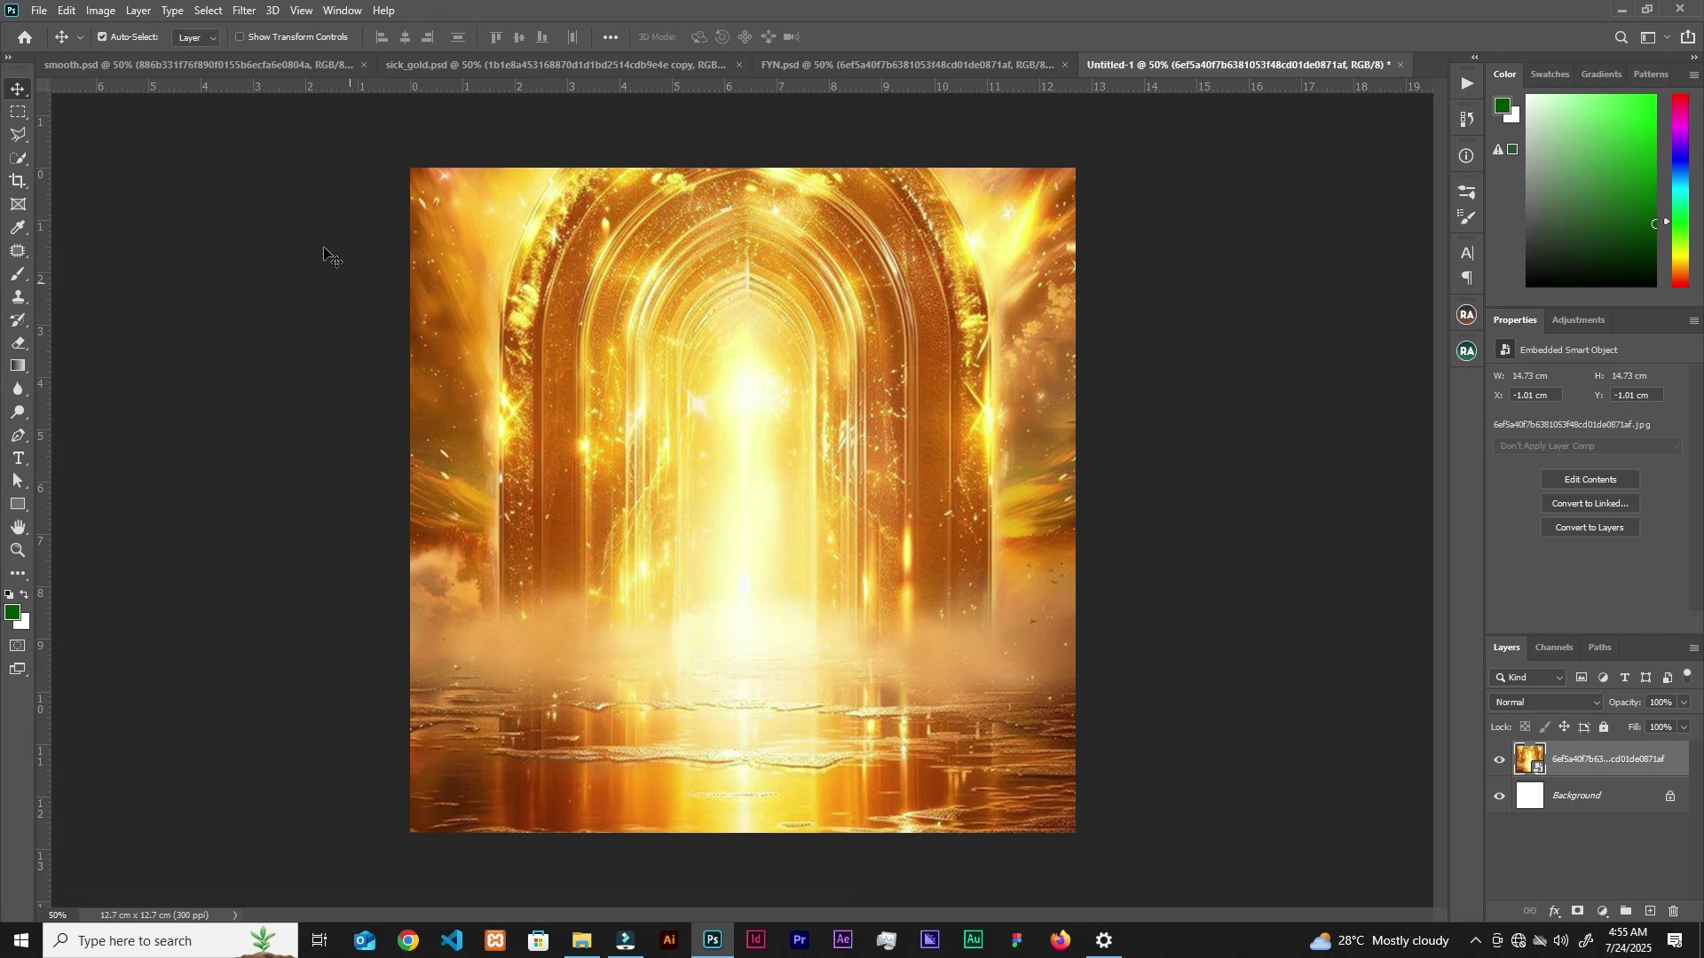
Step: Apply a Radial Blur filter to the golden archway layer
left_click(249, 11)
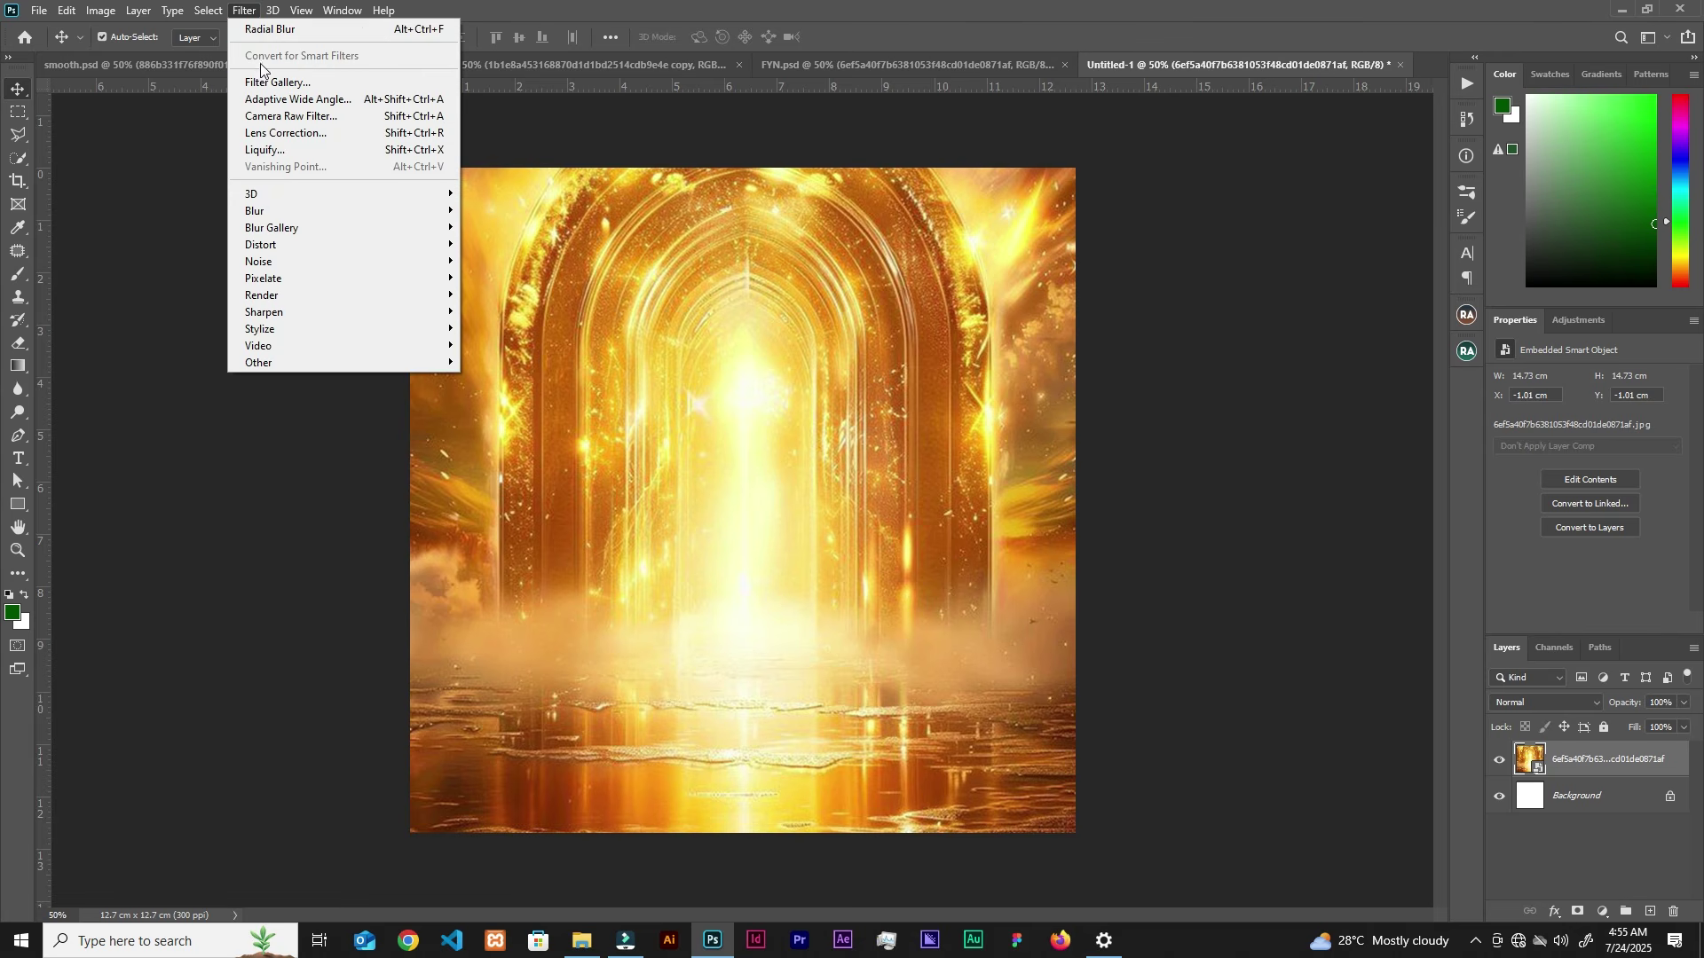
mouse_move(274, 209)
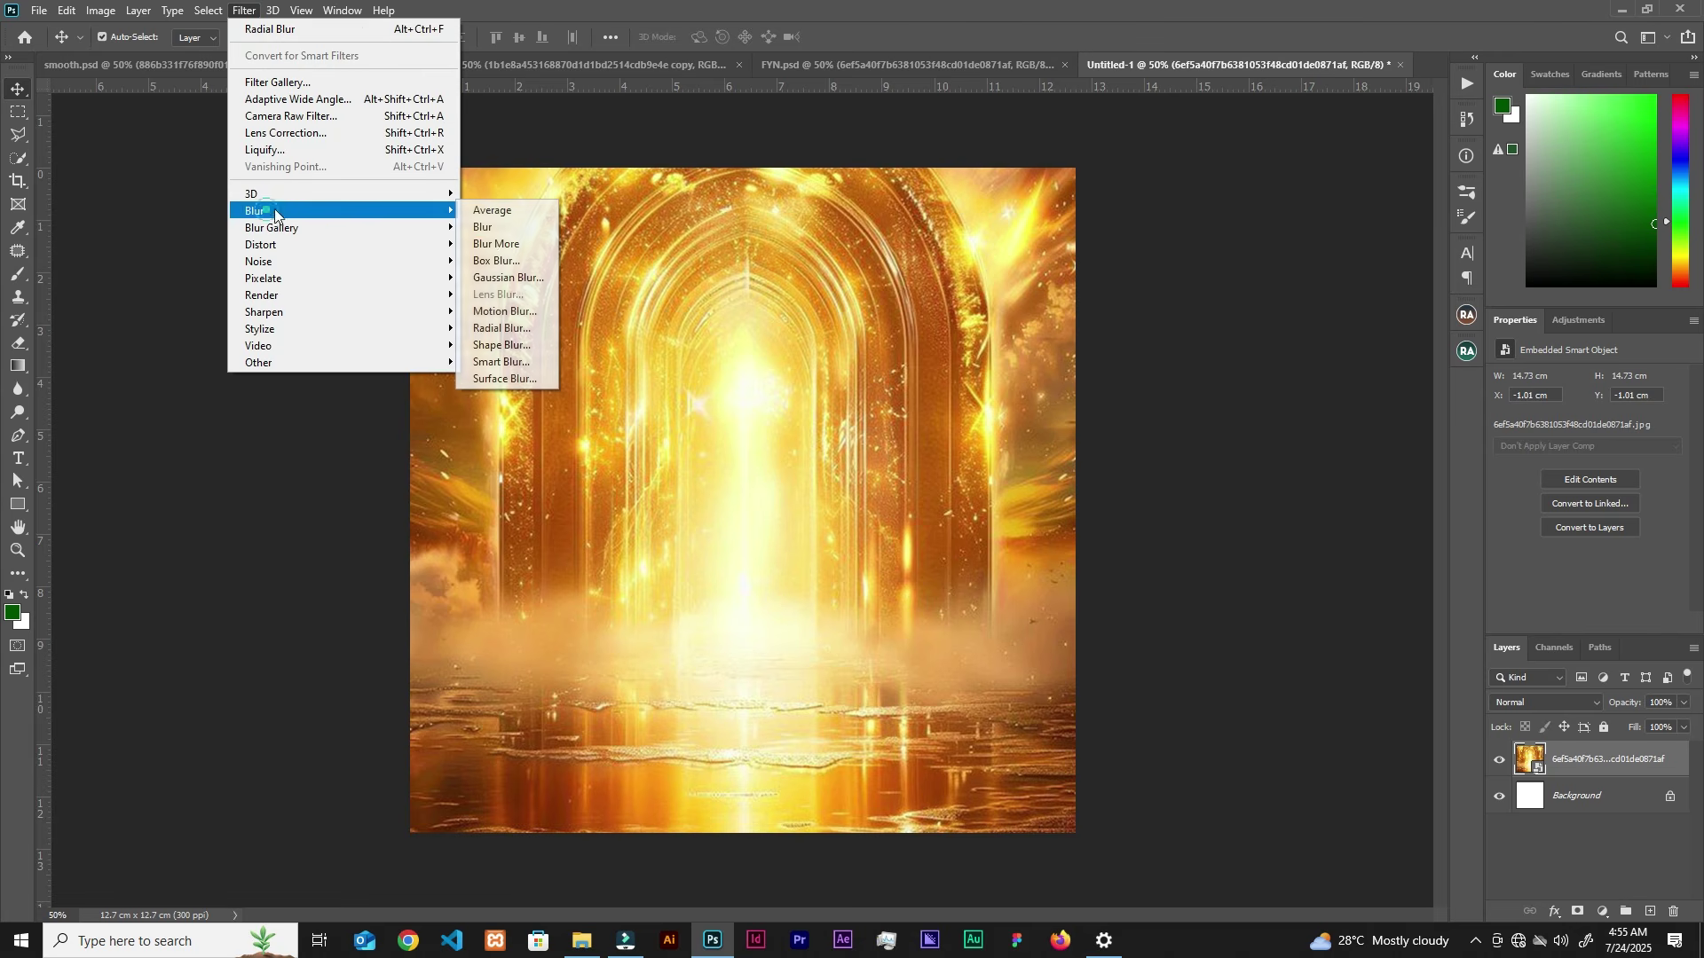
left_click(500, 328)
left_click(1245, 255)
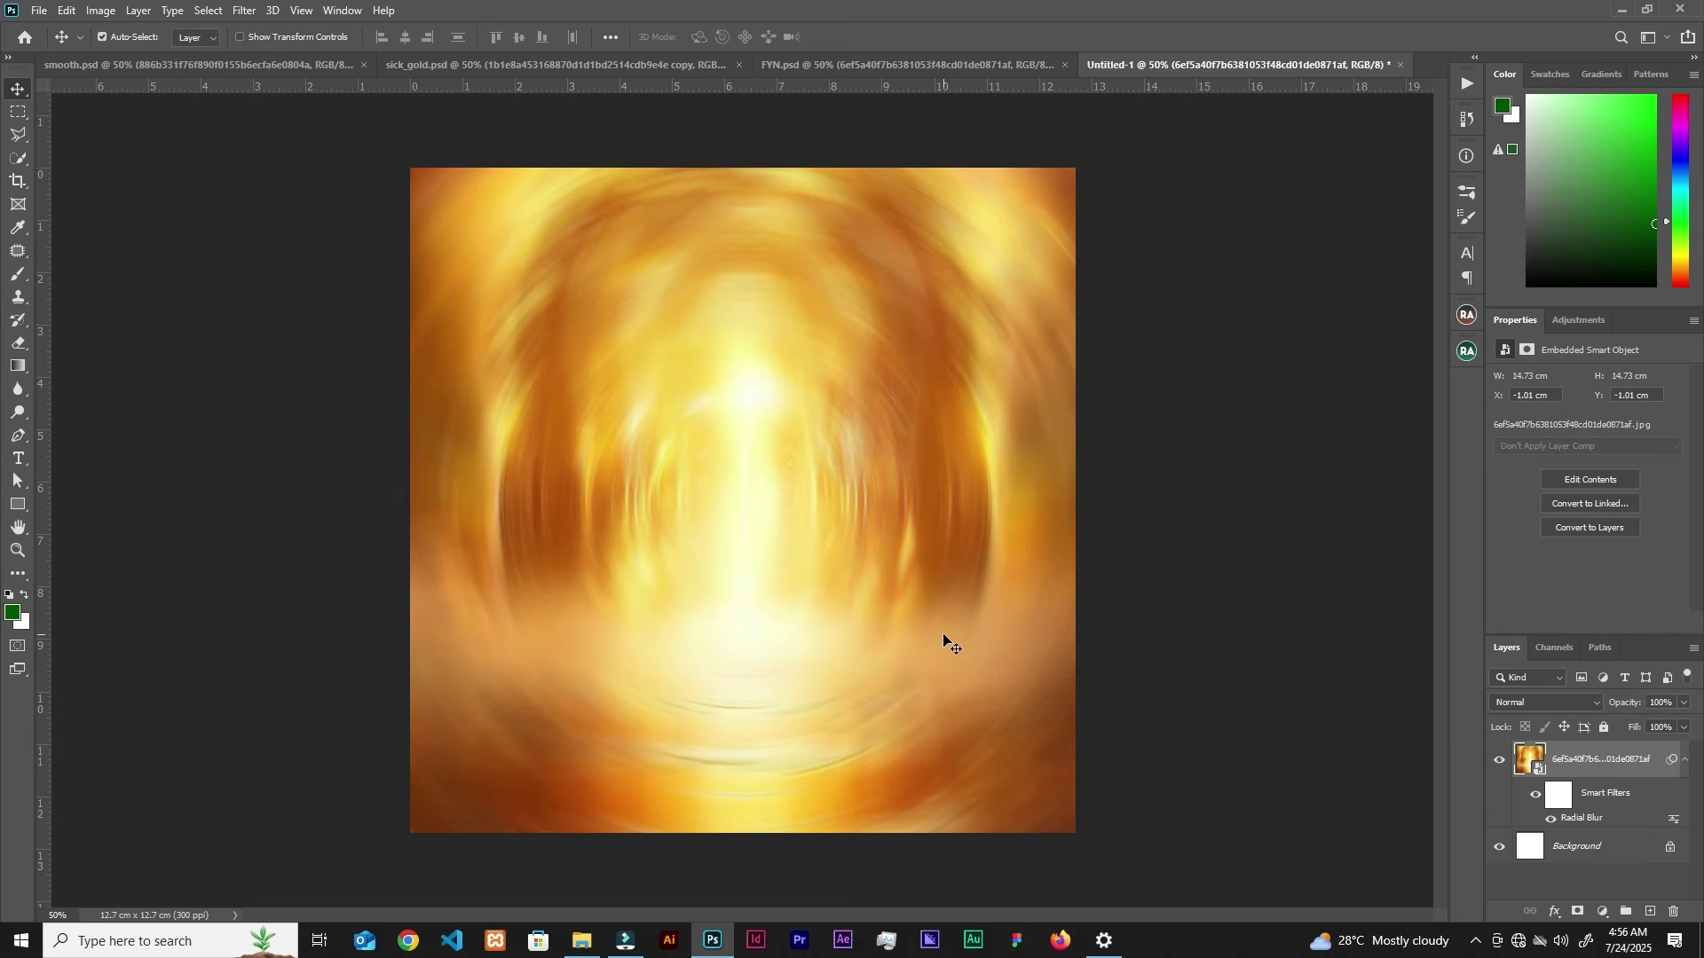
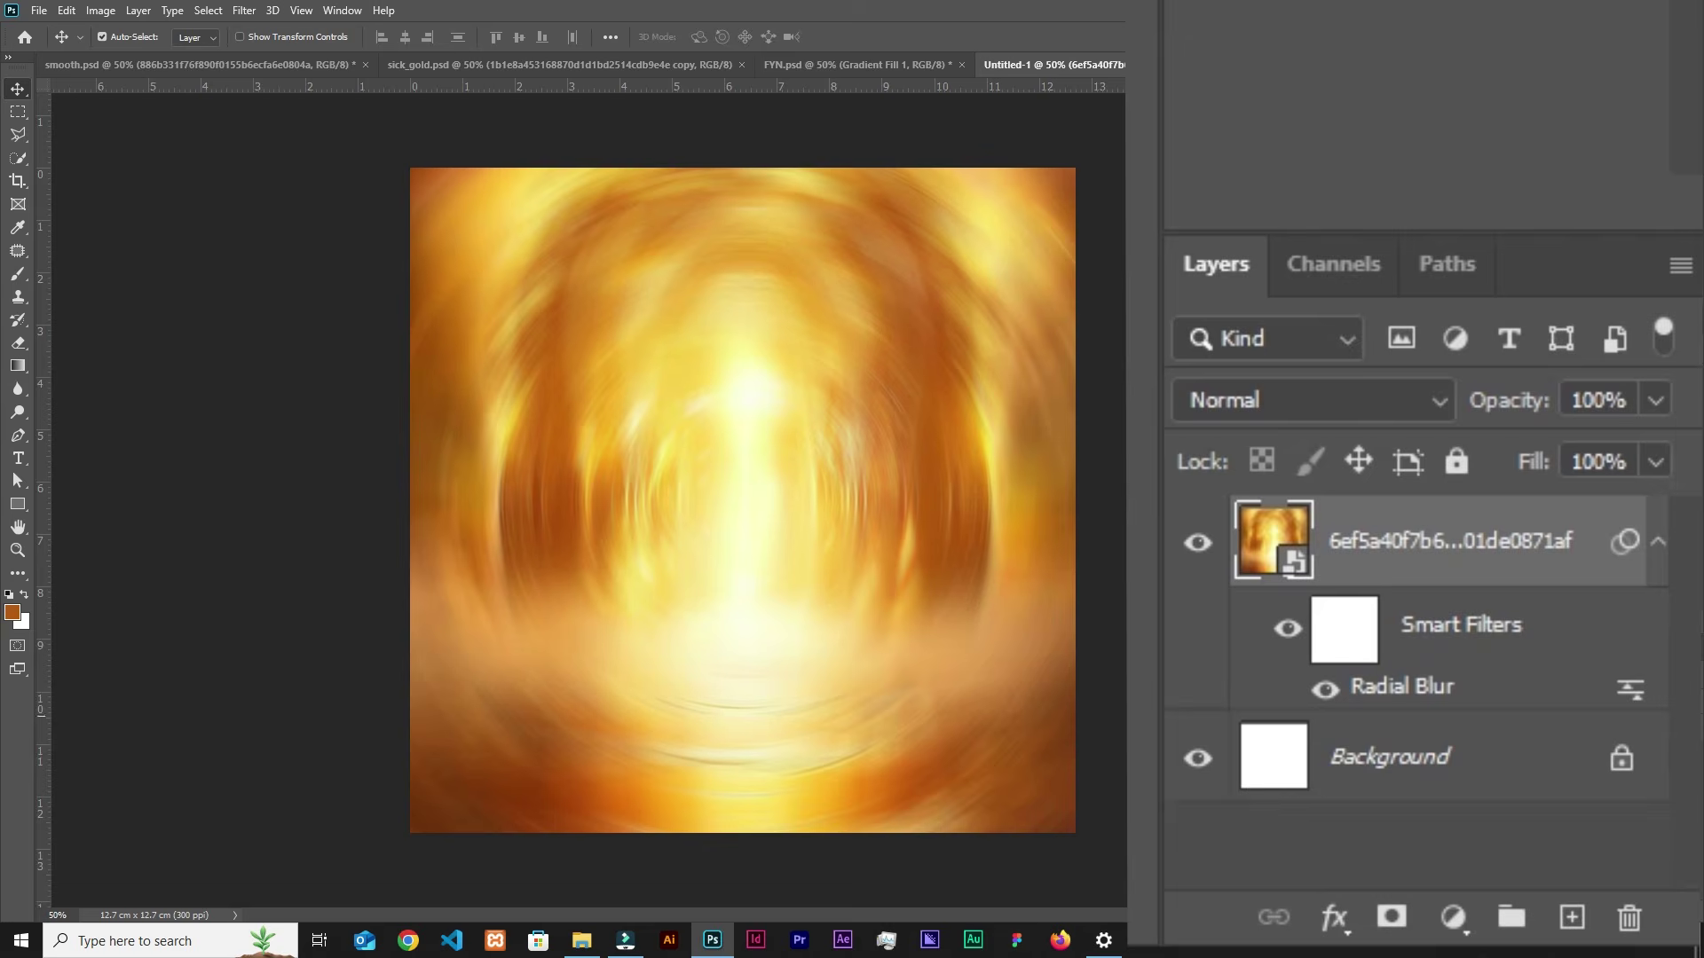
Step: Add a new layer above the blurred archway and set its blend mode to Linear Dodge (Add)
left_click(1572, 918)
left_click(1294, 404)
left_click(1275, 282)
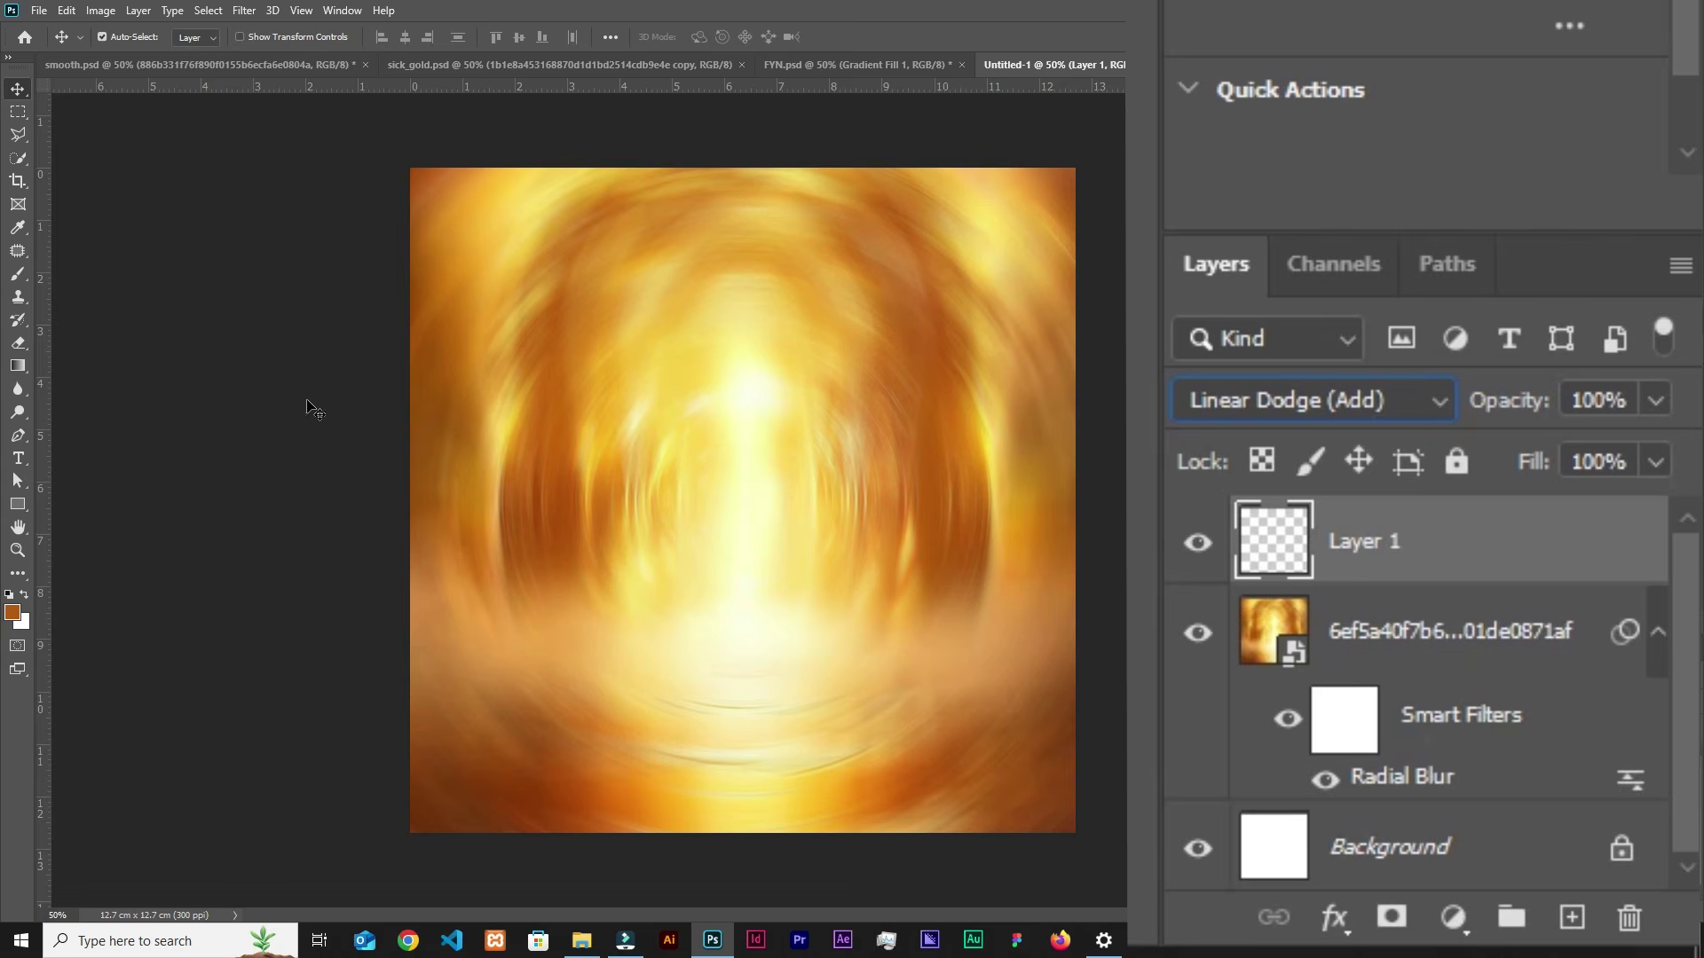
Step: Paint a glow over the archway's centre with a 1500 px brush in a sampled golden orange, raising the flow to 100%
left_click(18, 275)
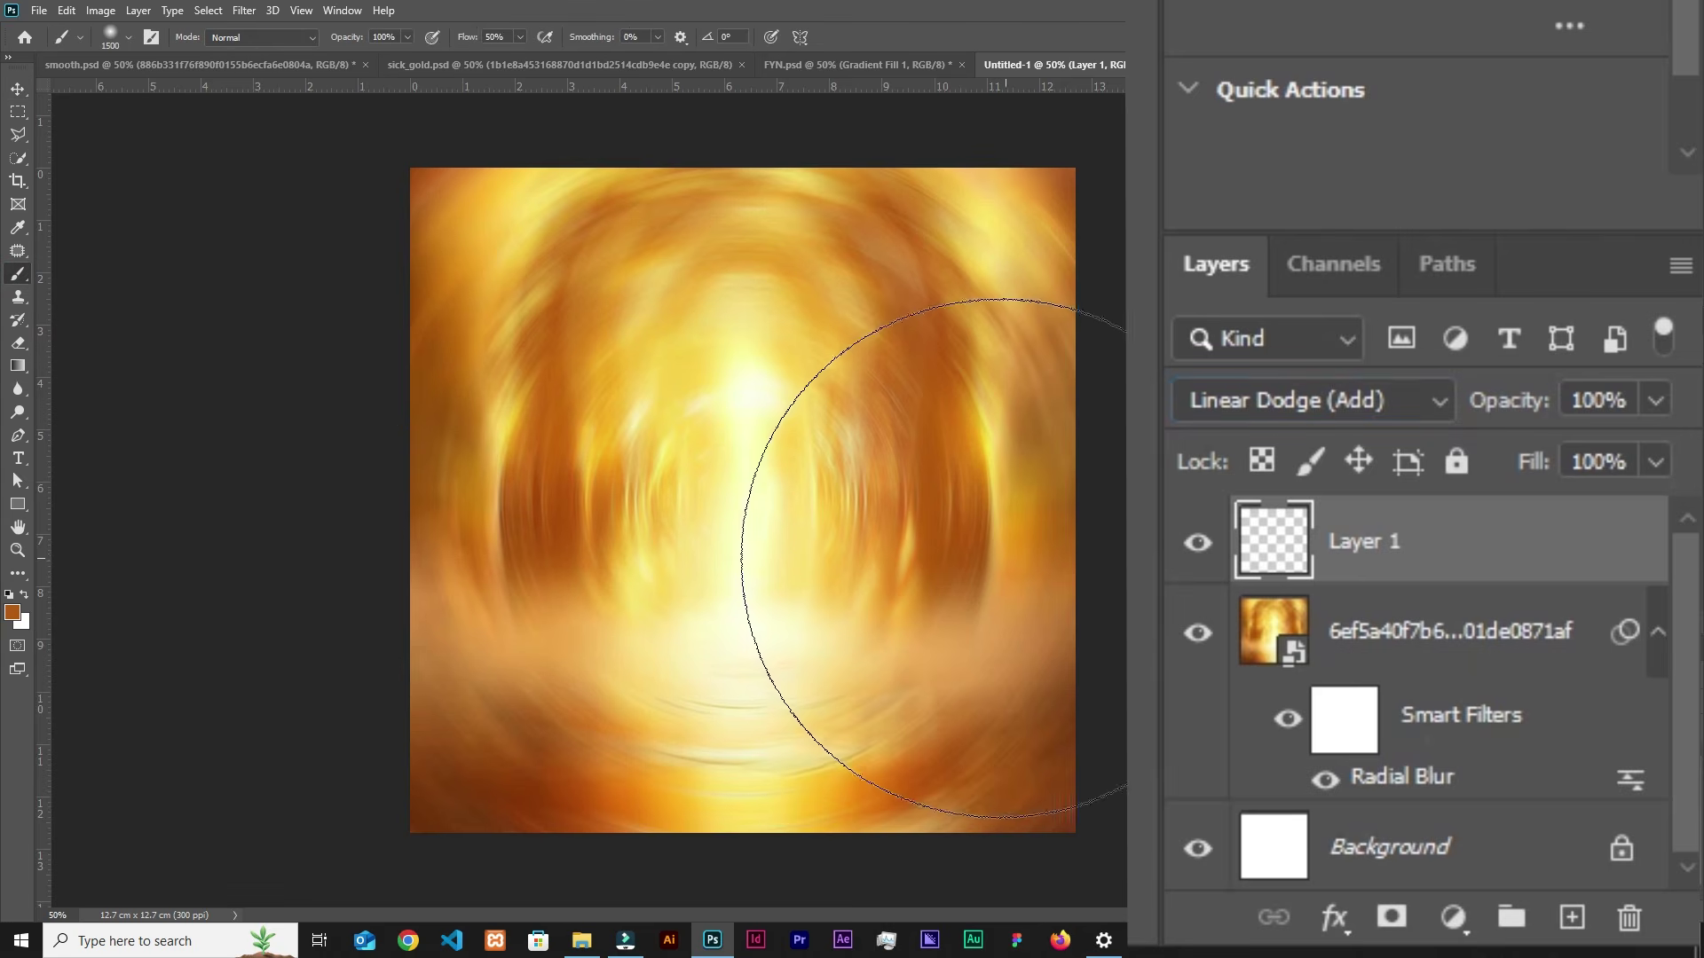
left_click(785, 257, "alt")
left_click(769, 385)
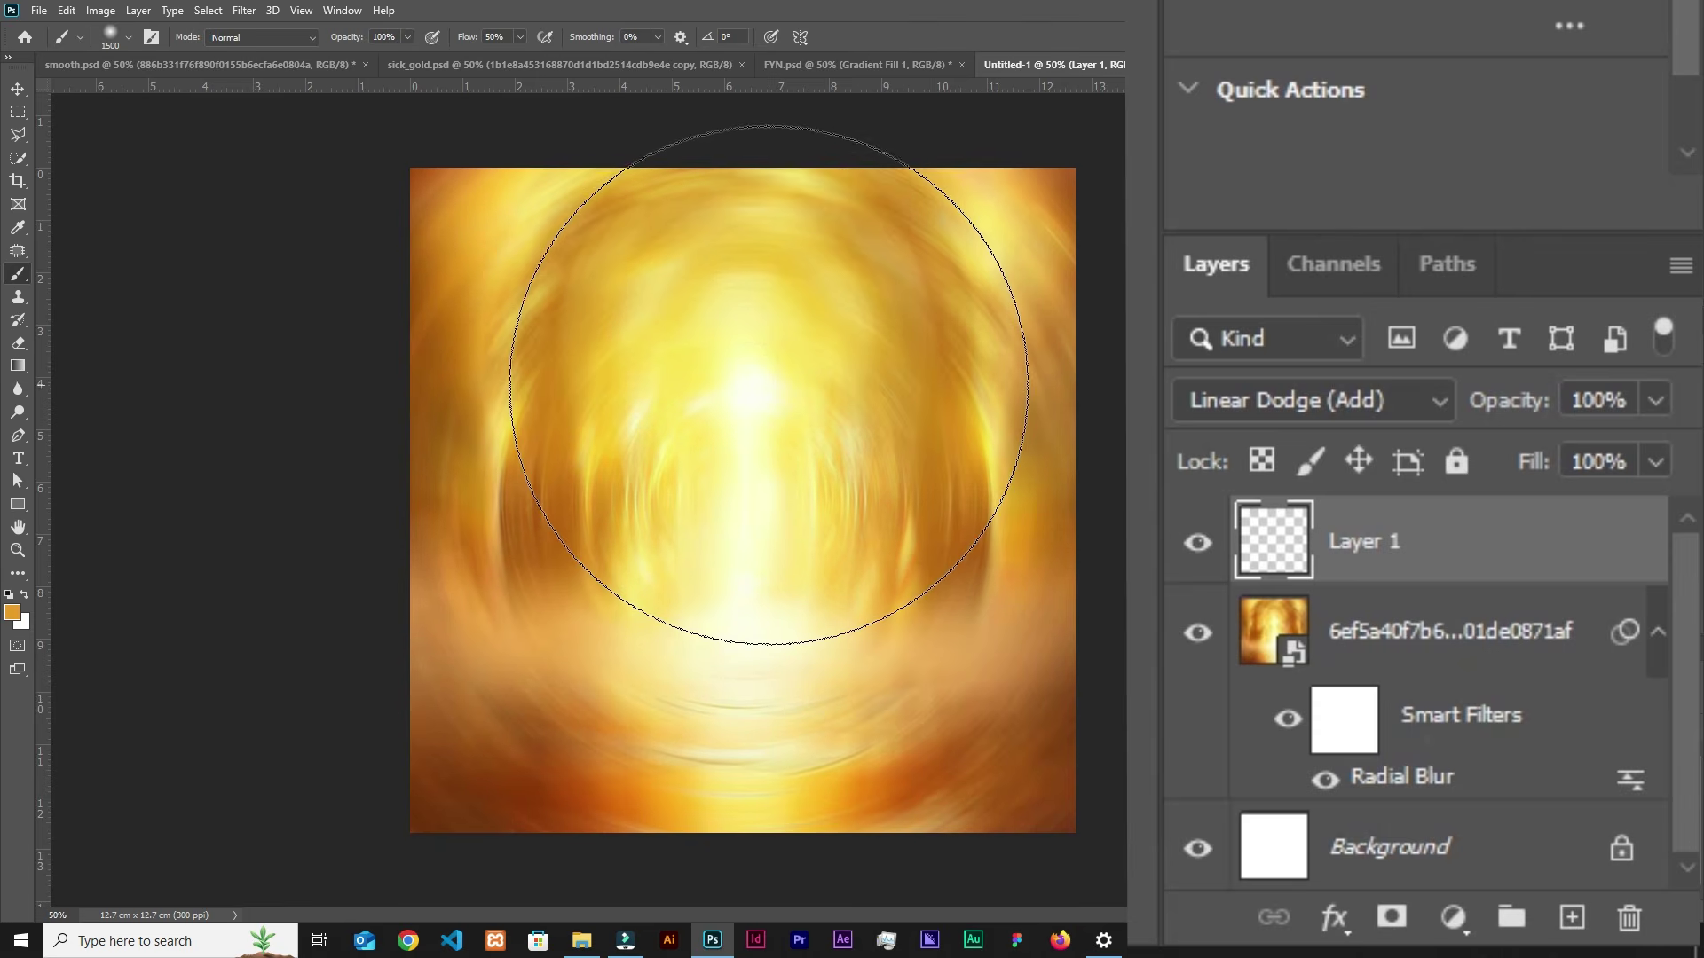
left_click(762, 387)
left_click(521, 37)
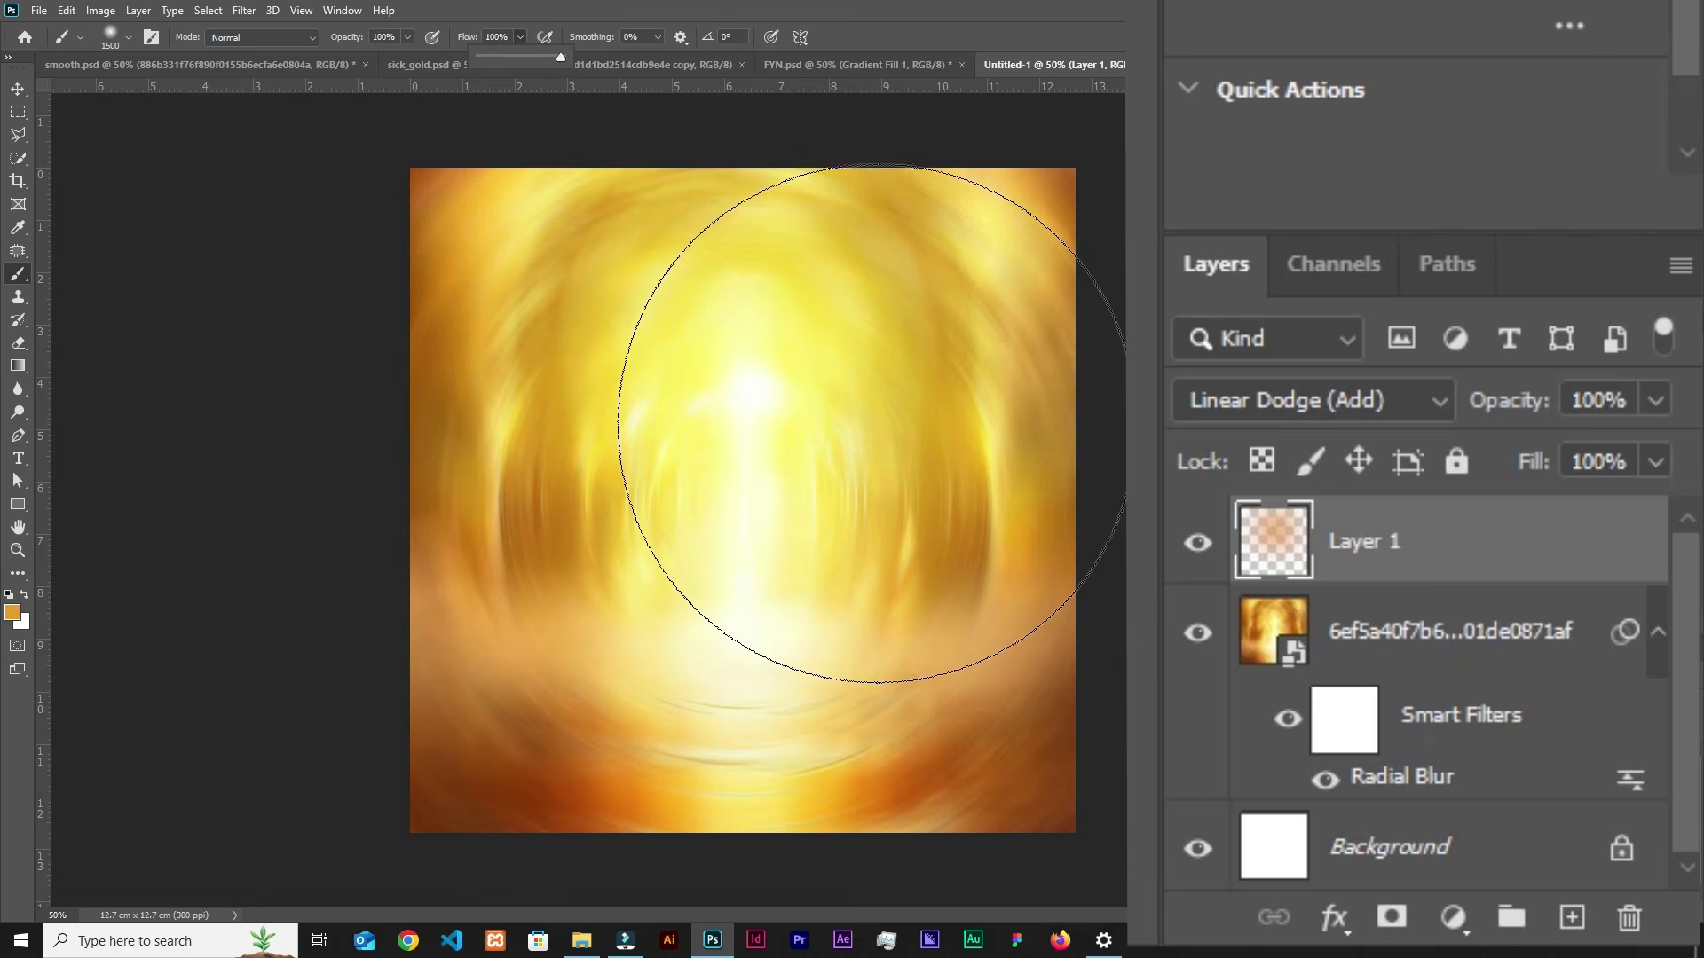
left_click(744, 417)
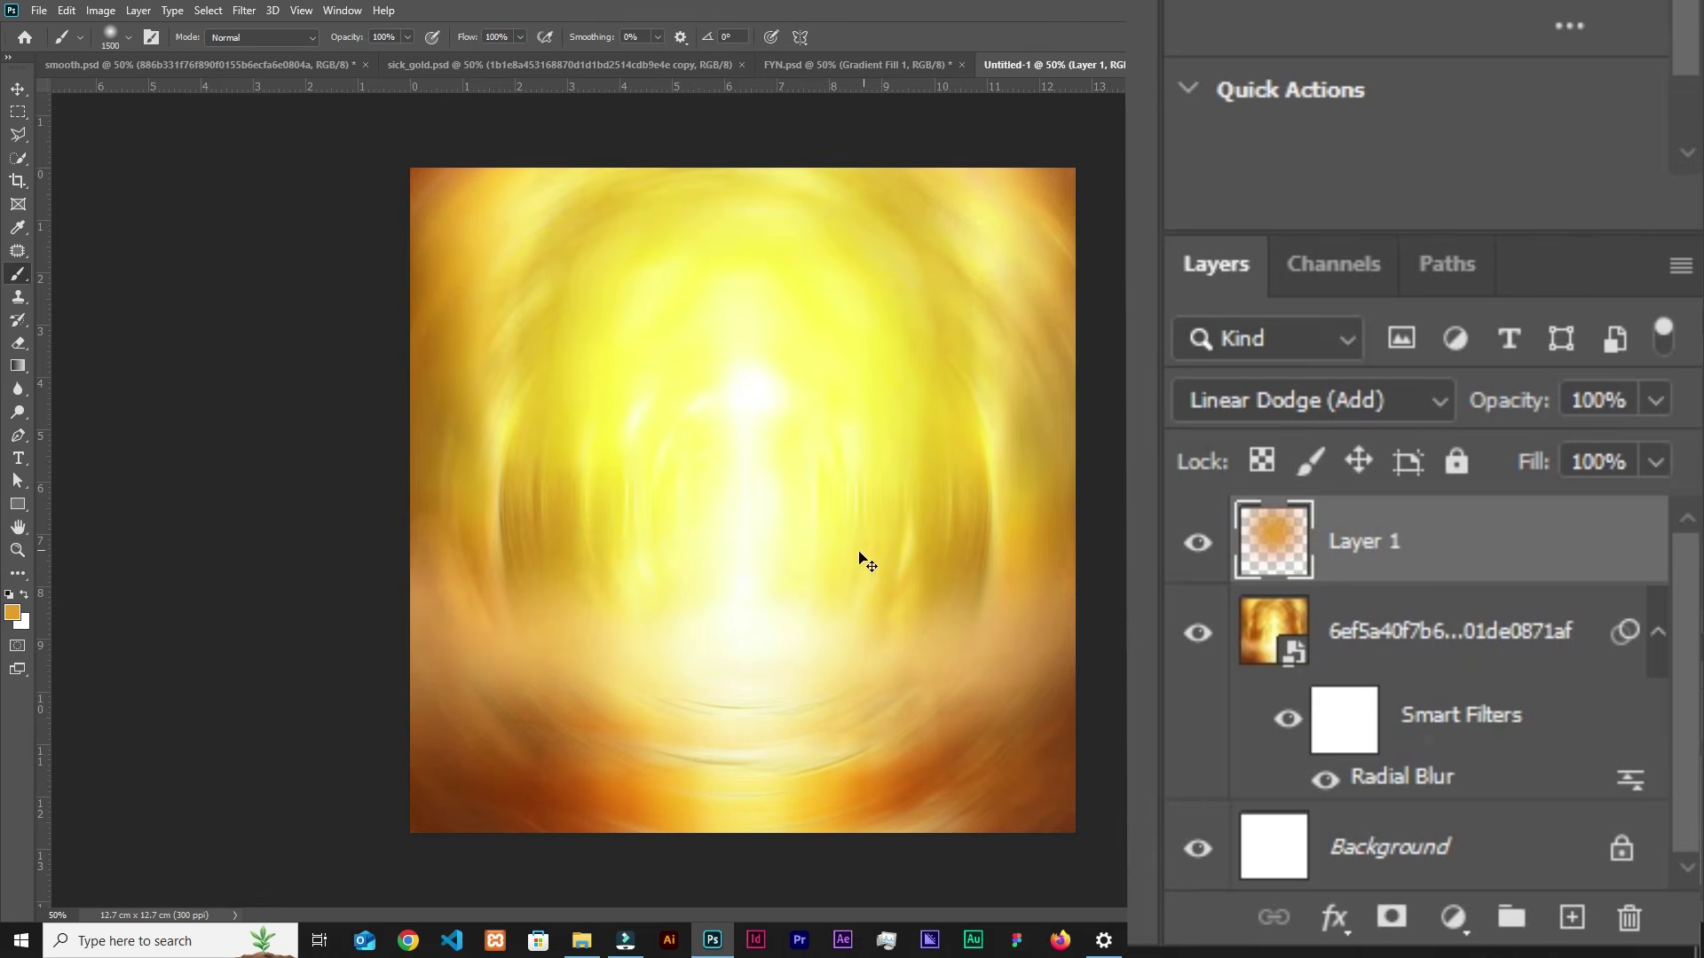
Step: Undo the golden glow strokes on the Linear Dodge layer
key("ctrl+z")
key("ctrl+z")
key("ctrl+z")
Step: Try a glow in a darker orange-brown sampled from the archway, and delete the Linear Dodge layer
left_click(921, 446, "alt")
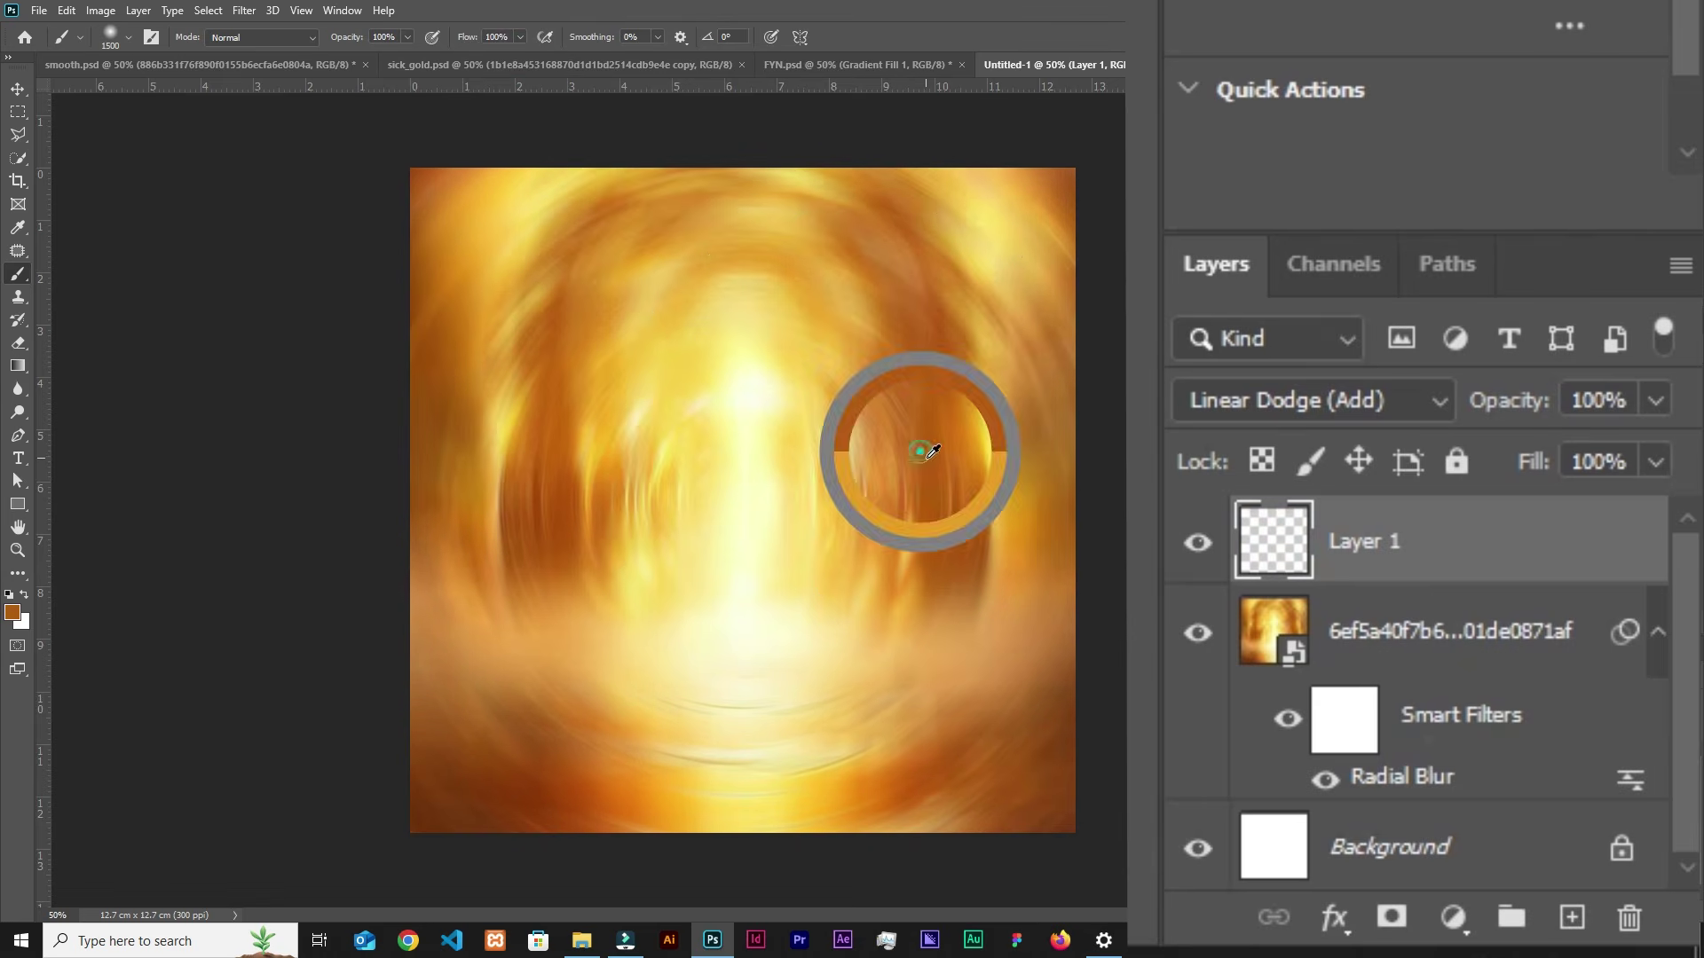
left_click_drag(788, 372, 722, 361)
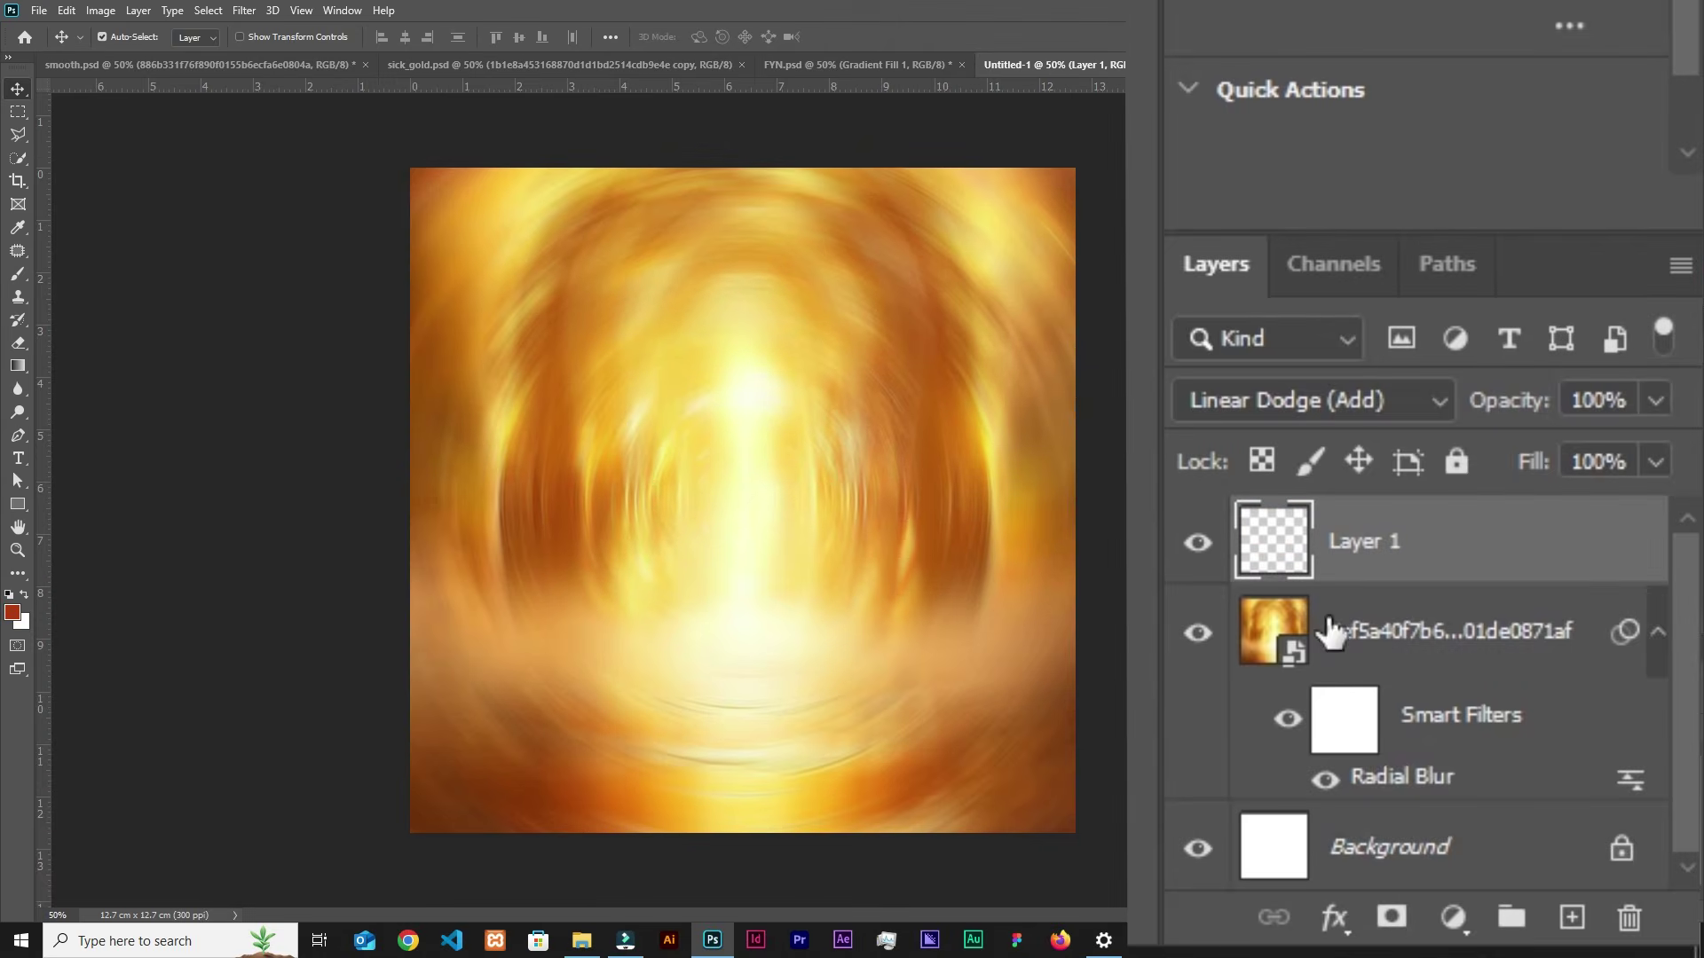
left_click_drag(1533, 544, 1629, 917)
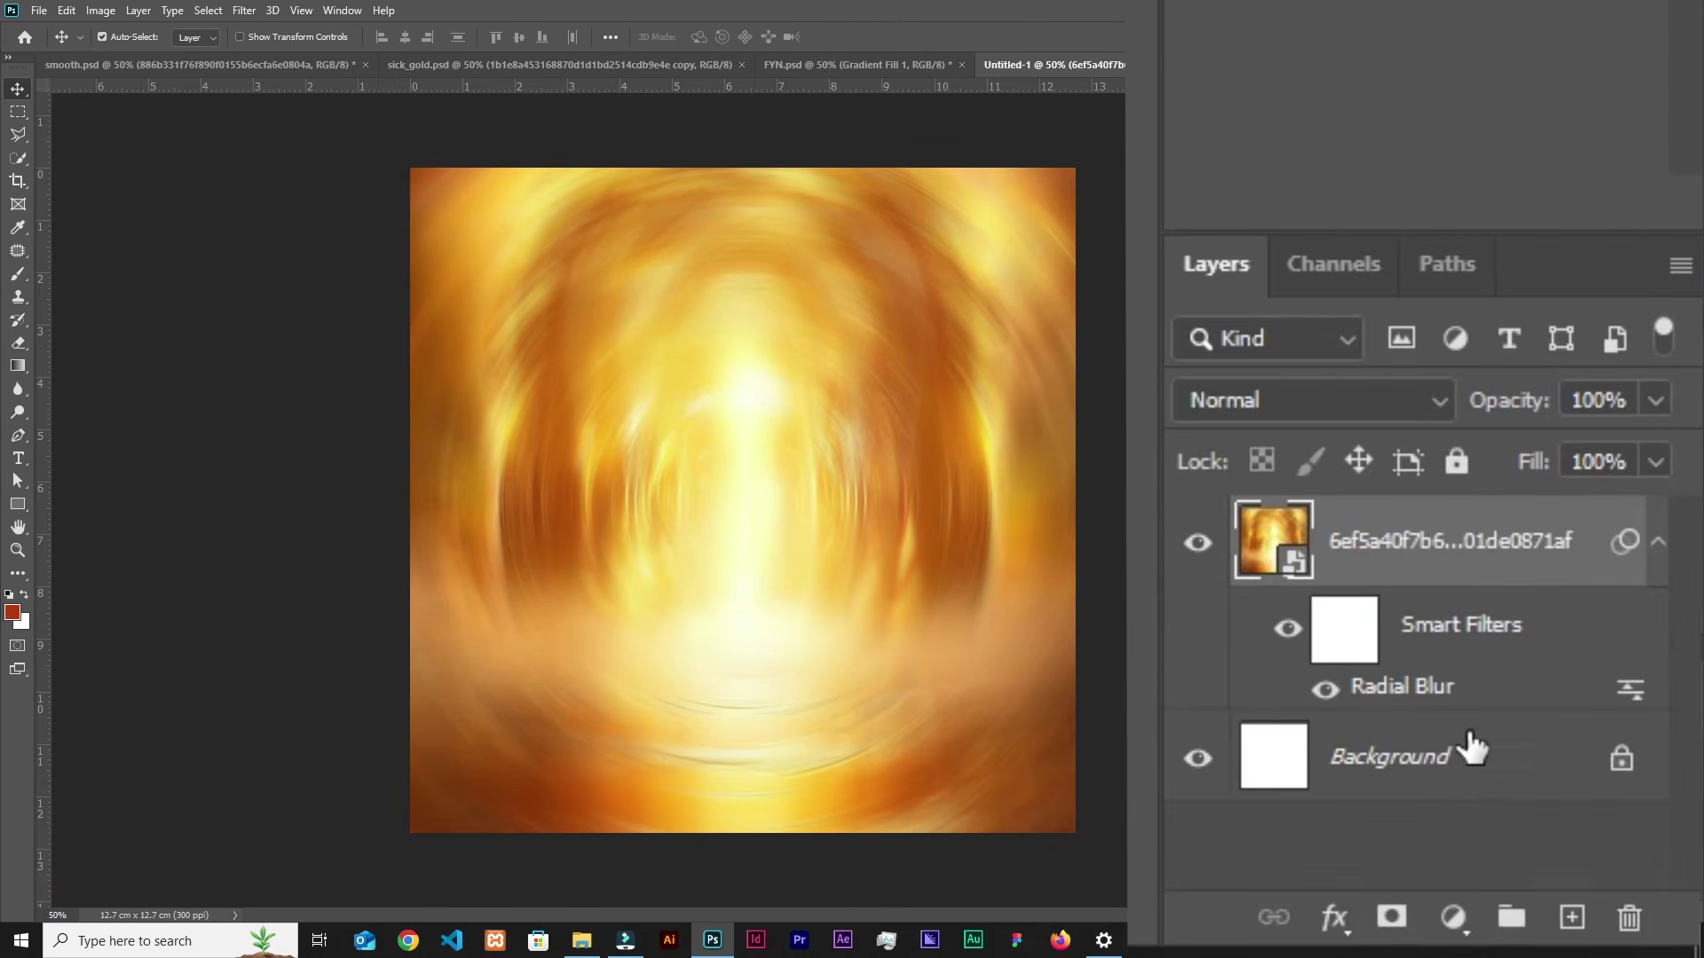
Step: Hide the blurred archway image and add a gradient fill layer directly above the Background
left_click(1509, 760)
left_click(1197, 543)
left_click(1484, 909)
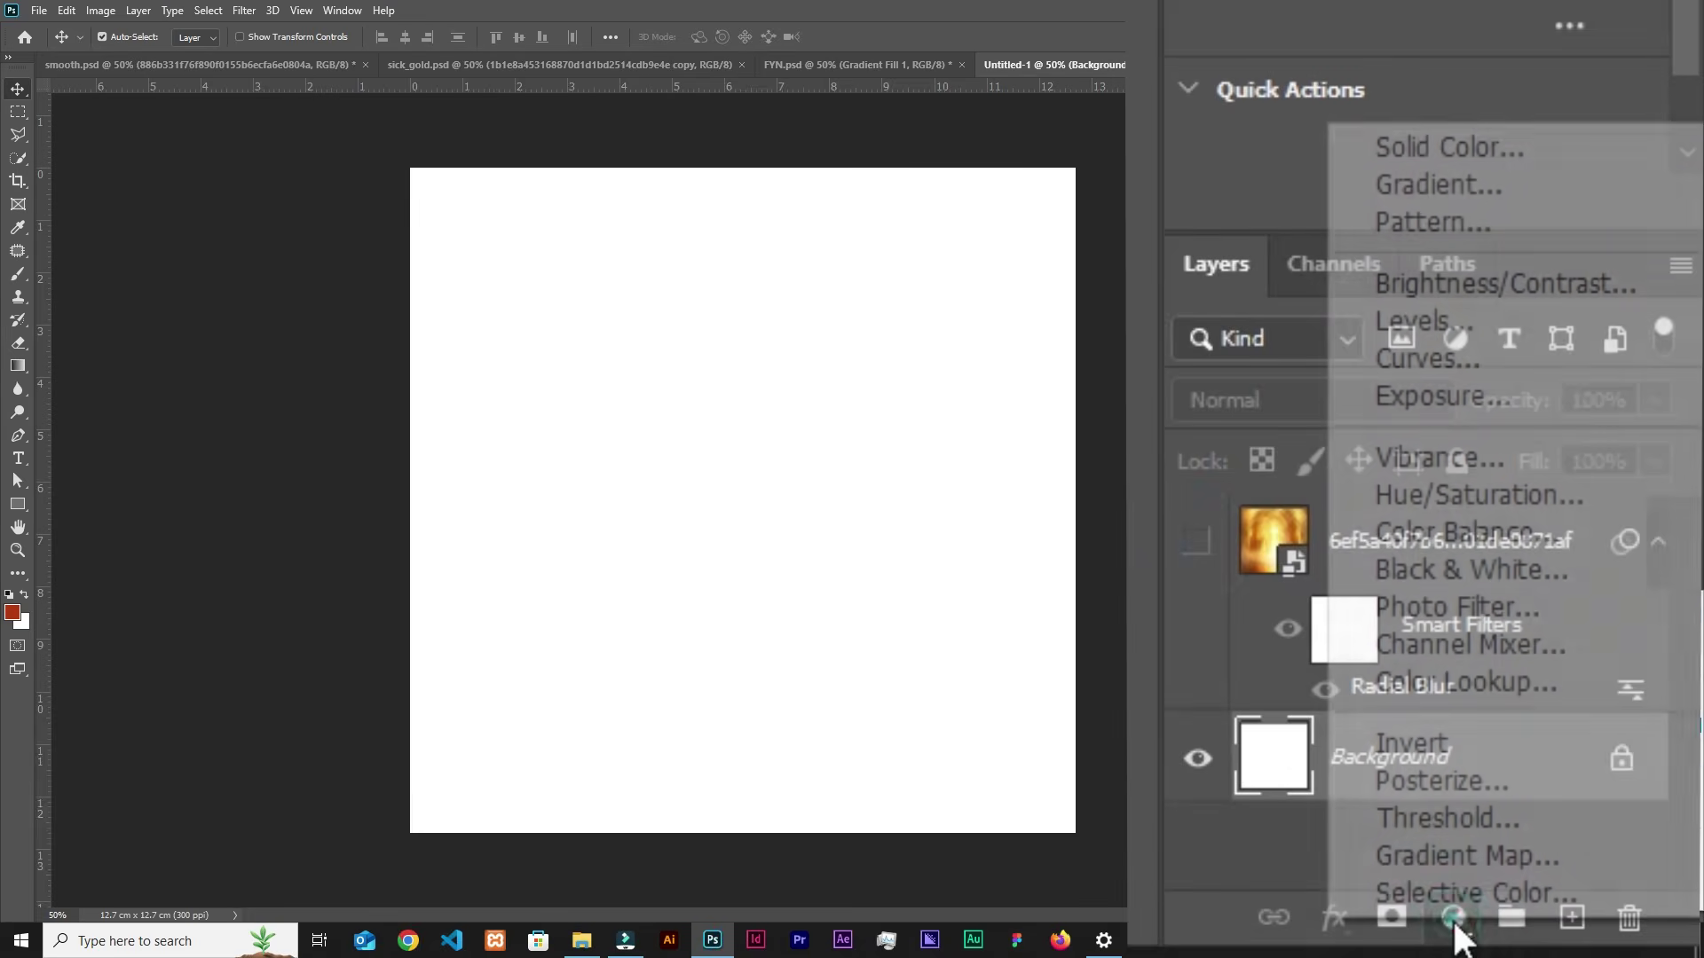
left_click(1431, 184)
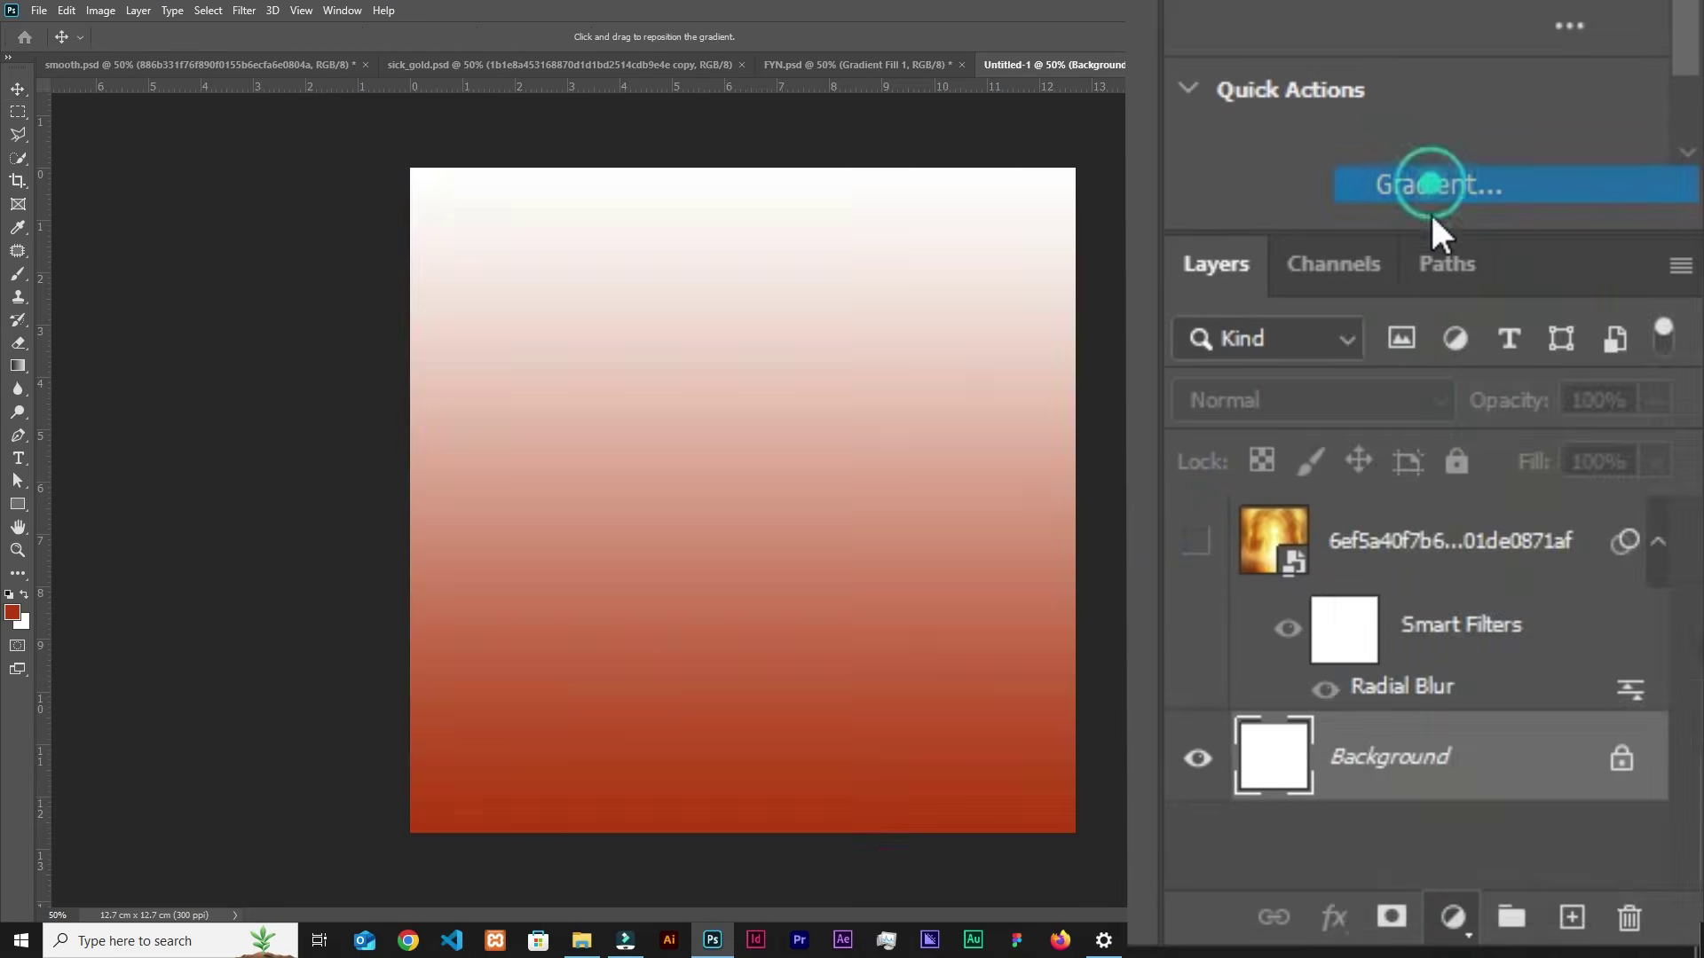
Step: Apply the first Basics preset to the gradient fill and set its starting colour stop to black
left_click(1238, 252)
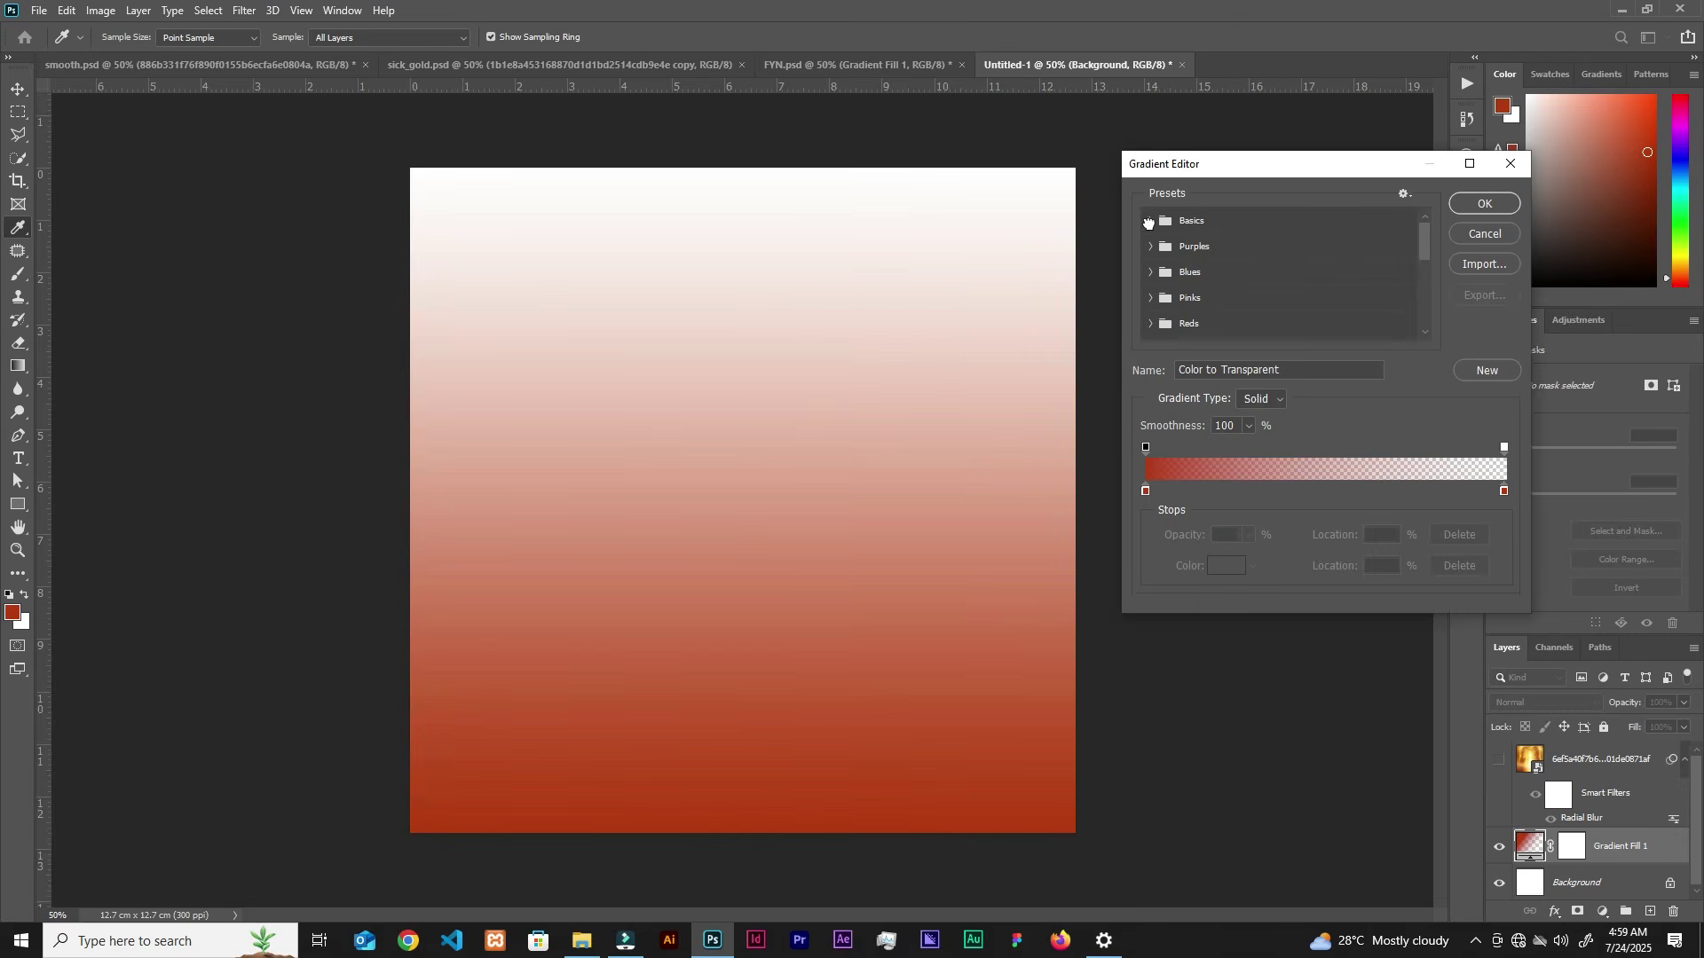
left_click(1151, 220)
left_click(1173, 249)
left_click(1145, 491)
left_click(1227, 565)
left_click_drag(1295, 395, 1278, 452)
left_click(1505, 219)
Step: Set the gradient's end colour stop to c45b00 and shift the gradient slightly upward on the canvas
left_click(1506, 492)
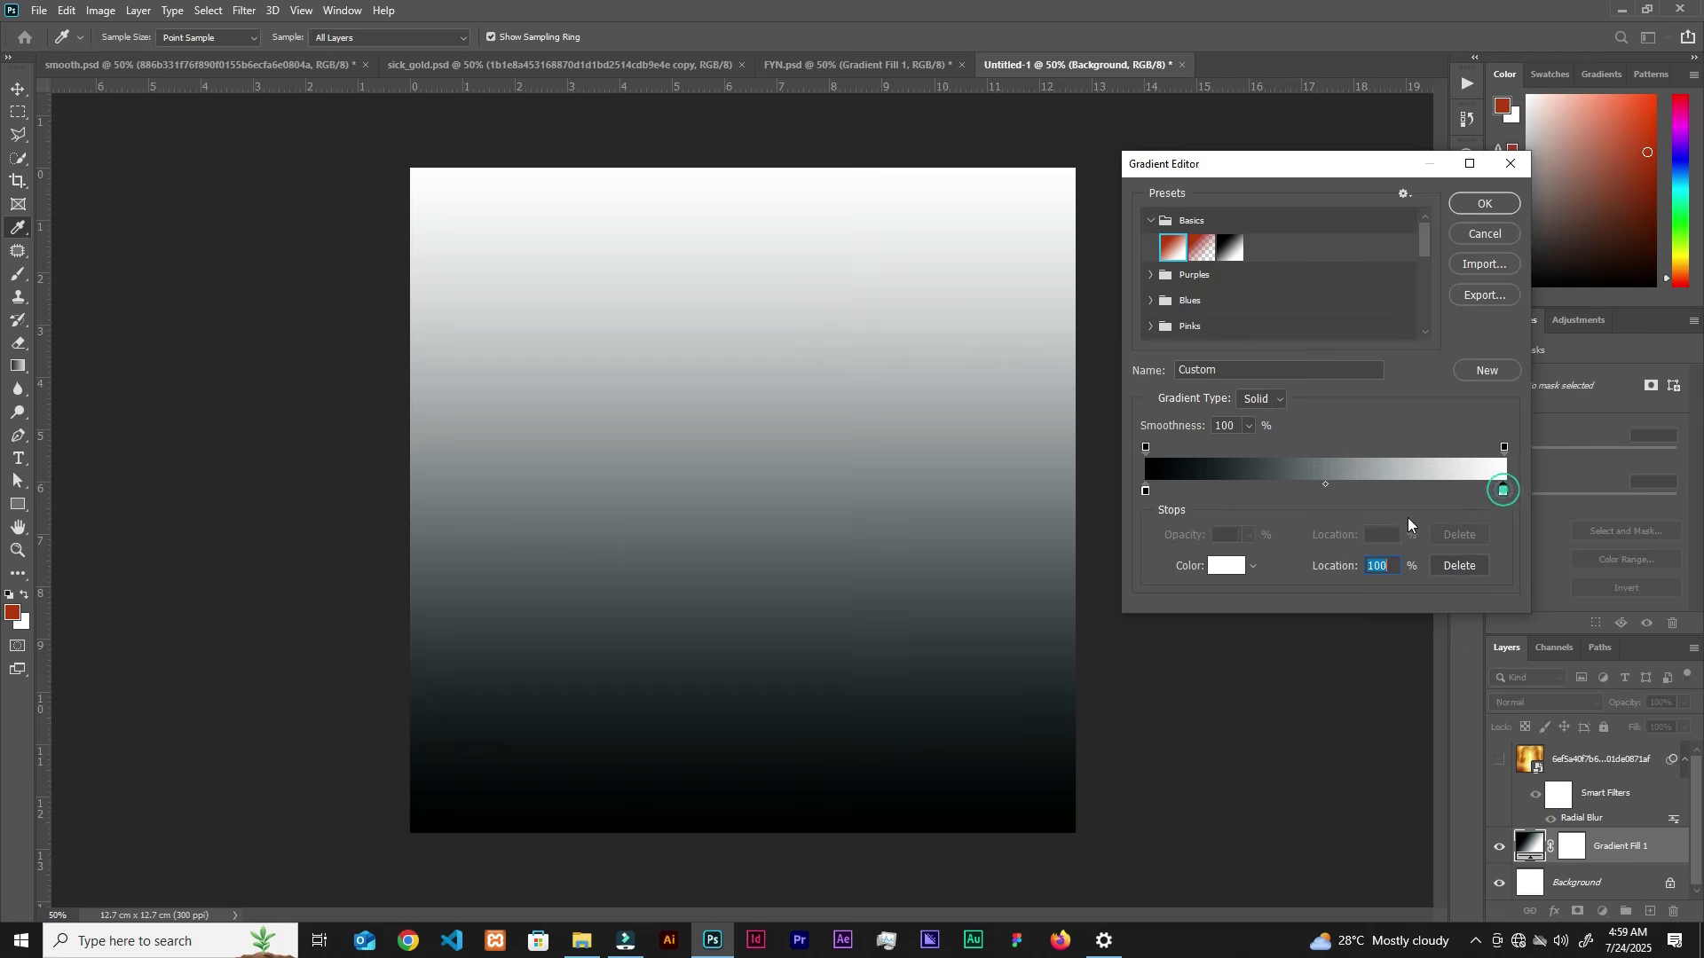
left_click(1227, 565)
type("c45b00")
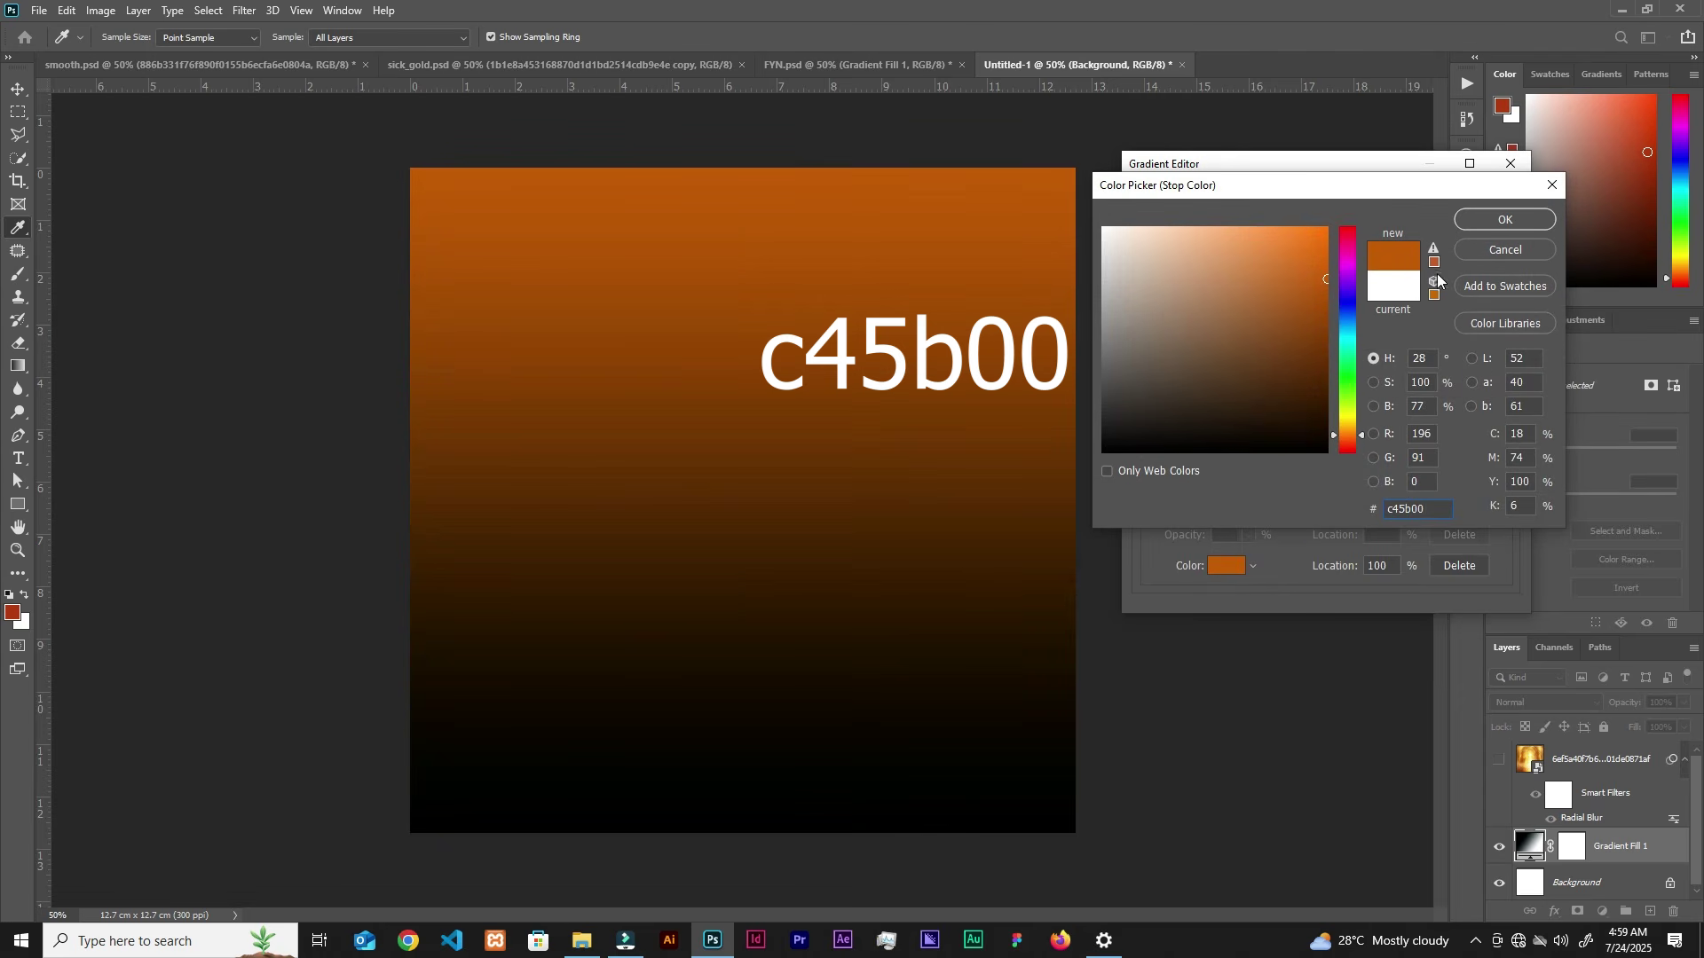
left_click(1506, 219)
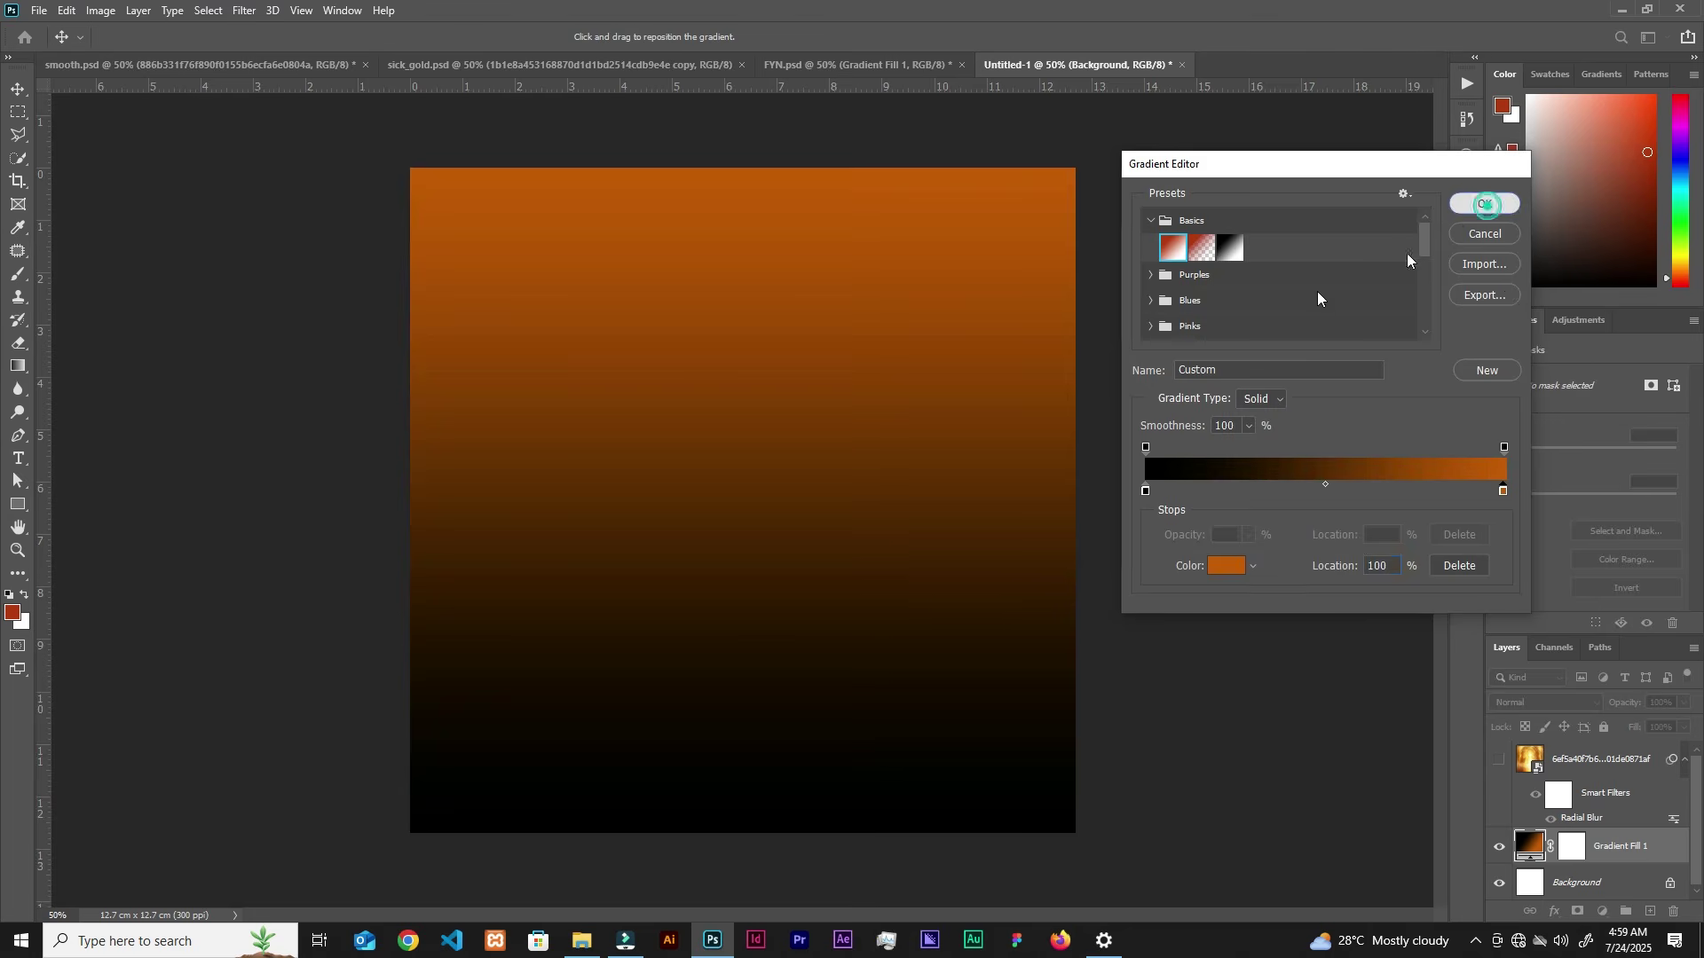
left_click(1485, 204)
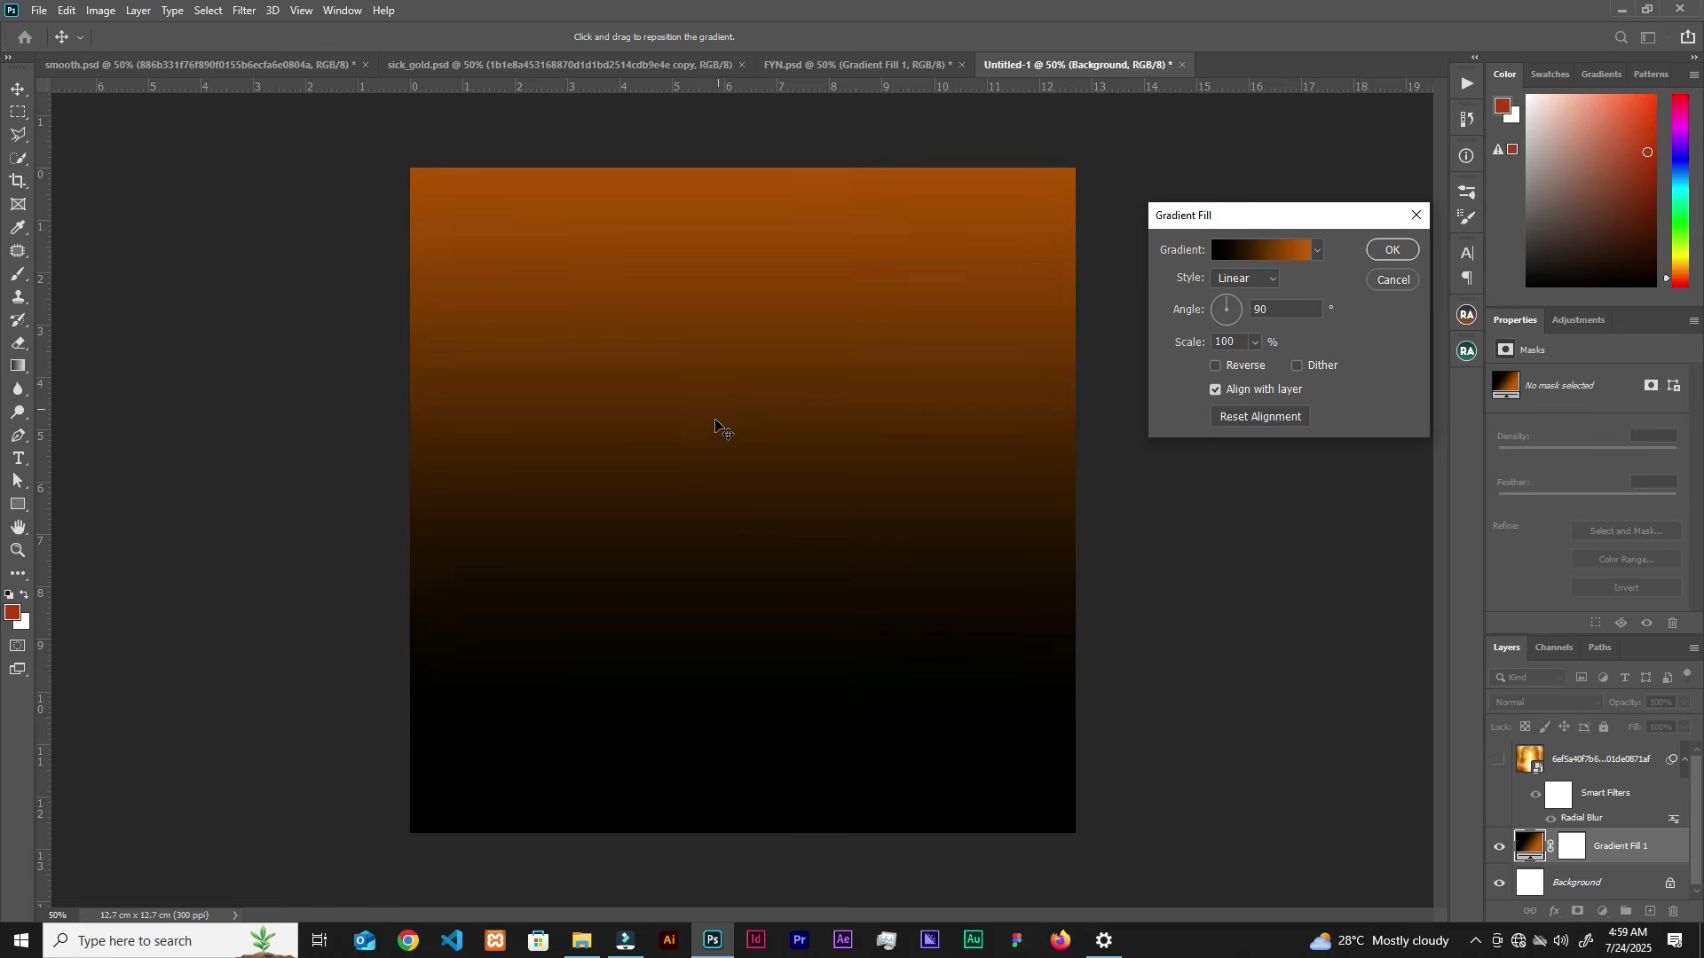
left_click_drag(715, 449, 719, 437)
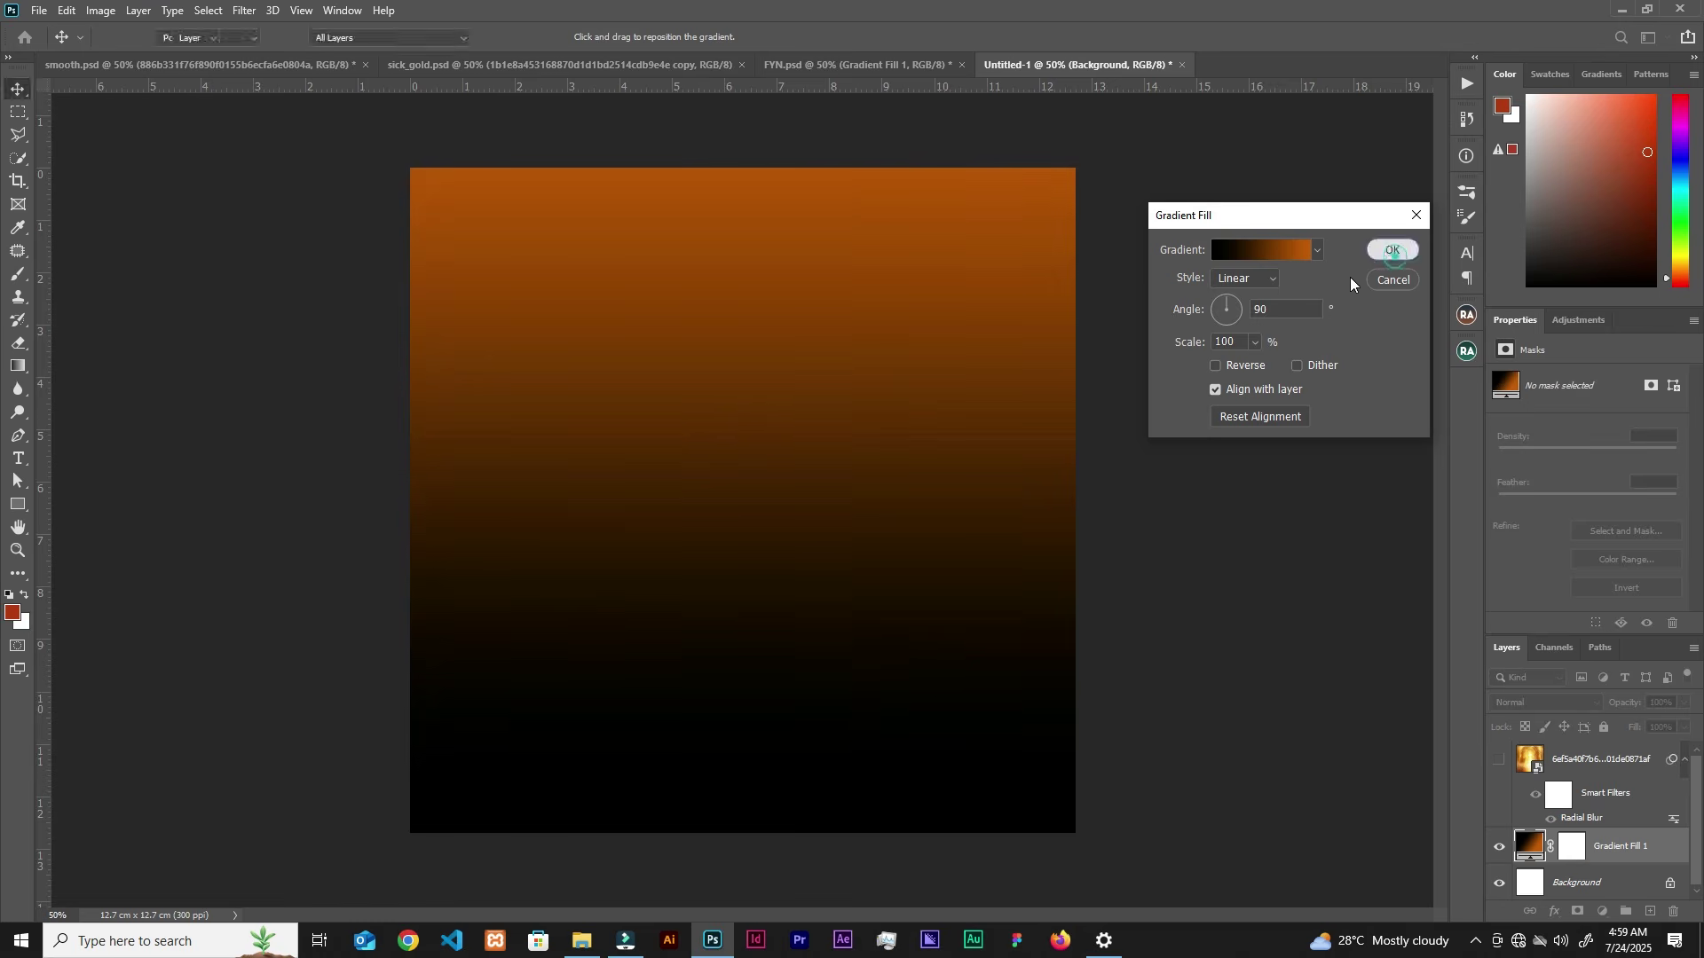
left_click(1391, 250)
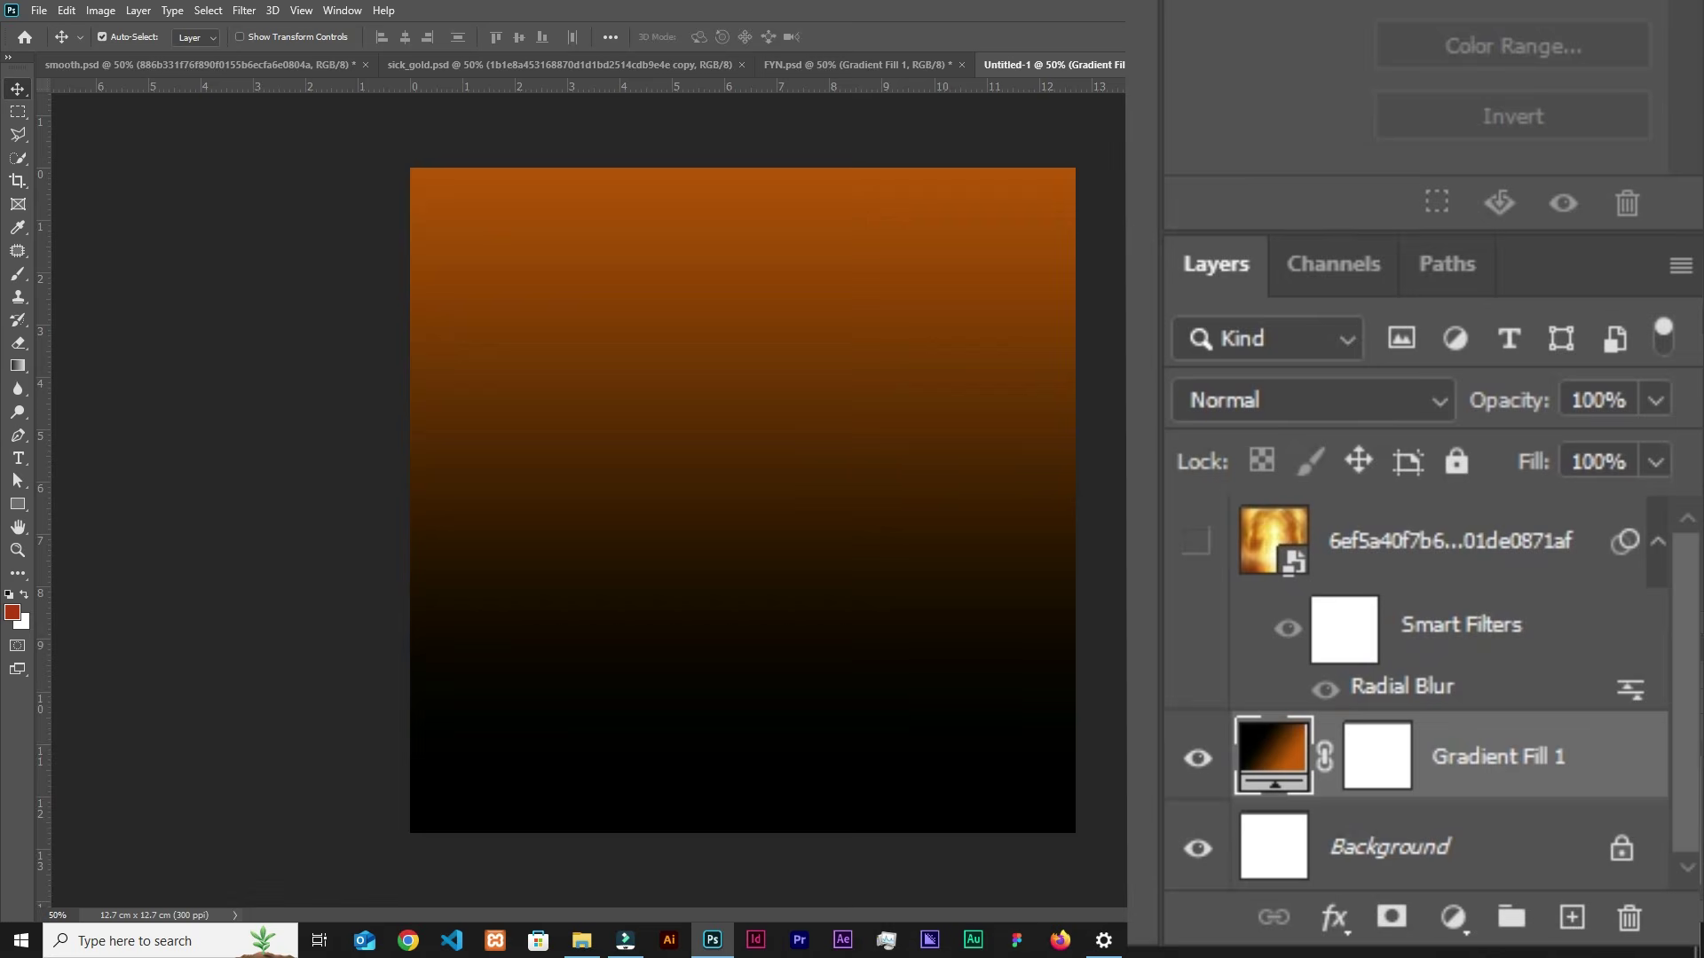
Step: Show the archway image again and set its blend mode to Screen, comparing it with Normal
left_click(1500, 760)
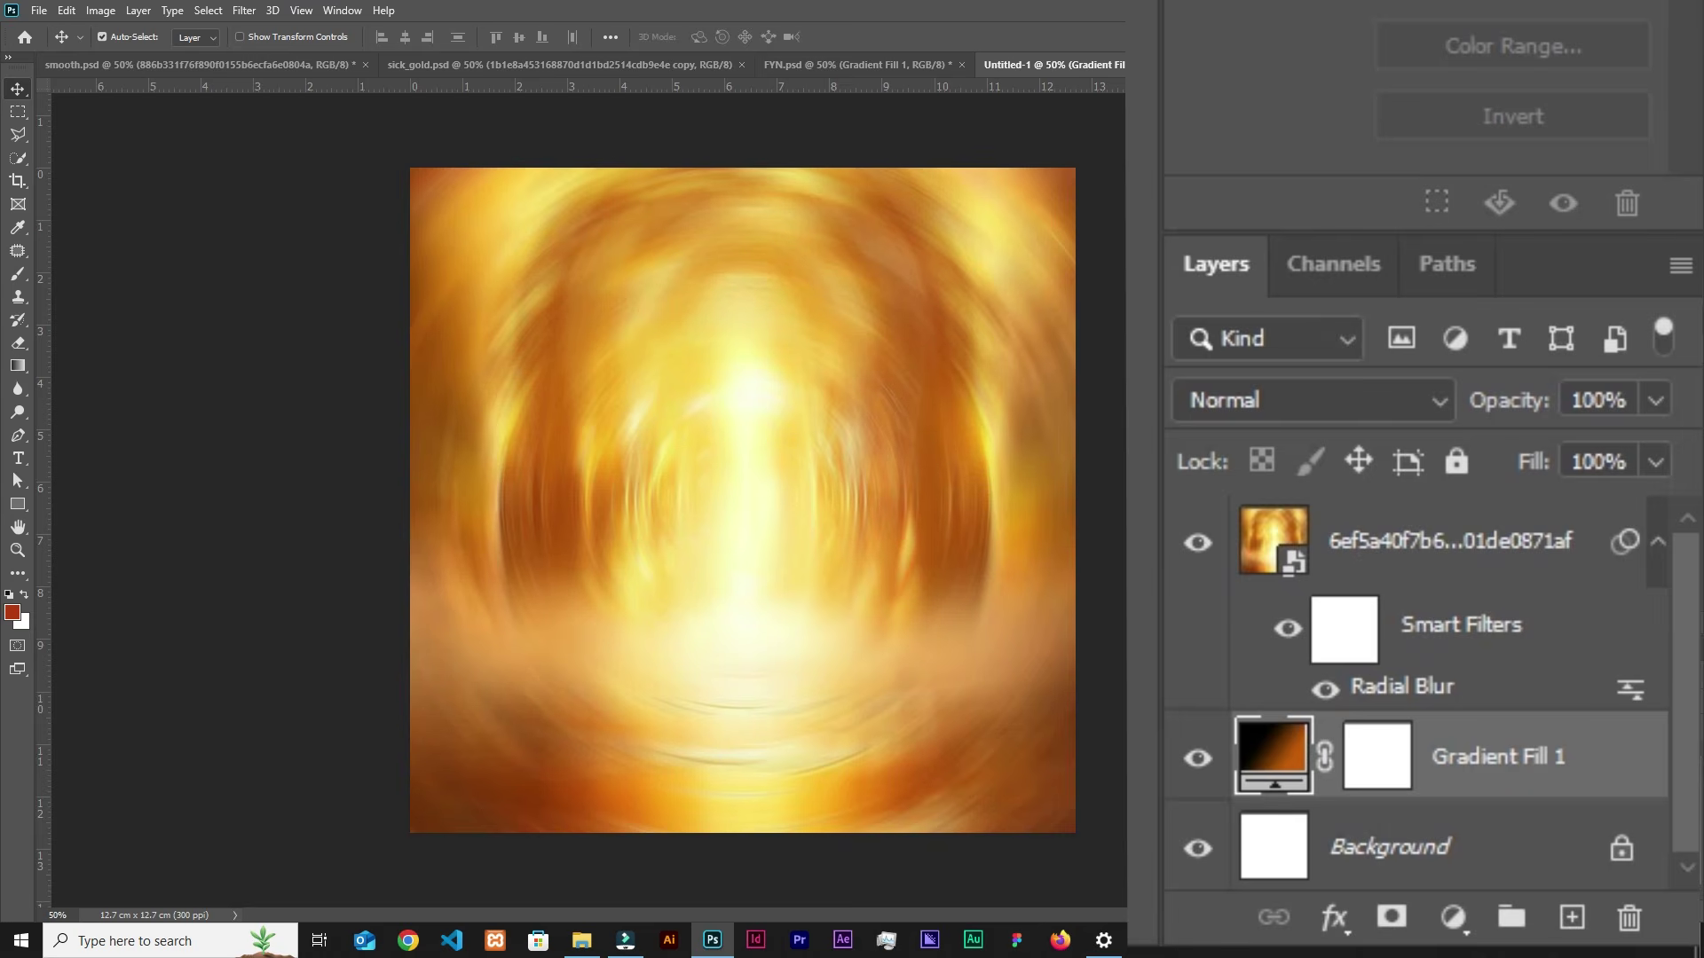
left_click(1307, 397)
left_click(1426, 559)
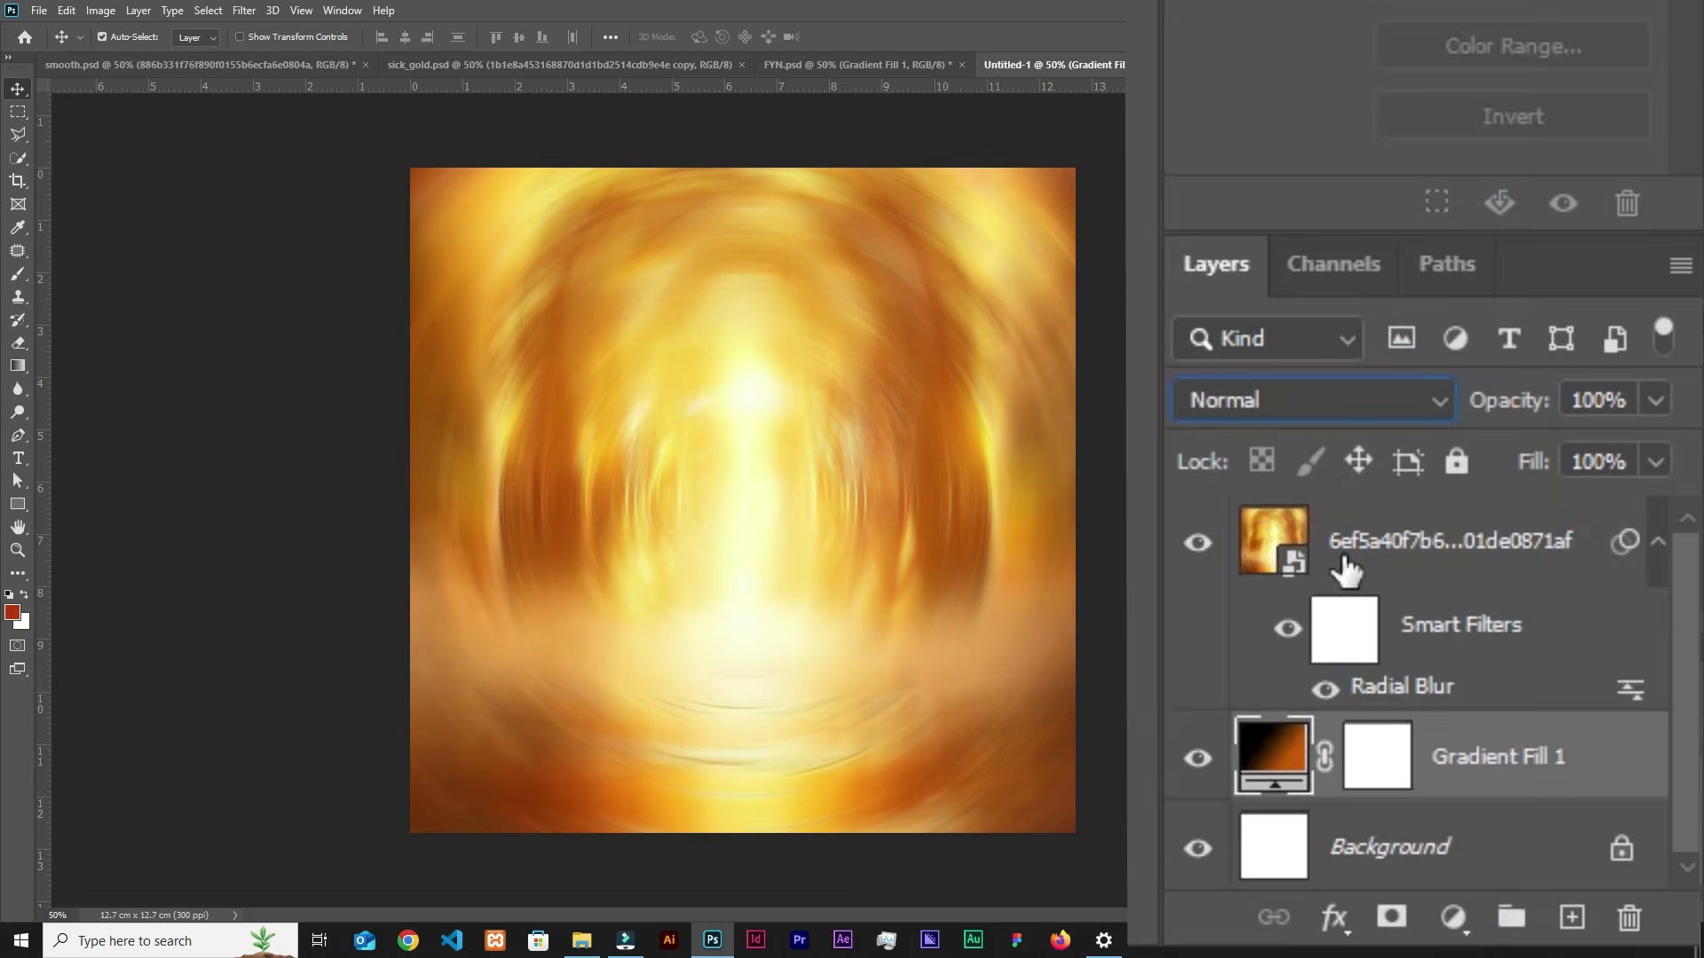
left_click(1375, 552)
left_click(1293, 397)
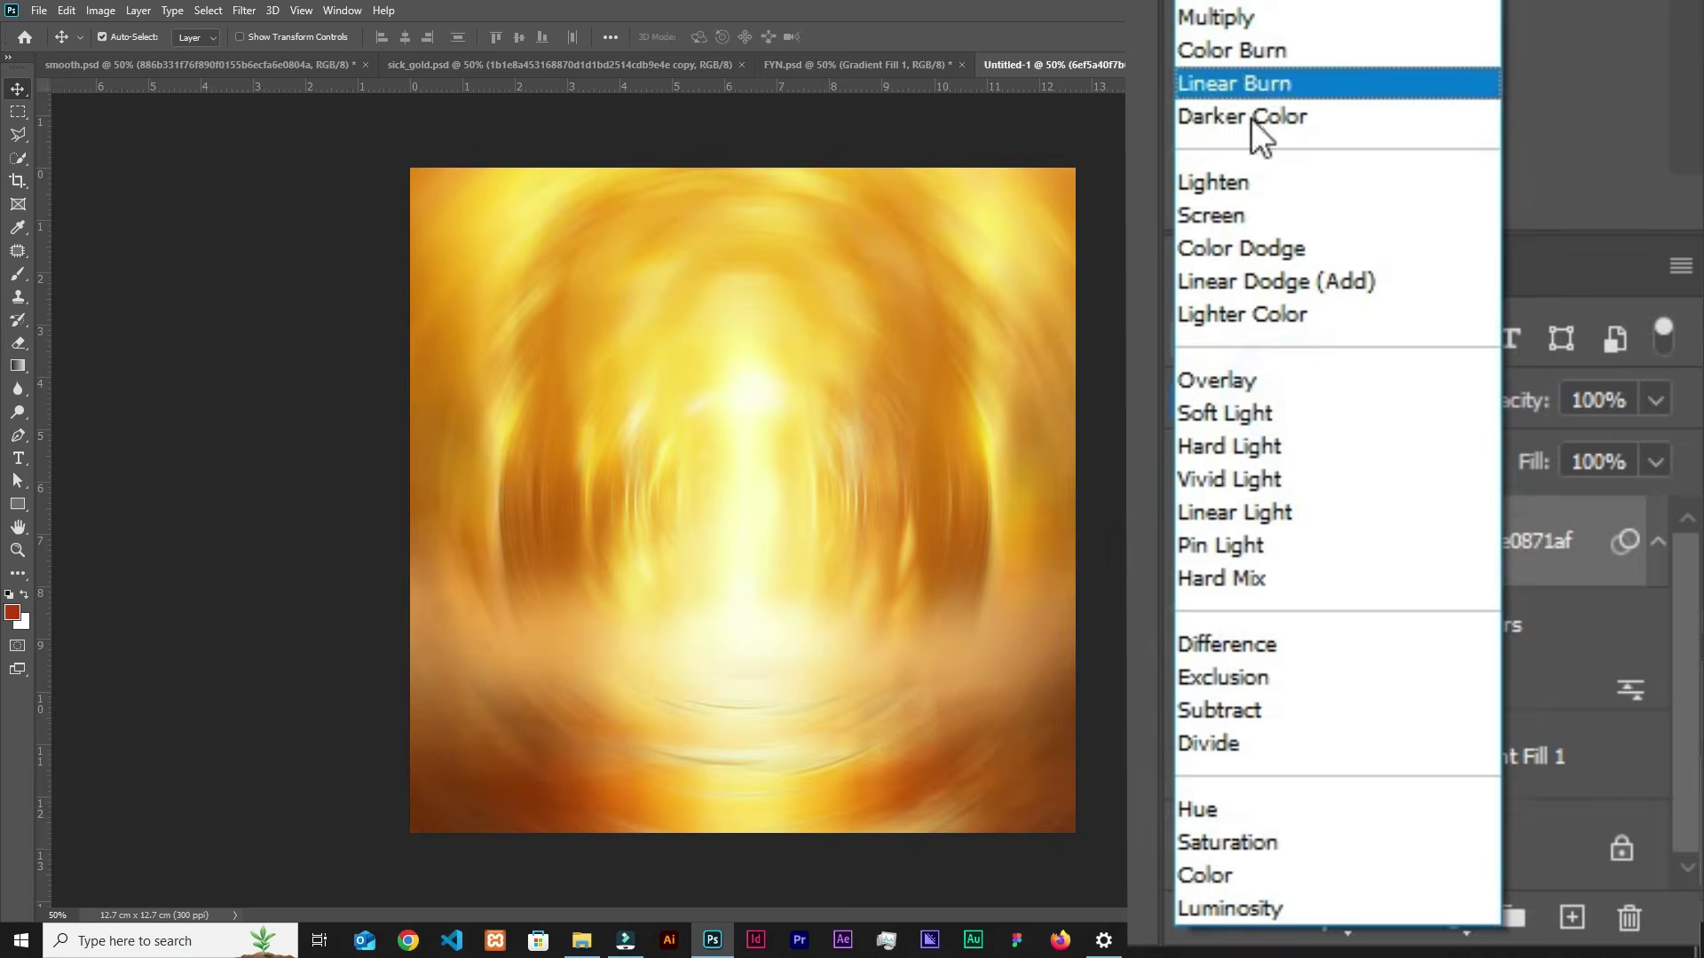
left_click(1238, 214)
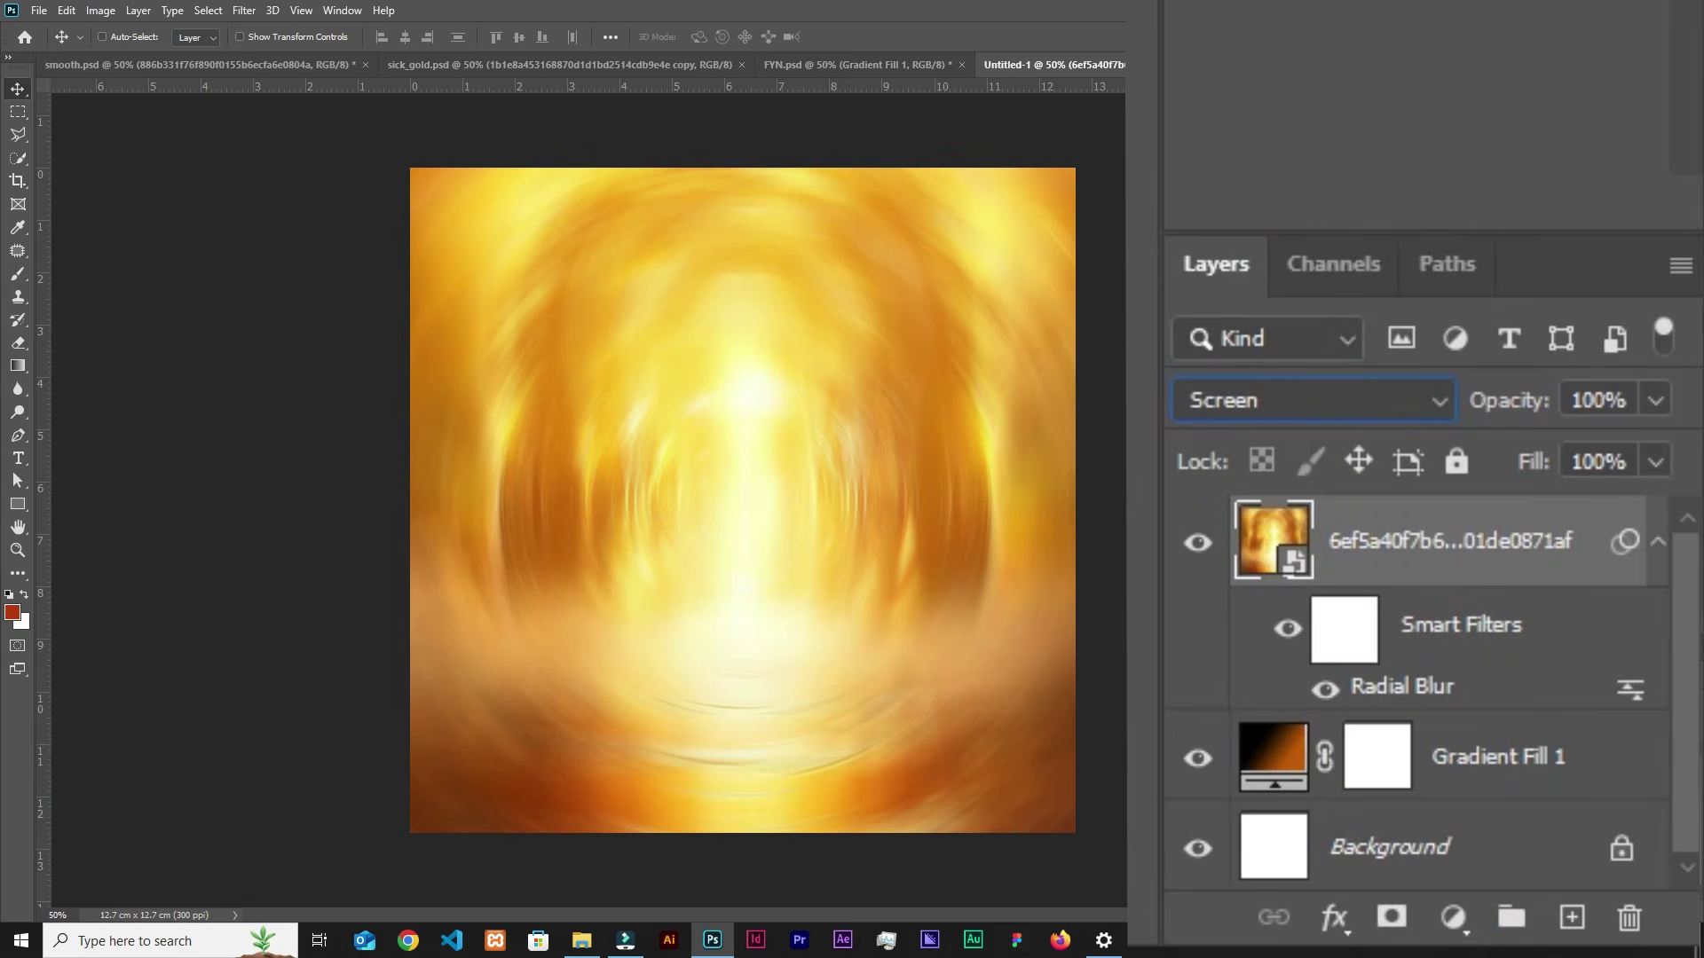
key("shift+alt+n")
key("shift+alt+s")
Step: Try magenta hues such as c4006a for the gradient fill's end colour, and return it to c45b00
double_click(1270, 774)
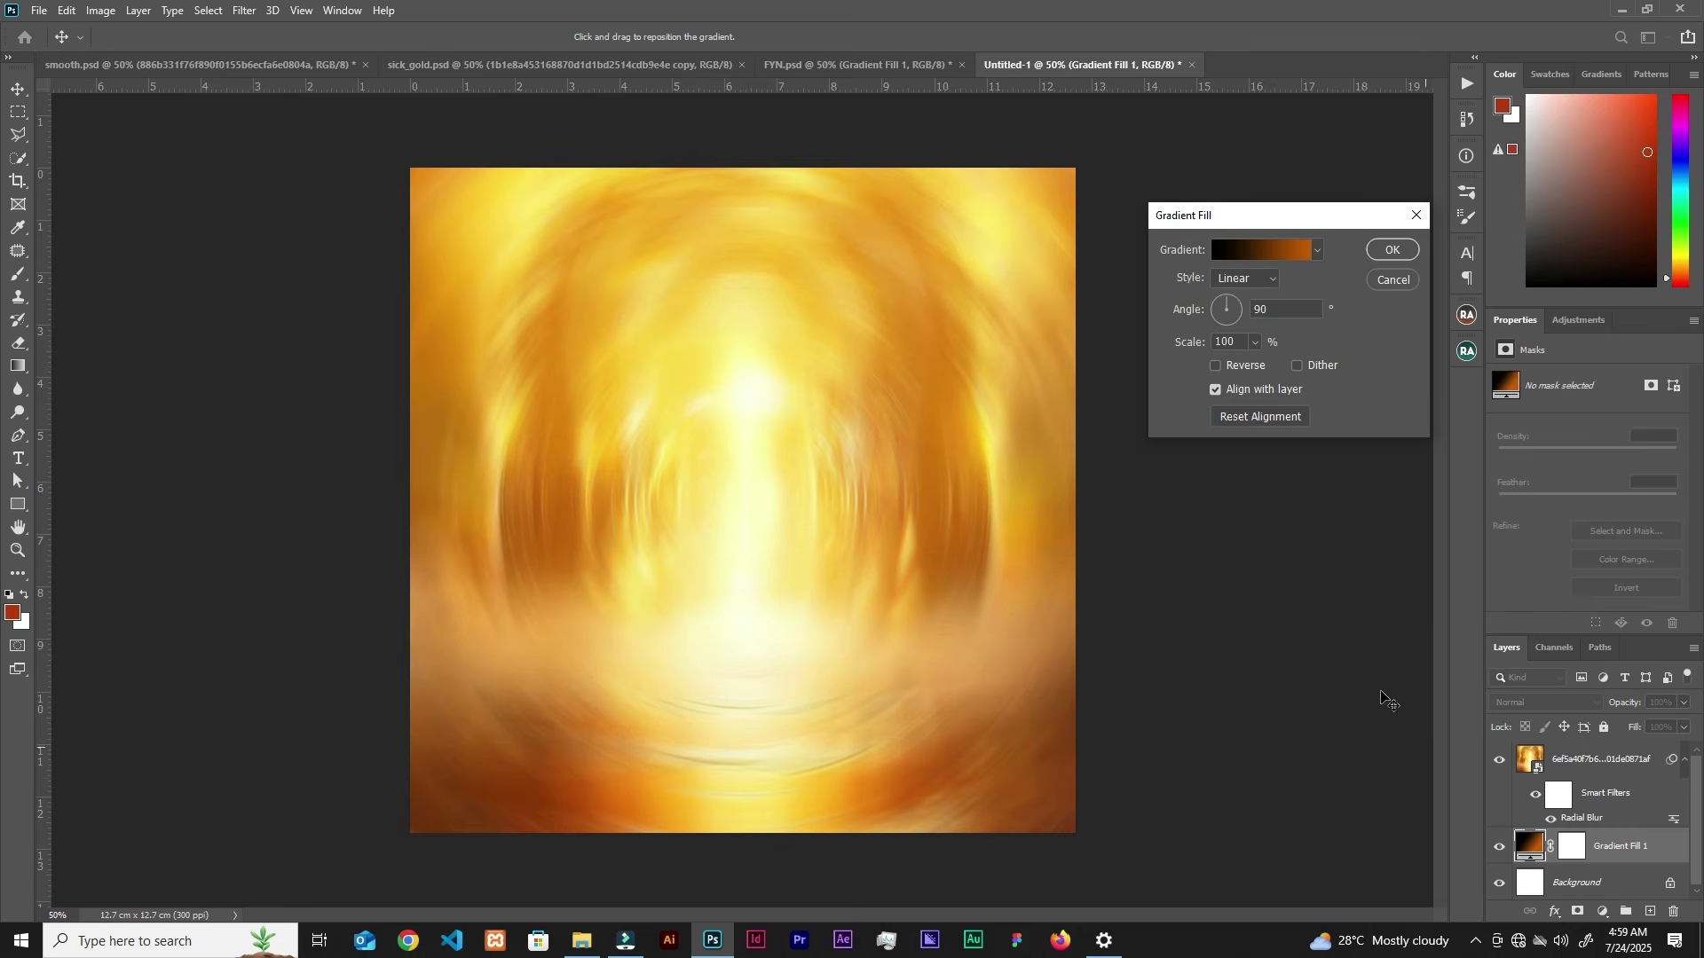
left_click(1266, 253)
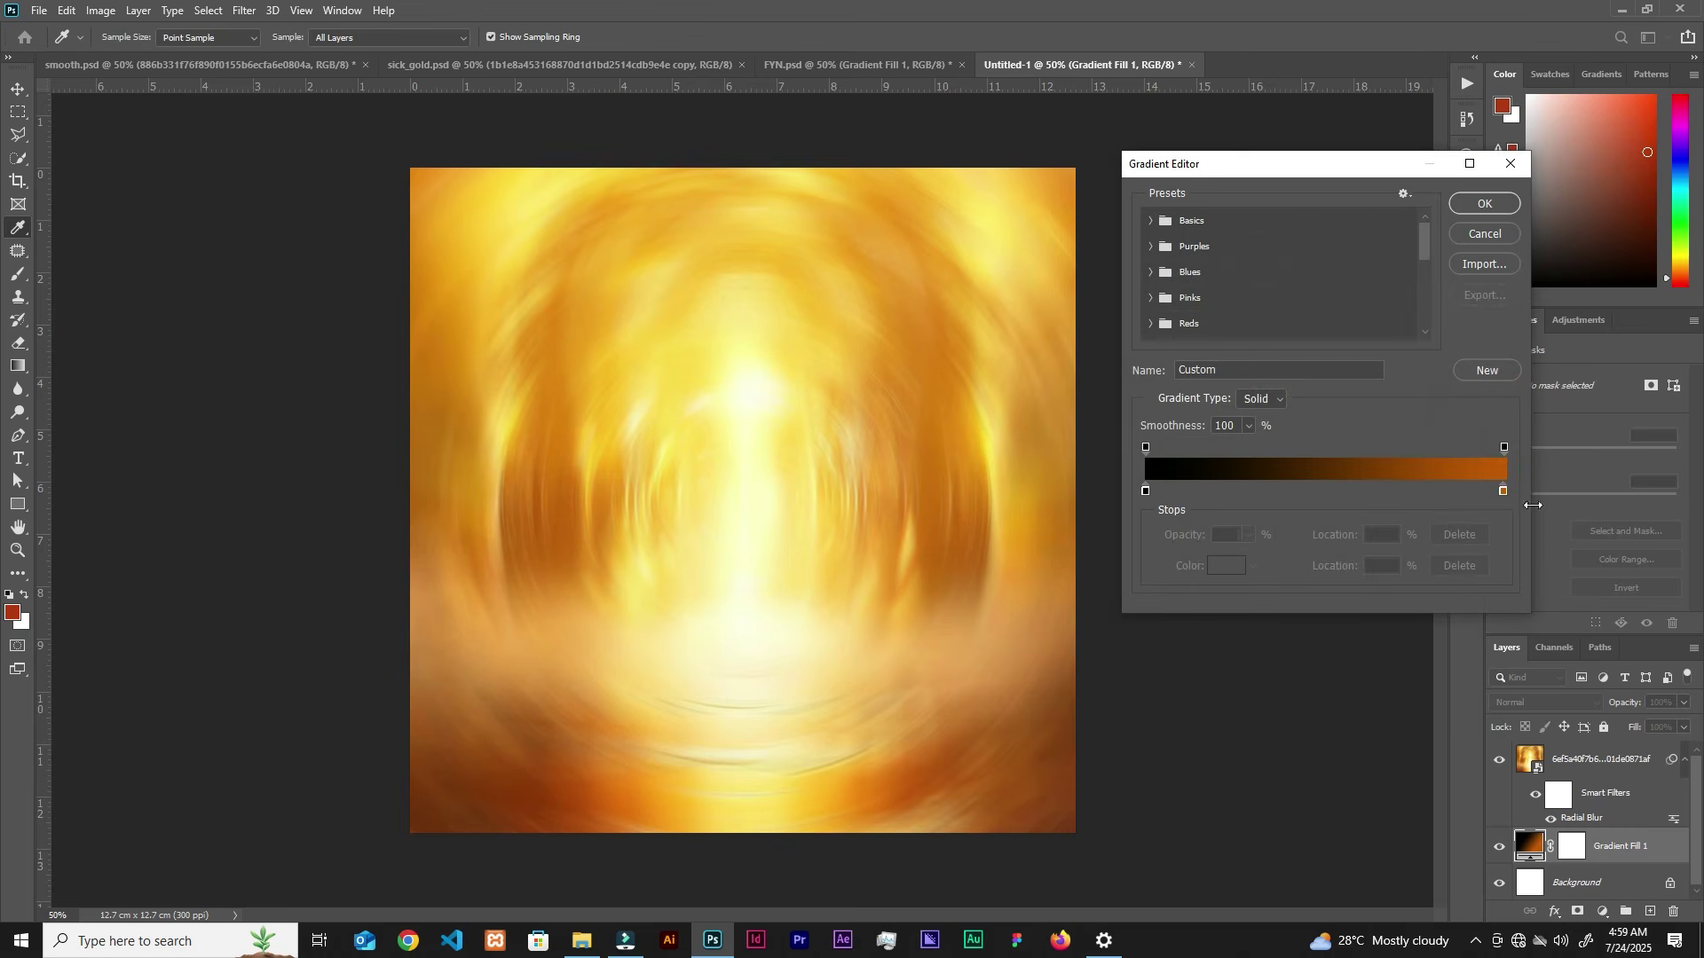
left_click(1504, 491)
left_click(1230, 566)
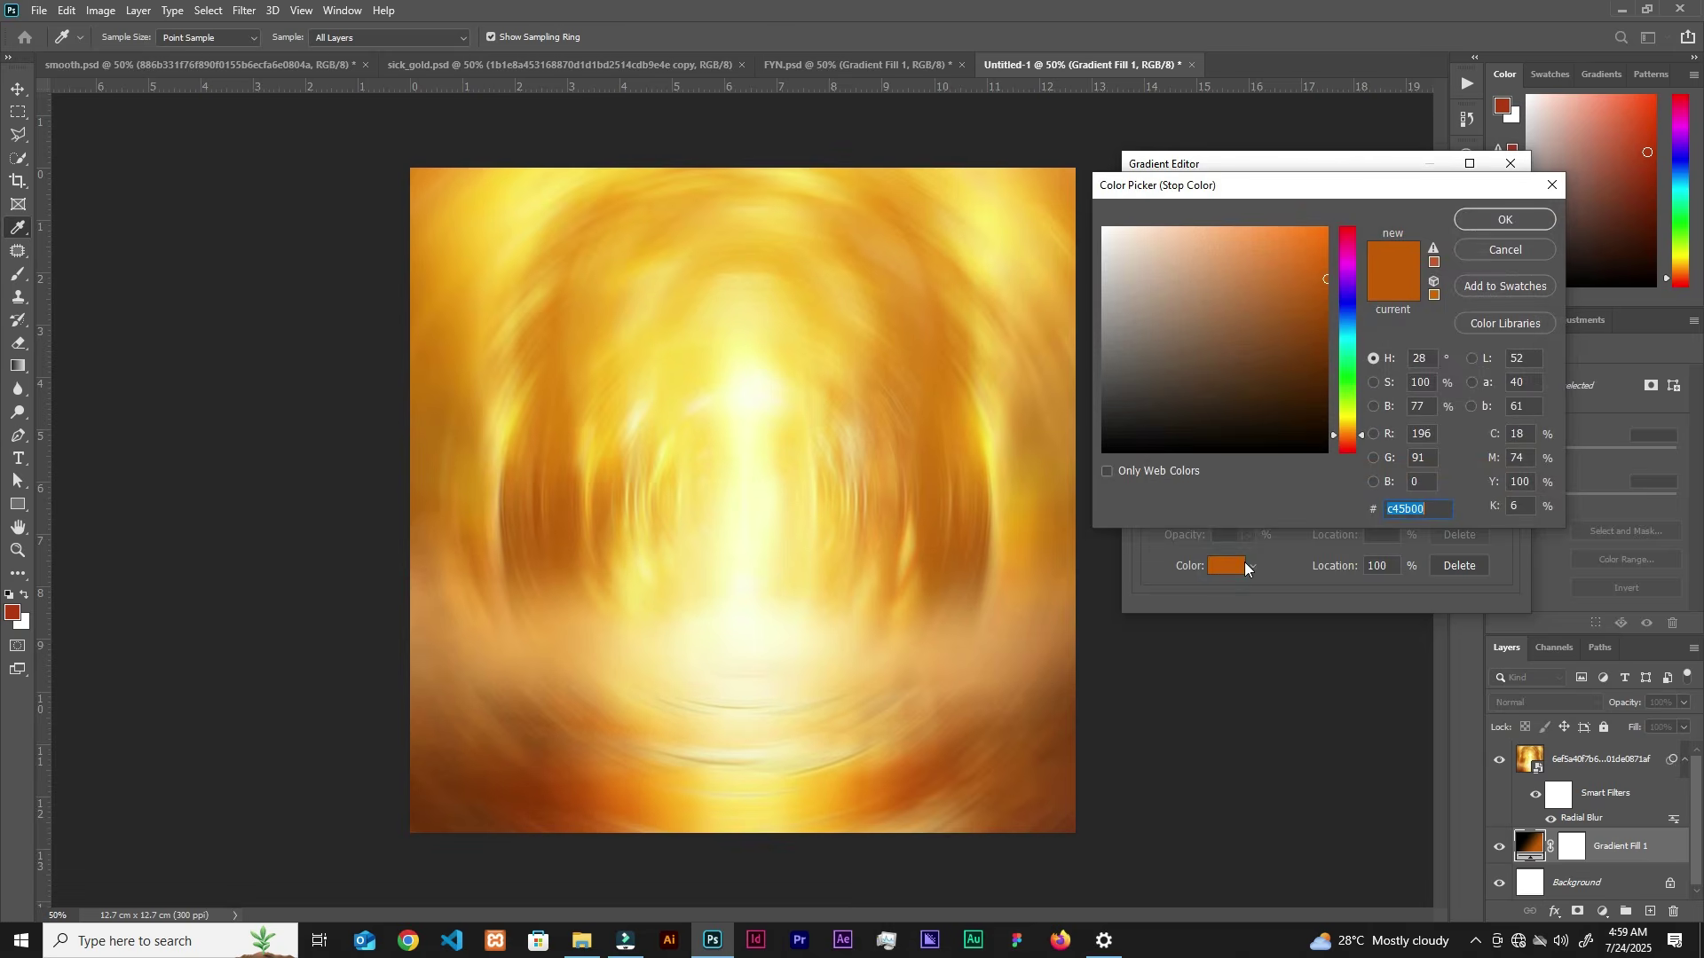
left_click_drag(1333, 307, 1342, 270)
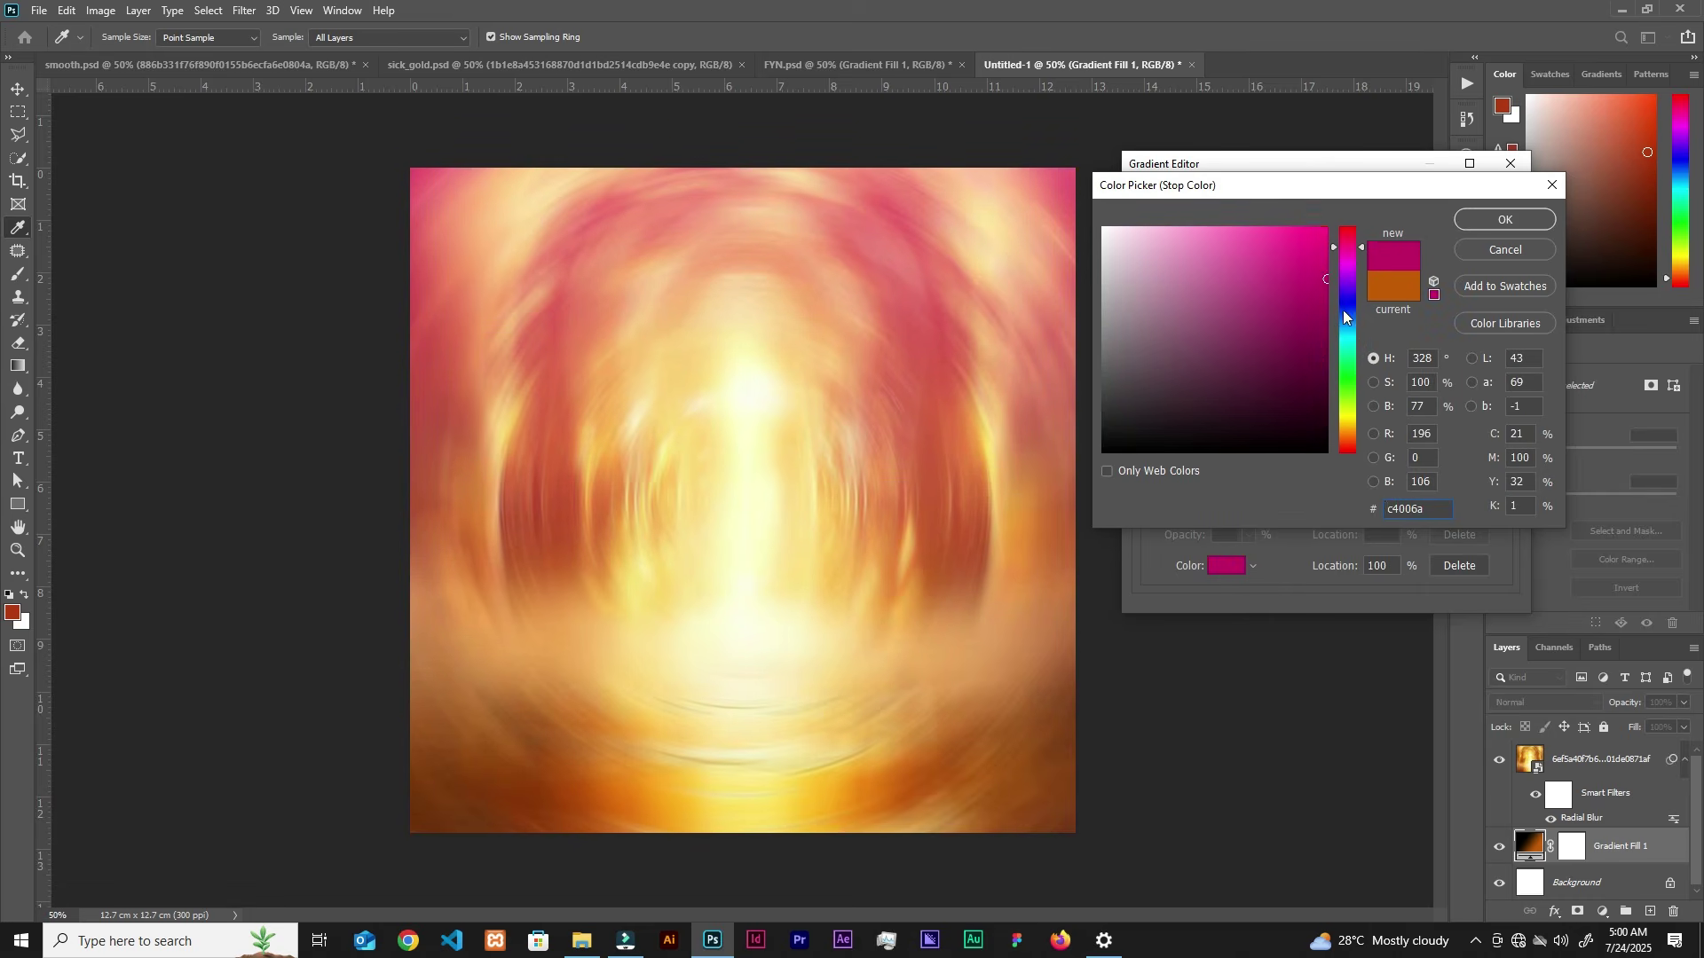
left_click(1400, 289)
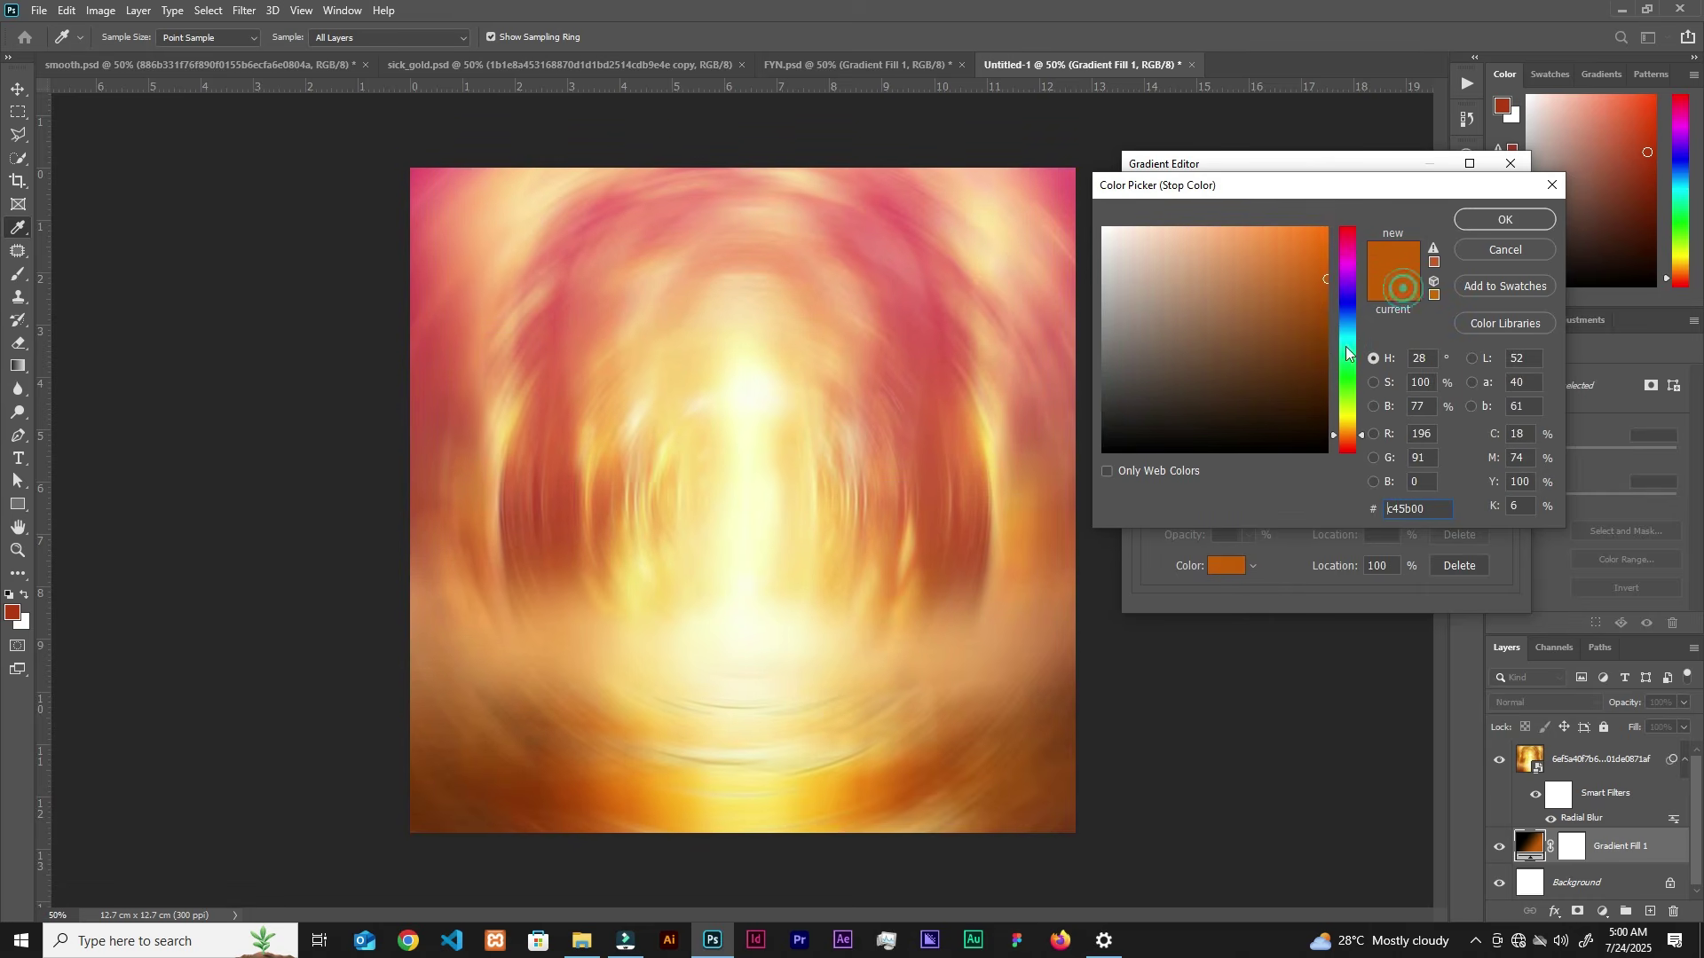
Step: Try a dark brown such as 3a1b00 as the gradient's end colour, and restore c45b00
left_click_drag(1315, 311, 1317, 369)
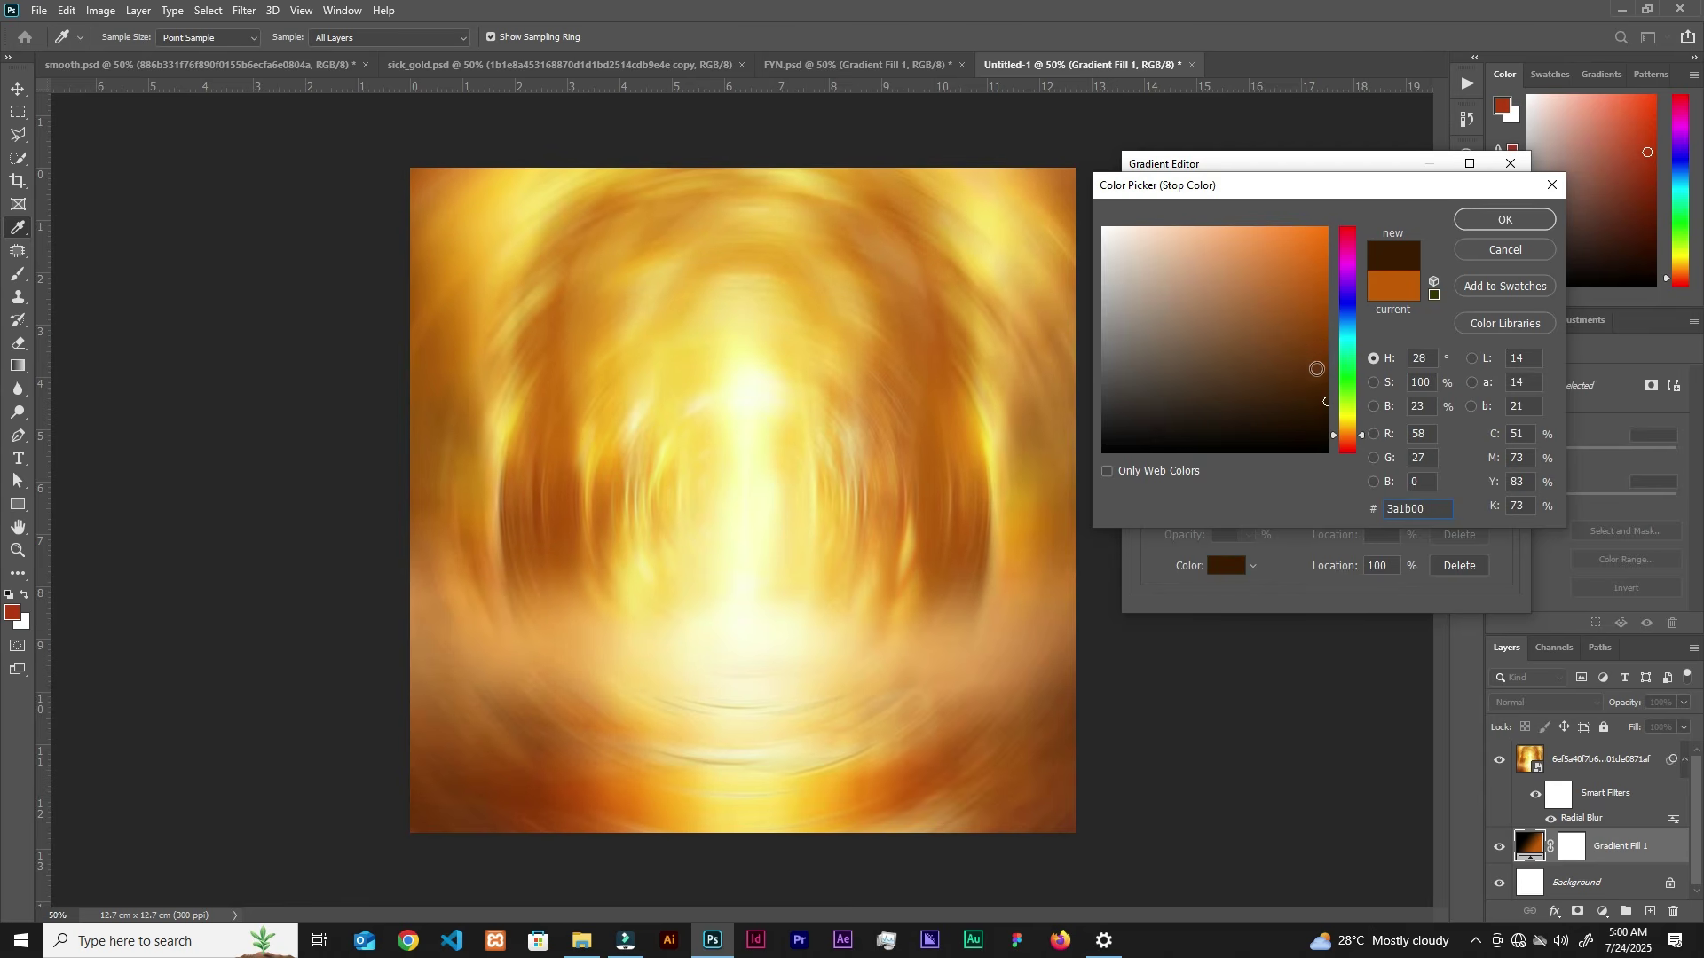
left_click(1402, 293)
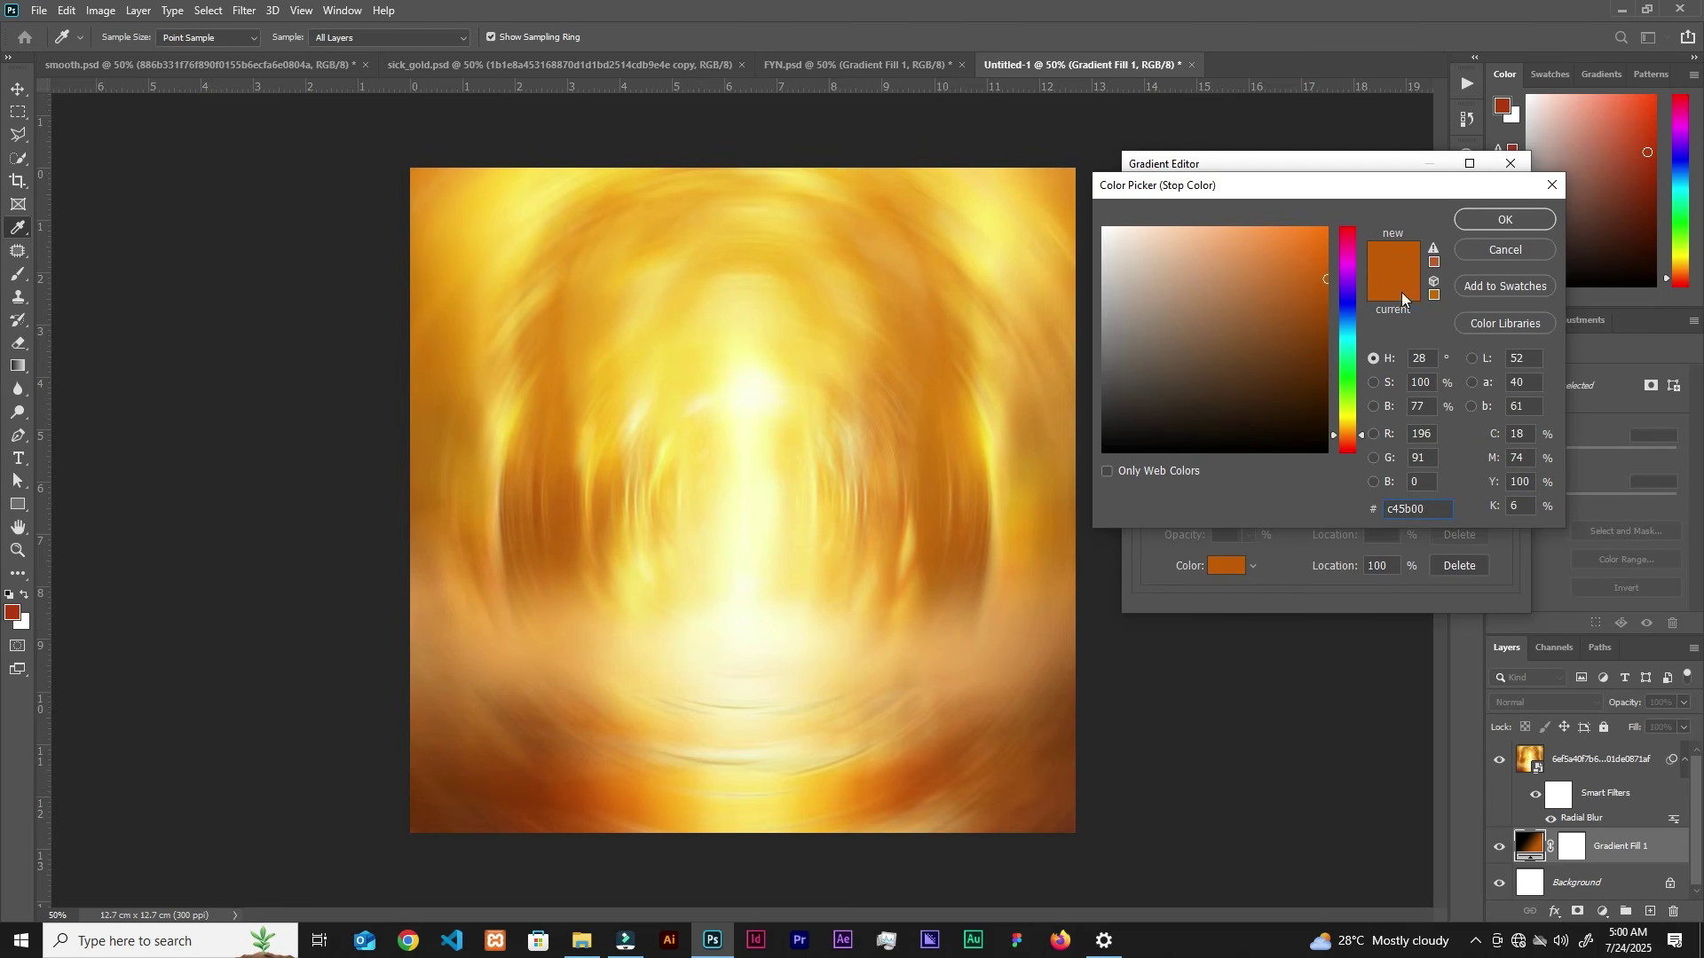
left_click(1500, 220)
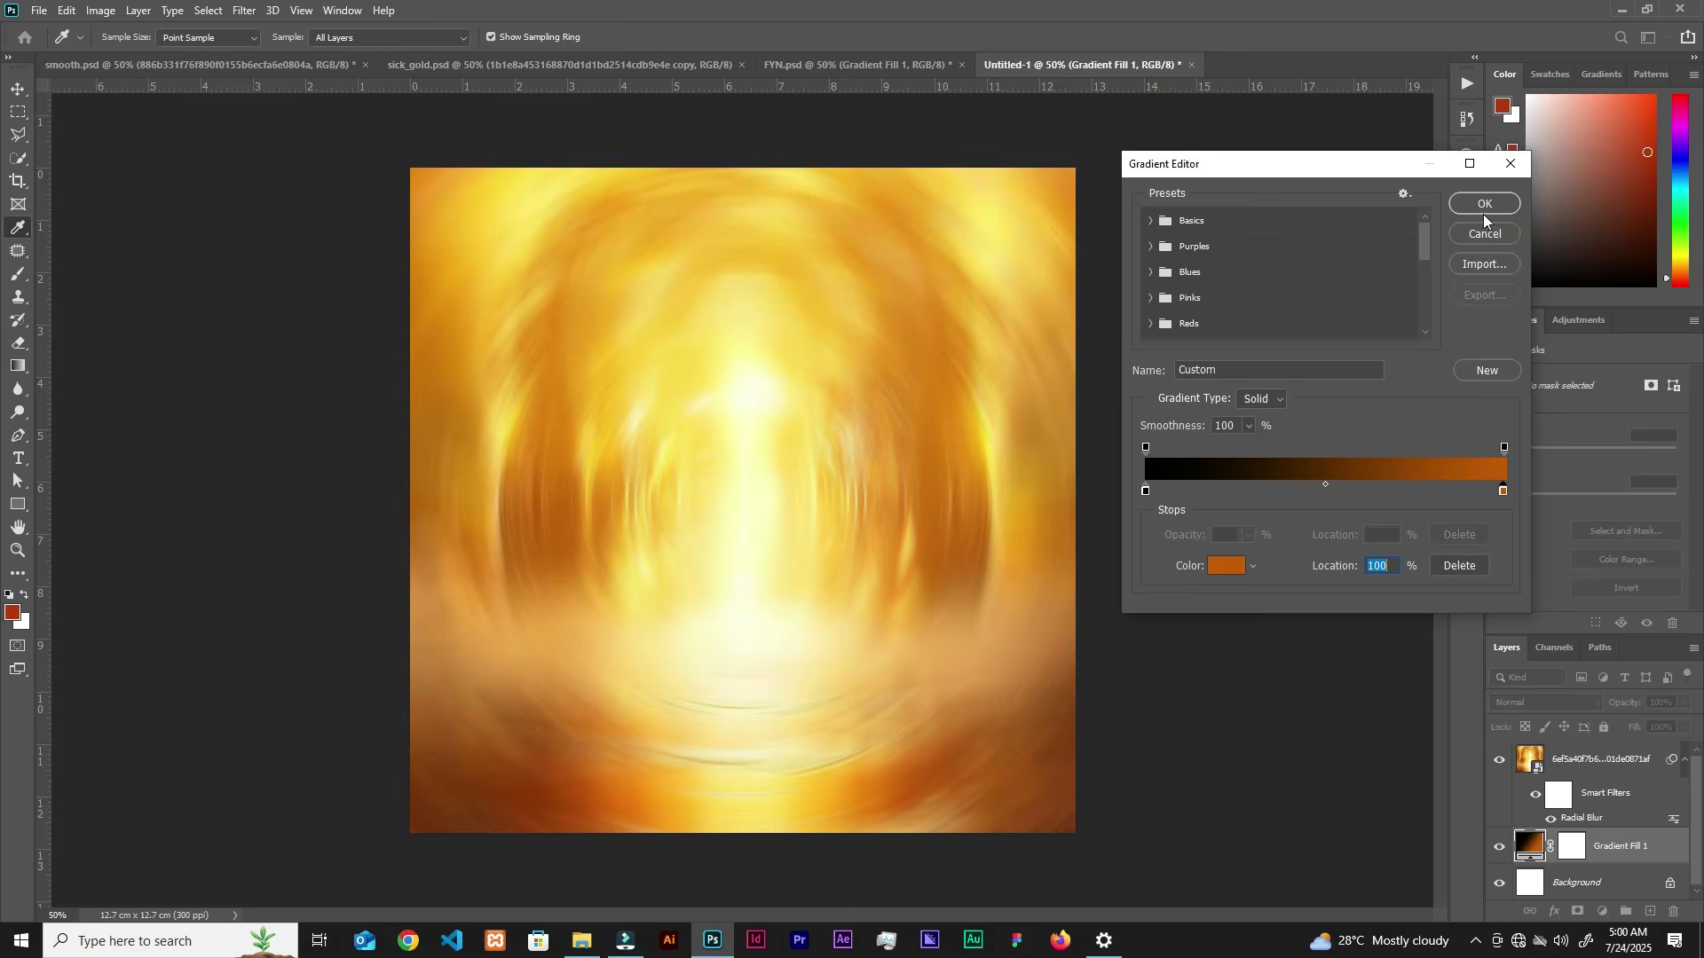
left_click(1483, 206)
left_click(1387, 252)
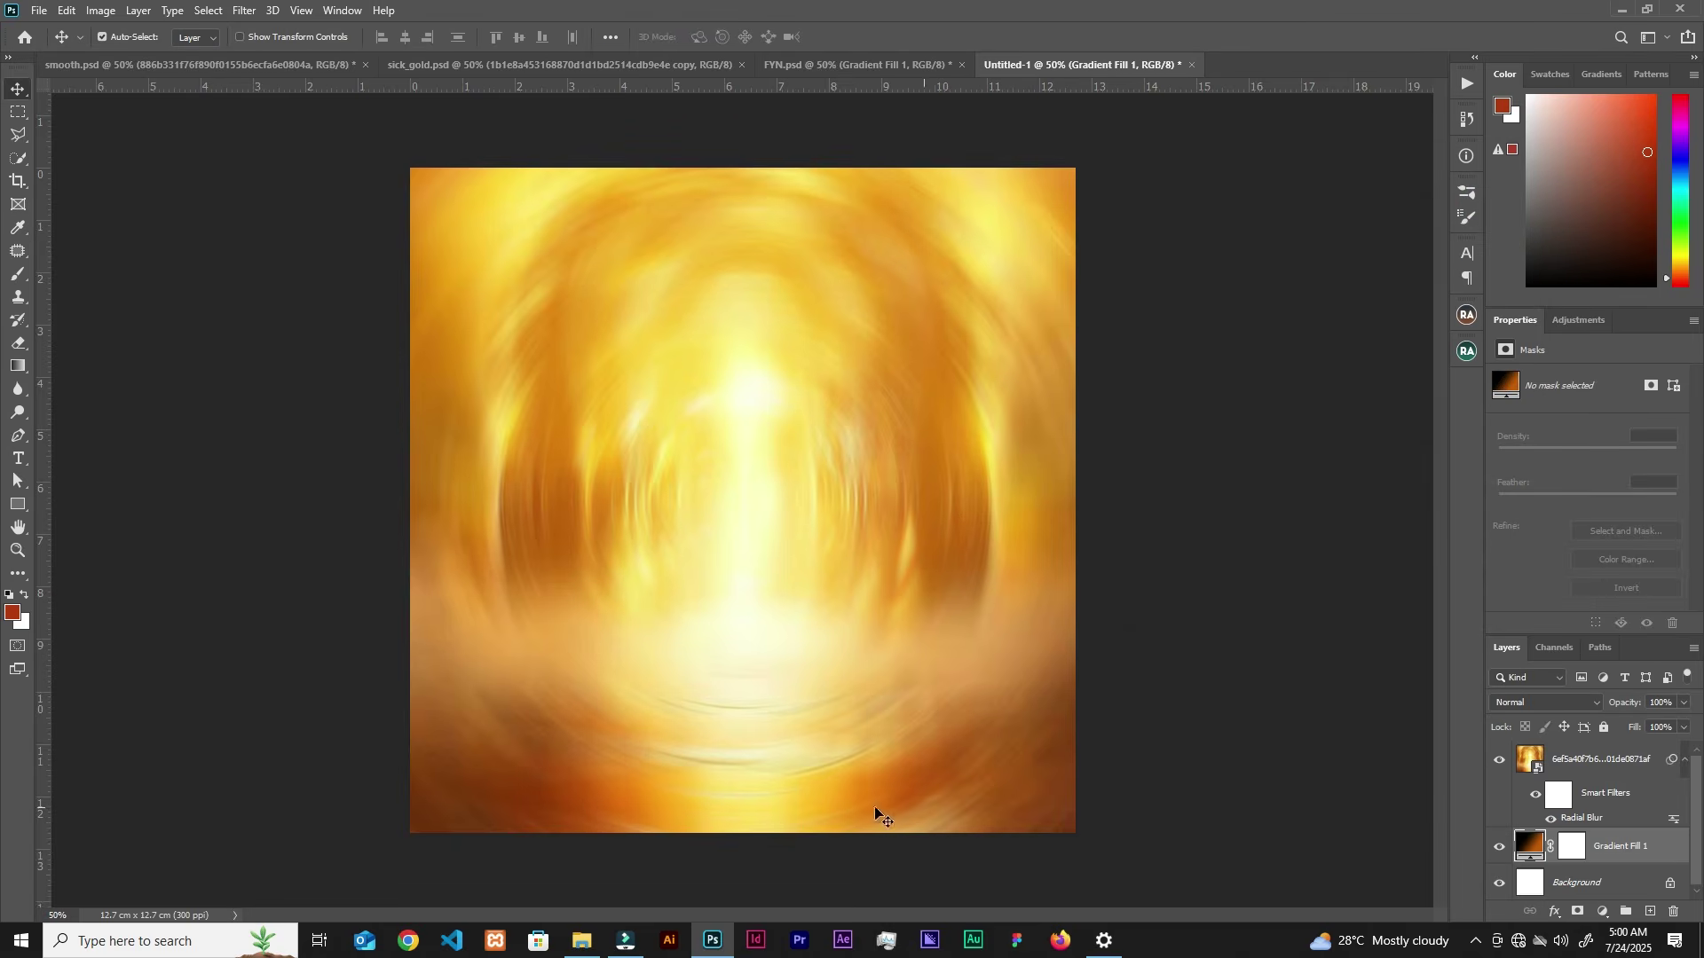
Step: Toggle the archway layer off and on to compare, add a layer mask to it and choose the Brush tool
left_click(1503, 763)
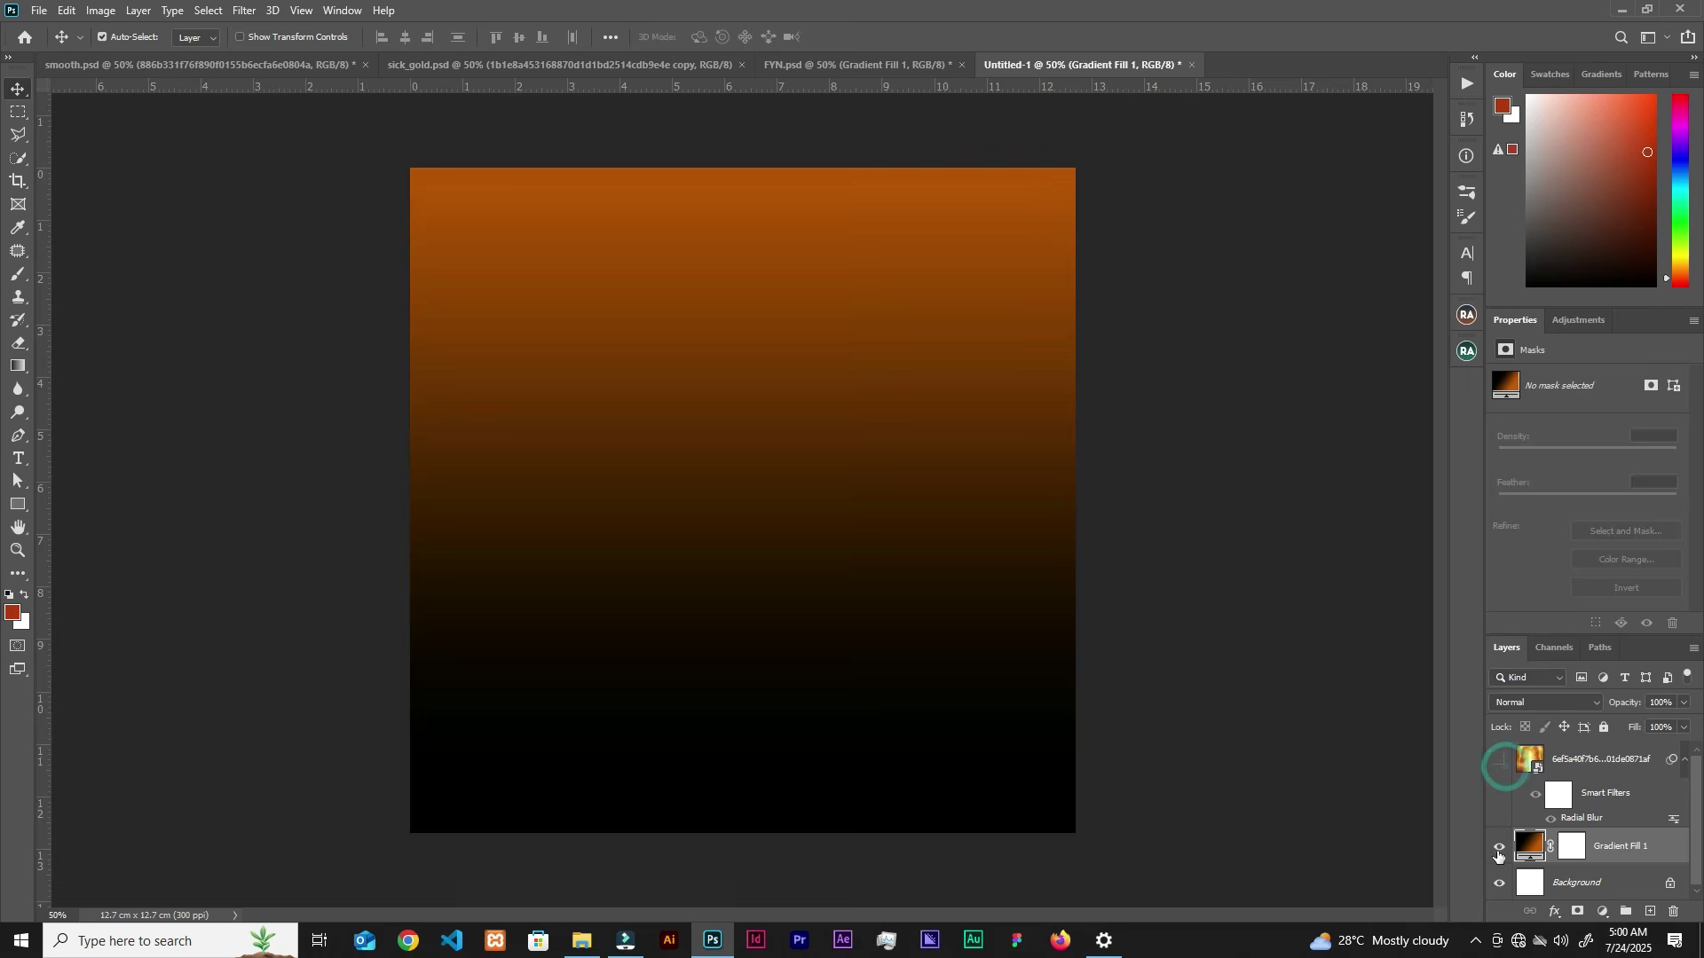
left_click(1501, 761)
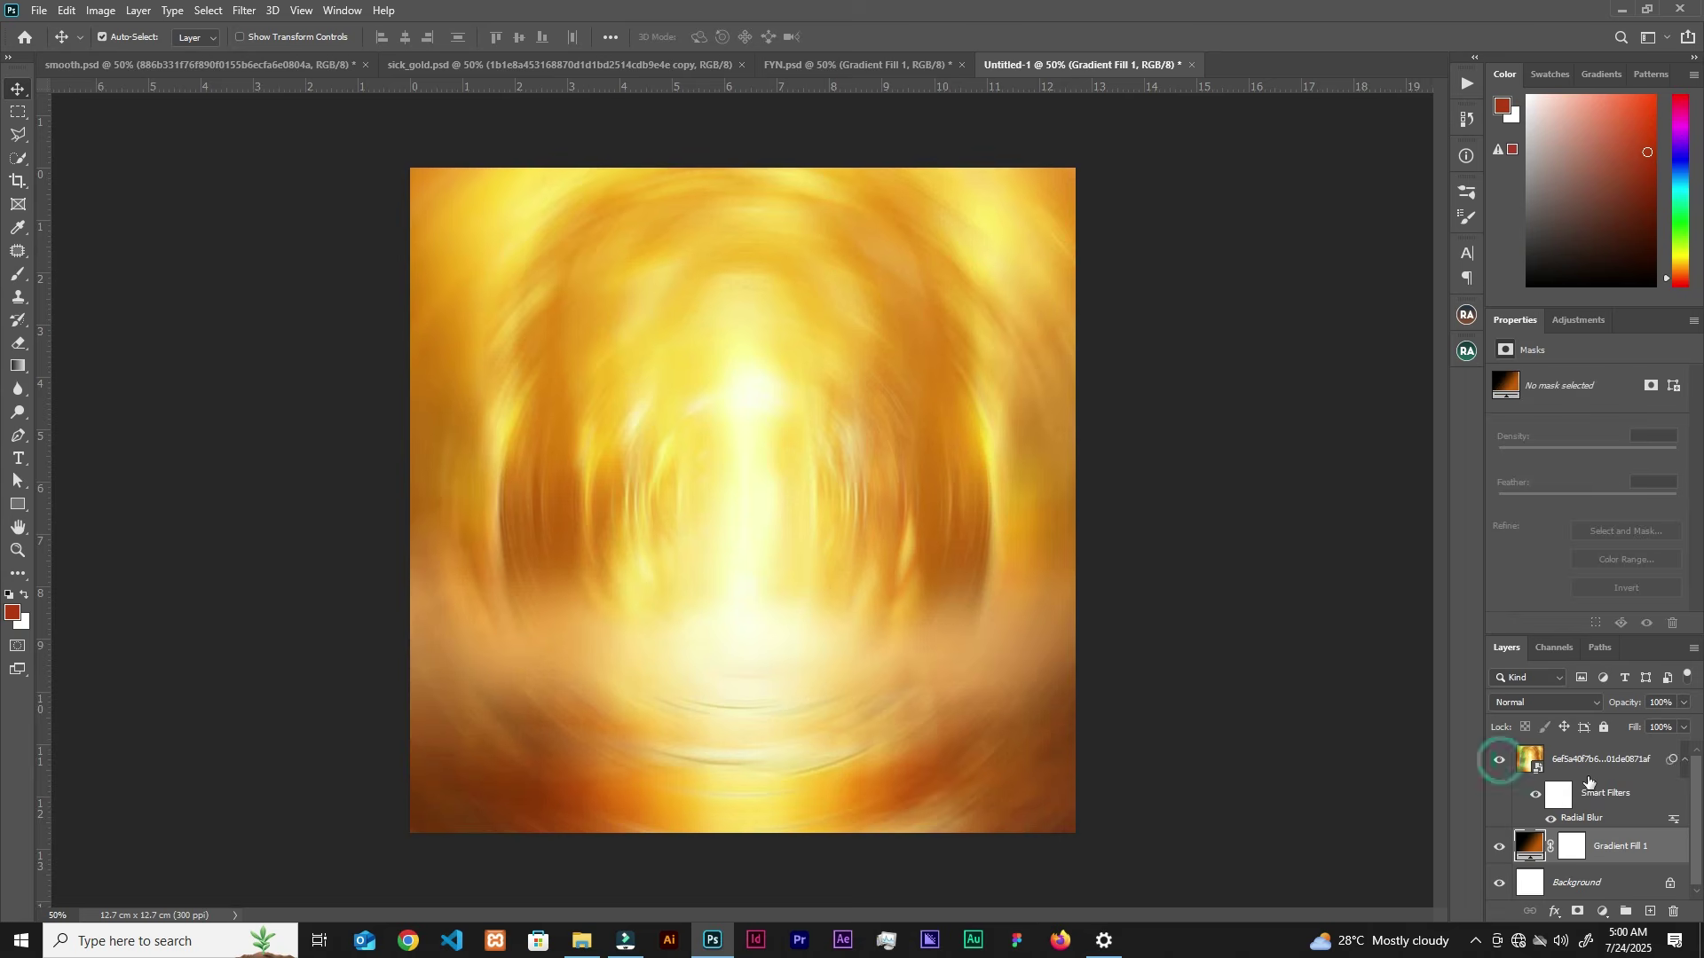
left_click(1595, 757)
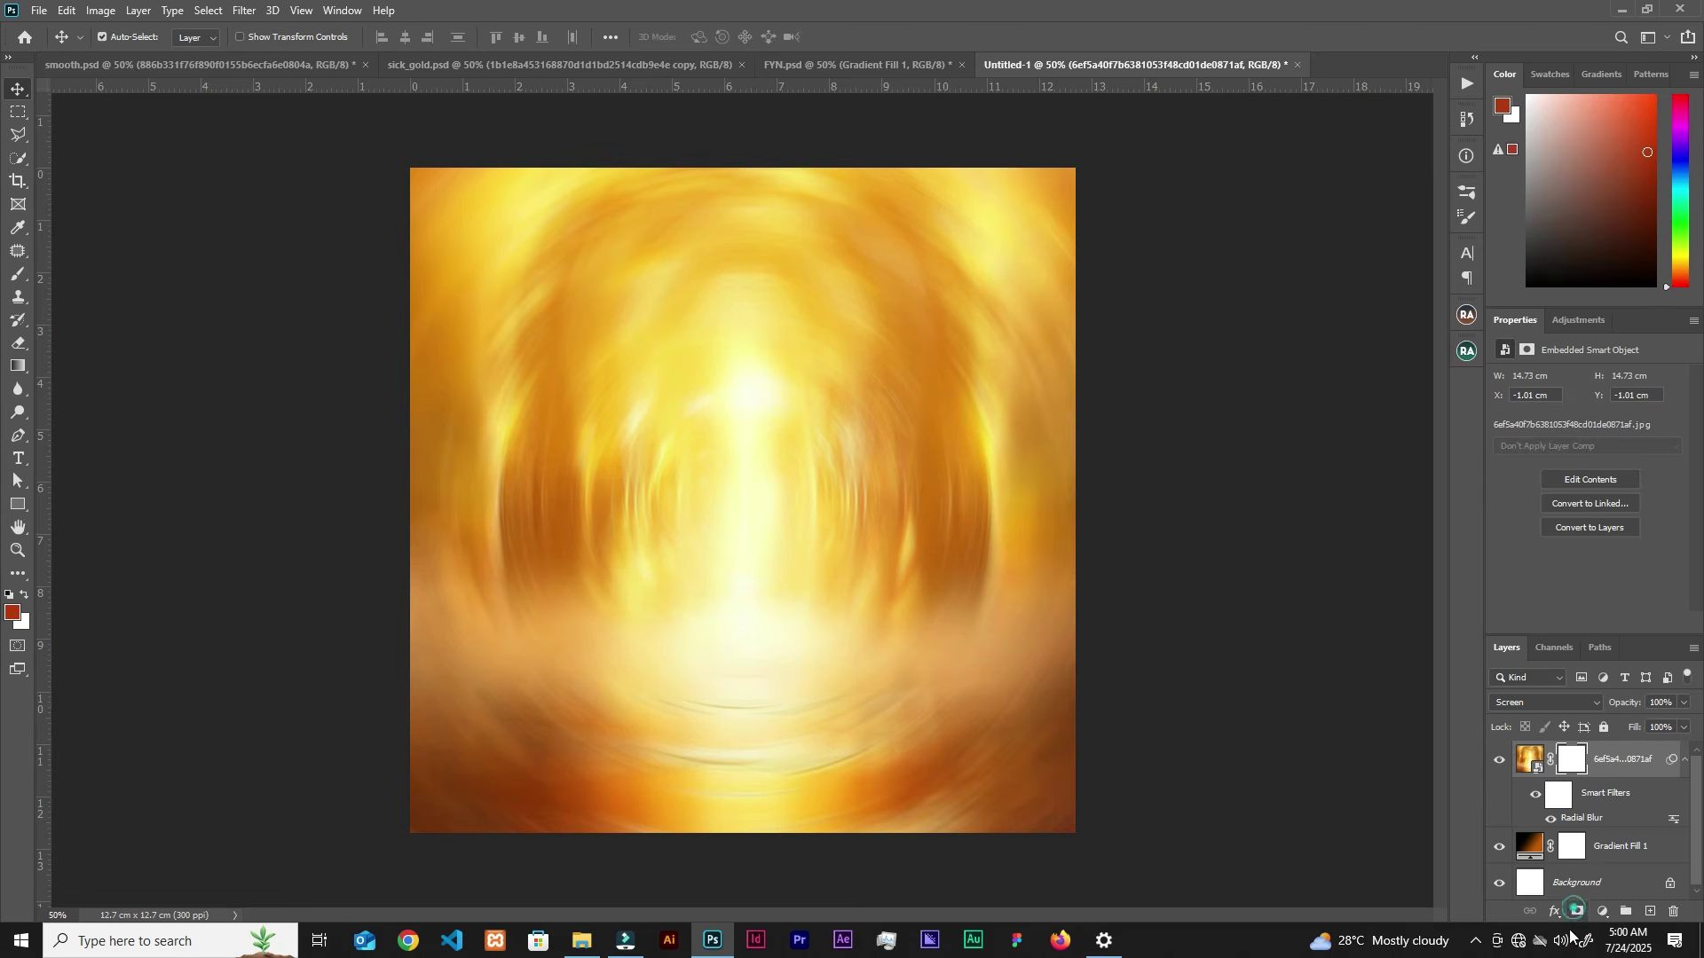
key("b")
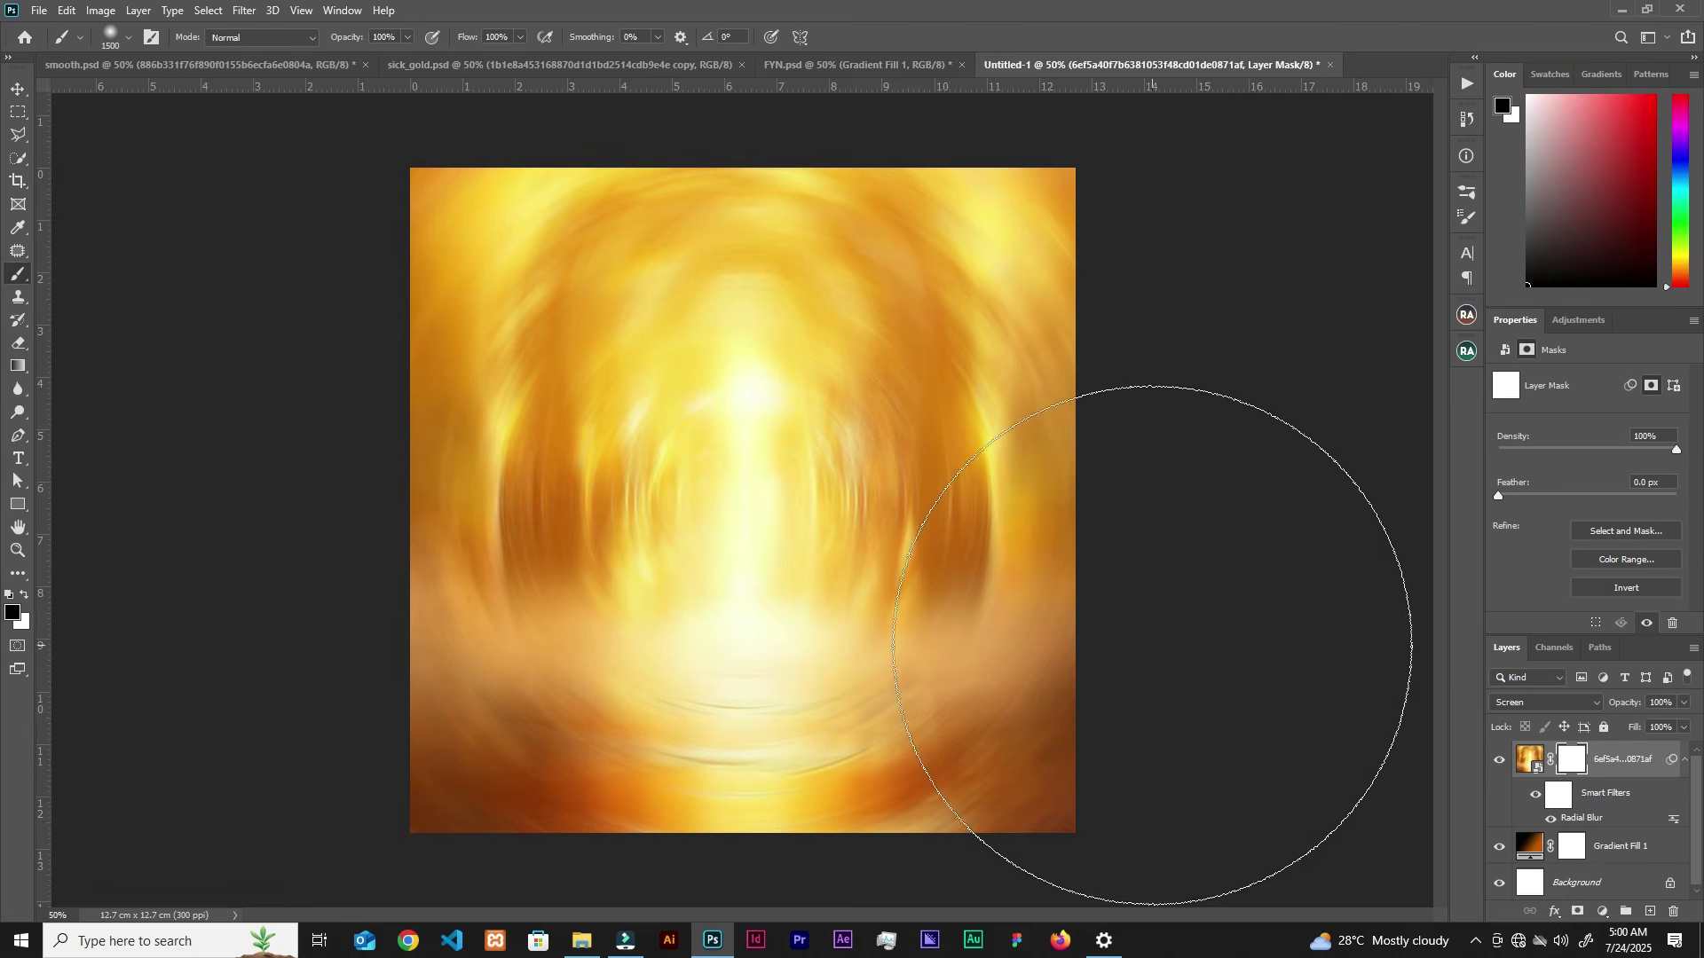
Step: Try masking the archway's lower edge with the black 1500 px brush at 100% flow, and undo the stroke
key("ctrl+minus")
mouse_move(1051, 632)
left_mouse_down()
mouse_move(911, 788)
mouse_move(746, 830)
mouse_move(587, 802)
mouse_move(452, 670)
left_mouse_up()
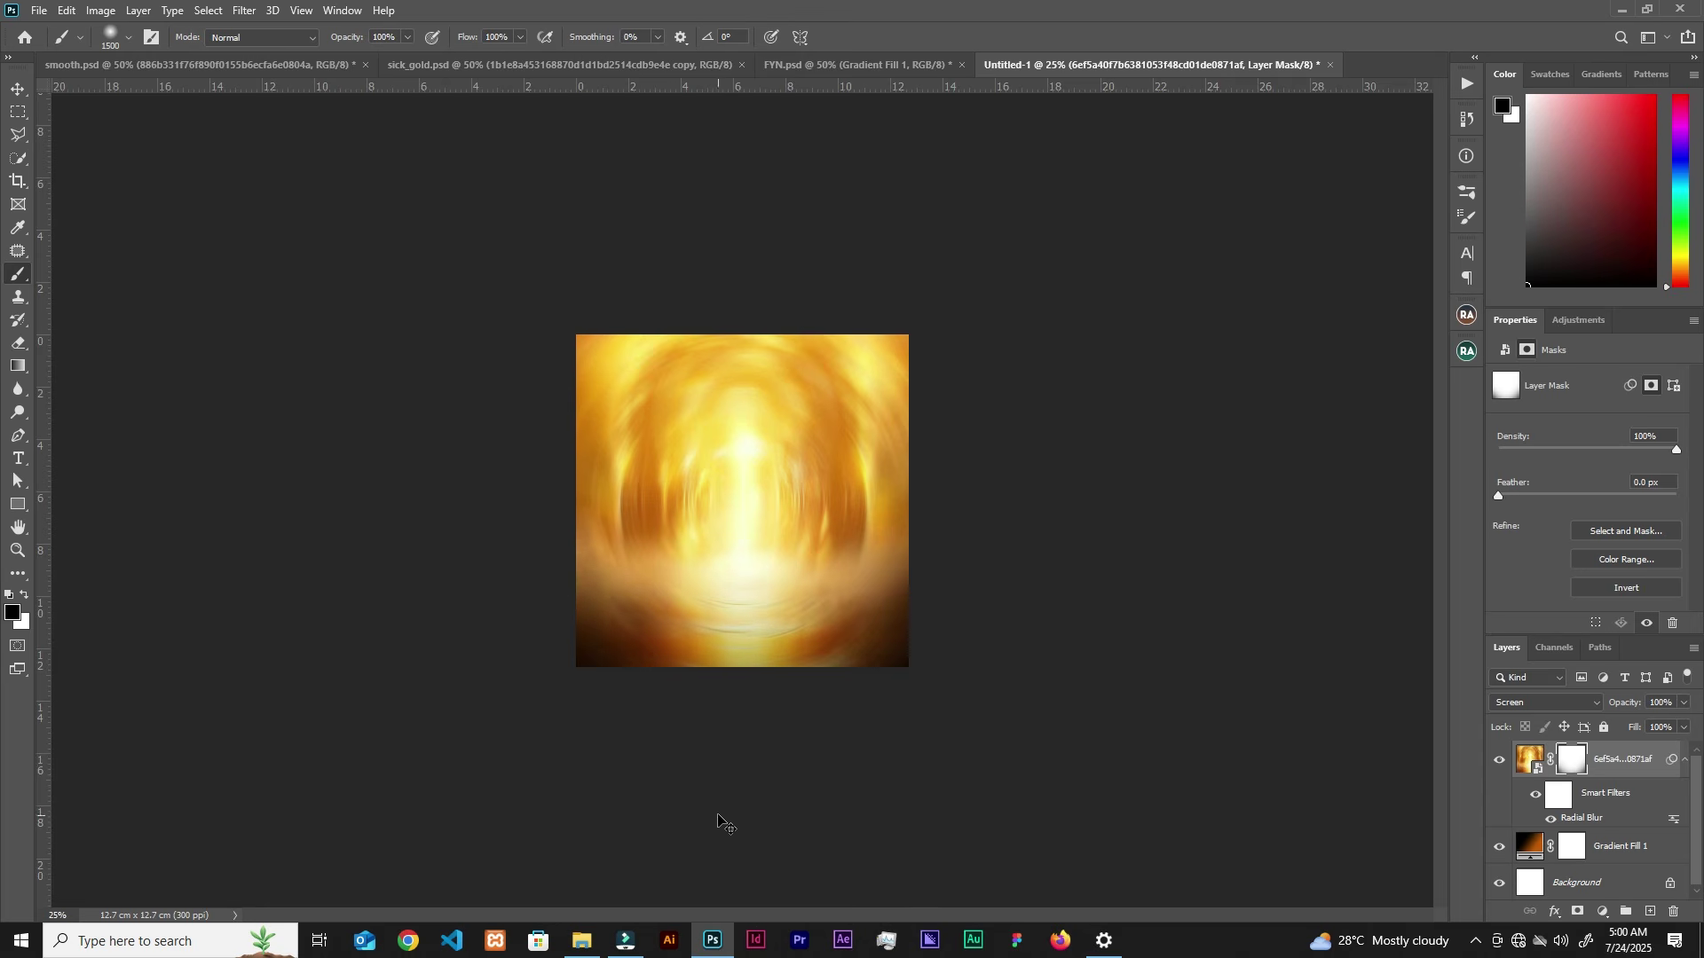
key("ctrl+z")
Step: Lower the brush flow to 43% and softly mask the archway's lower corners in black with the 1500 px brush
left_click(518, 38)
left_click_drag(481, 59, 474, 59)
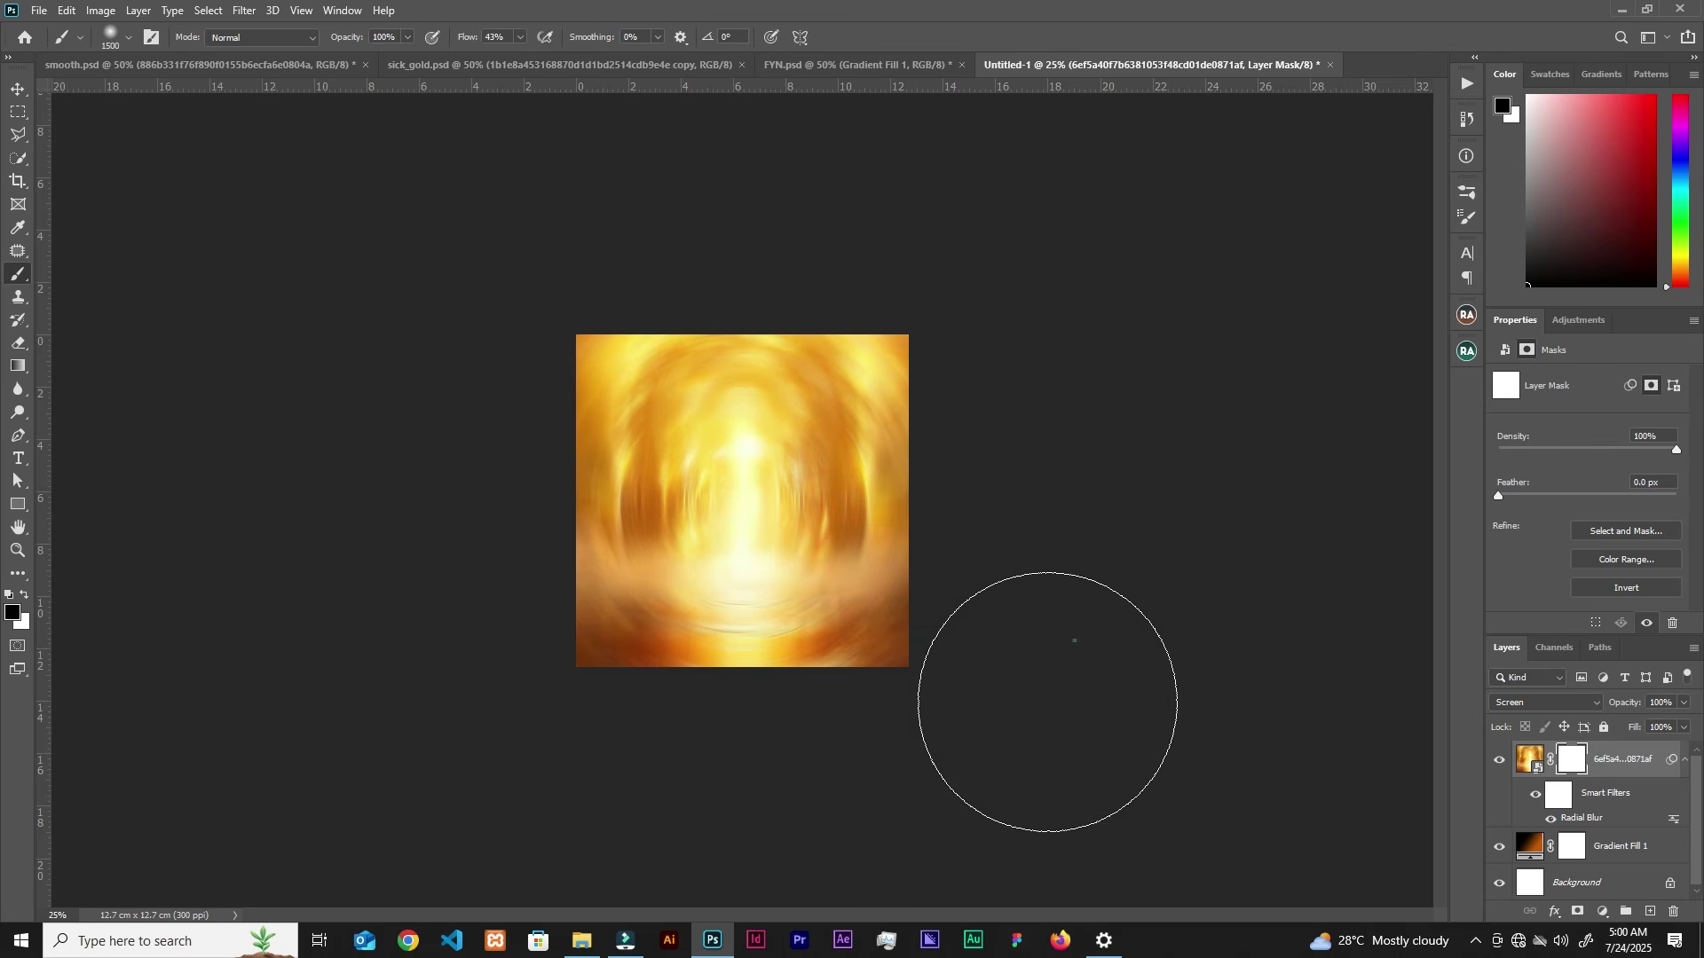
left_click(616, 802)
left_click(364, 681)
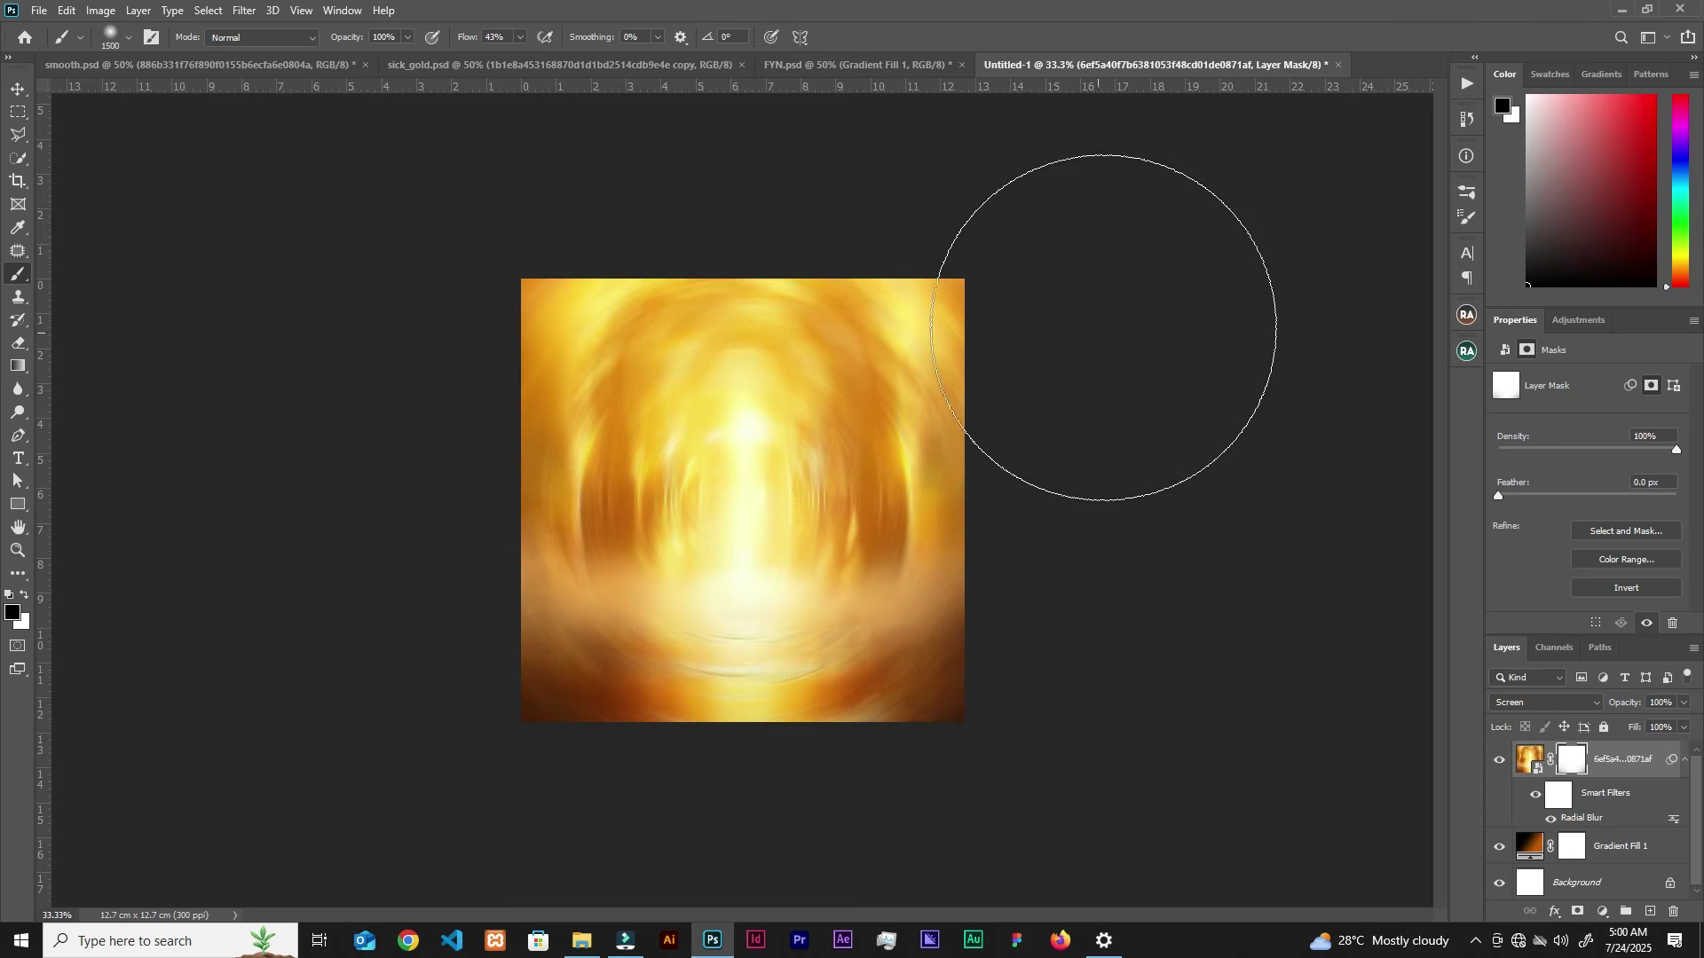
key("ctrl+plus")
key("ctrl+plus")
key("ctrl+minus")
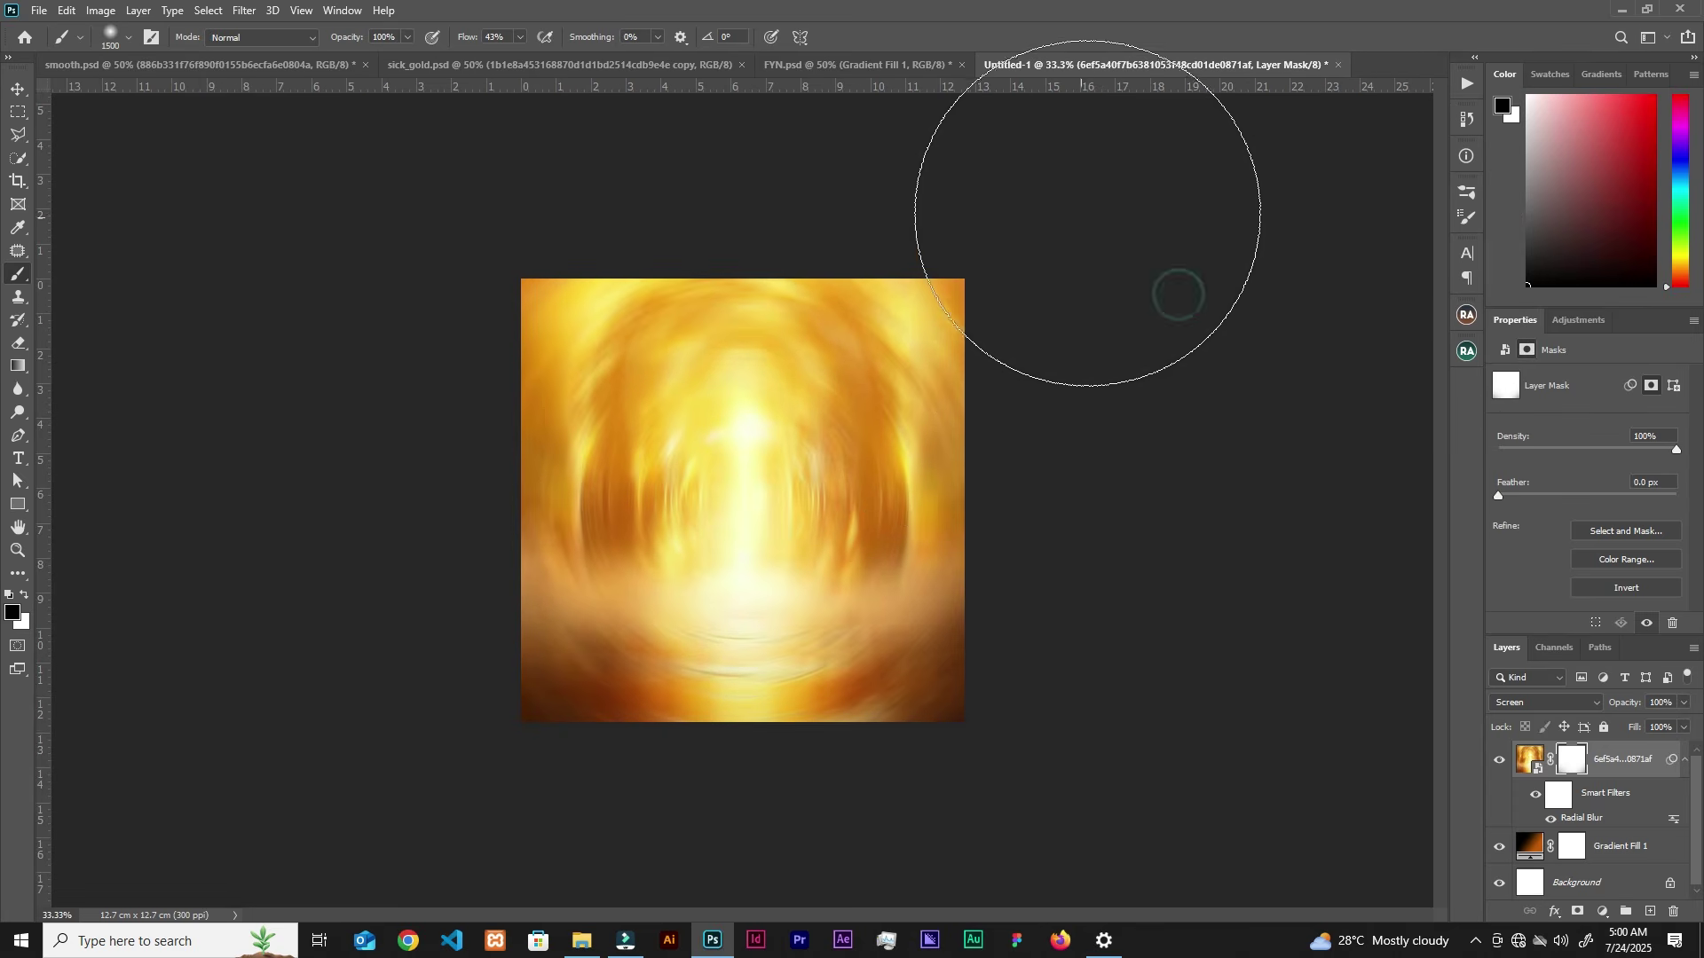
key("ctrl+plus")
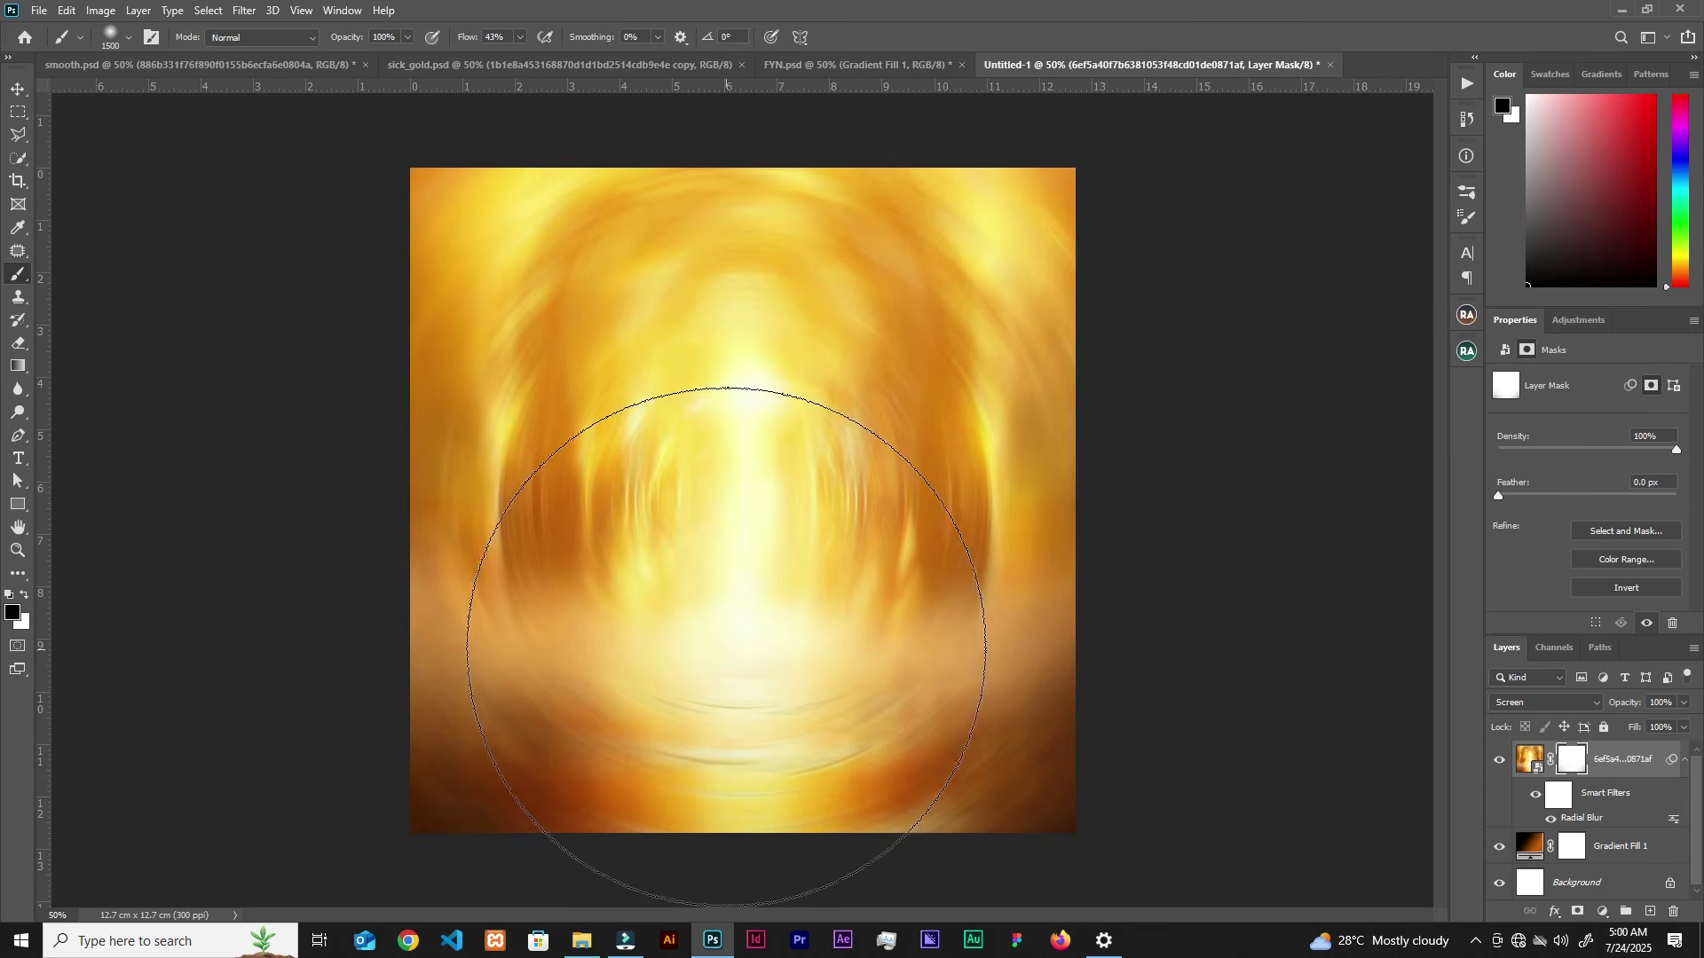
key("v")
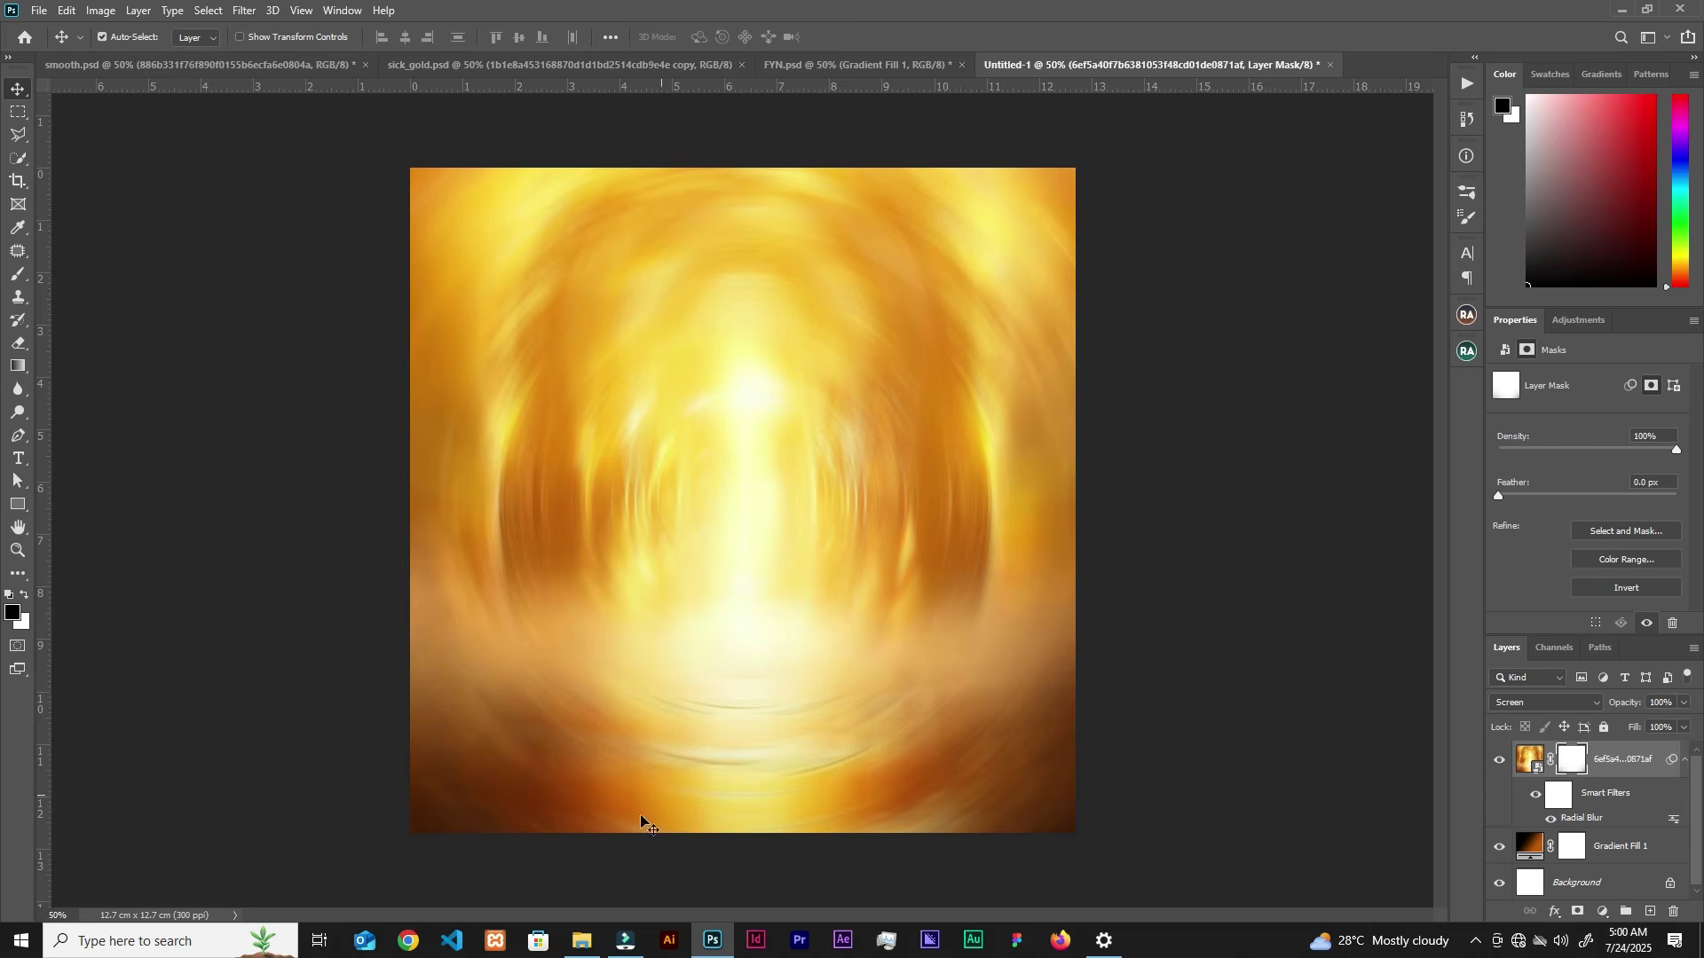
left_click(588, 943)
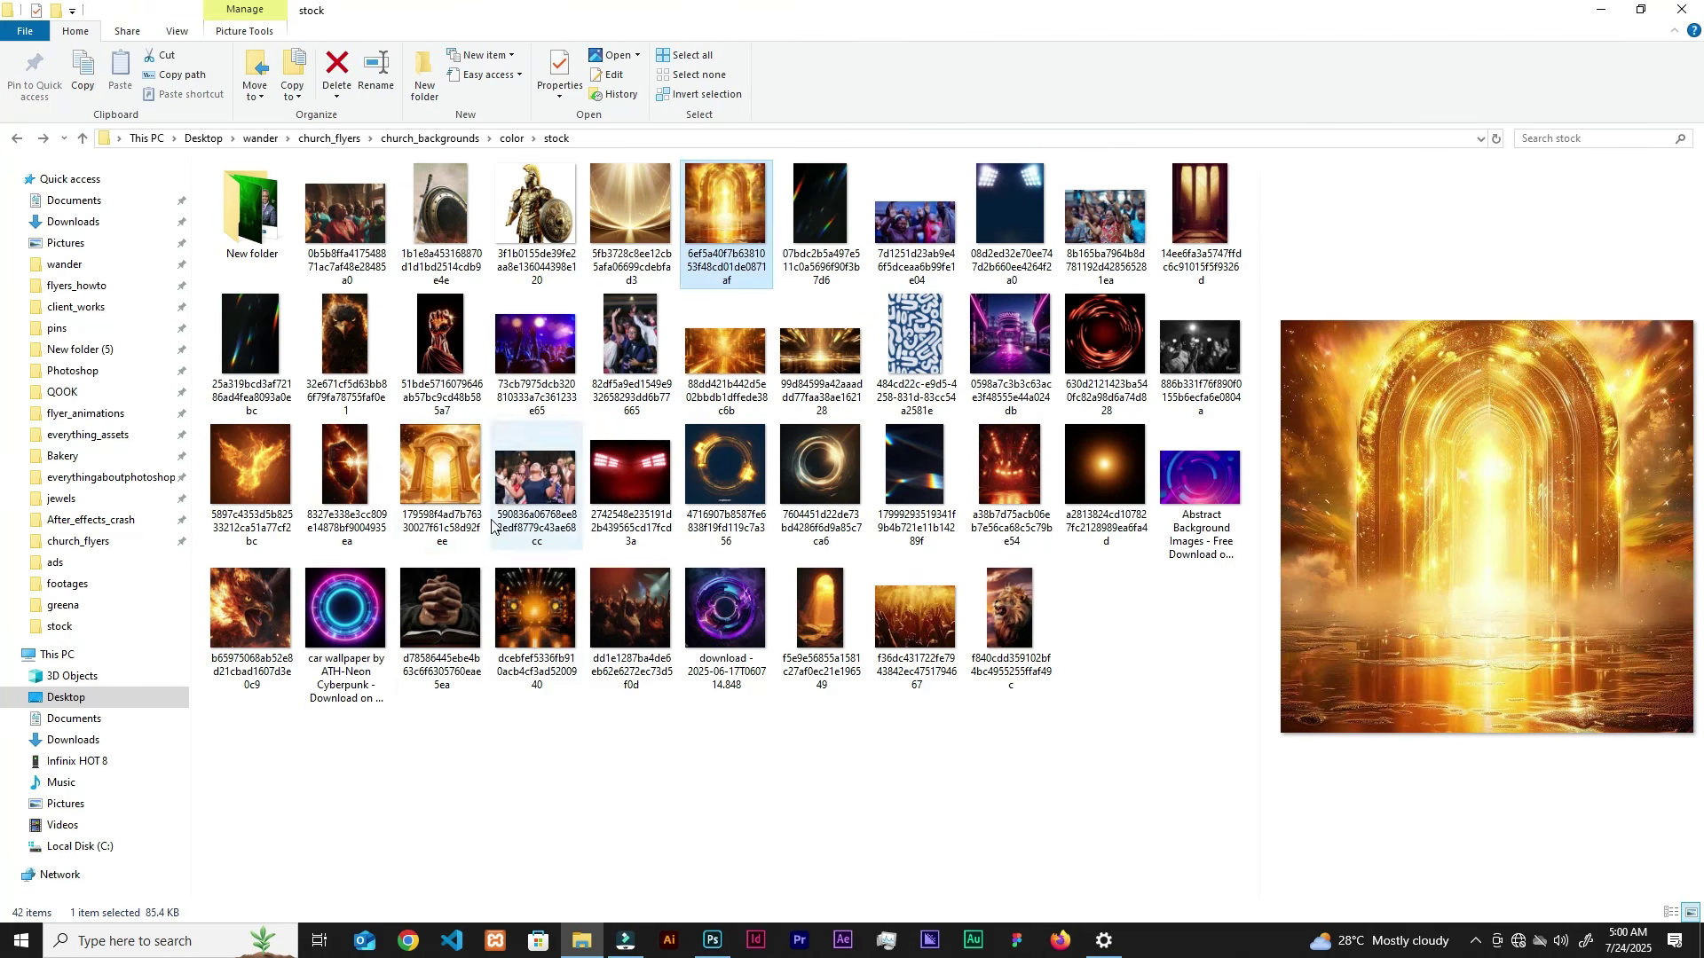
left_click(457, 786)
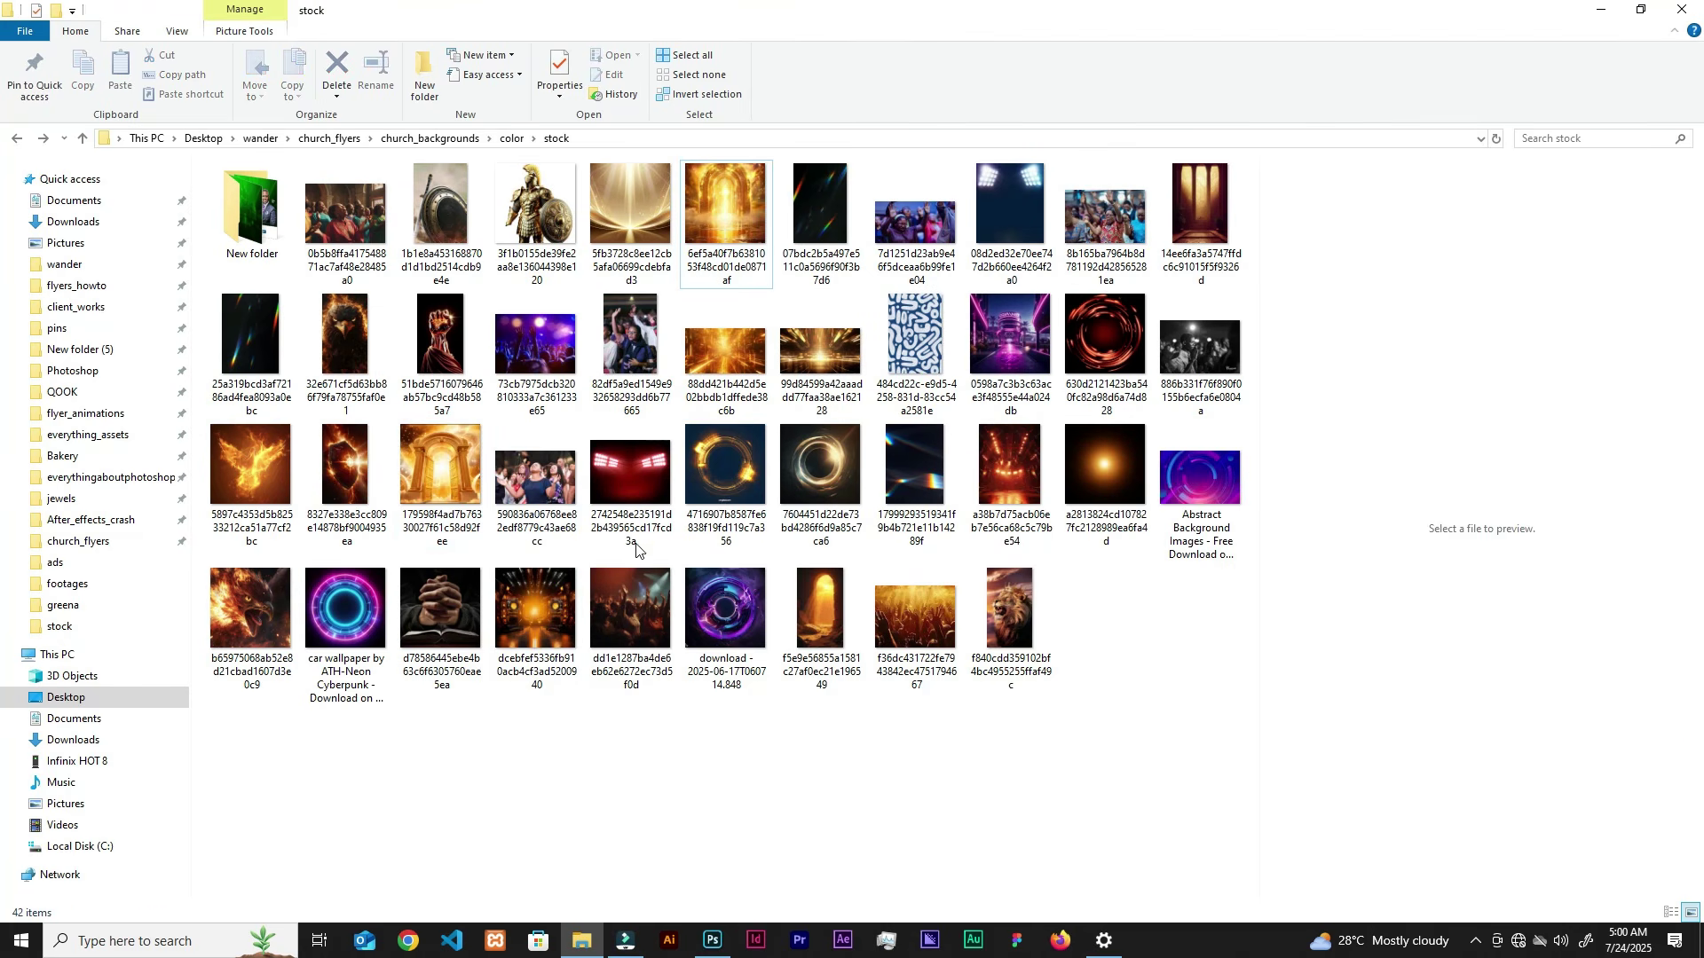
left_click(444, 341)
left_click(717, 938)
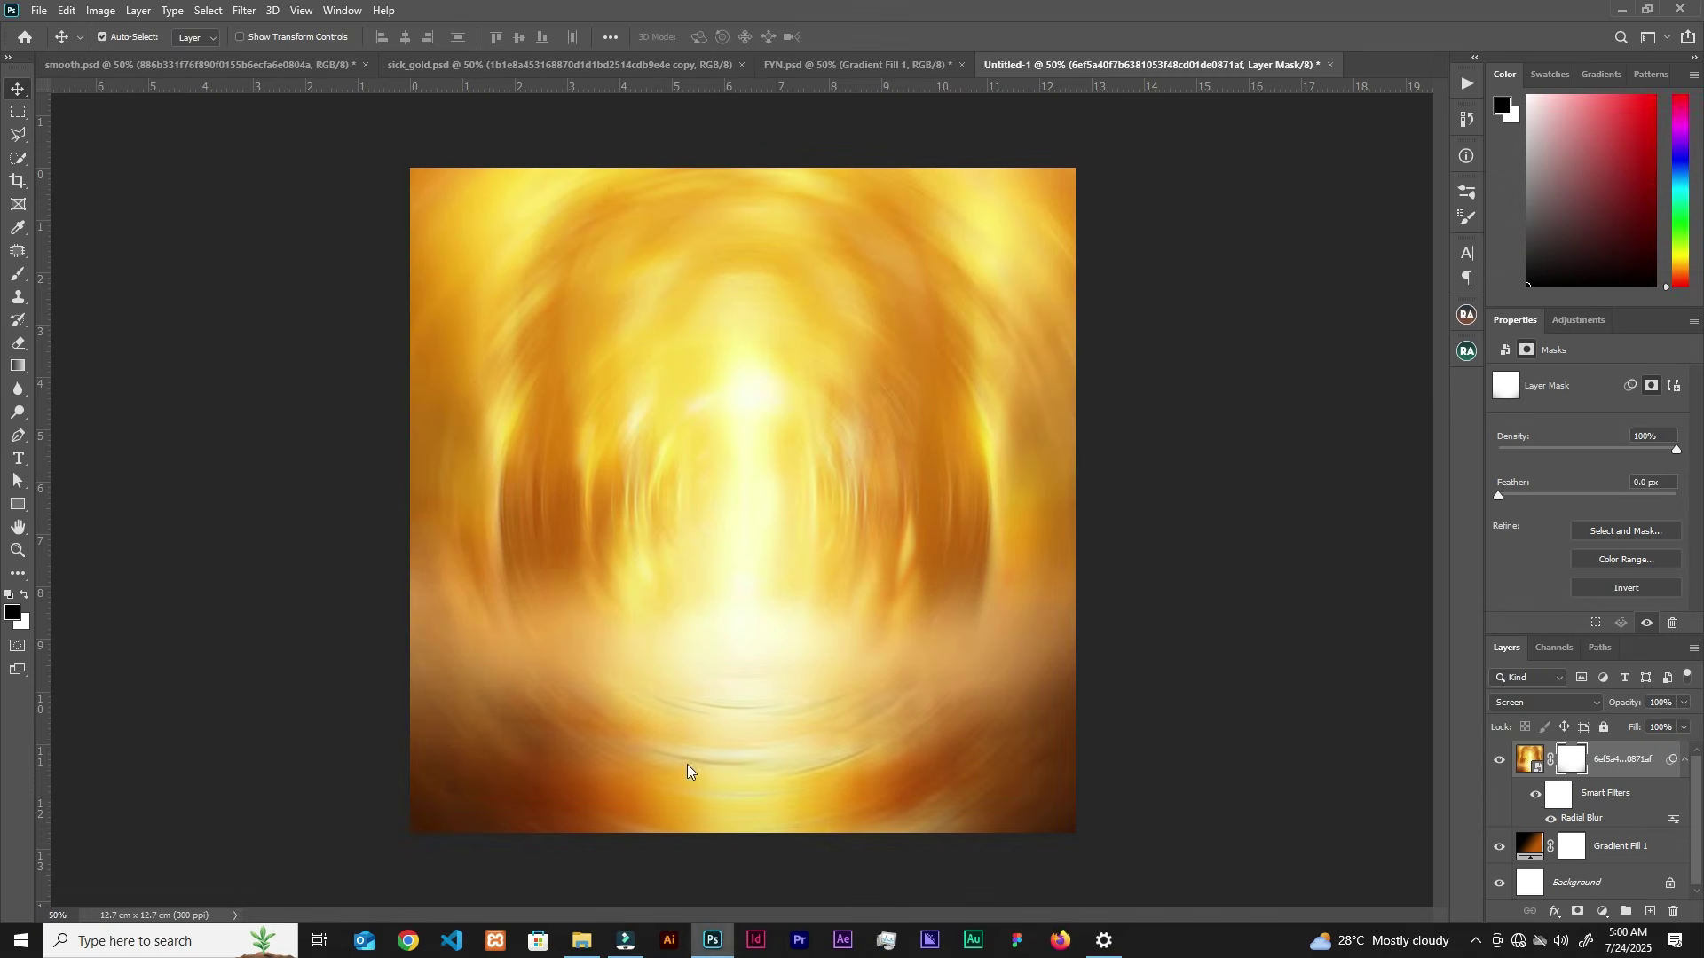
Step: Place the glowing raised fist image over the canvas's left half at about 30% scale and set its blend mode to Screen
left_click_drag(805, 697, 928, 672)
left_click_drag(805, 658, 570, 531)
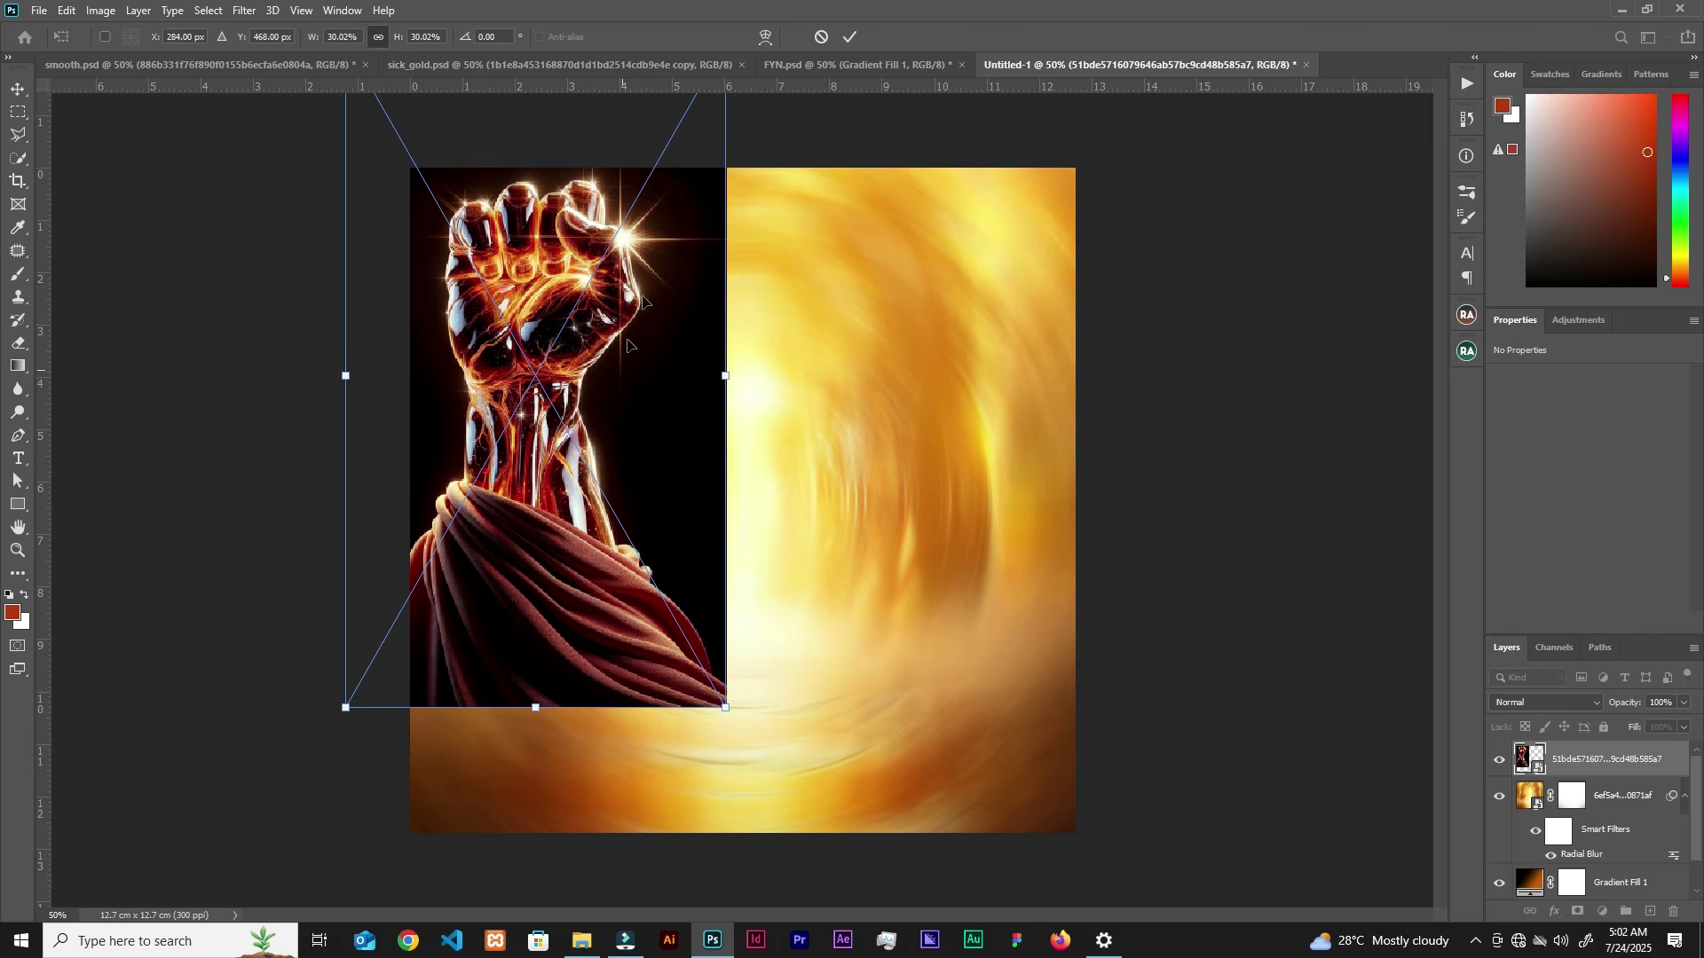
left_click_drag(572, 277, 584, 298)
left_click(849, 40)
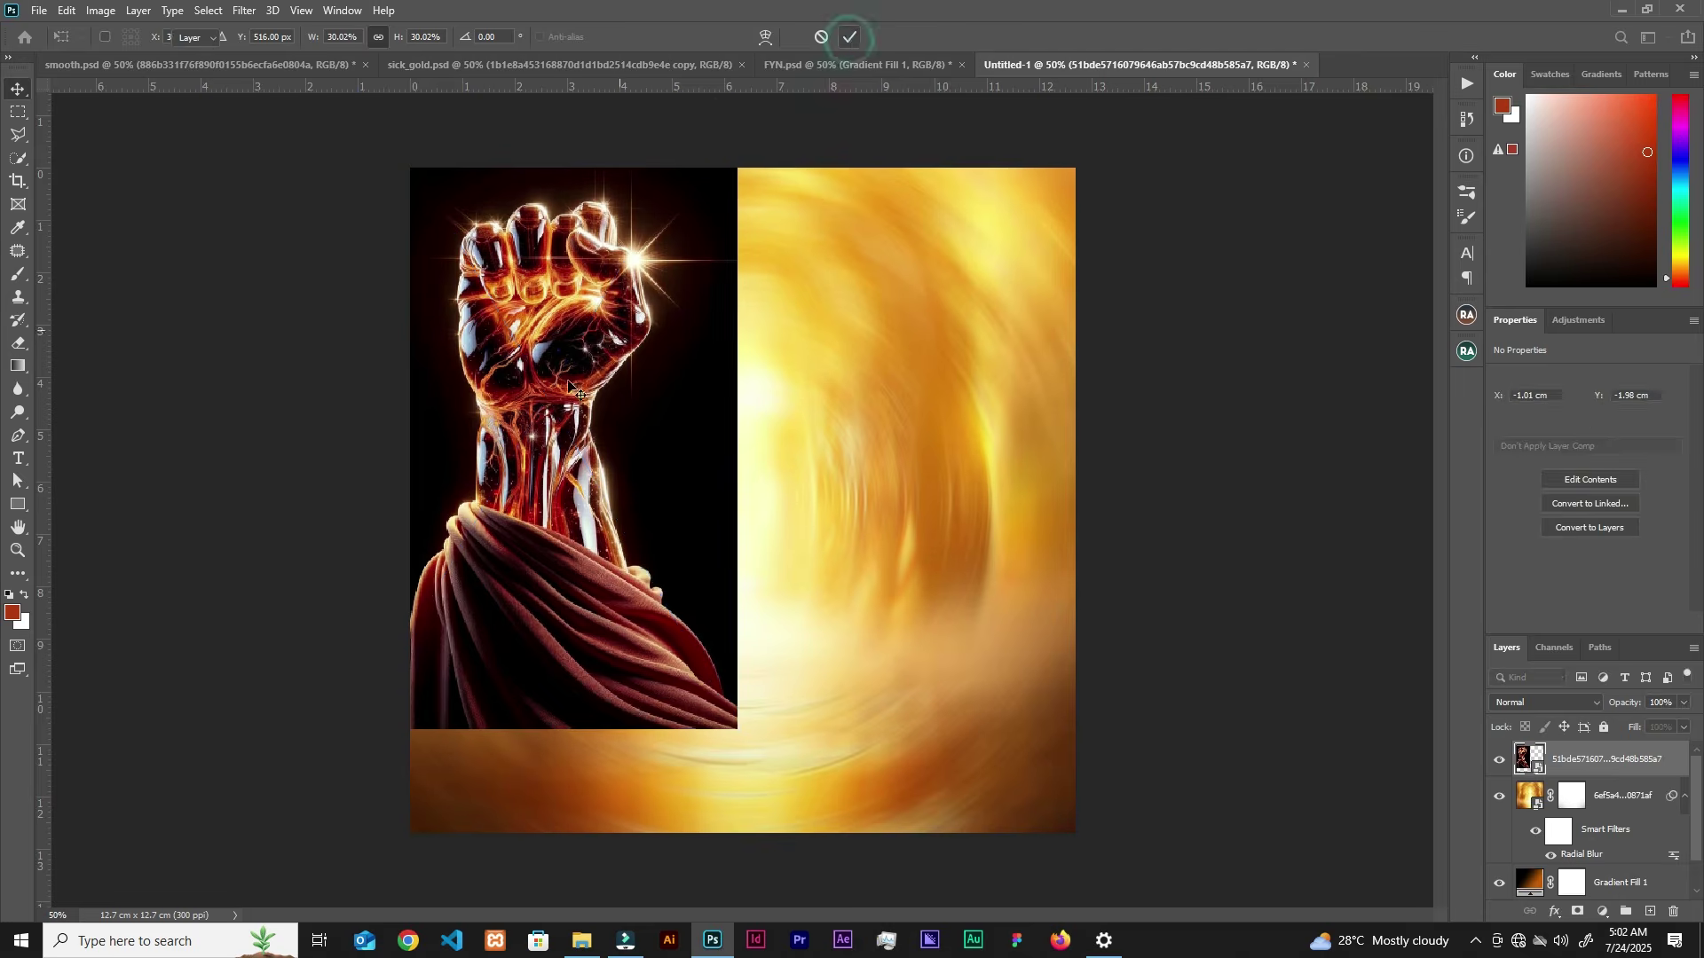
left_click(1278, 400)
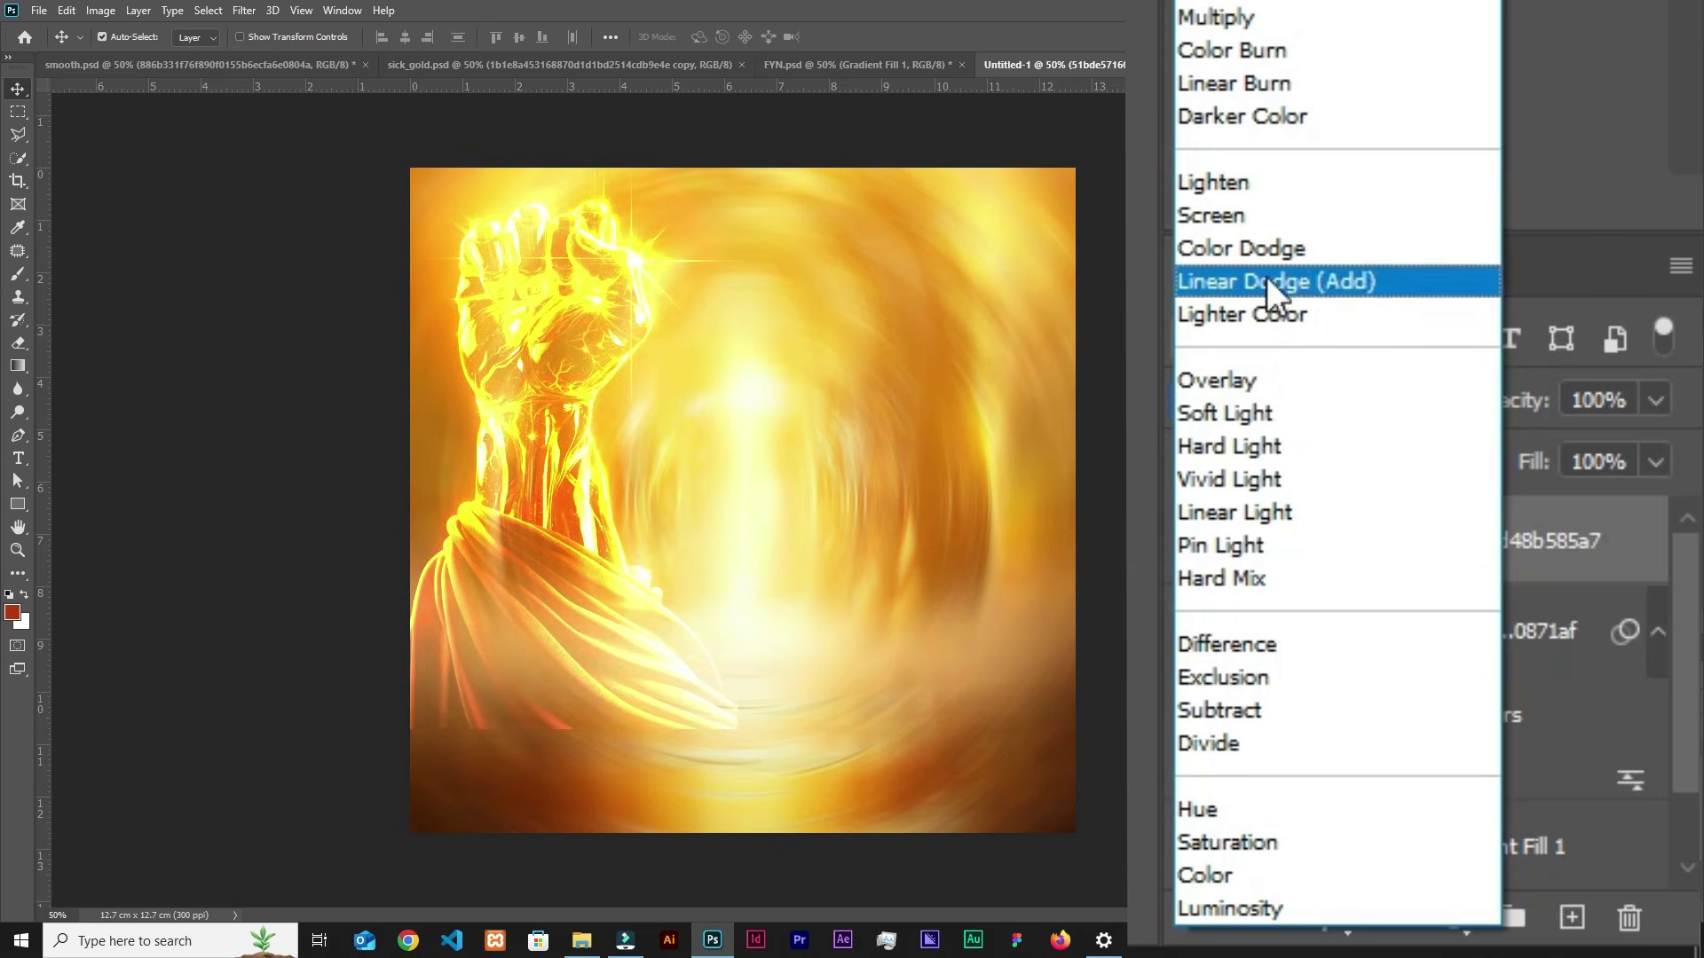
left_click(1269, 223)
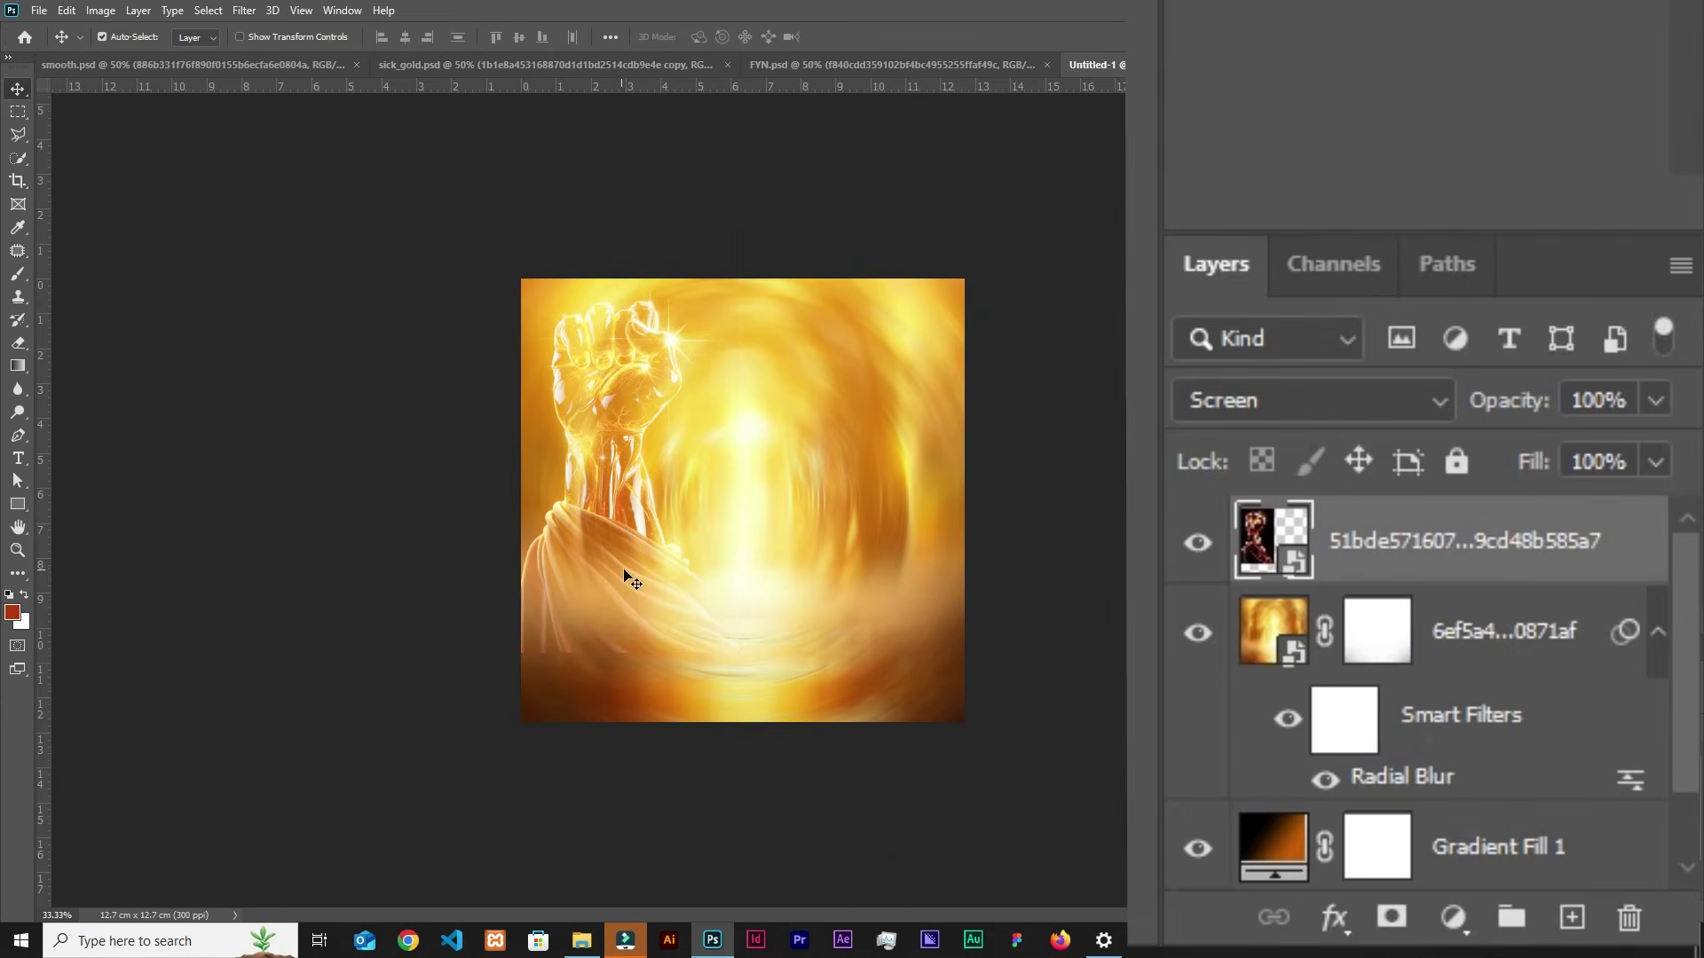
Step: Transform the fist image to about 32% scale and shift it closer to the canvas's left edge
key("ctrl+t")
left_click_drag(452, 193, 441, 165)
left_click_drag(653, 365, 665, 386)
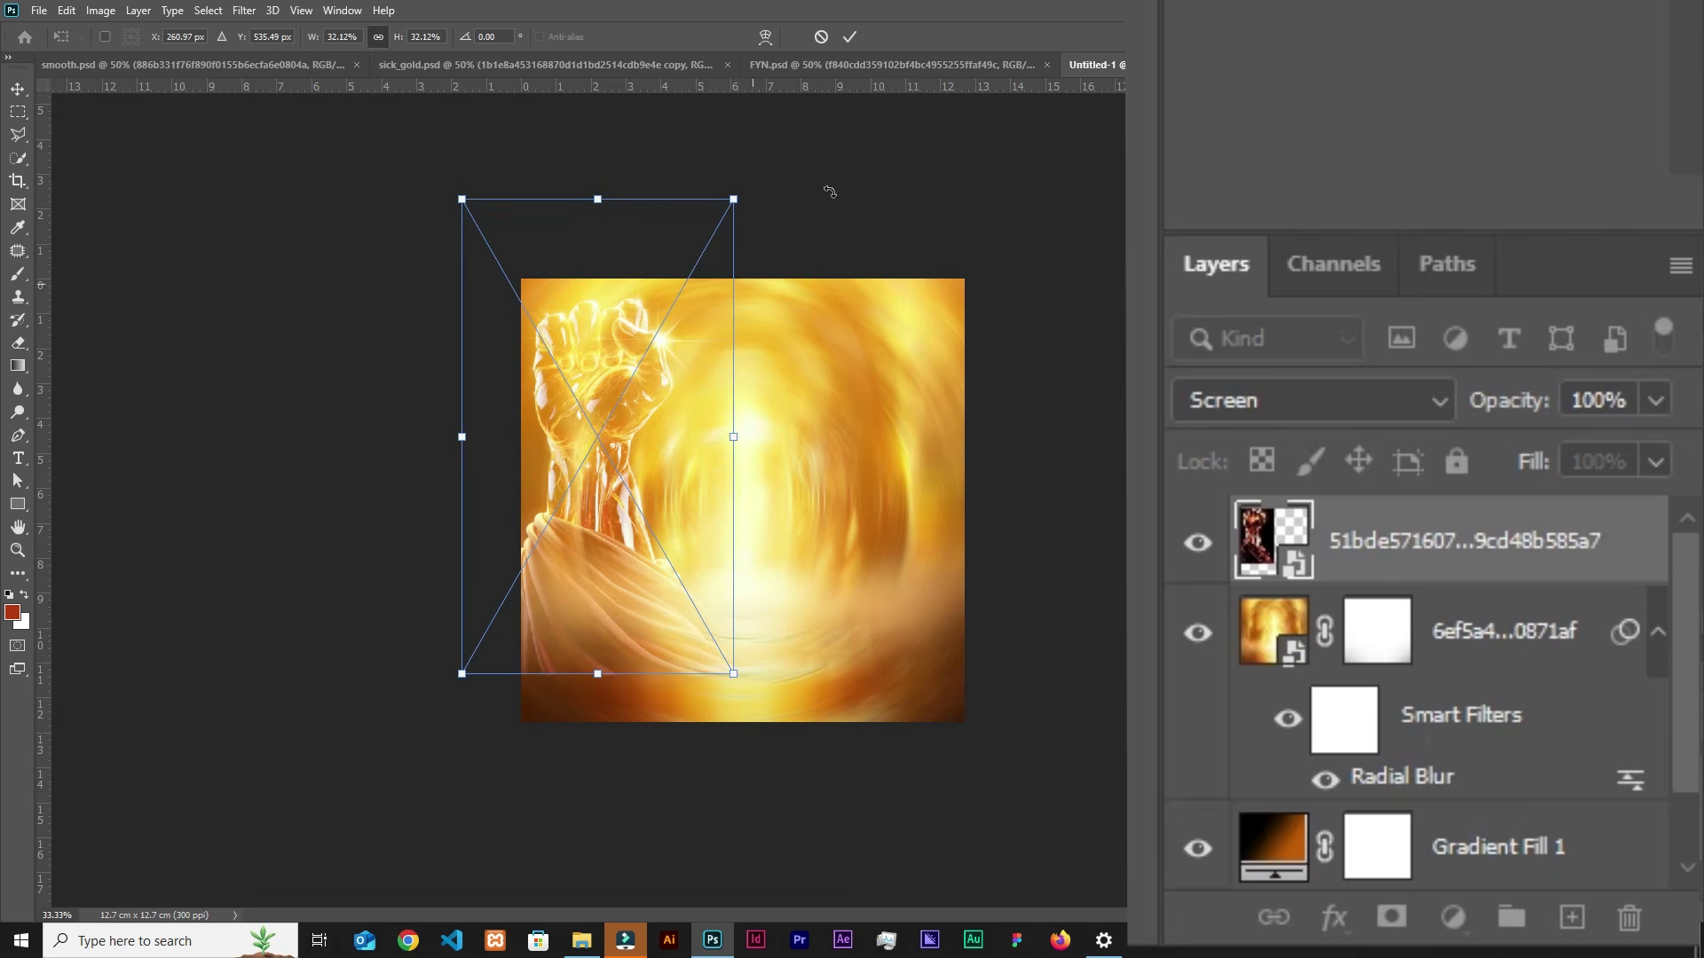
left_click(850, 37)
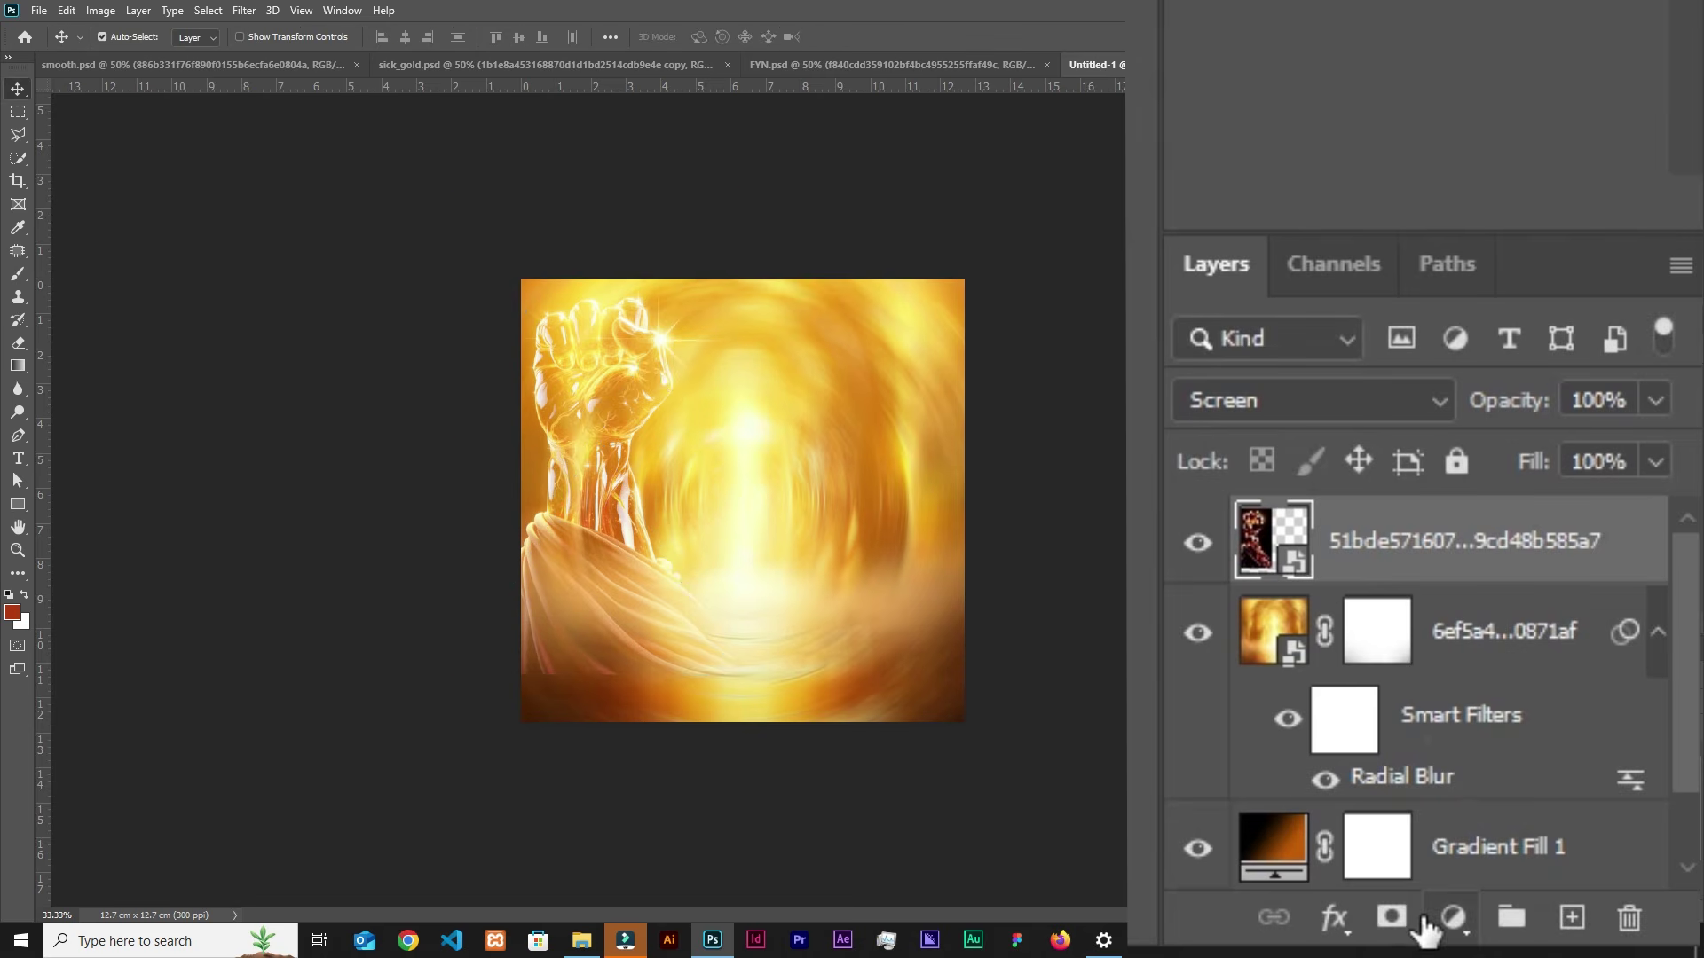
Step: Add a layer mask to the fist and fade its robed lower part with the soft black 1500 px brush at 43% flow
left_click(1392, 917)
key("b")
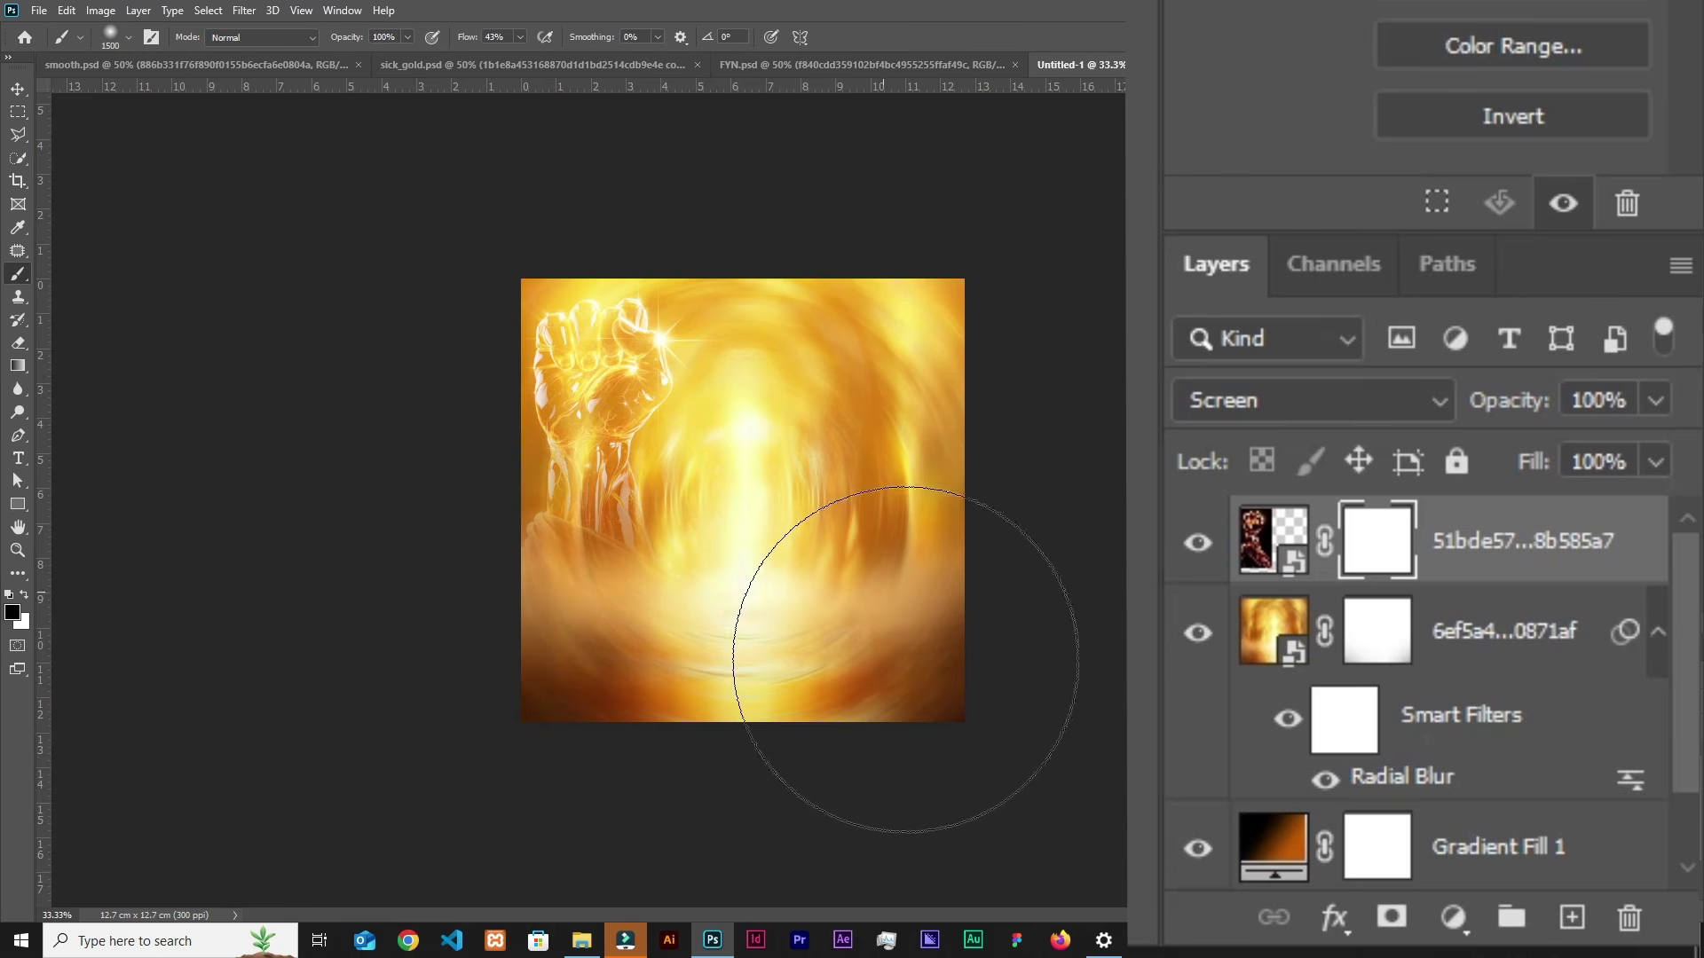
left_click_drag(883, 606, 675, 603)
key("v")
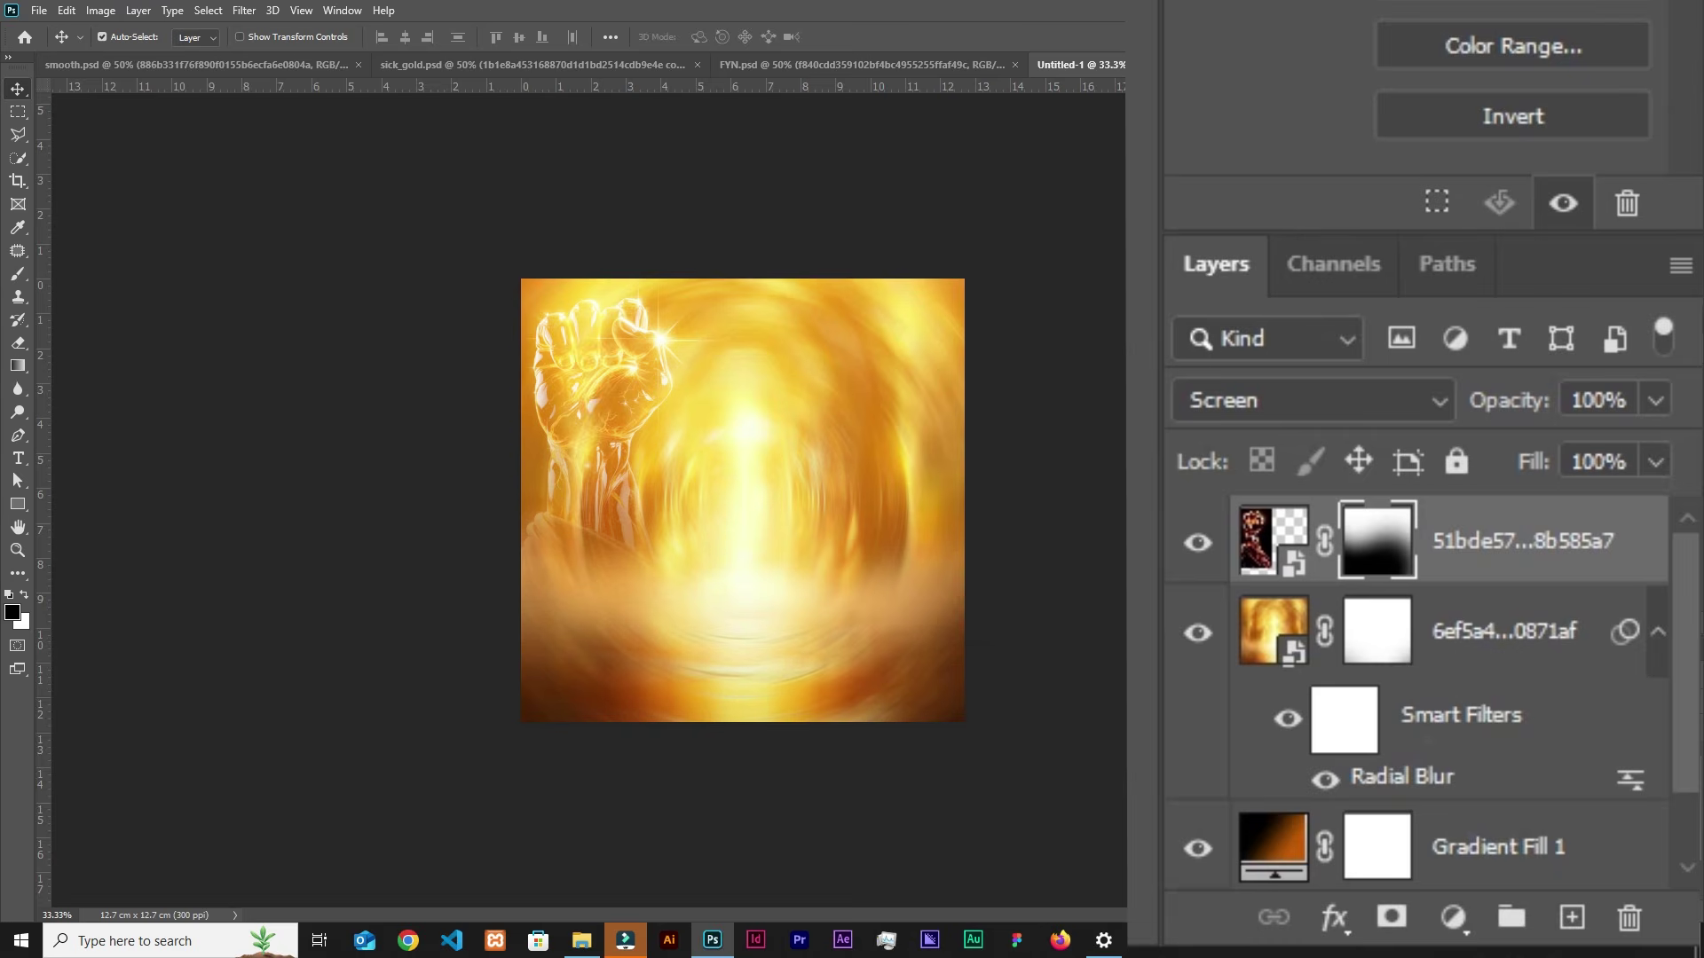
Step: Try the Soft Light blend mode on the fist layer, and restore Screen
left_click(1290, 401)
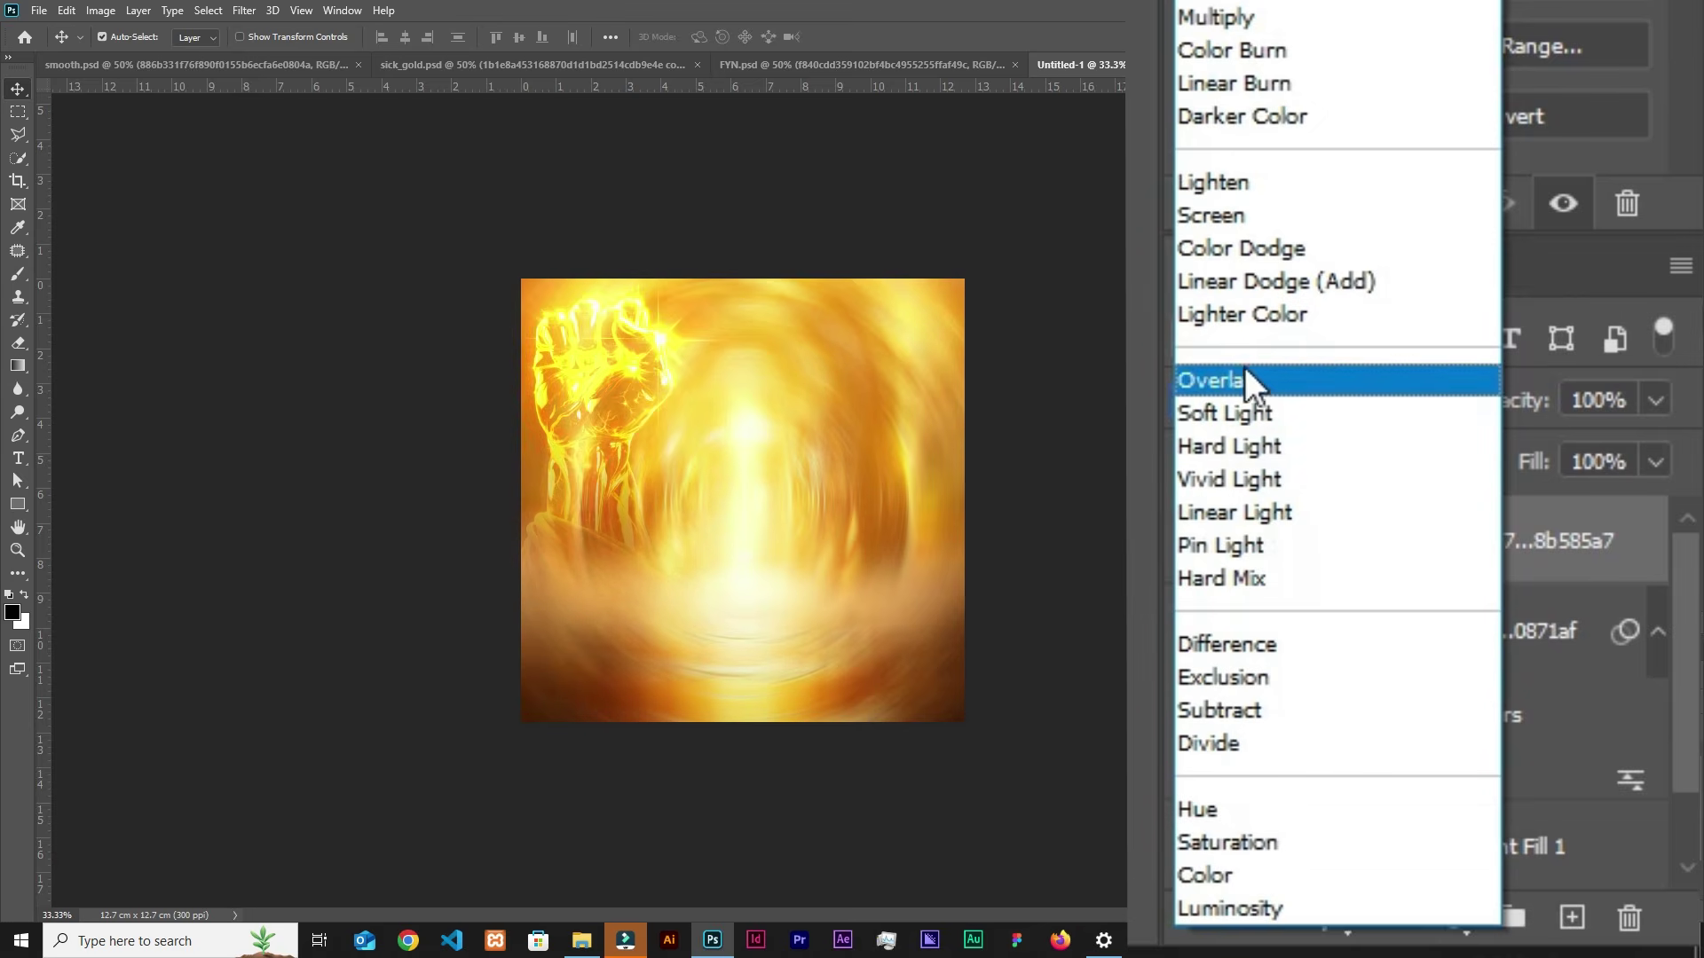
left_click(1239, 412)
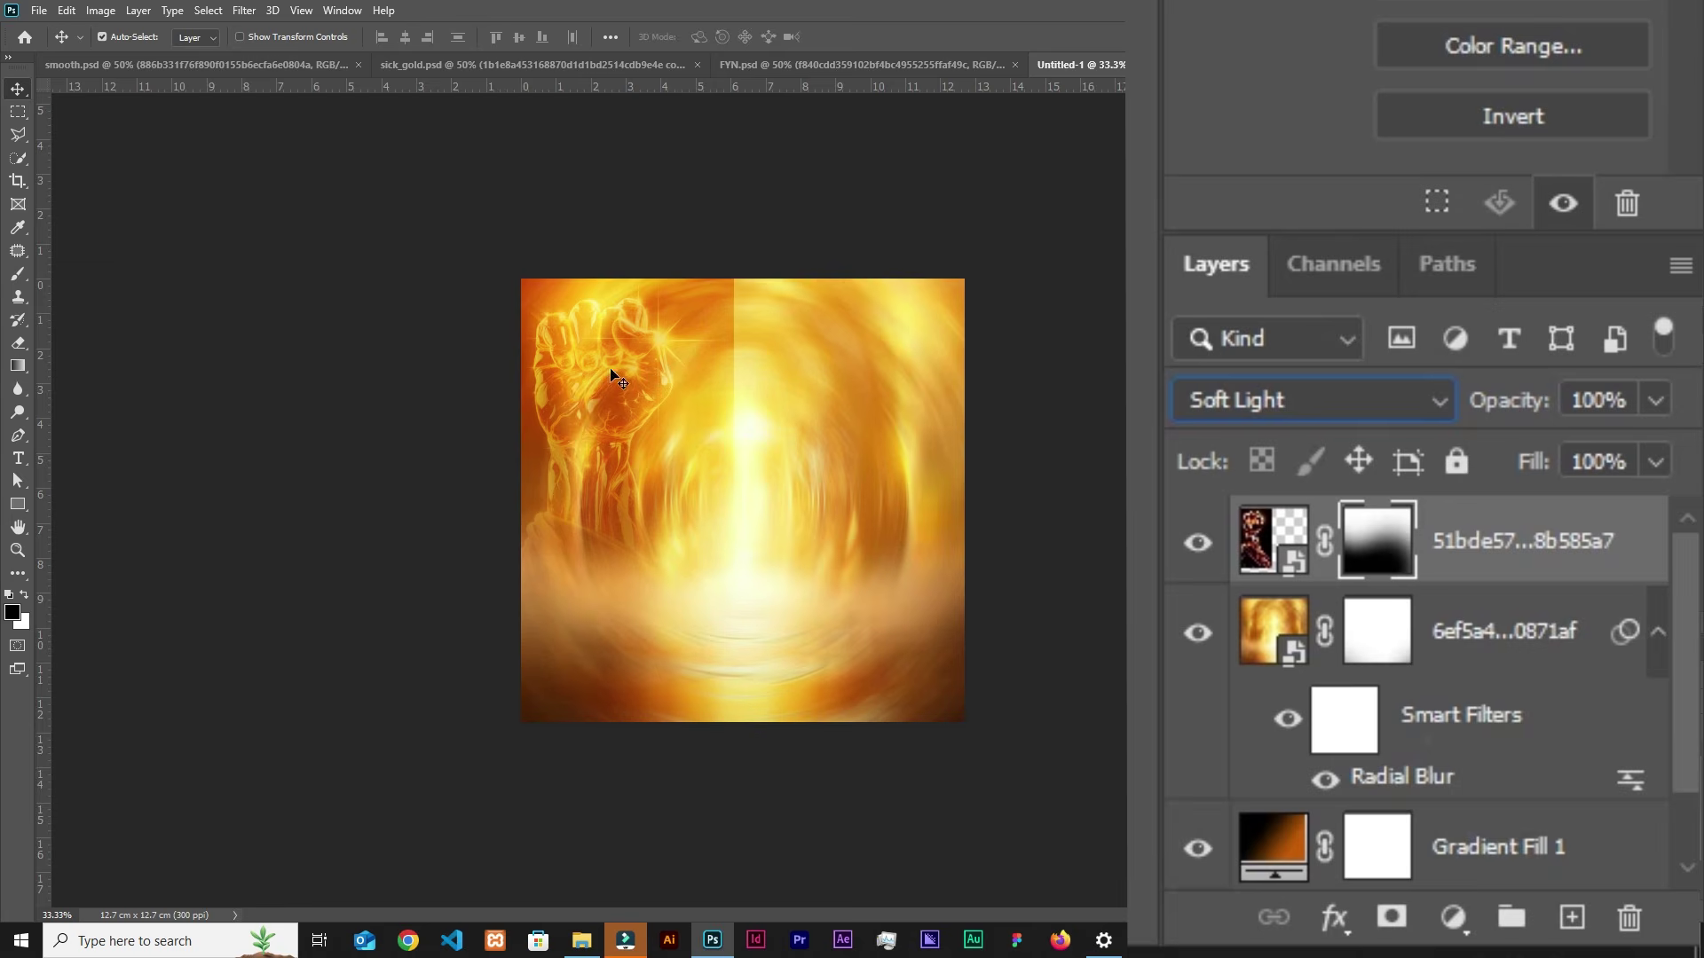
key("shift+alt+s")
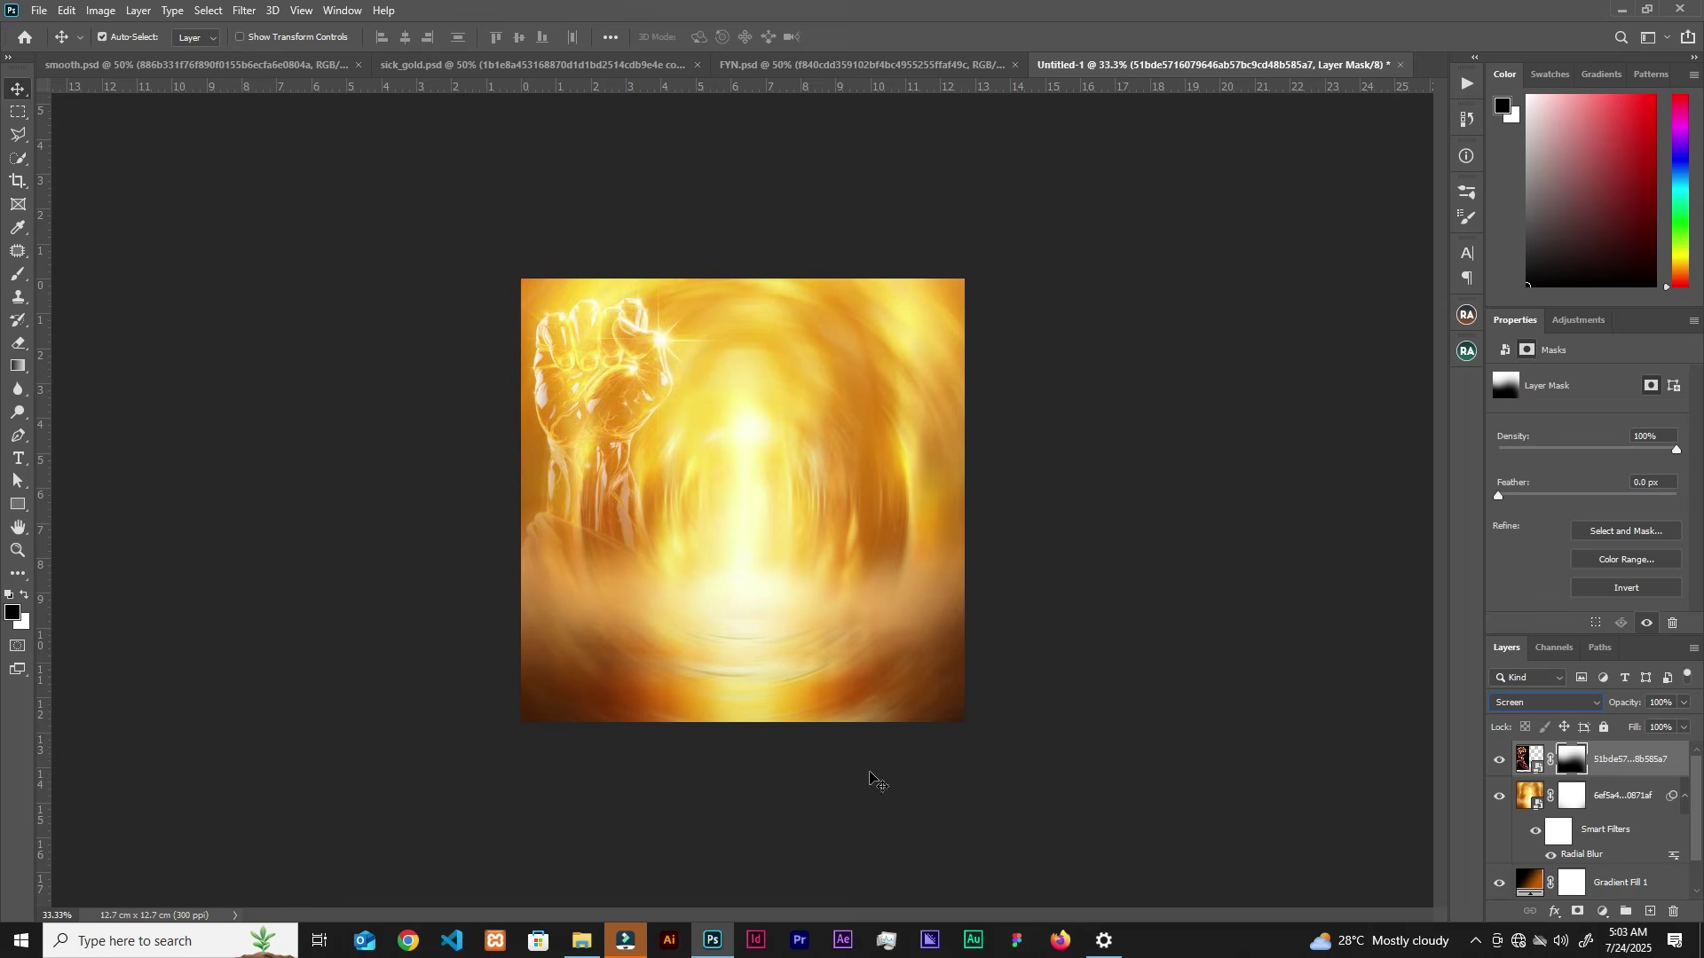
Step: Place the crowned lion image from the stock folder over the canvas's right half at about 28% scale and set its blend mode to Overlay
left_click(578, 943)
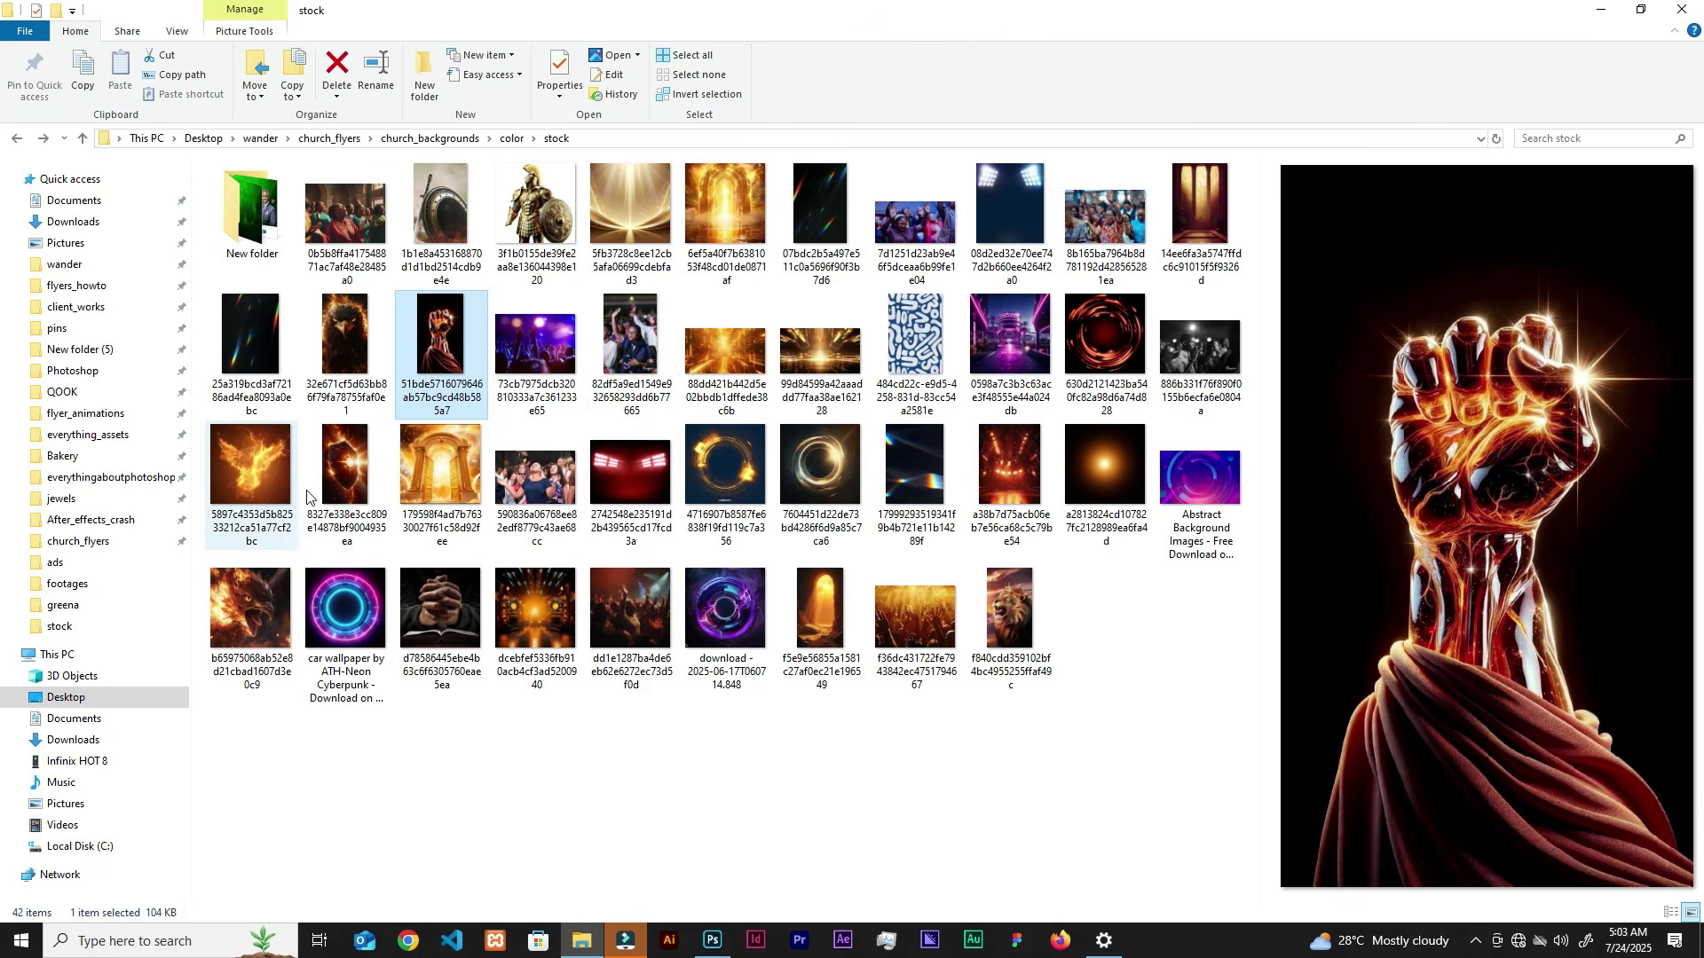
left_click(1010, 610)
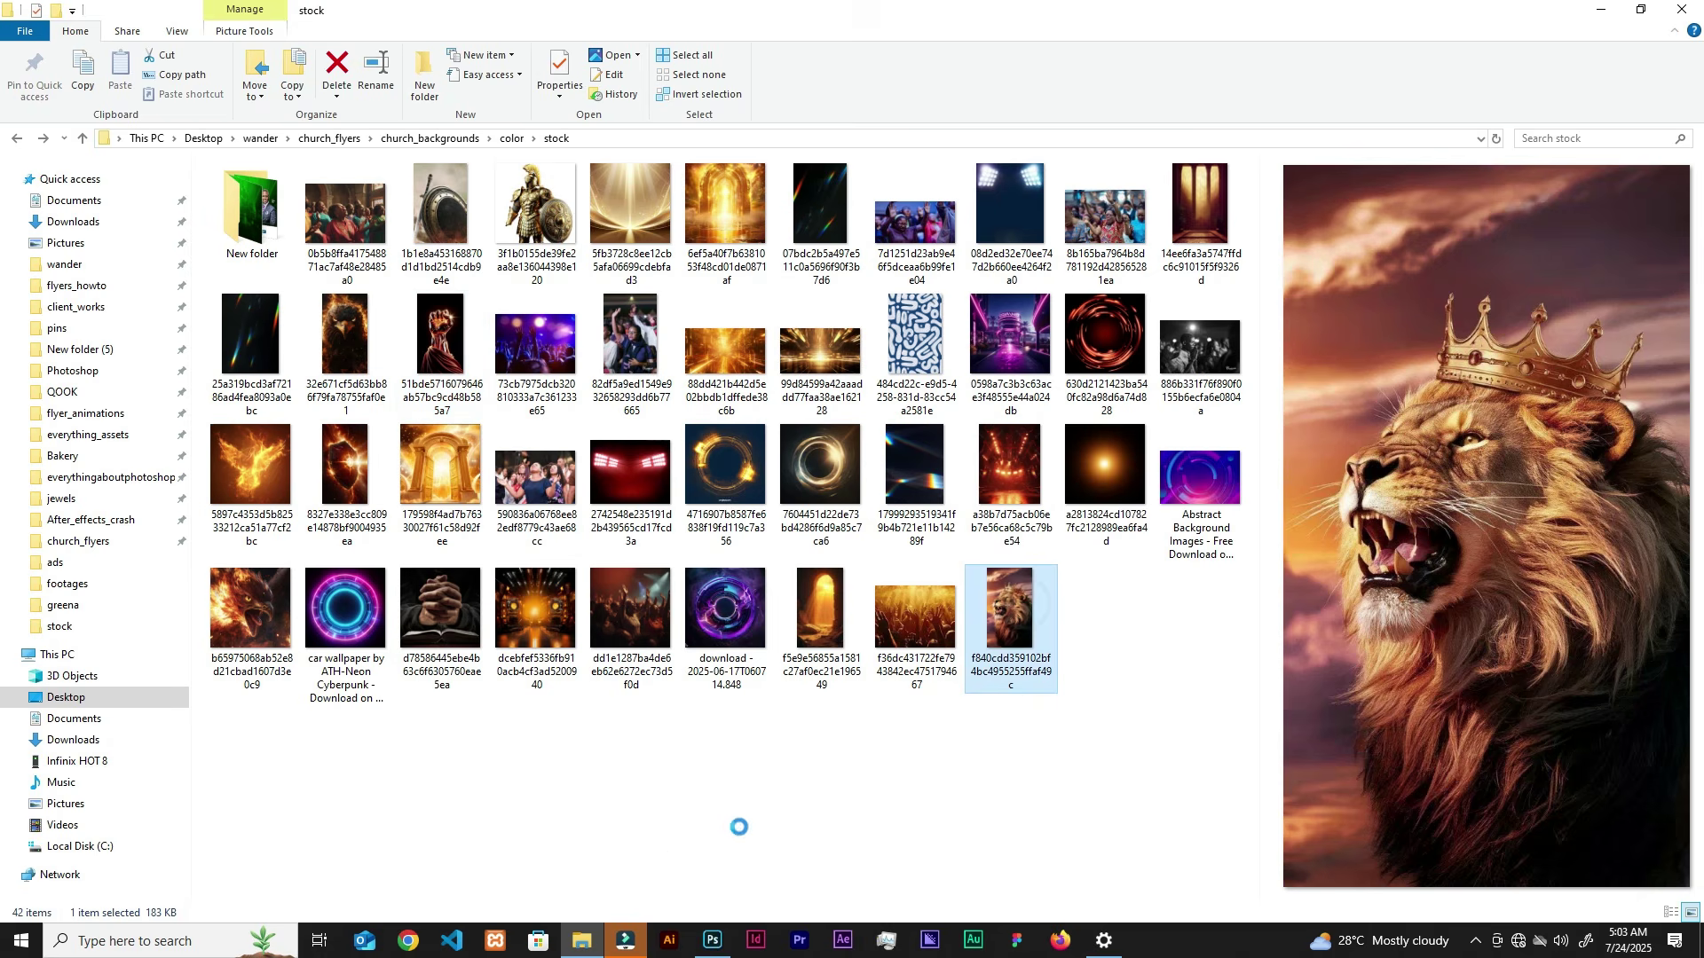
left_click(710, 938)
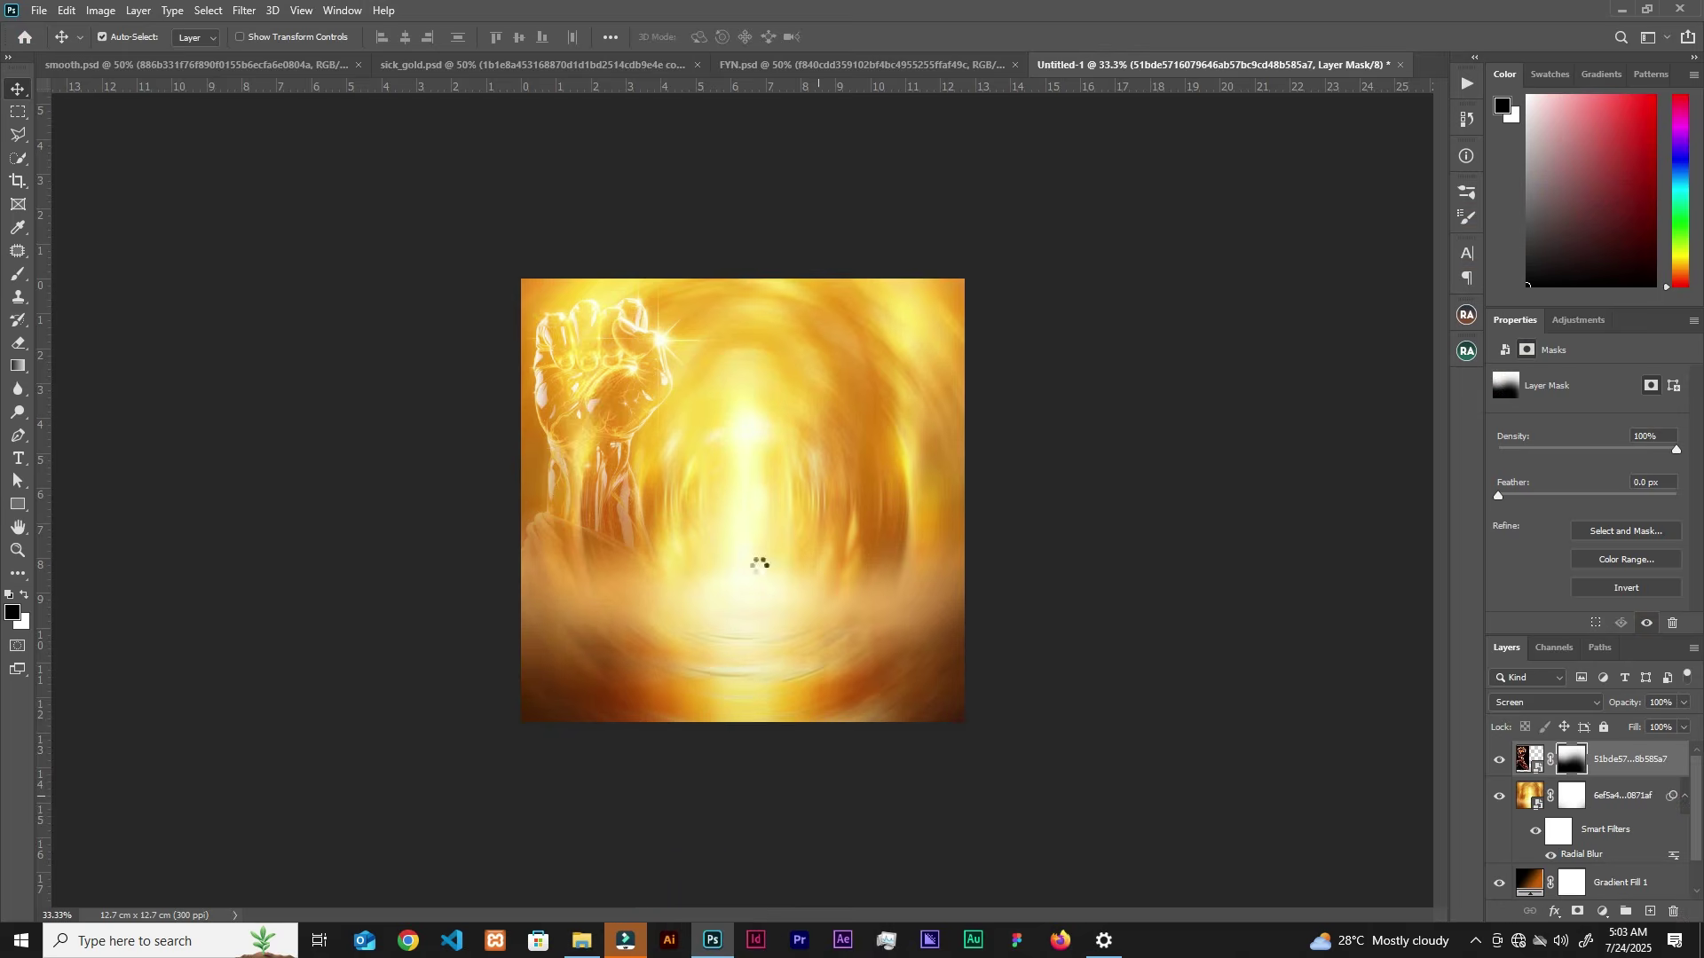
left_click_drag(708, 528, 824, 450)
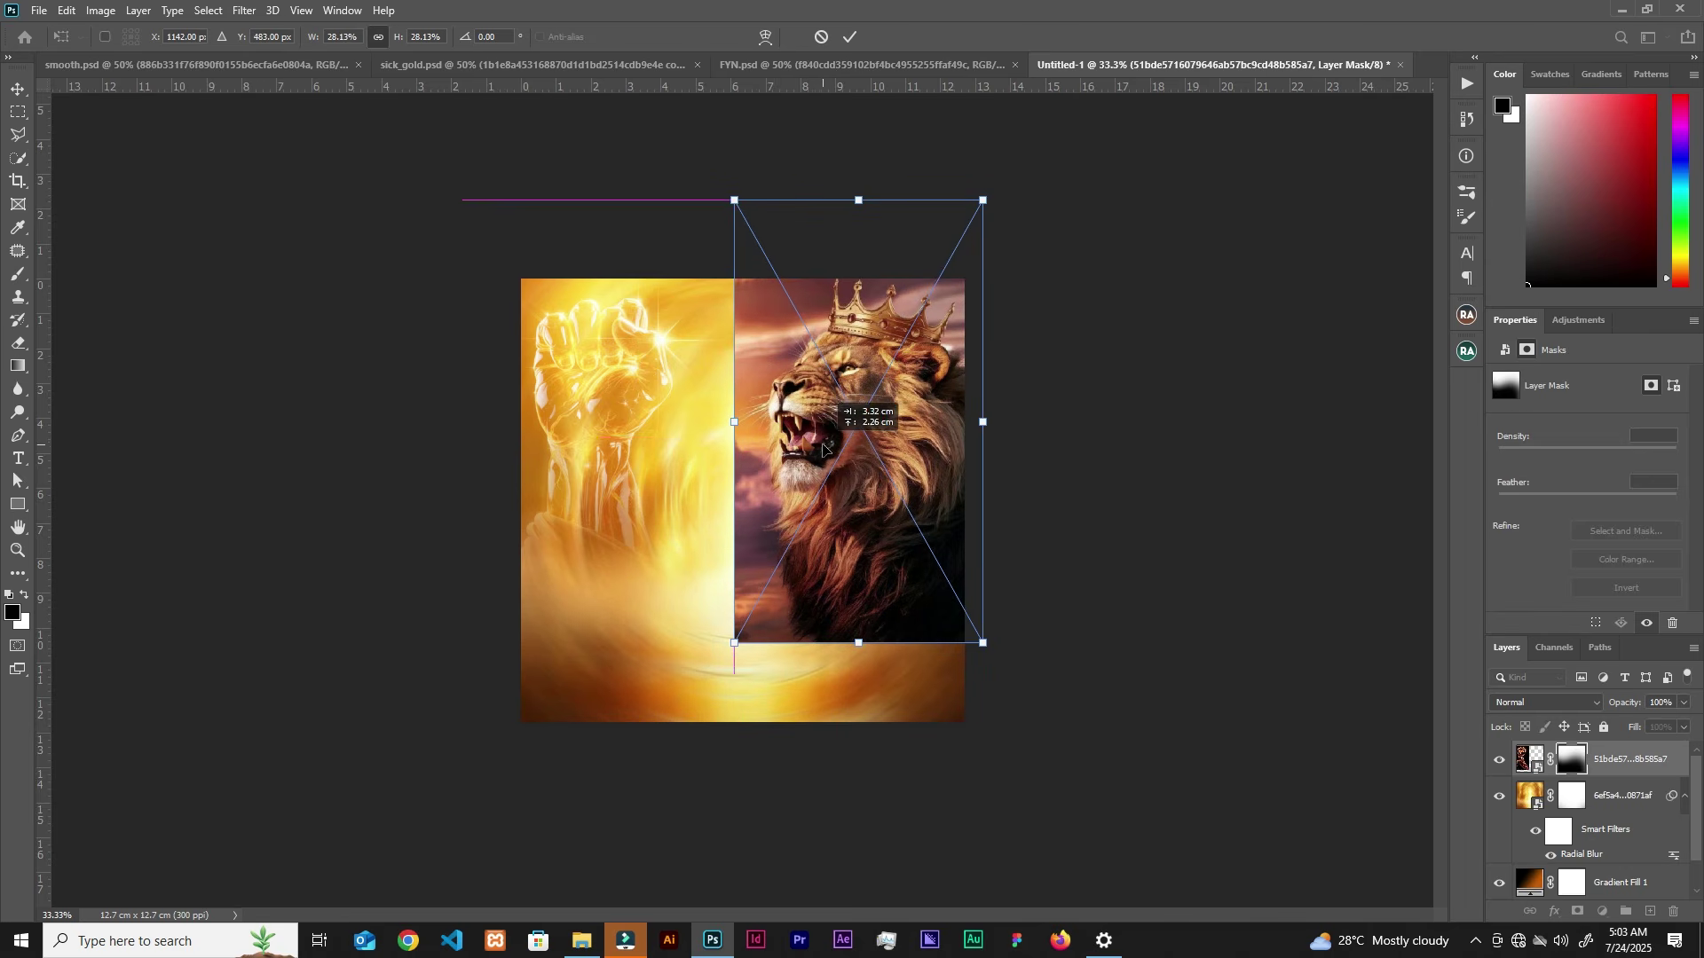
left_click(849, 36)
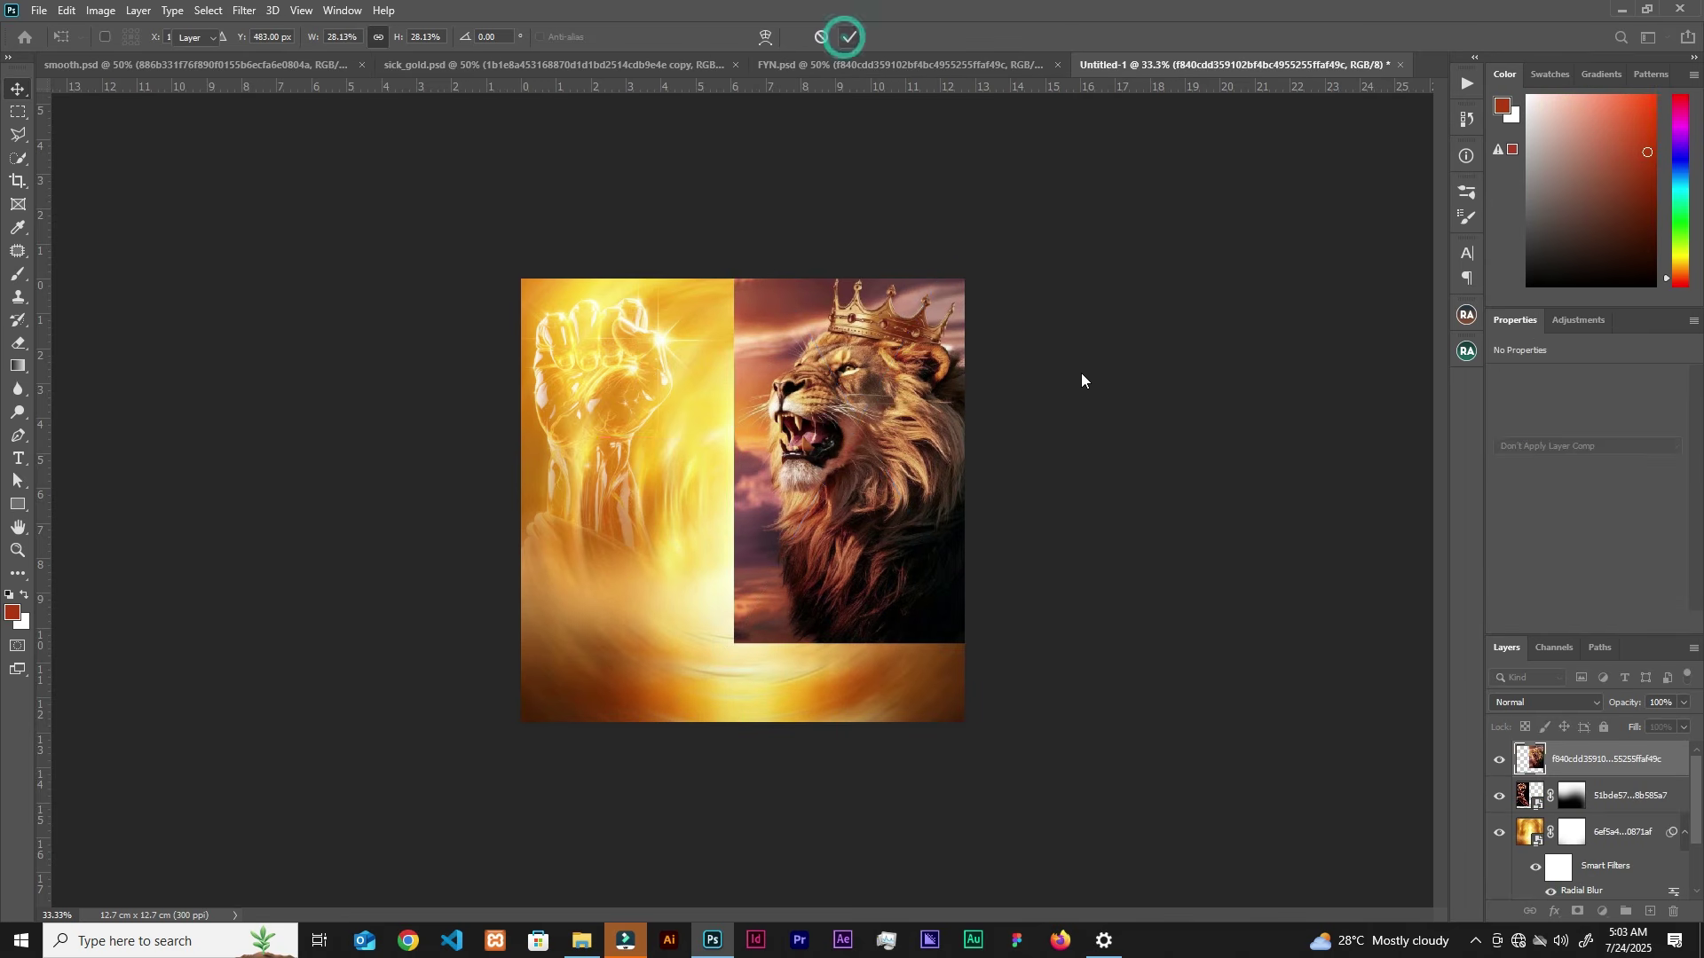
left_click(1523, 705)
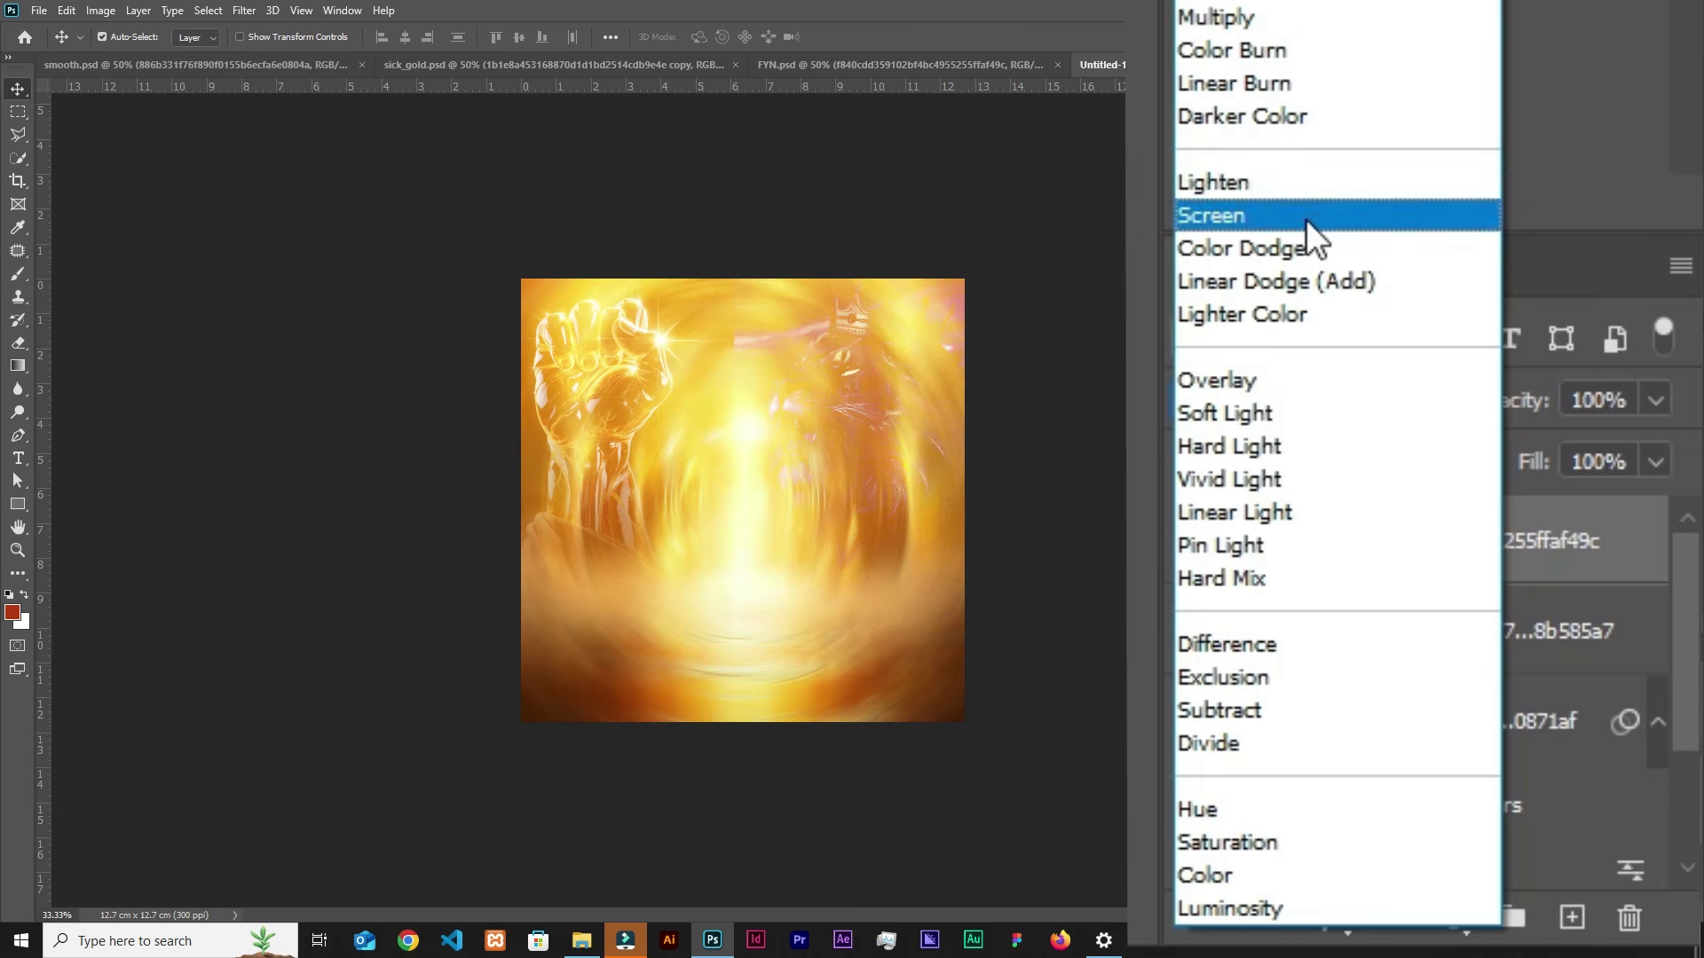
left_click(1260, 389)
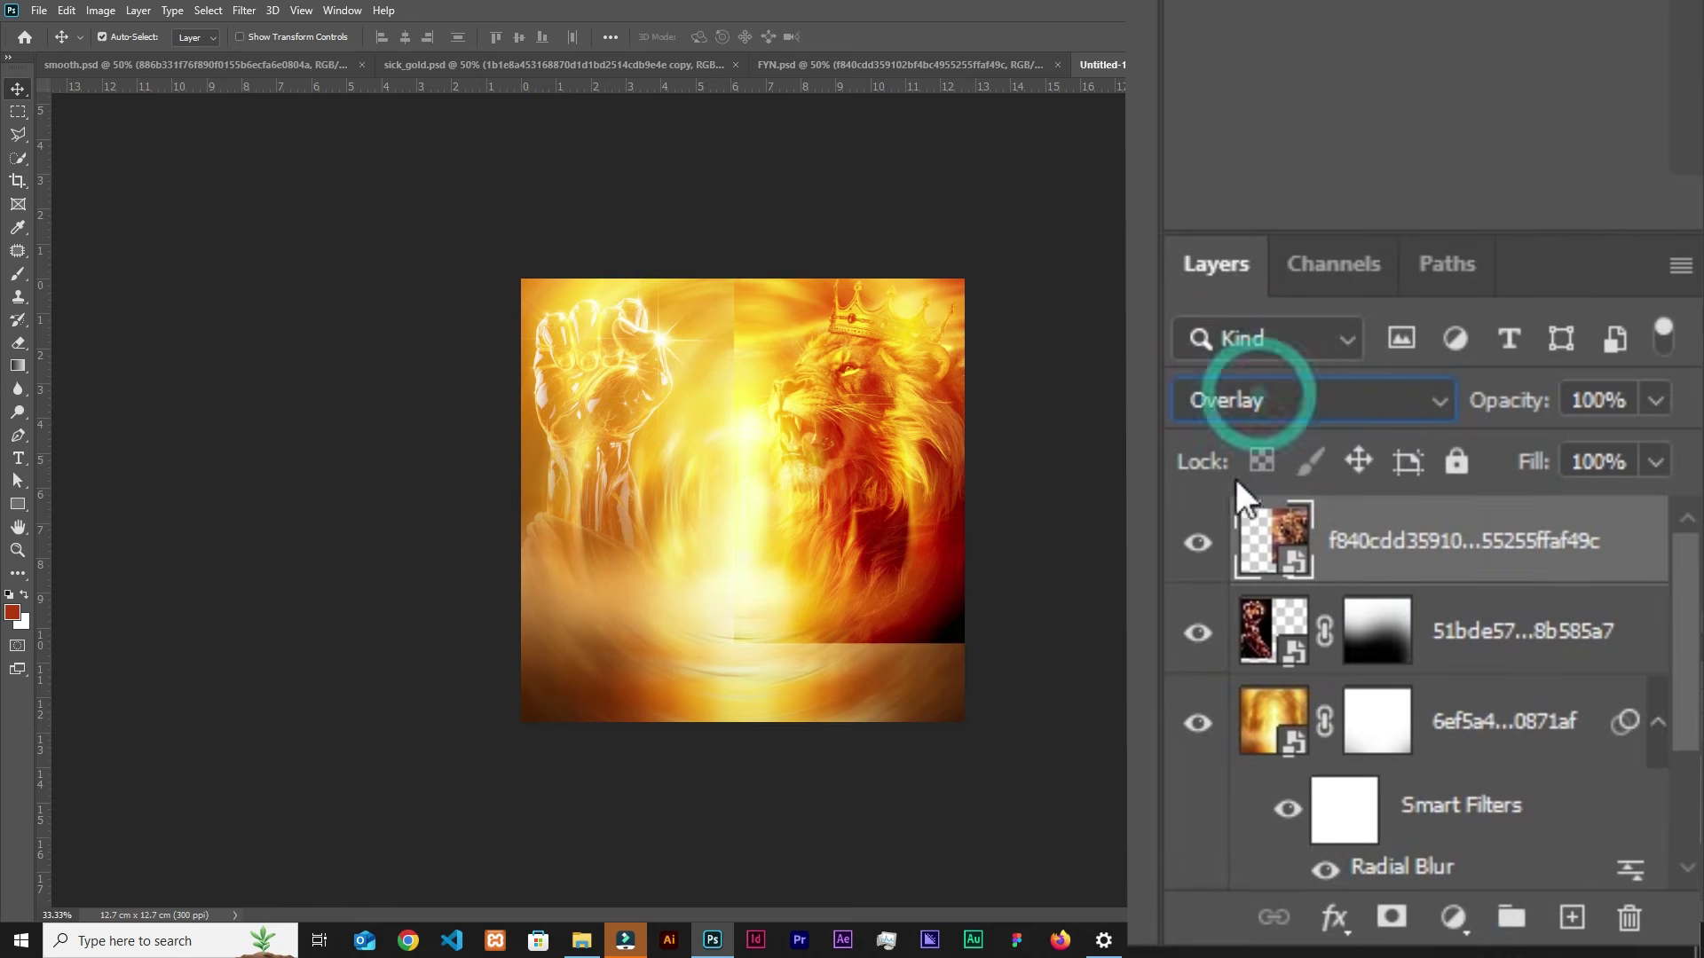
Step: Add a layer mask to the lion and blend its lower and left edges away with a soft black 1000 px brush
left_click(1391, 916)
key("ctrl+plus")
key("b")
key("bracketleft")
key("bracketleft")
key("bracketleft")
key("bracketleft")
key("bracketleft")
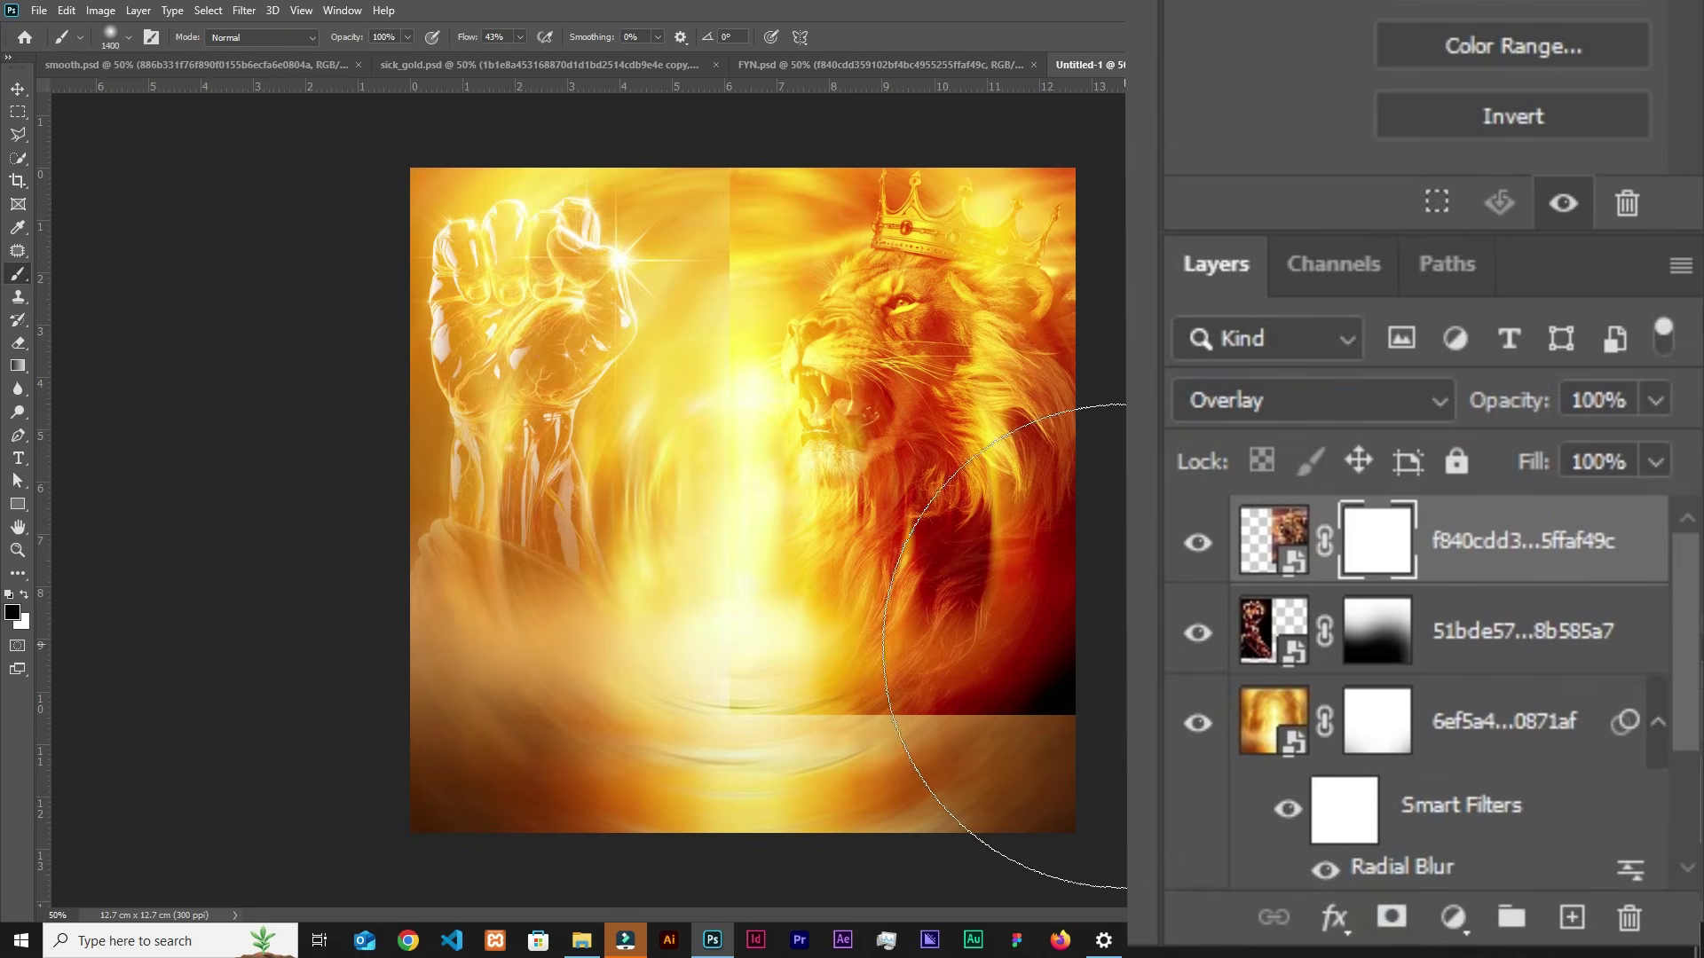
key("ctrl+minus")
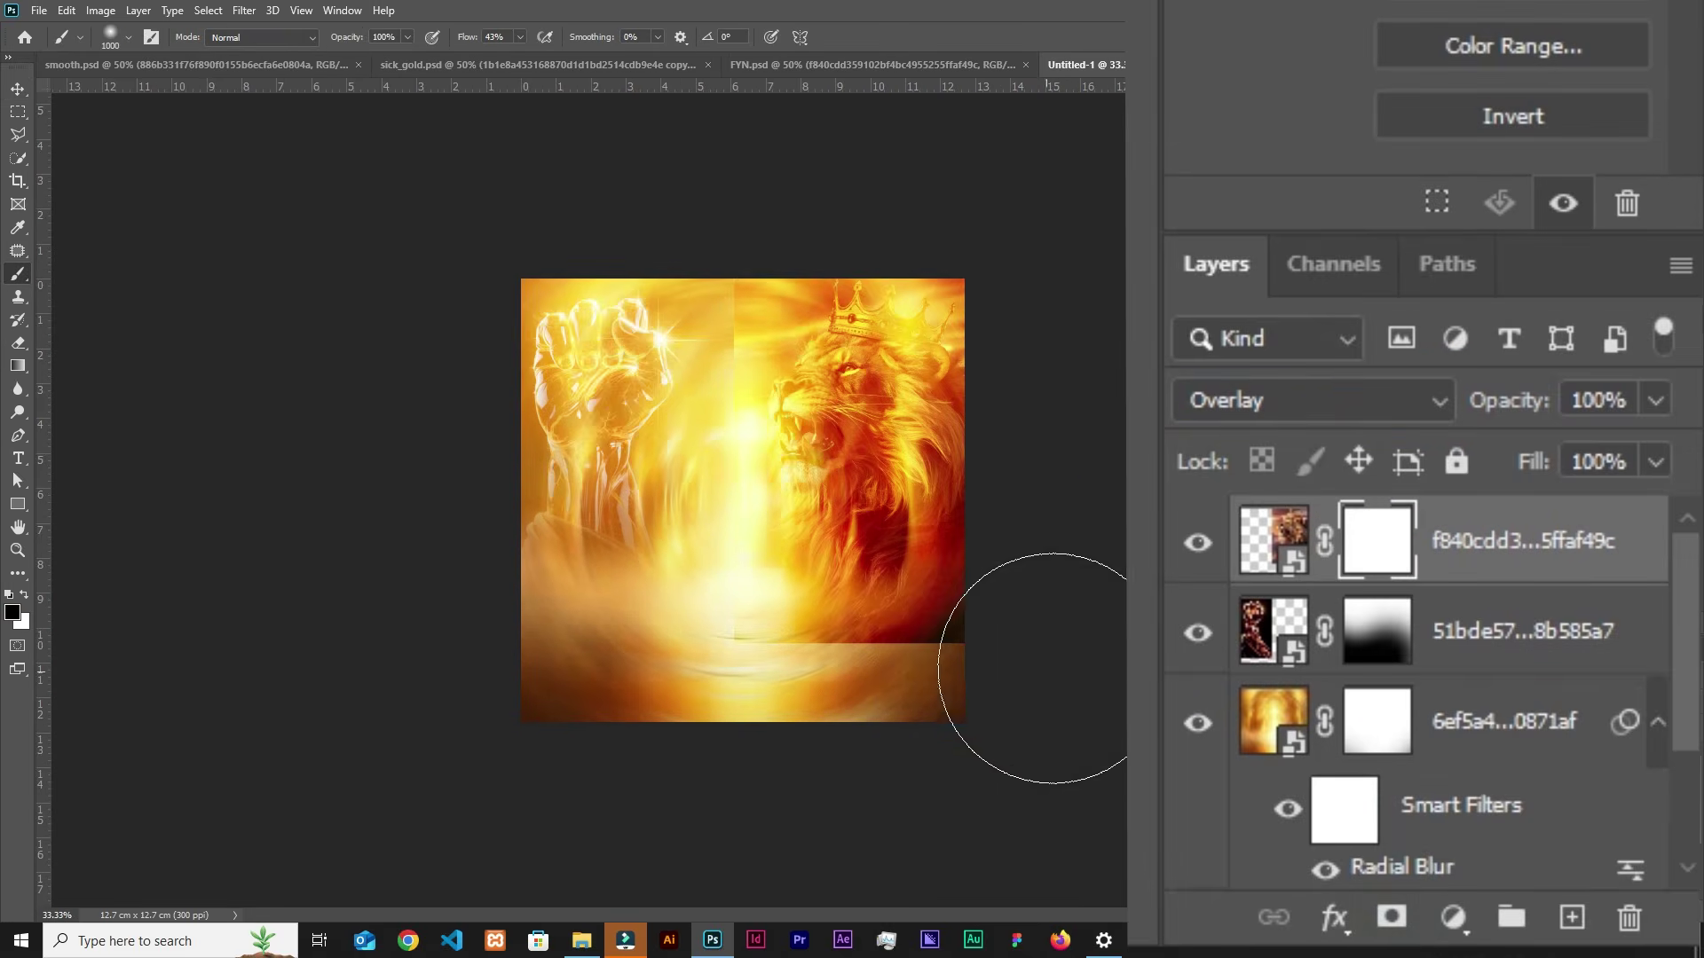
left_click_drag(766, 760, 594, 651)
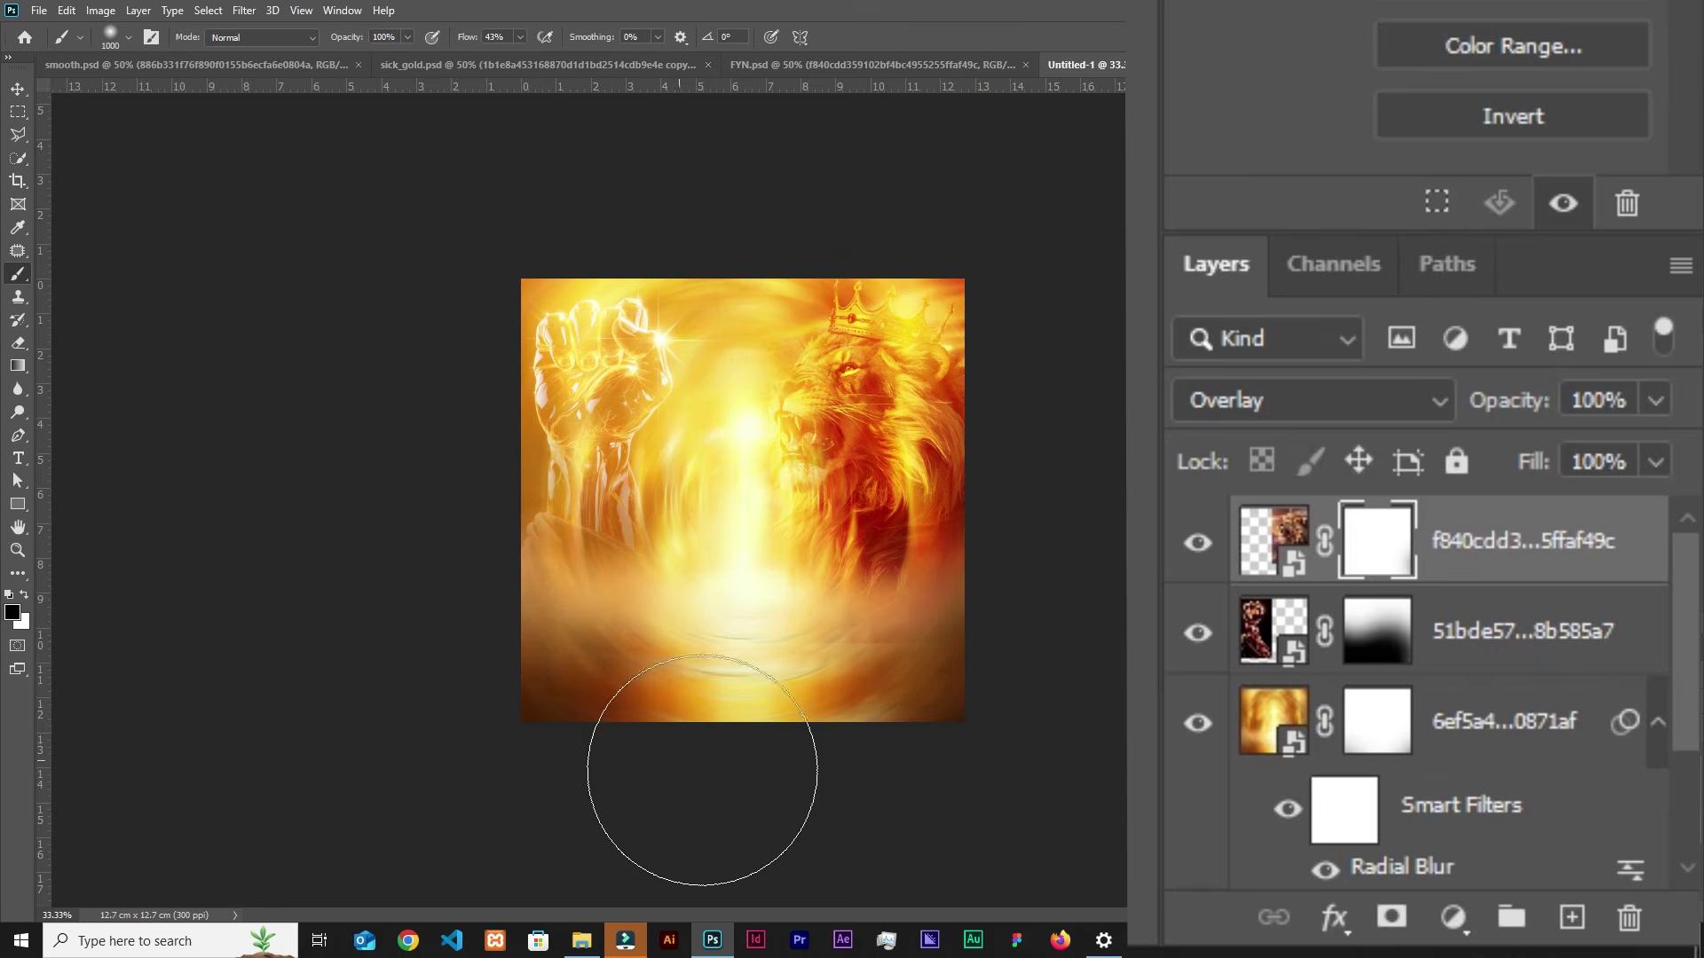
left_click_drag(981, 568, 905, 639)
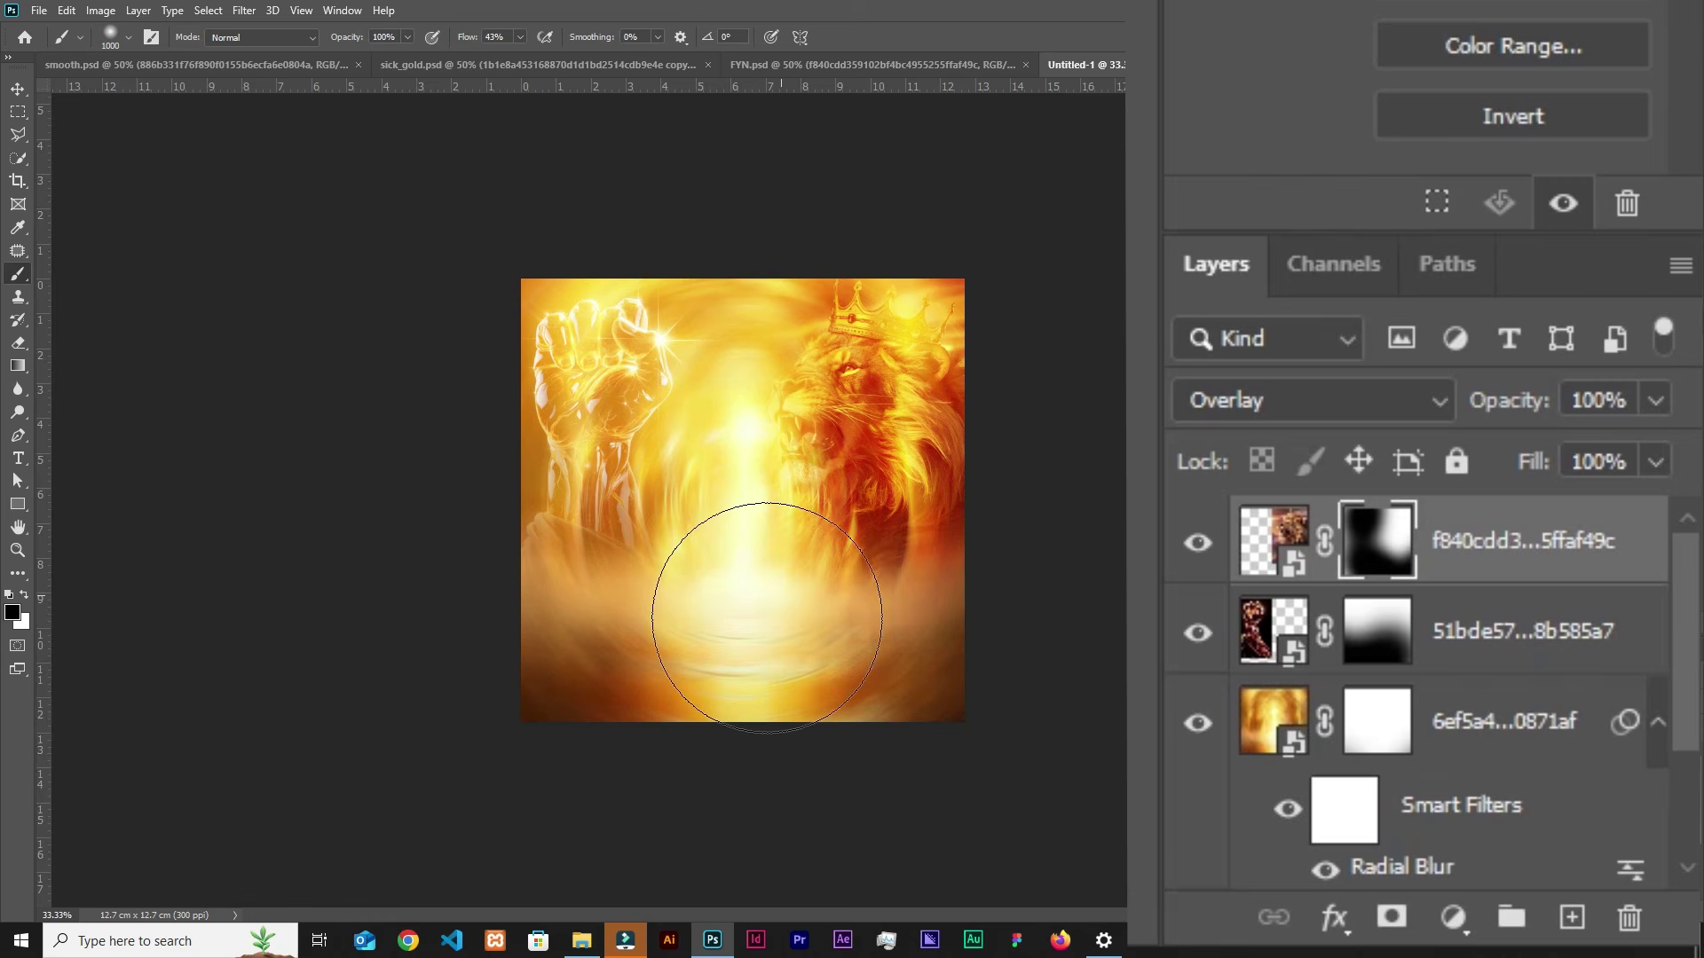
Step: Paint white on the lion's mask over the lower chest to bring back part of the mane and body
key("ctrl+plus")
key("ctrl+plus")
key("ctrl+minus")
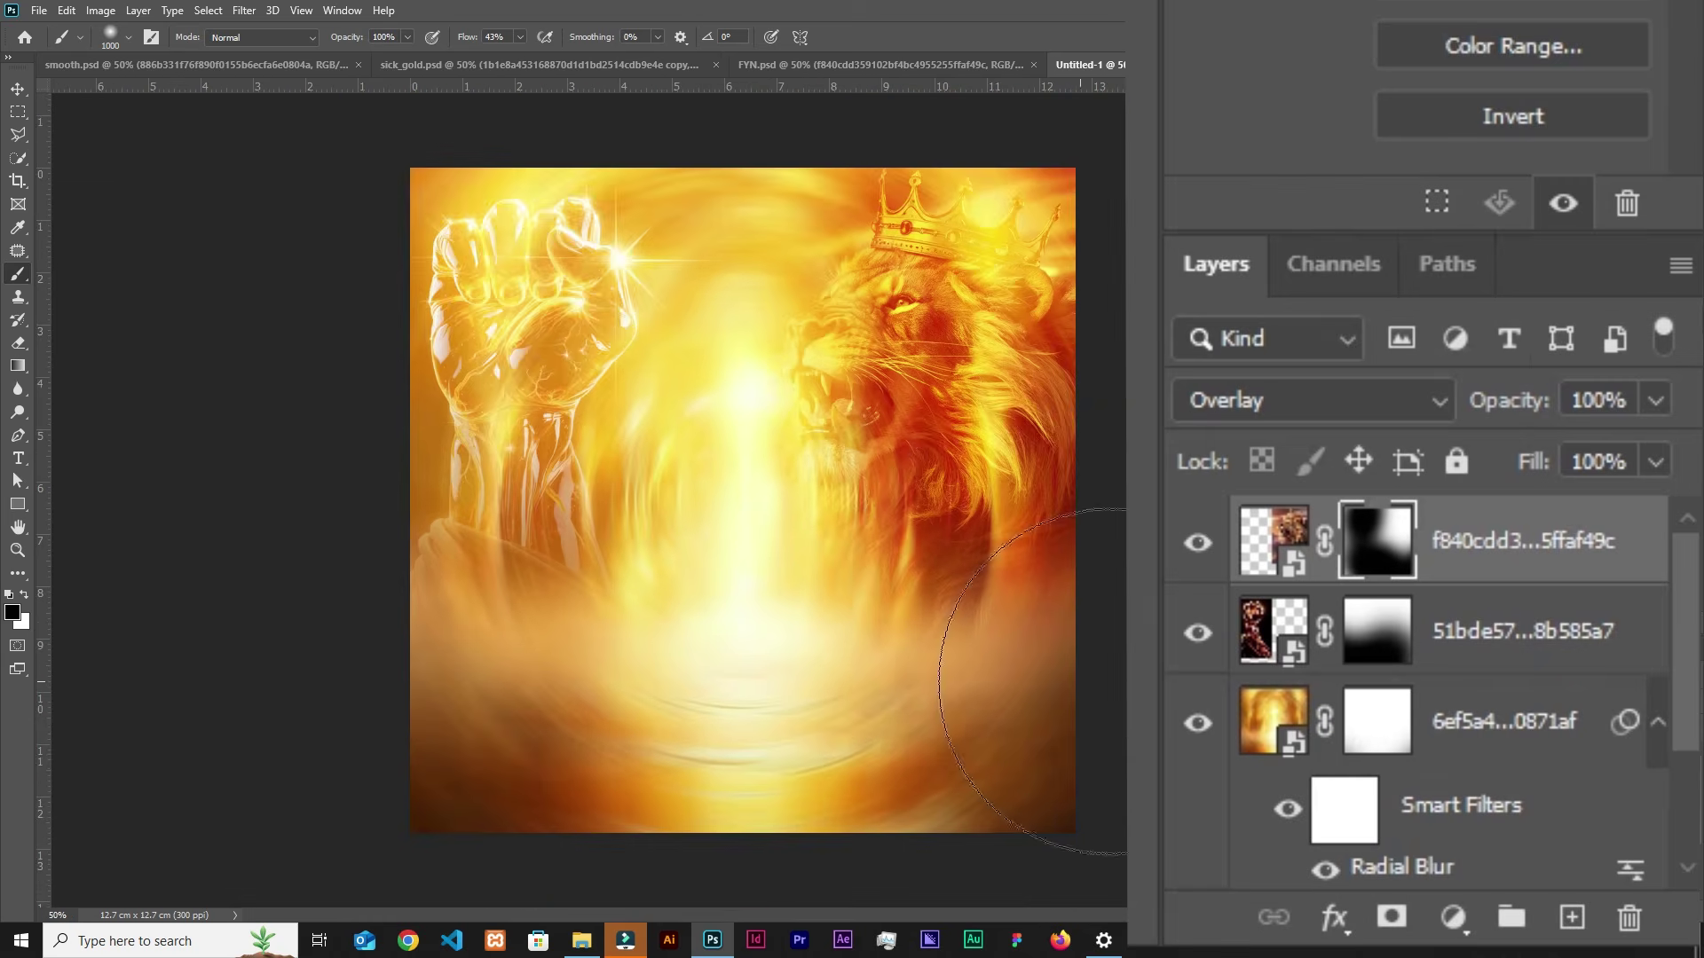
key("bracketleft")
key("bracketleft")
key("bracketleft")
key("bracketleft")
mouse_move(950, 650)
left_mouse_down()
mouse_move(857, 608)
mouse_move(902, 601)
mouse_move(785, 592)
mouse_move(942, 662)
left_mouse_up()
key("bracketright")
key("bracketright")
key("bracketright")
key("bracketright")
left_click(942, 663)
key("ctrl+minus")
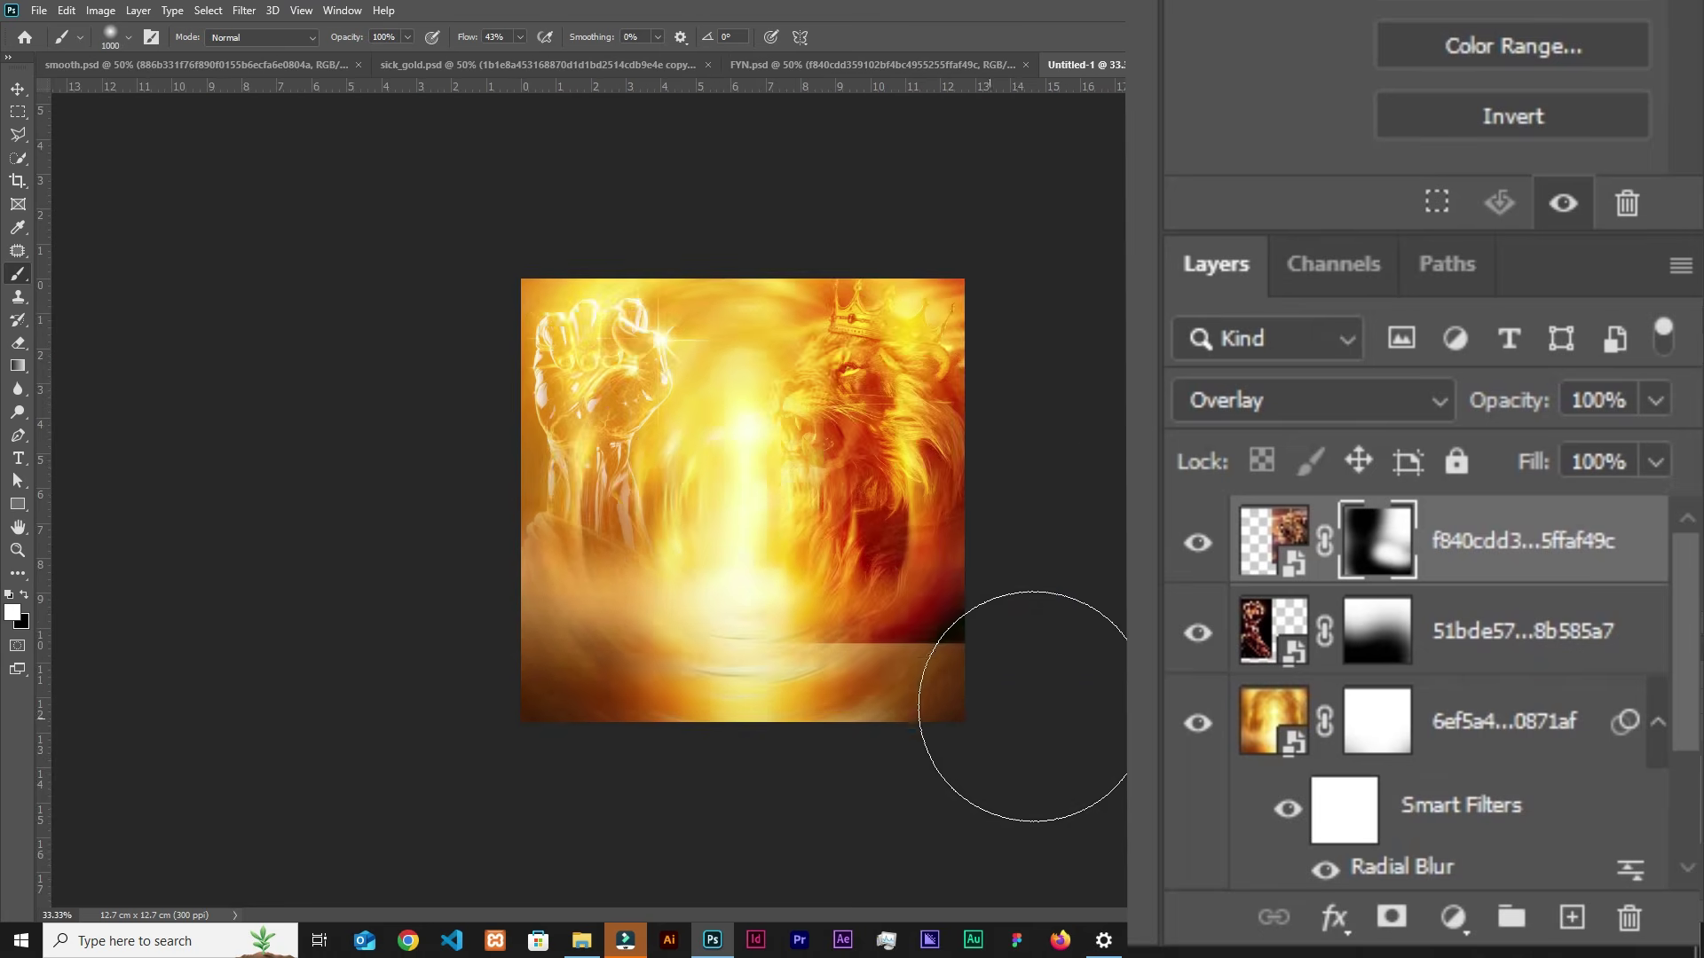
Step: Switch the brush back to black and fade the lion's lower edge and inner side on its mask
key("bracketright")
key("x")
mouse_move(803, 784)
left_mouse_down()
mouse_move(863, 730)
mouse_move(863, 765)
mouse_move(655, 777)
left_mouse_up()
mouse_move(677, 616)
left_mouse_down()
mouse_move(723, 609)
mouse_move(722, 627)
left_mouse_up()
Step: Move the masked lion slightly up and toward the canvas's right edge
key("v")
key("ctrl+plus")
left_click_drag(880, 429, 920, 415)
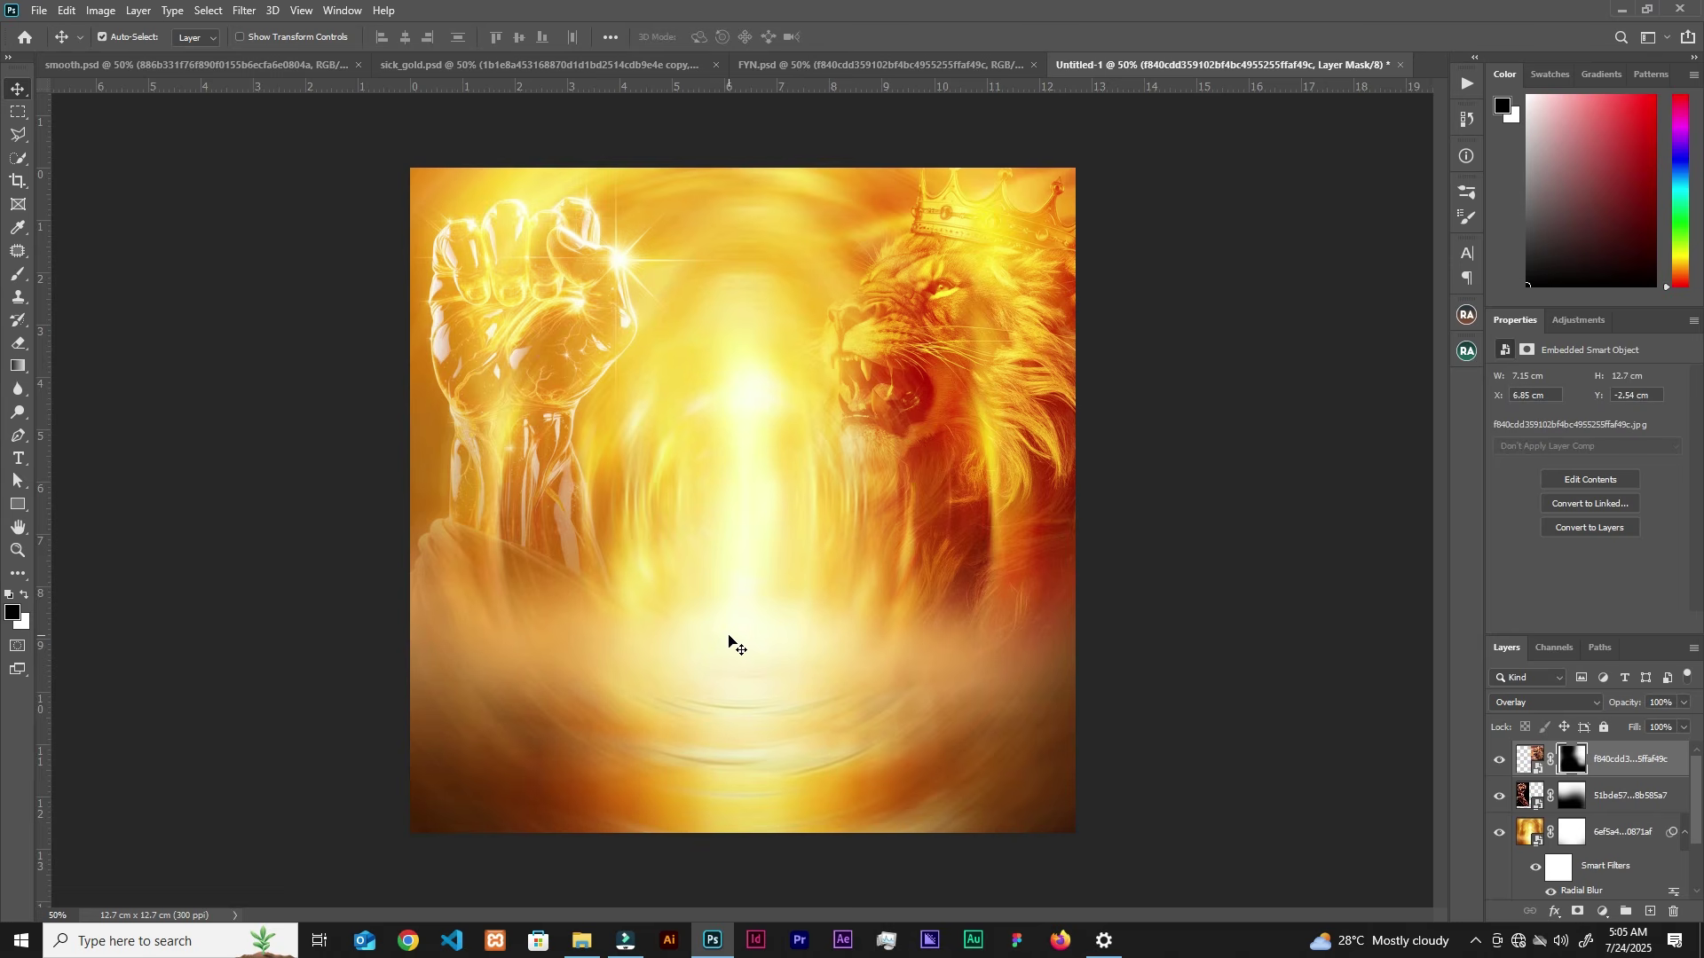
Step: Place the dark prism light-leak image from the stock folder across the whole canvas at about 51% scale and set its blend mode to Screen
left_click(573, 944)
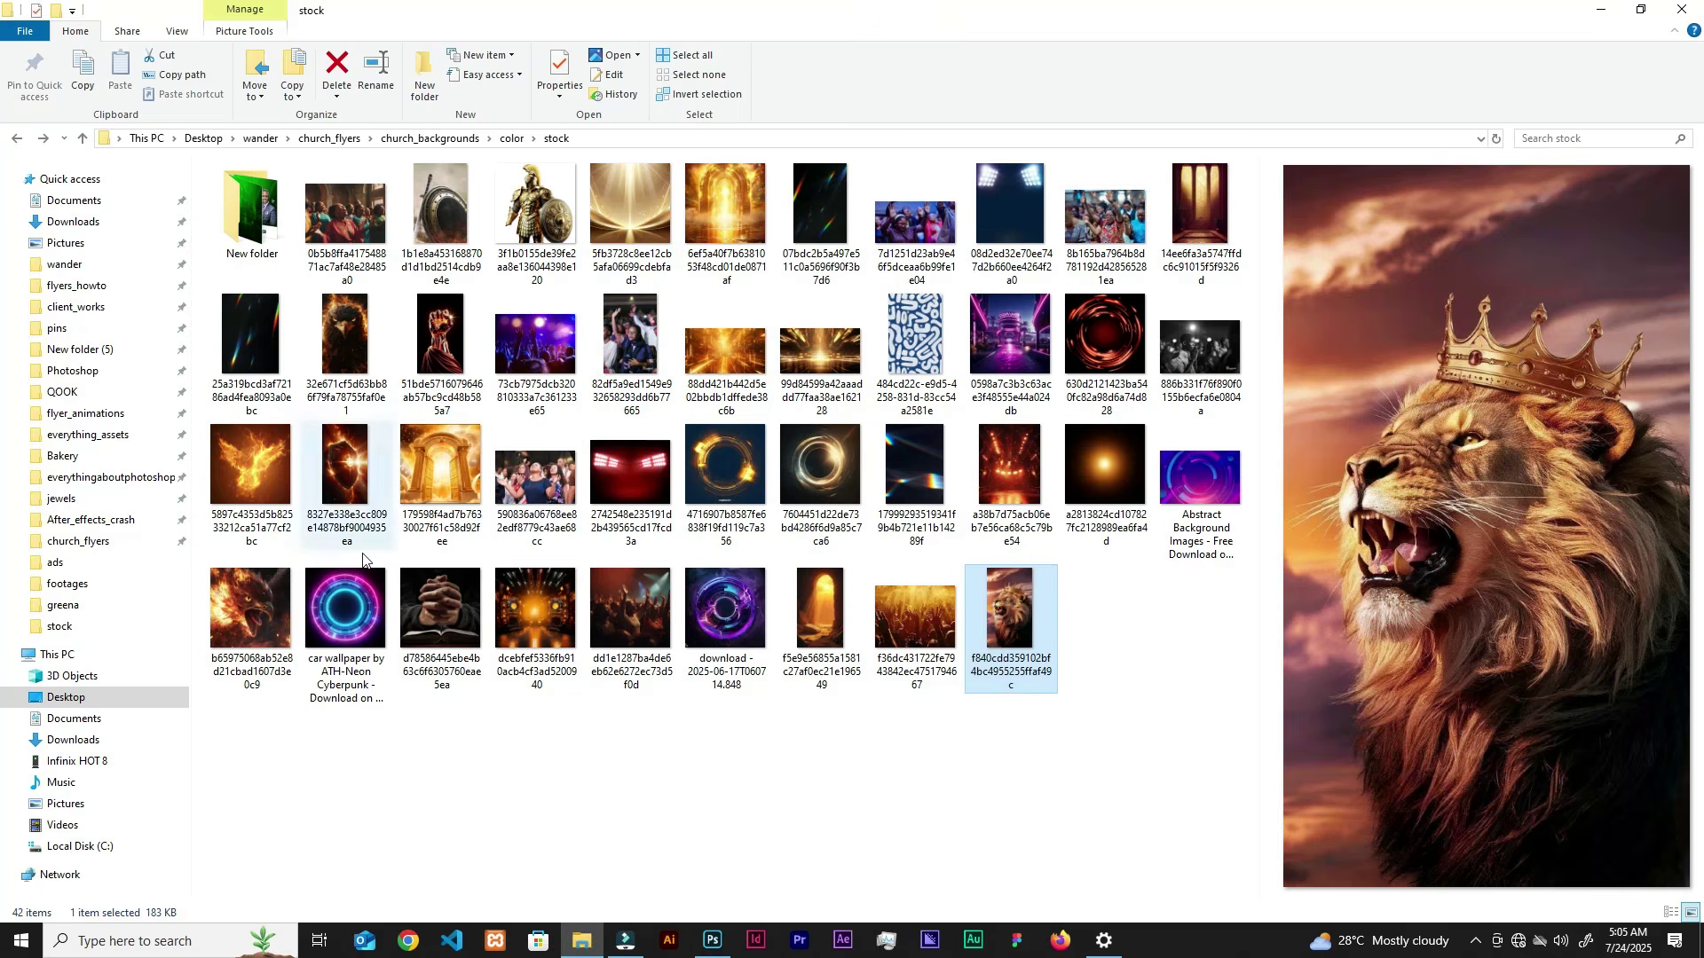
left_click_drag(914, 466, 816, 741)
left_click_drag(892, 604, 940, 609)
left_click_drag(981, 501, 1045, 461)
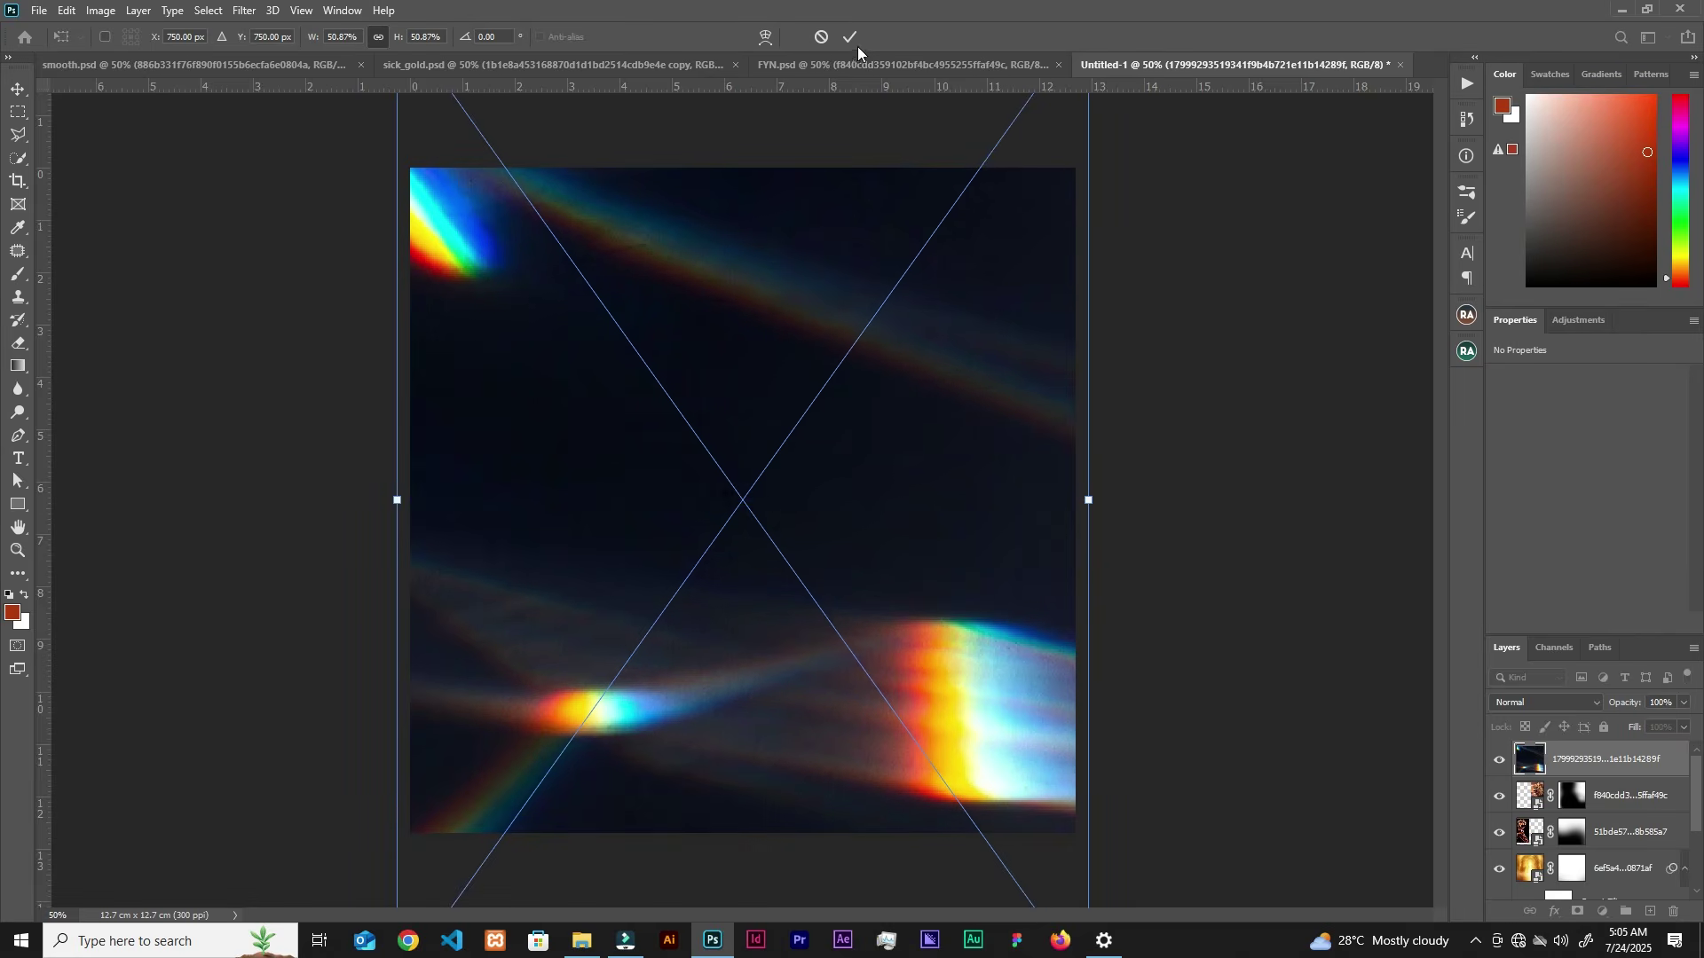
key("Return")
left_click(1546, 703)
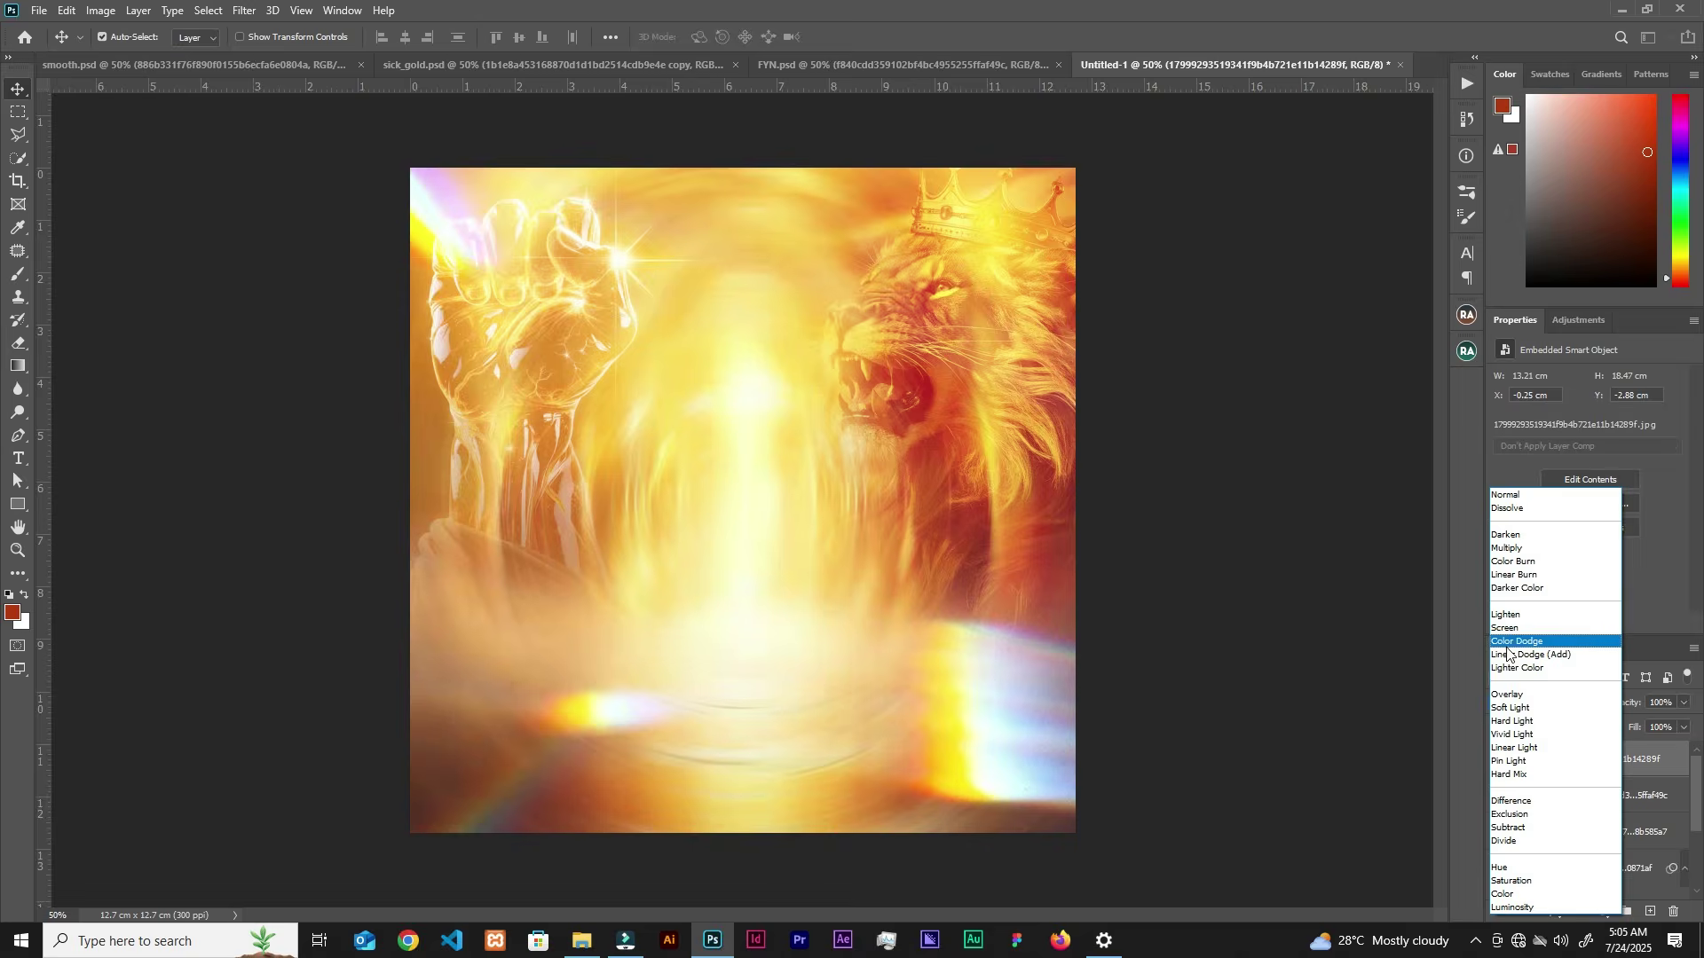
left_click(1523, 629)
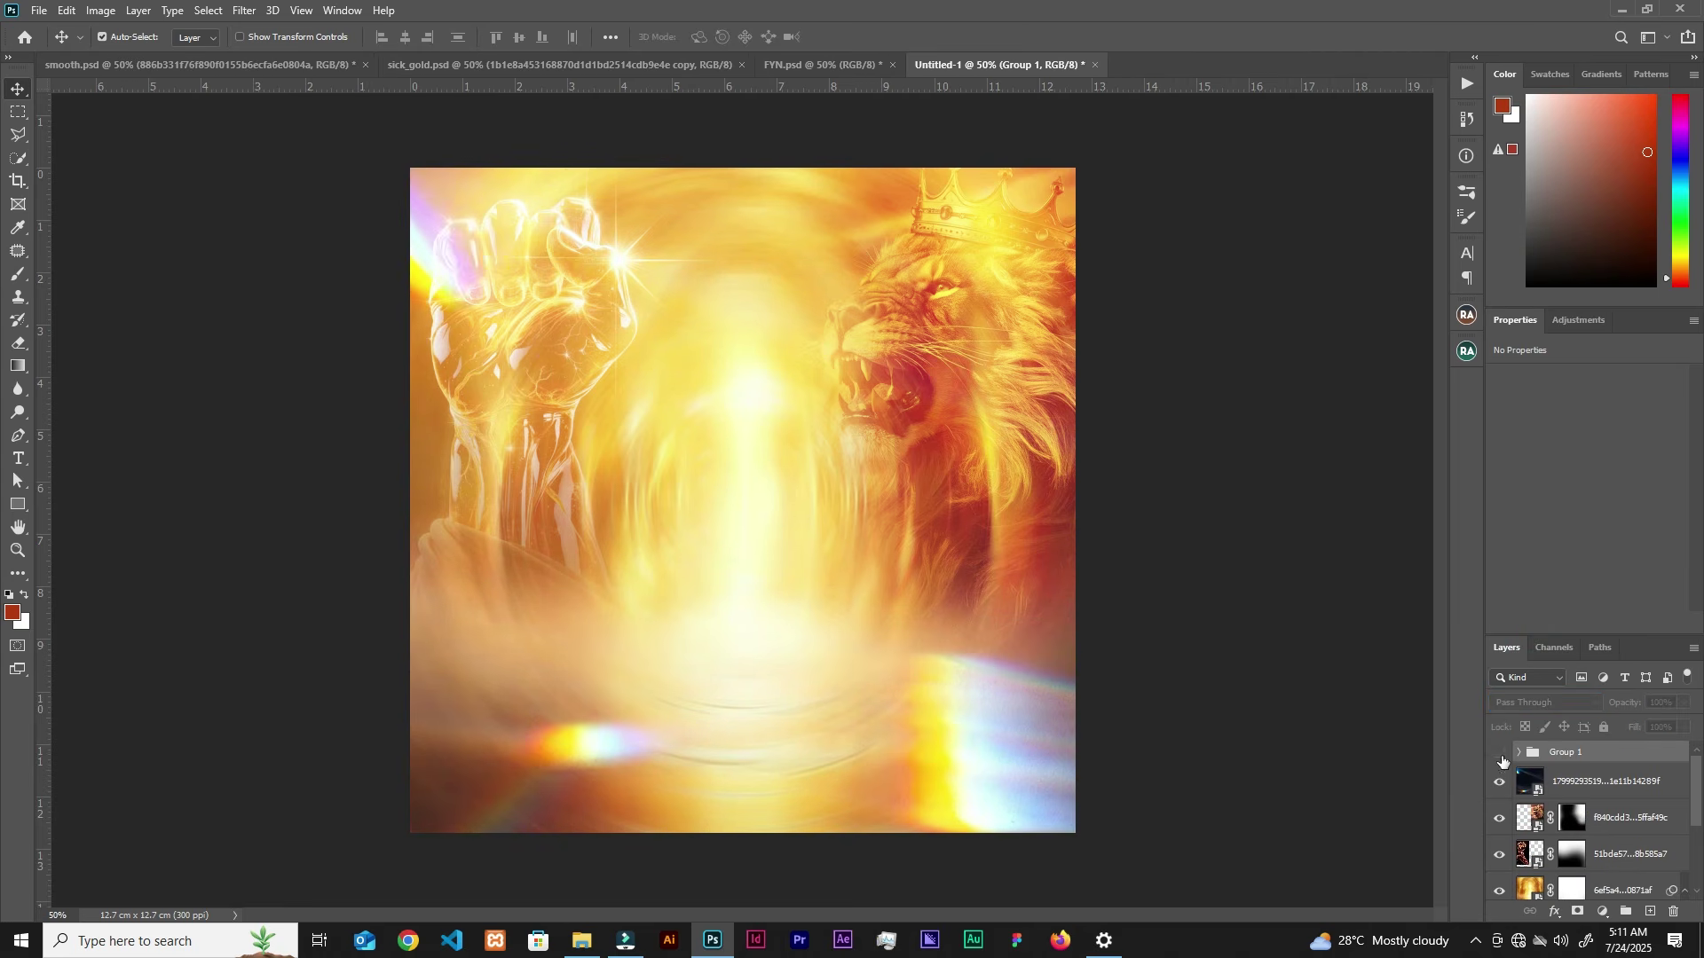
Step: Show the flyer text group Group 1 and apply a Gaussian Blur with a radius of a few pixels to the fist layer
left_click(1500, 754)
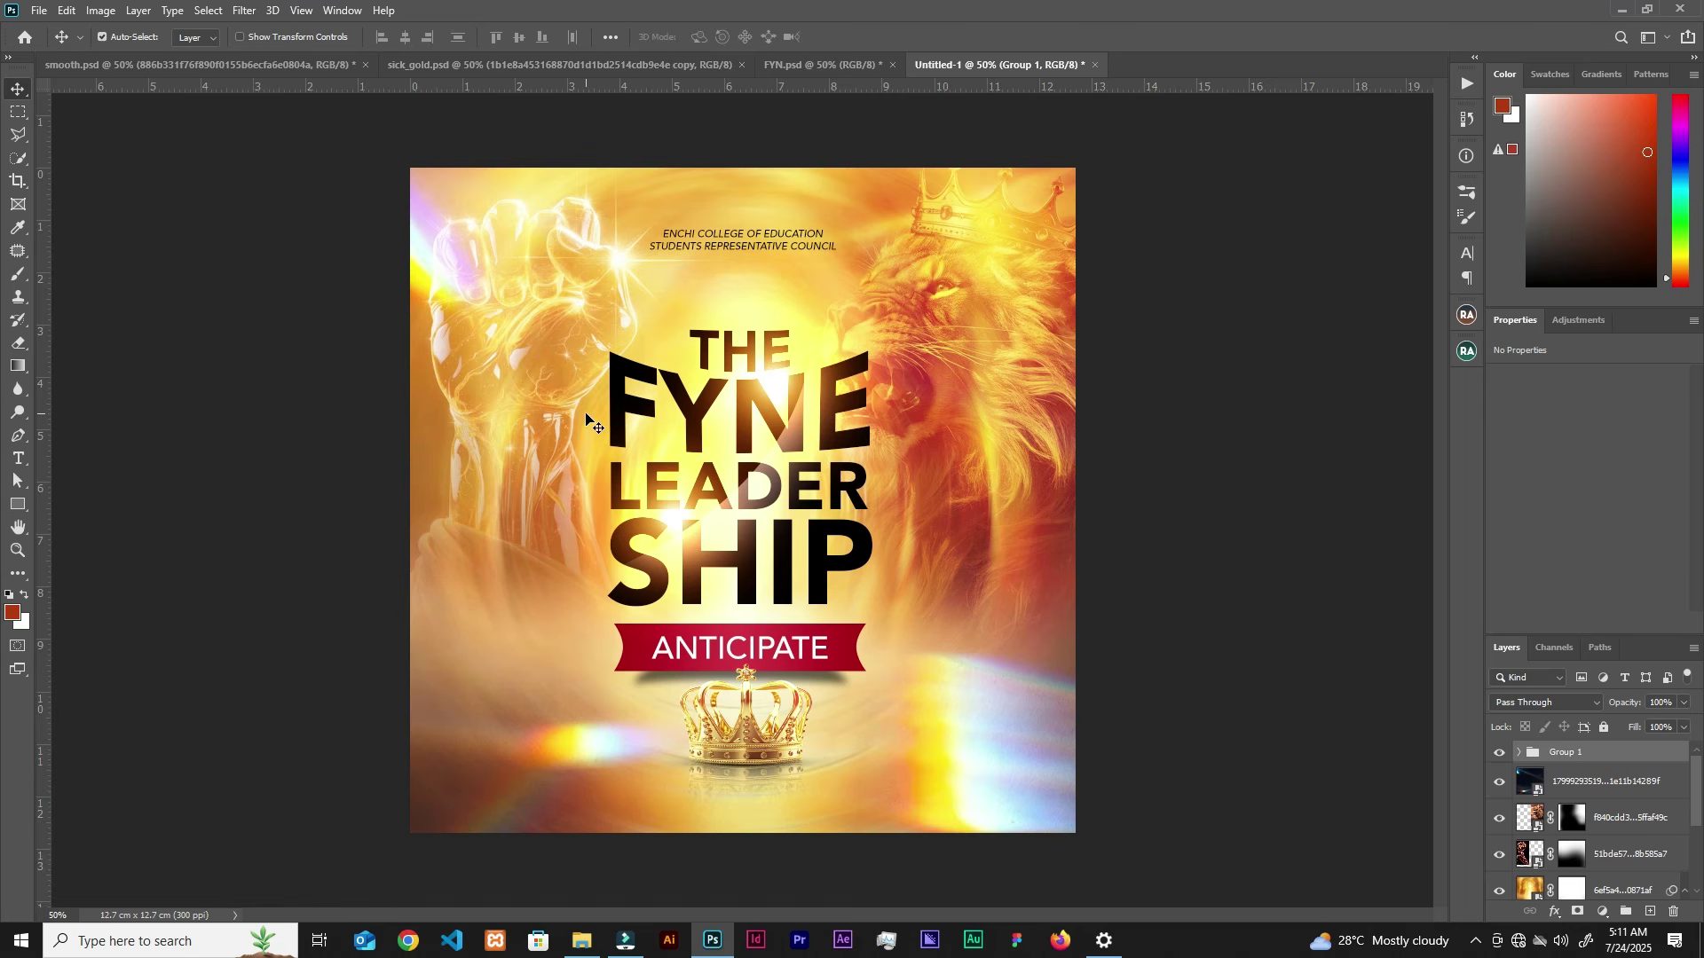
left_click(543, 359)
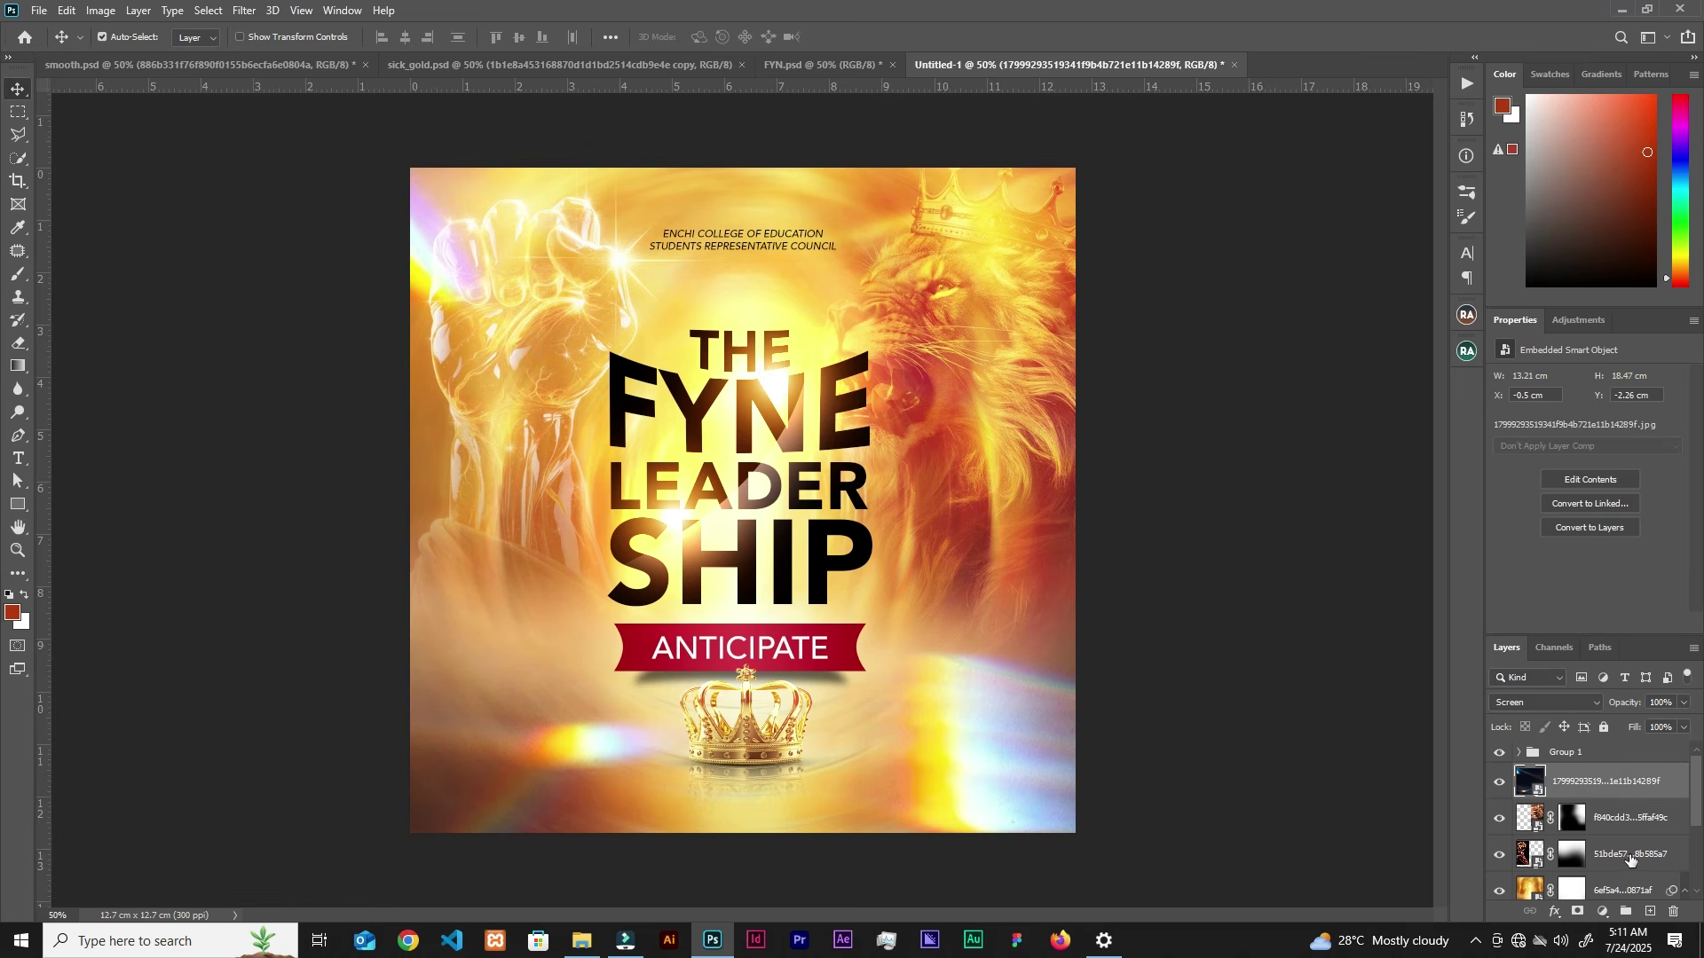
left_click(1631, 859)
left_click(247, 10)
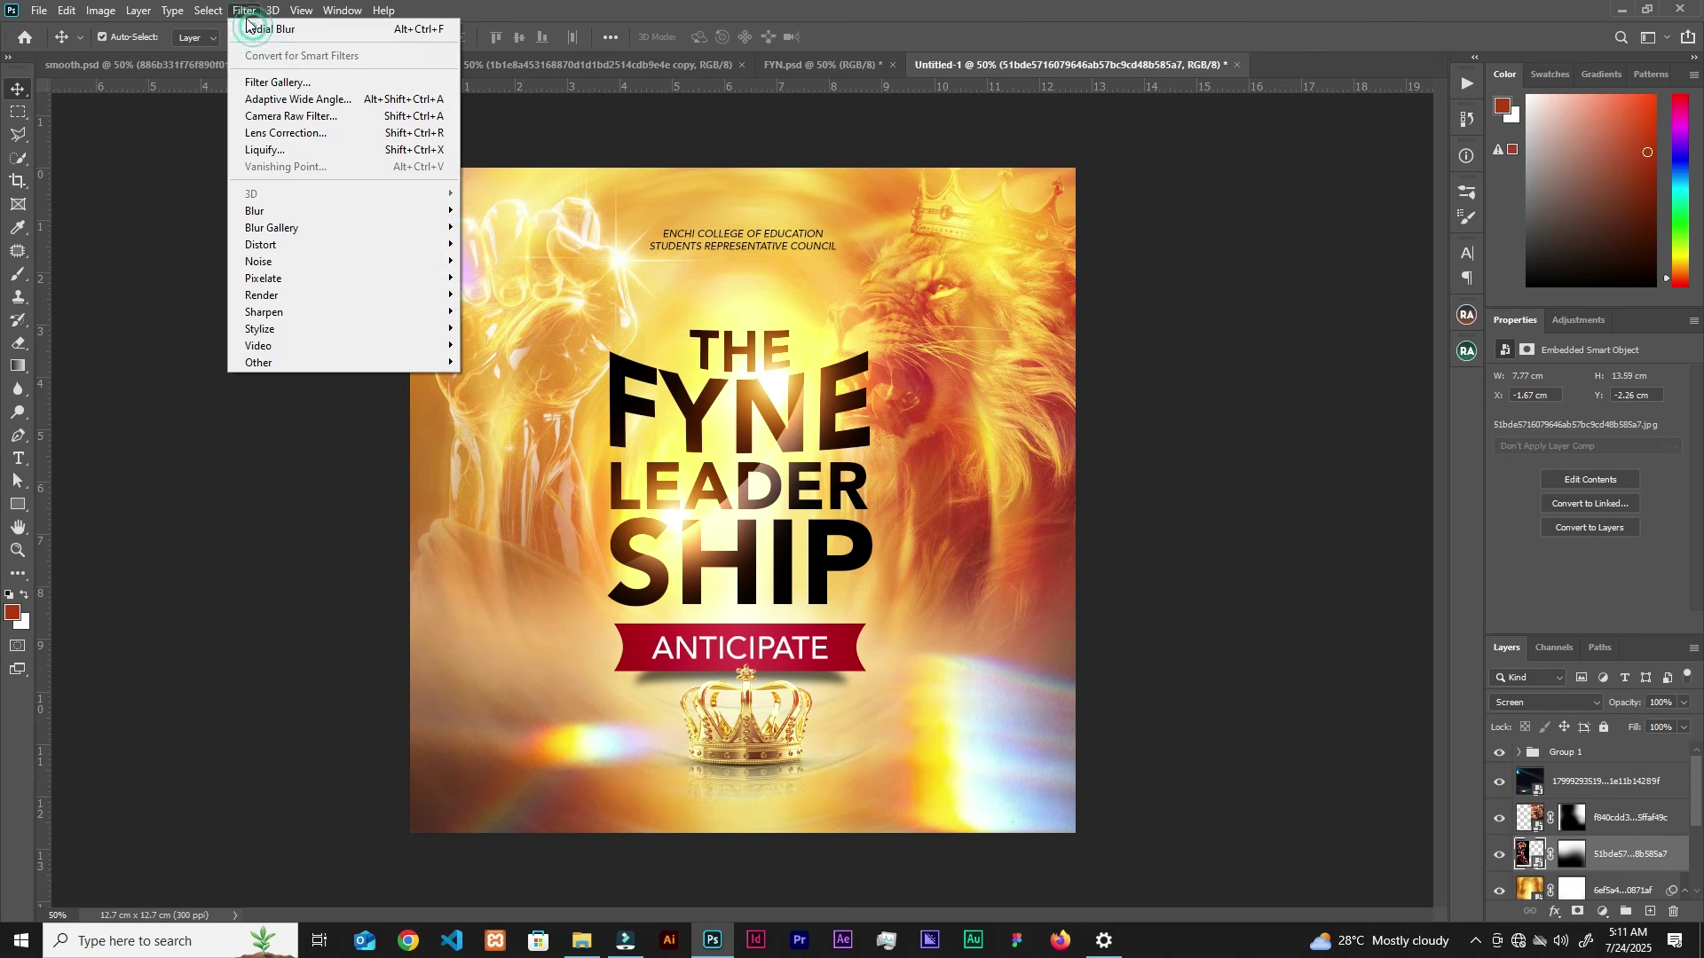
mouse_move(265, 218)
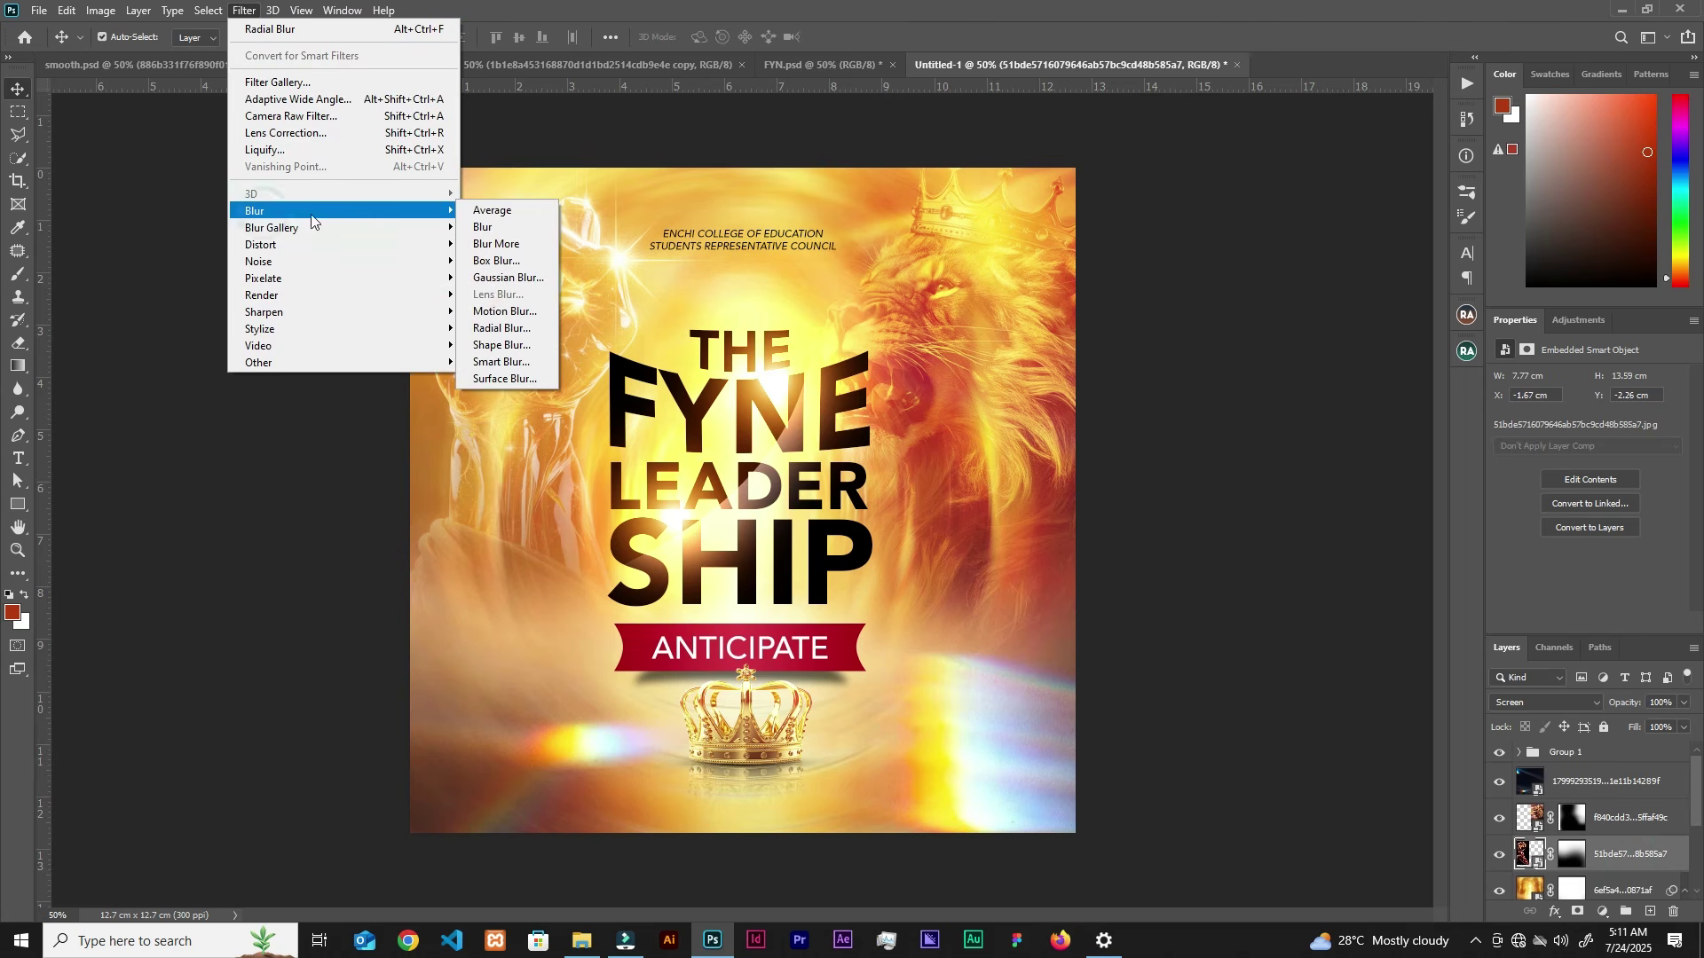
left_click(491, 278)
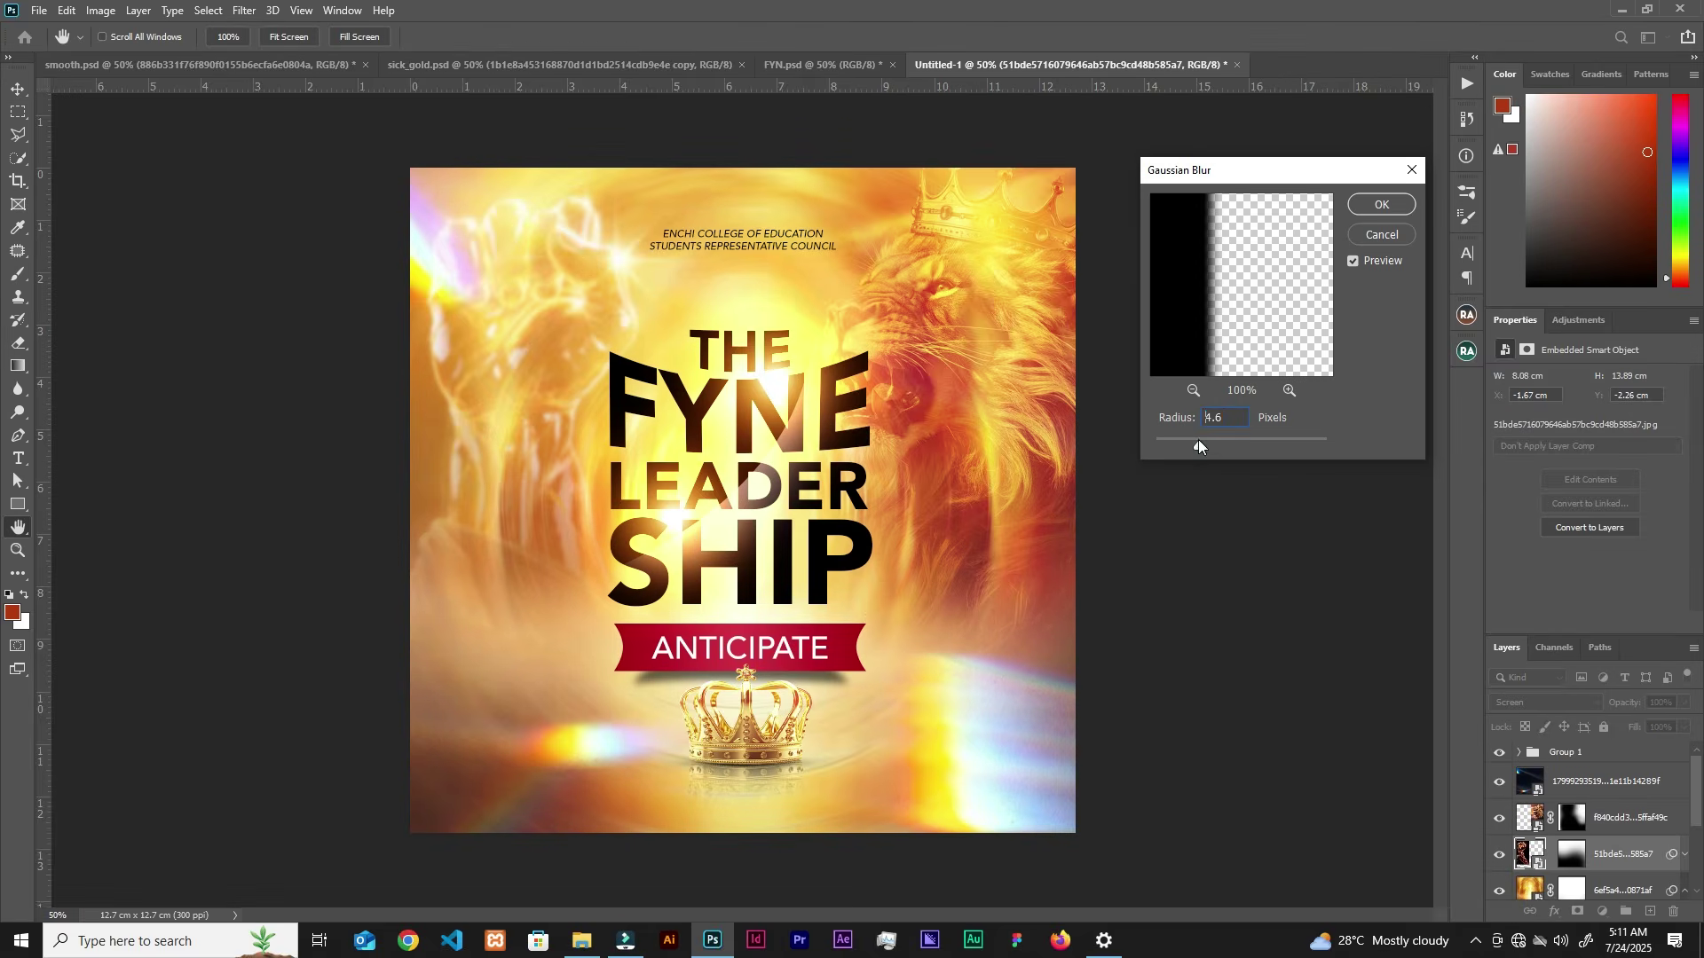
left_click_drag(1198, 448, 1183, 450)
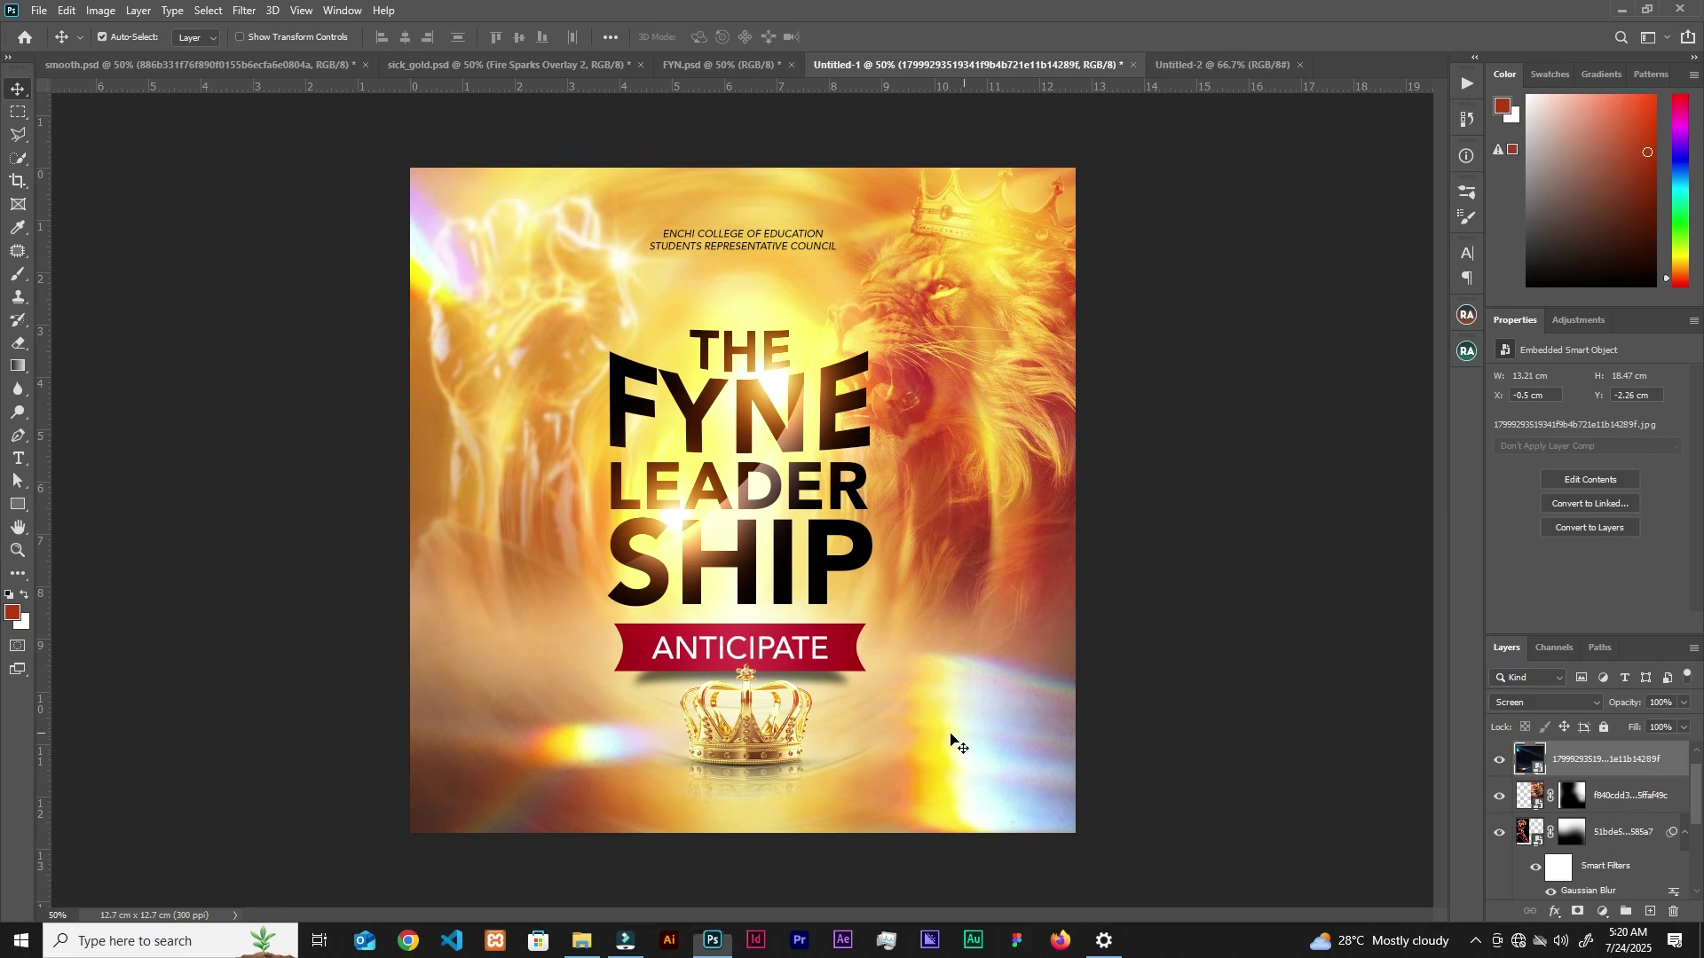
Step: Move the prism light-leak layer slightly down and toward the canvas's left edge
left_click_drag(955, 742, 906, 769)
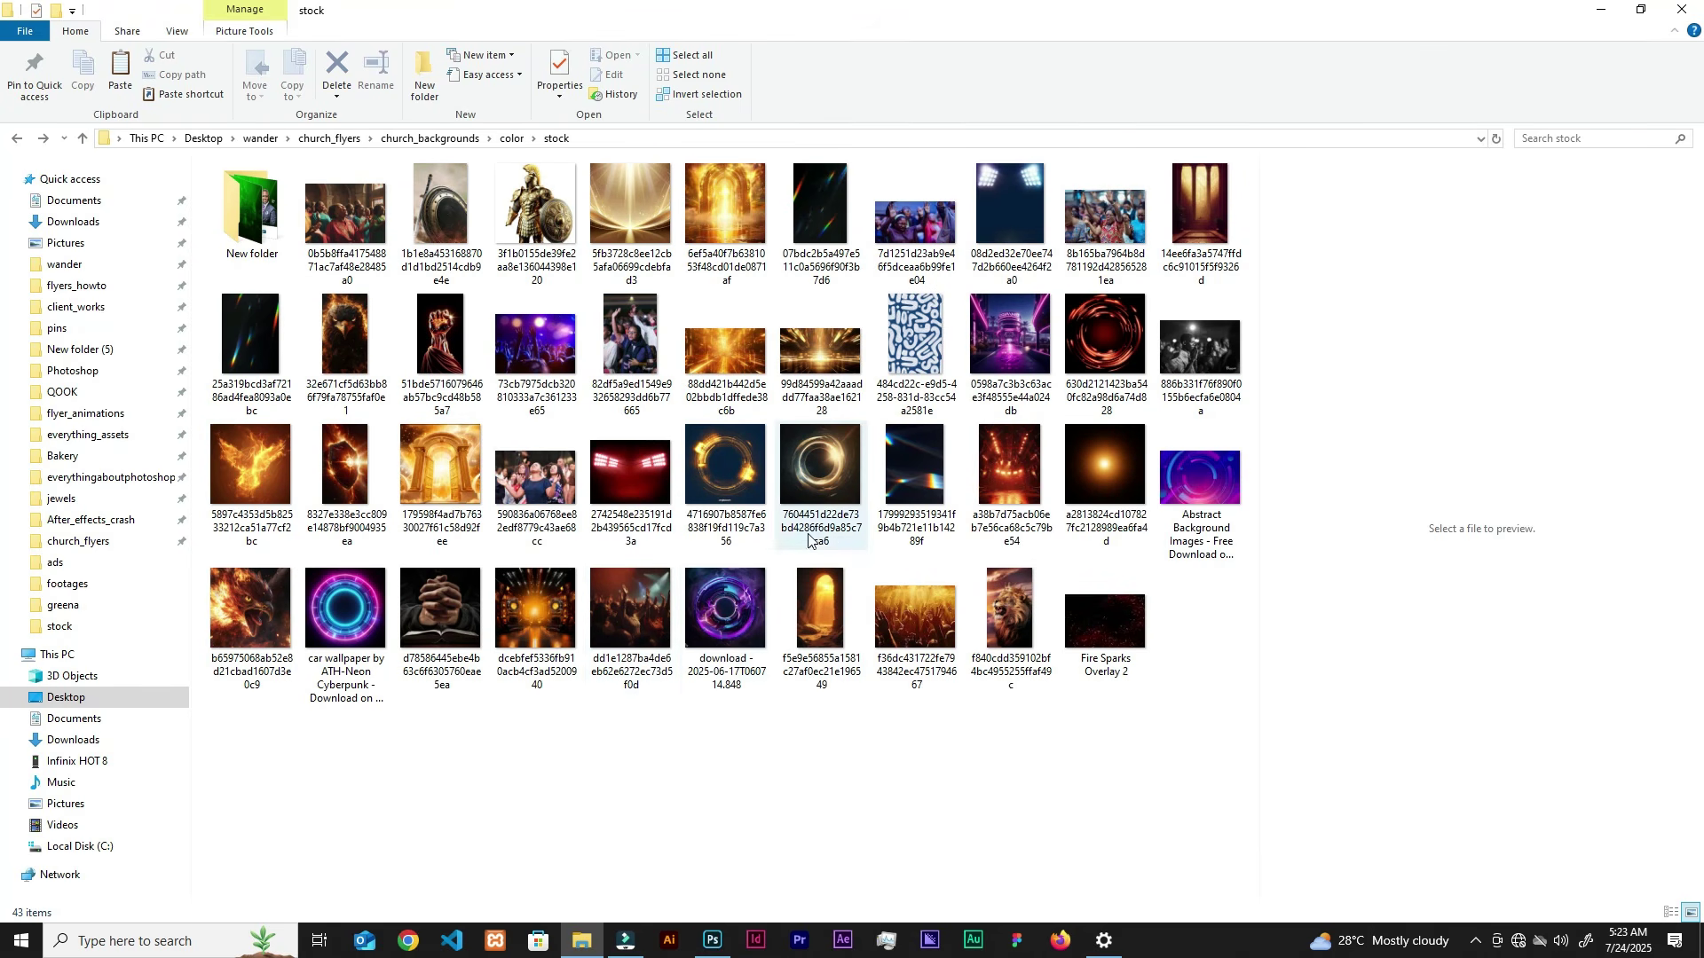
Step: Place the red stage-lights image from the stock folder into Untitled-2, scaled to fill the whole portrait canvas
left_click(1010, 470)
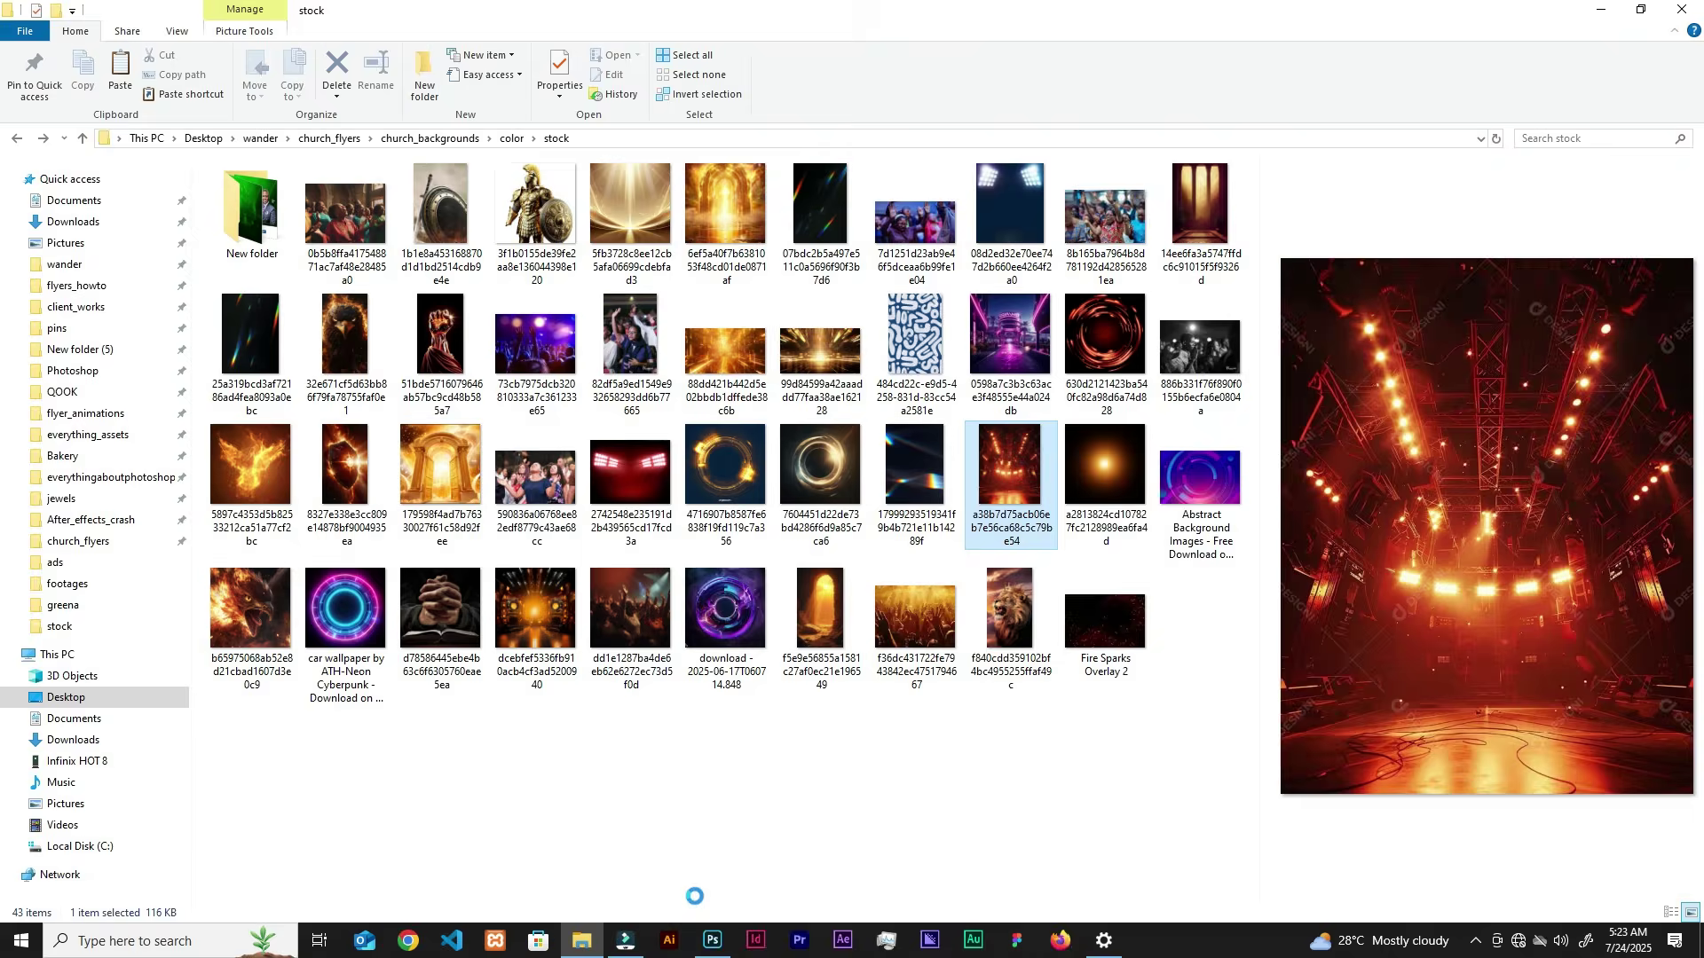
left_click_drag(719, 947, 737, 781)
left_click_drag(1054, 499, 1067, 503)
key("Return")
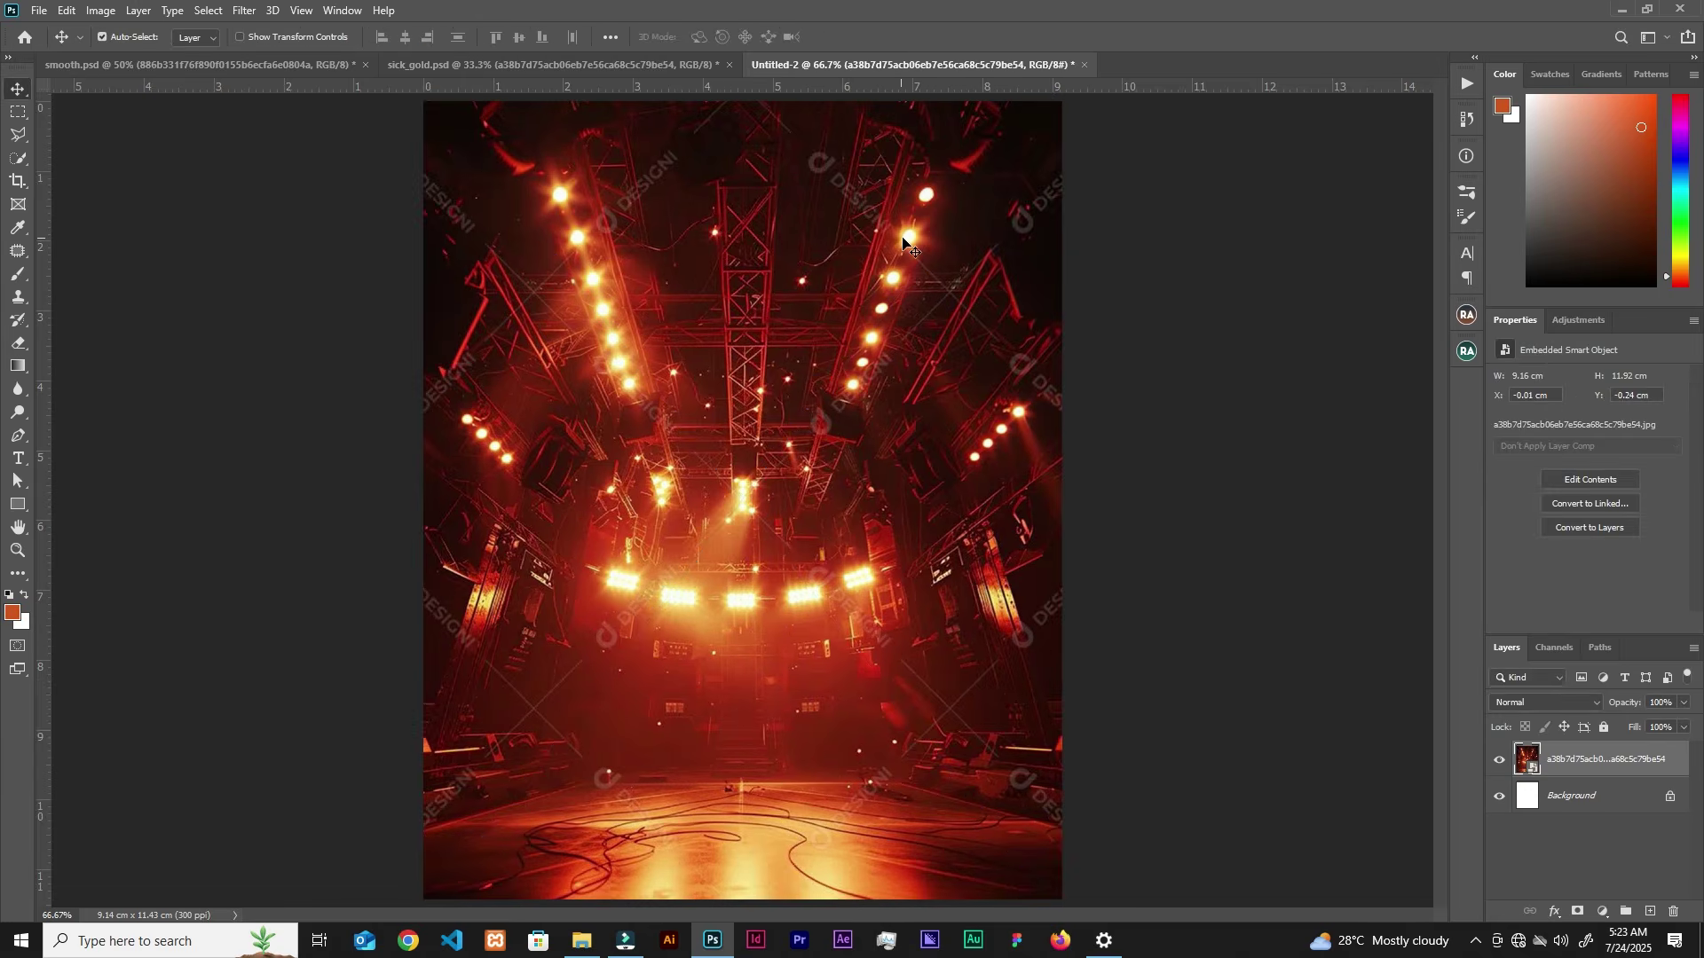
Step: Apply a Radial Blur to the red stage layer with amount 16, Spin method and Best quality
key("ctrl+1")
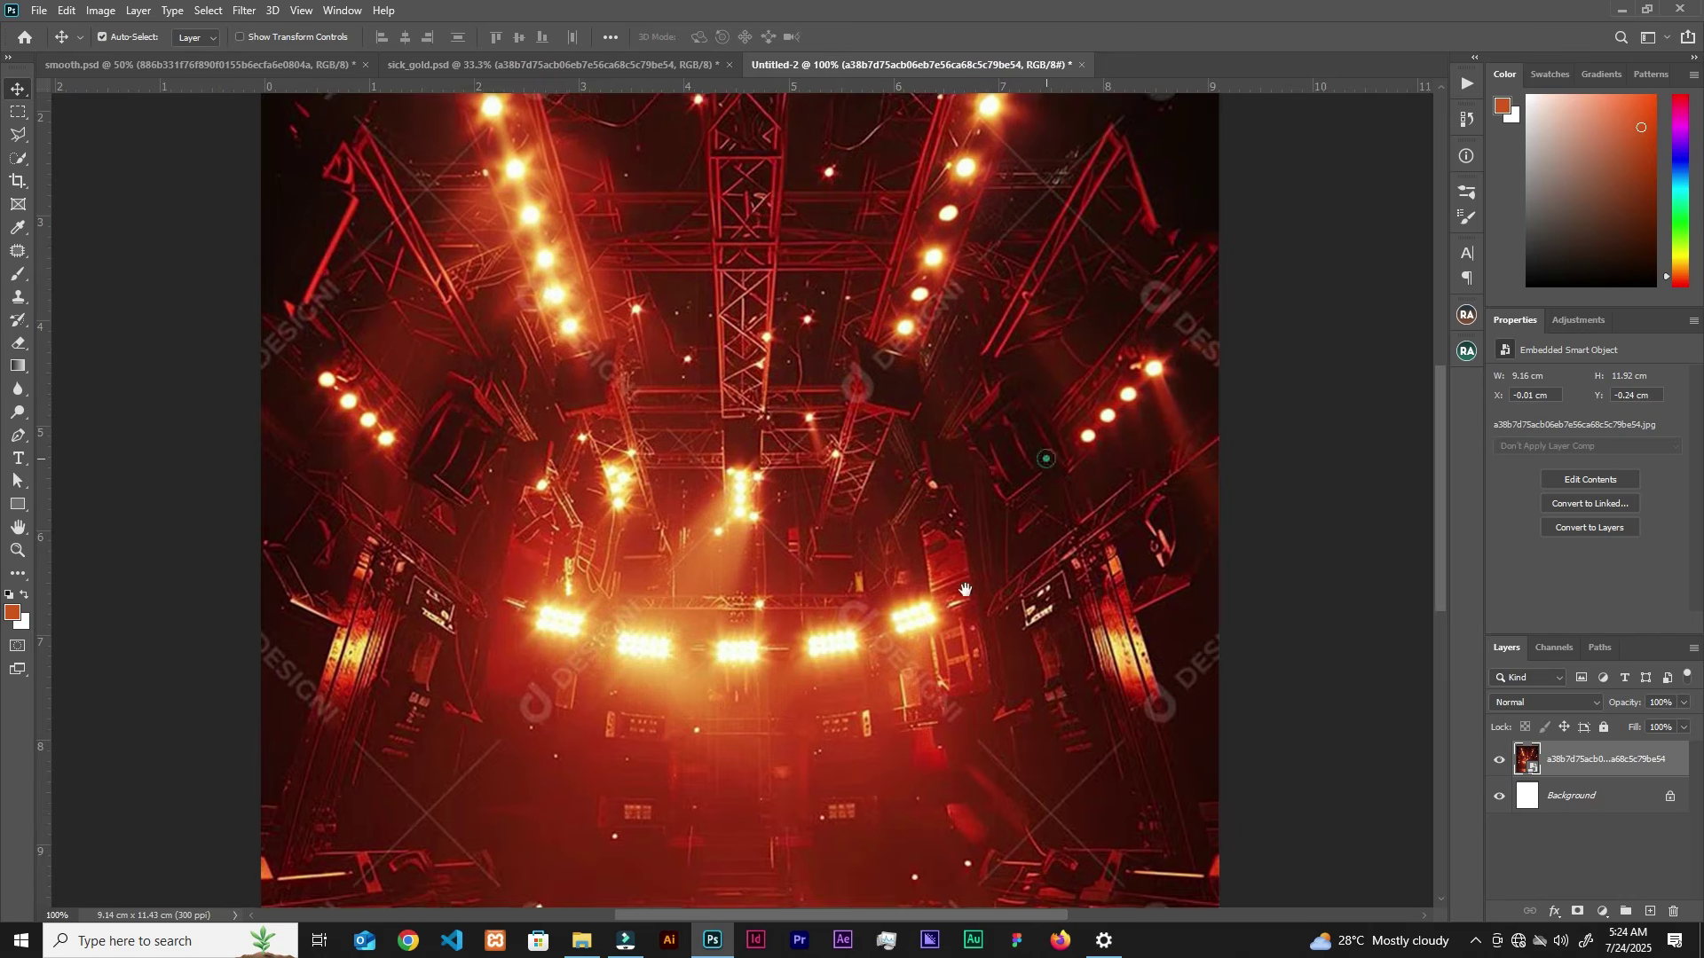
scroll(960, 543, "up", 2)
key("ctrl+minus")
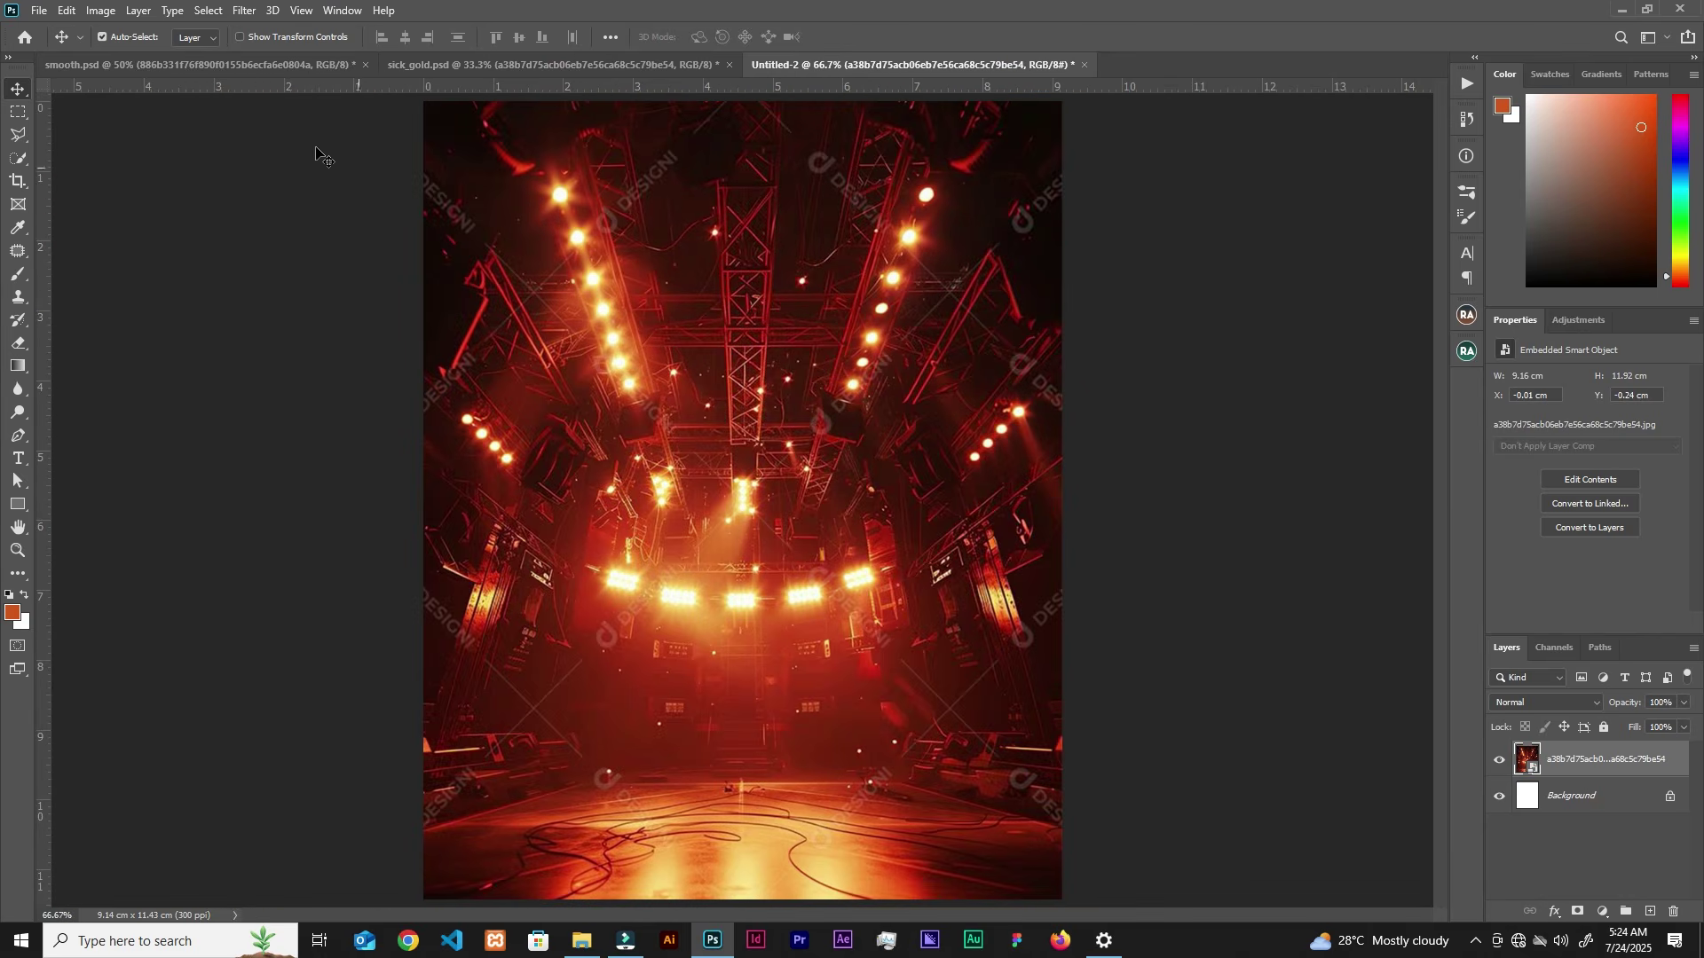
left_click(245, 11)
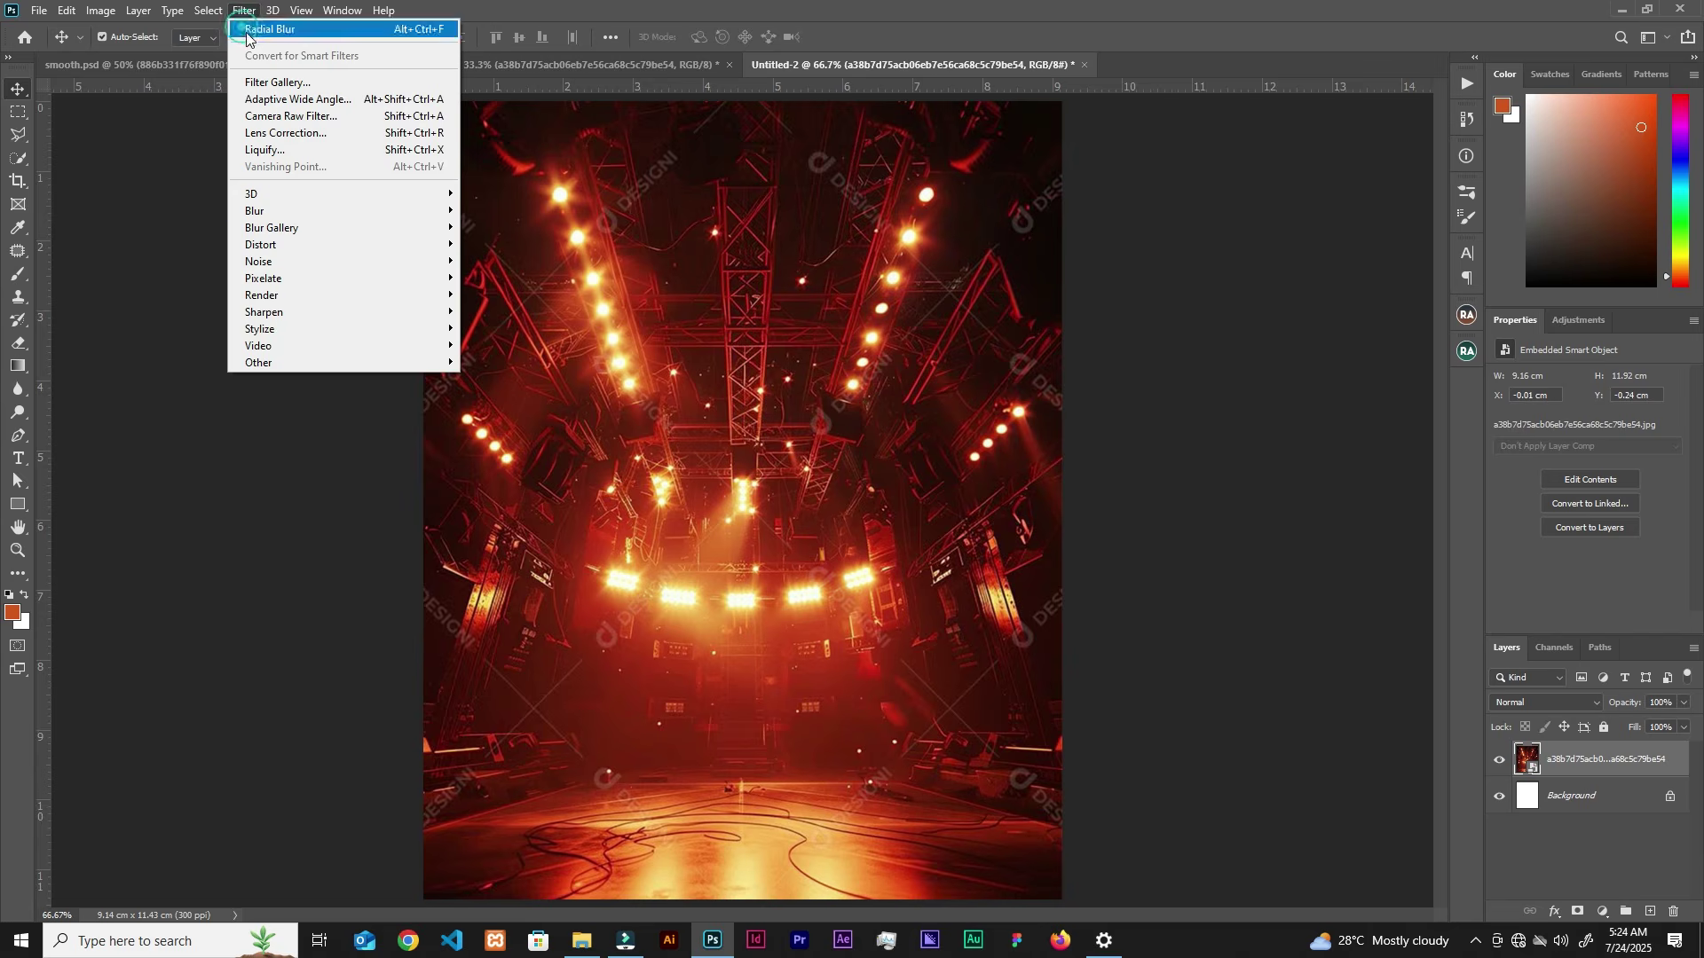
left_click(276, 211)
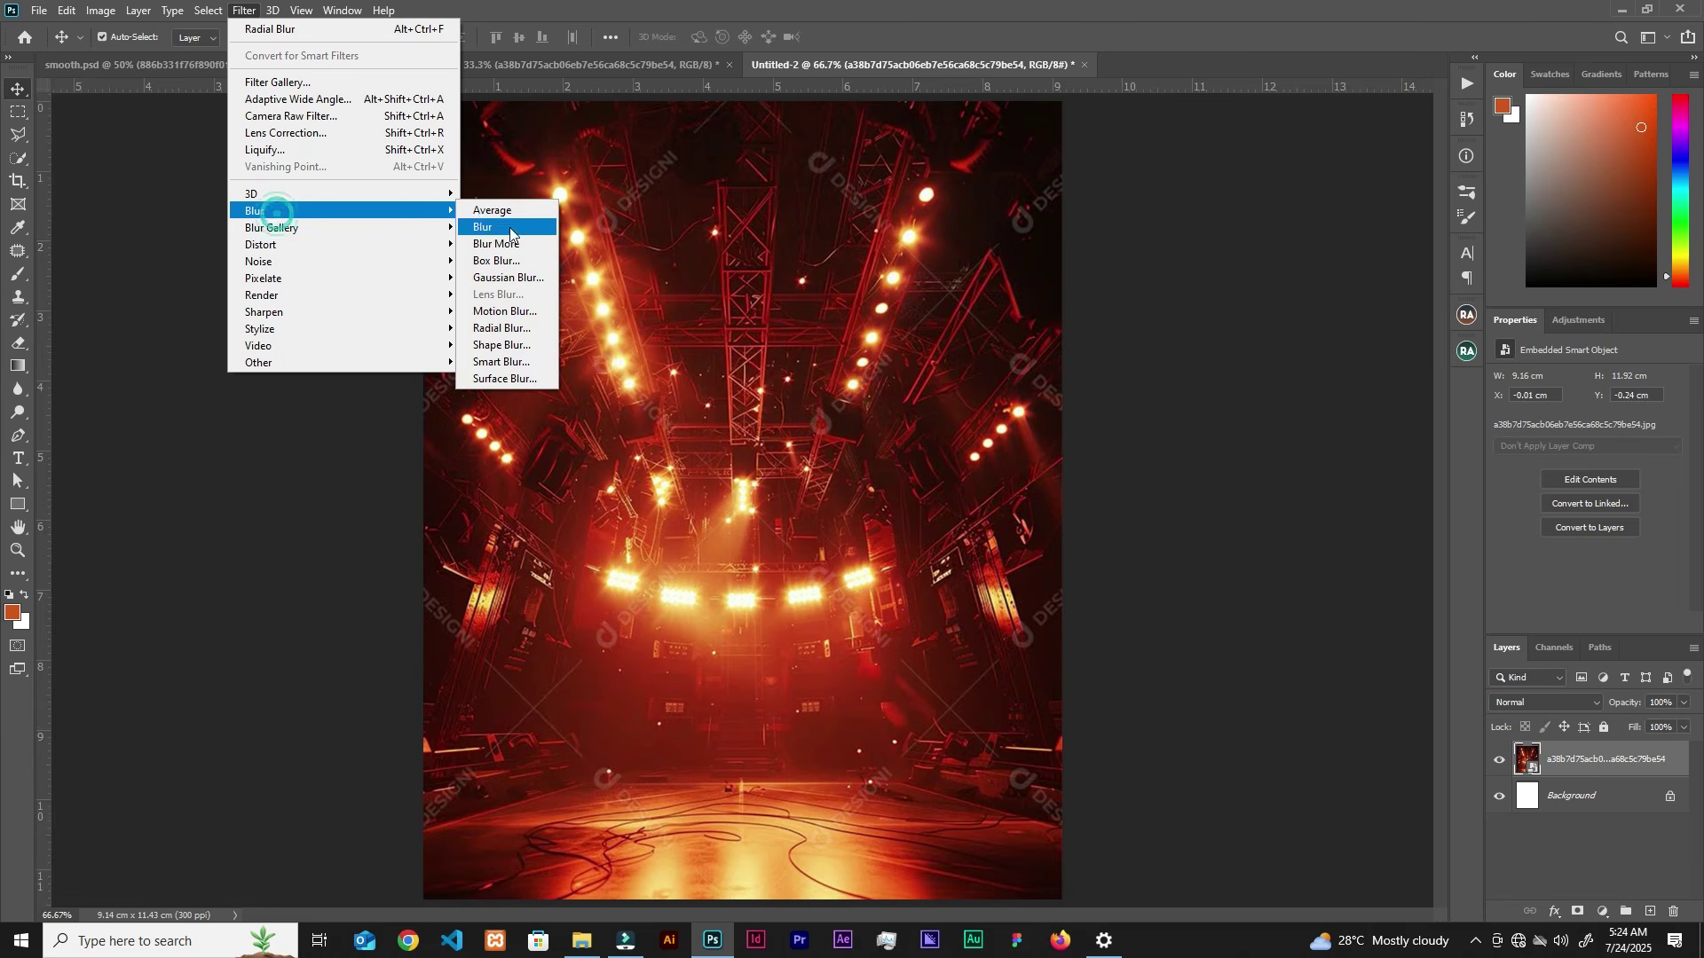
left_click(499, 328)
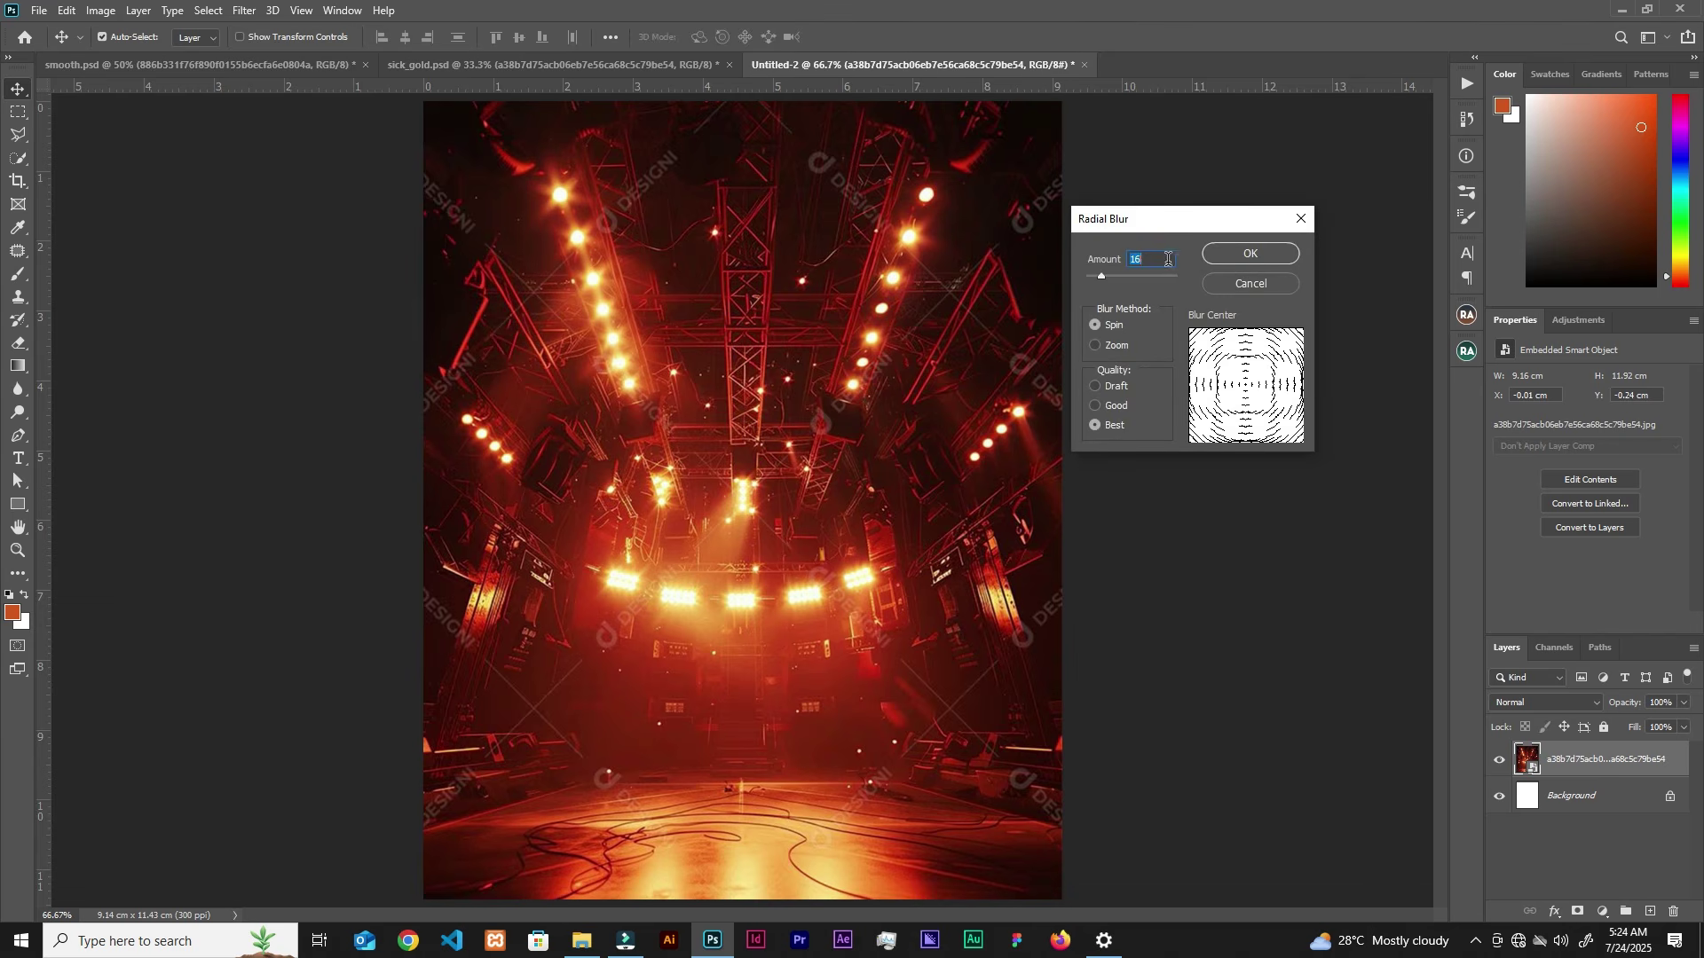
left_click(1249, 255)
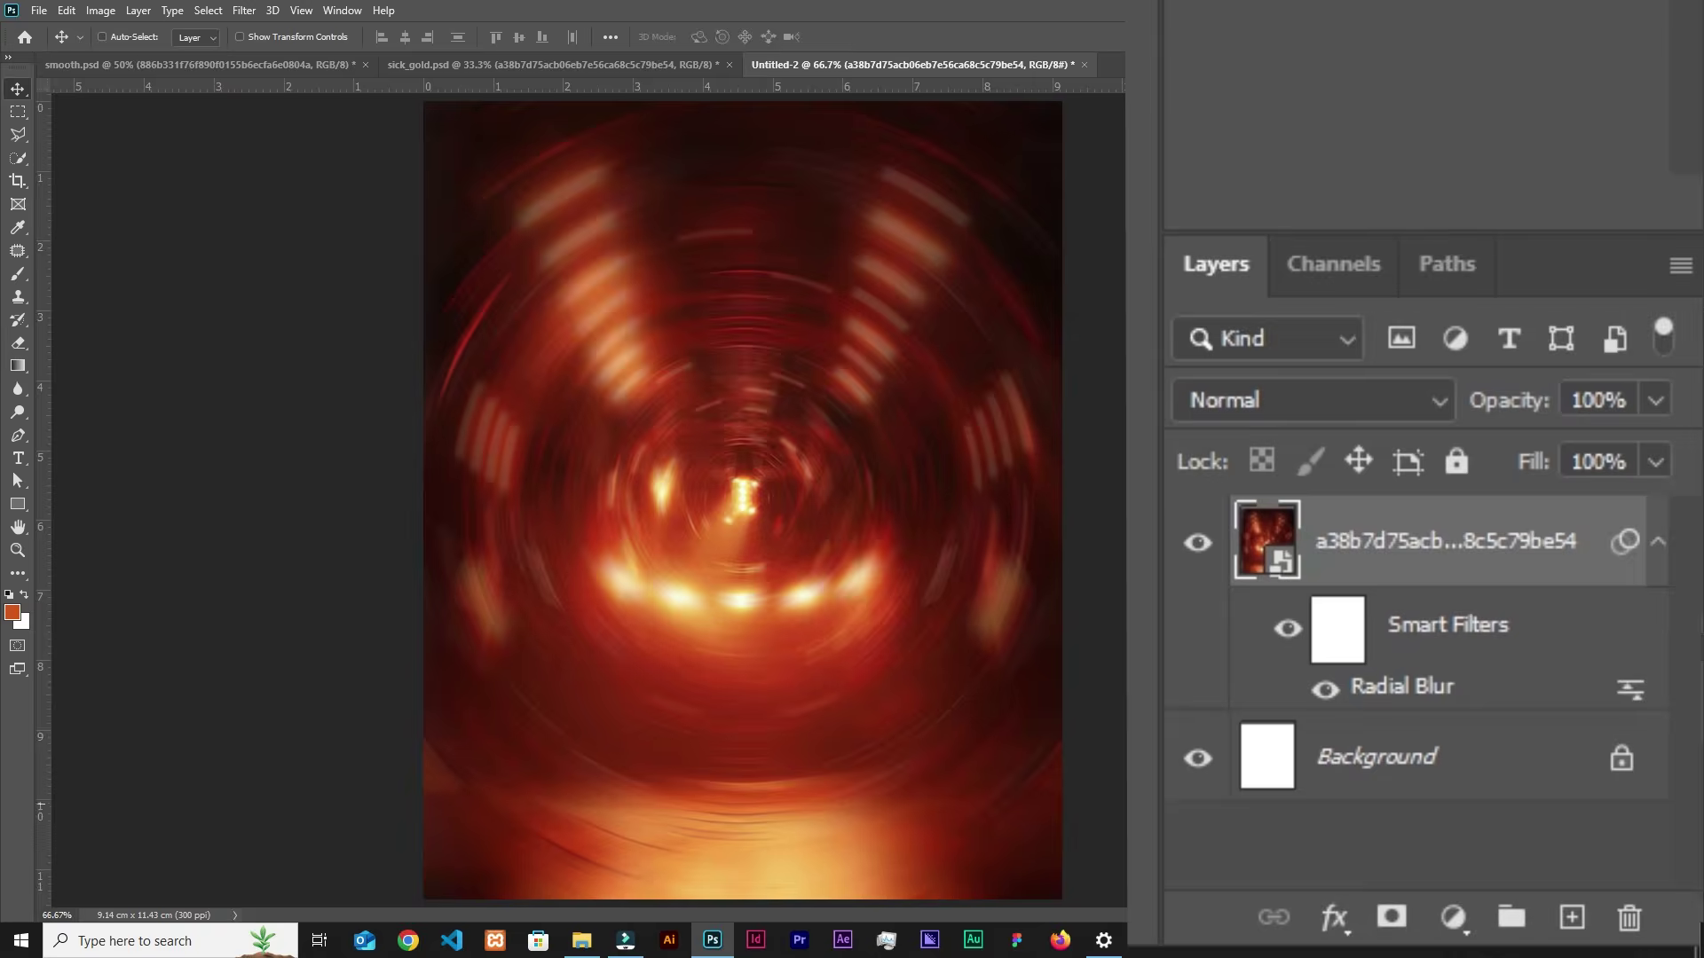
left_click(1453, 917)
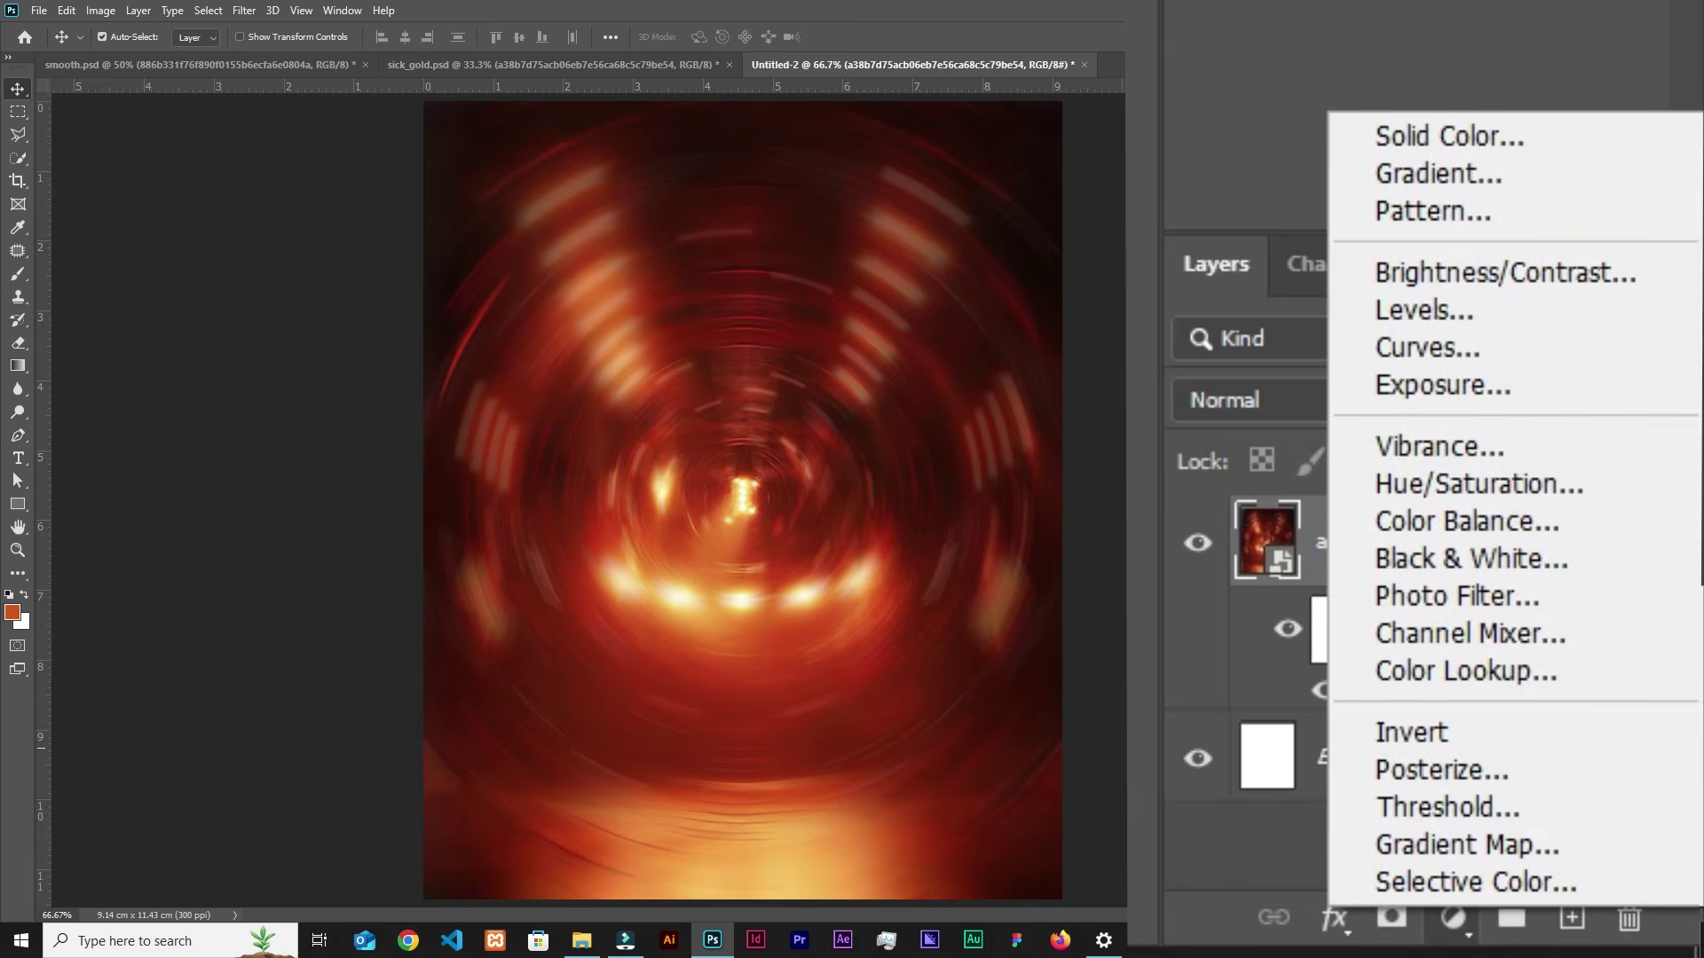
key("Escape")
key("ctrl+b")
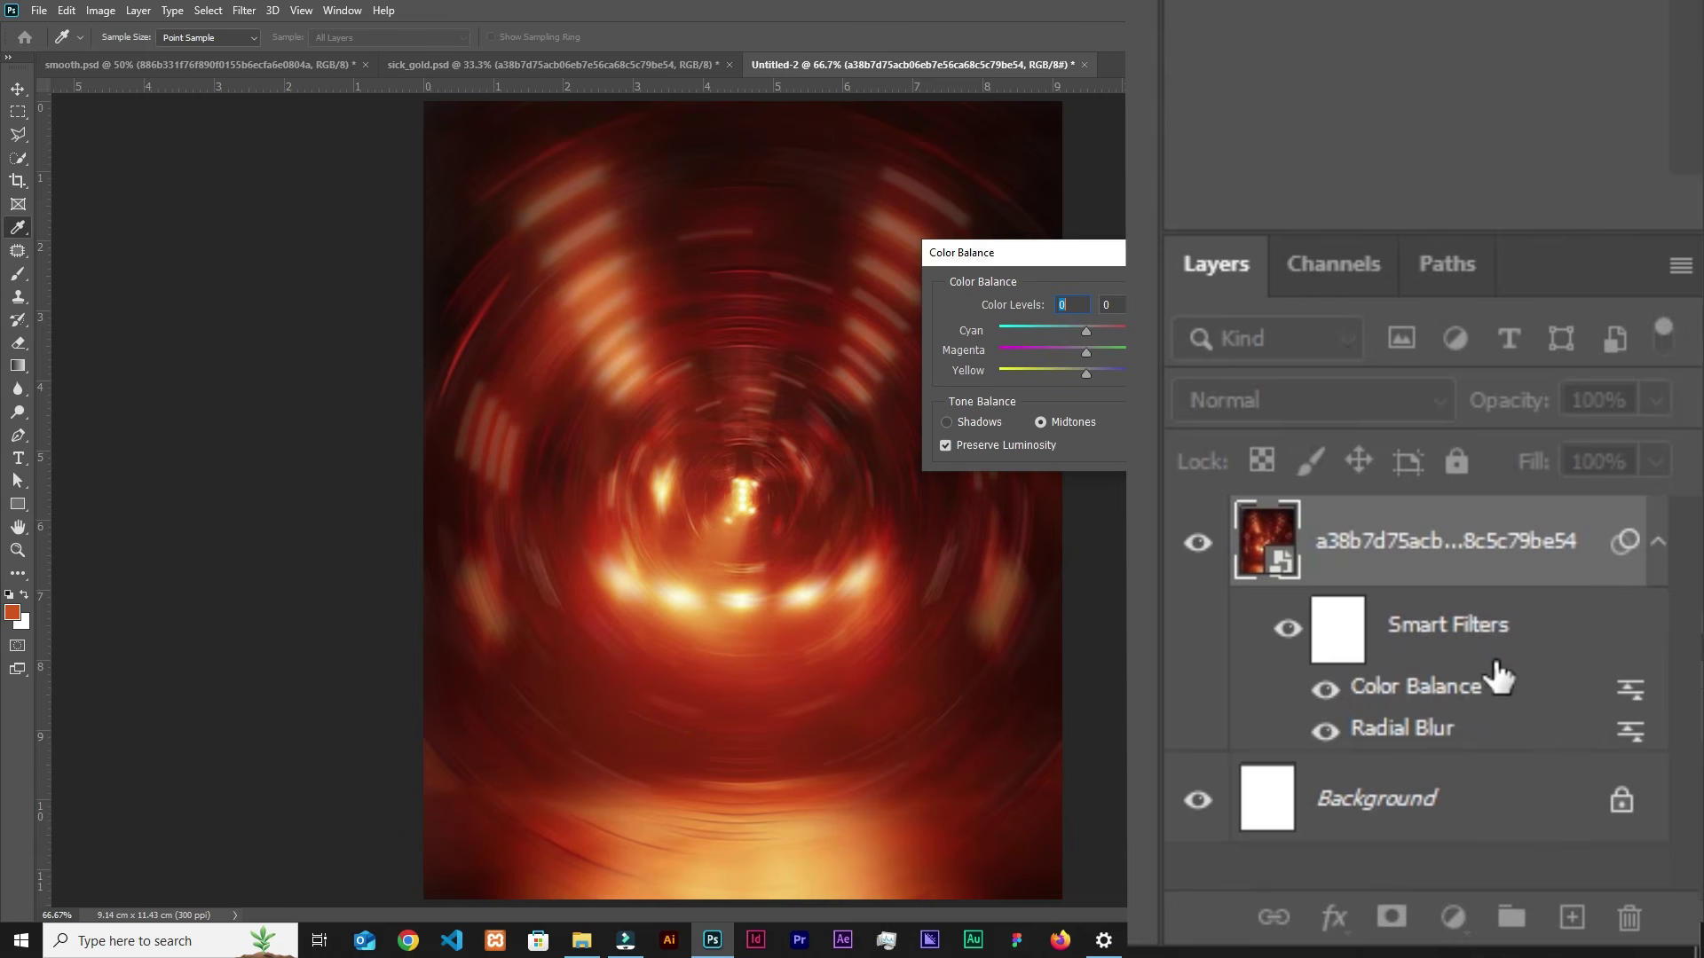
key("Escape")
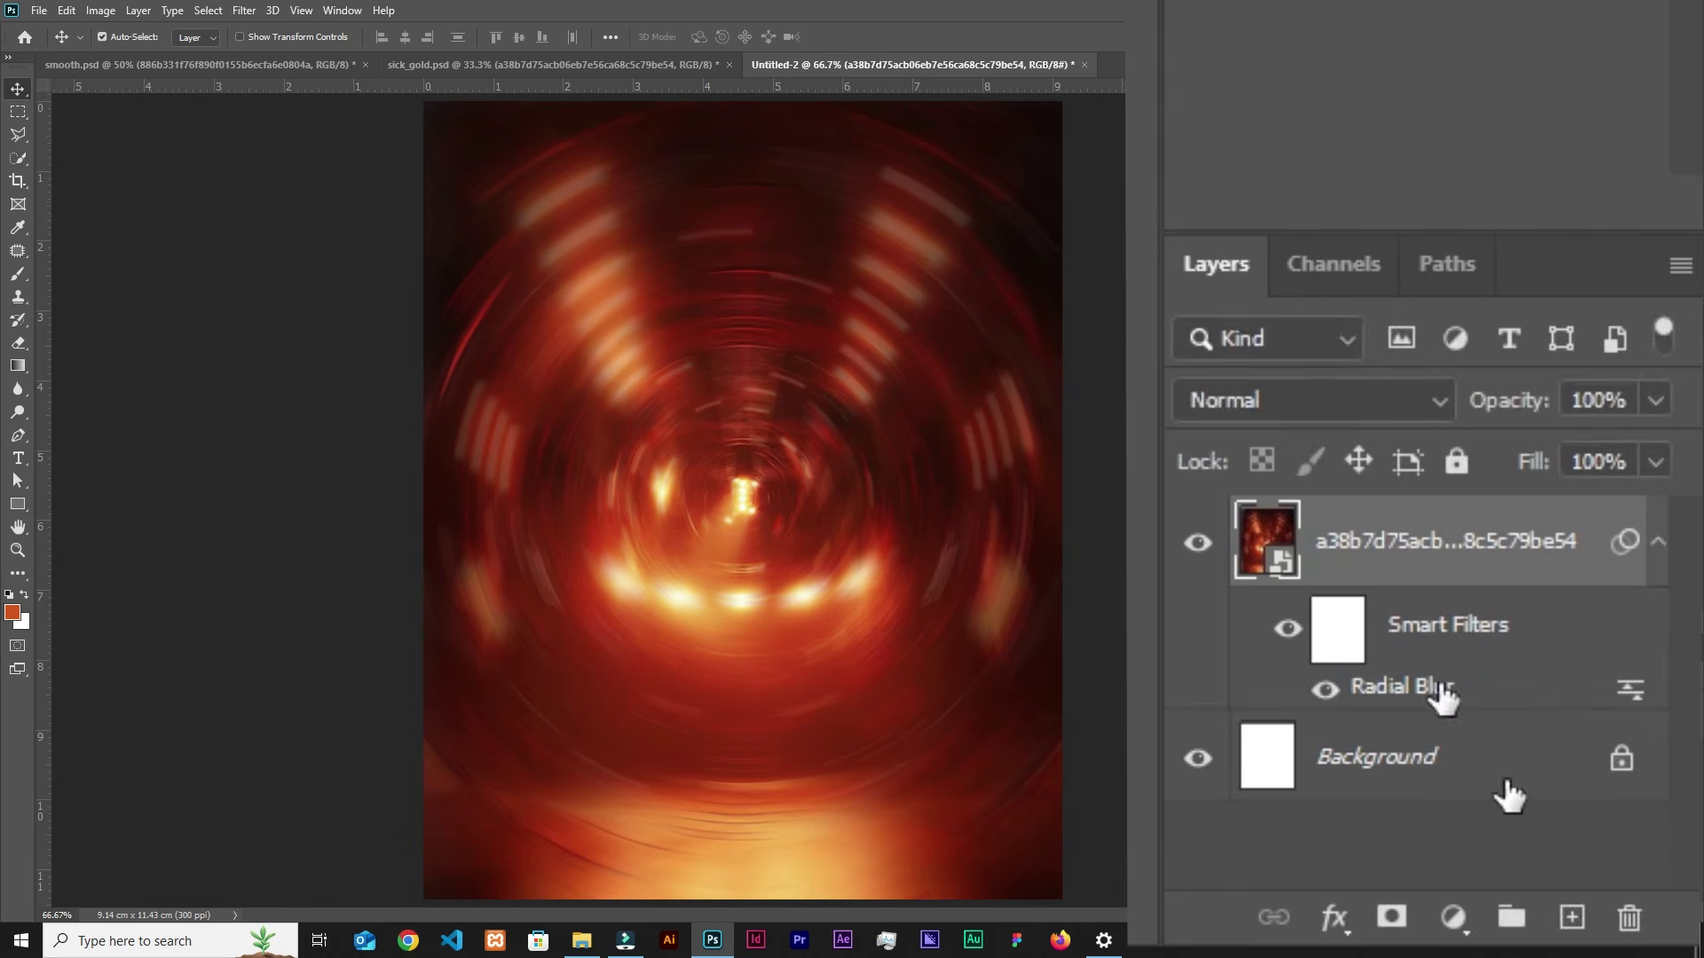
left_click(1453, 919)
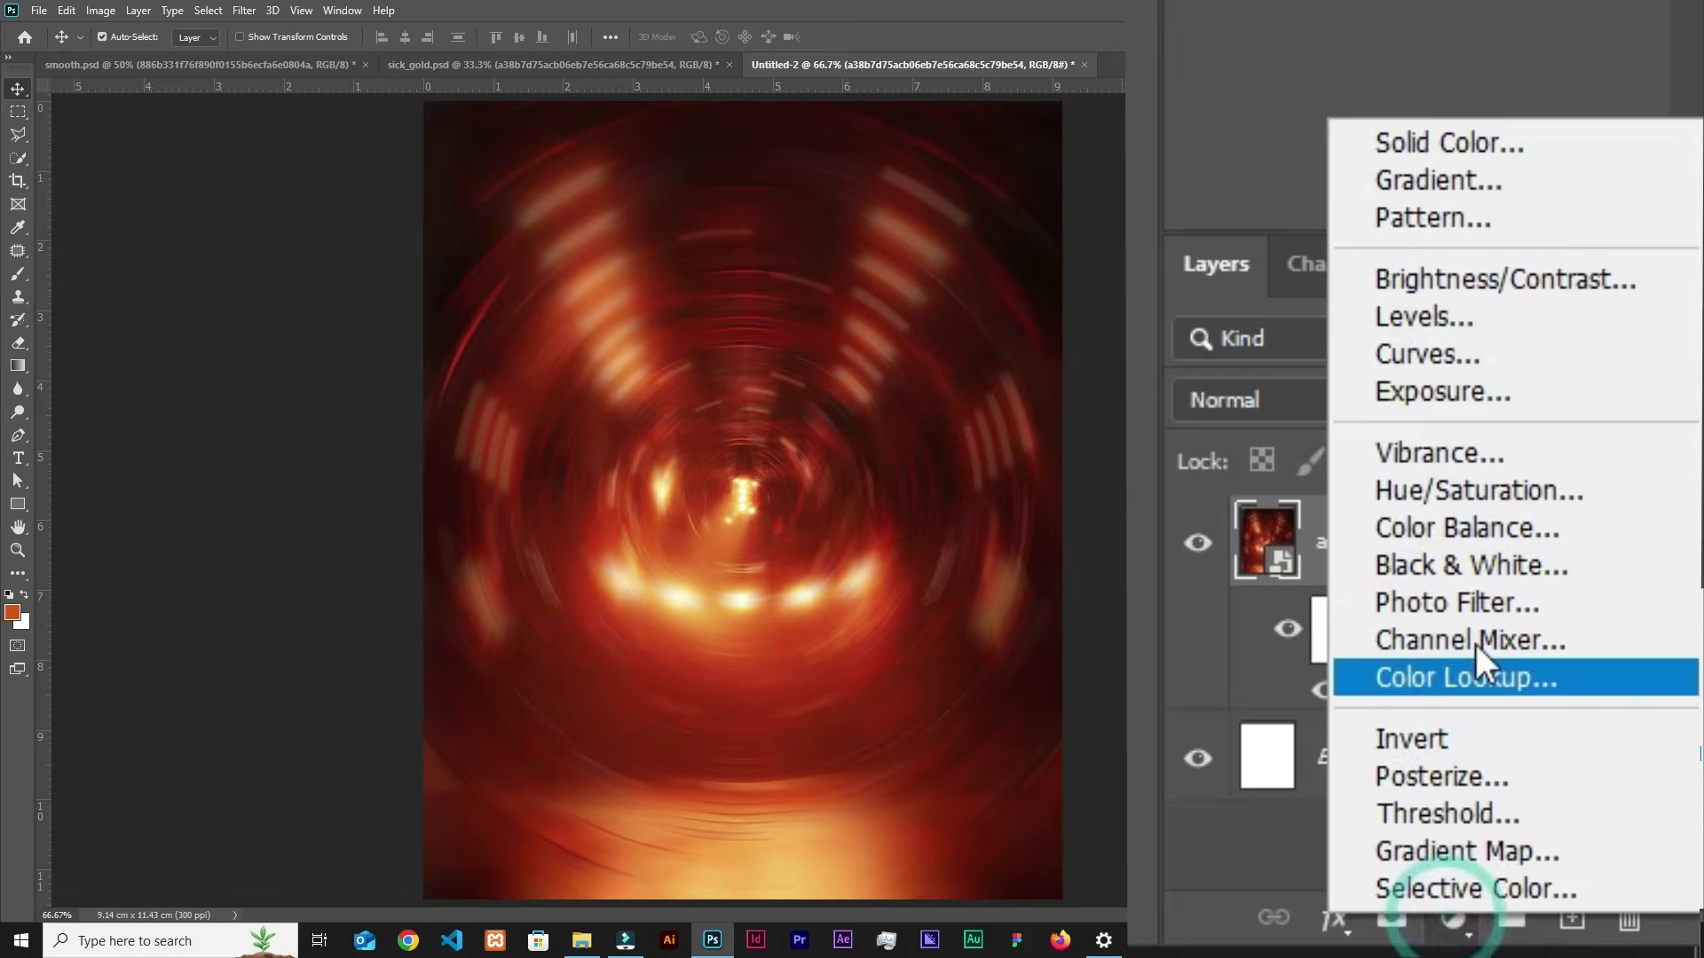
left_click(1465, 529)
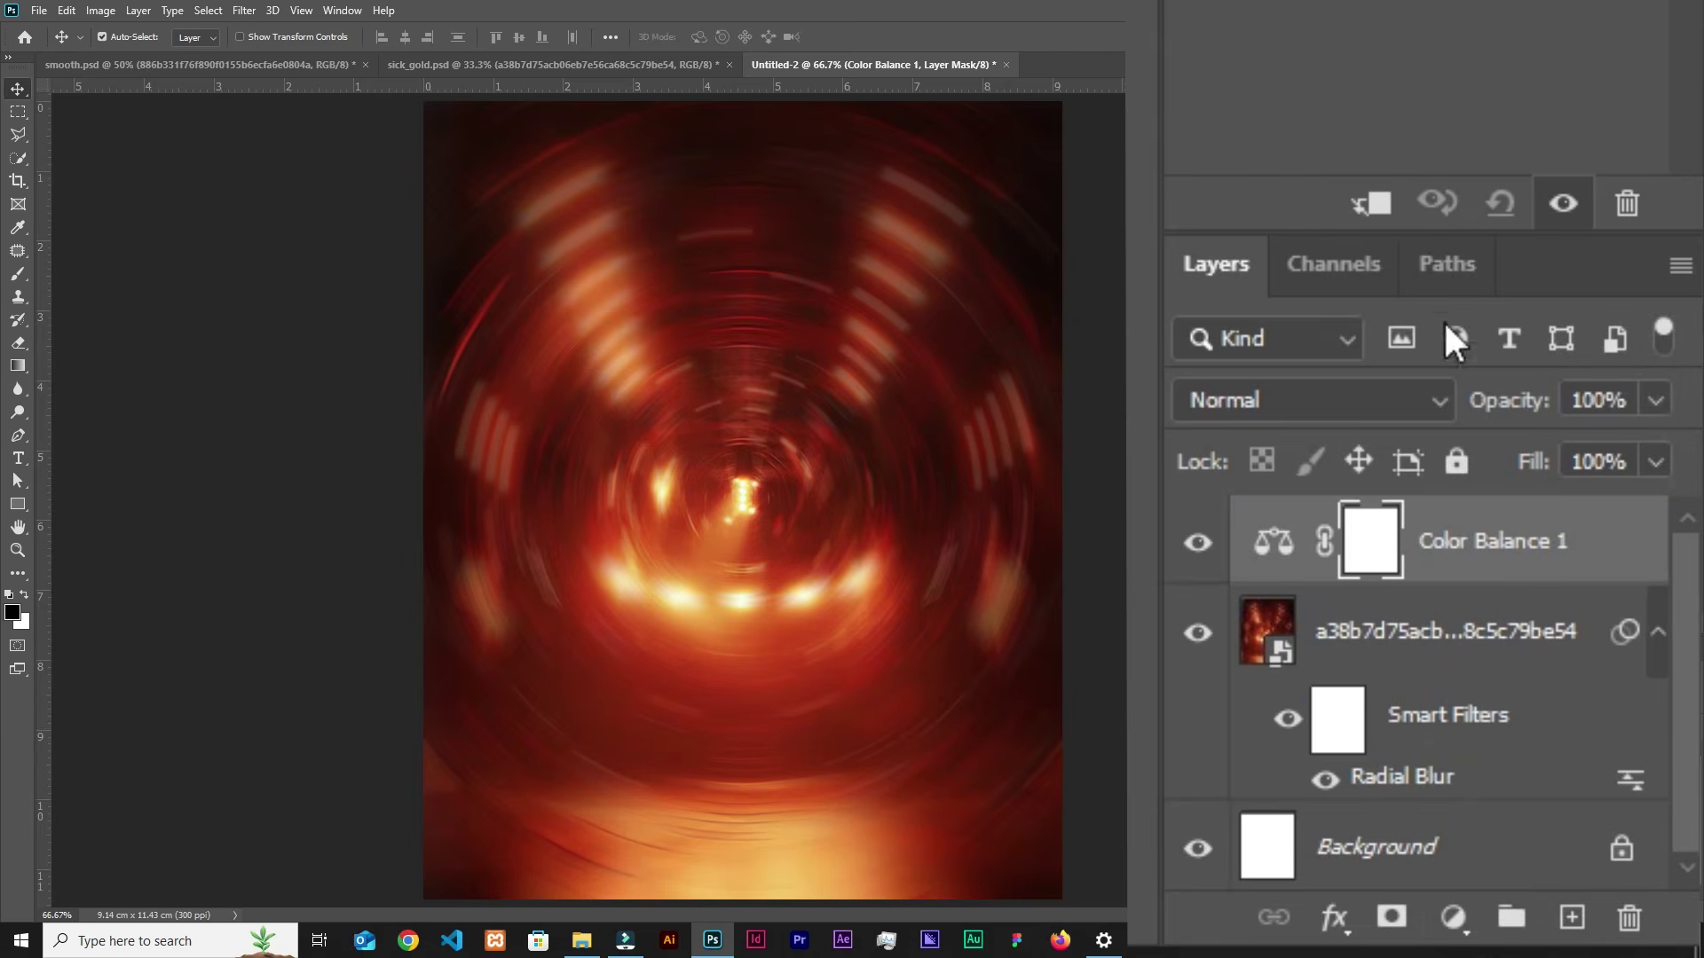
left_click(1374, 203)
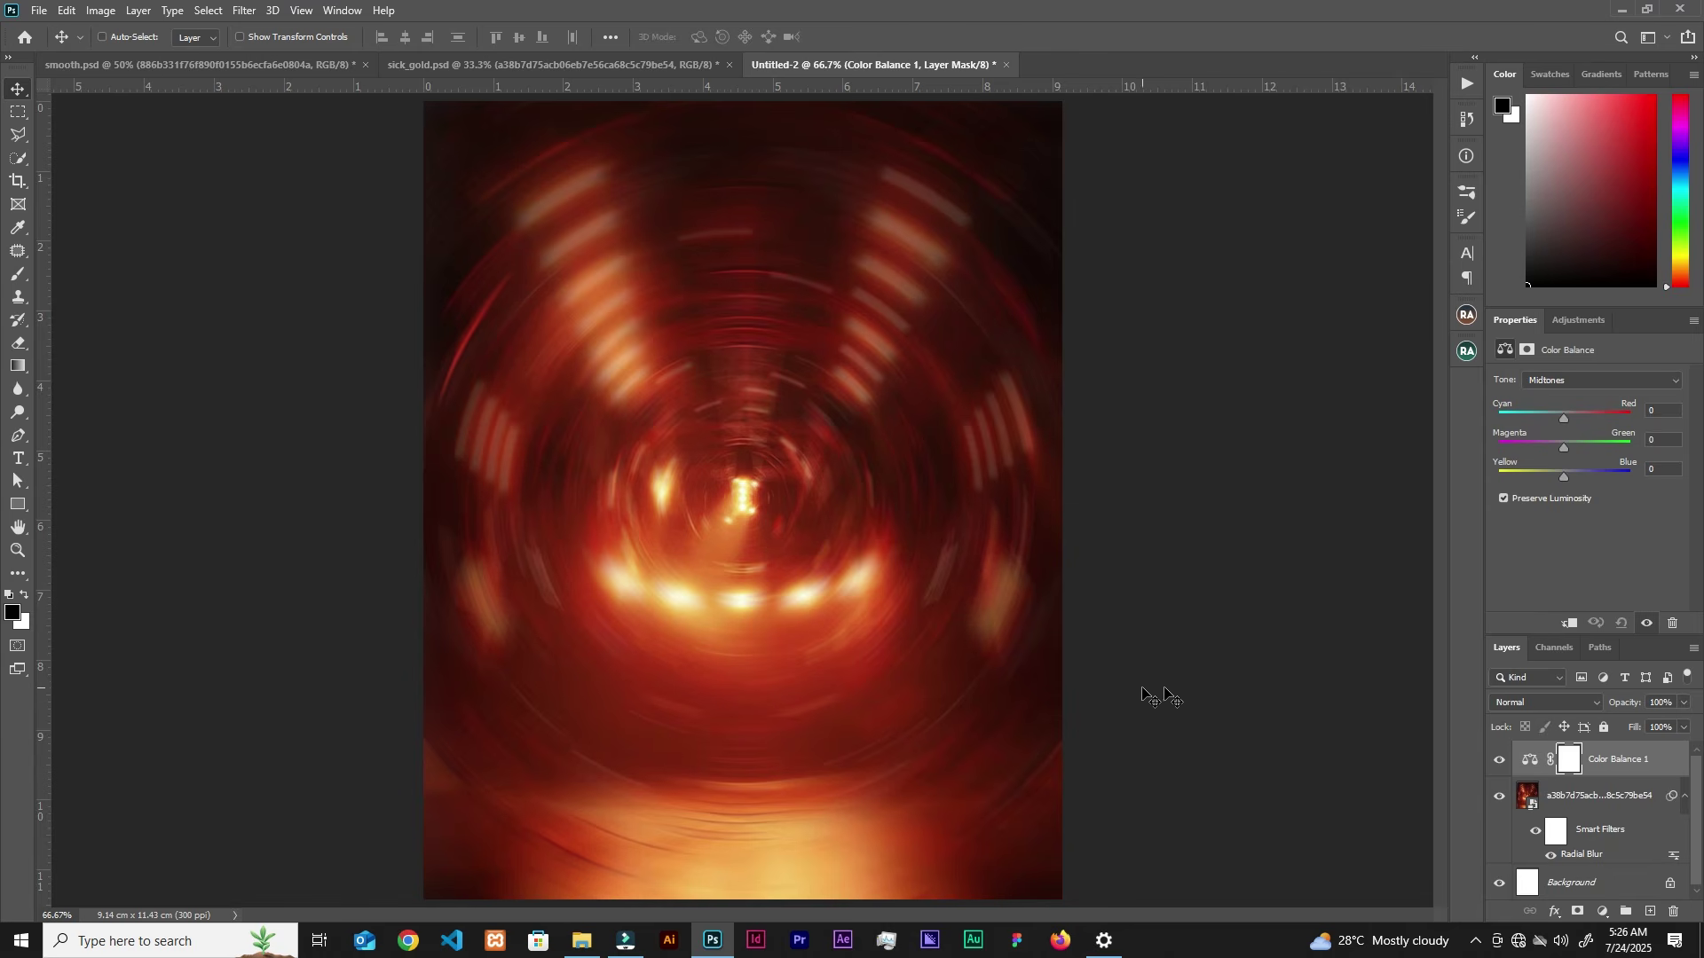
key("Delete")
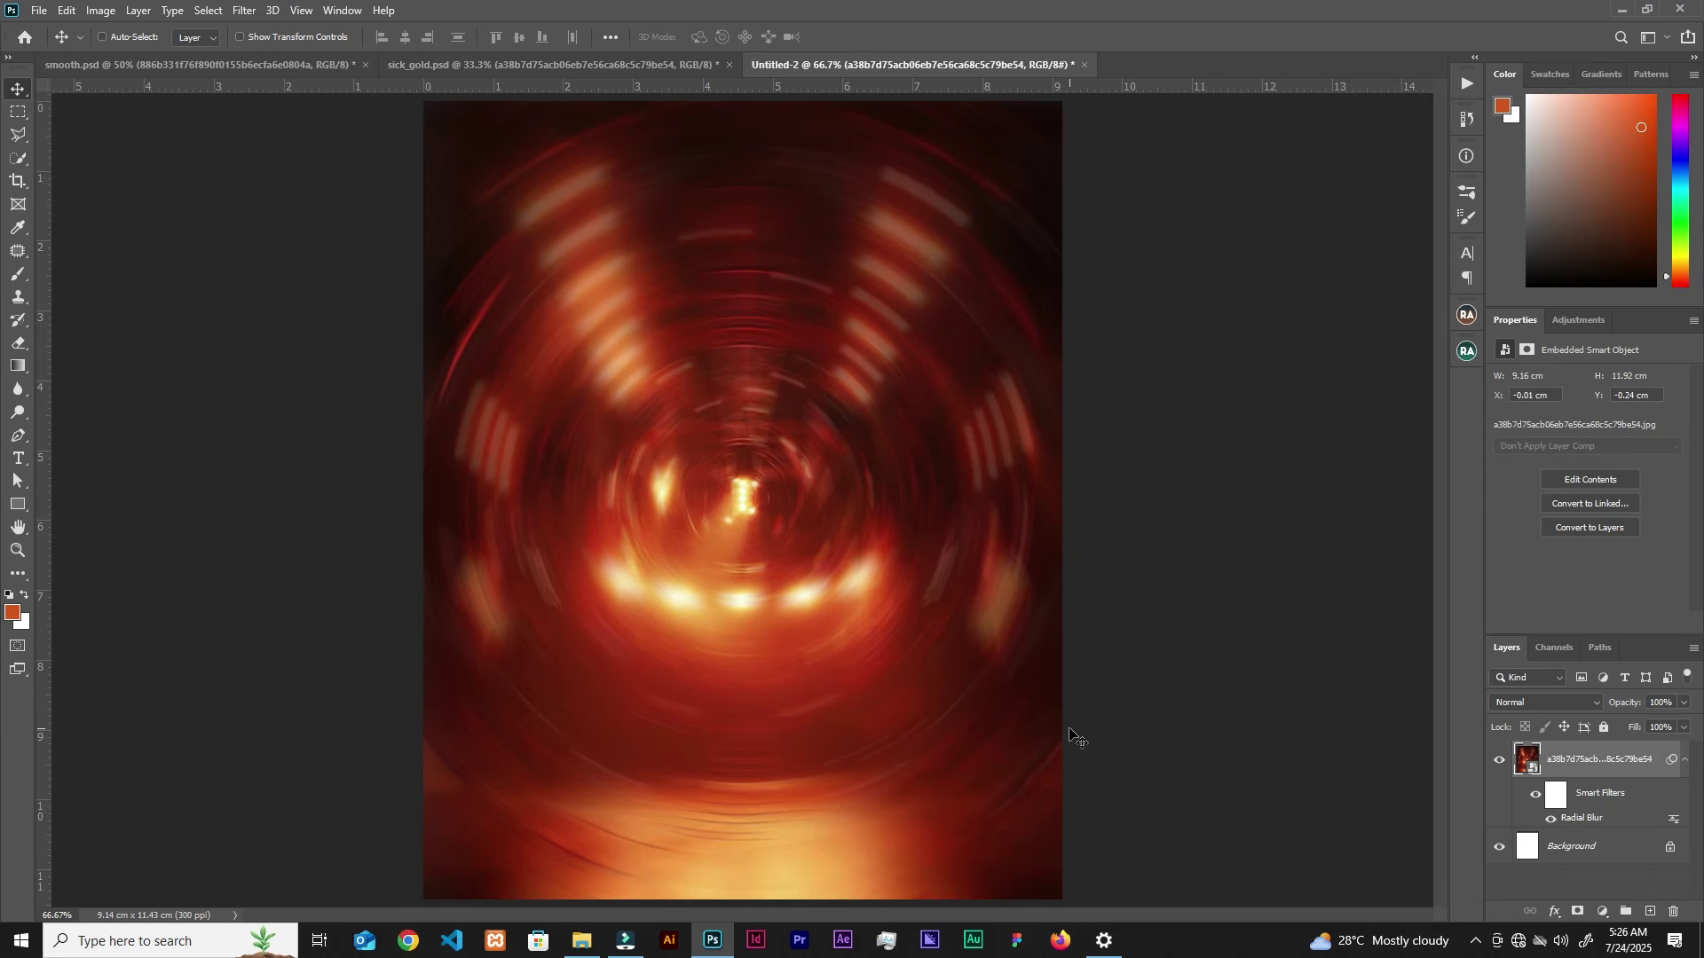
Step: Apply Color Balance to the blurred stage layer, shifting its midtones strongly toward yellow and slightly toward red, and compare the result with and without it
key("ctrl+b")
left_click_drag(1079, 271, 1223, 287)
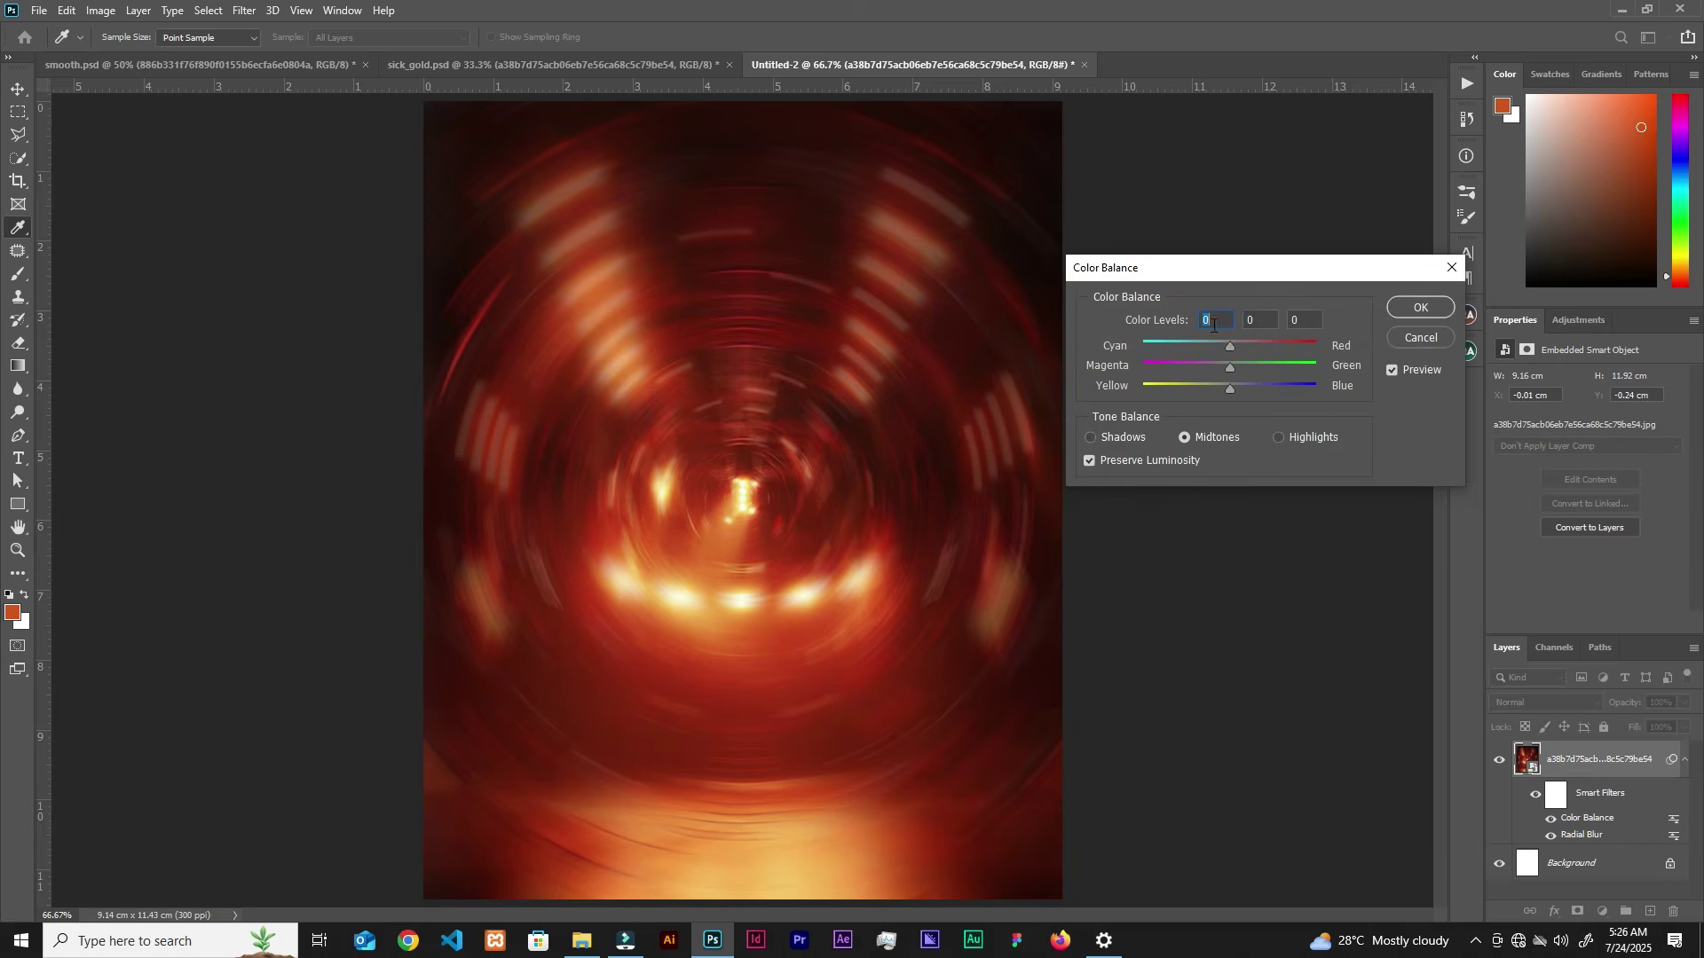
left_click_drag(1229, 388, 1165, 393)
left_click_drag(1232, 349, 1249, 346)
mouse_move(1164, 391)
left_mouse_down()
mouse_move(1133, 396)
mouse_move(1150, 391)
left_mouse_up()
left_click(1419, 308)
key("v")
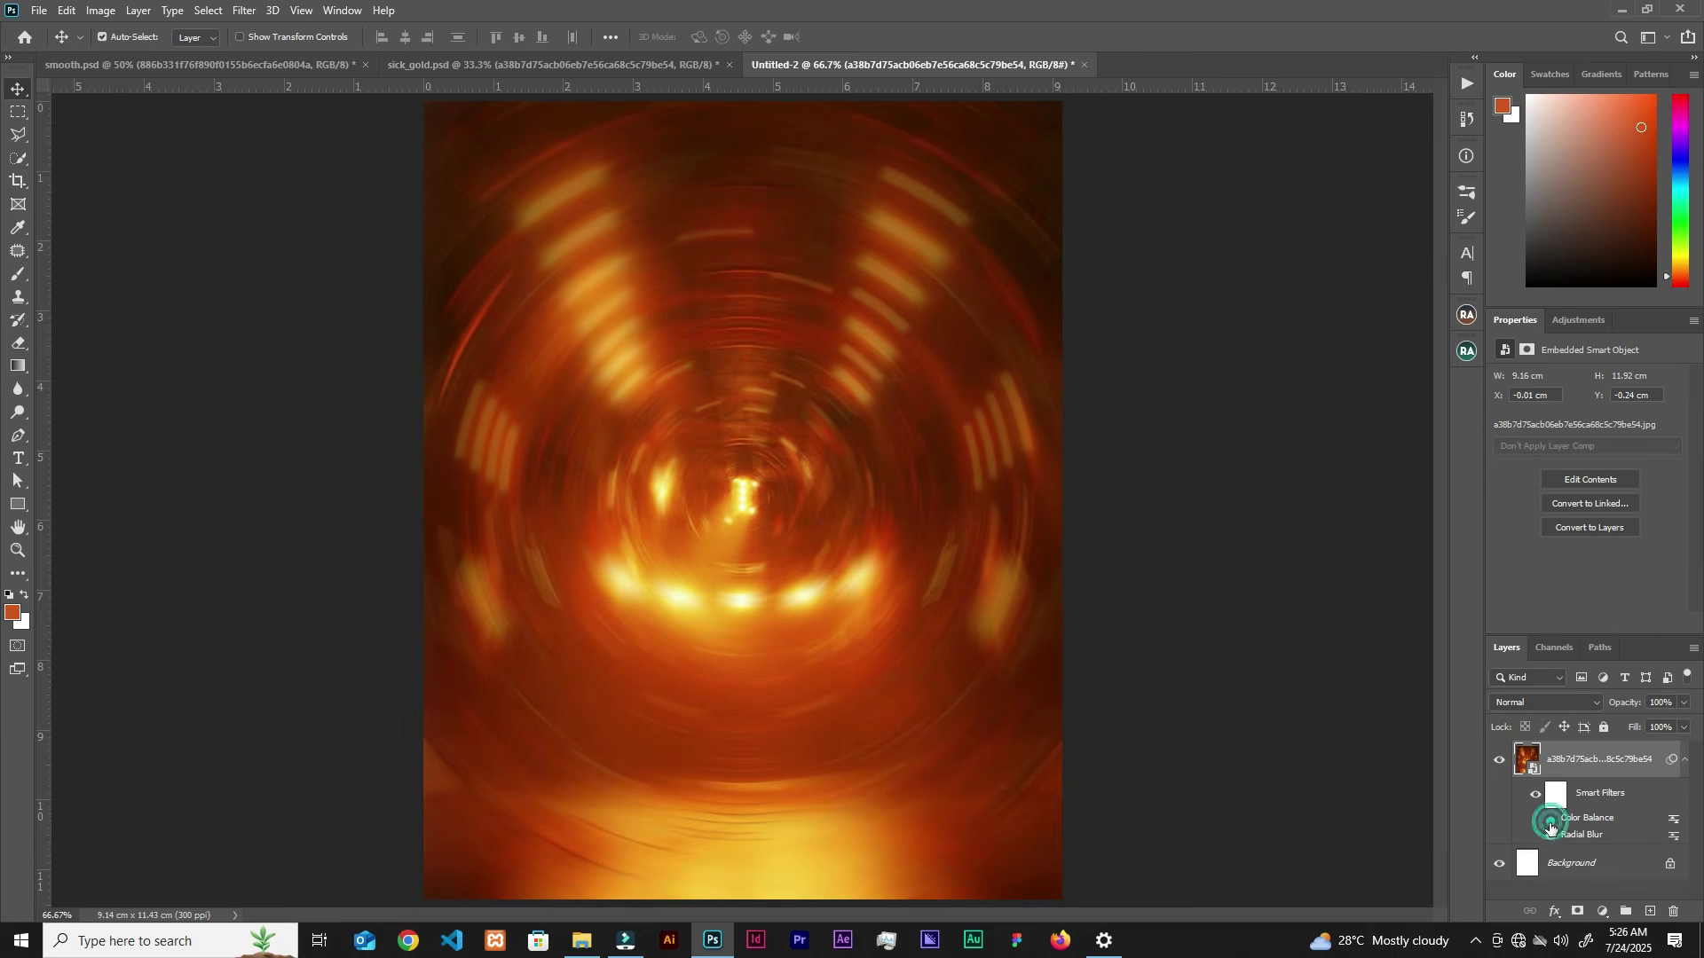
left_click(1552, 820)
left_click(1551, 820)
Step: Place the red stadium-lights image from the stock folder across the upper part of the canvas
left_click(582, 942)
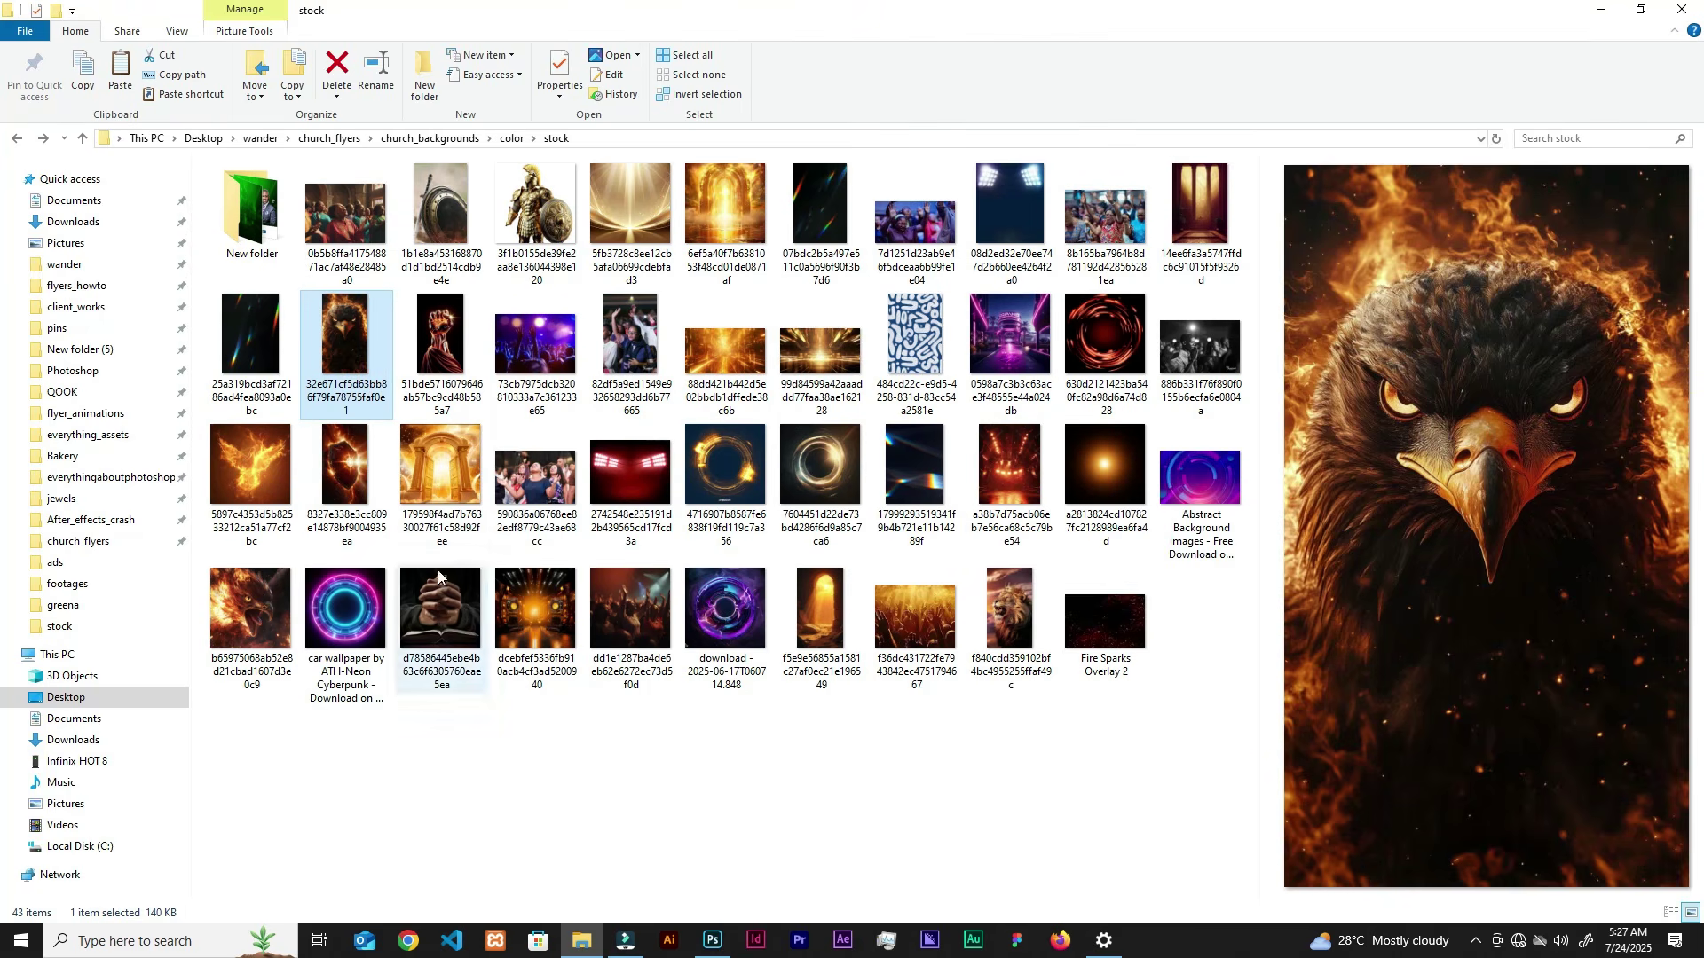
left_click(630, 470)
left_click_drag(719, 947, 801, 214)
left_click(850, 36)
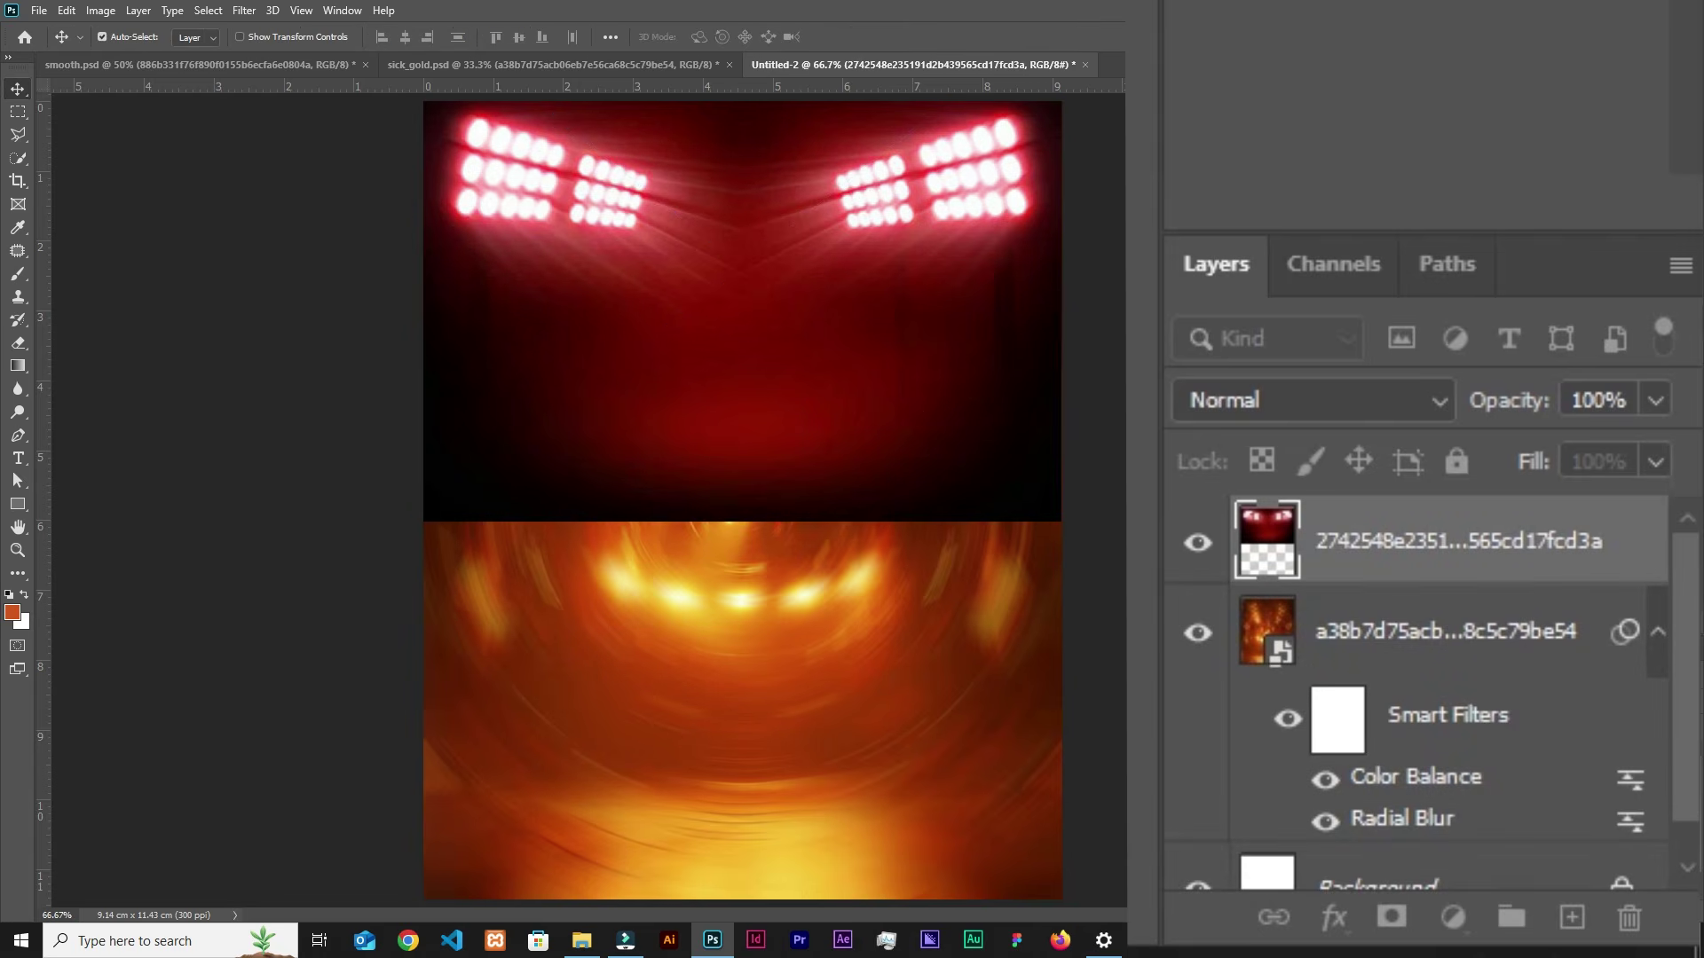
Step: Try the Color Dodge blend mode on the stadium-lights layer, then set it to Screen
left_click(1270, 397)
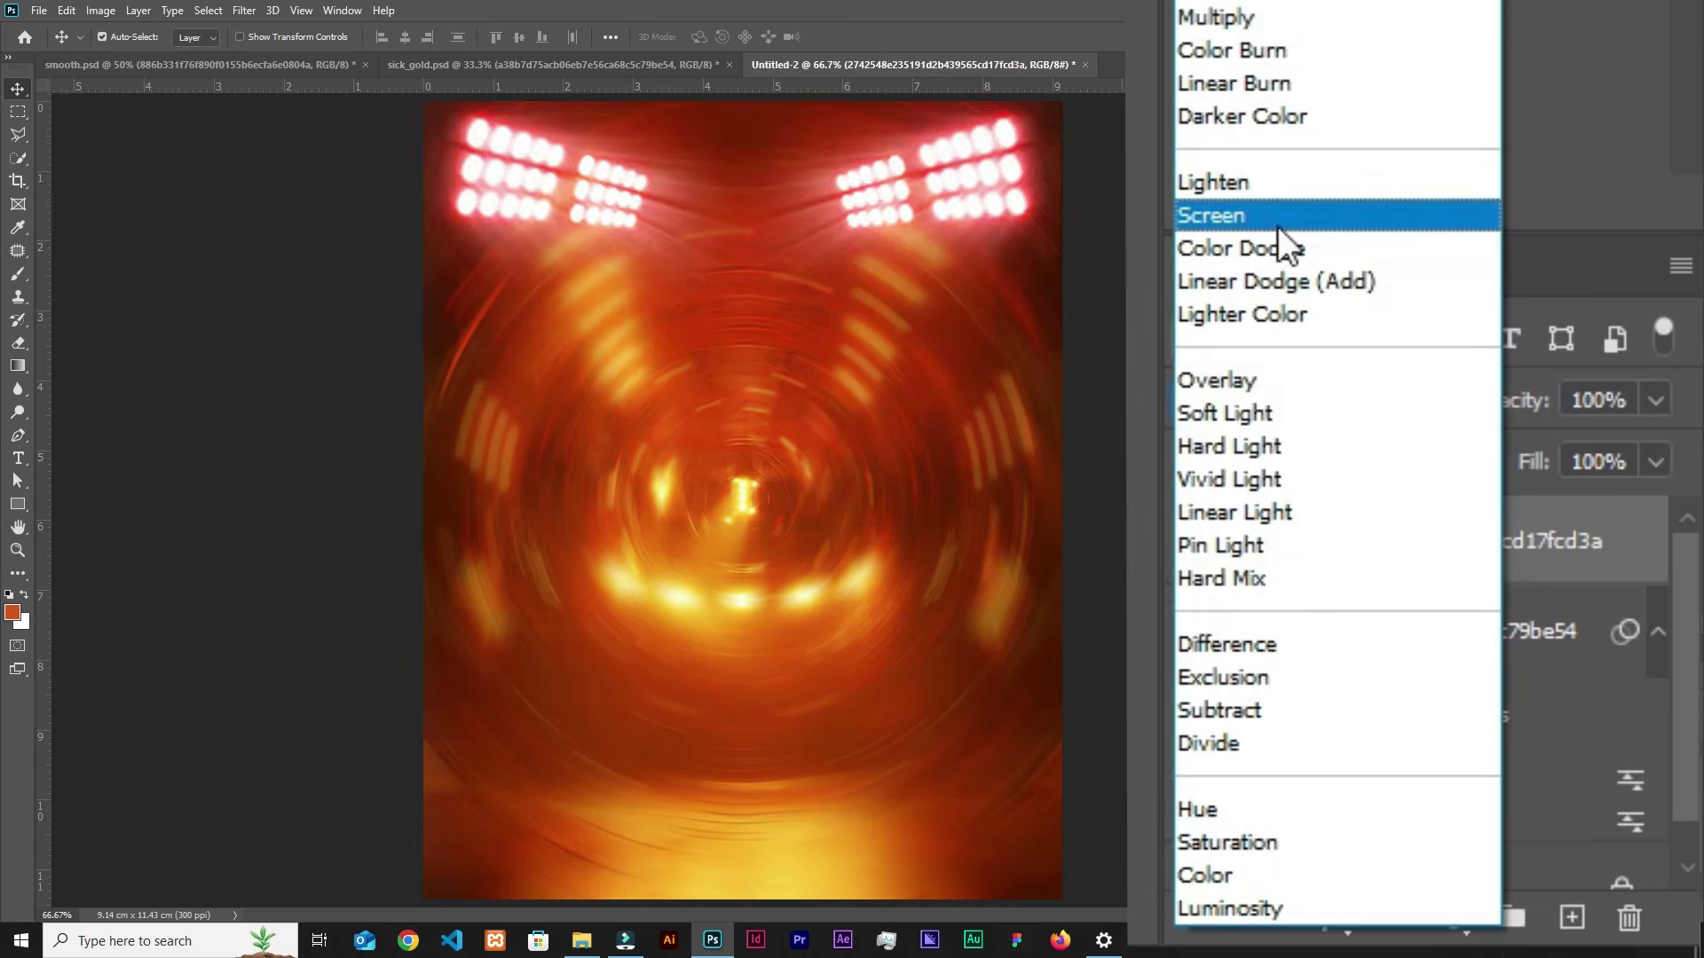
left_click(1278, 245)
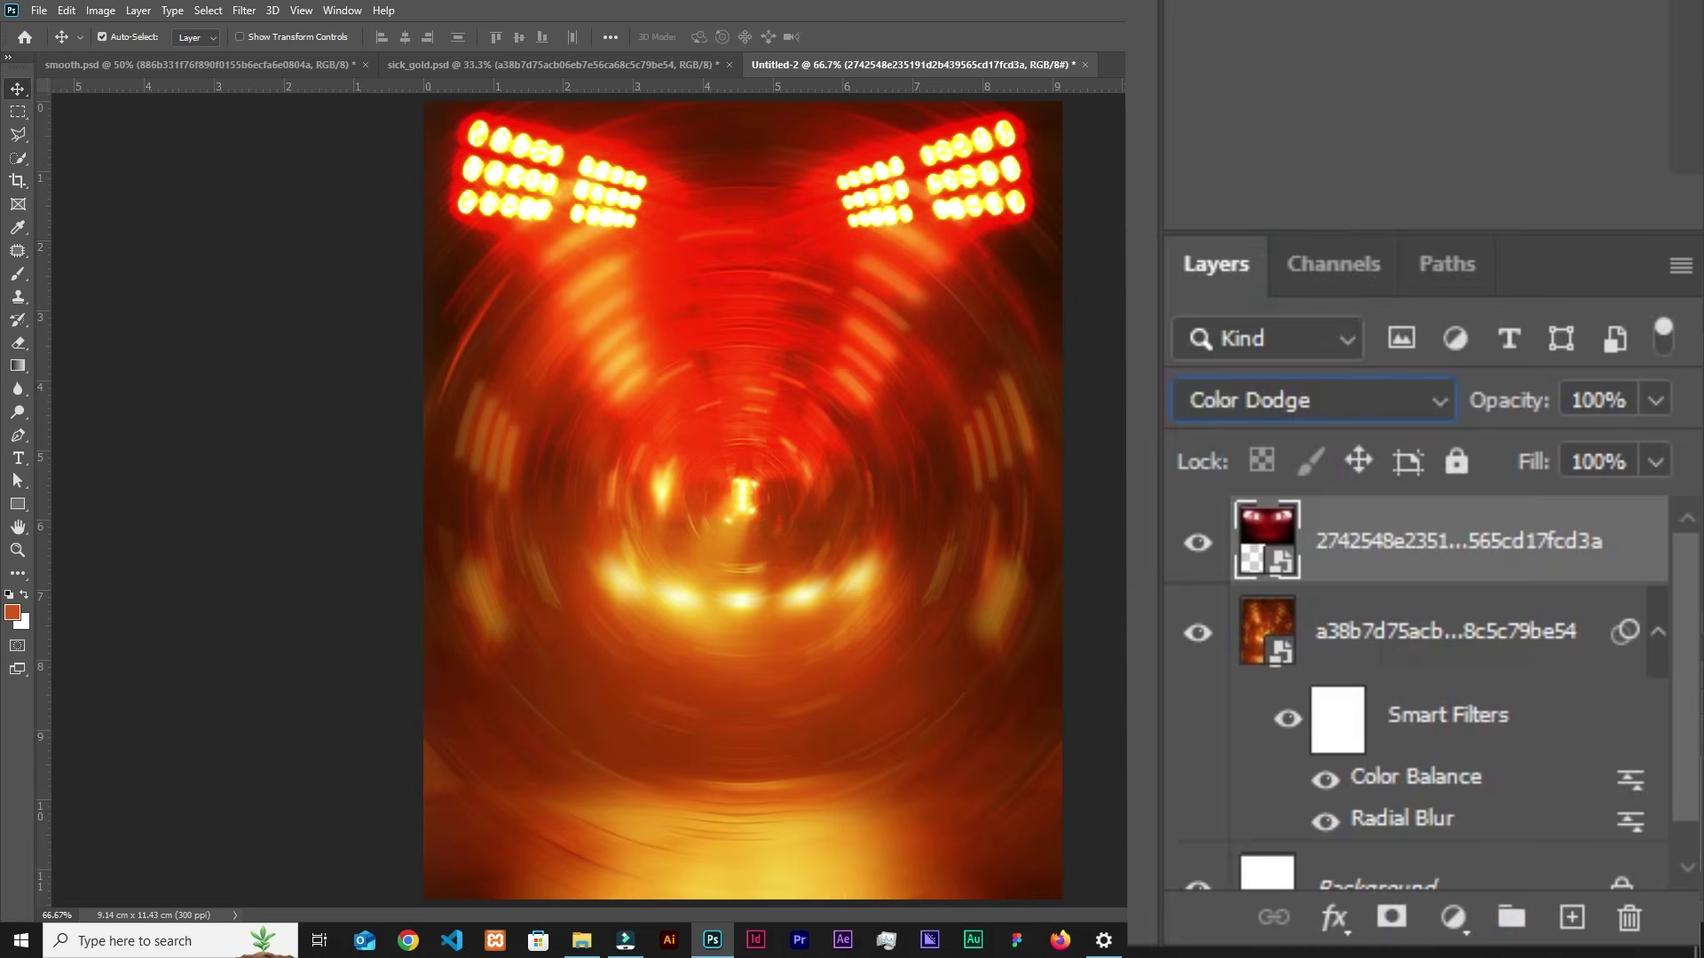
left_click(1408, 403)
left_click(1265, 220)
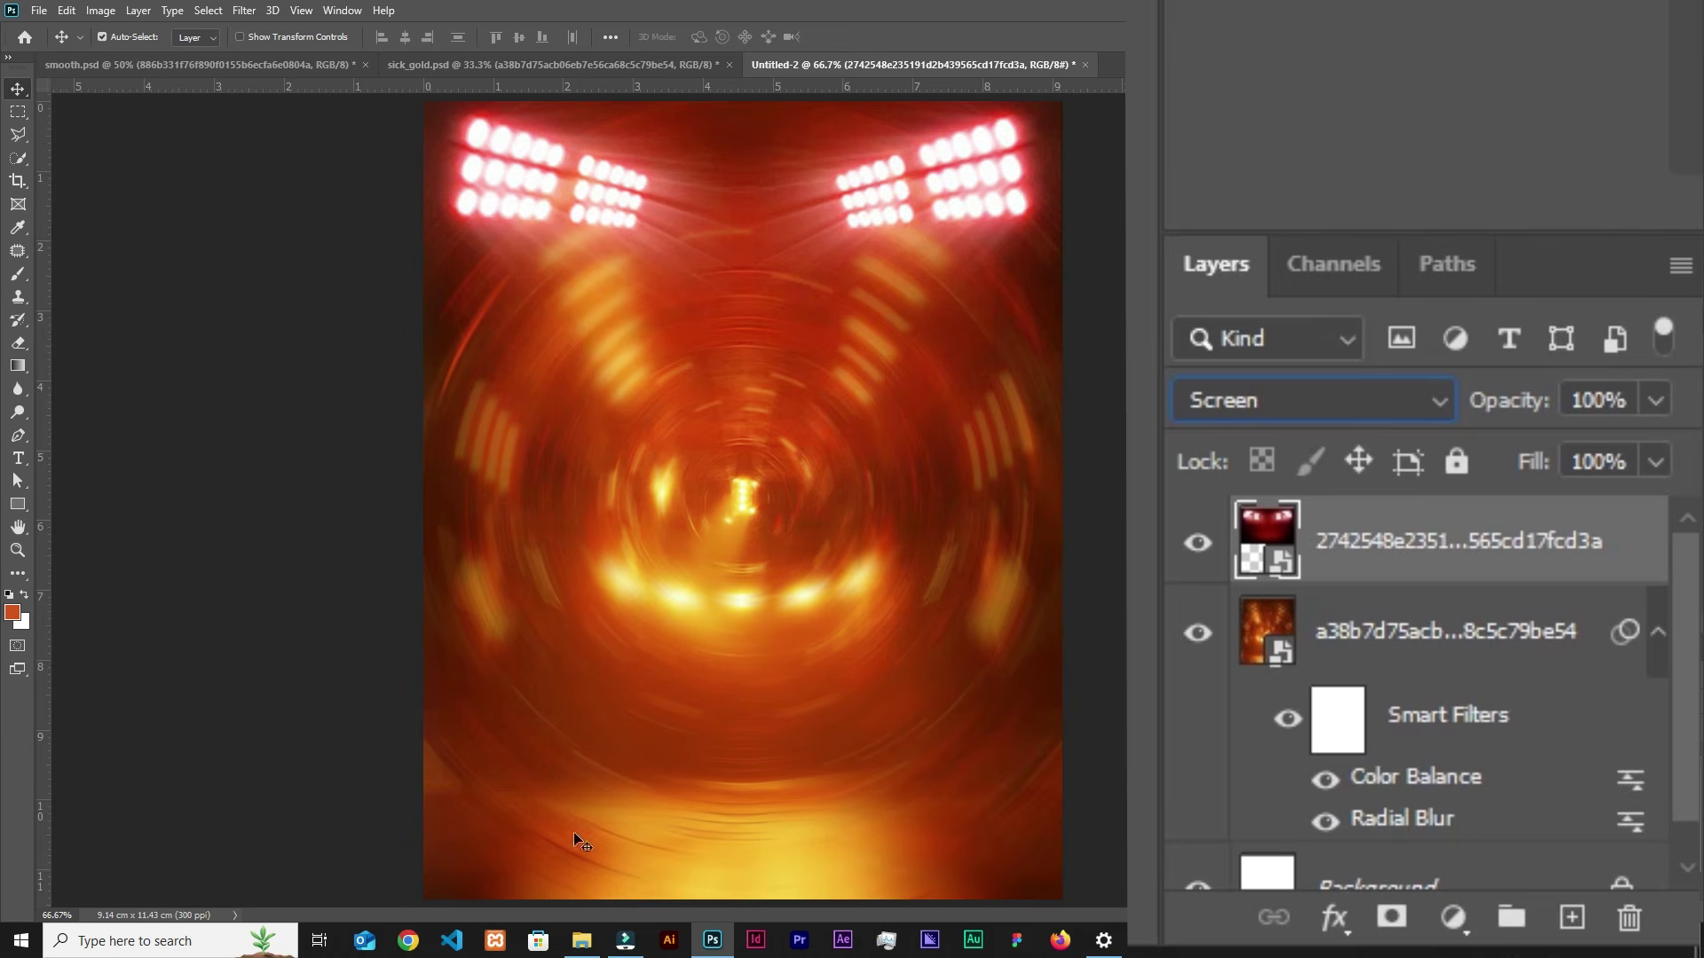
Step: Draw a 1246 by 279 px rectangle across the canvas's bottom edge and fill it with white
key("u")
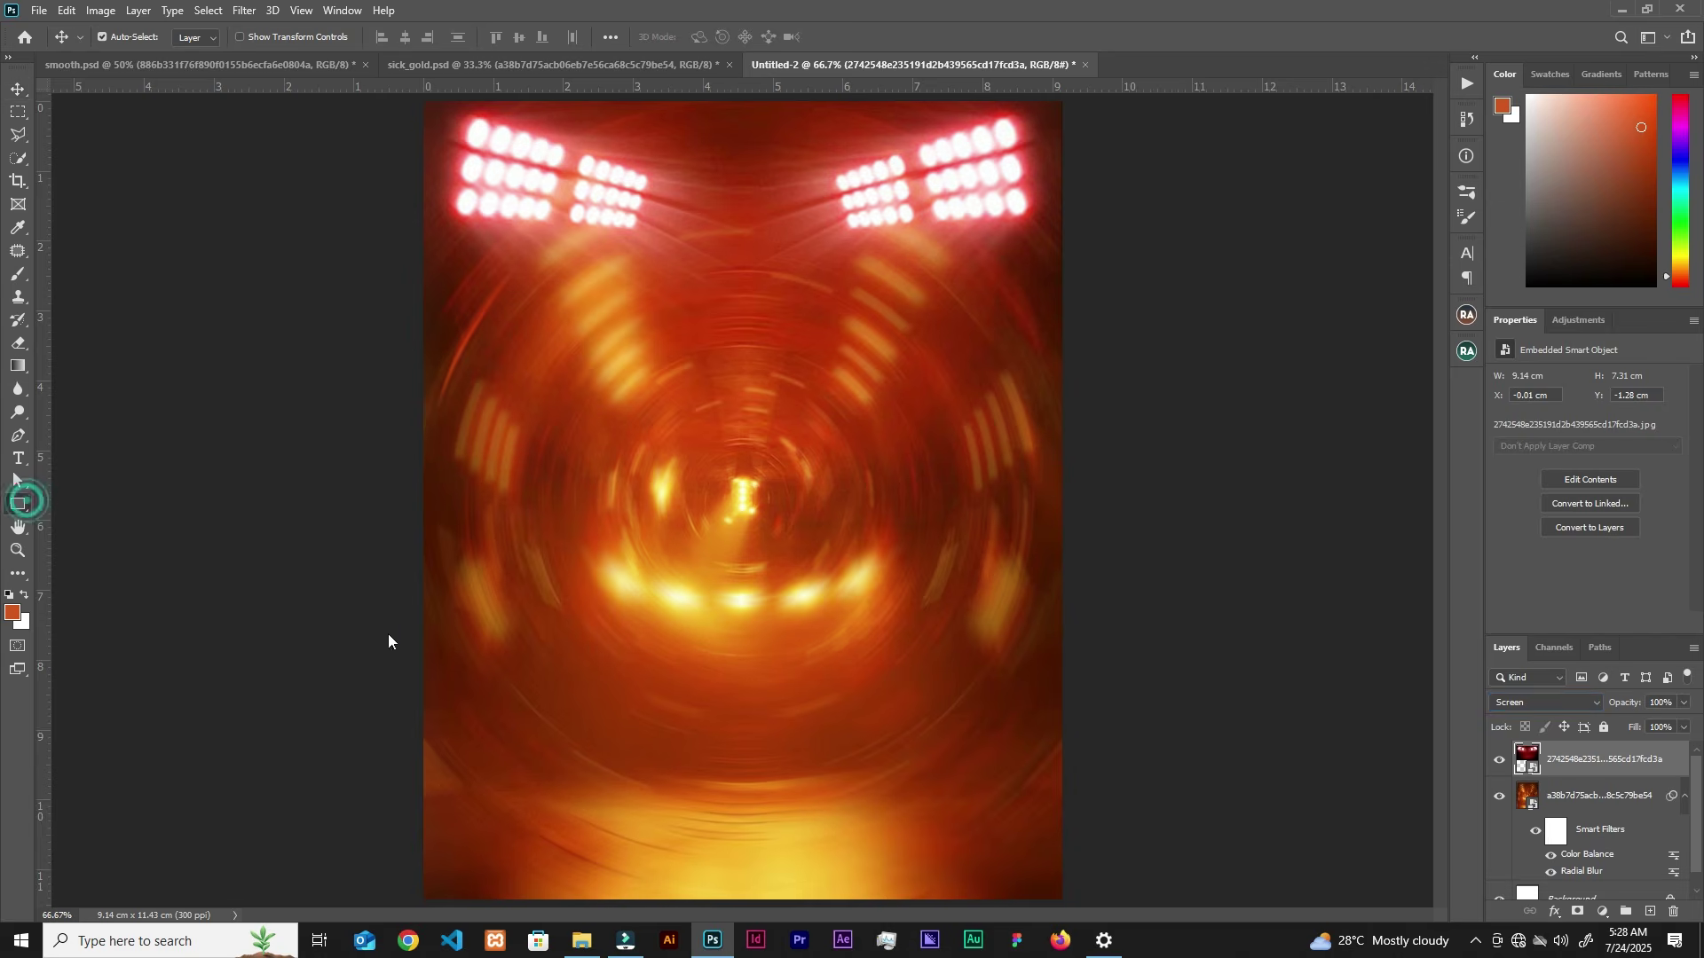
left_click_drag(382, 760, 1121, 925)
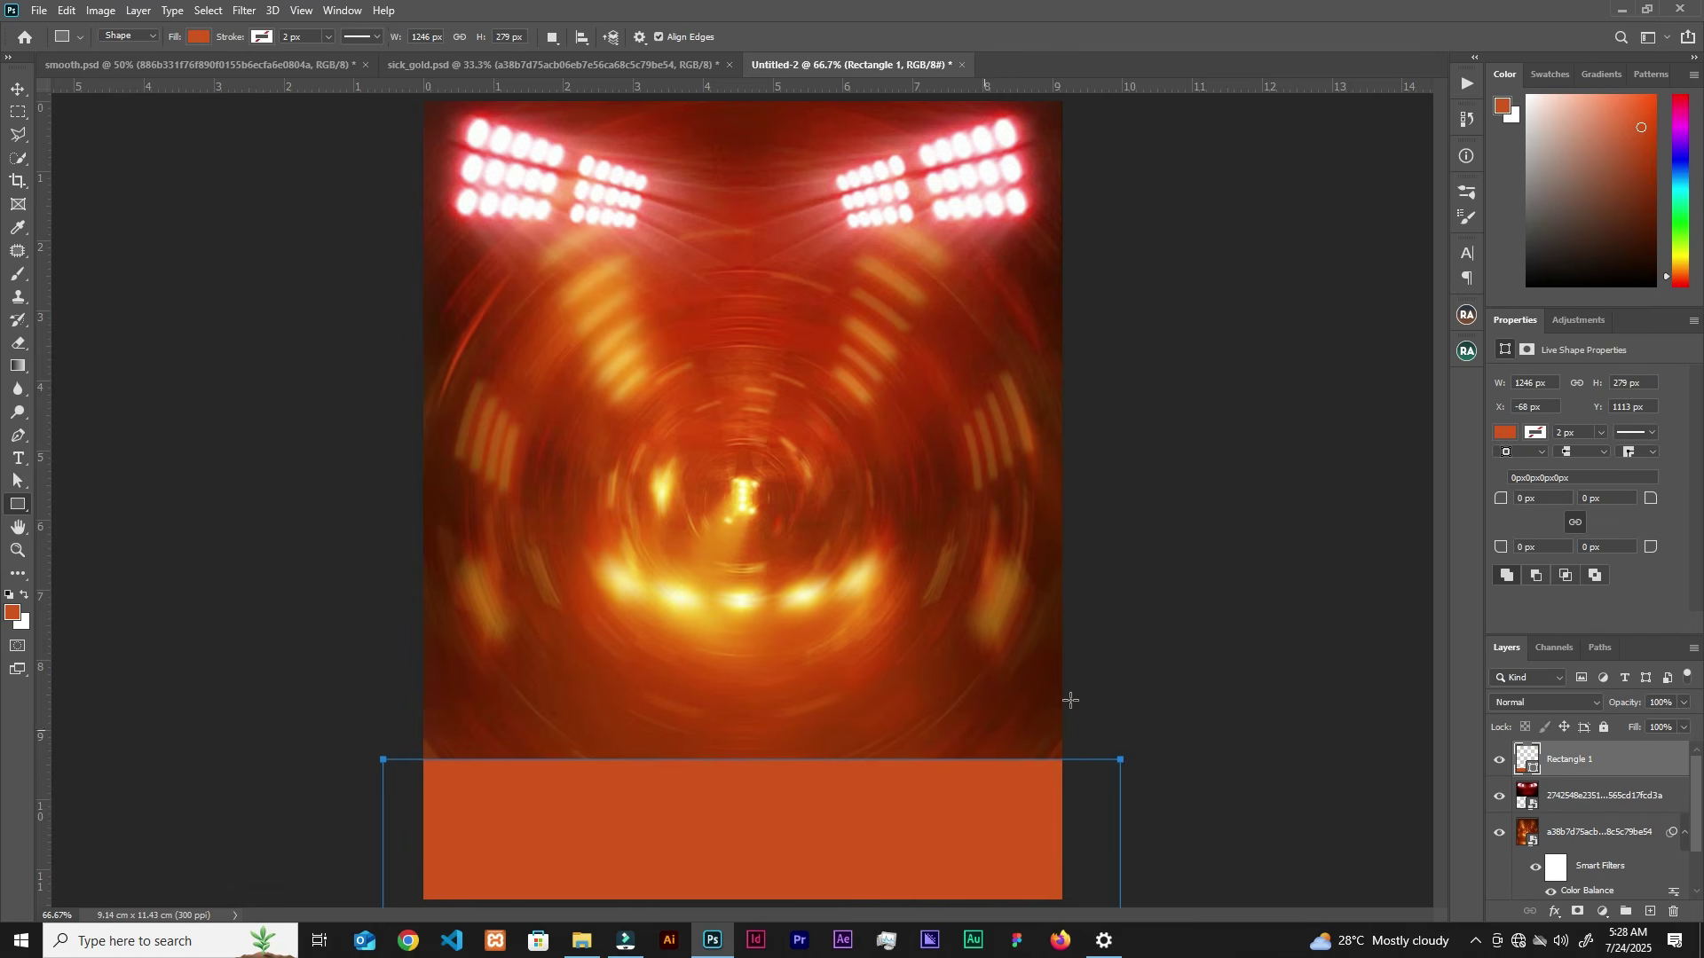
left_click(1506, 433)
left_click(1460, 528)
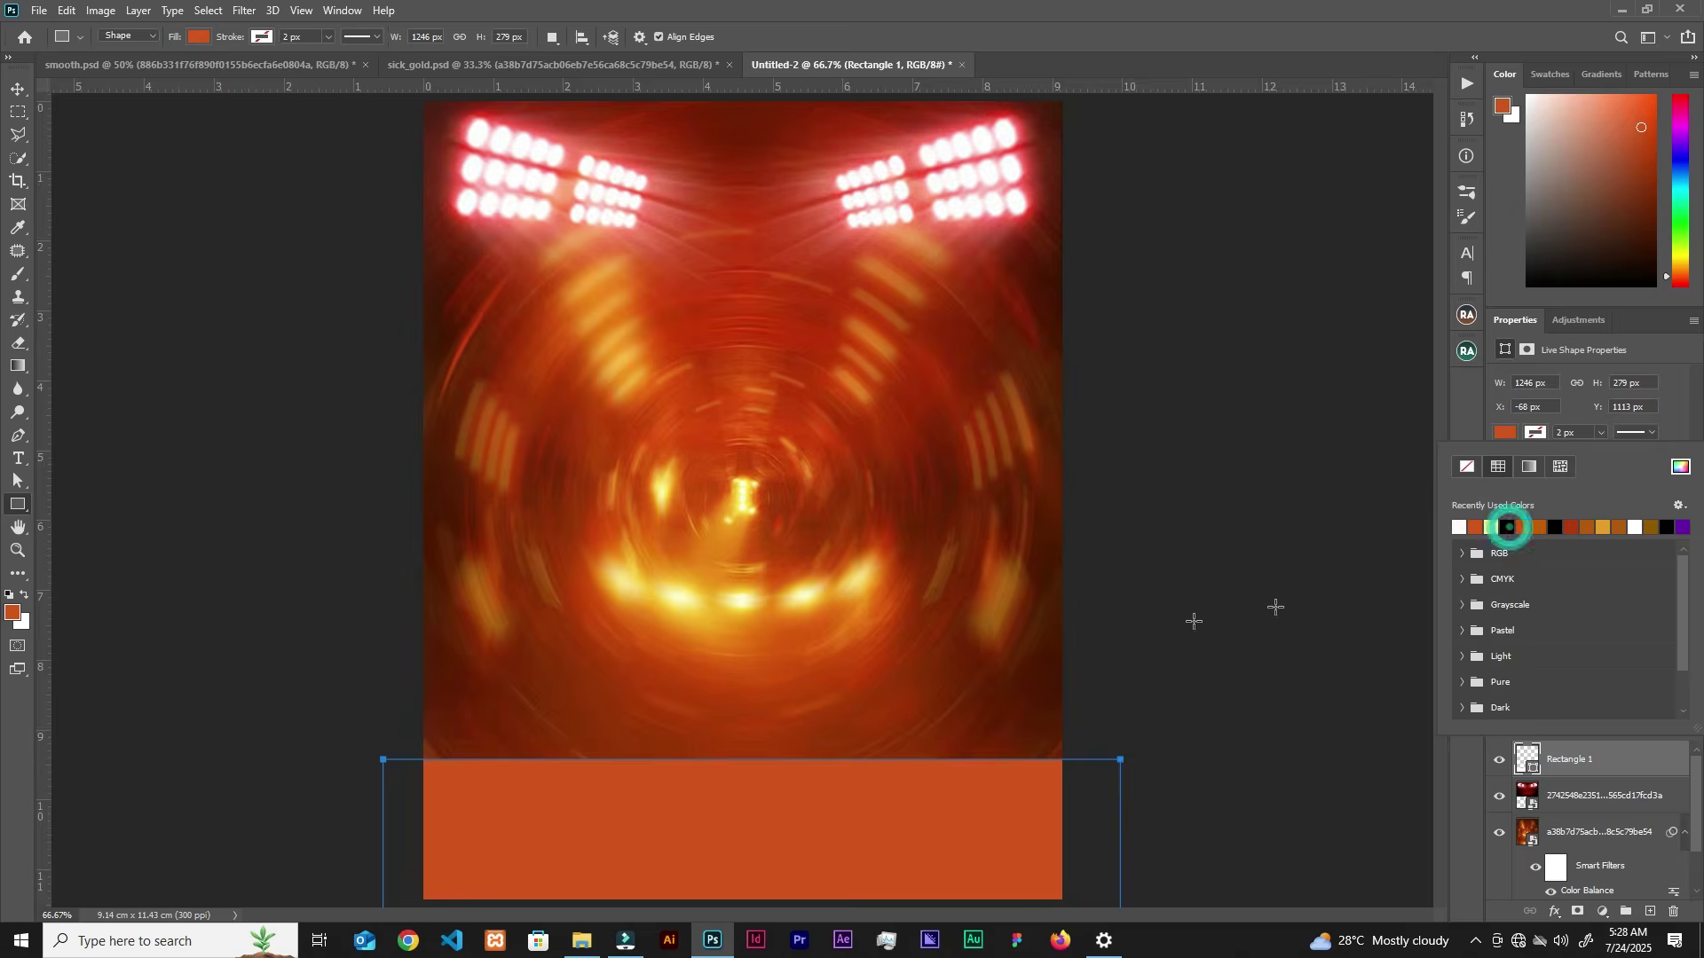
key("Return")
key("v")
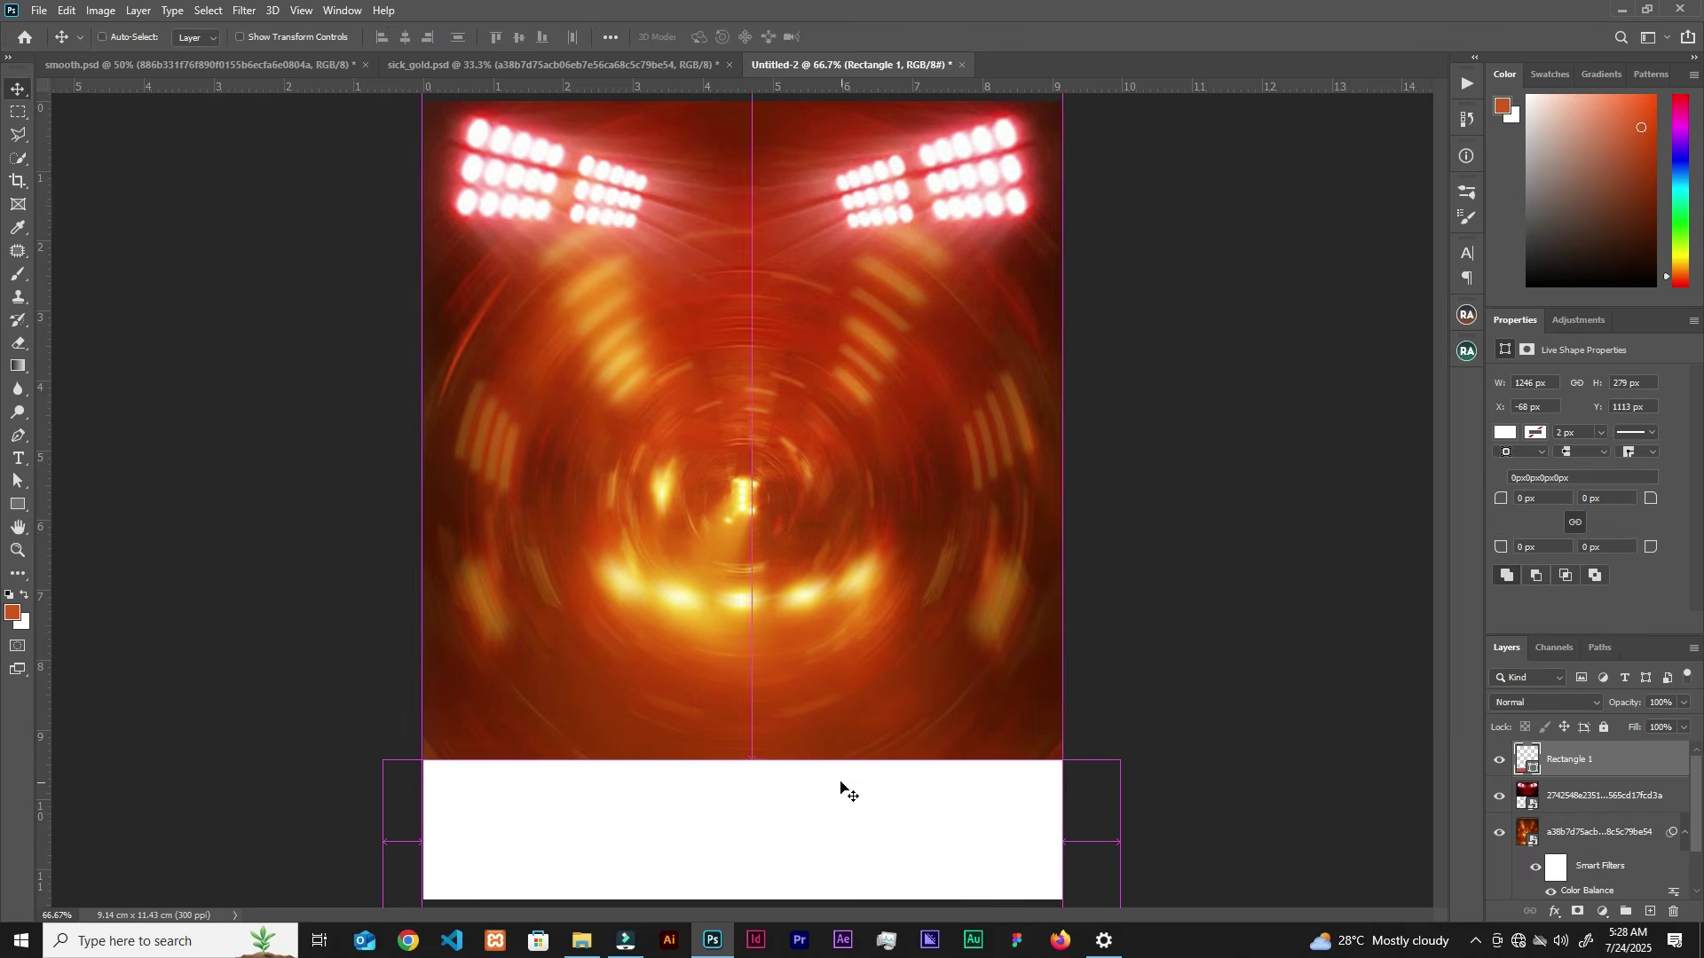
Step: Undo the white rectangle and the placement of the stadium-lights image
key("ctrl+z")
key("ctrl+z")
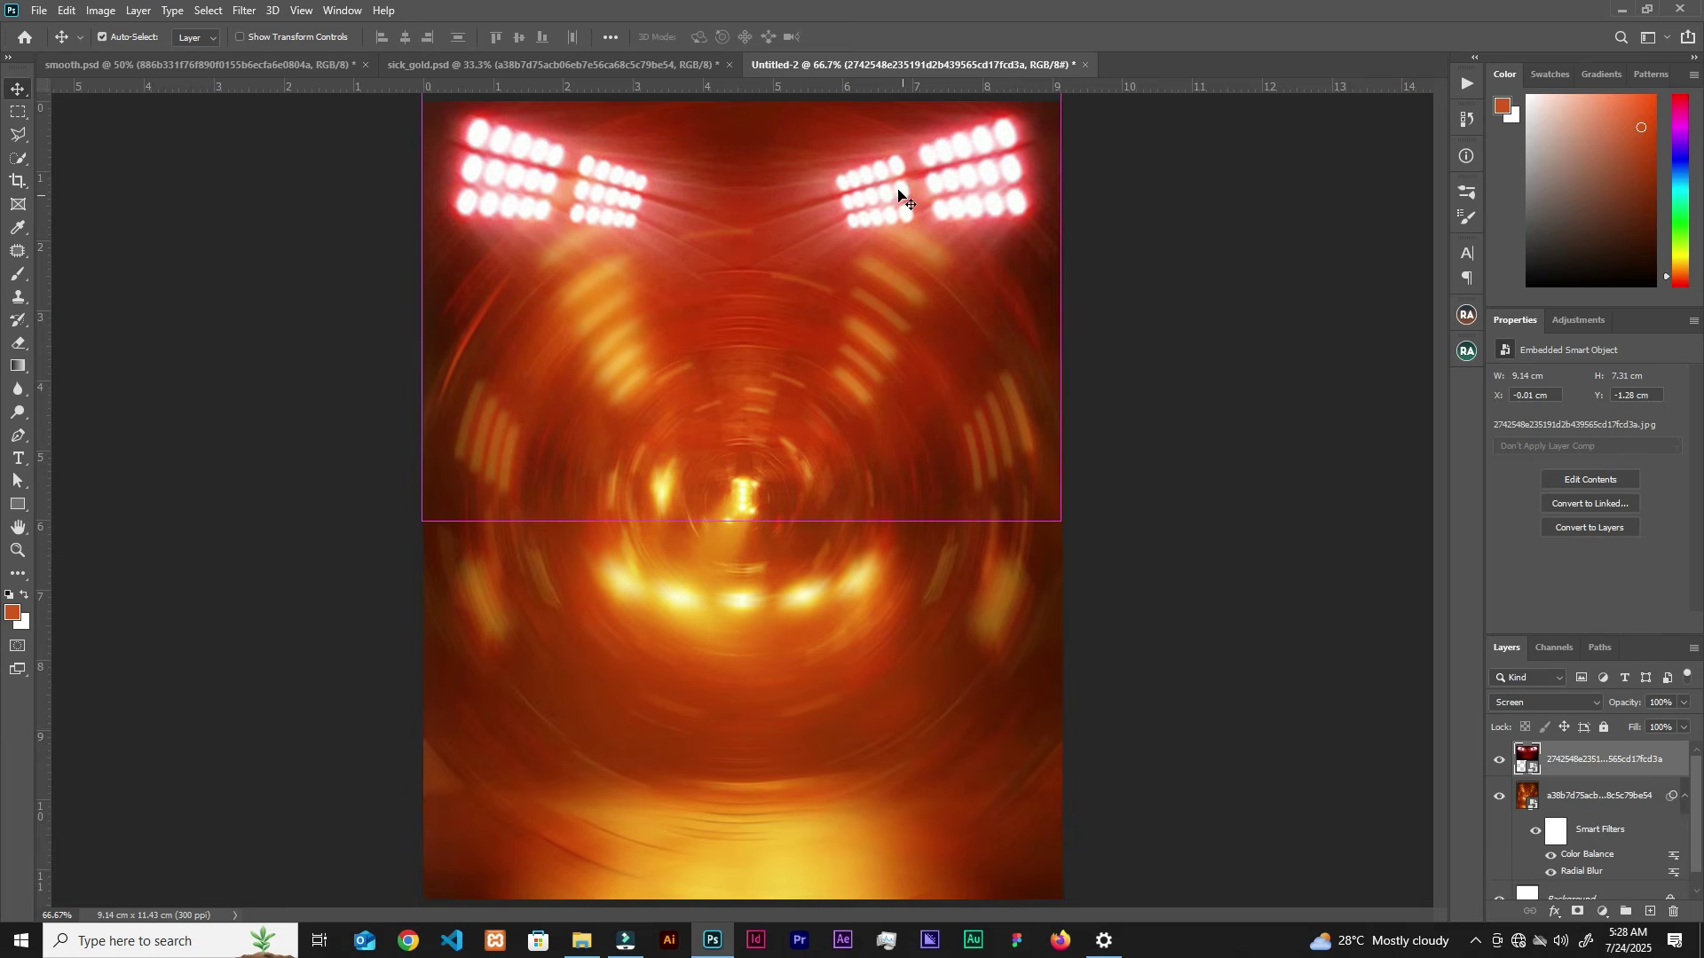
key("ctrl+z")
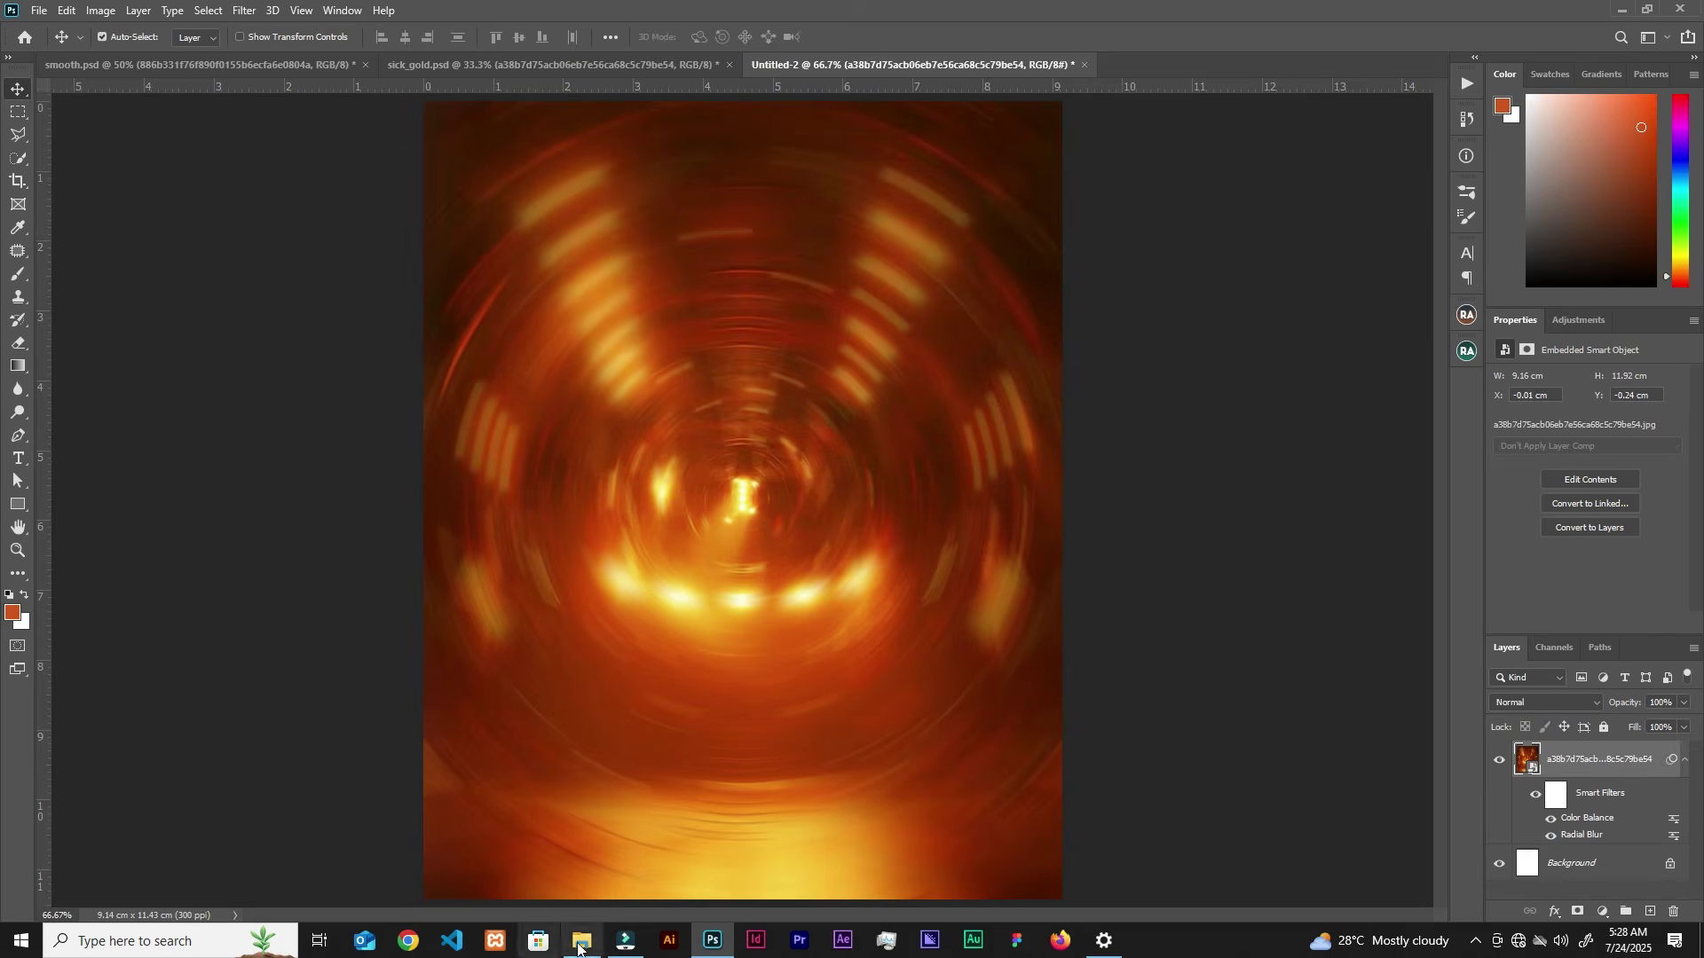
Step: Place the flaming eagle image from the stock folder, scale it to the canvas width, move it up, and set its blend mode to Screen
left_click(580, 944)
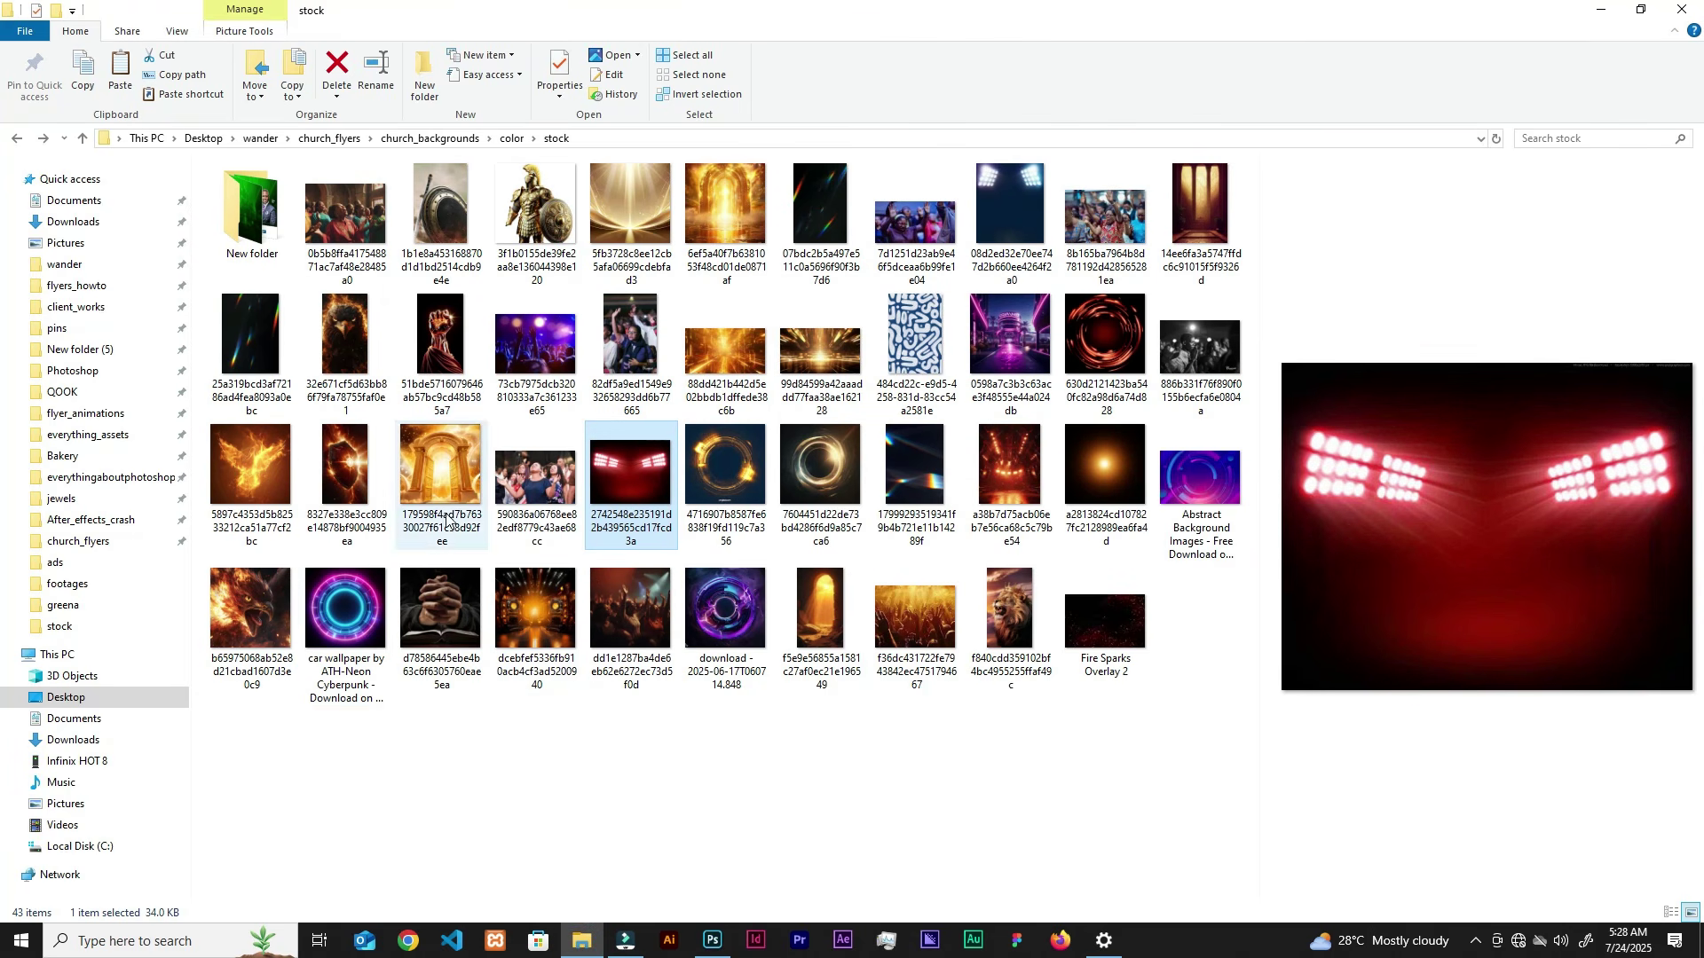
left_click_drag(344, 337, 856, 542)
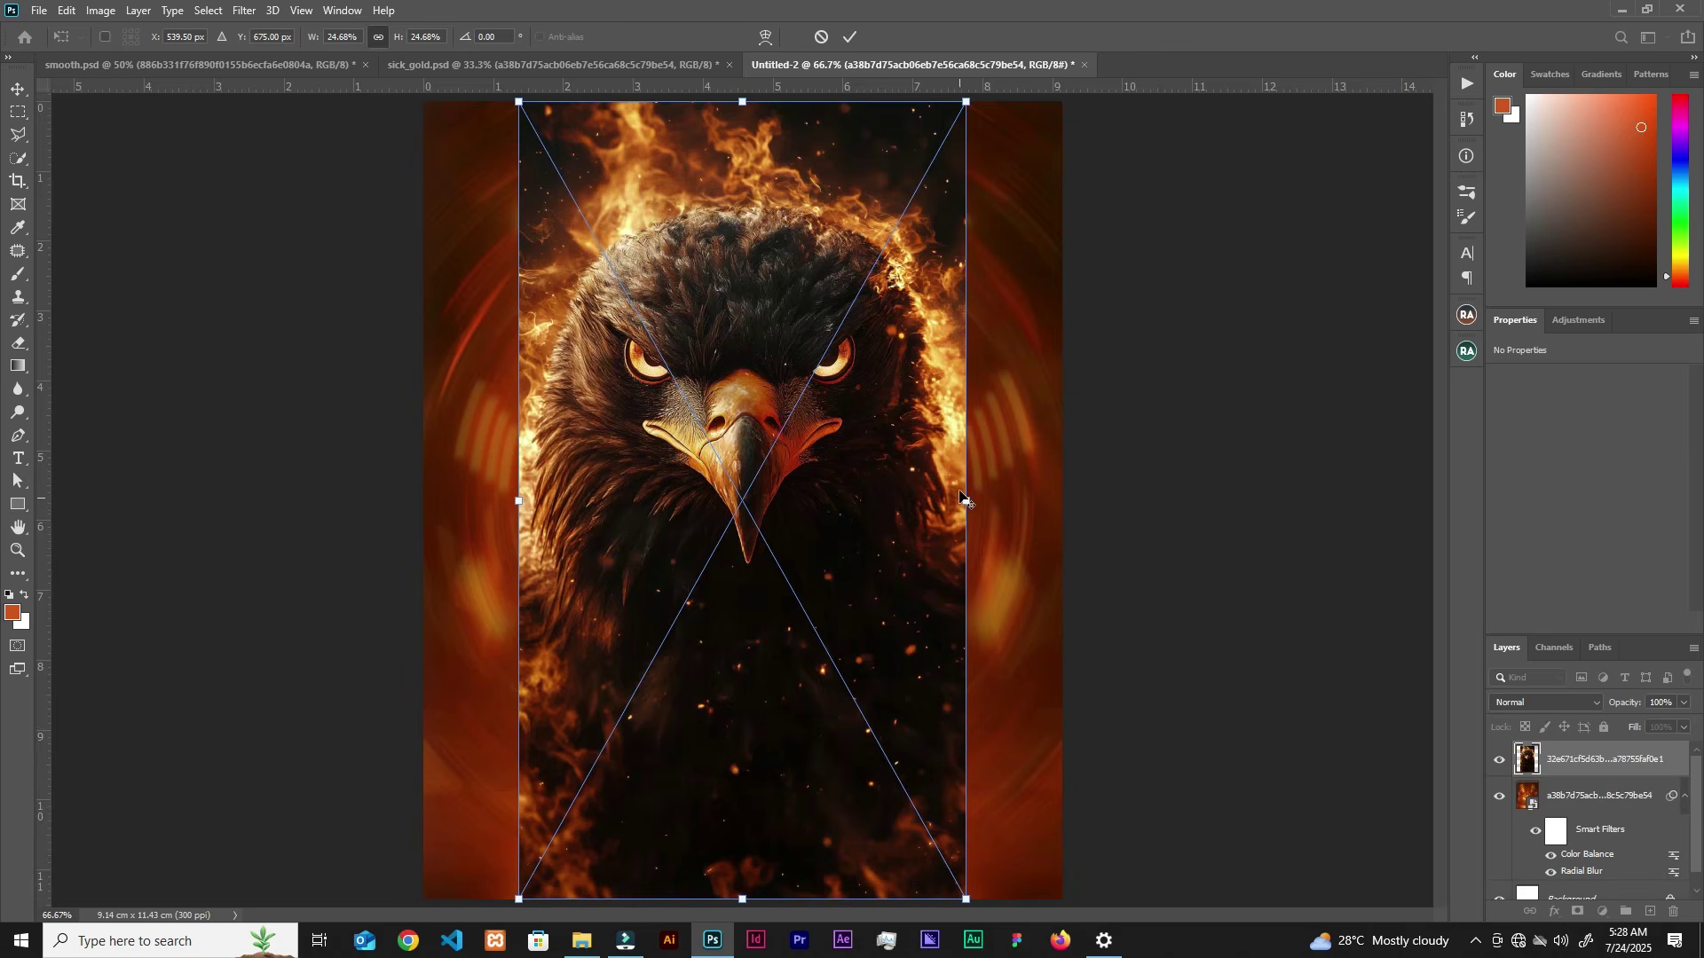
left_click_drag(963, 499, 1061, 495)
left_click_drag(905, 562, 891, 441)
left_click(850, 36)
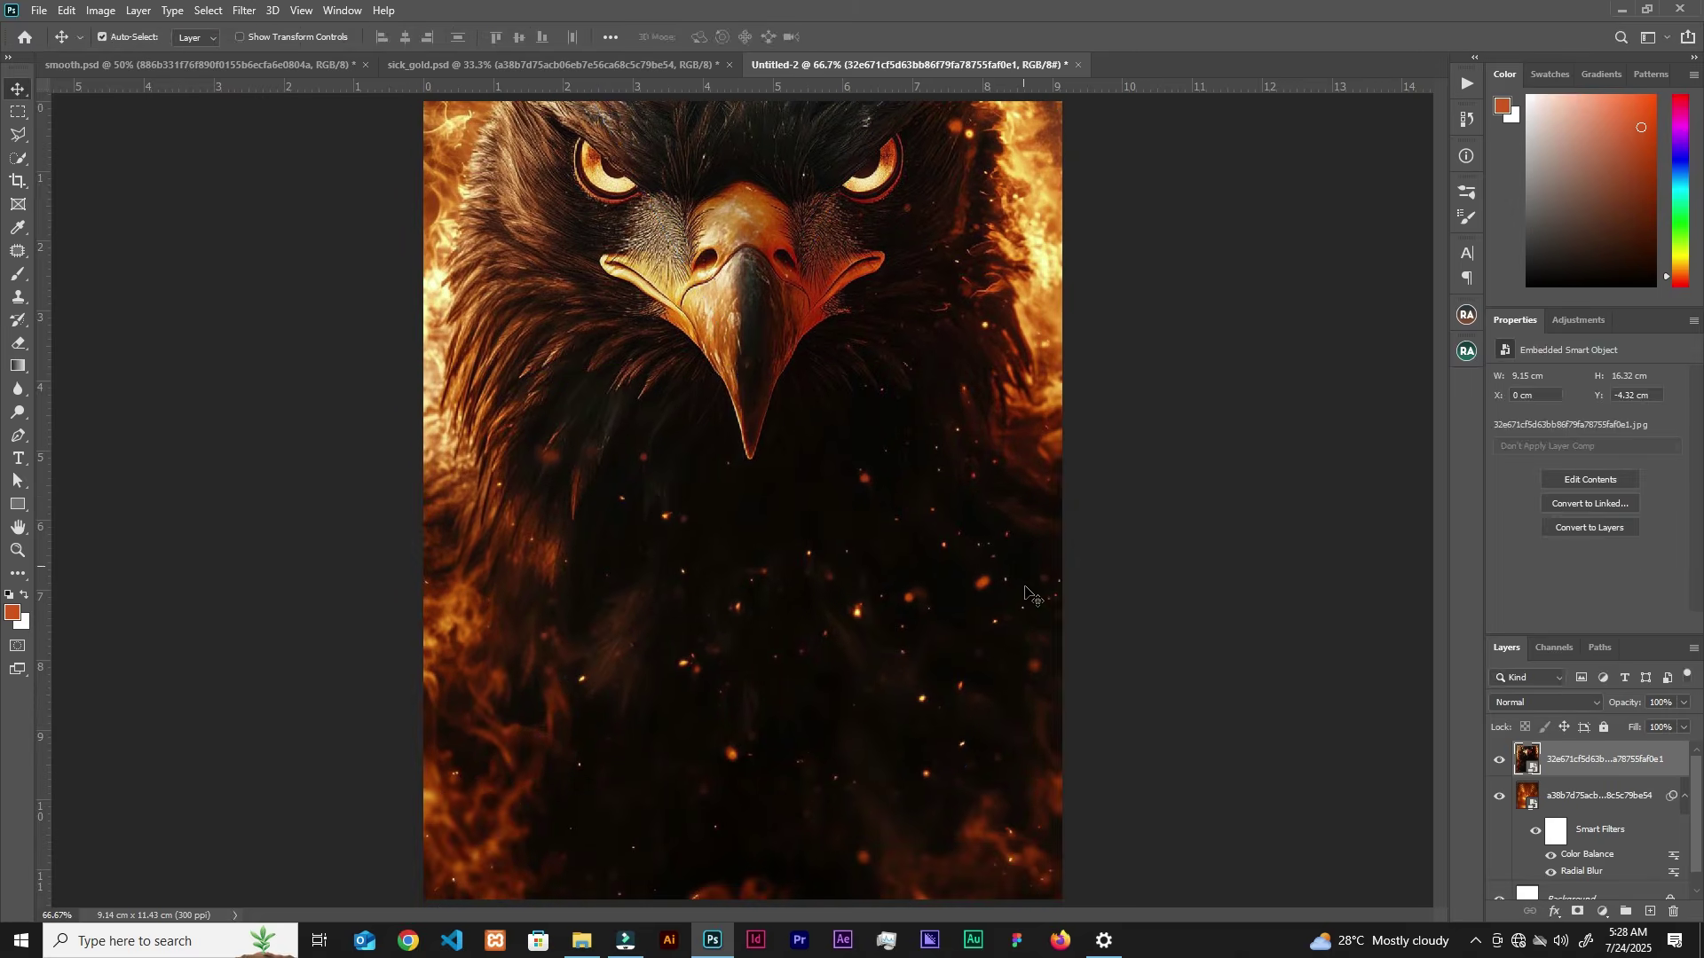
left_click(1346, 397)
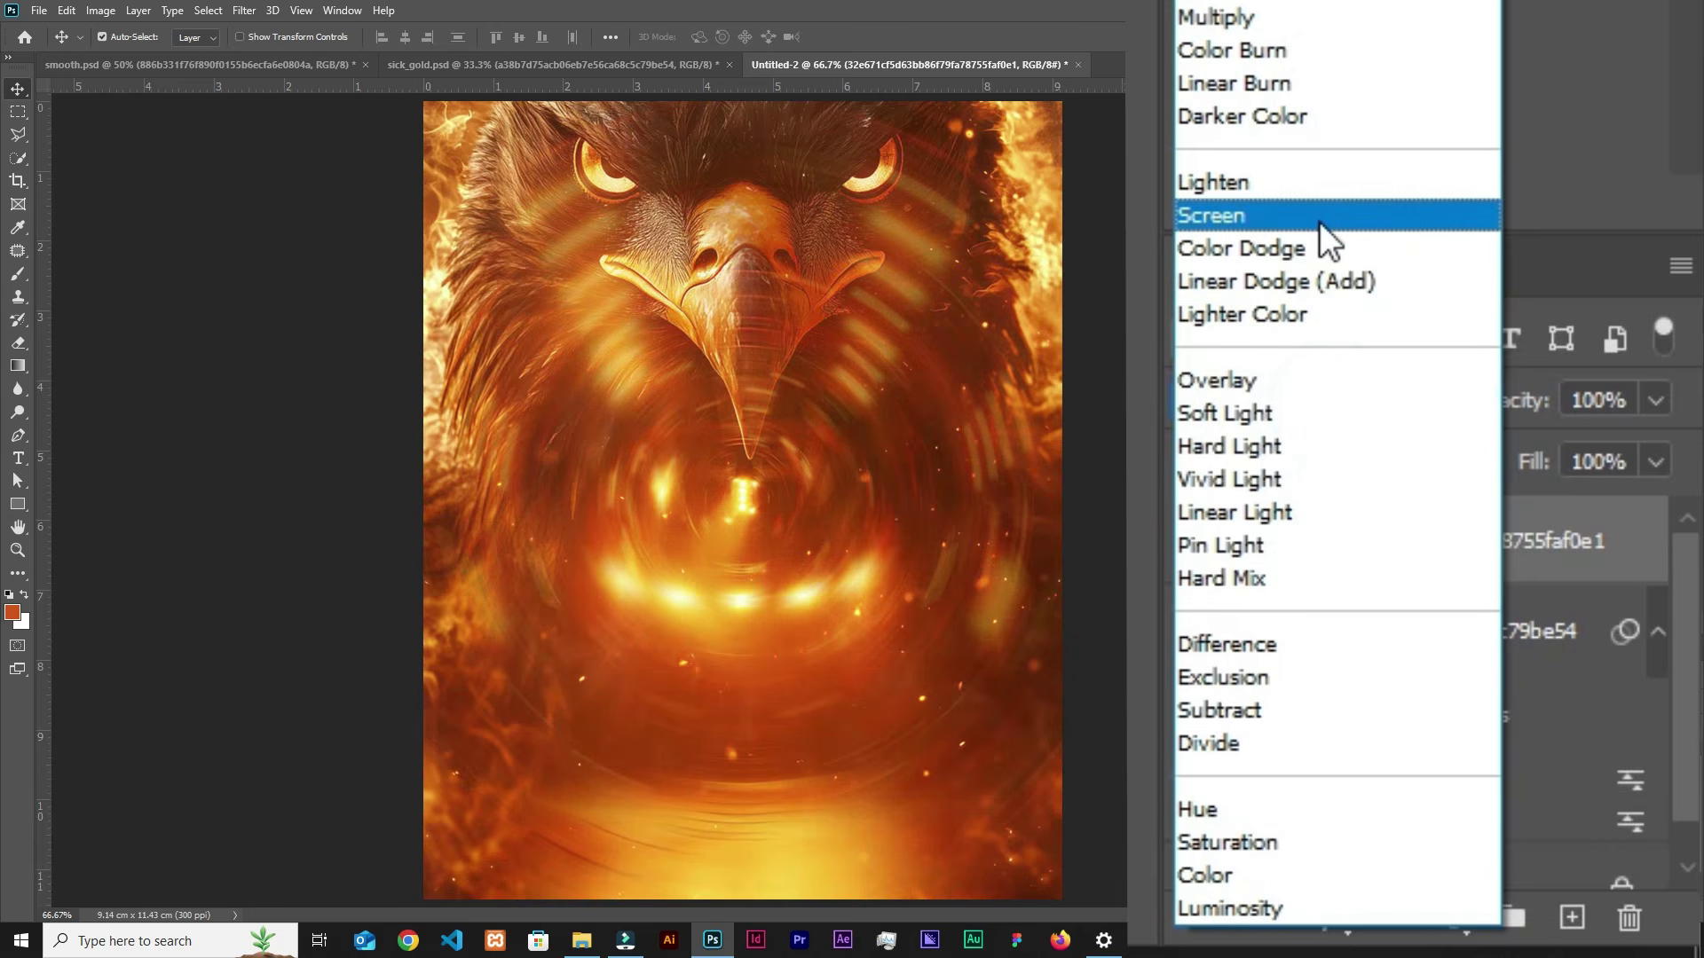
left_click(1326, 217)
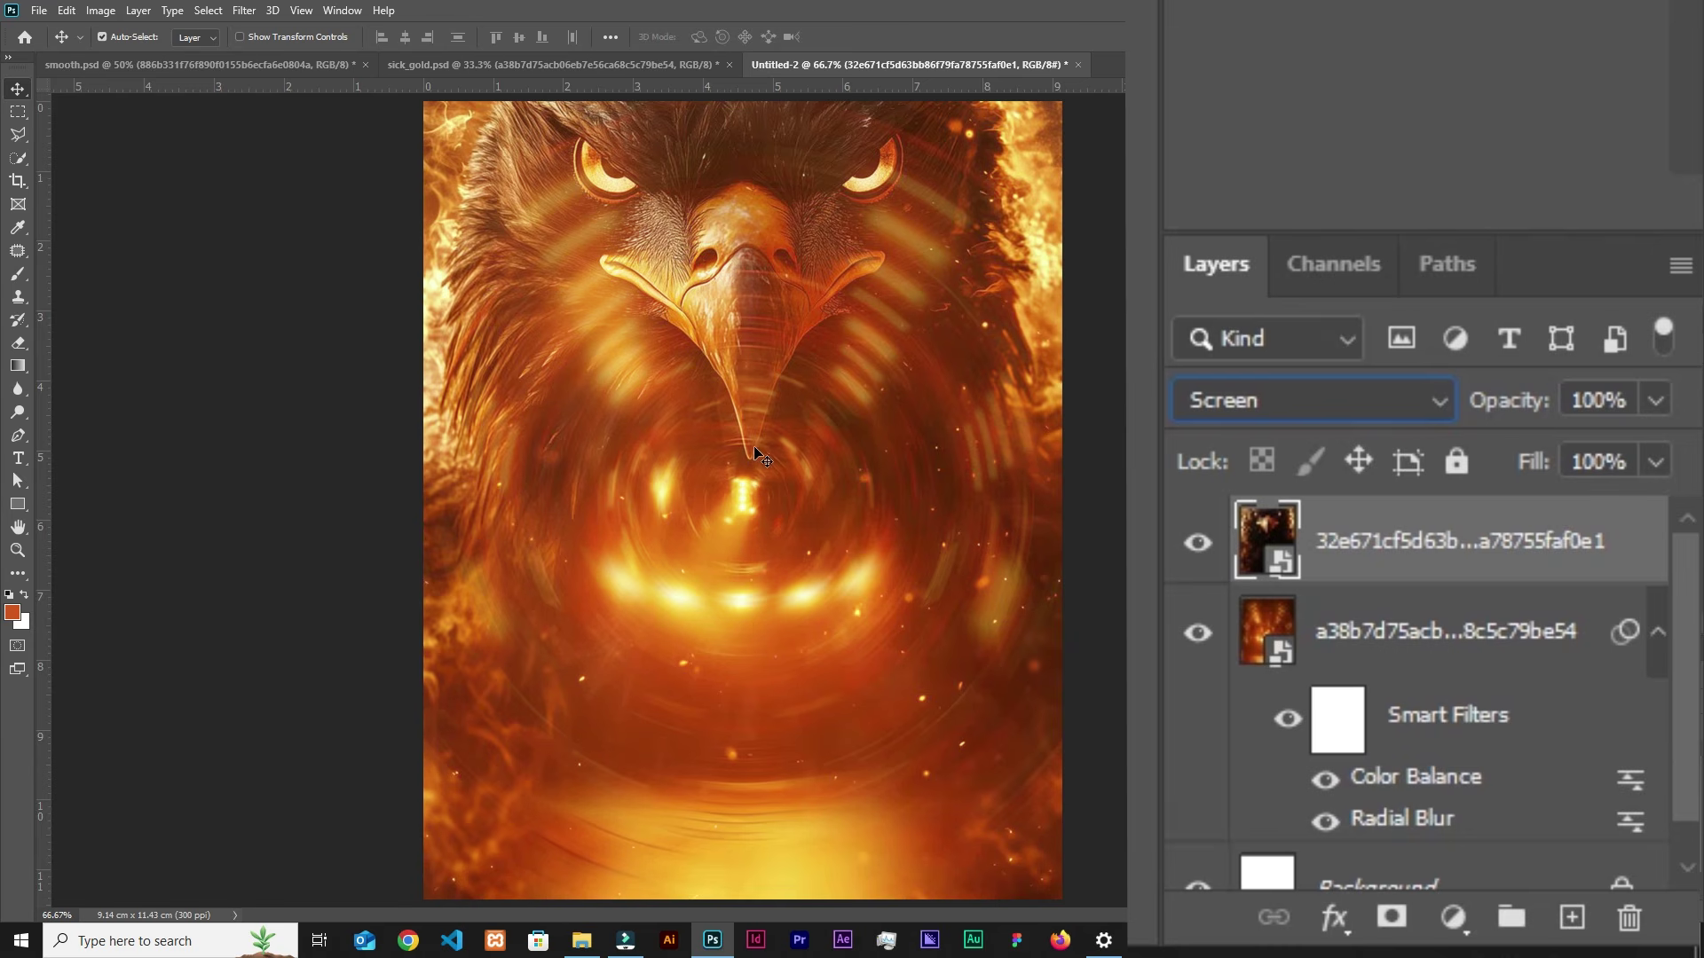
Step: Apply a Gaussian Blur with a radius of about 4.4 pixels to the flaming eagle layer
left_click(244, 11)
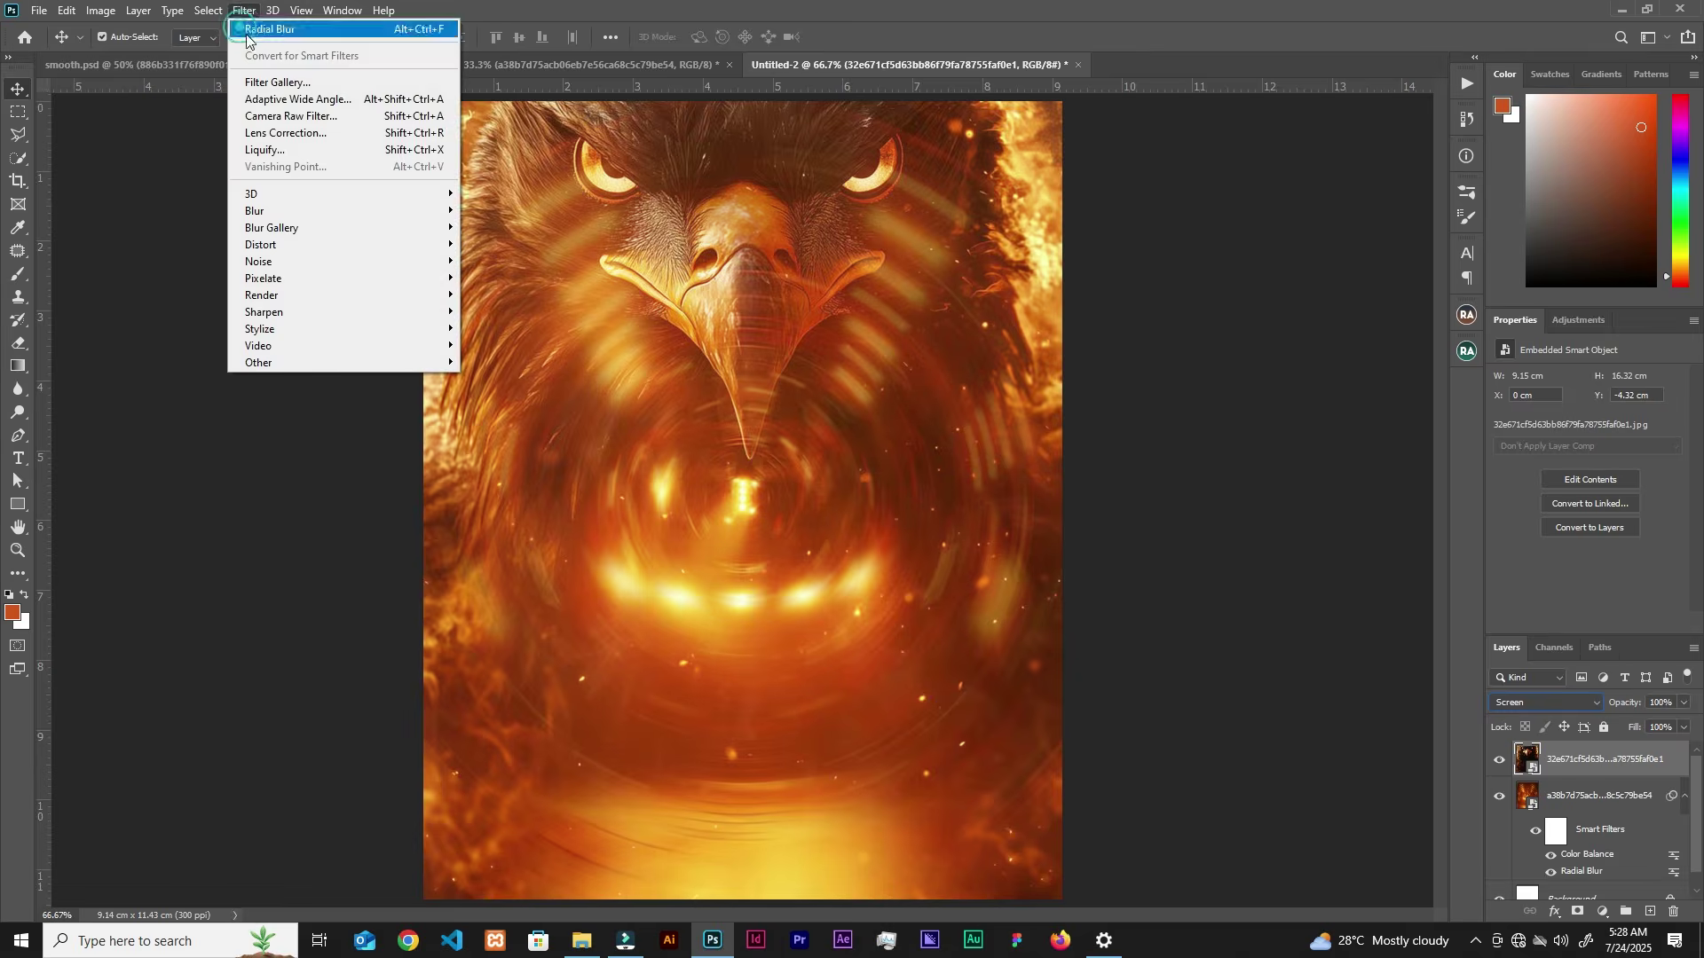
mouse_move(270, 209)
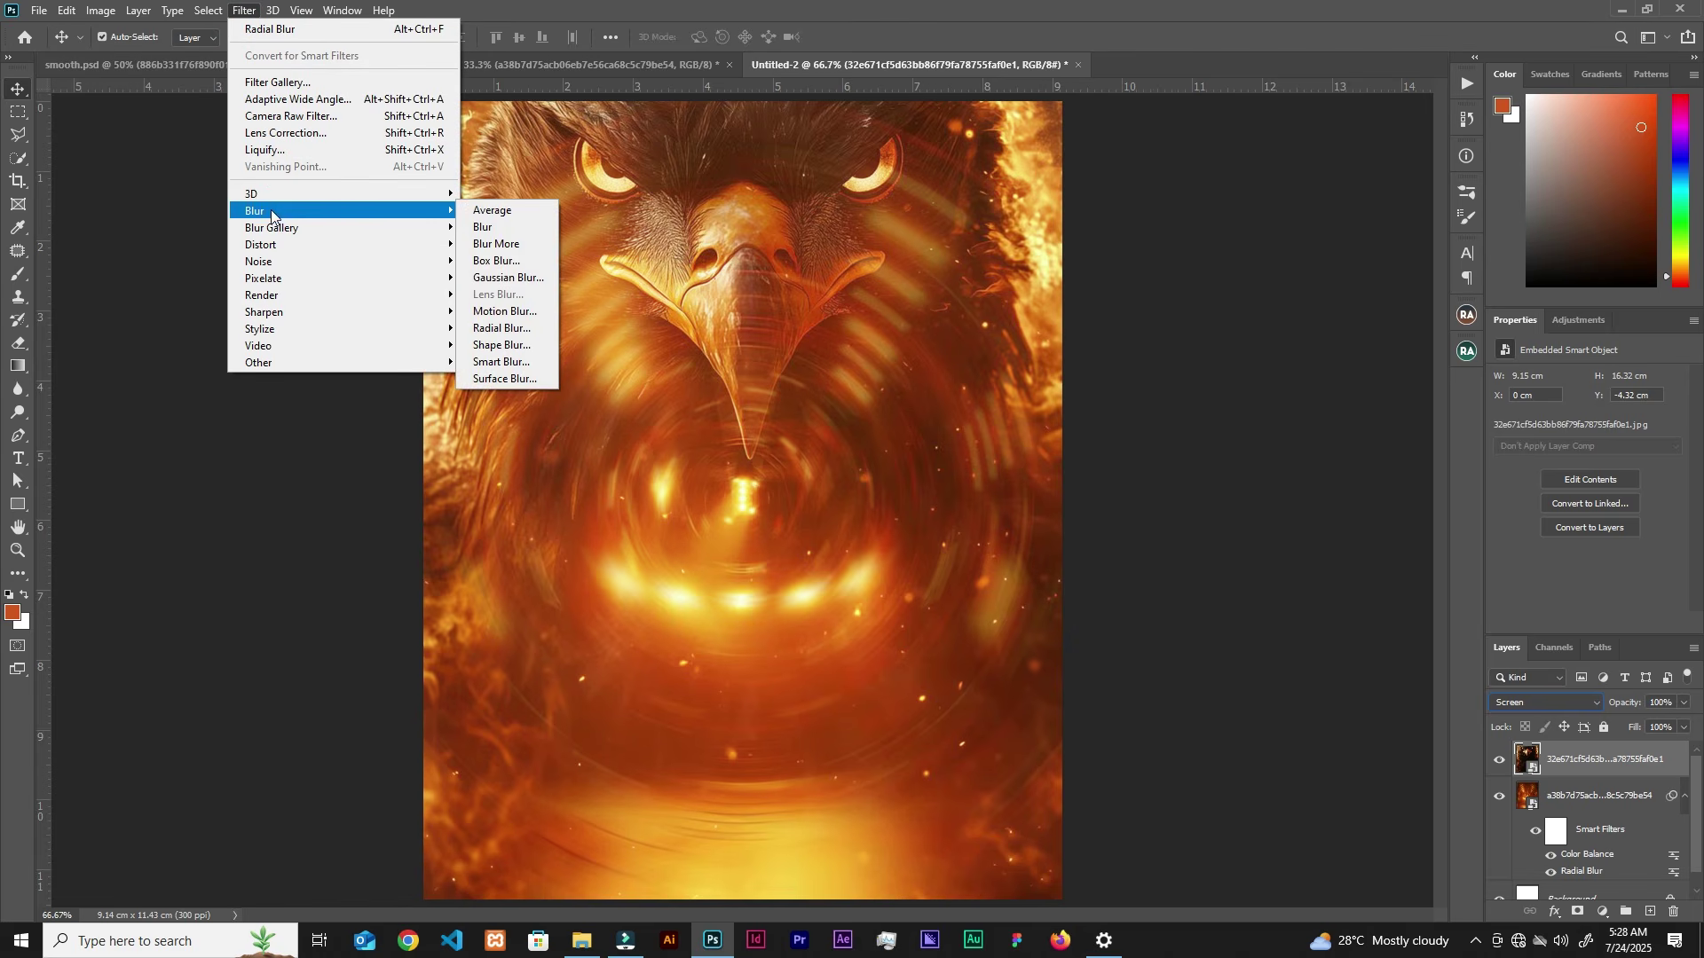
left_click(531, 278)
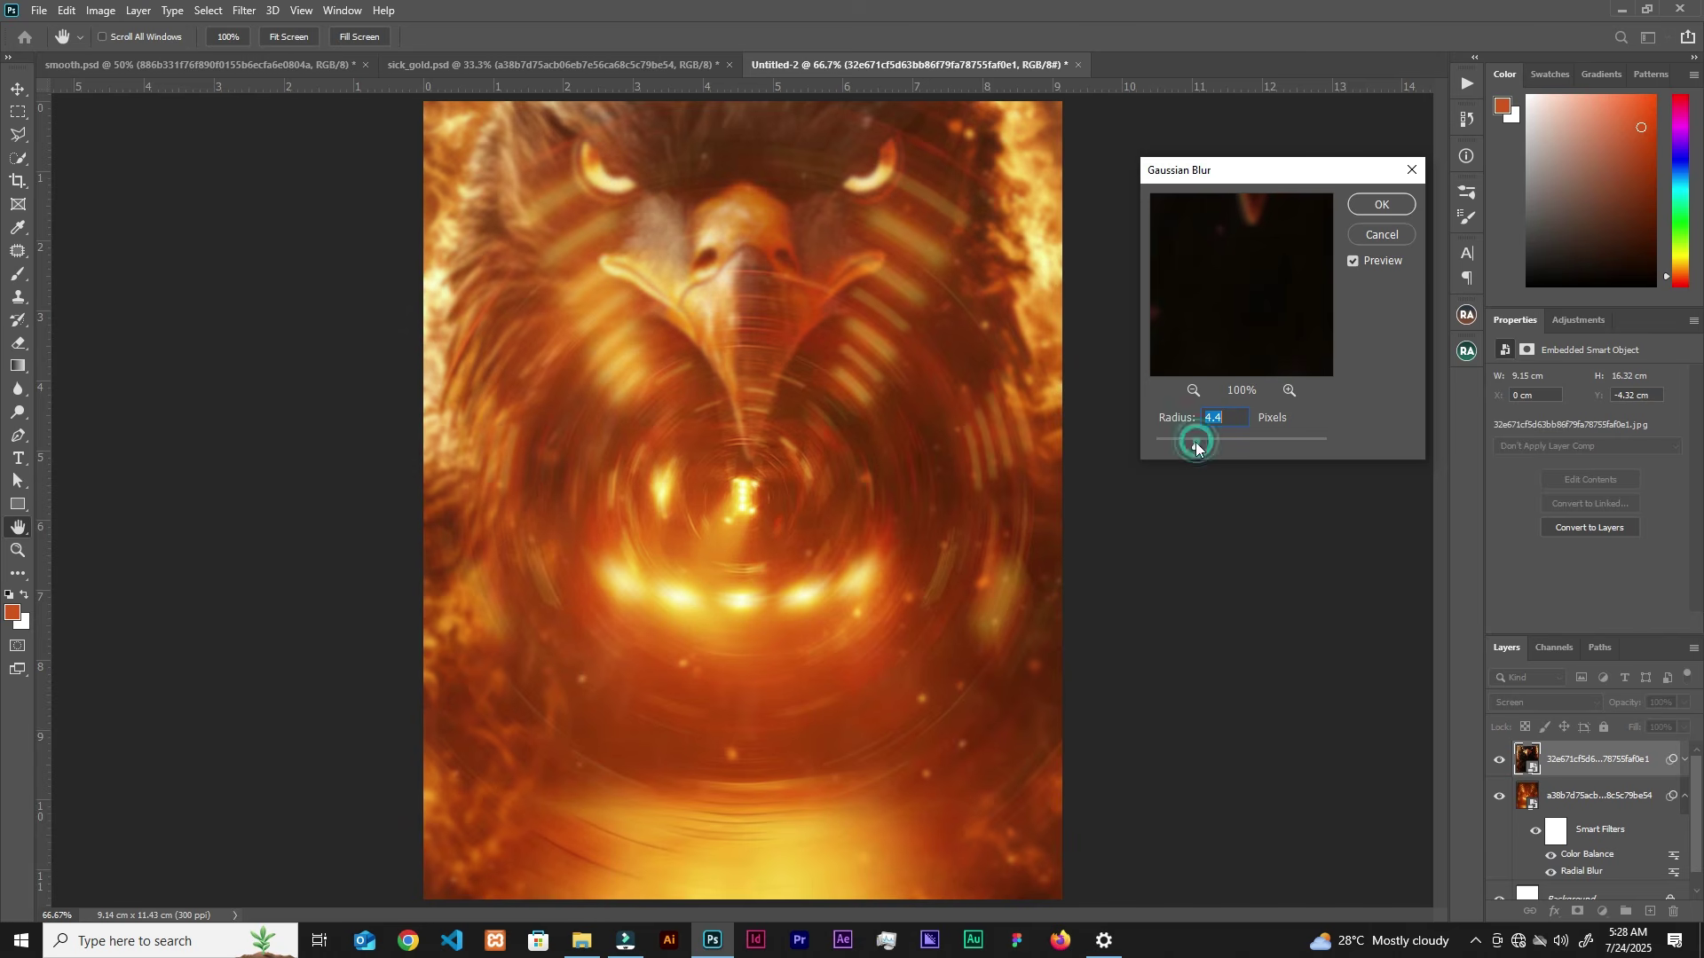
left_click(1372, 208)
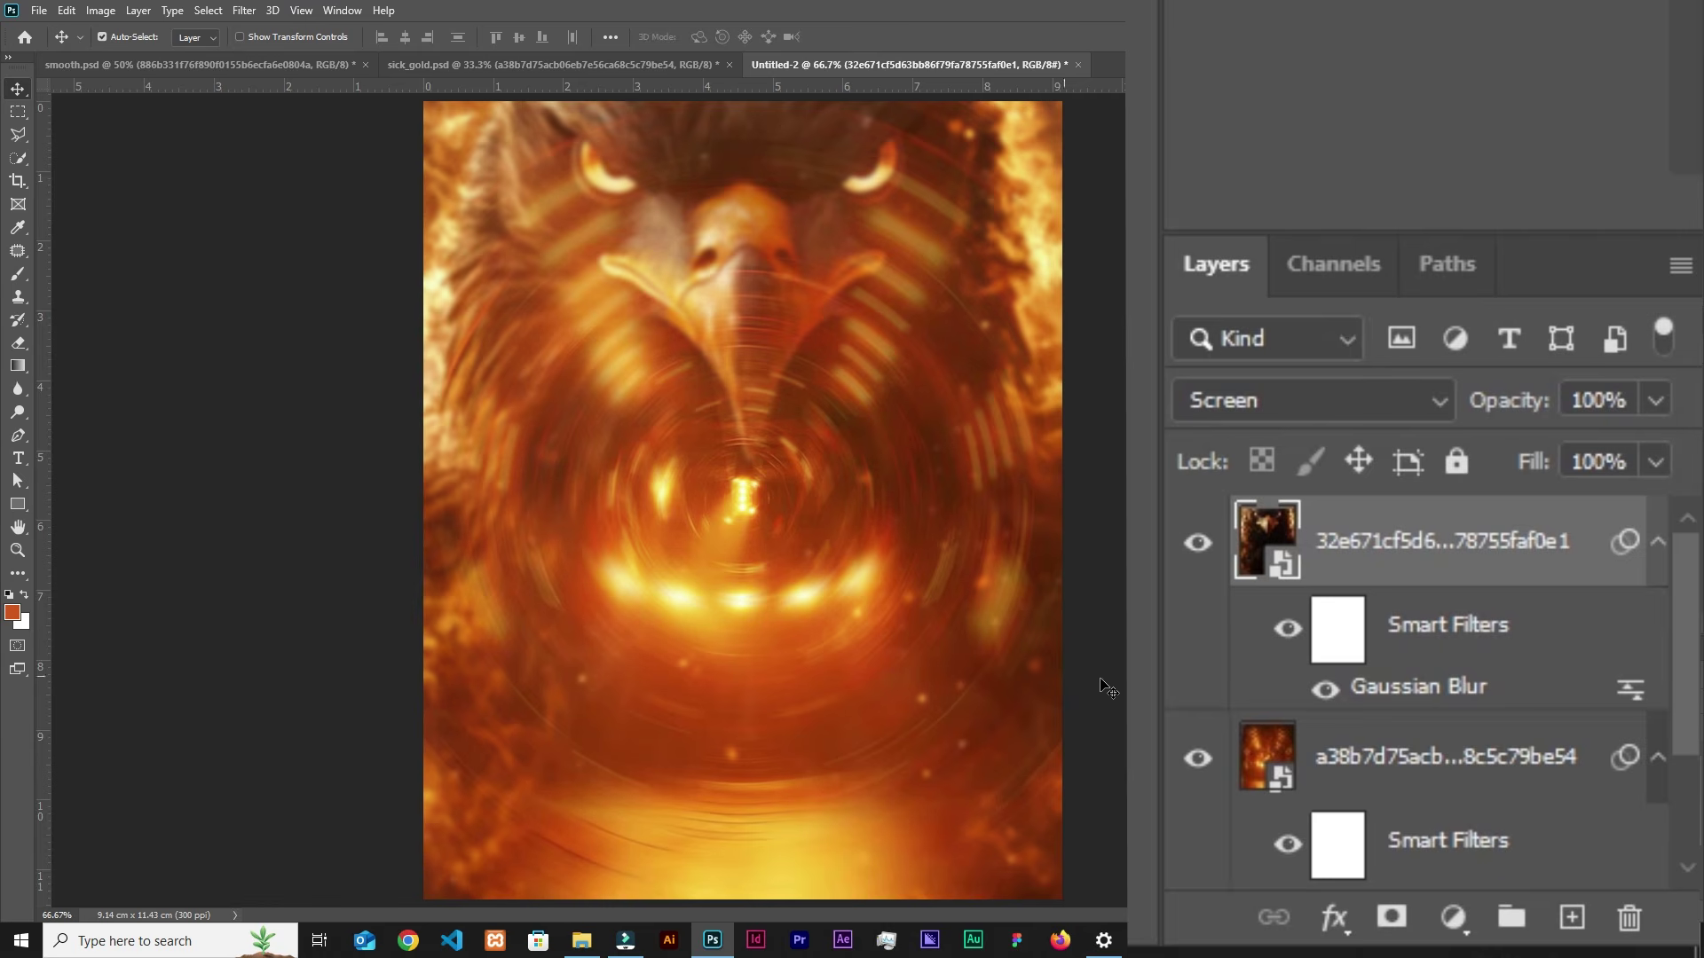
Step: Add a new layer above the blurred eagle and set its blend mode to Linear Dodge (Add)
left_click(1572, 916)
left_click(1318, 400)
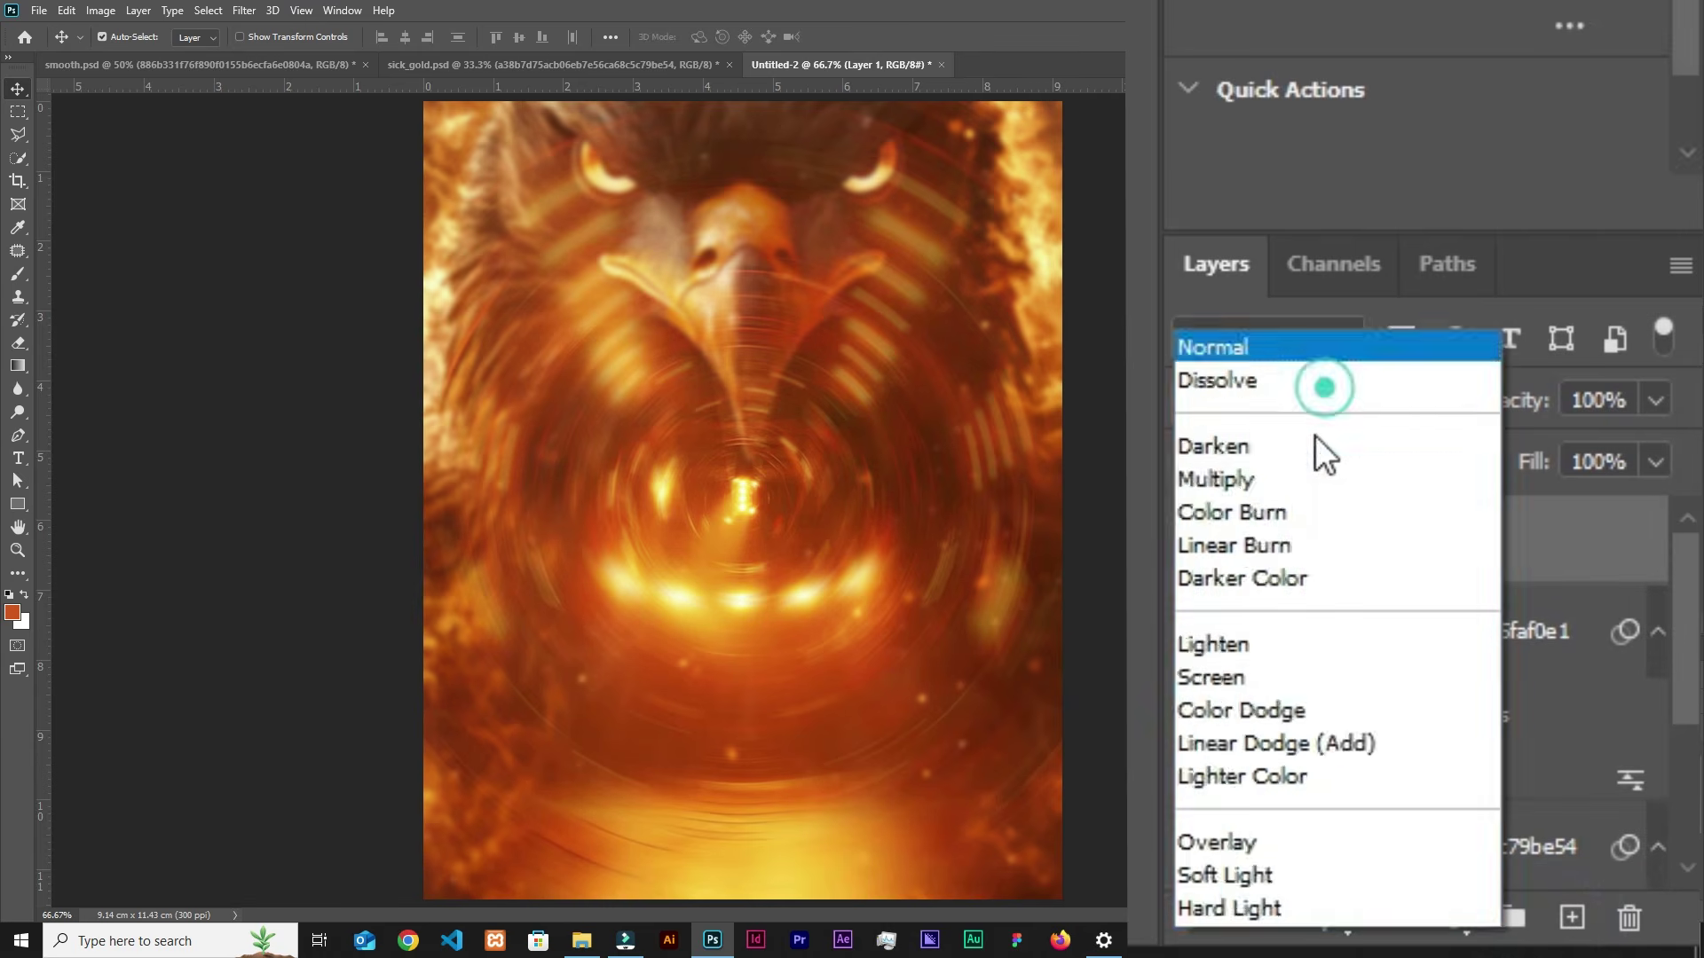
left_click(1317, 284)
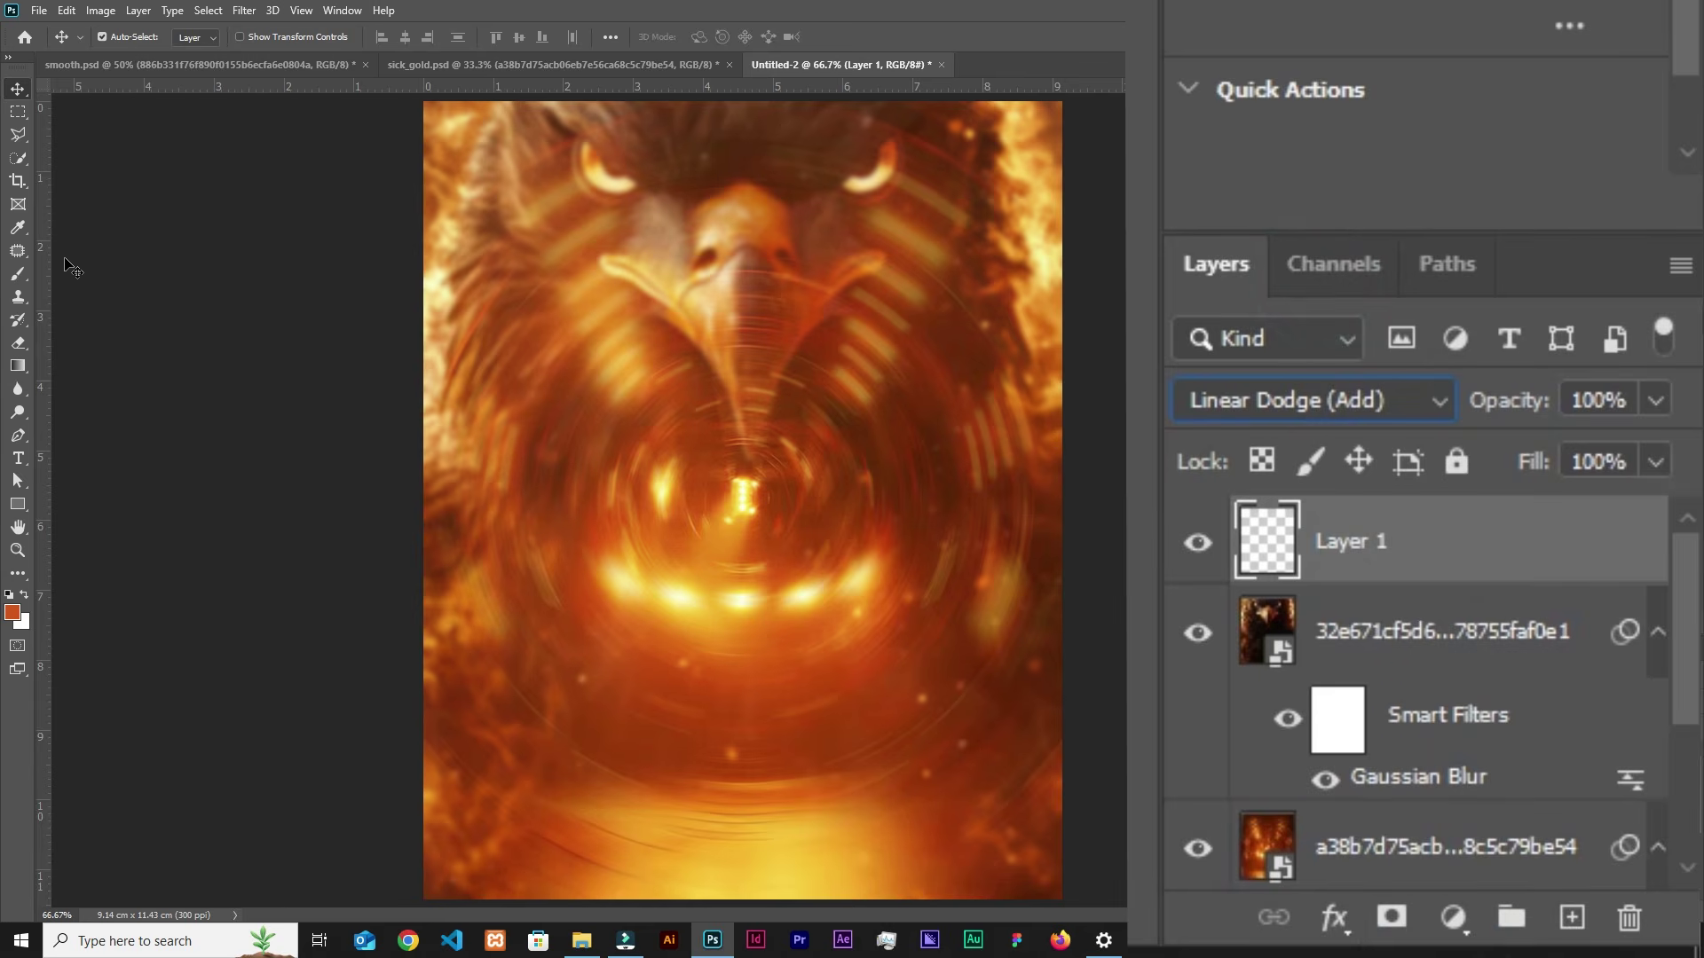
Step: Try painting orange-red glows over the eagle on the new layer with a soft 1600 px brush
left_click(18, 275)
left_click(817, 407)
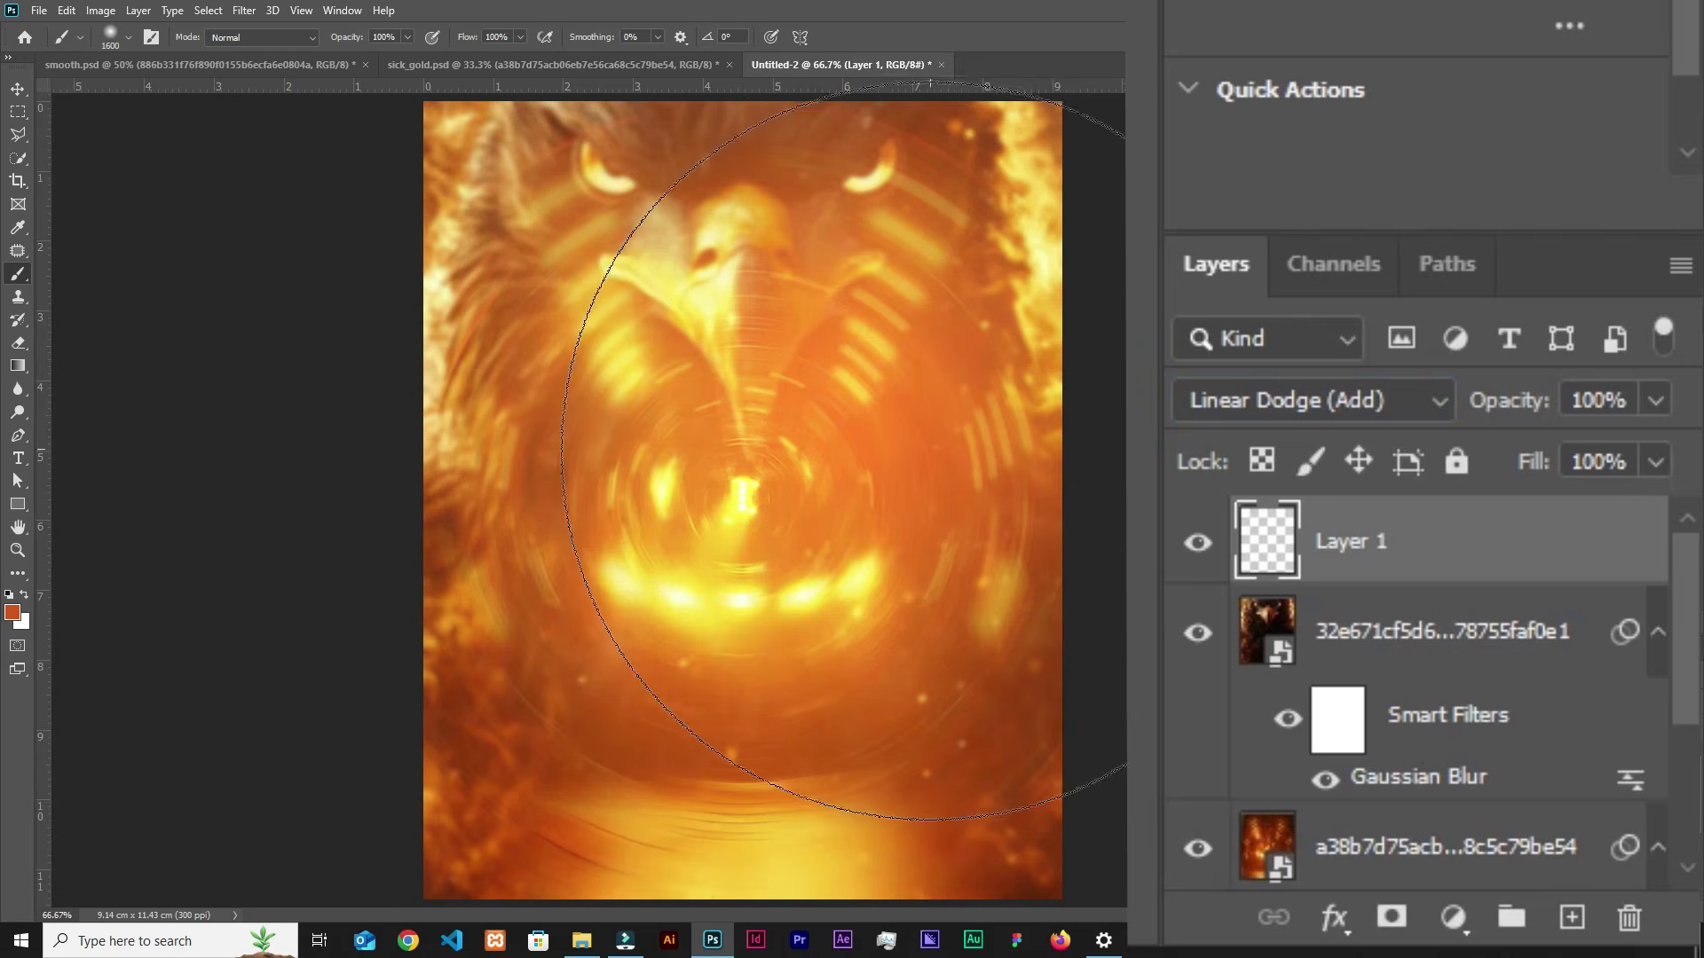
key("ctrl+z")
left_click(404, 368)
left_click(909, 470)
left_click(1029, 362)
left_click(915, 278)
Step: Undo the orange glow strokes and try one more on the lower right side before removing it too
key("ctrl+z")
key("ctrl+z")
key("ctrl+z")
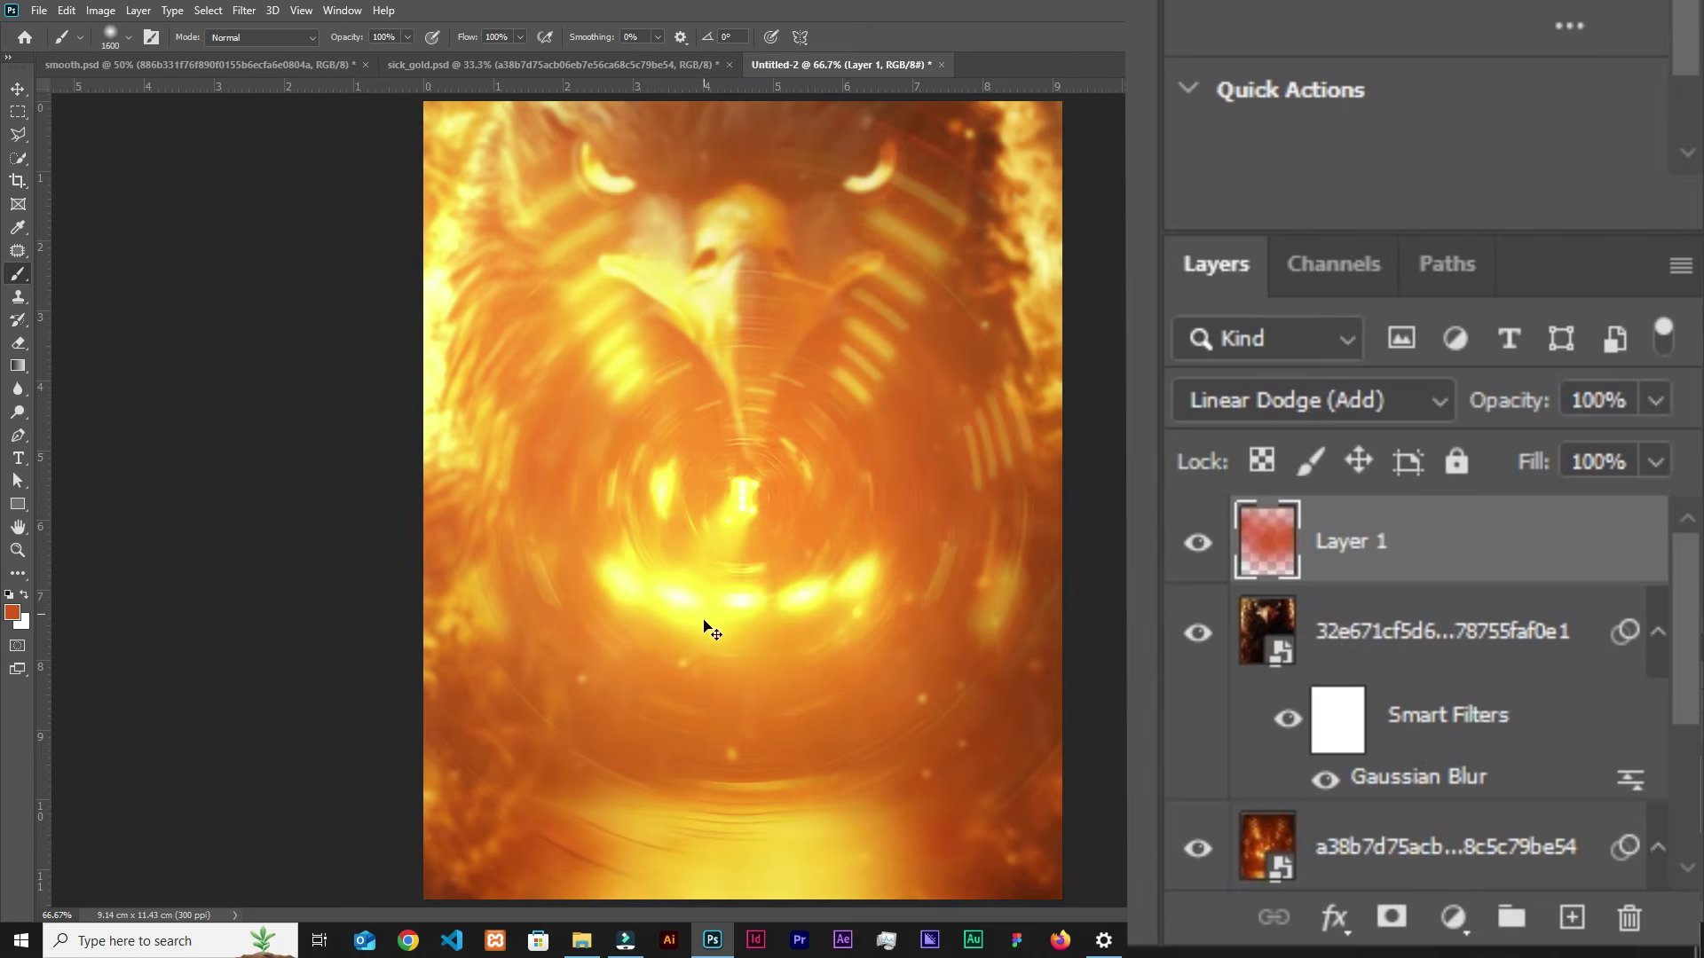
key("ctrl+z")
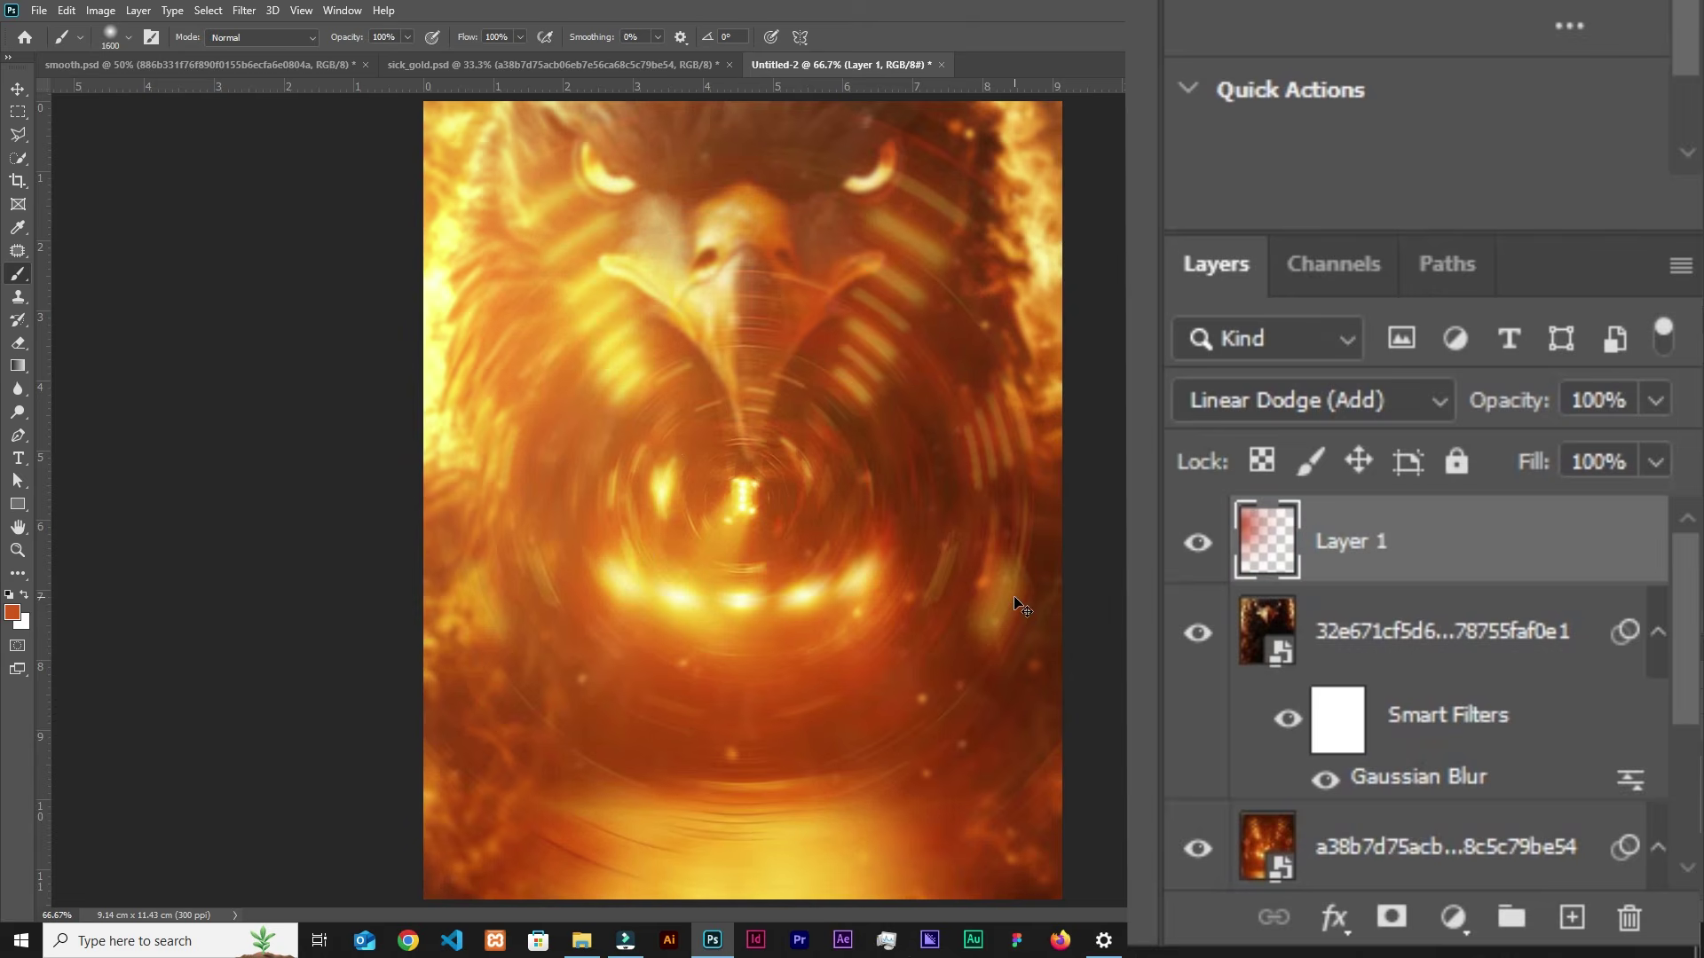
key("ctrl+z")
left_click(976, 561)
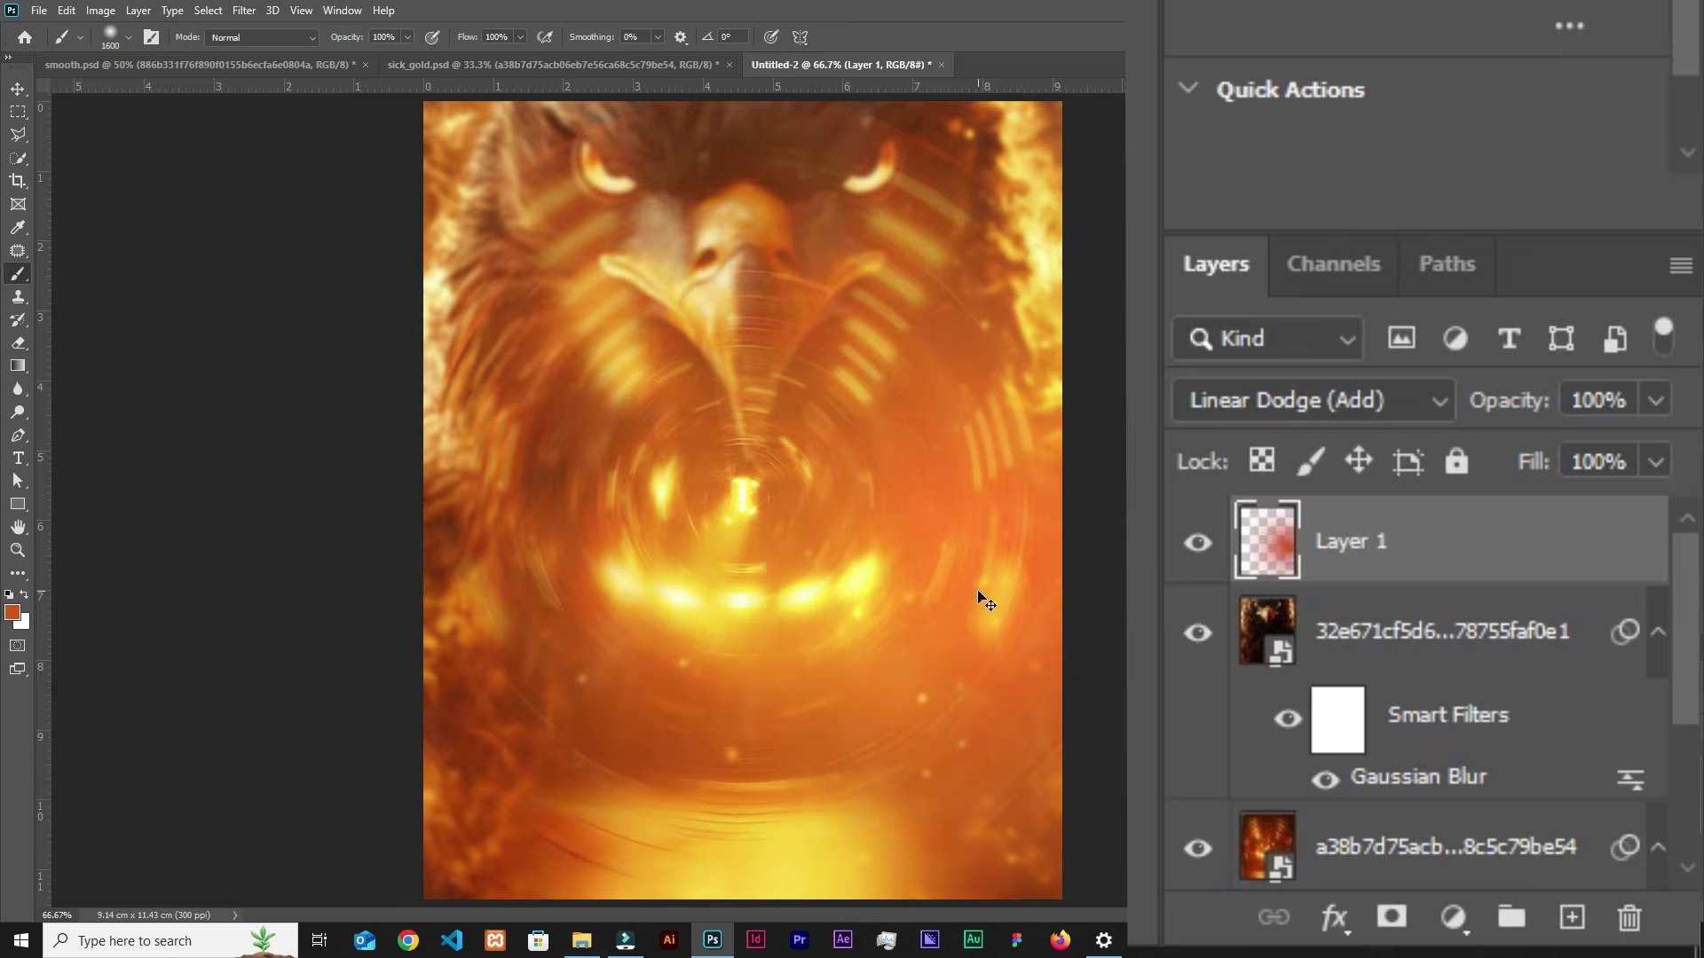
key("ctrl+z")
key("v")
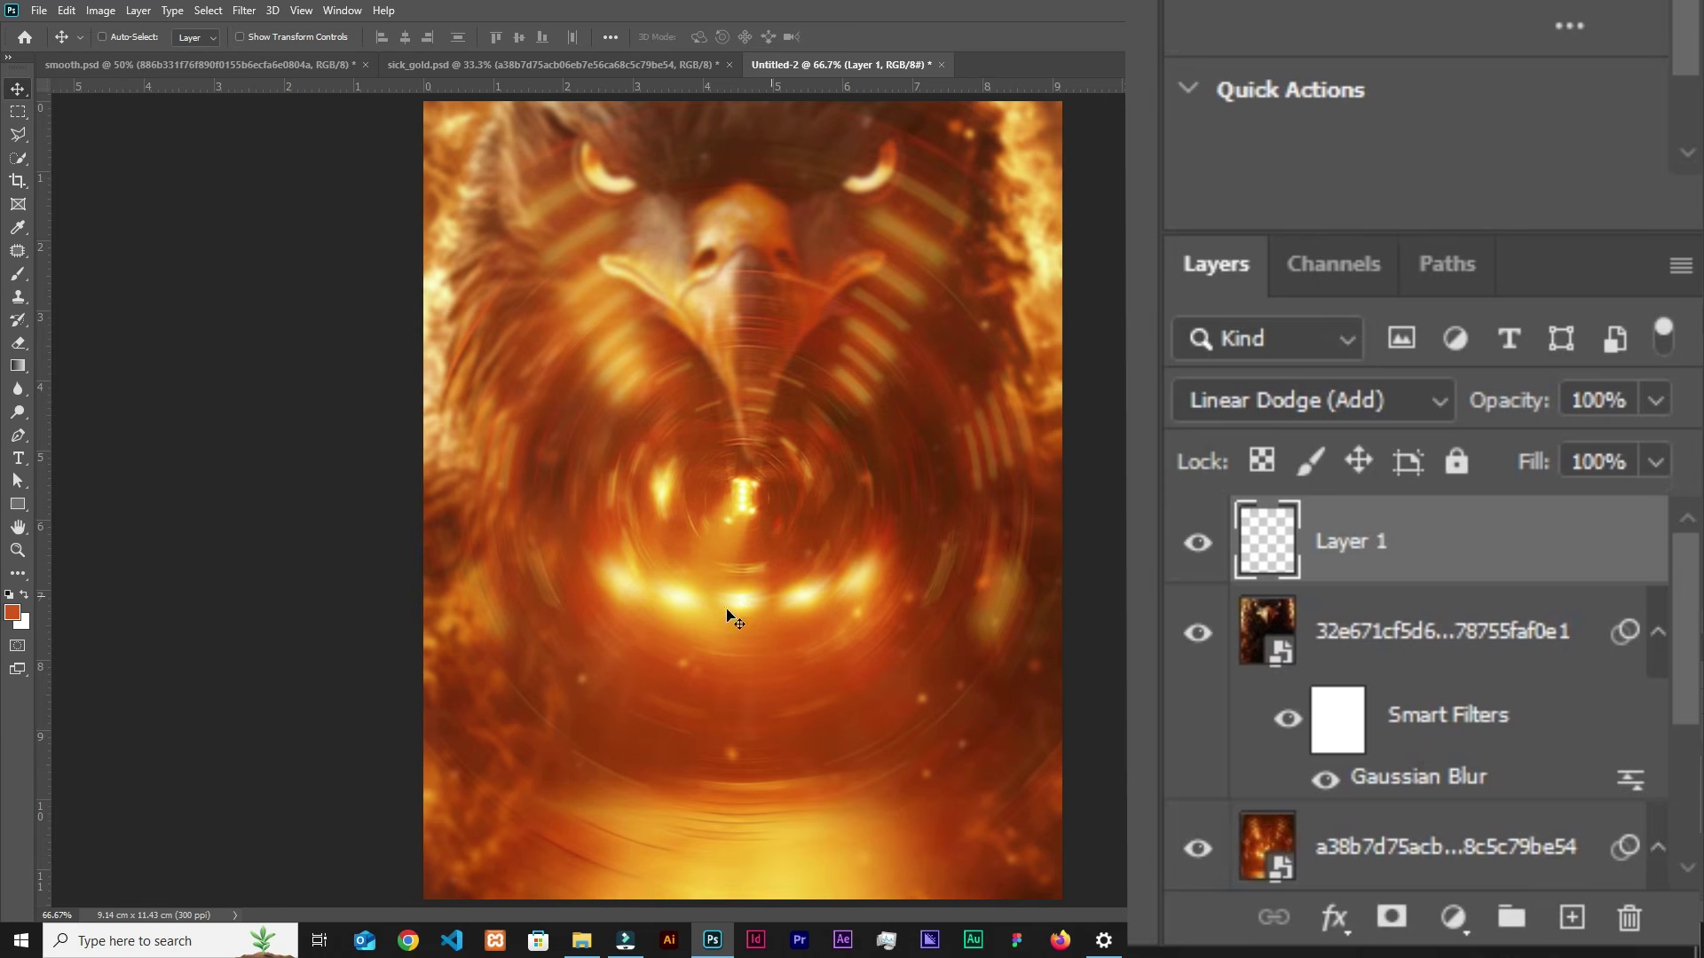
Step: Undo the empty glow layer, the Gaussian Blur and the placement of the flaming eagle image
key("ctrl+z")
key("ctrl+z")
key("ctrl+z")
key("ctrl+z")
key("ctrl+z")
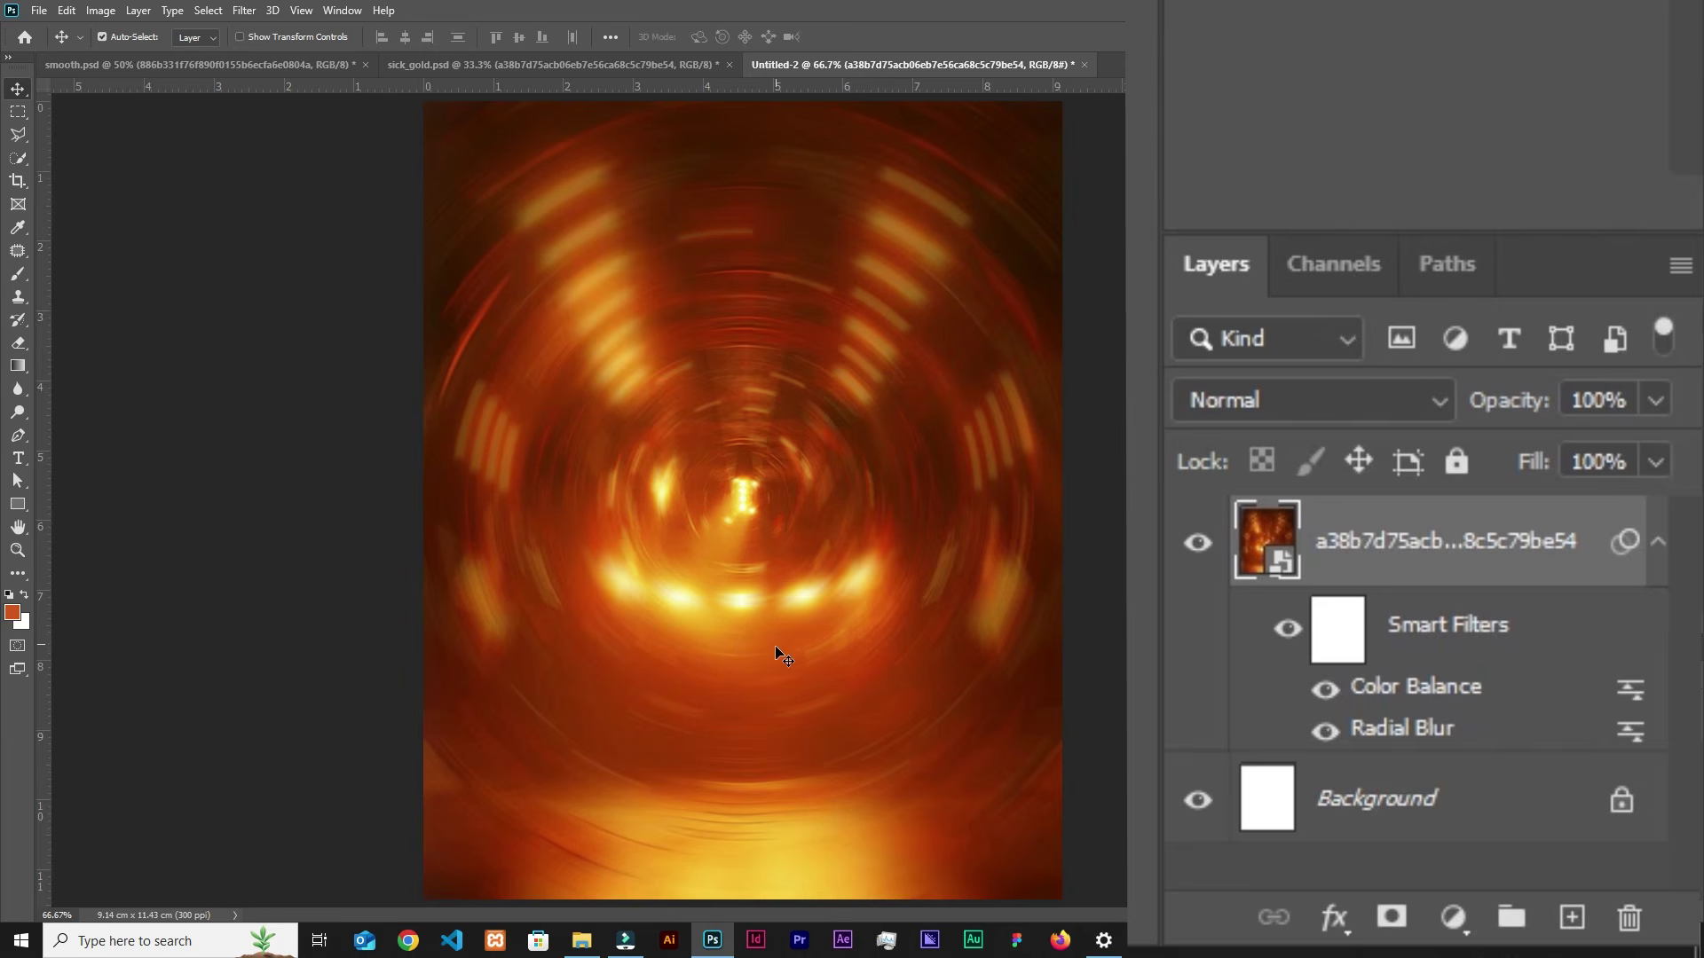
Step: Place the open-beaked fiery eagle image from the stock folder and position it in the canvas's upper-left corner
key("alt+Tab")
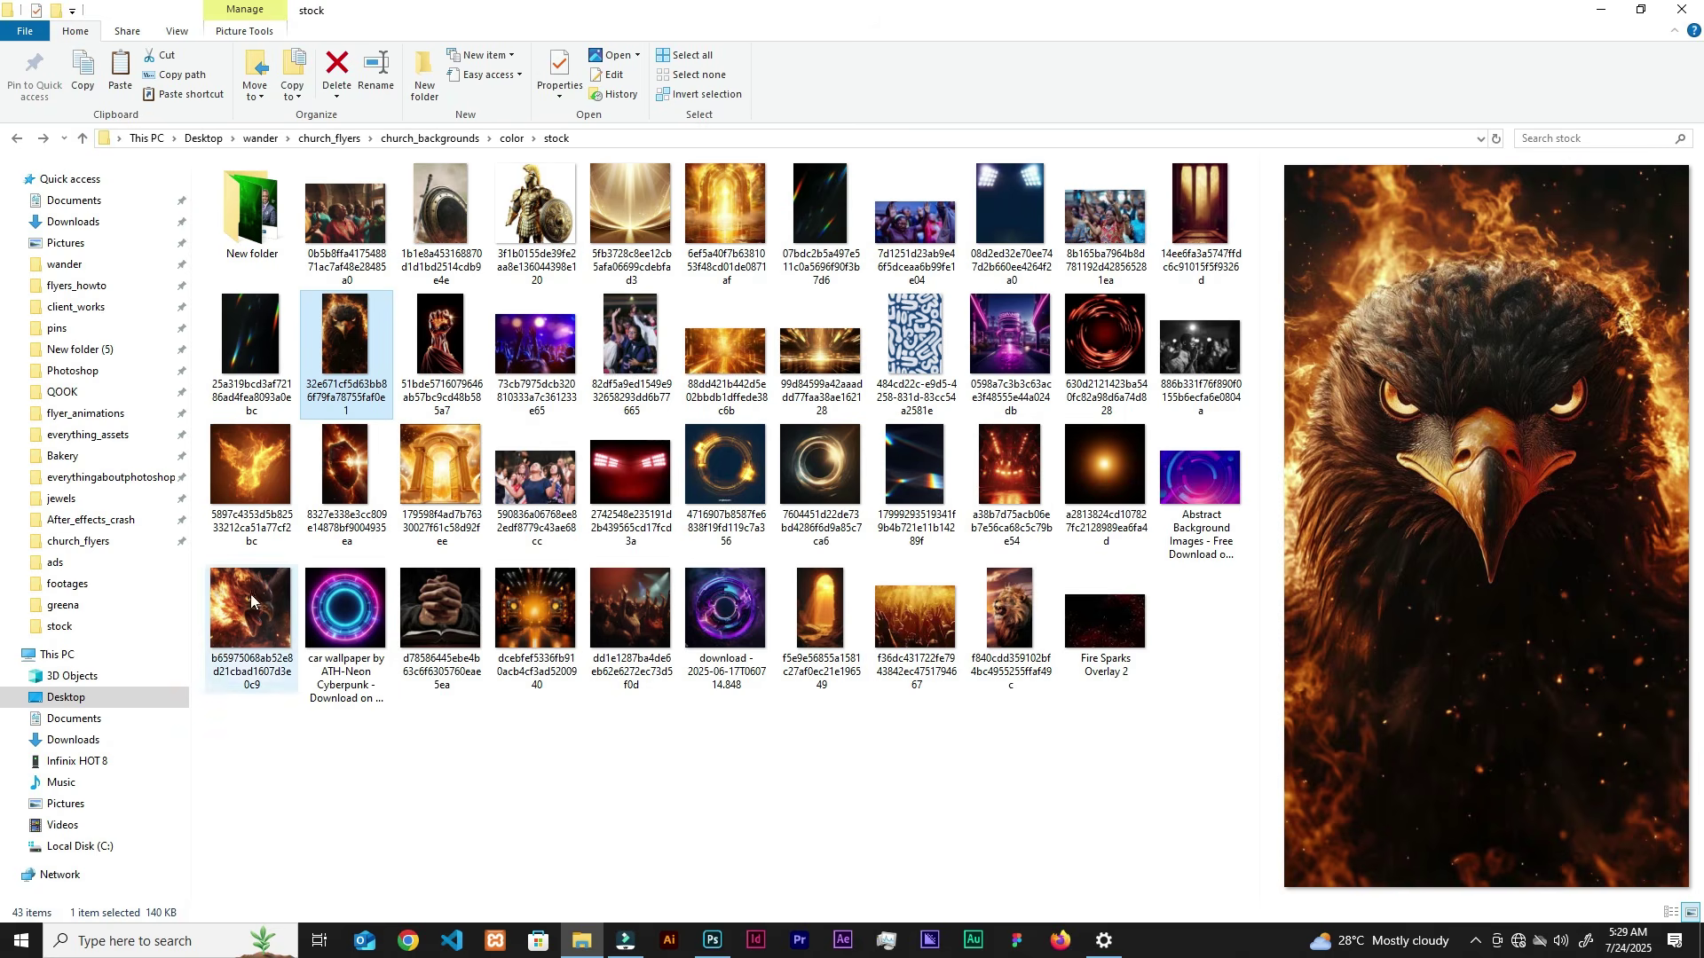
left_click(251, 602)
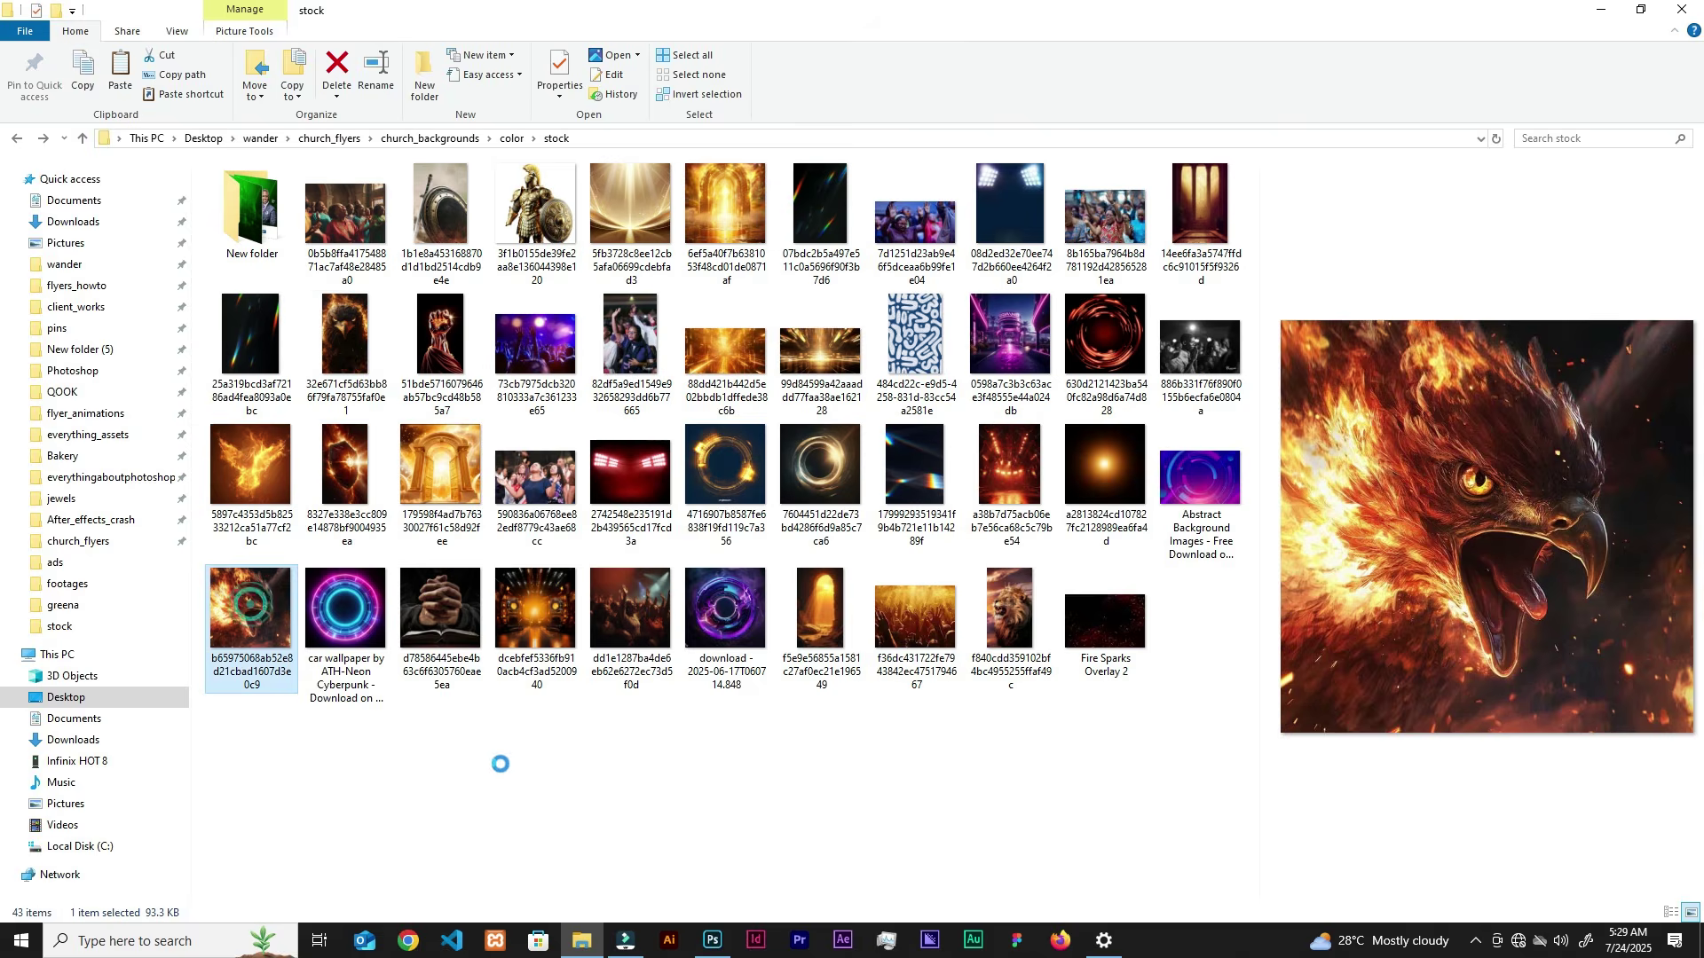
left_click(712, 941)
key("ctrl+t")
left_click_drag(779, 606, 717, 424)
left_click(849, 37)
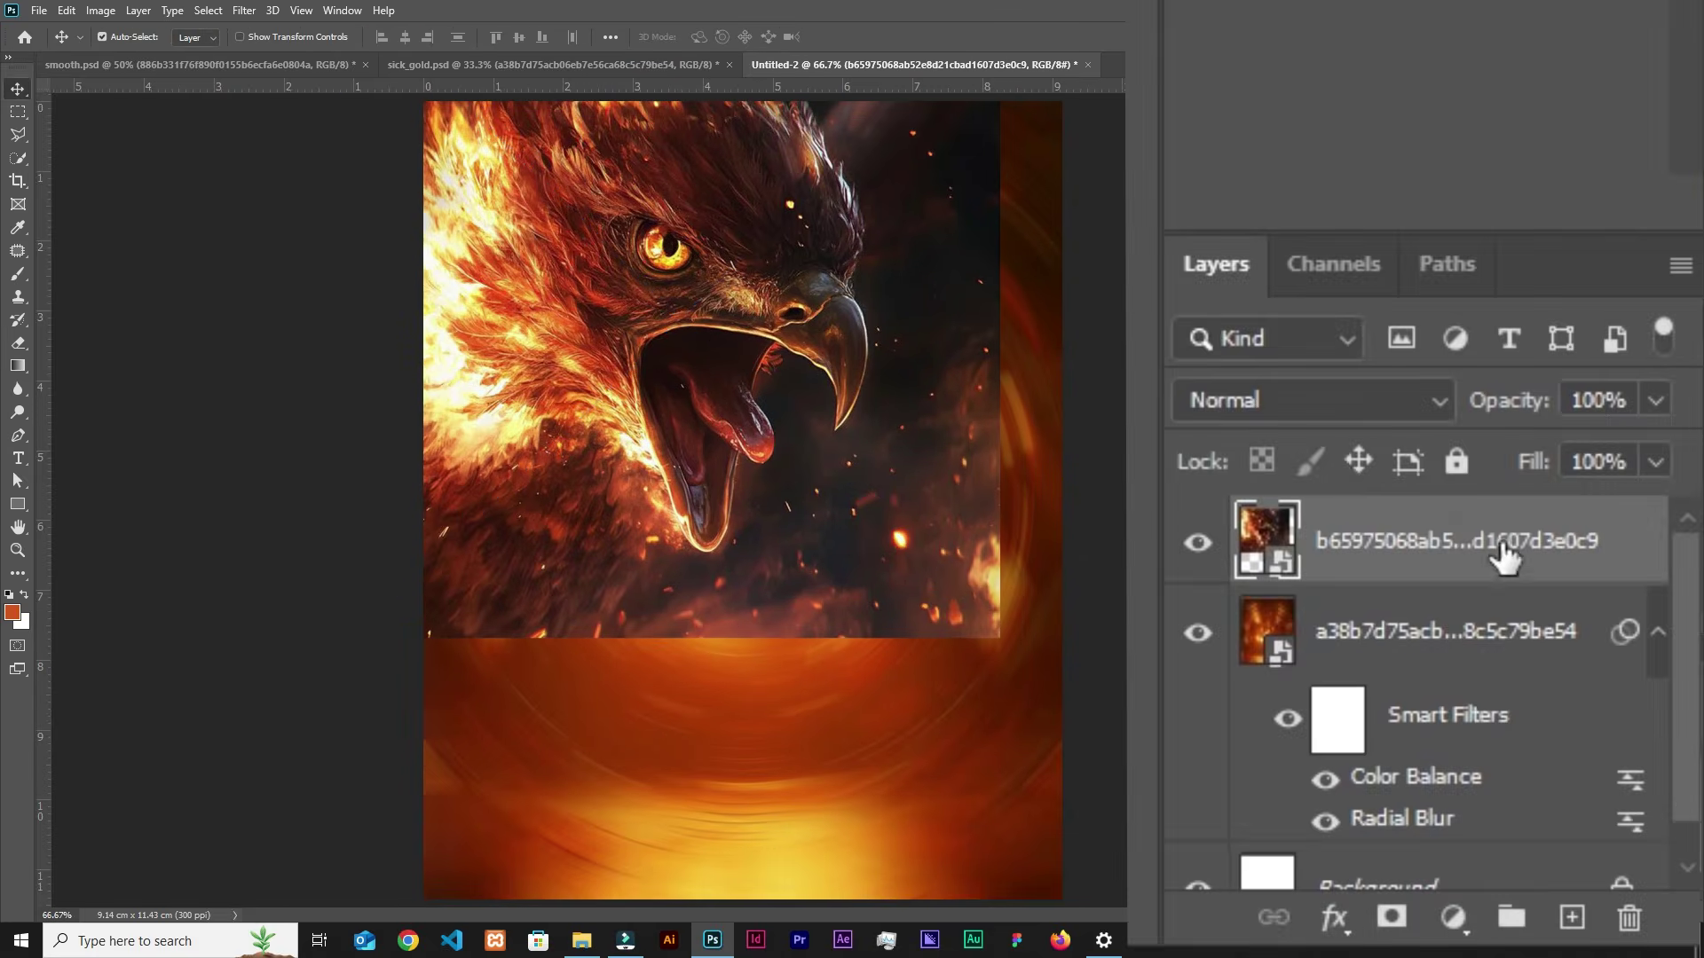
Step: Set the fiery eagle layer's blend mode to Screen and add a layer mask to it
left_click(1549, 703)
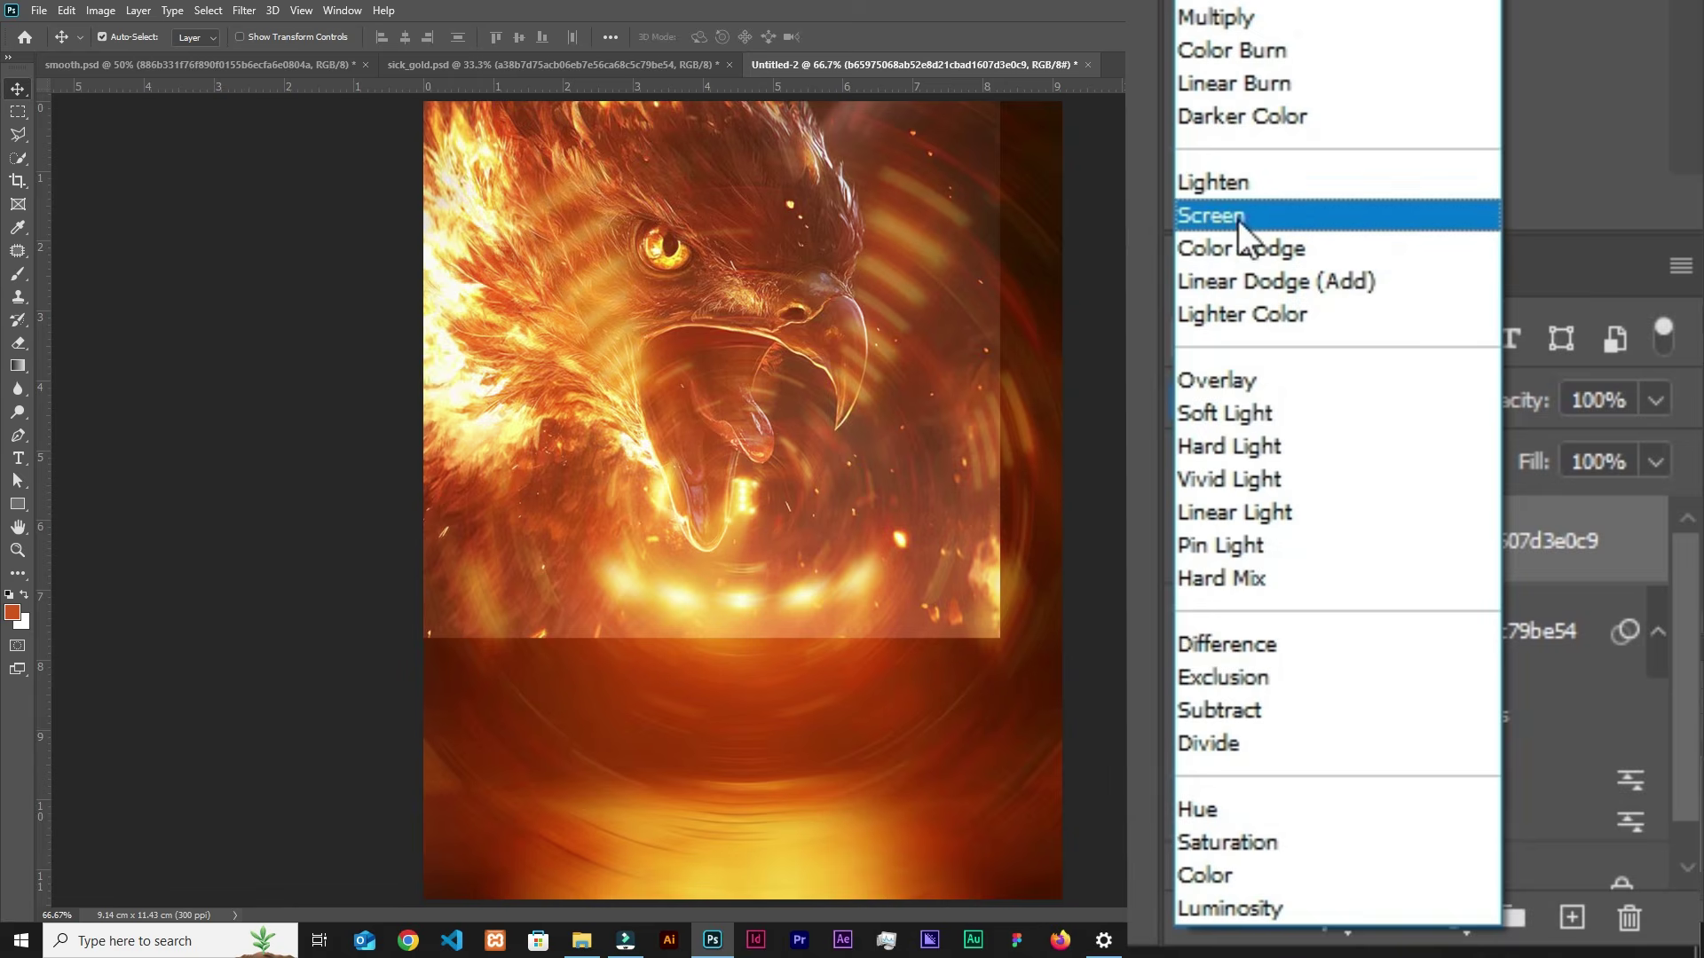
left_click(1245, 217)
left_click(1389, 914)
Step: Paint black on the eagle's mask with a soft 800 px brush to fade the image's right and lower edges
key("d")
key("b")
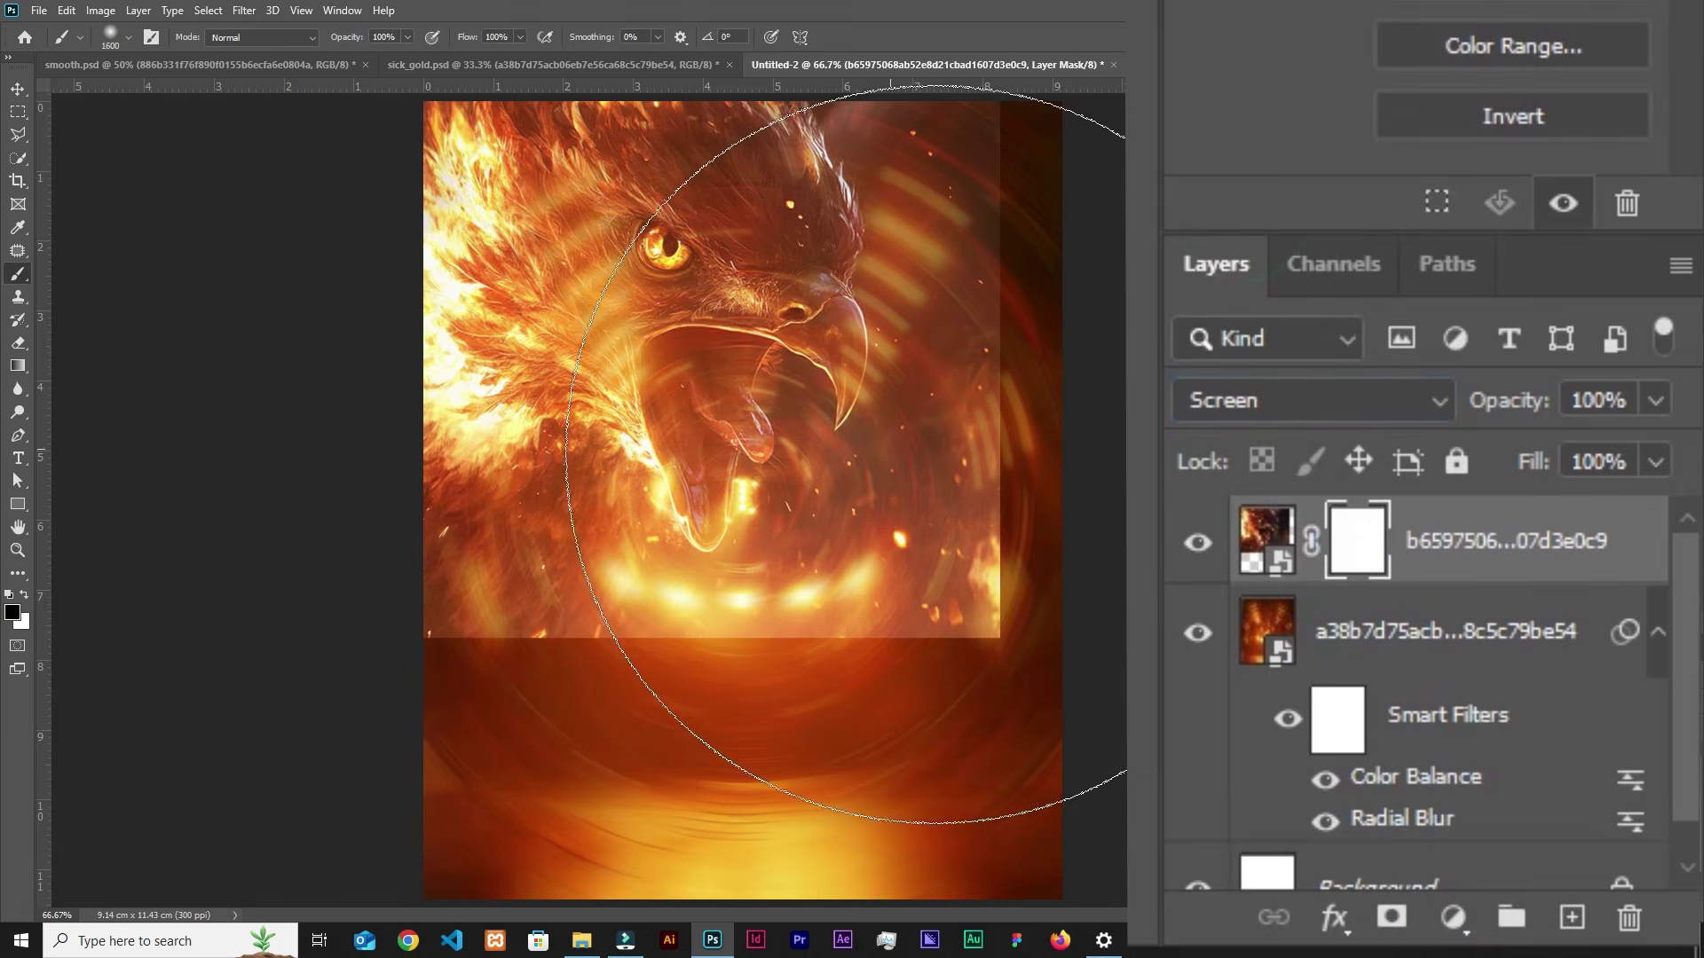
key("bracketleft")
key("bracketleft")
key("bracketleft")
key("bracketleft")
key("bracketleft")
key("bracketleft")
key("bracketleft")
key("bracketleft")
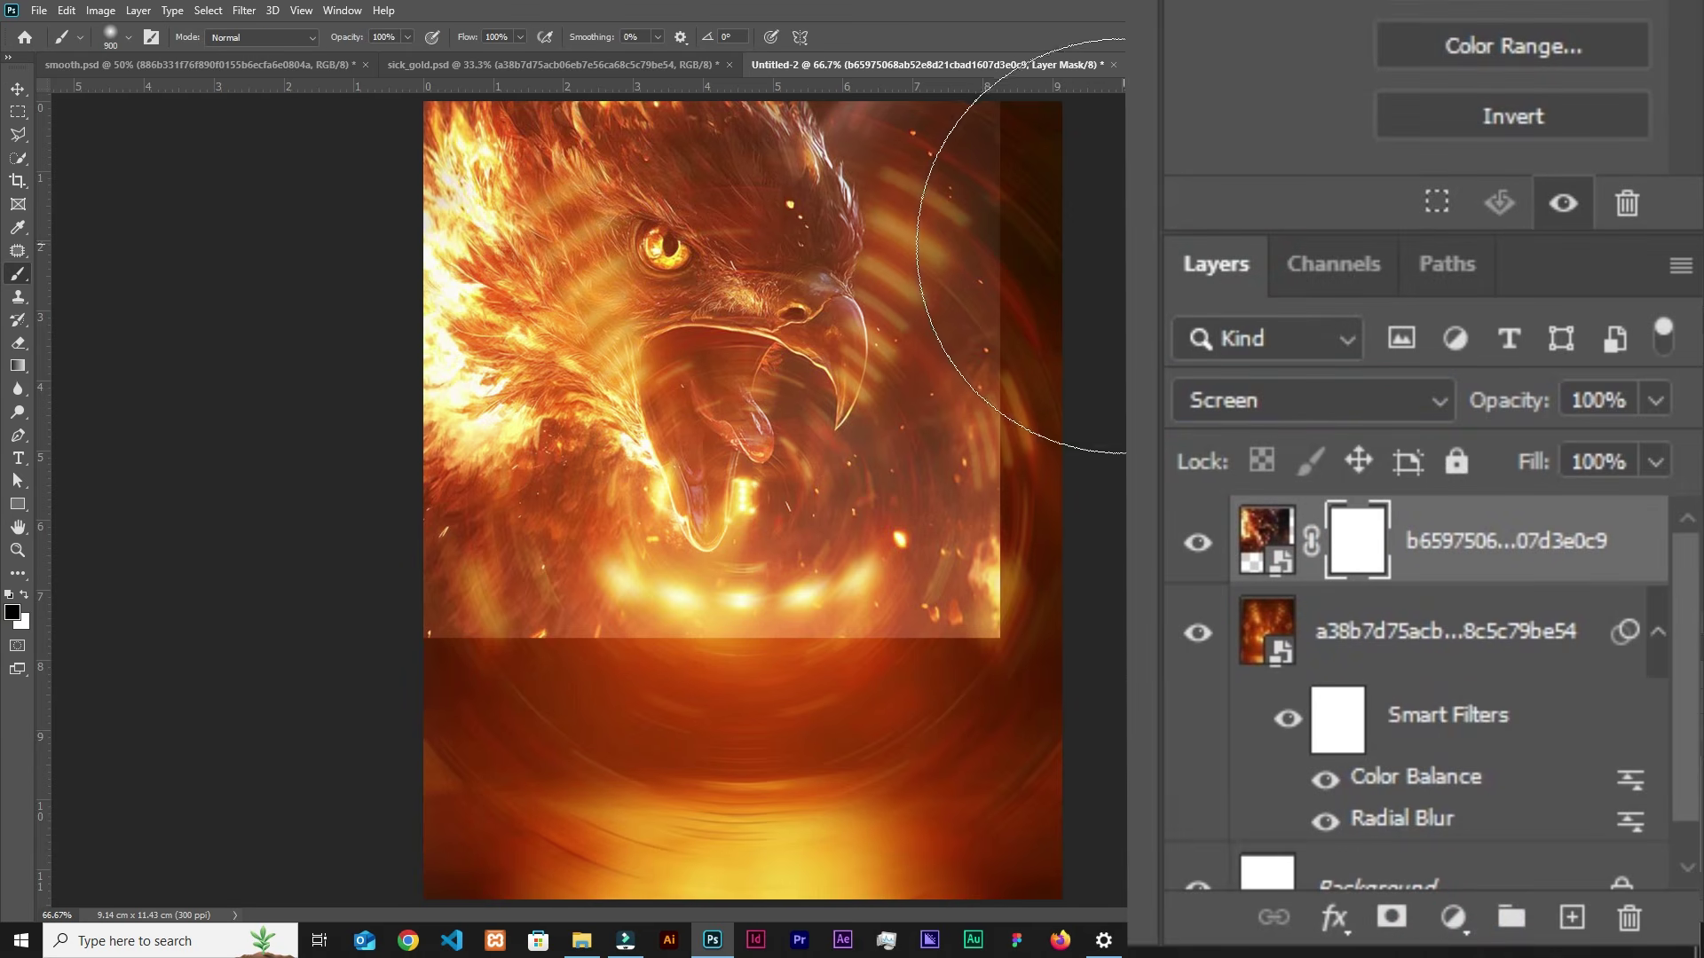
mouse_move(1111, 217)
left_mouse_down()
mouse_move(1095, 185)
mouse_move(1143, 426)
mouse_move(1086, 554)
mouse_move(859, 713)
mouse_move(517, 757)
mouse_move(506, 737)
mouse_move(377, 716)
left_mouse_up()
key("v")
mouse_move(697, 385)
left_mouse_down()
mouse_move(670, 271)
mouse_move(683, 366)
left_mouse_up()
left_click_drag(954, 604, 750, 541)
Step: Place the Fire Sparks Overlay 2 image from the stock folder above the masked eagle
left_click(580, 930)
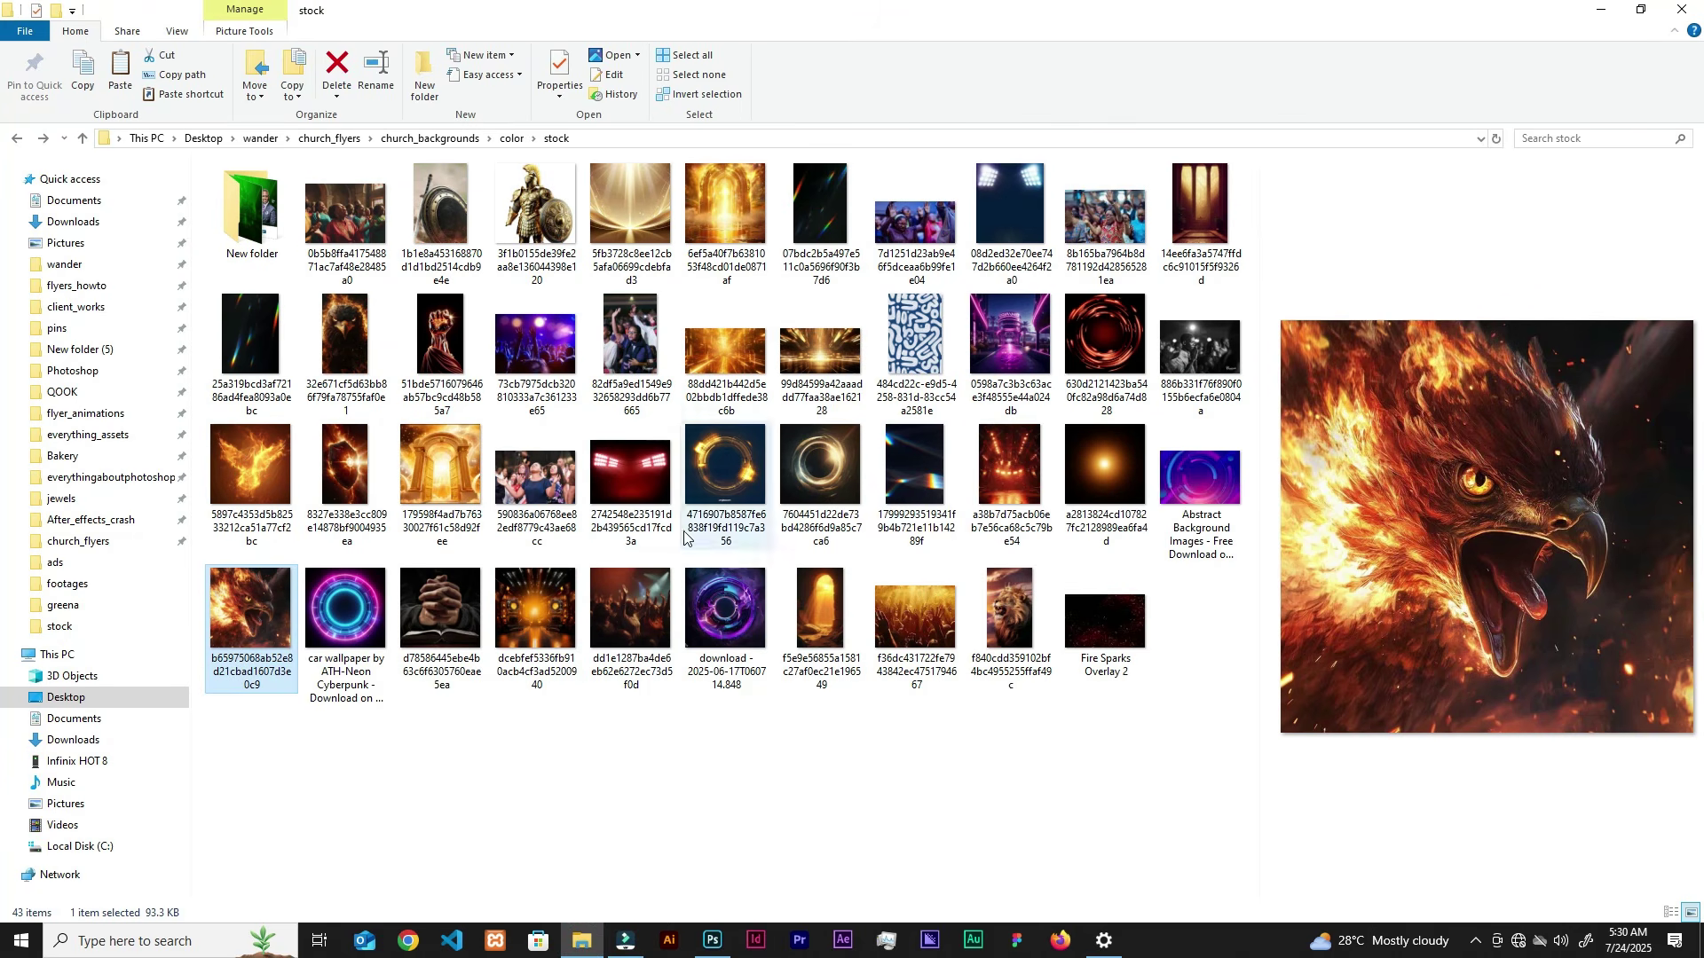
left_click(1105, 622)
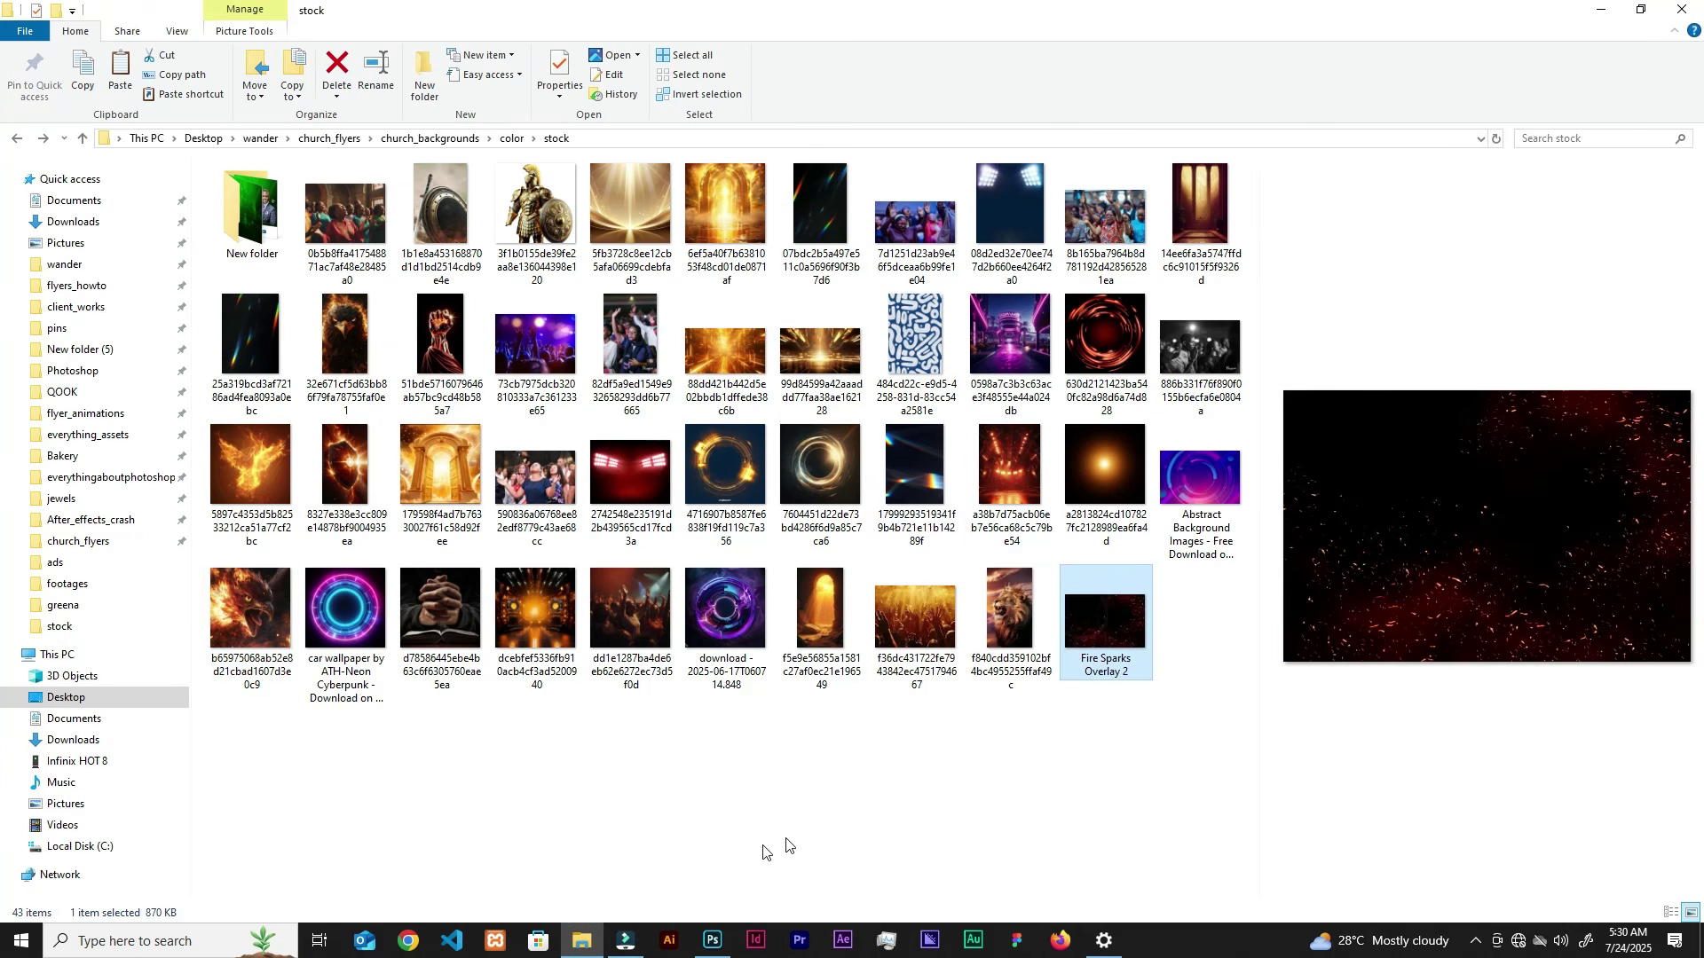
left_click(712, 942)
left_click_drag(712, 948, 923, 675)
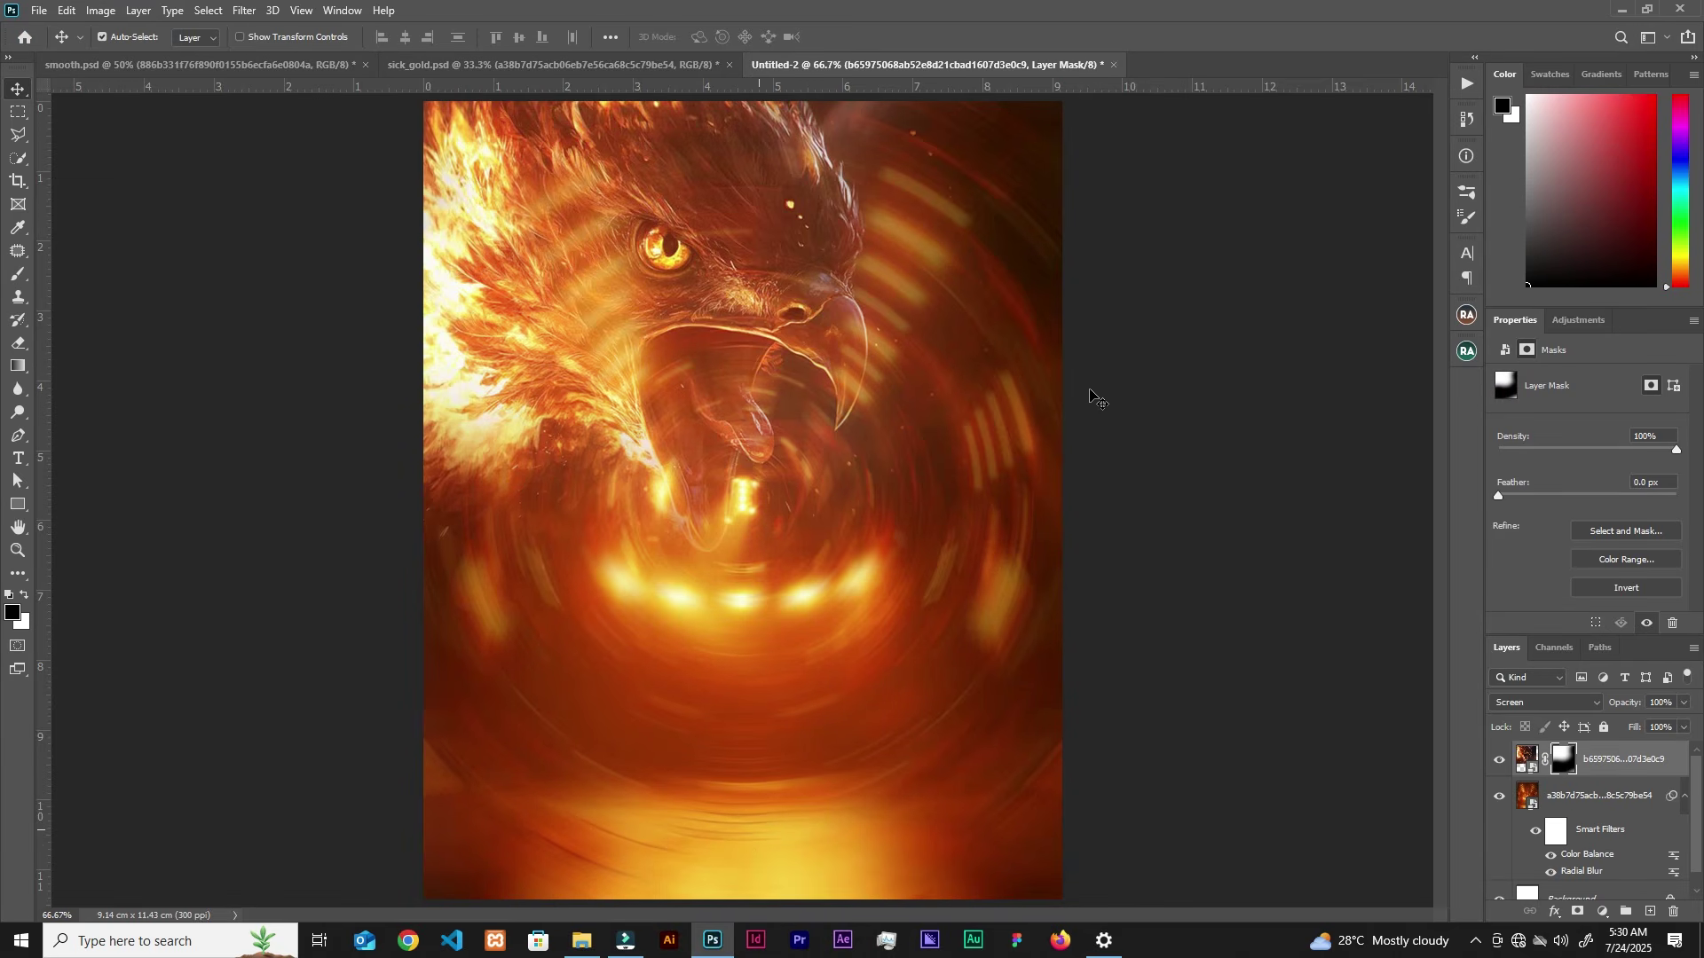
Step: Rotate the sparks overlay 90° and scale it to 36% to cover the canvas width, with its blend mode set to Screen
left_click_drag(1121, 248, 977, 810)
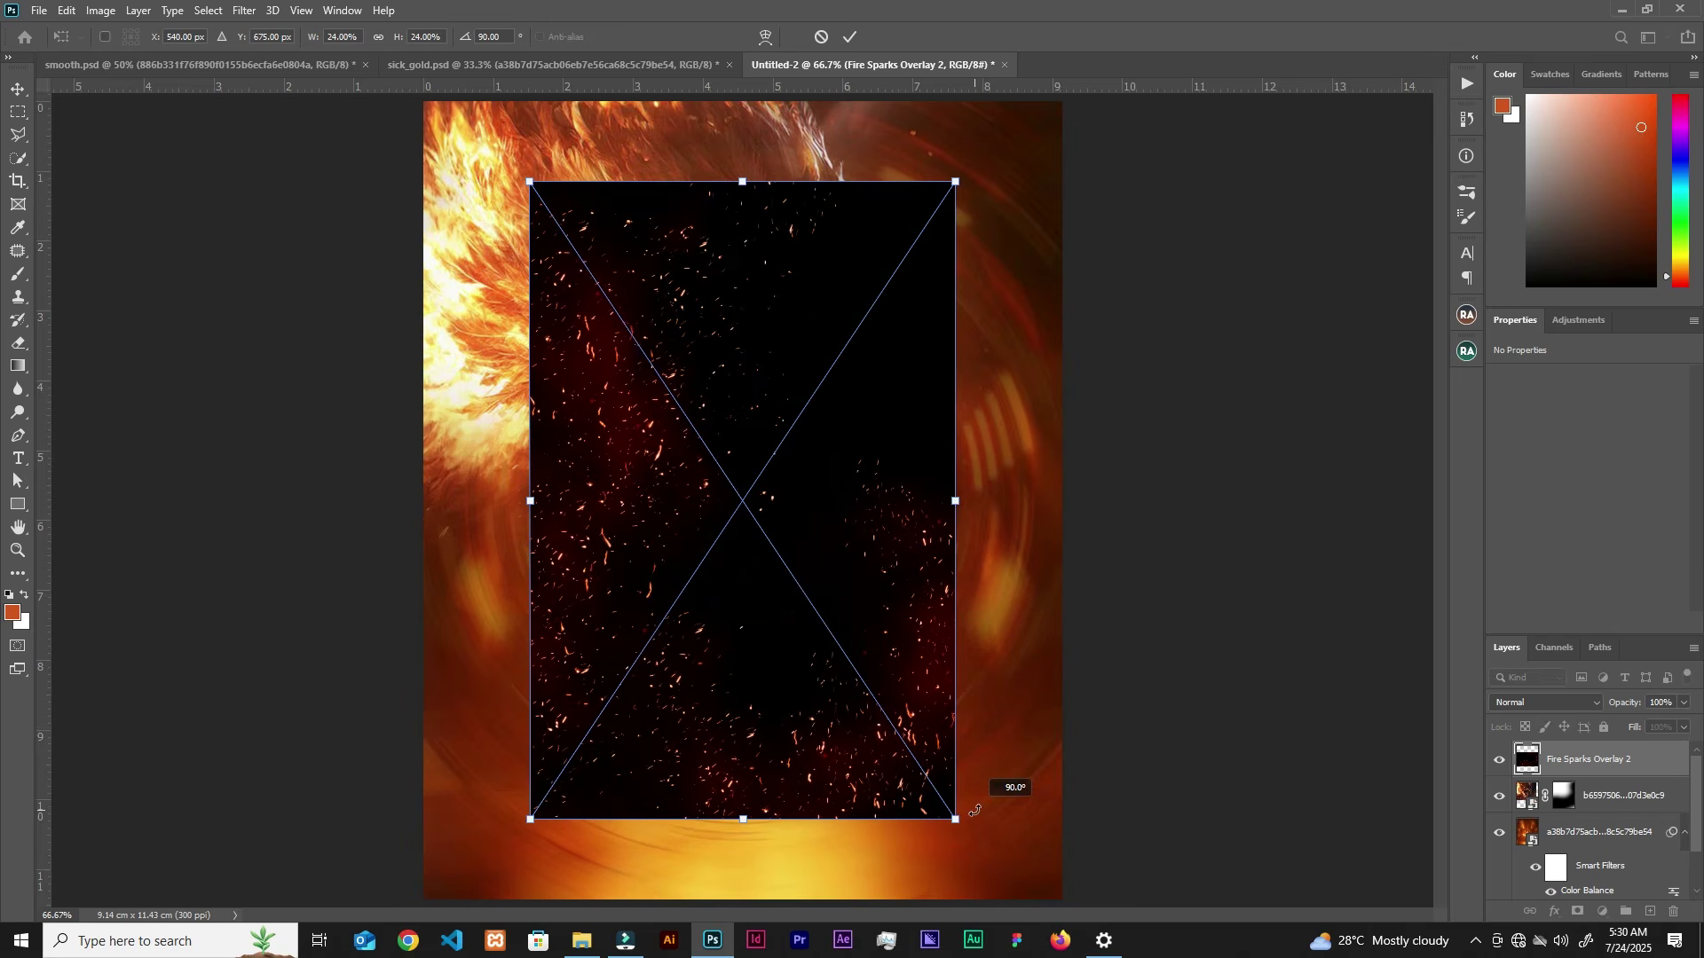
left_click_drag(959, 500, 1068, 513)
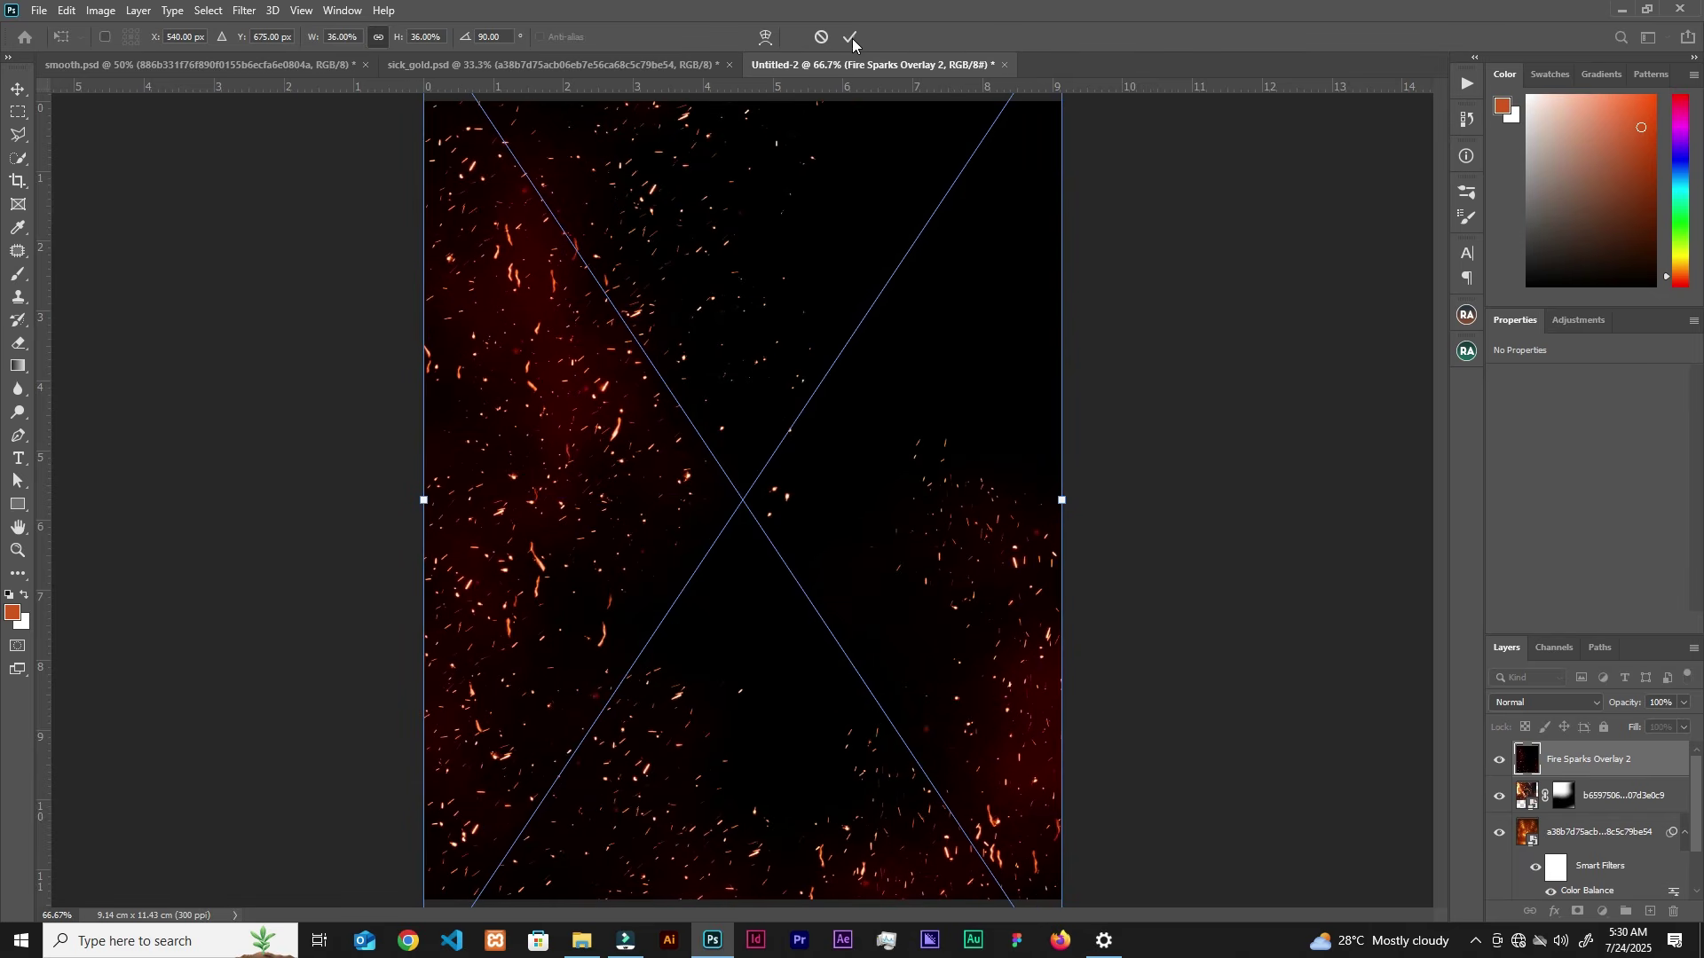
left_click(1513, 702)
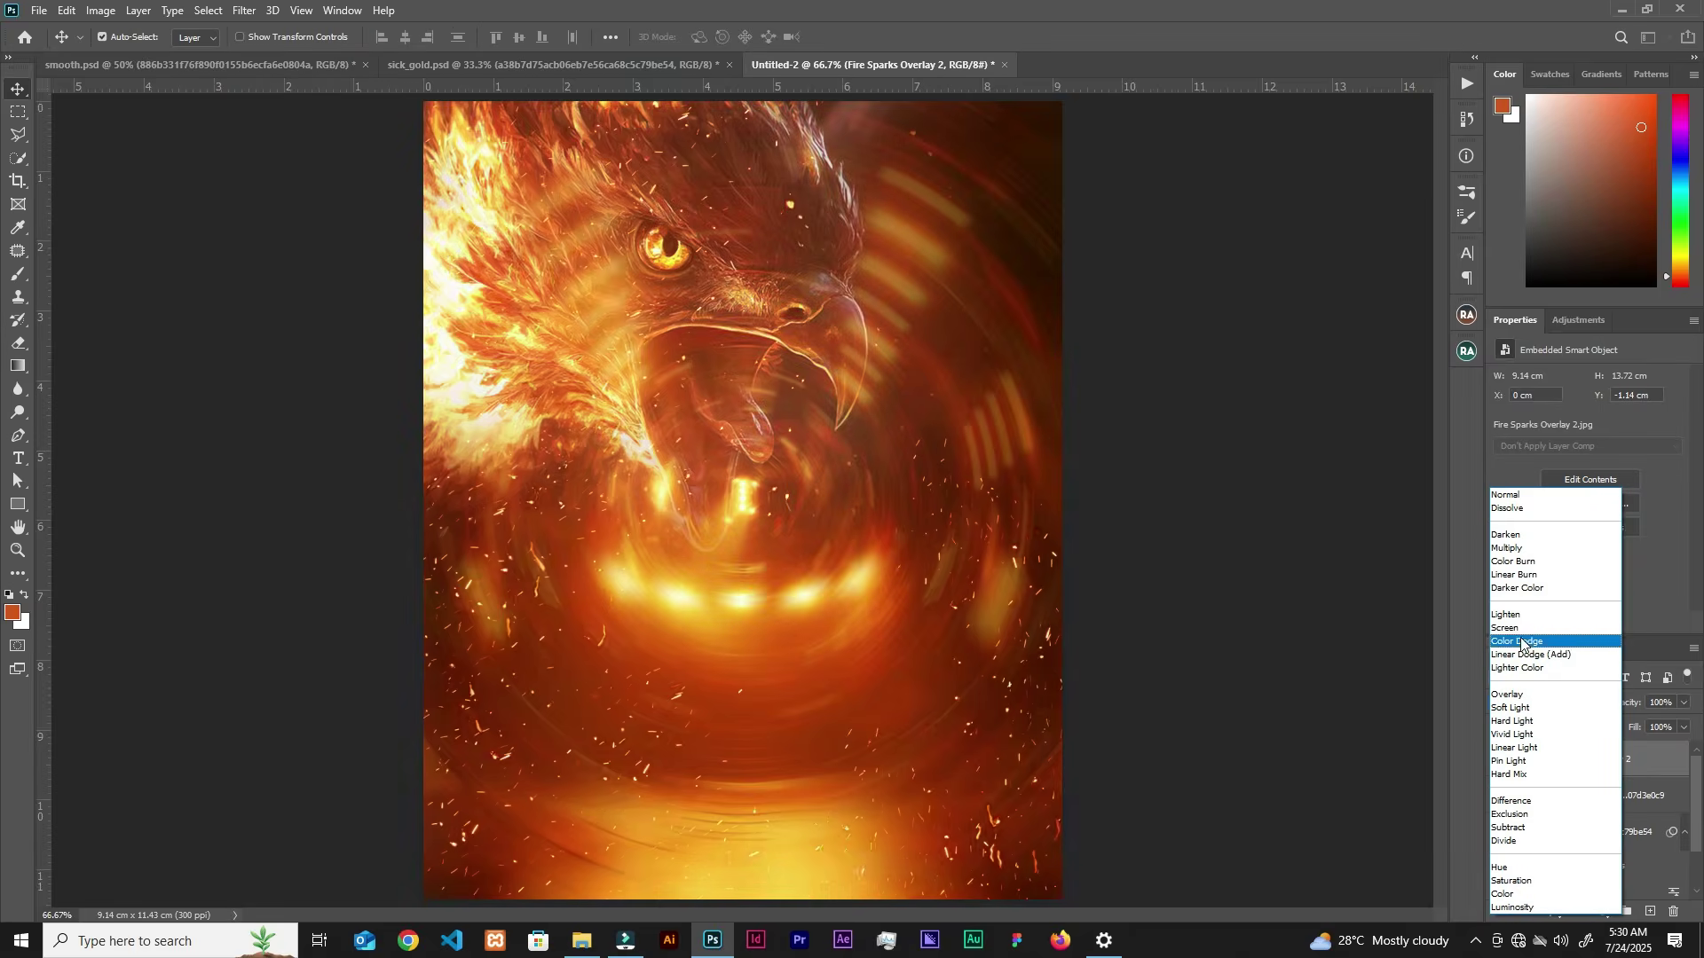
left_click(1523, 629)
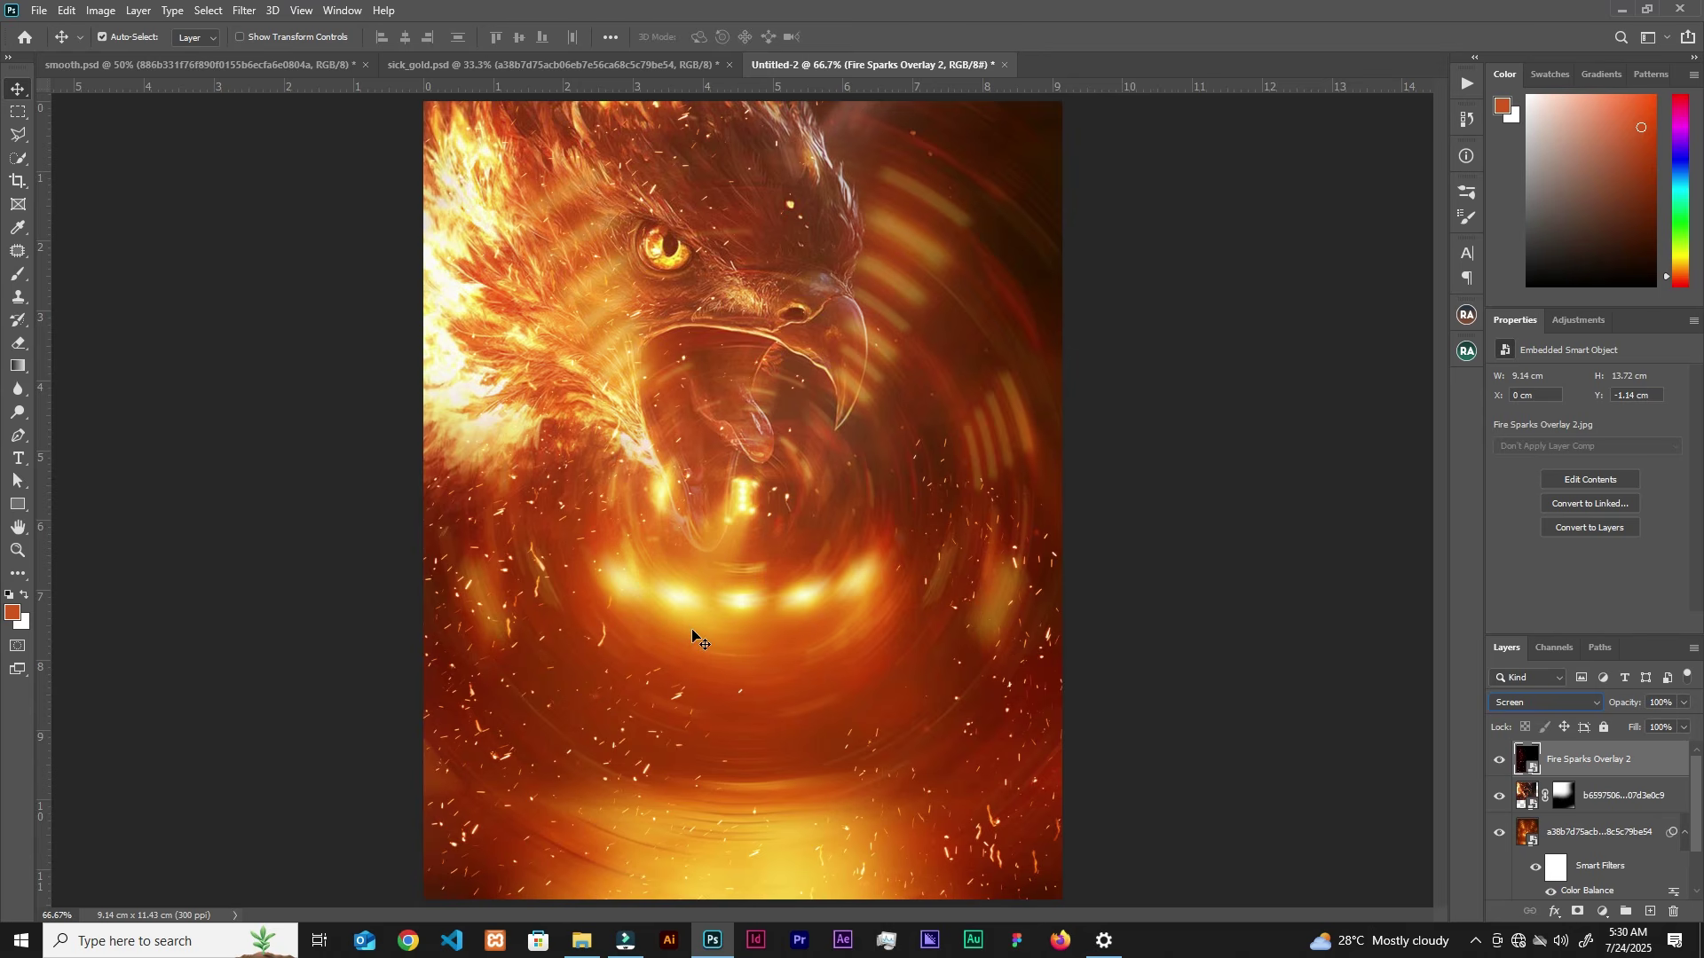
Step: Add a new layer above the sparks overlay and set its blend mode to Linear Dodge (Add)
left_click(1653, 914)
key("b")
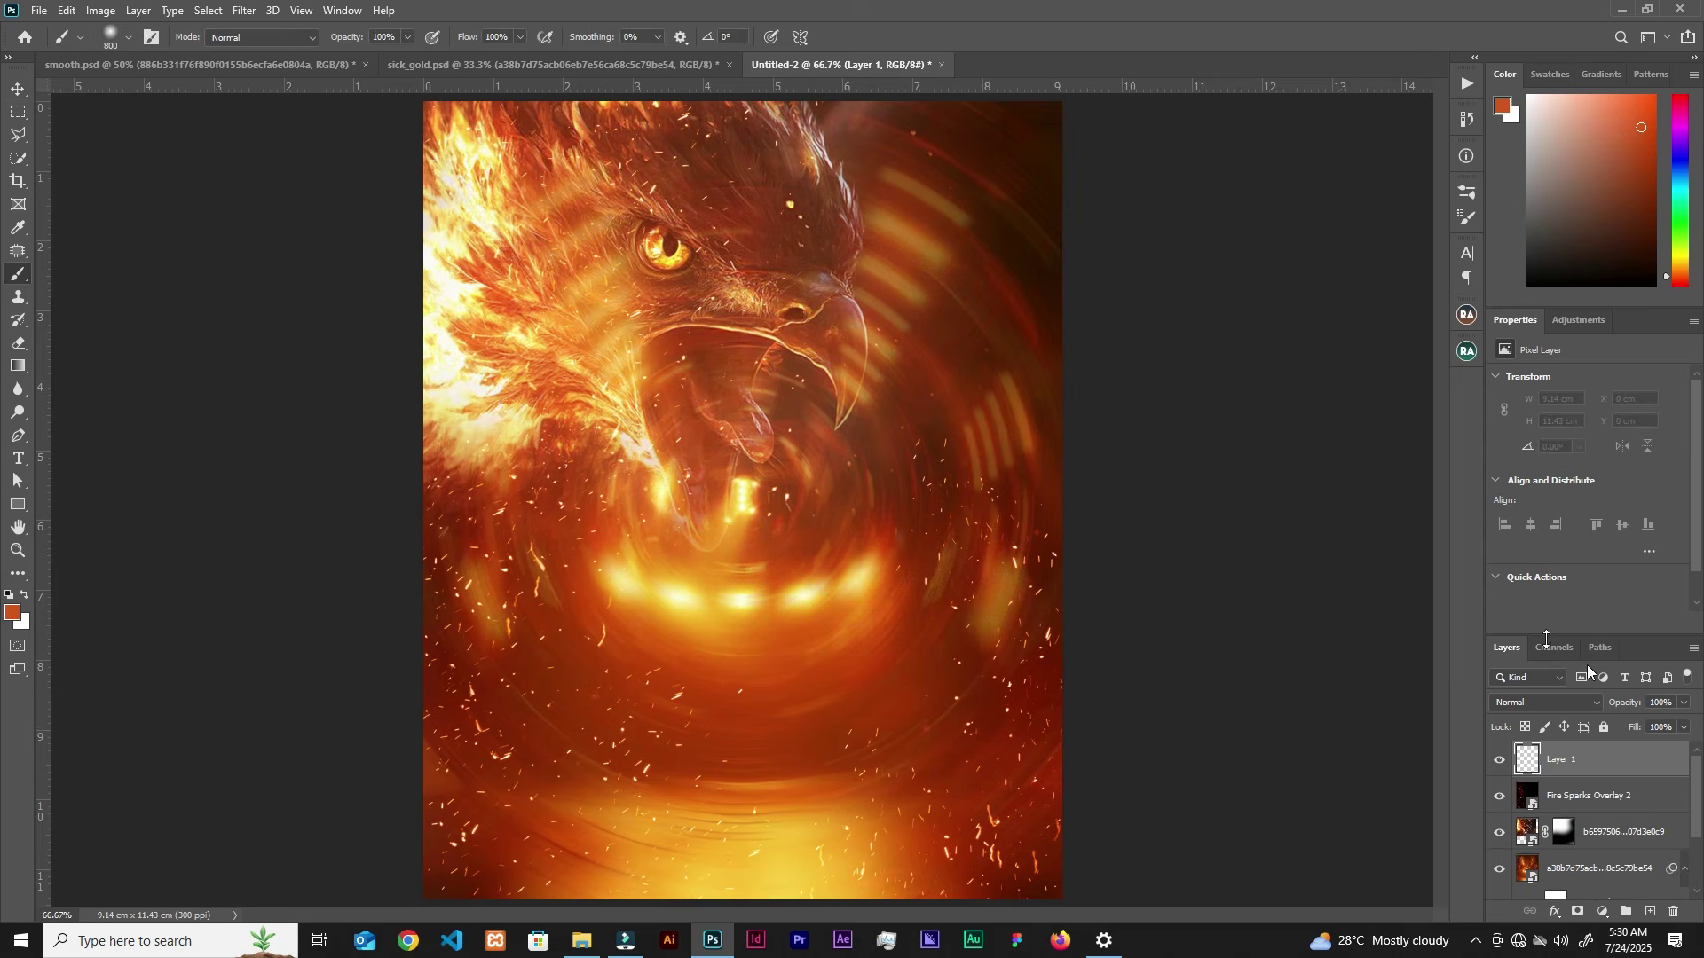
left_click(1554, 702)
left_click(1538, 659)
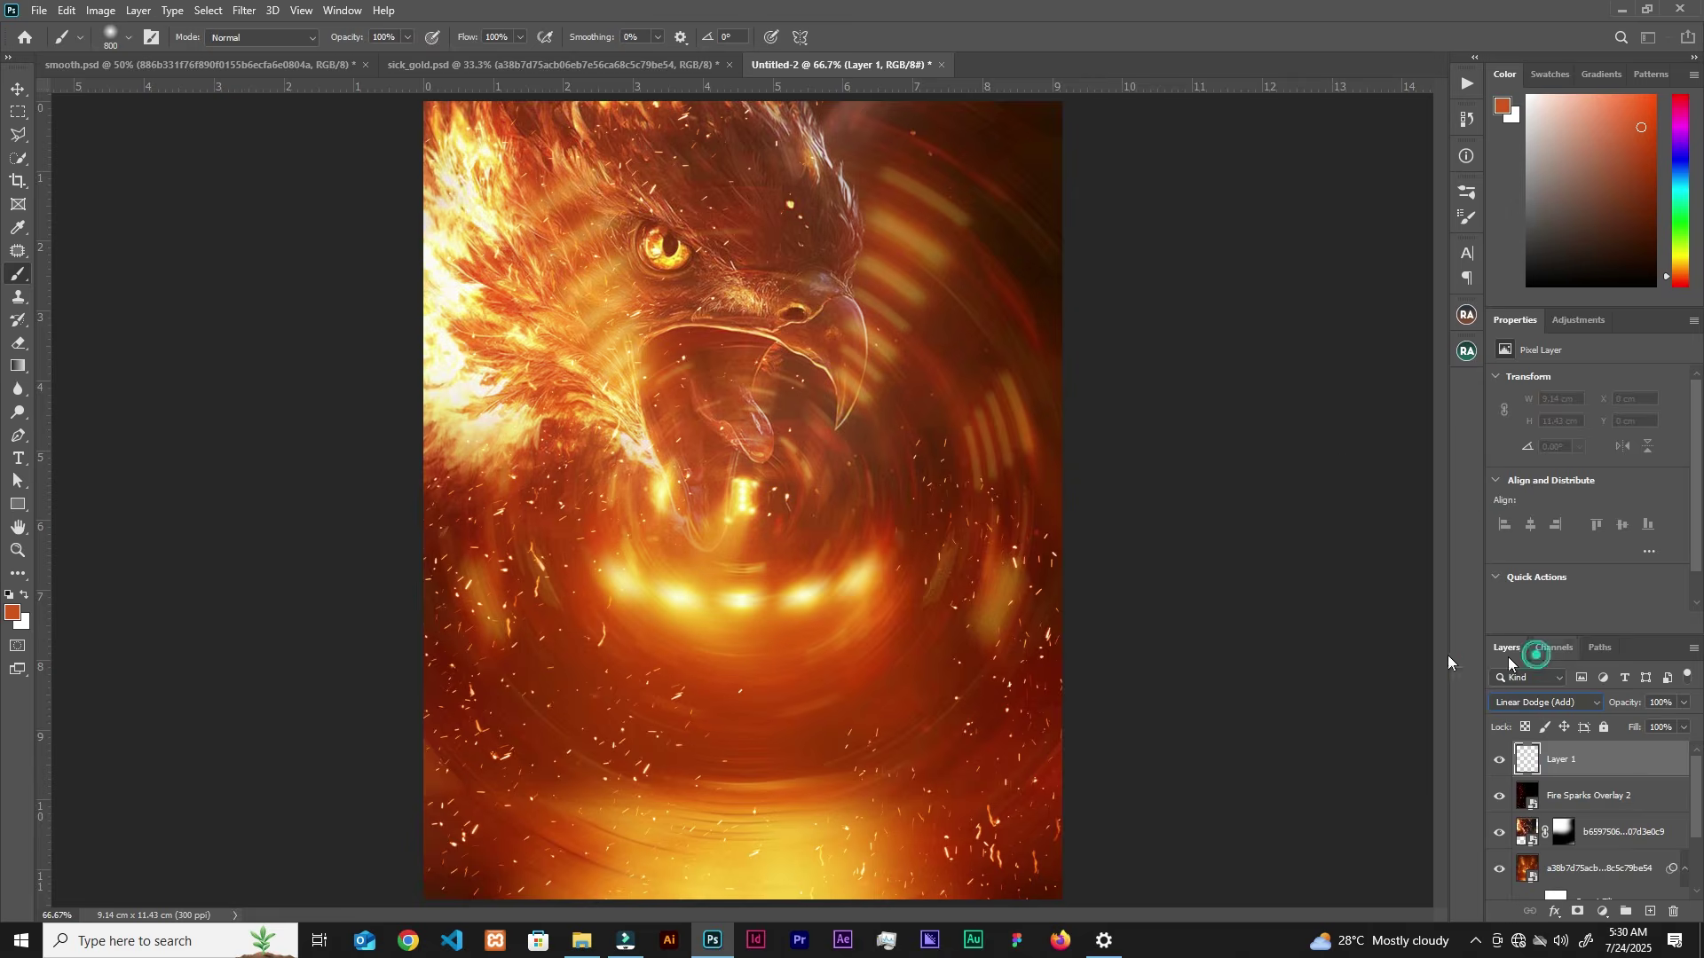
Step: Paint an orange-red glow over the eagle's head and beak with a soft 800 px brush
left_click(807, 336)
left_click(675, 377)
mouse_move(711, 322)
left_mouse_down()
mouse_move(802, 304)
mouse_move(858, 478)
mouse_move(773, 617)
mouse_move(693, 564)
mouse_move(816, 449)
left_mouse_up()
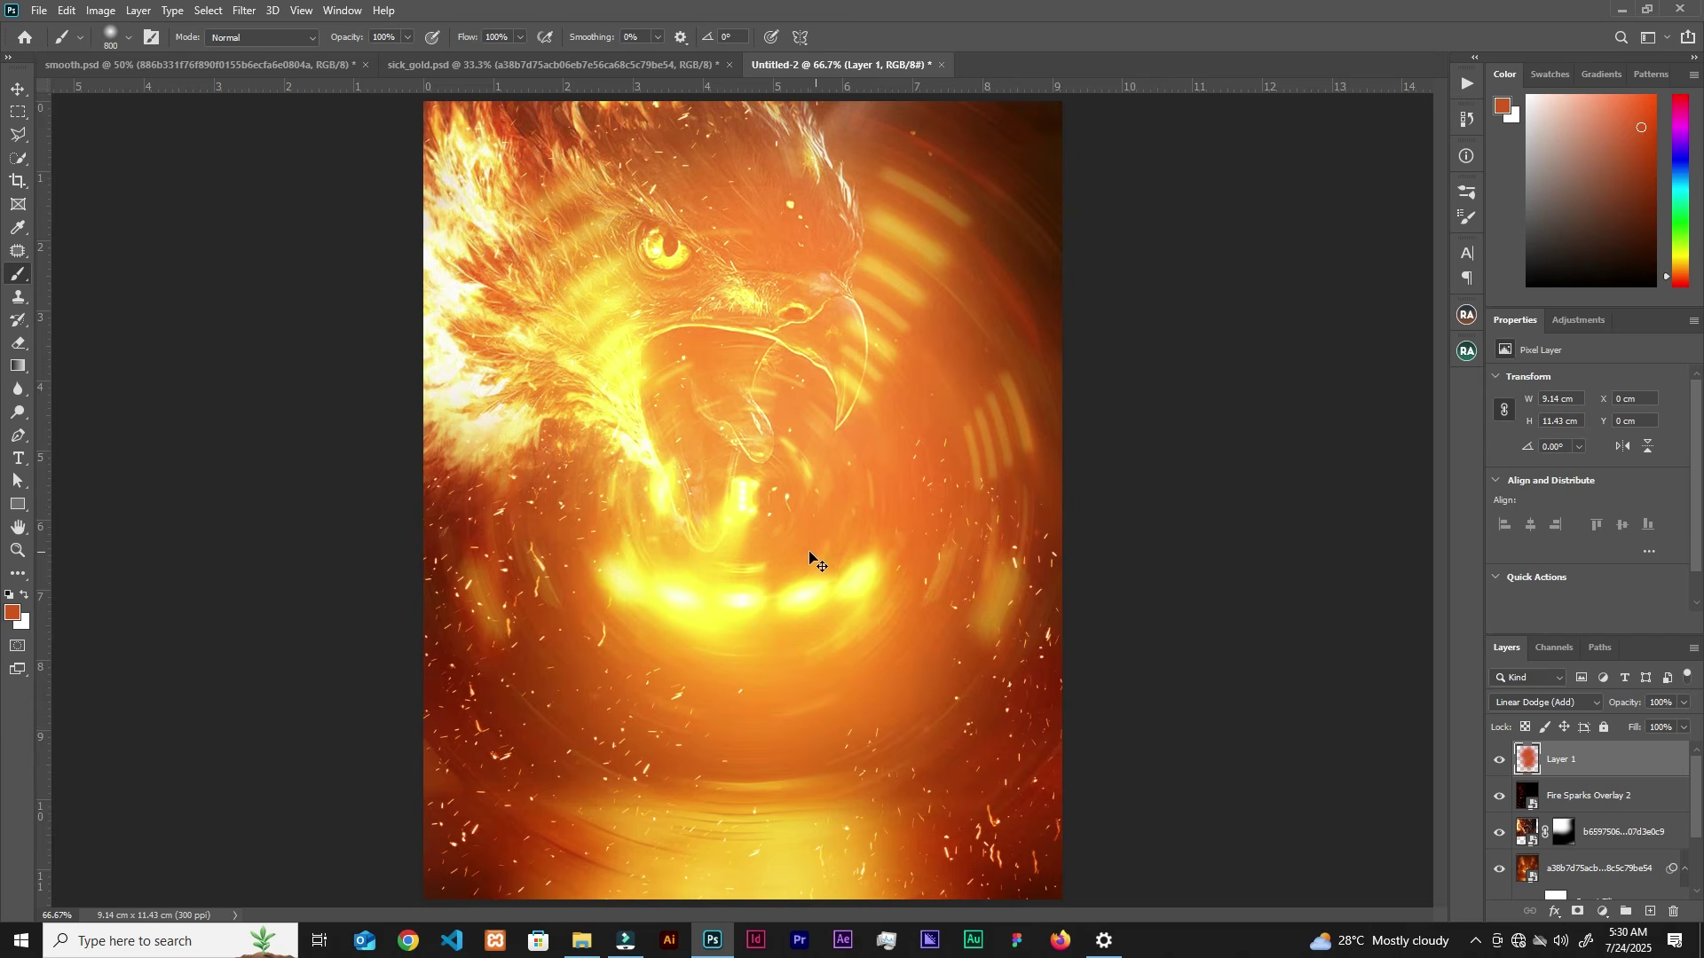
Step: Undo all the orange-red glow strokes painted over the eagle
key("ctrl+z")
key("ctrl+z")
key("ctrl+z")
key("ctrl+z")
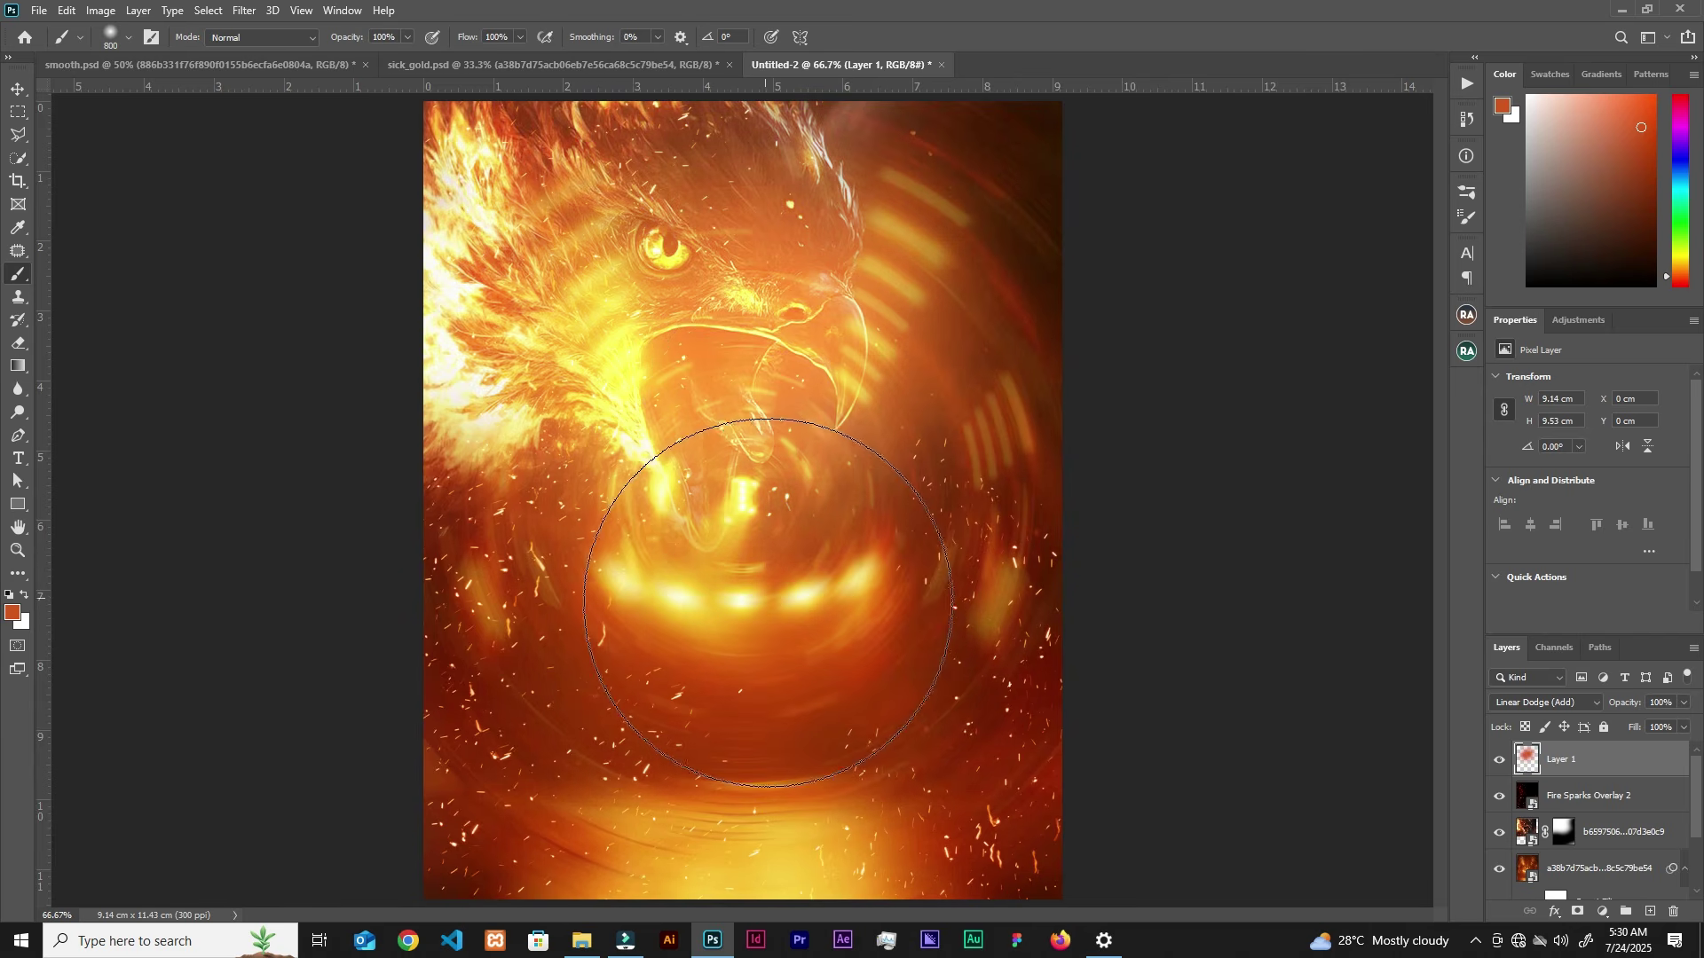
key("v")
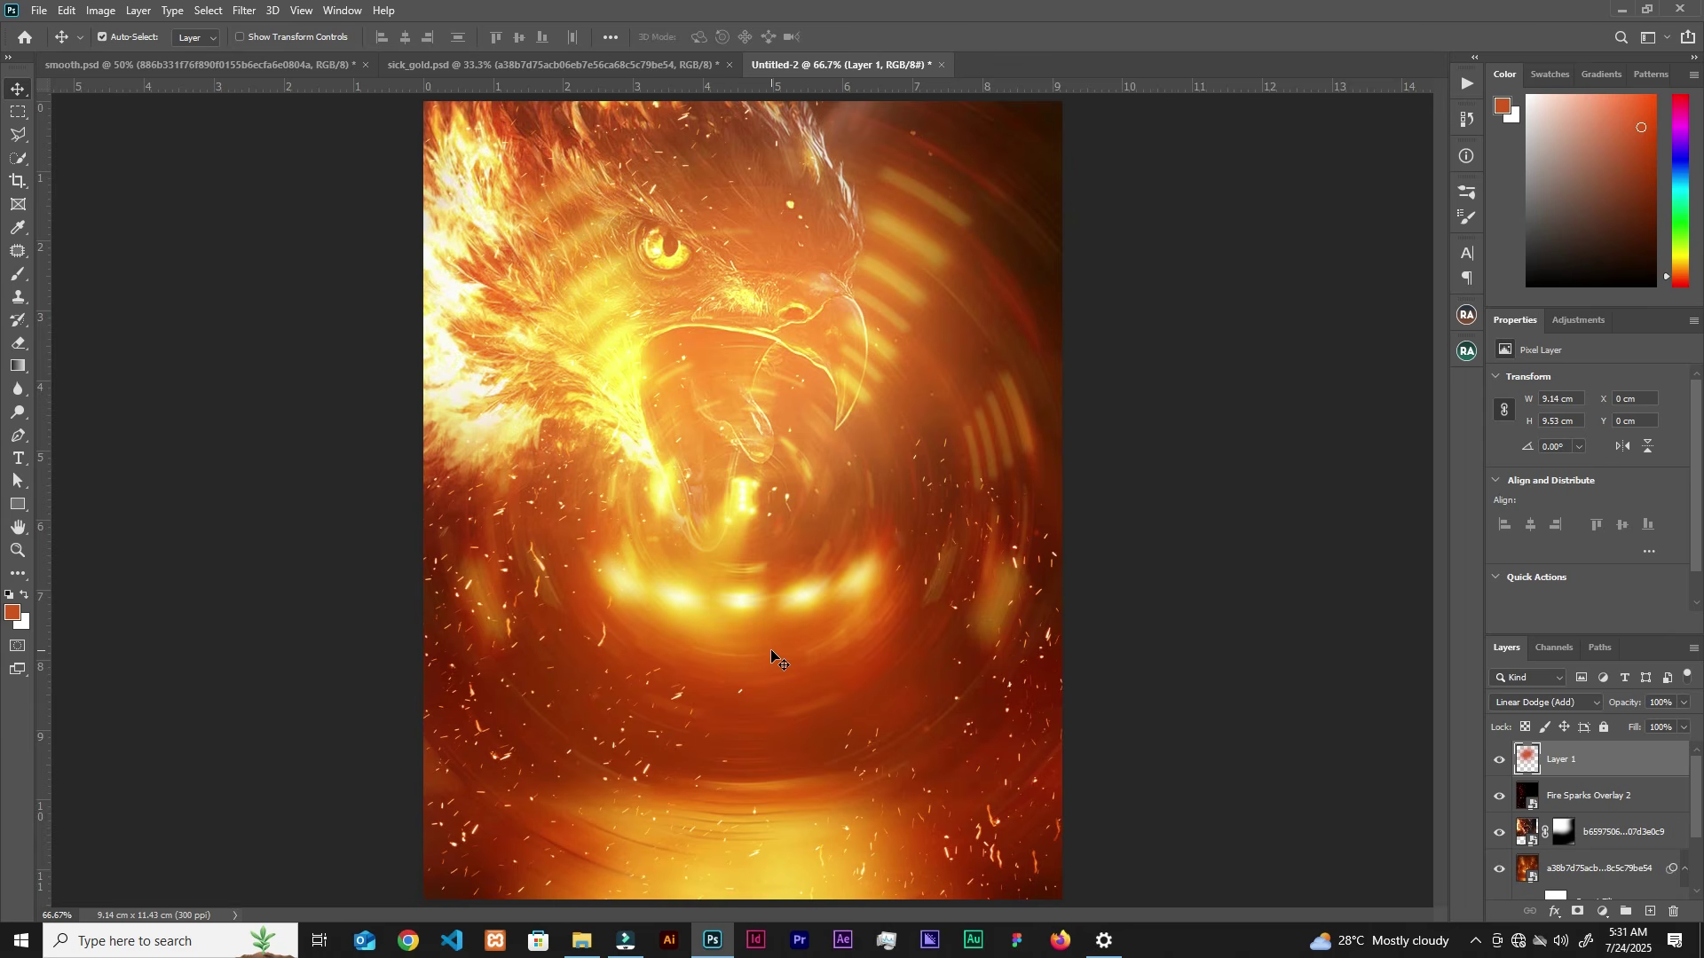
key("ctrl+z")
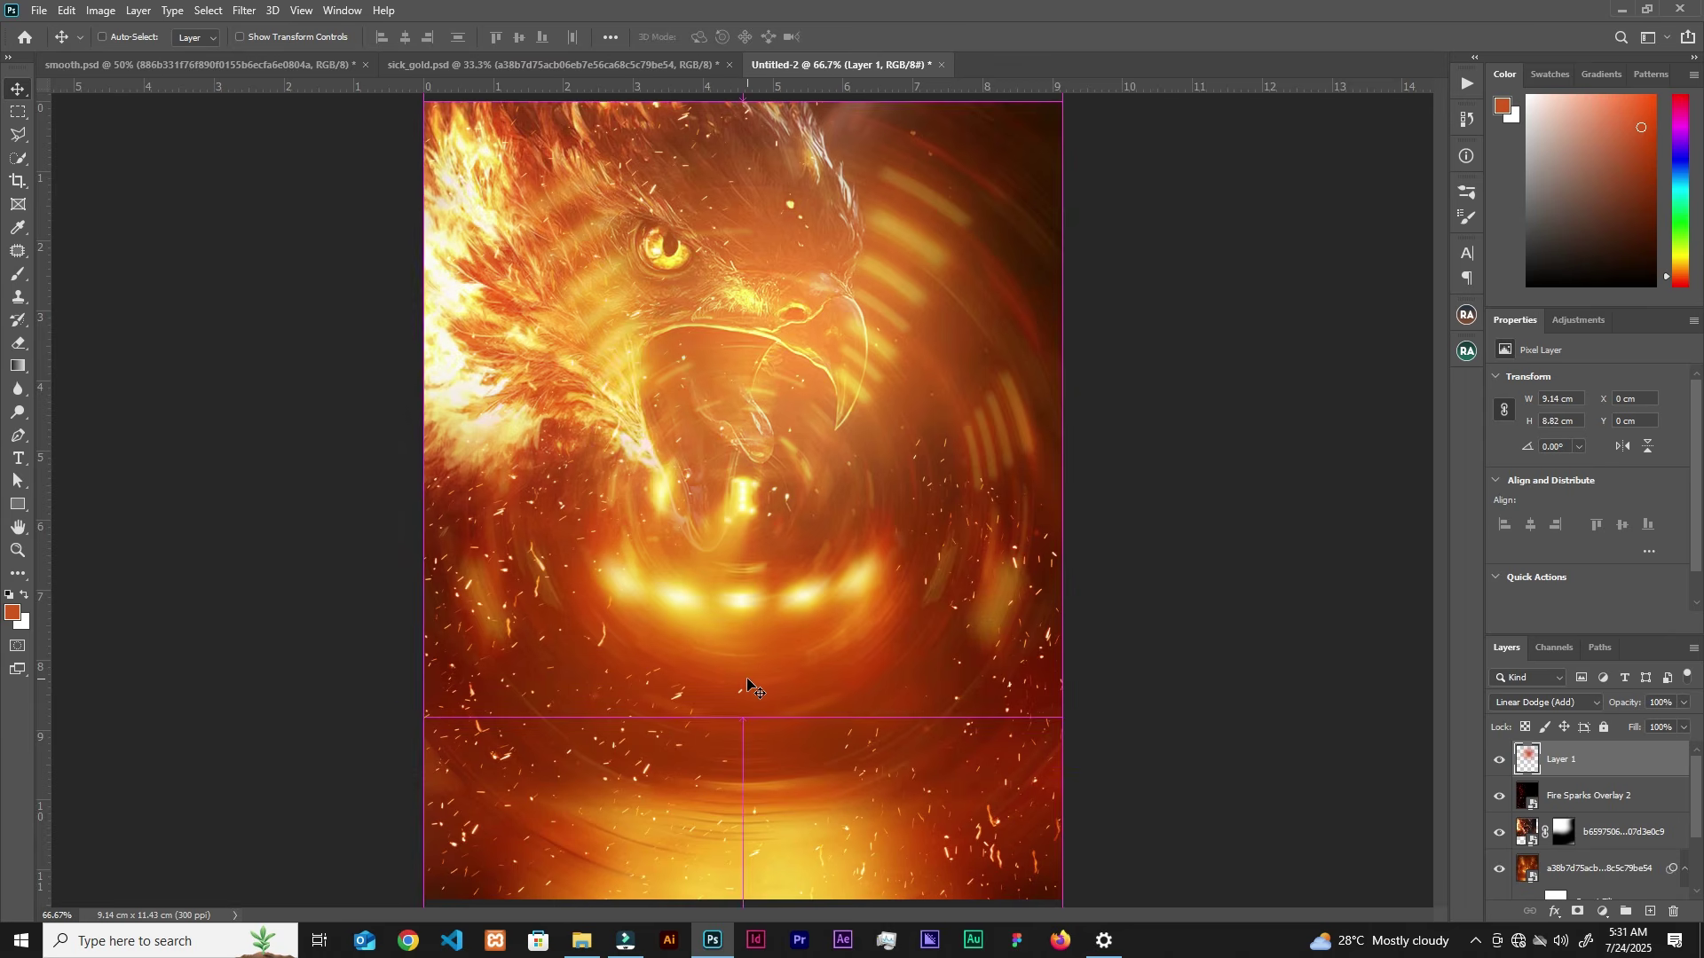
key("ctrl+z")
Step: Hide the masked fiery eagle layer, keeping the fire sparks overlay visible
left_click(1499, 798)
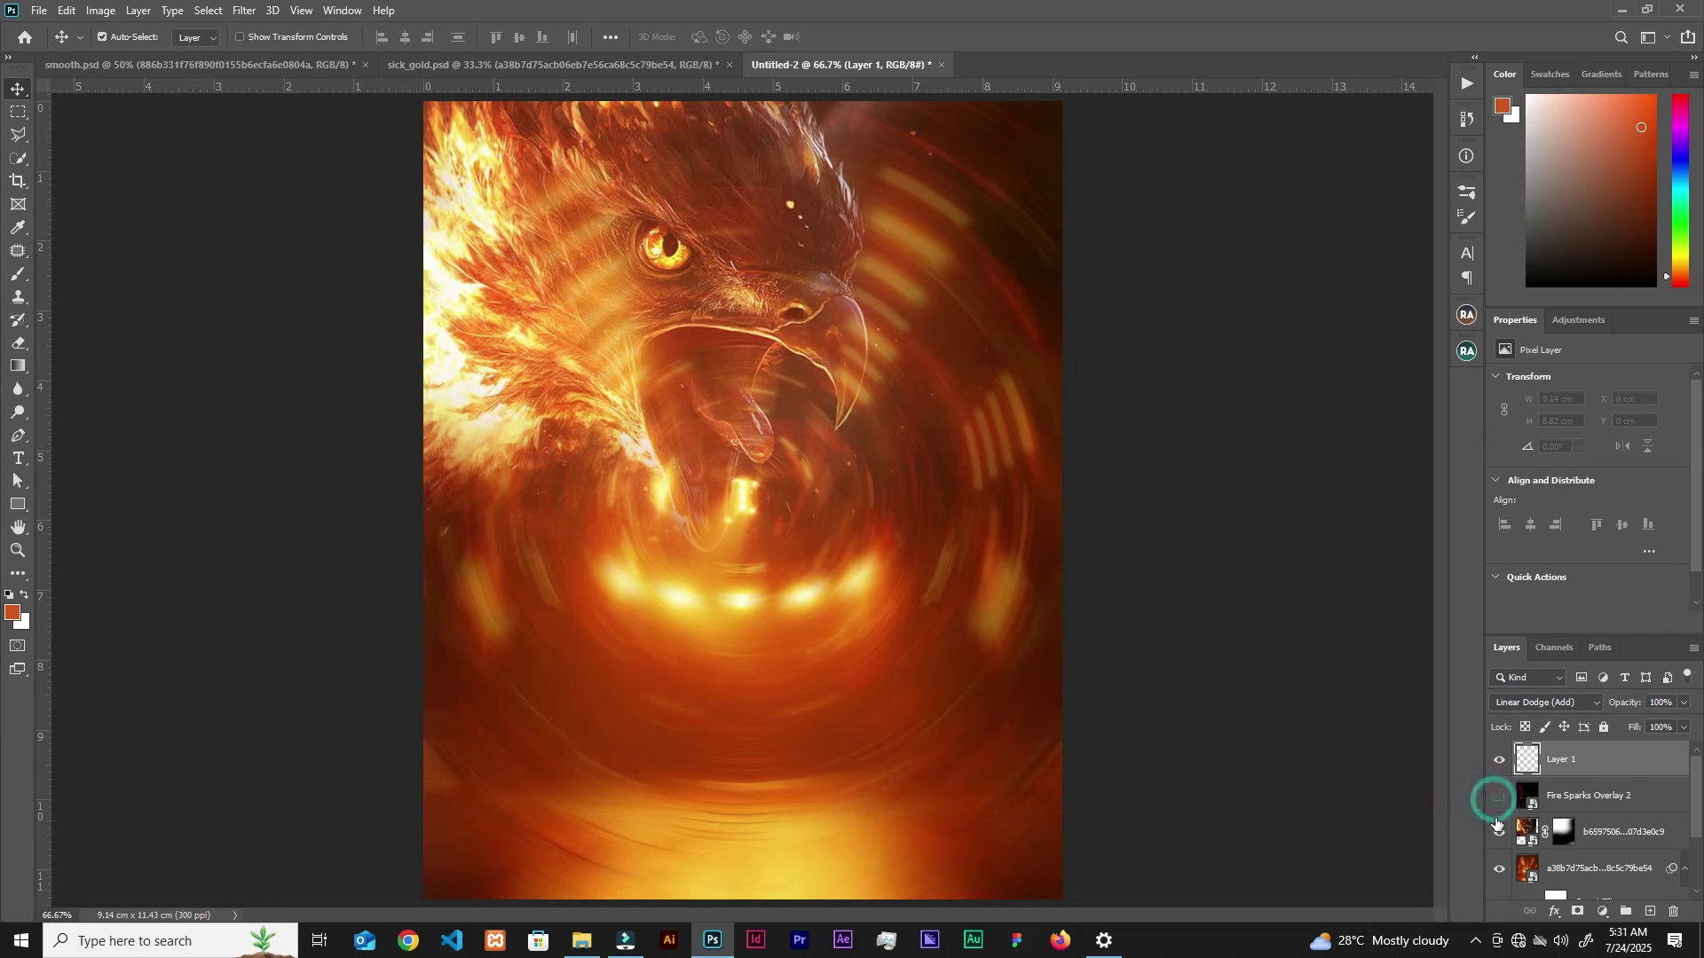
left_click(1501, 831)
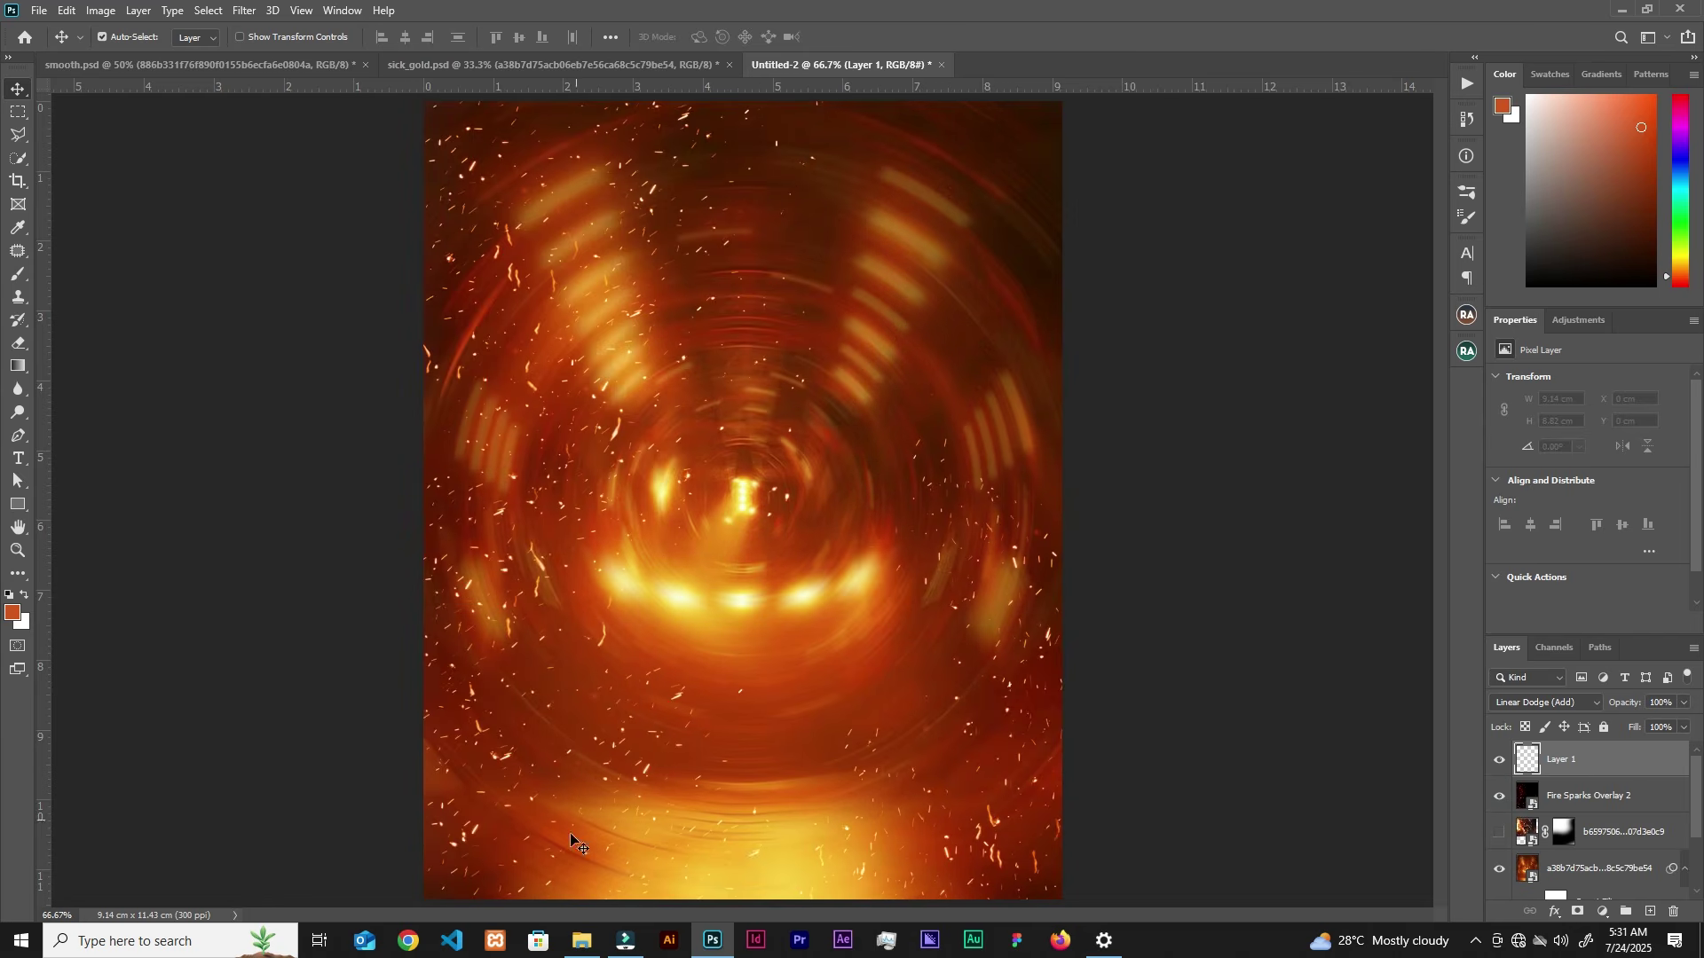
Step: Place the golden Spartan warrior image from the stock folder along the canvas's right side, scaled to about 39.6%
left_click(584, 941)
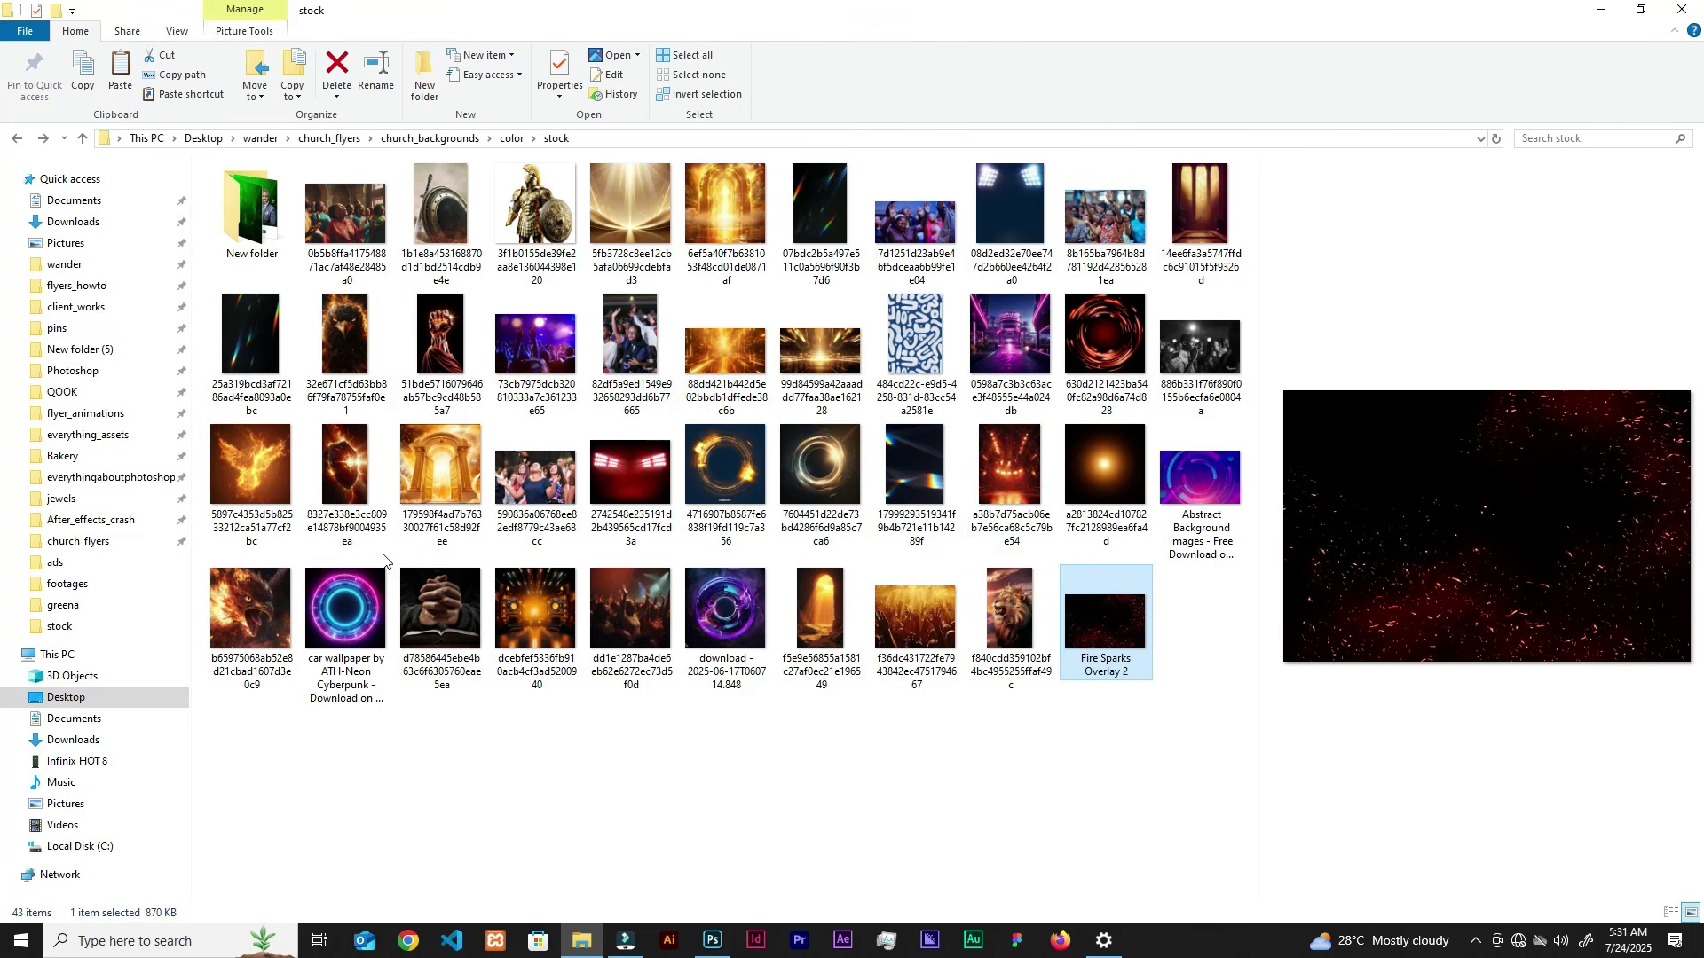
left_click(545, 218)
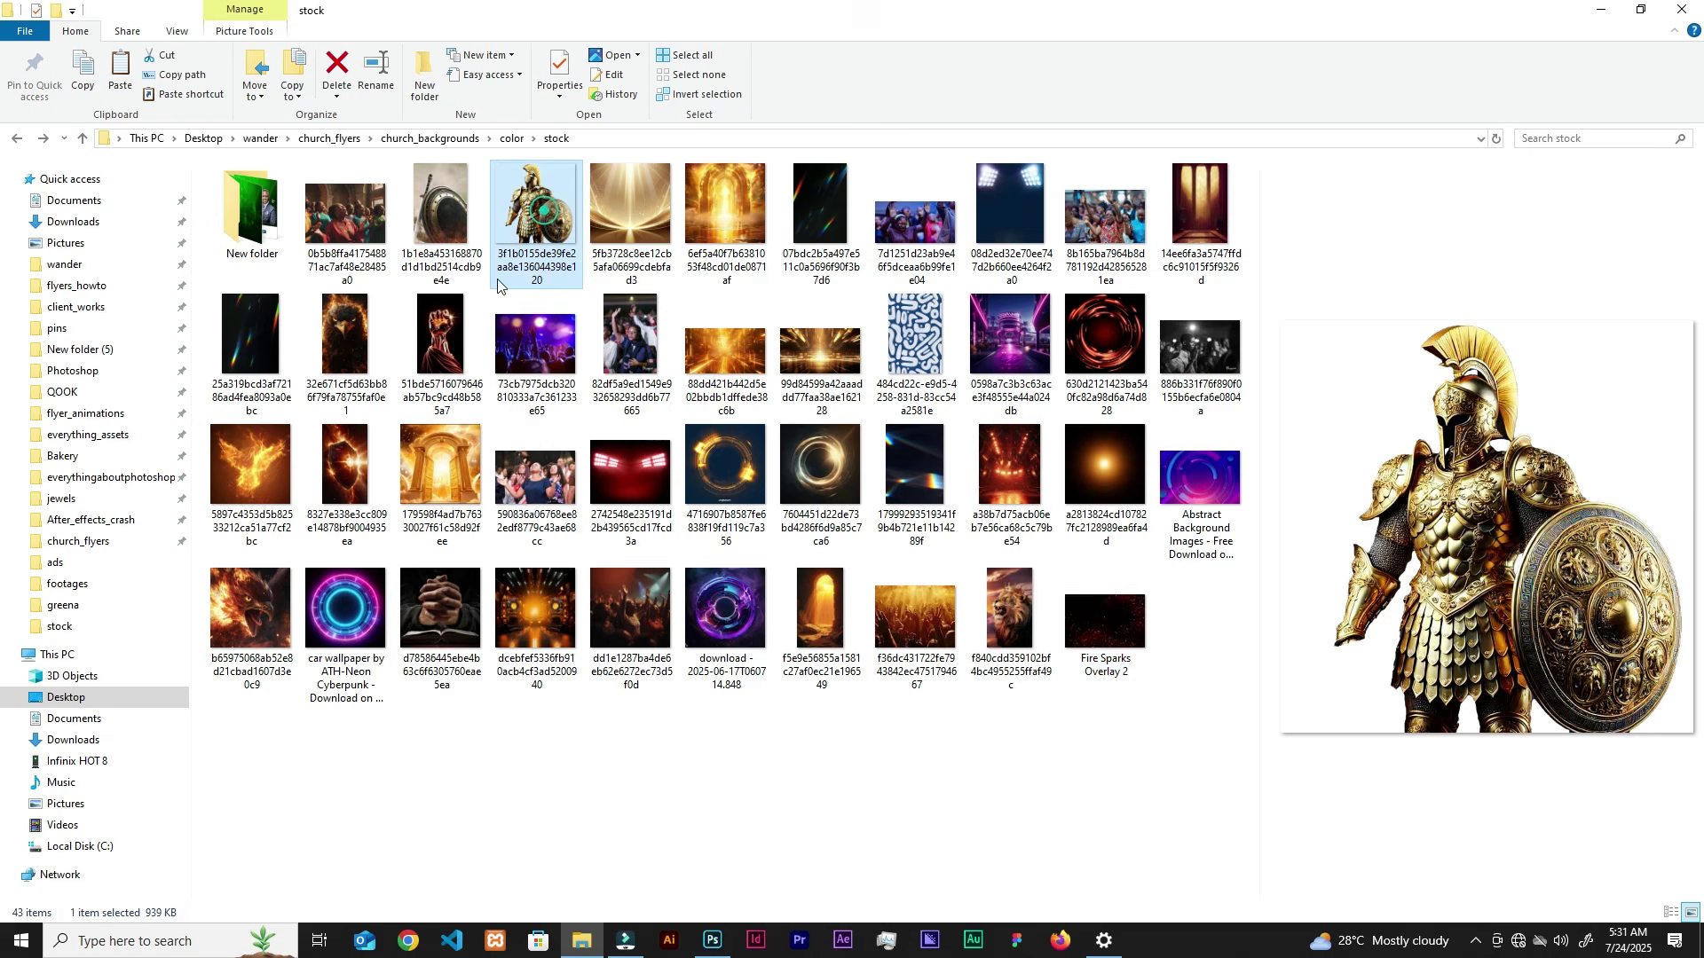
left_click_drag(707, 882, 1111, 560)
left_click_drag(1282, 367, 1321, 366)
left_click_drag(913, 396, 918, 441)
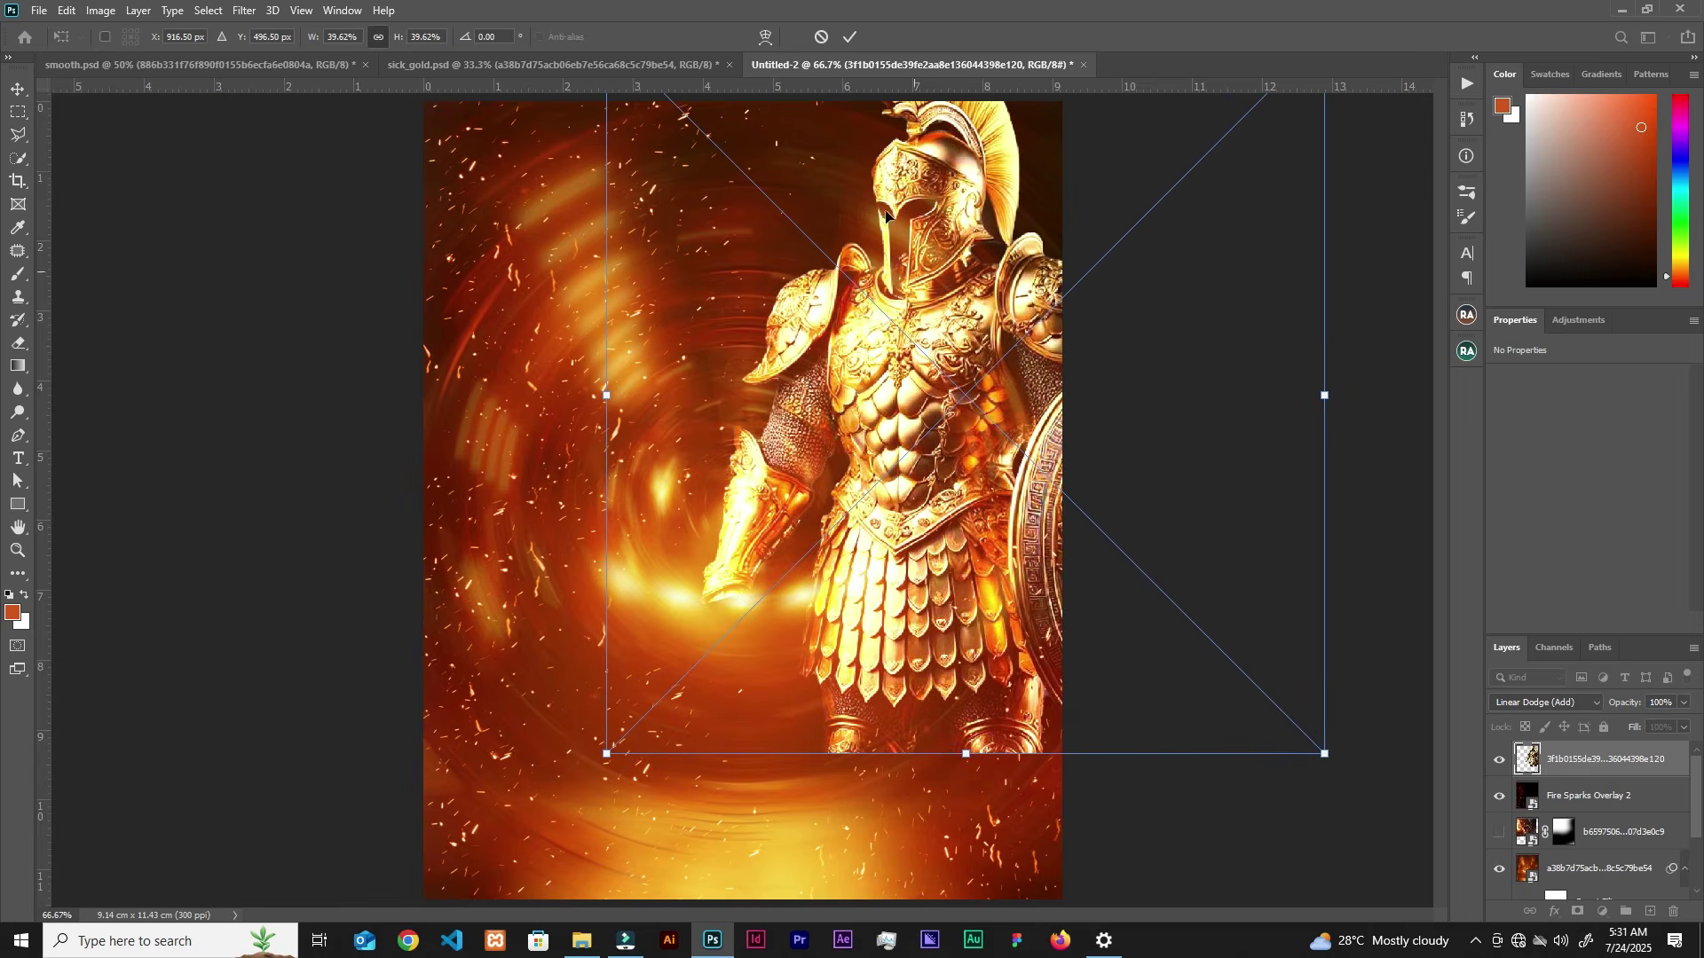
left_click(847, 39)
Step: Set the warrior layer's blend mode to Soft Light
left_click(1559, 702)
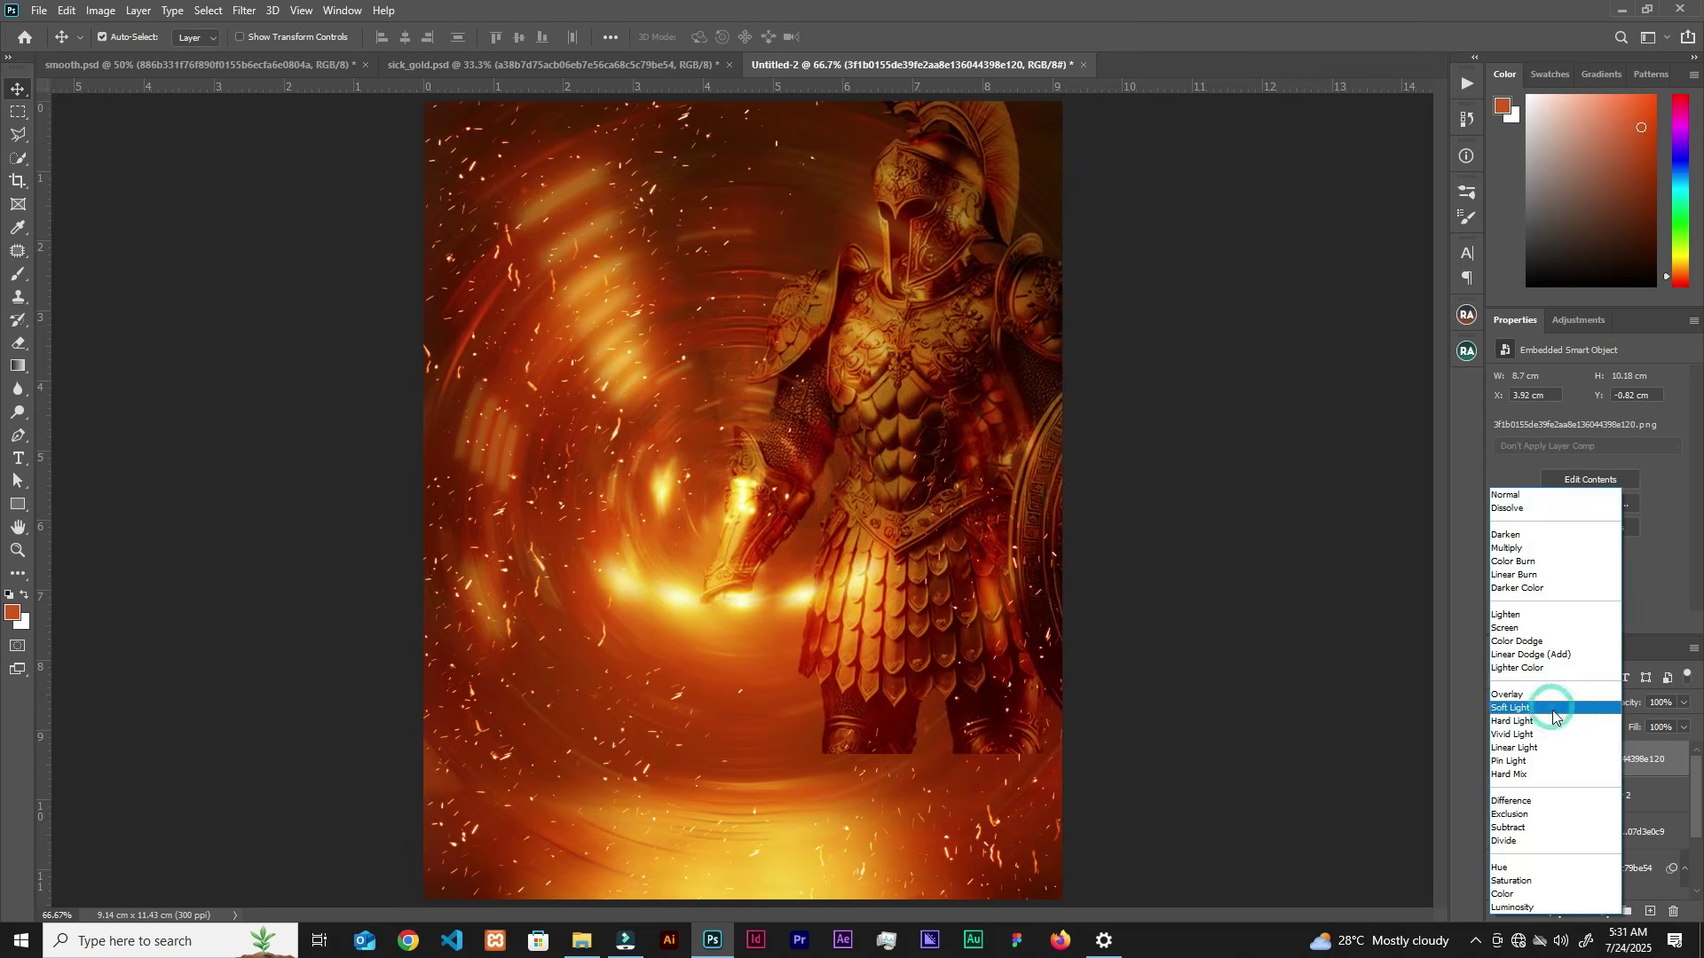
left_click(1651, 770)
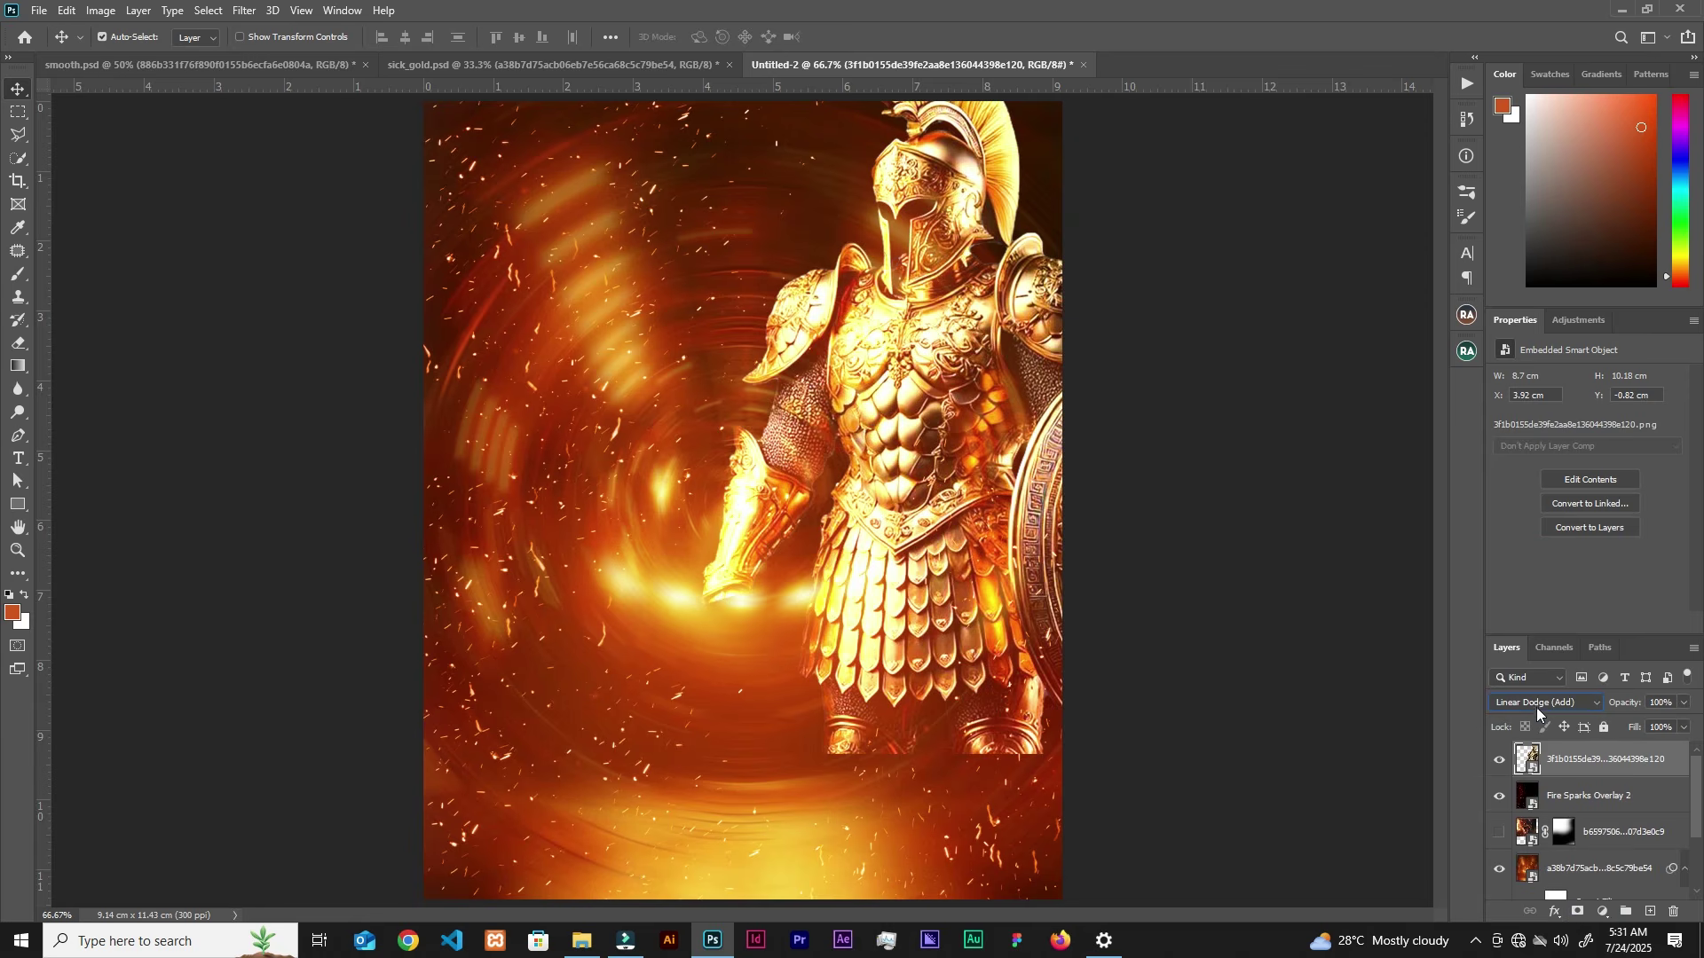
left_click(1562, 703)
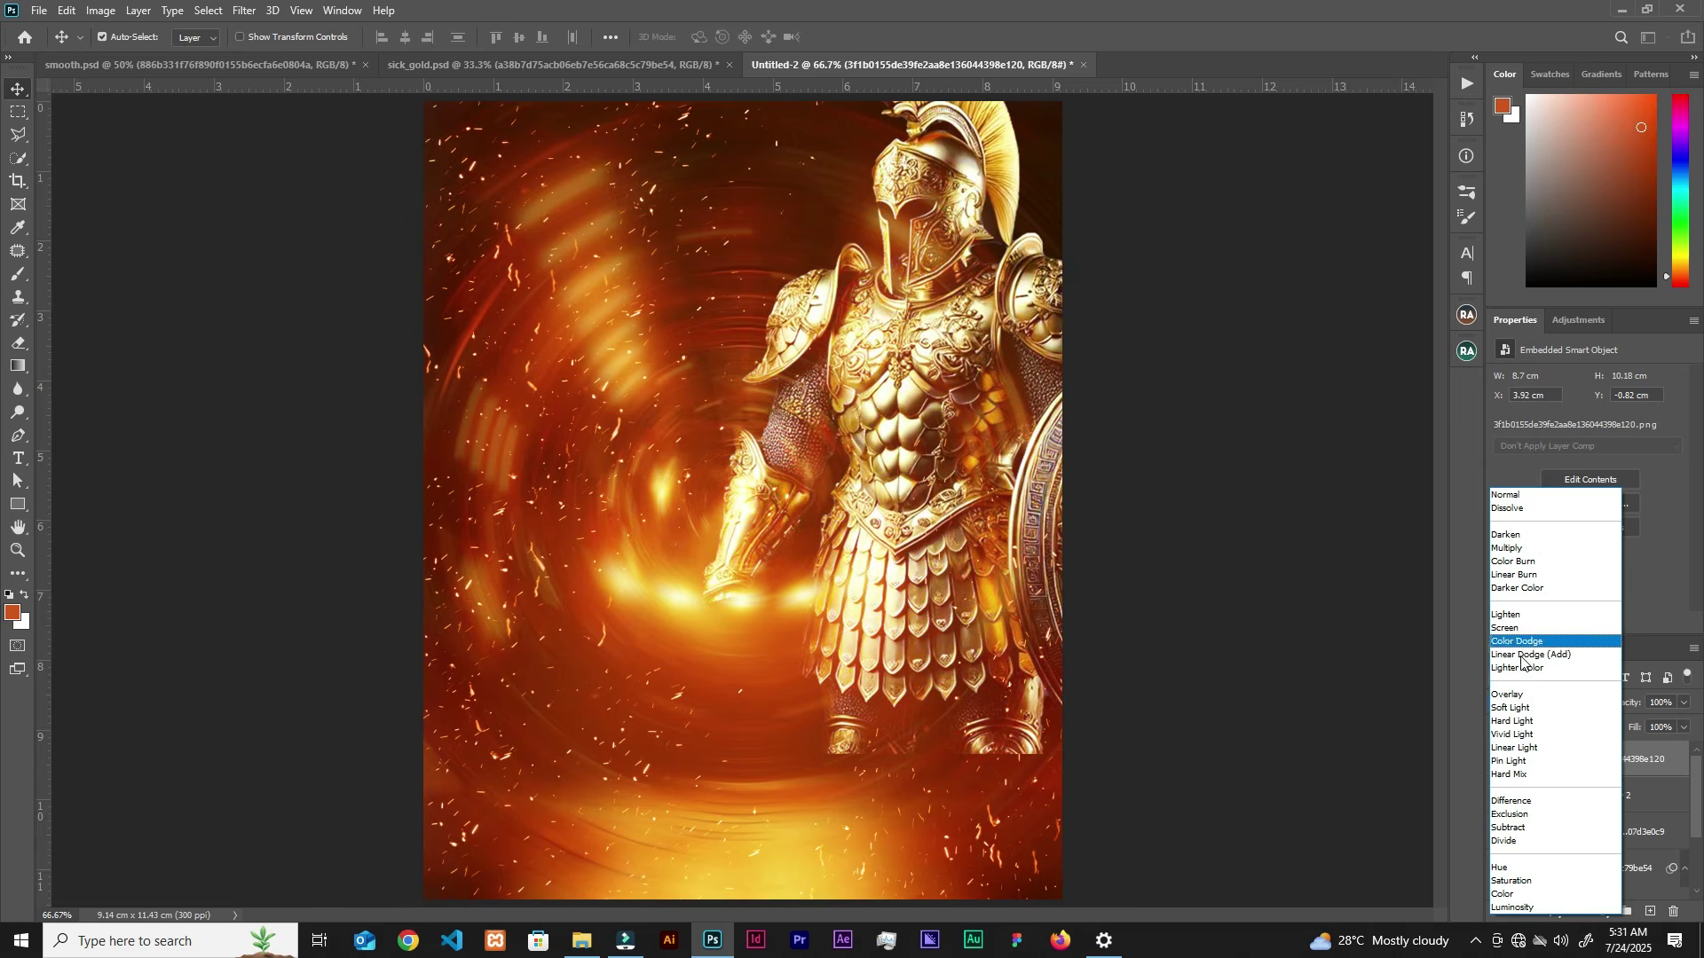
left_click(1519, 710)
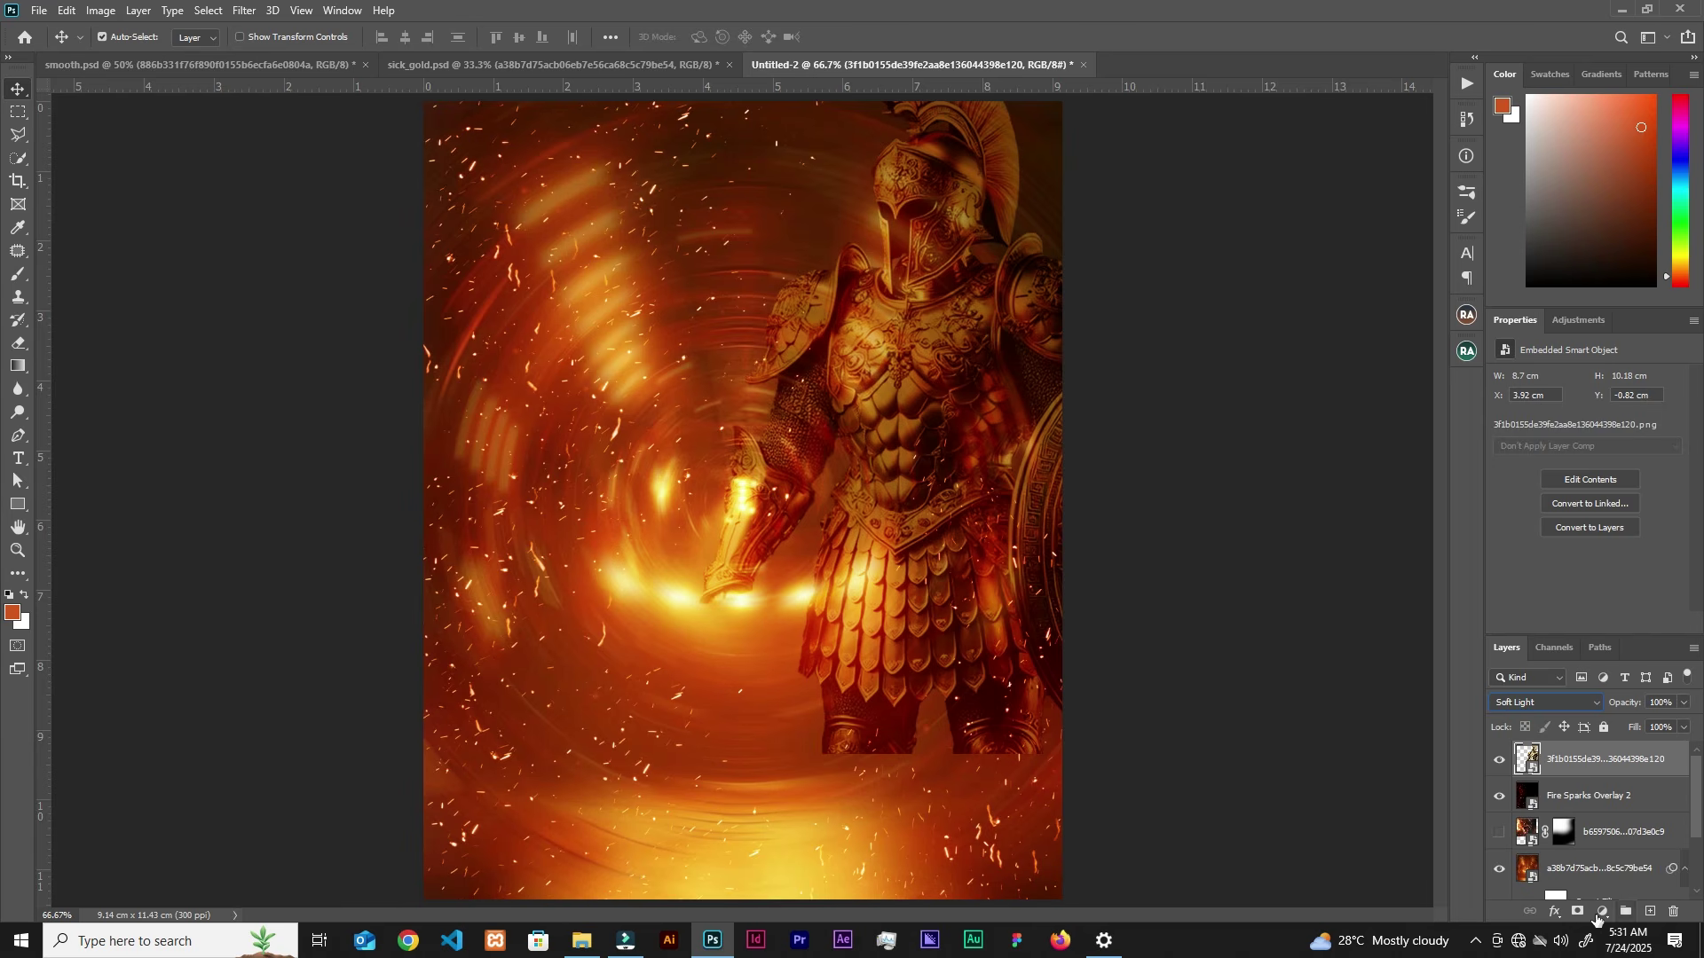
Step: Add a layer mask to the warrior and fade out its lower body with a soft 800 px black brush
left_click(1577, 913)
key("b")
mouse_move(1198, 711)
left_mouse_down()
mouse_move(570, 620)
mouse_move(589, 454)
mouse_move(781, 683)
left_mouse_up()
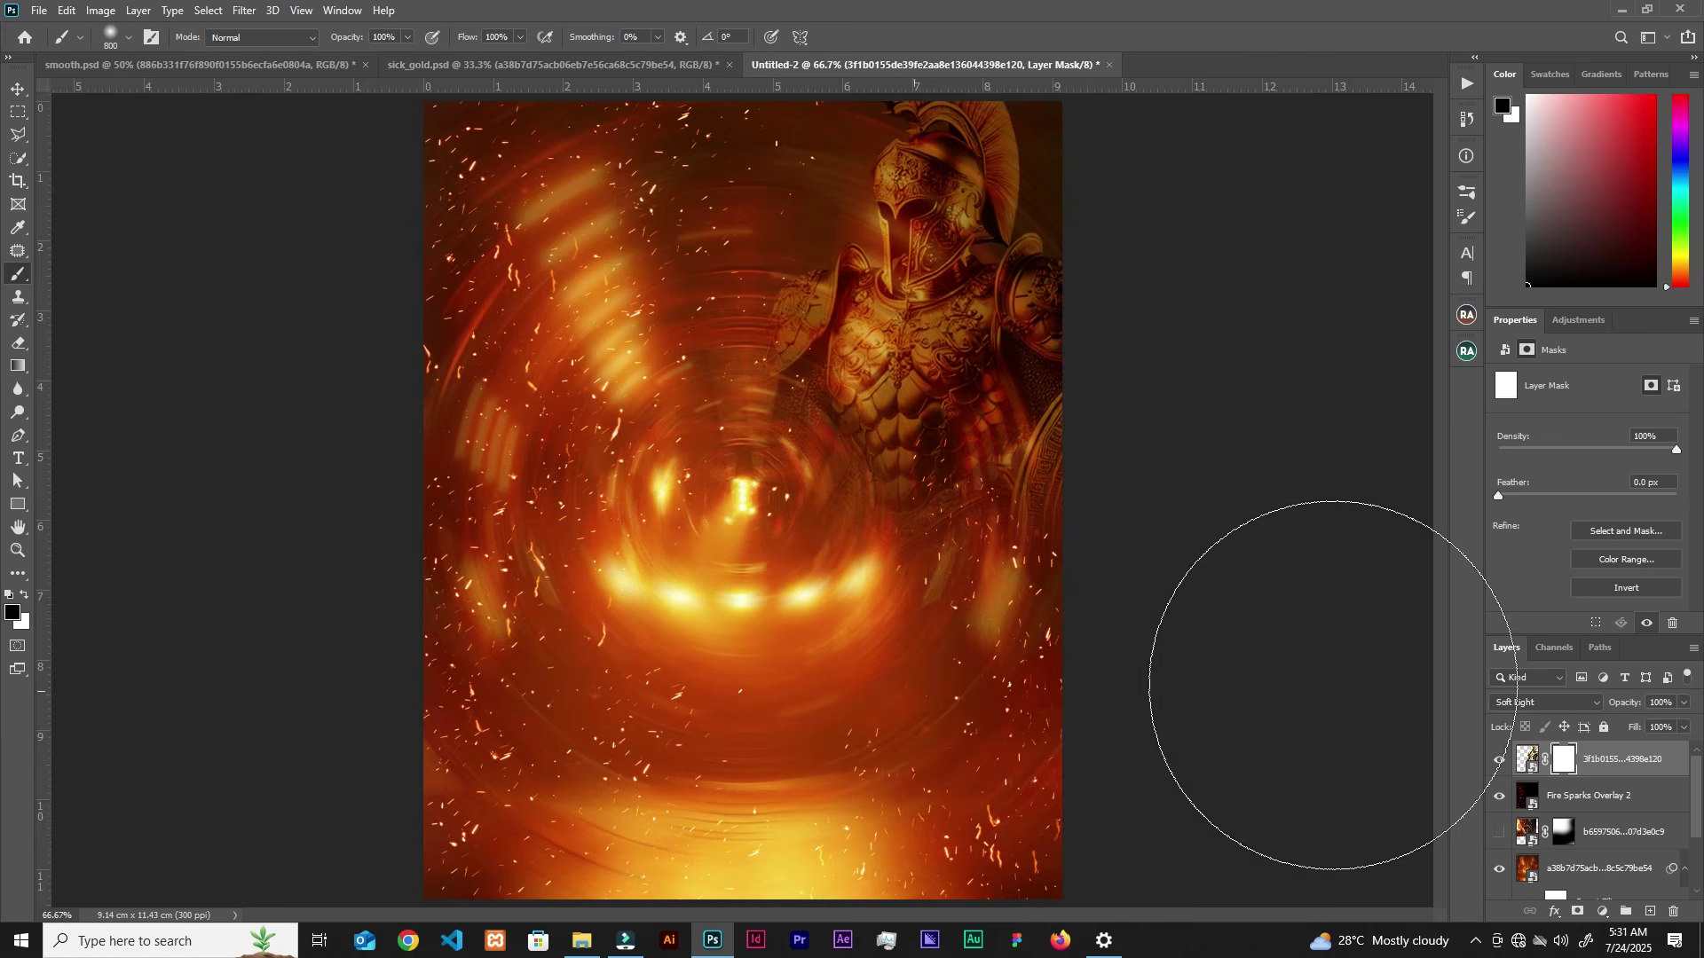
key("v")
Step: Place the shield-and-sword image from the stock folder over the canvas's upper left, scale it to about 67% and flip it horizontally
left_click(583, 943)
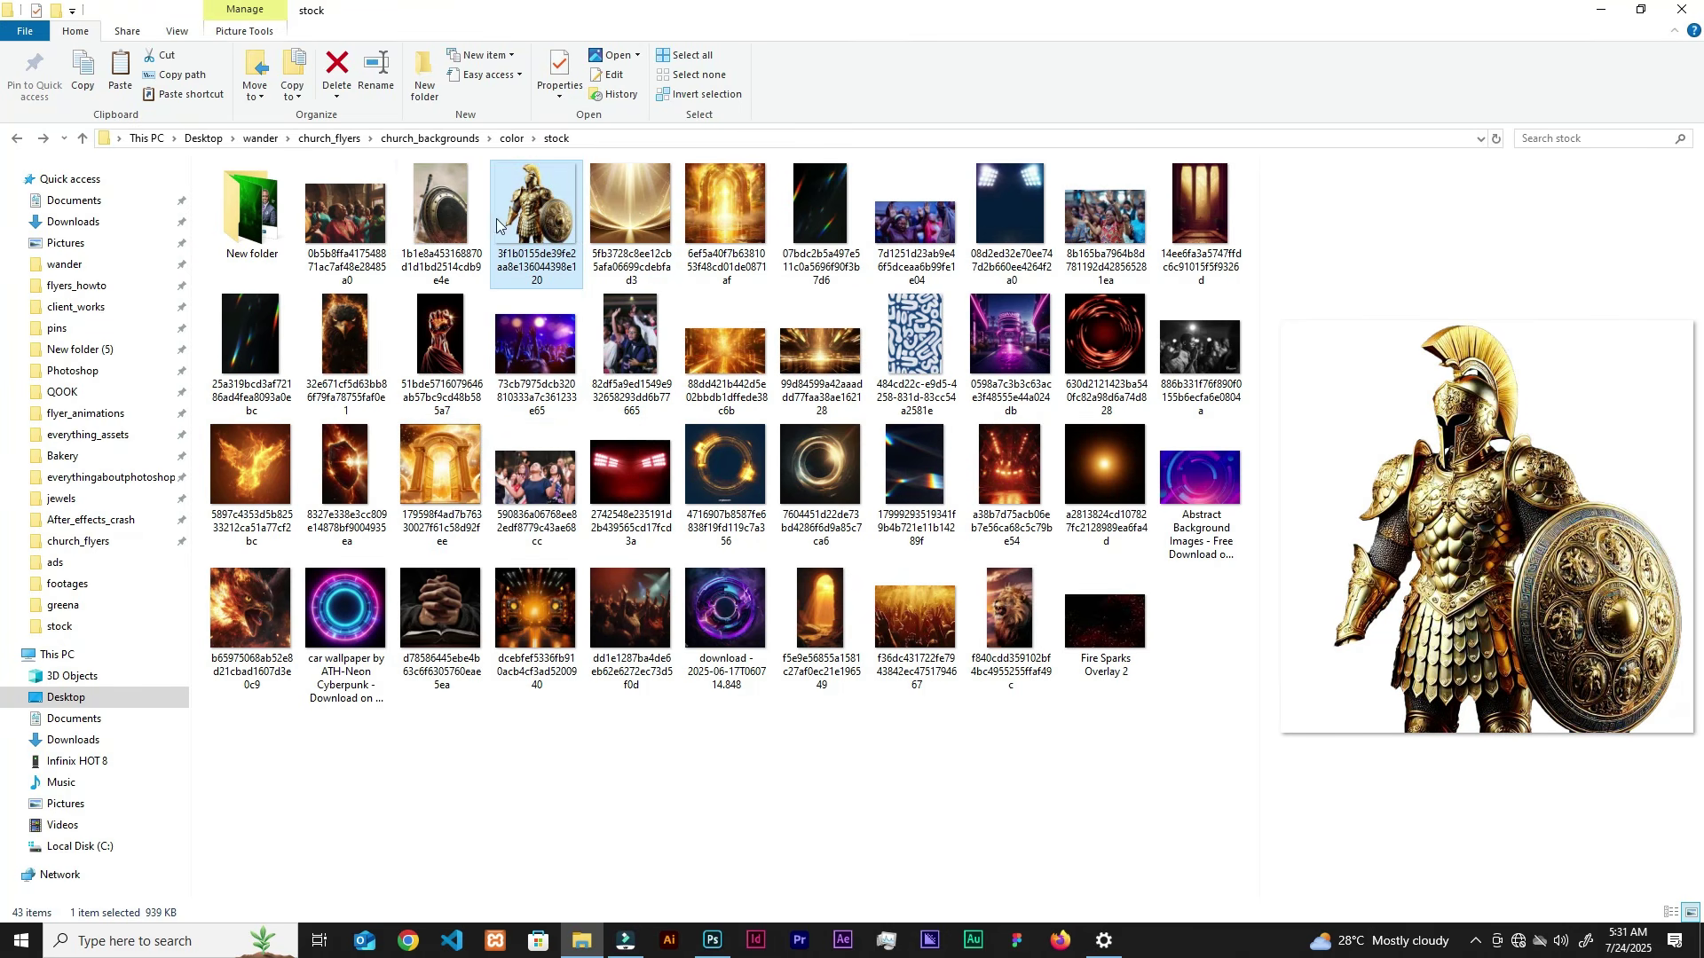
left_click(414, 211)
left_click(713, 940)
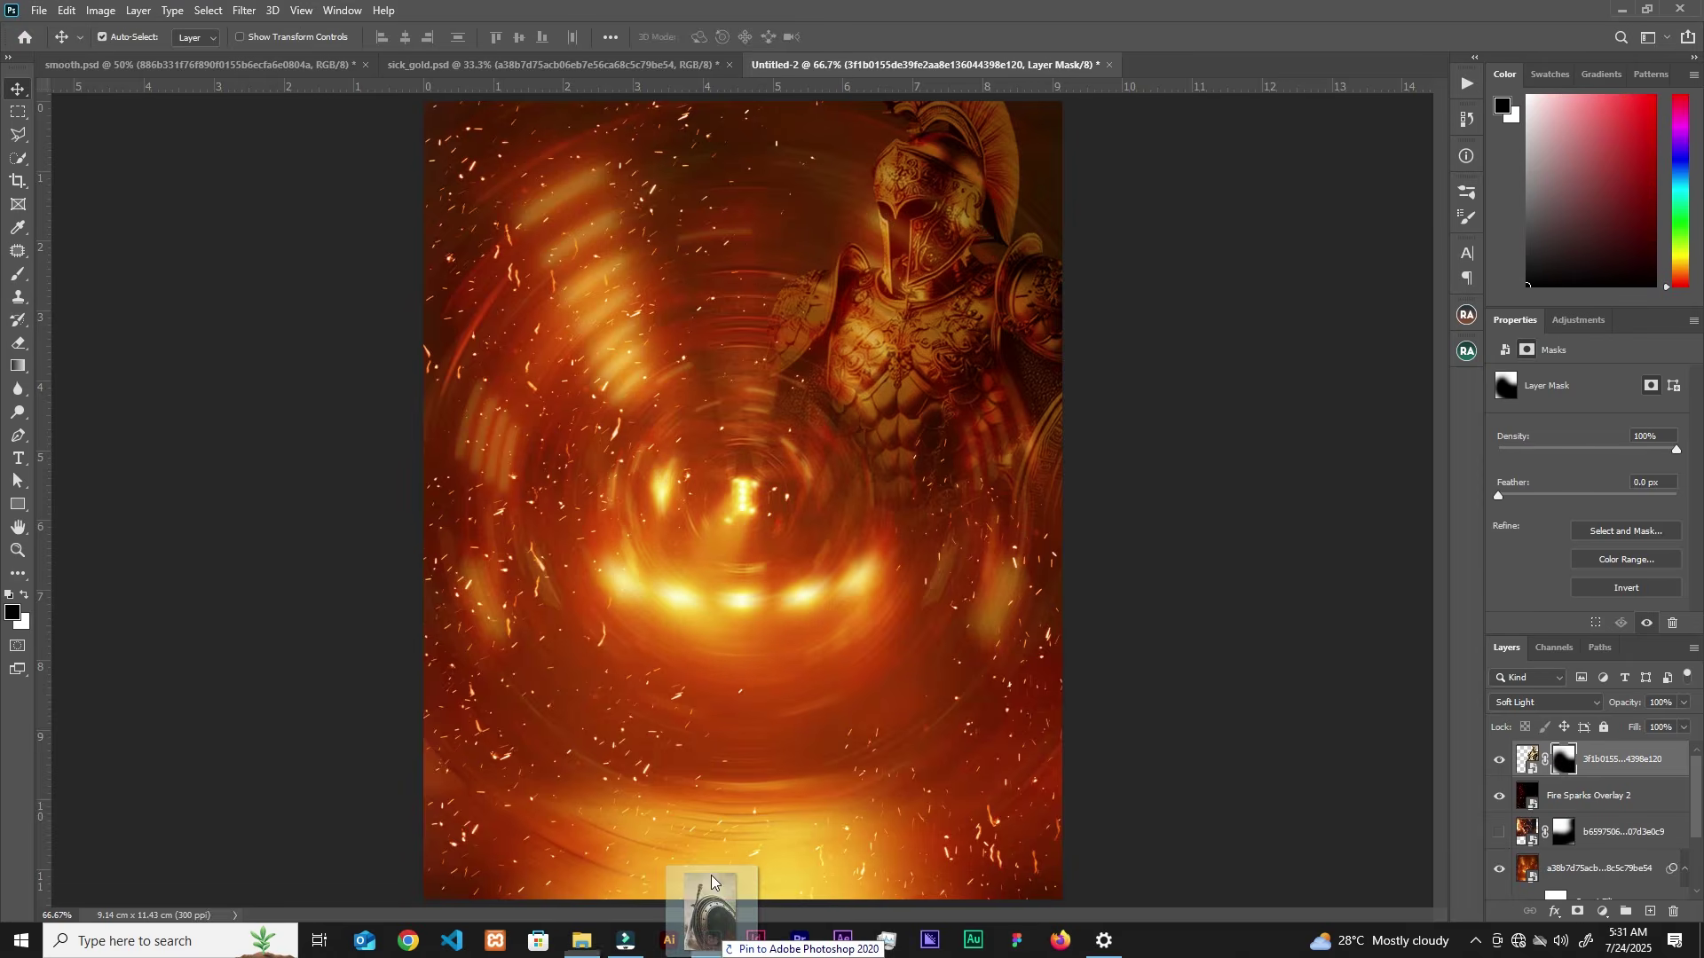
key("ctrl+t")
left_click_drag(879, 798, 772, 529)
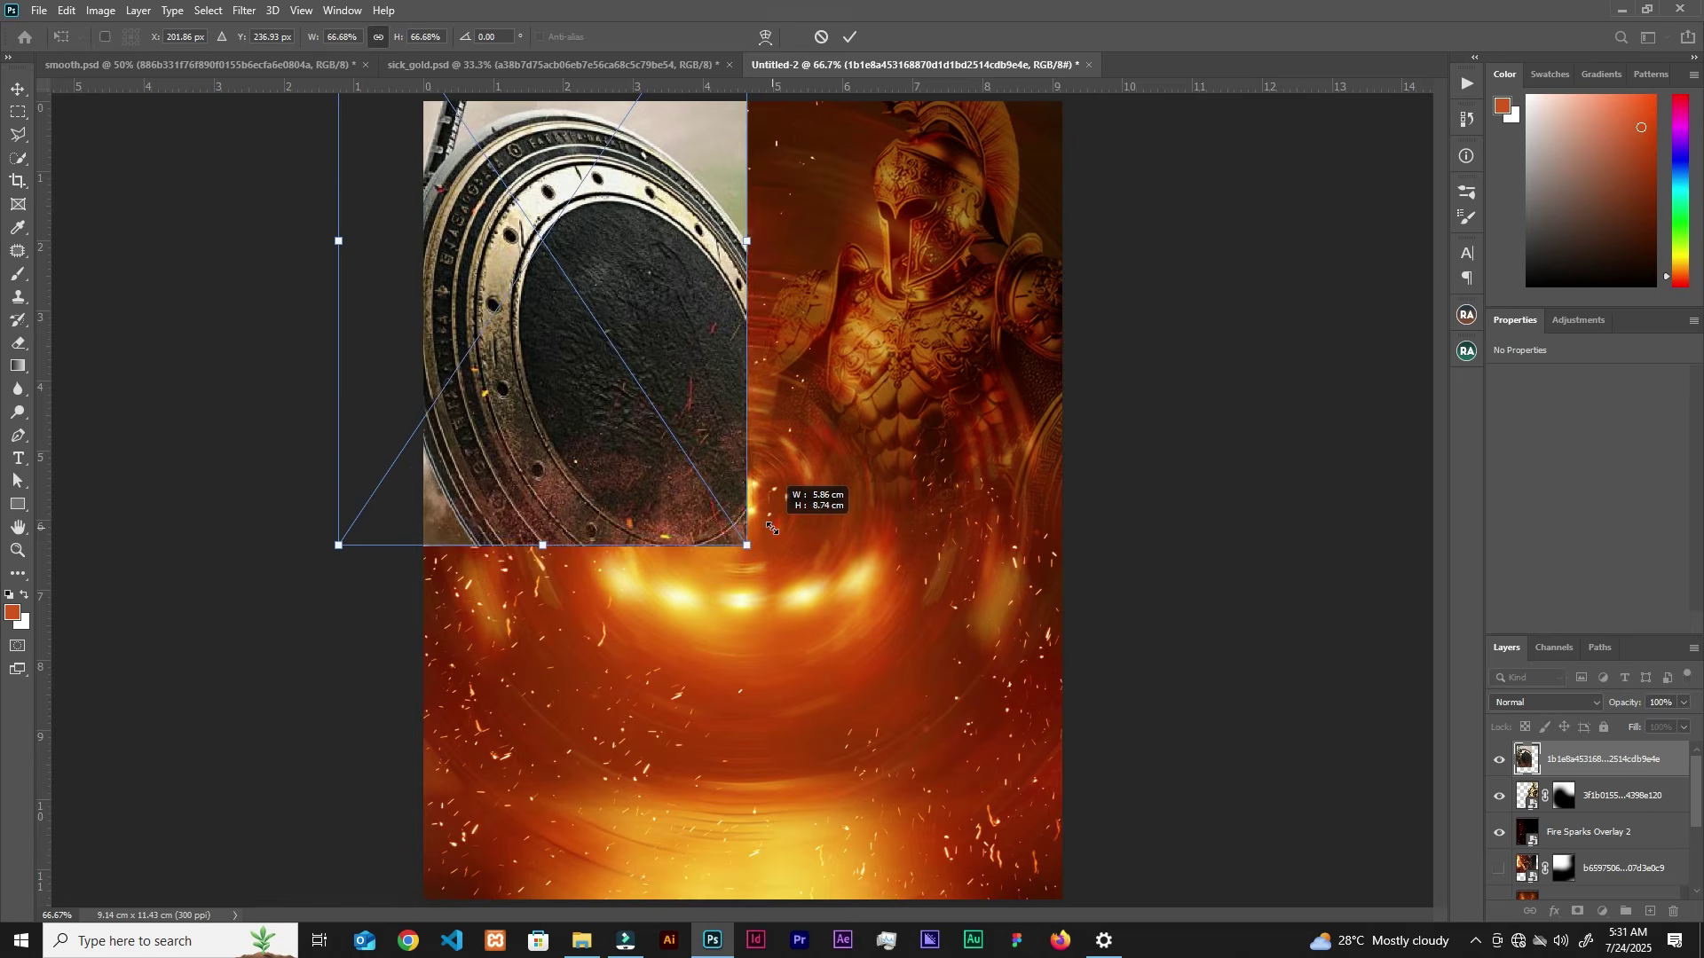
left_click_drag(648, 512, 704, 556)
right_click(717, 561)
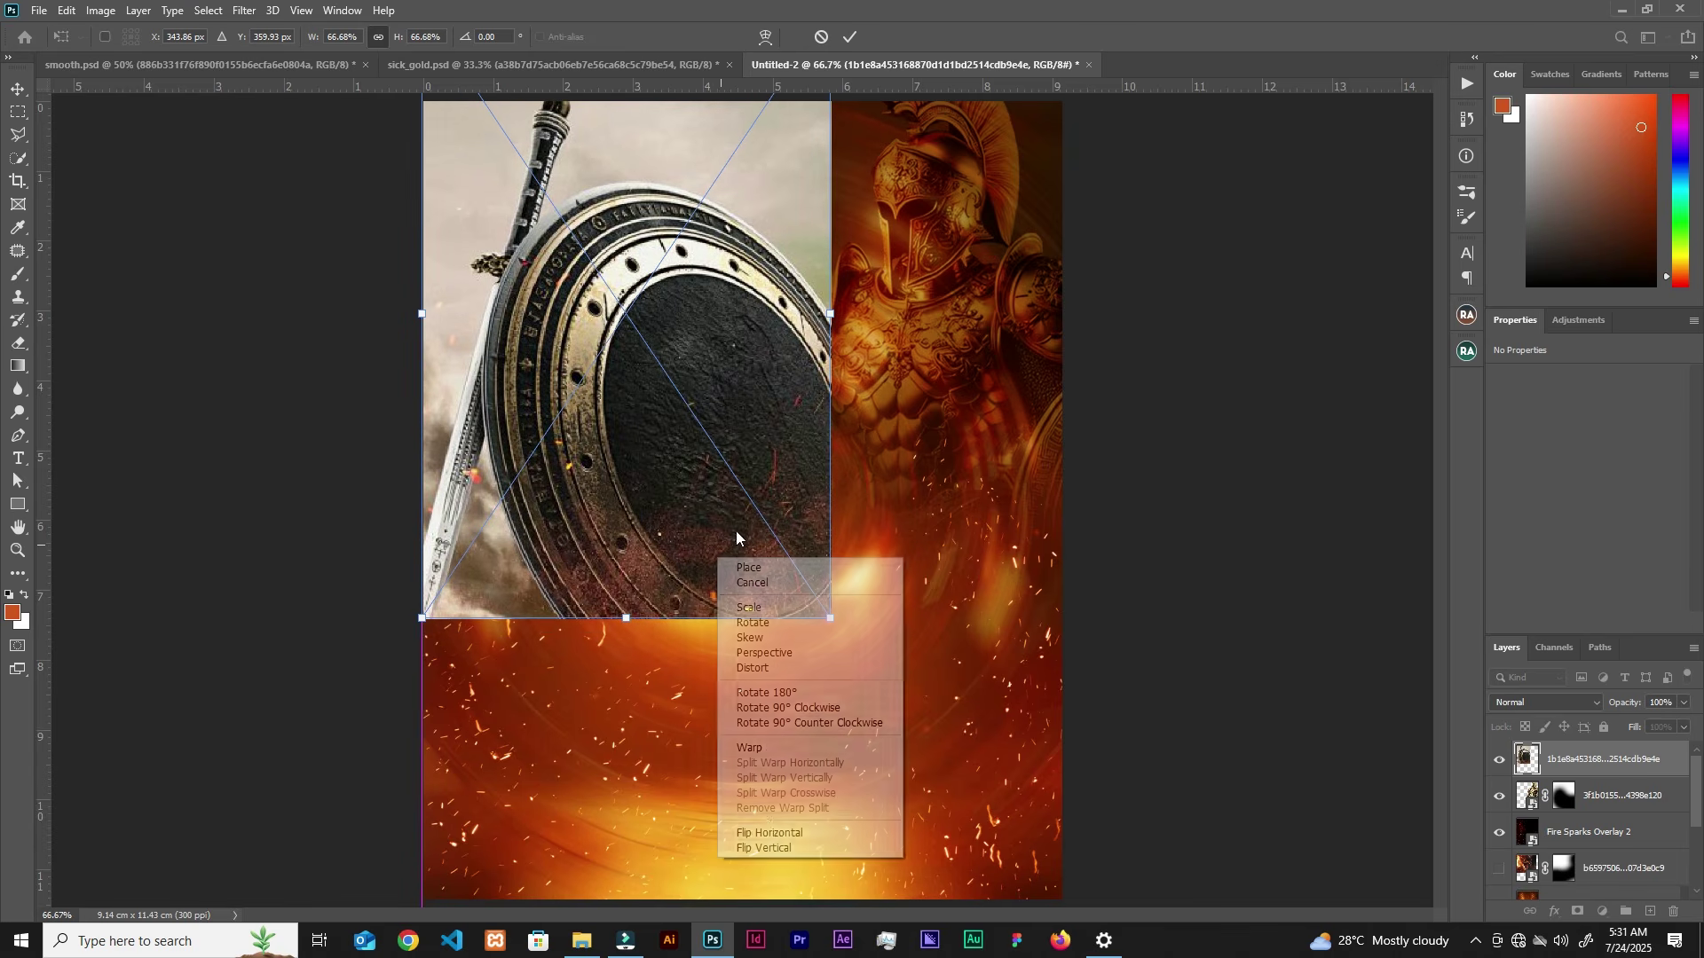
left_click(771, 835)
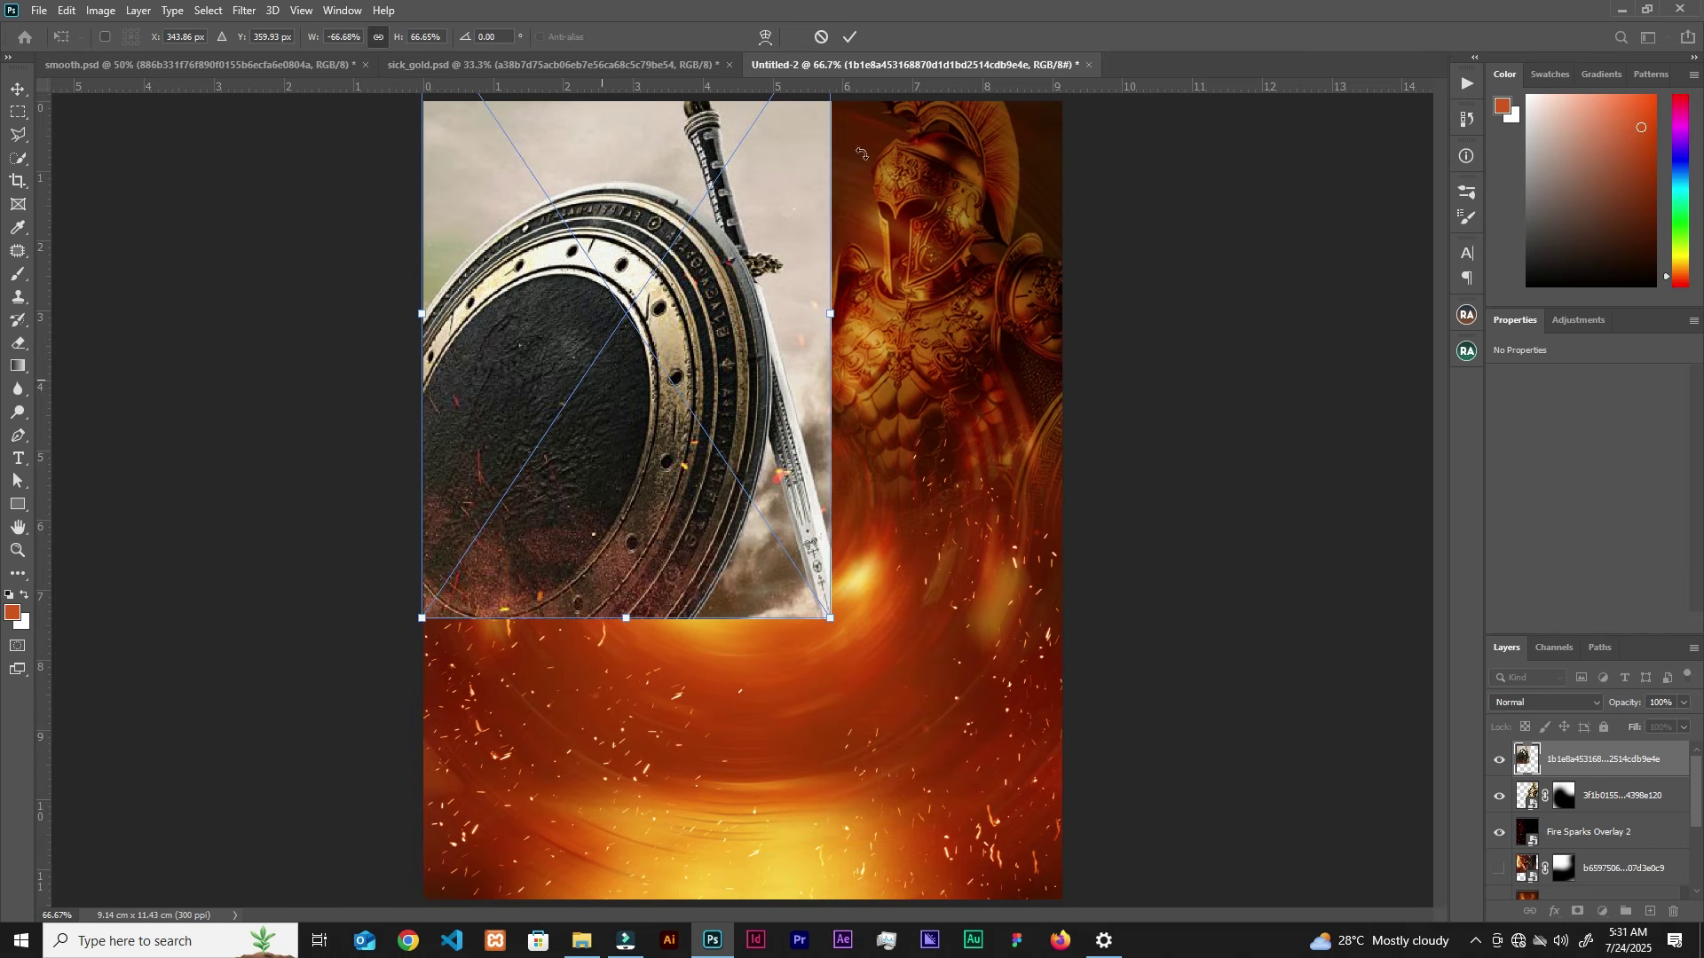
Step: Shrink the flipped shield image to about 55%, keeping it against the canvas's left edge
left_click(847, 41)
left_click_drag(683, 444, 683, 386)
left_click(831, 562)
left_click_drag(830, 562, 669, 530)
left_click(849, 38)
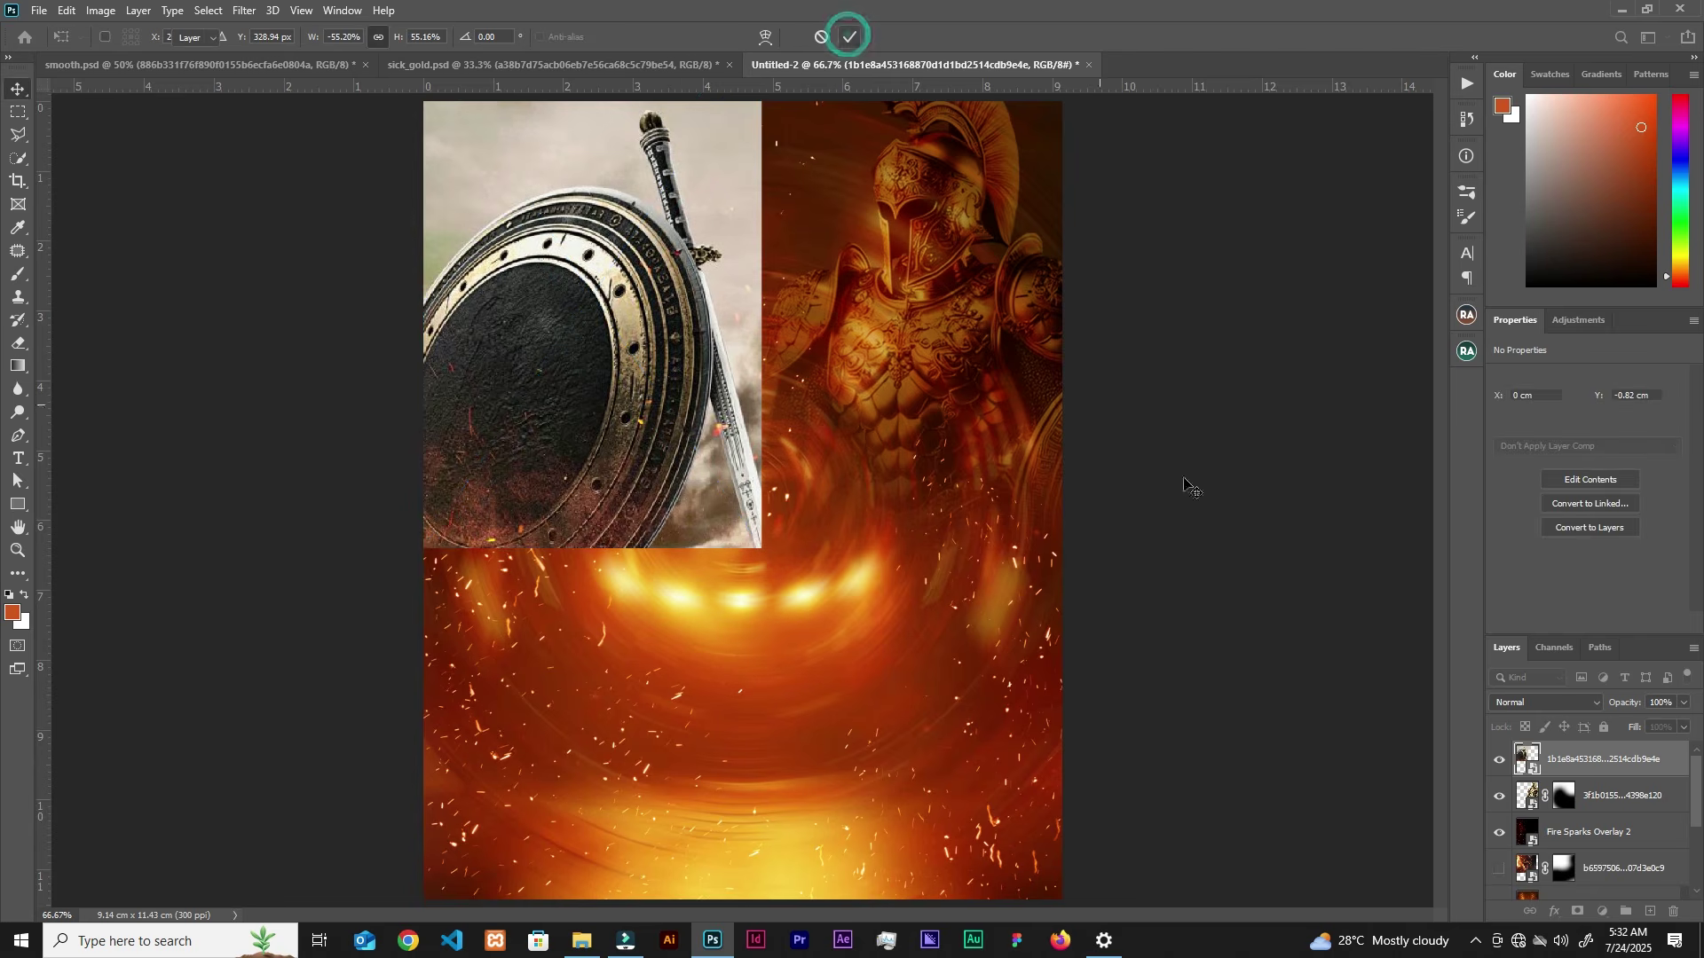
Step: Set the shield layer's blend mode to Soft Light and add a layer mask to it
left_click(1558, 703)
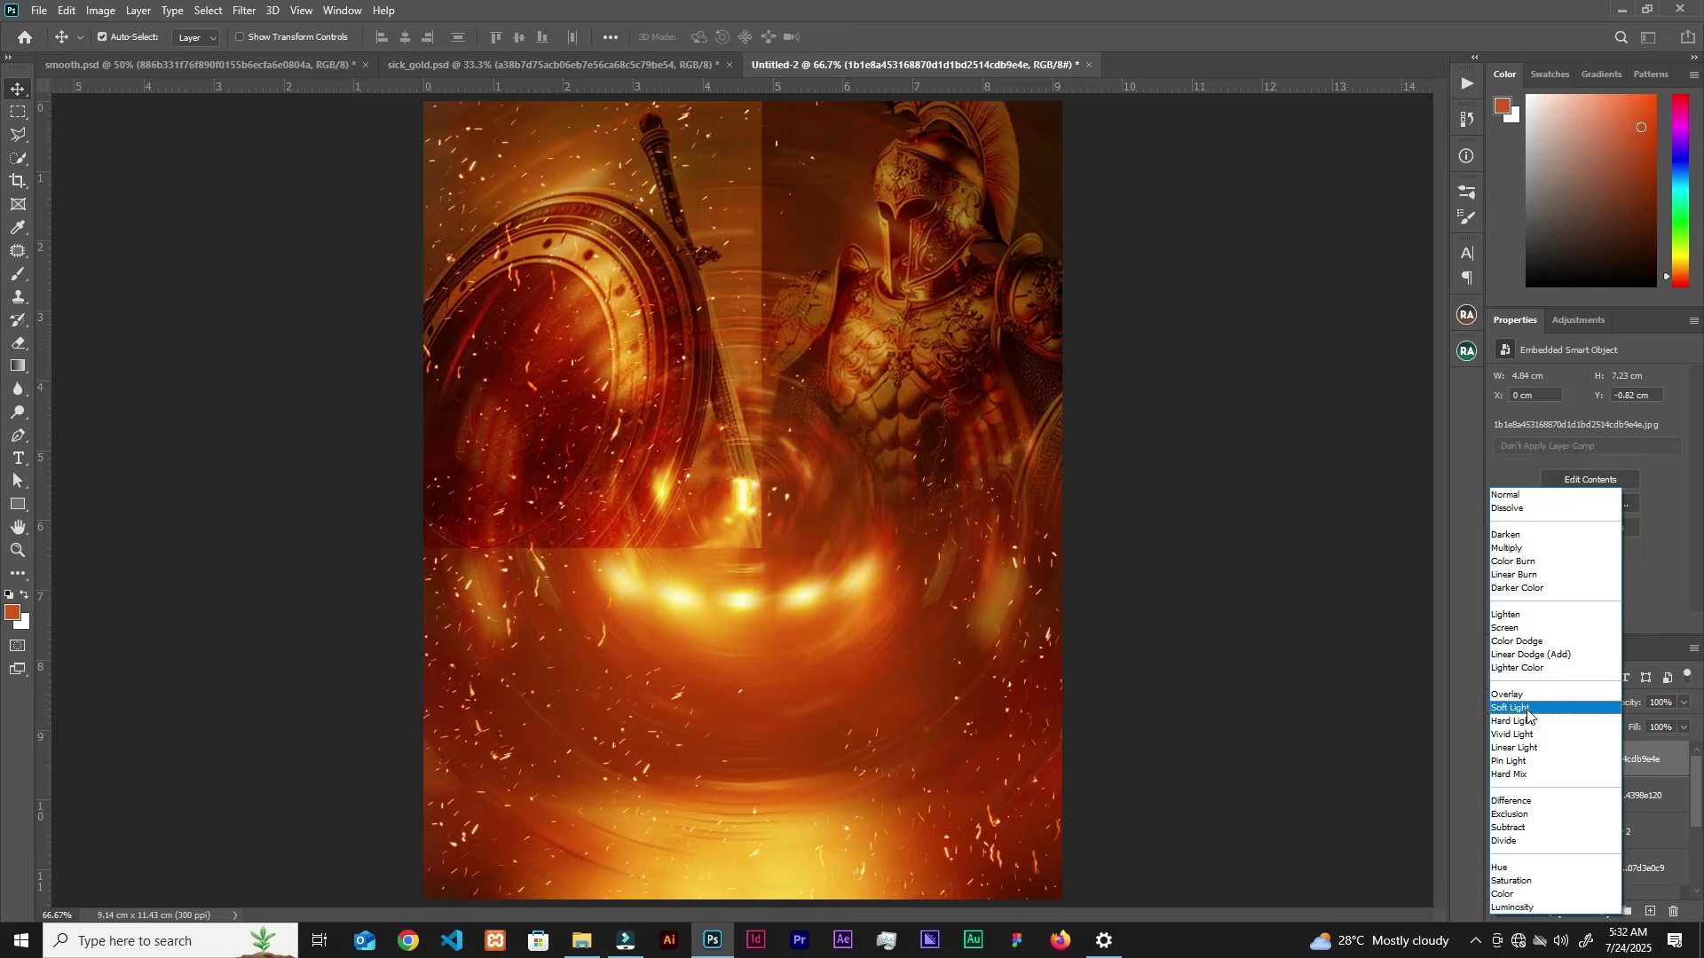
left_click(1526, 709)
left_click(1575, 907)
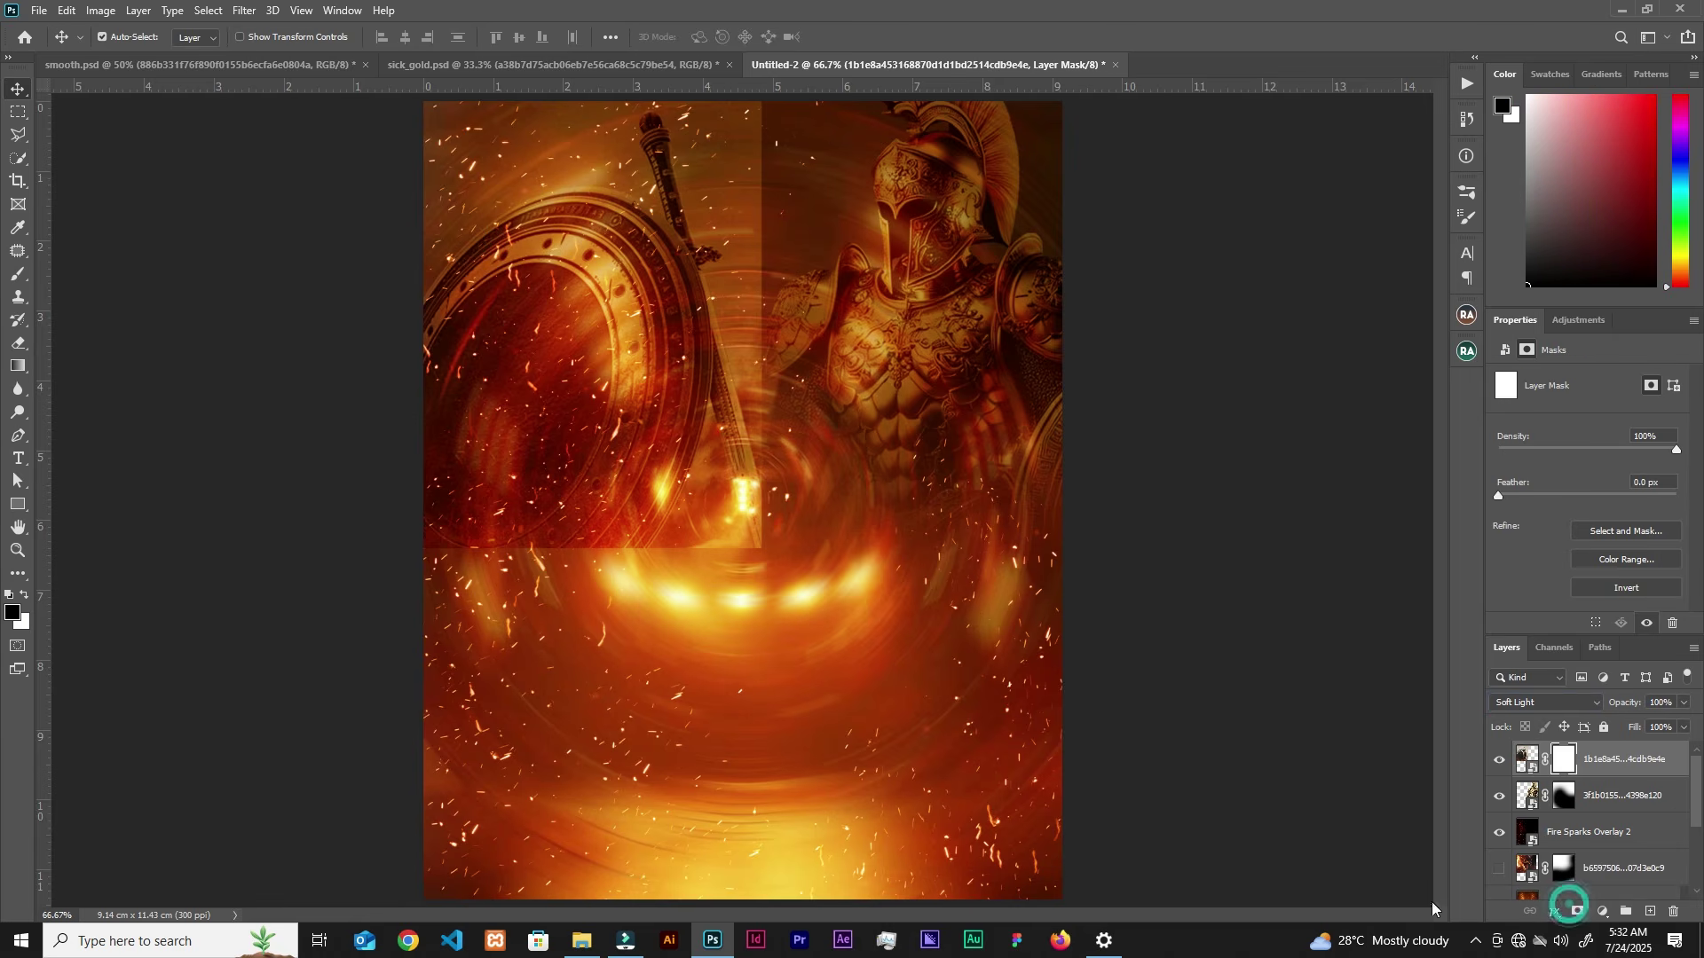
Step: Mask away the shield image's hard bottom and right edges with a soft 400 px black brush
key("b")
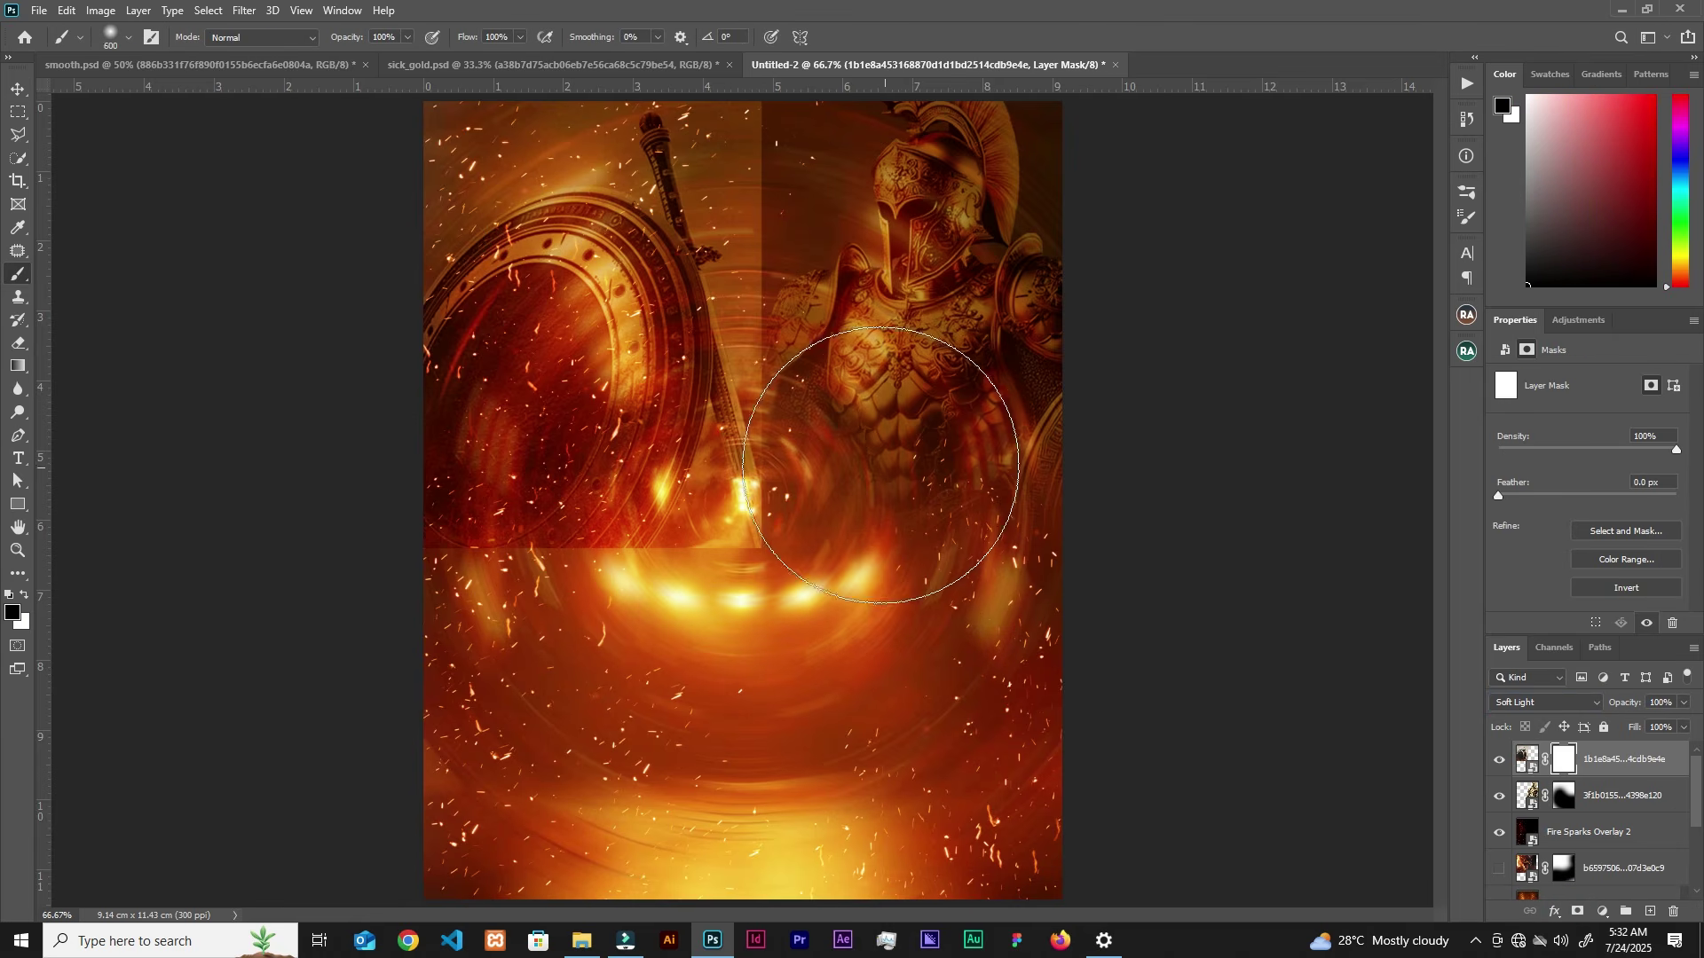
mouse_move(794, 591)
left_mouse_down()
mouse_move(551, 635)
mouse_move(438, 601)
mouse_move(817, 484)
left_mouse_up()
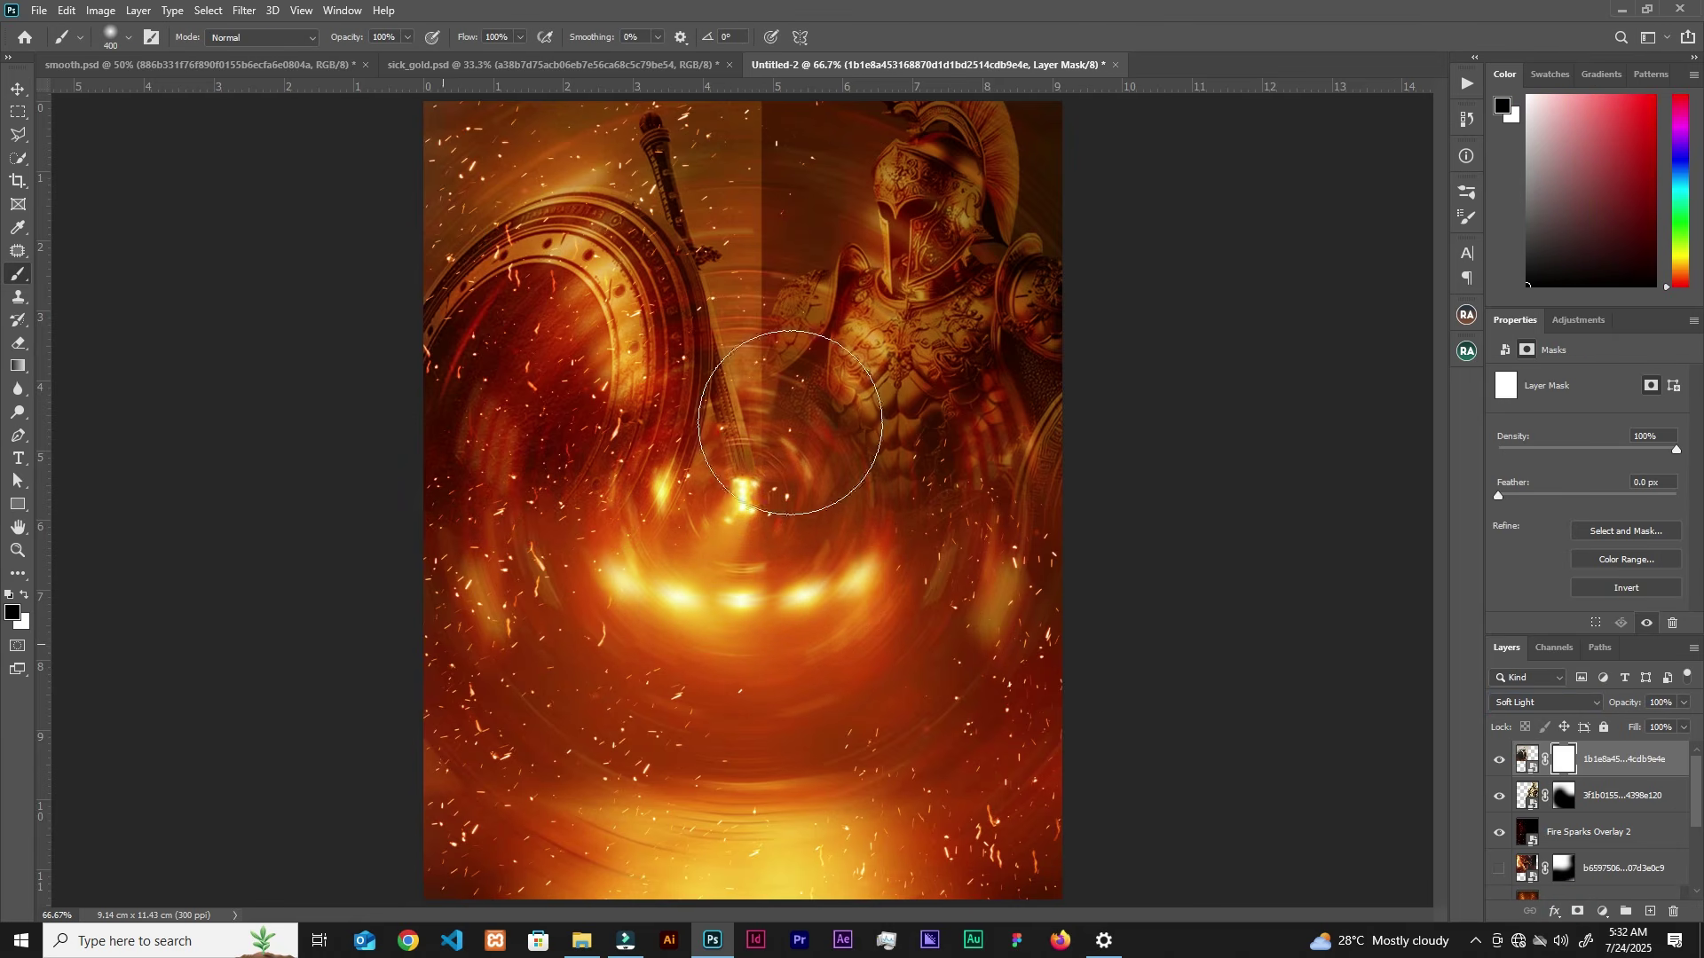
mouse_move(821, 194)
left_mouse_down()
mouse_move(761, 84)
mouse_move(312, 178)
left_mouse_up()
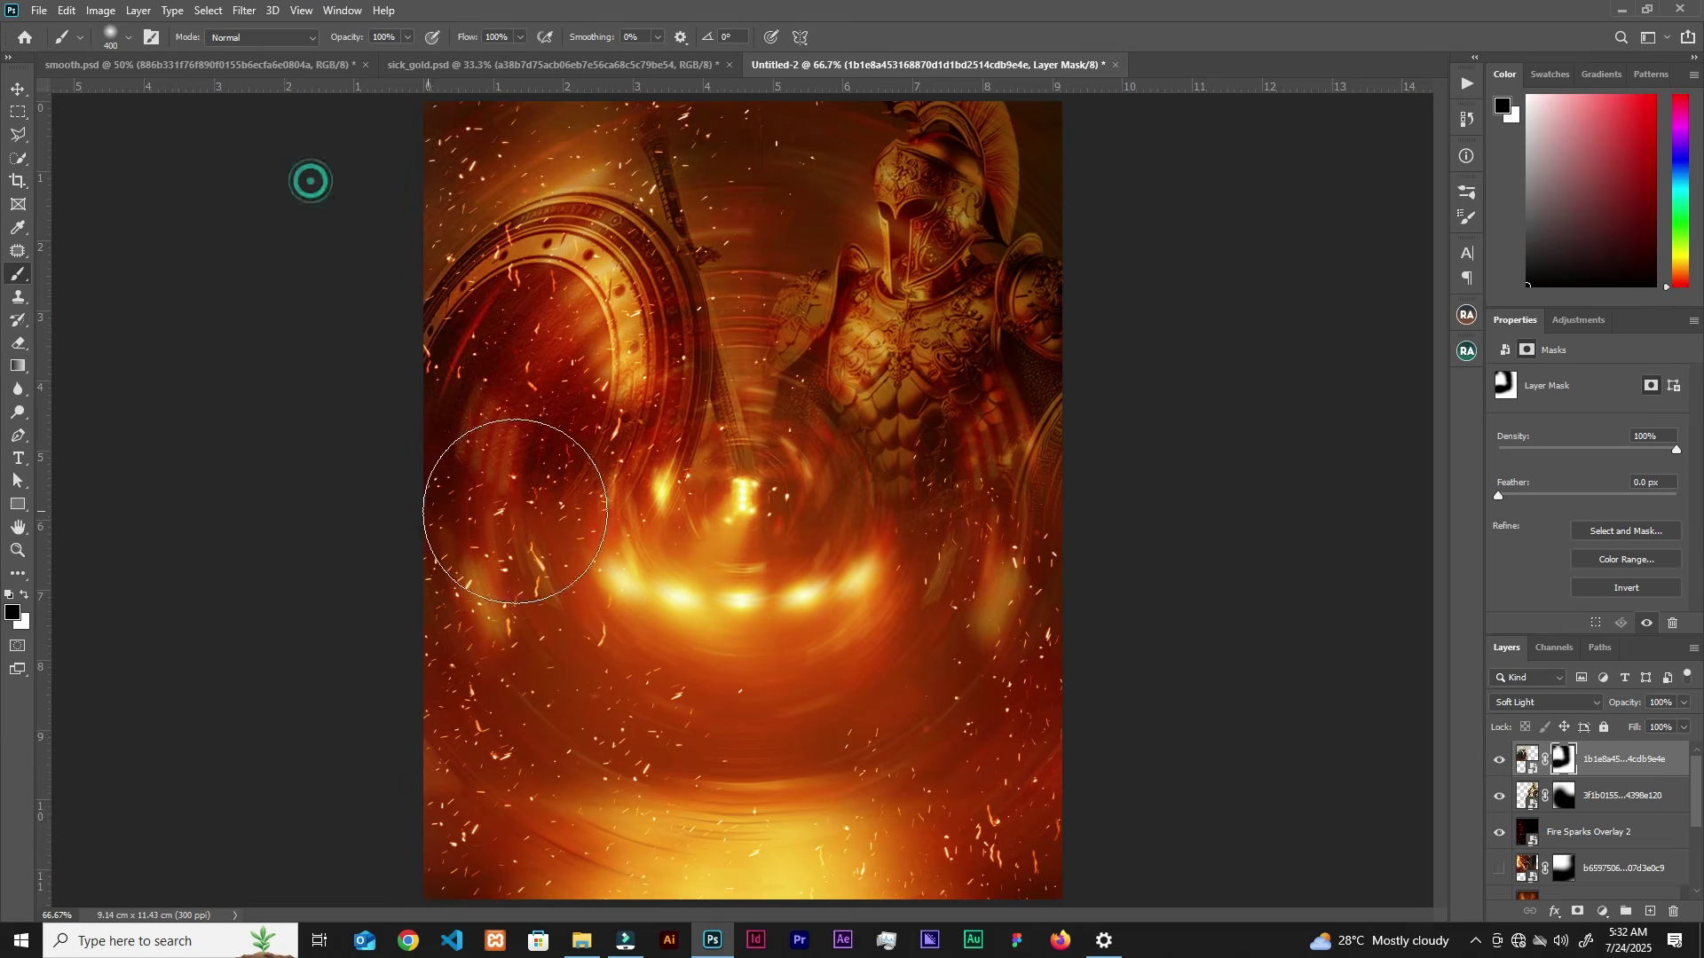
key("v")
Step: Place the golden heavenly gate image from the stock folder directly above the fiery background layer, spanning the canvas width
key("ctrl+minus")
left_click_drag(676, 495, 698, 442)
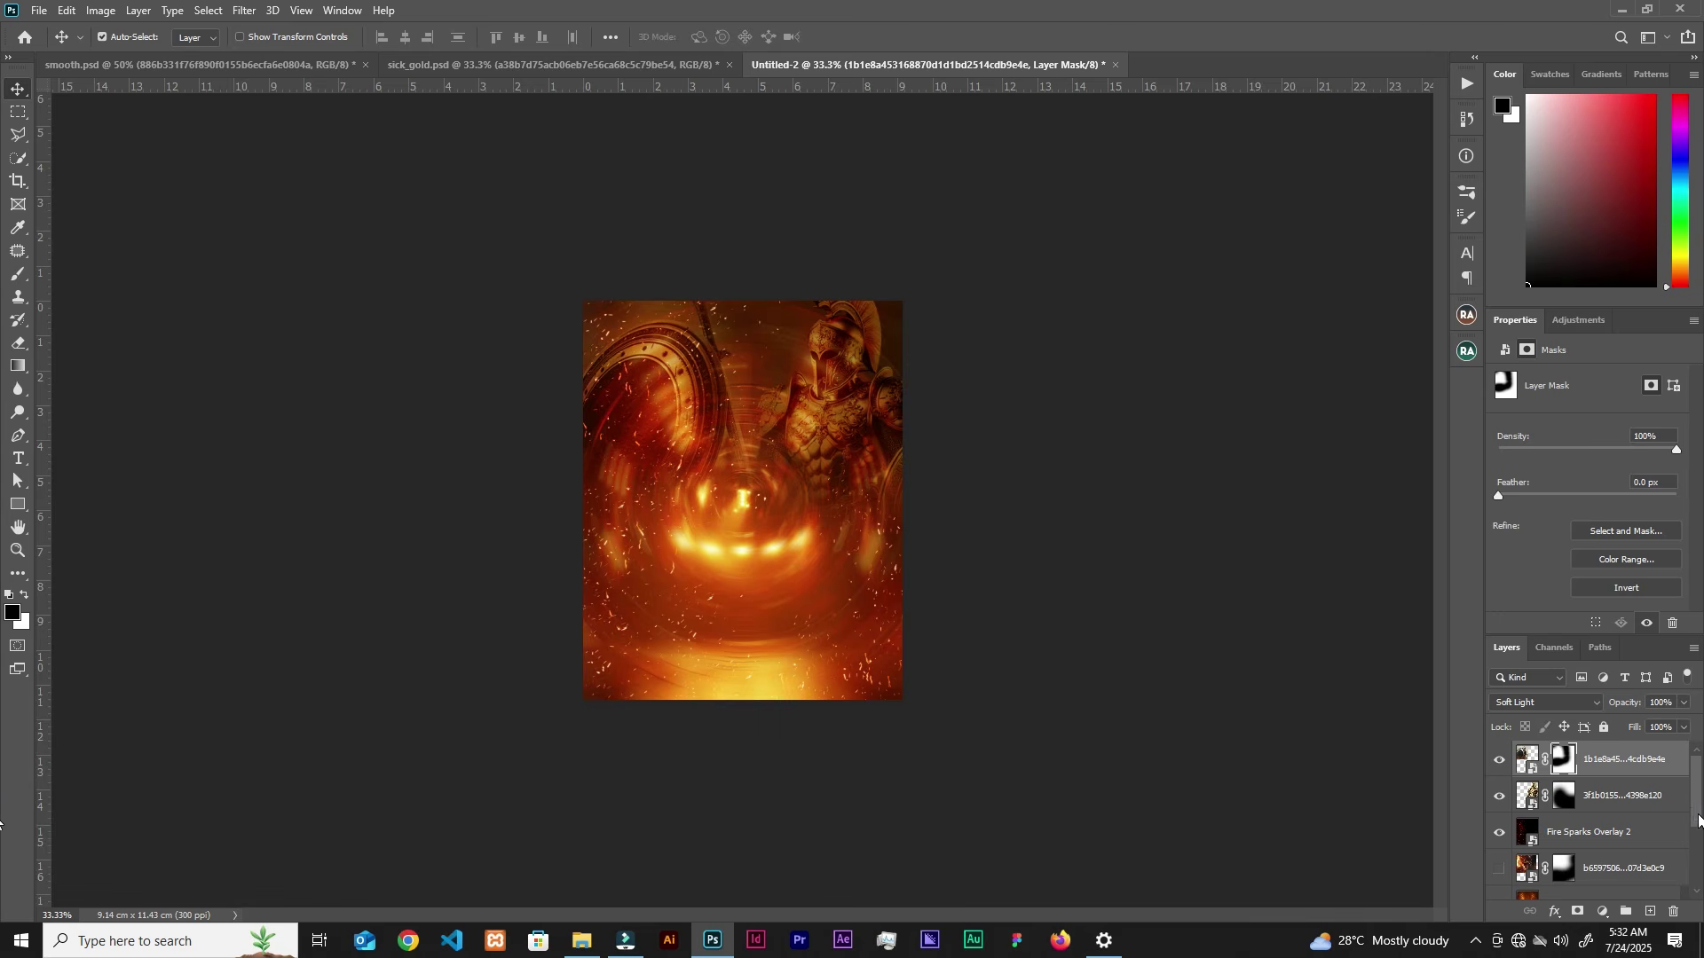
scroll(1695, 821, "down", 3)
left_click(1628, 829)
left_click(582, 941)
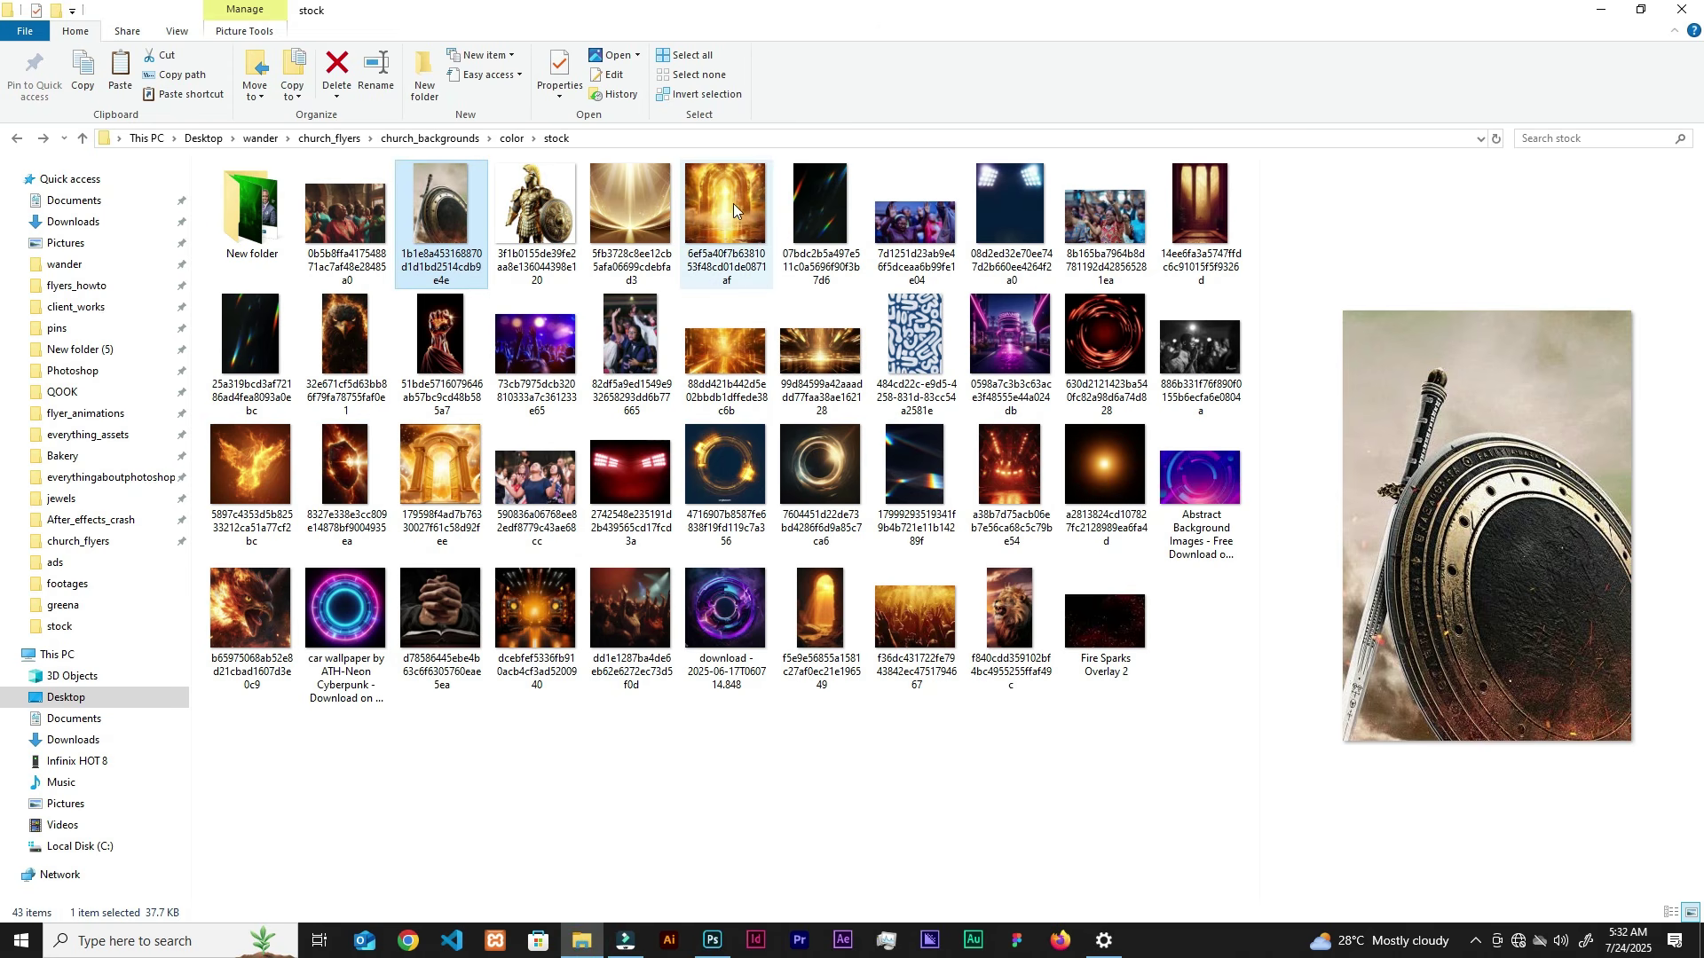
left_click(470, 515)
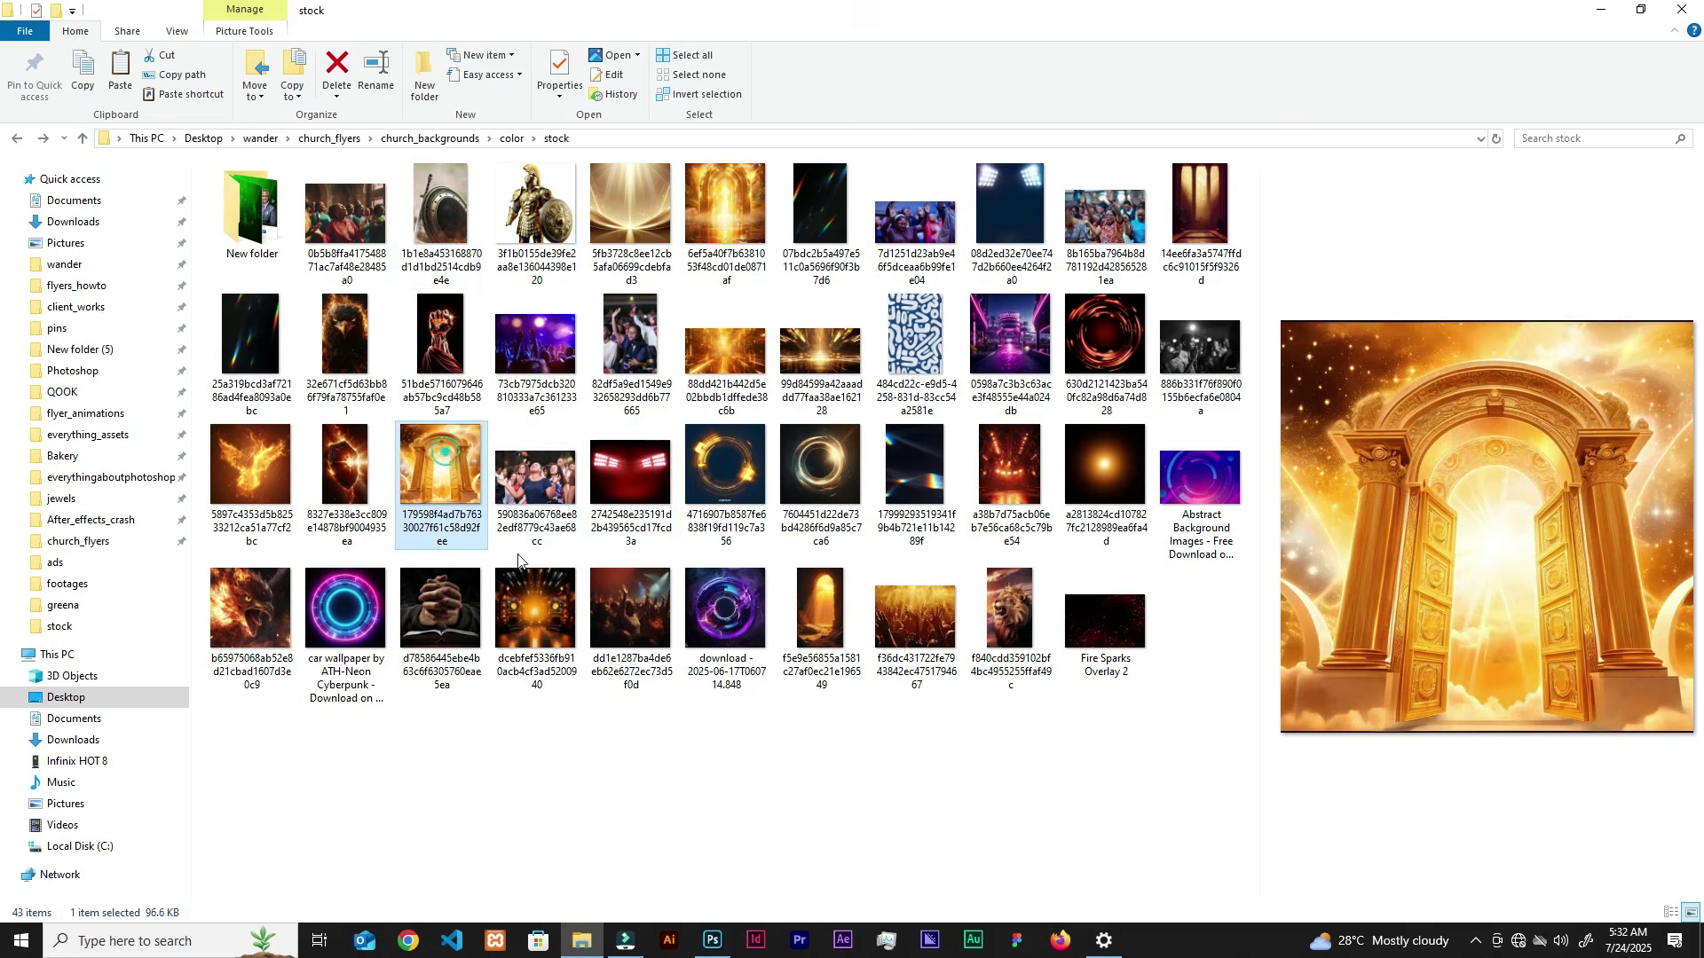
left_click_drag(708, 914, 832, 545)
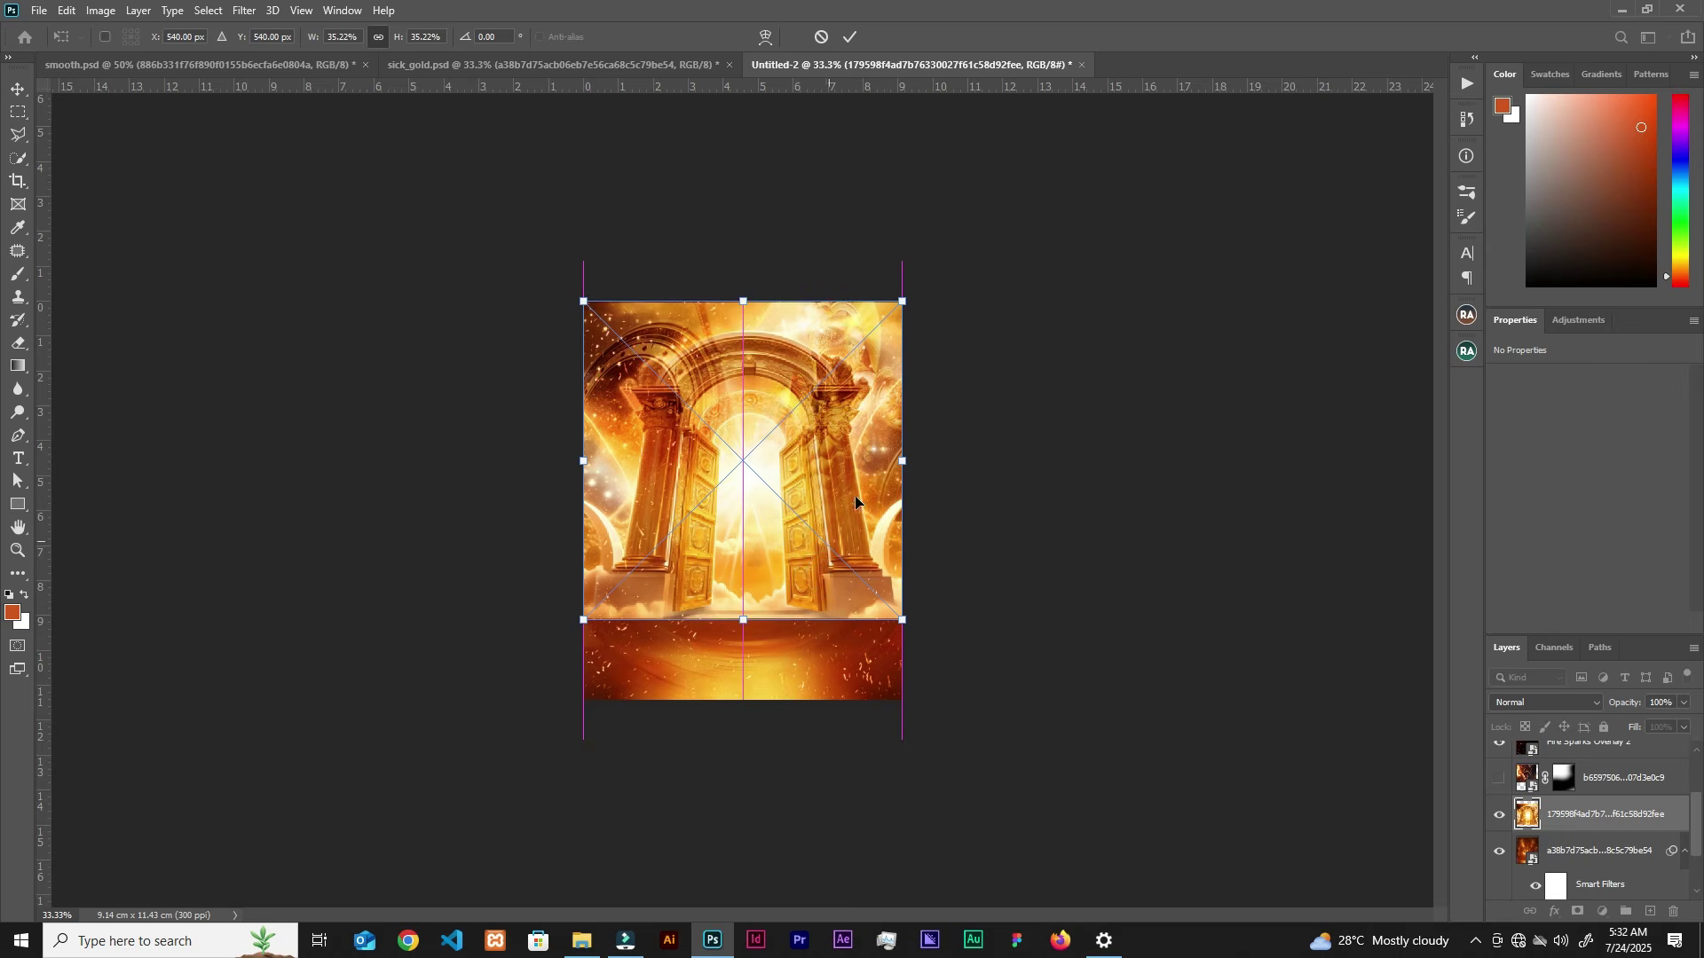
left_click(845, 36)
Step: Apply a Radial Blur to the golden gate layer with amount 16, Spin method and Best quality
left_click(244, 10)
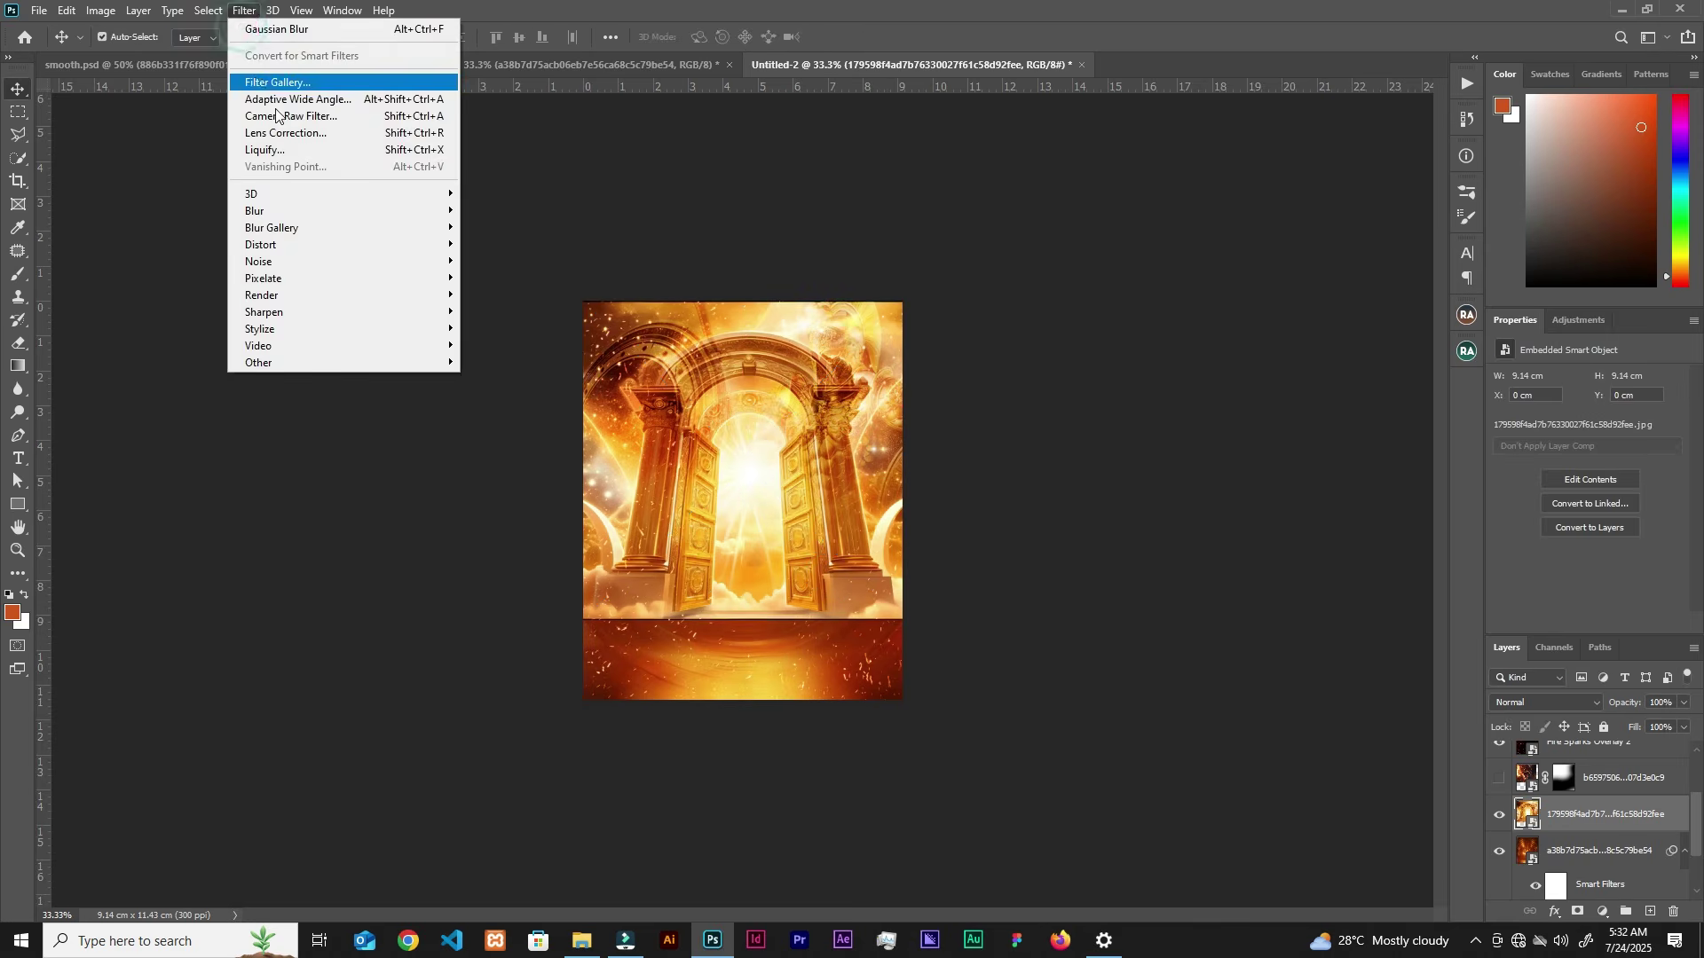
left_click(278, 211)
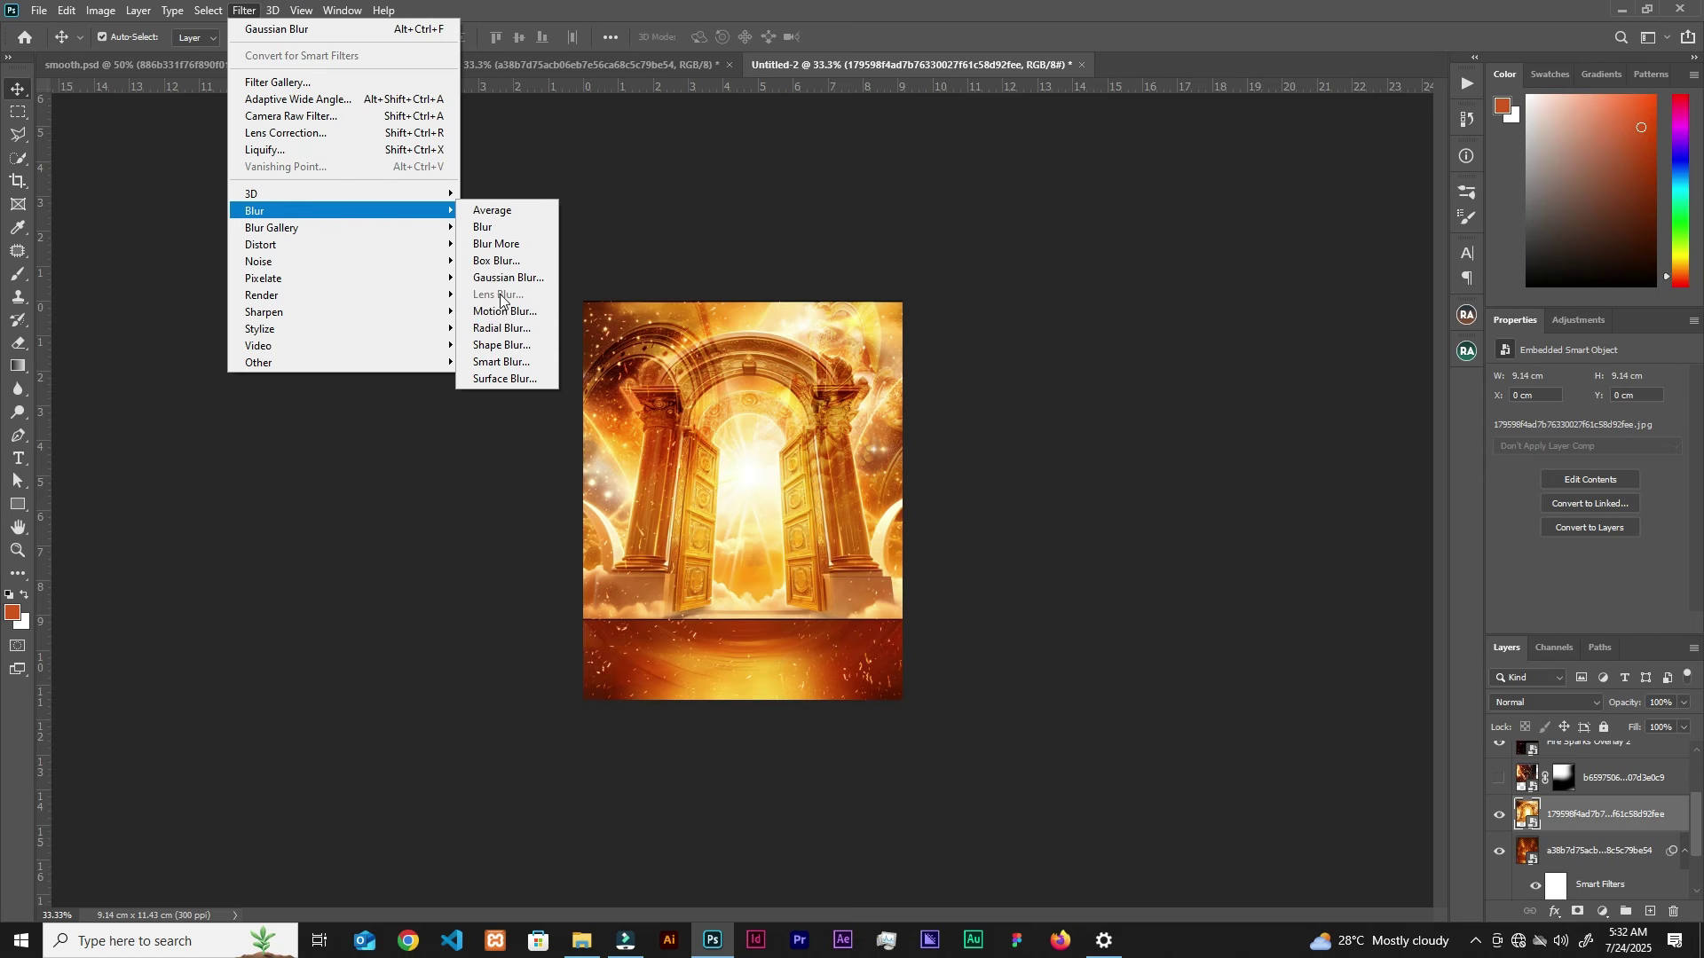
left_click(502, 329)
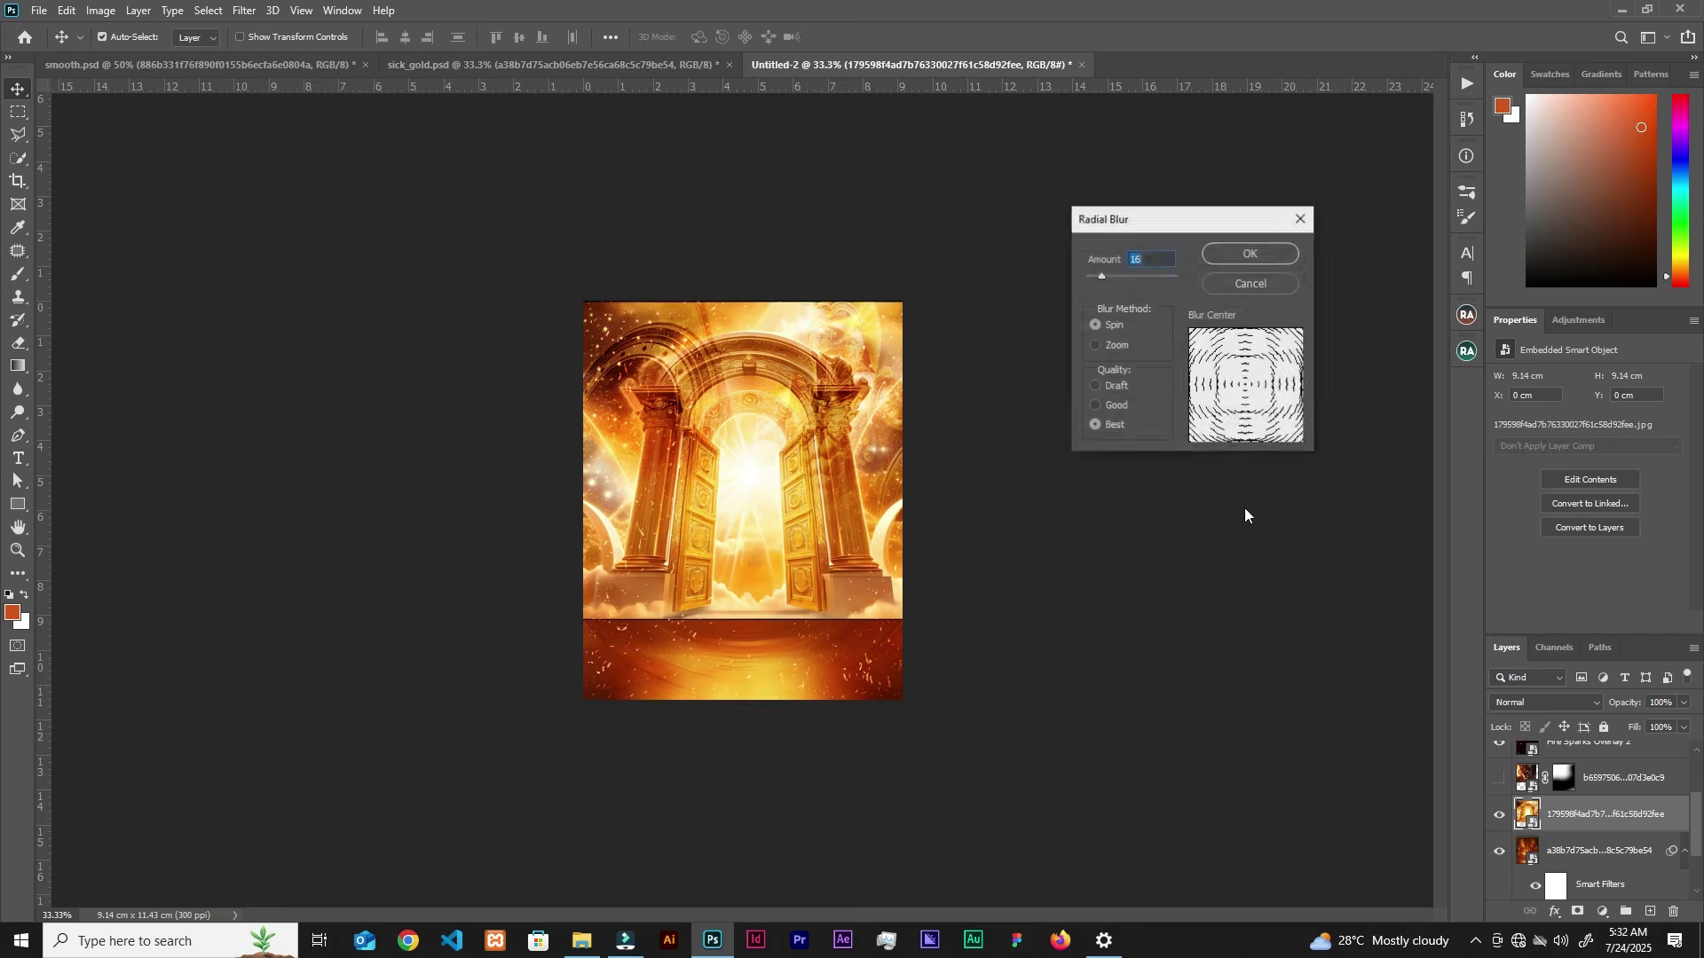
left_click(1250, 254)
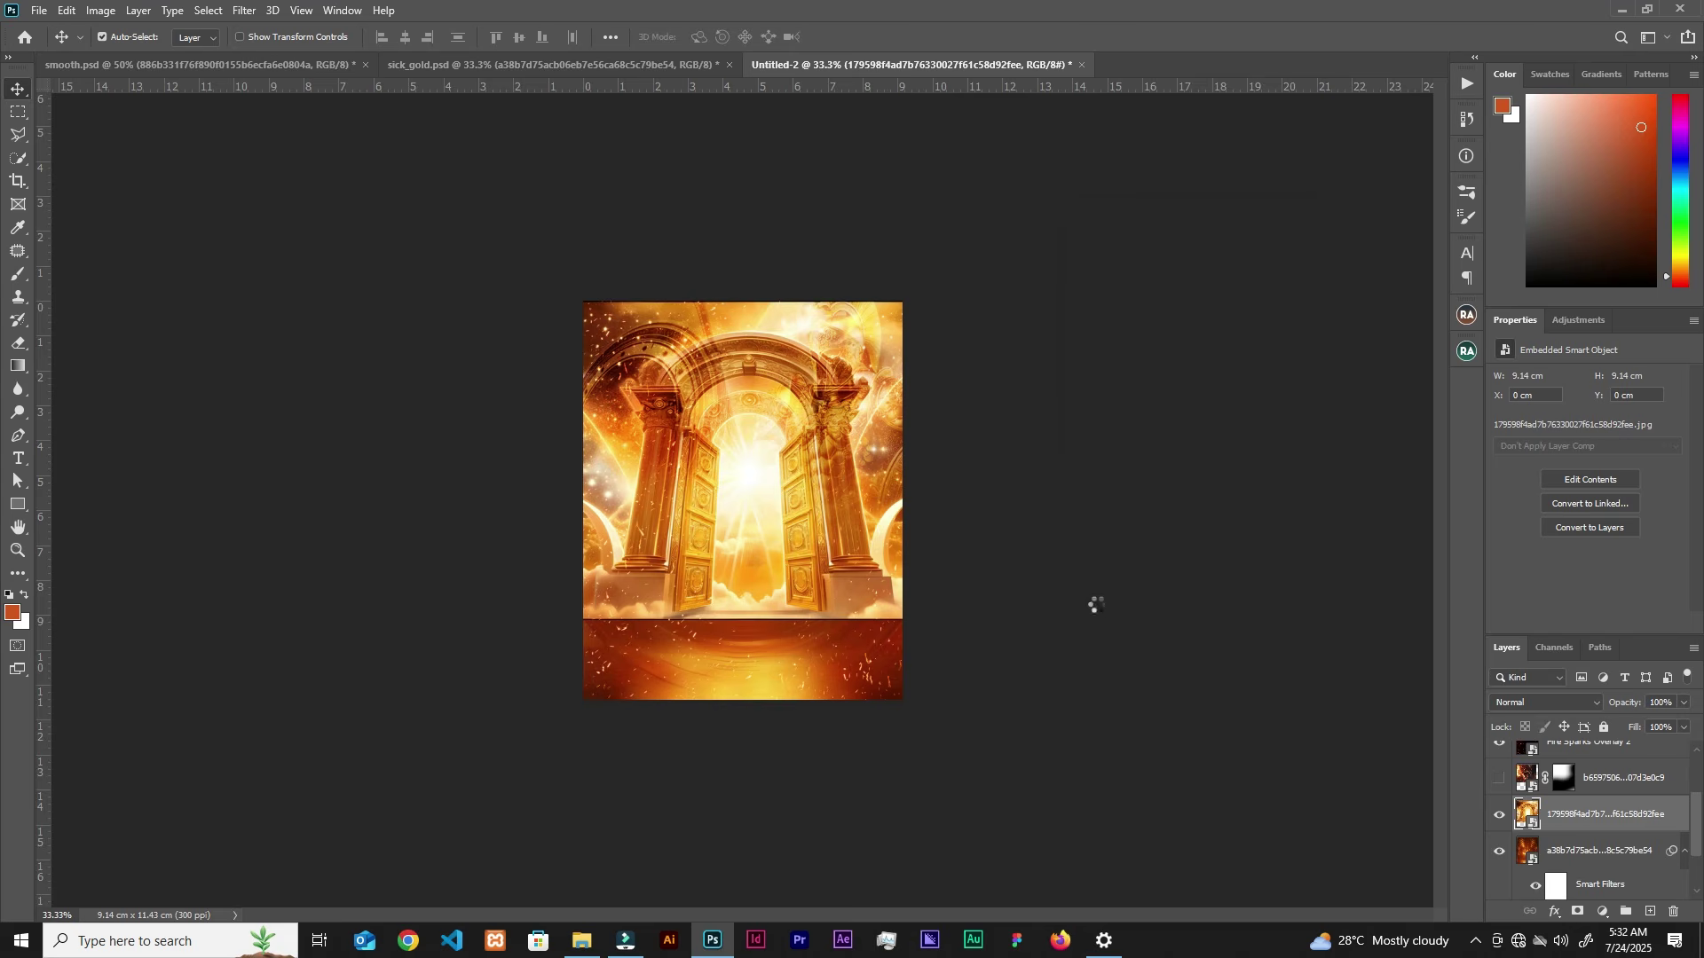
Step: Try the Screen blend mode on the blurred gate layer and adjust its fill
left_click(1567, 702)
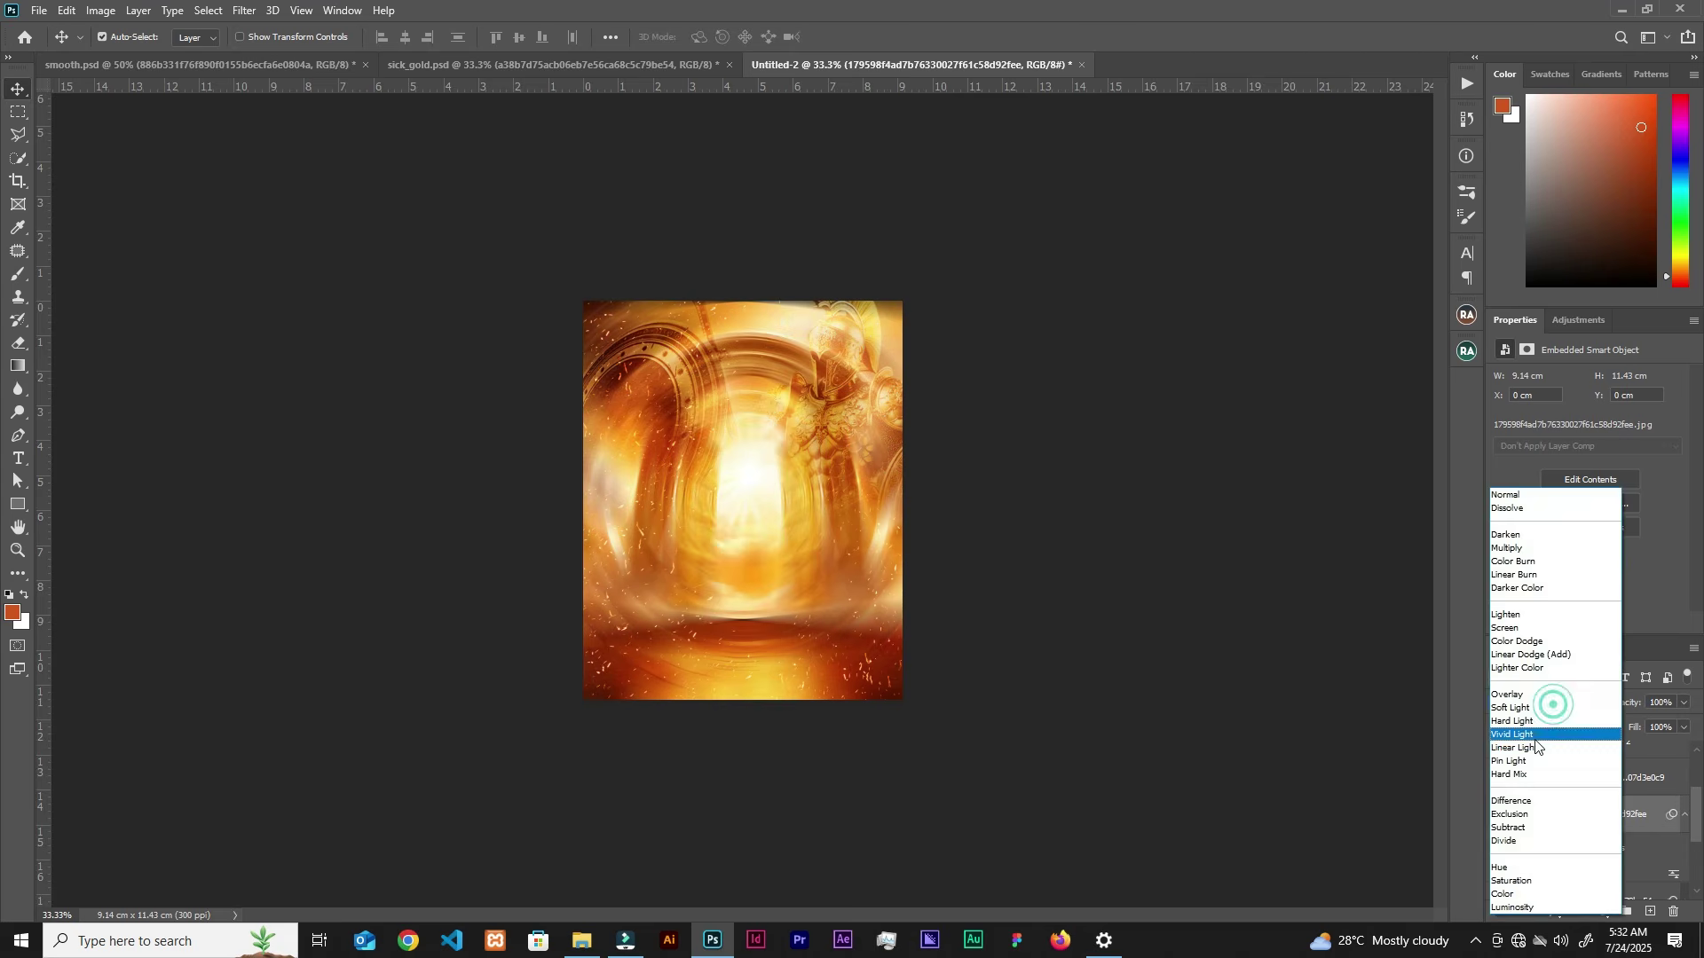
left_click(1532, 630)
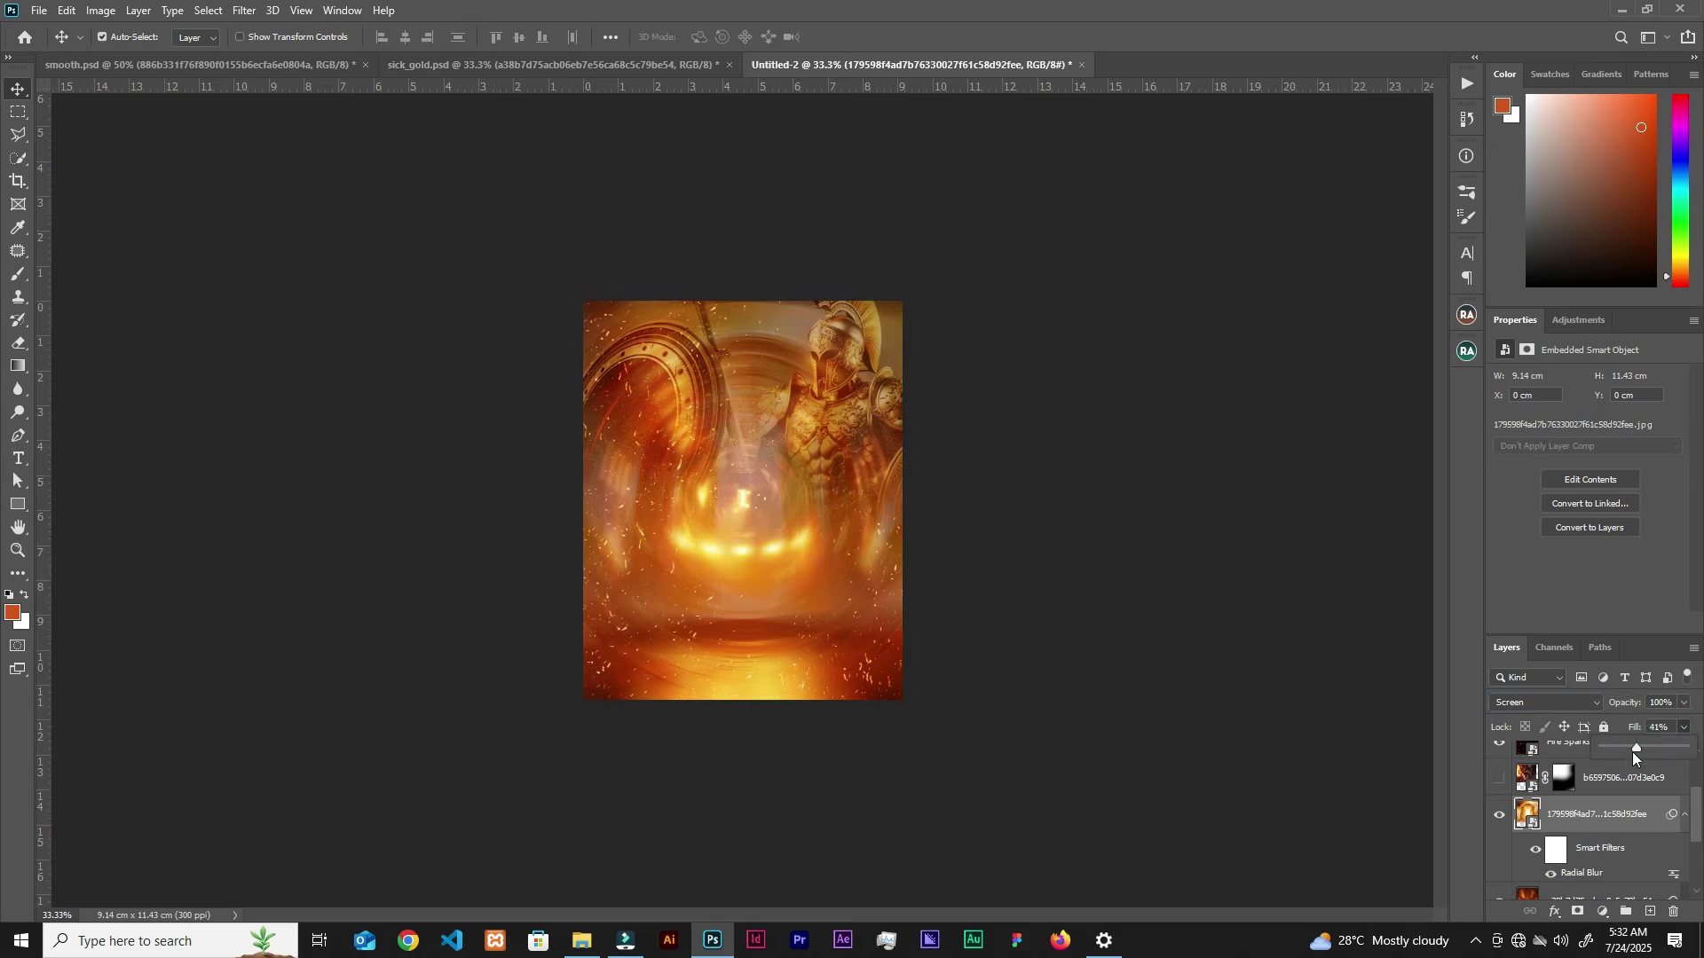
left_click_drag(1656, 751, 1675, 757)
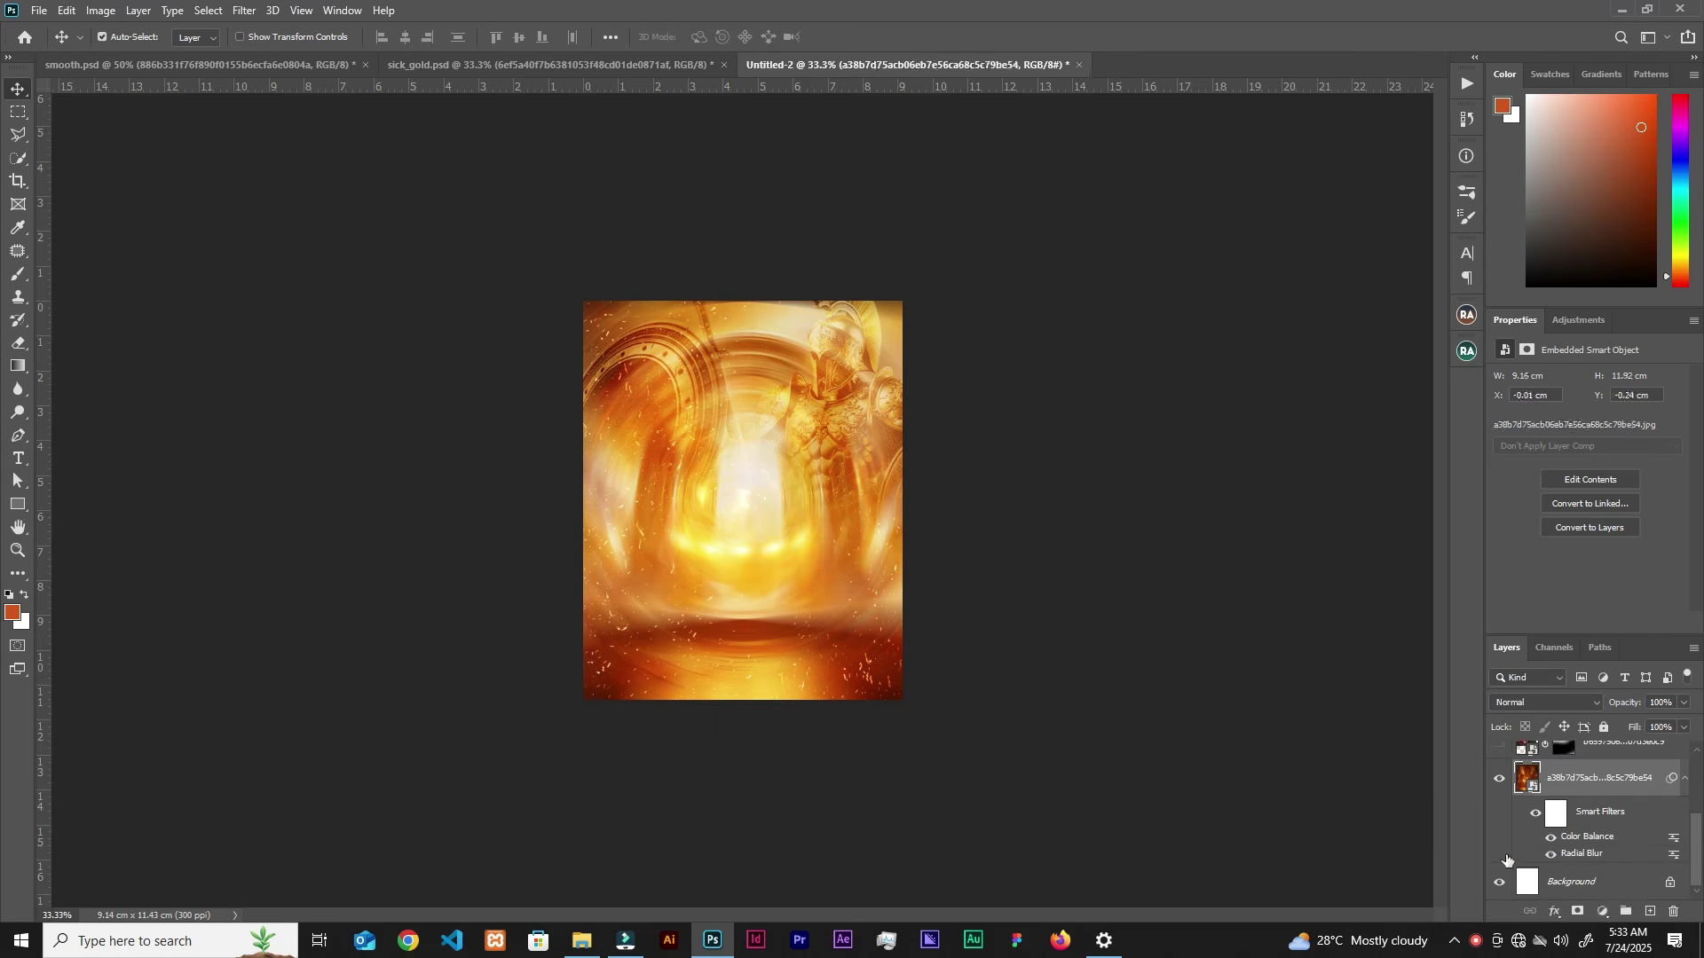
Step: Place the glowing golden archway image 6ef5a40f7b6381053f48cd01de0871af from the stock folder directly above the fiery background layer
key("ctrl+plus")
left_click(582, 941)
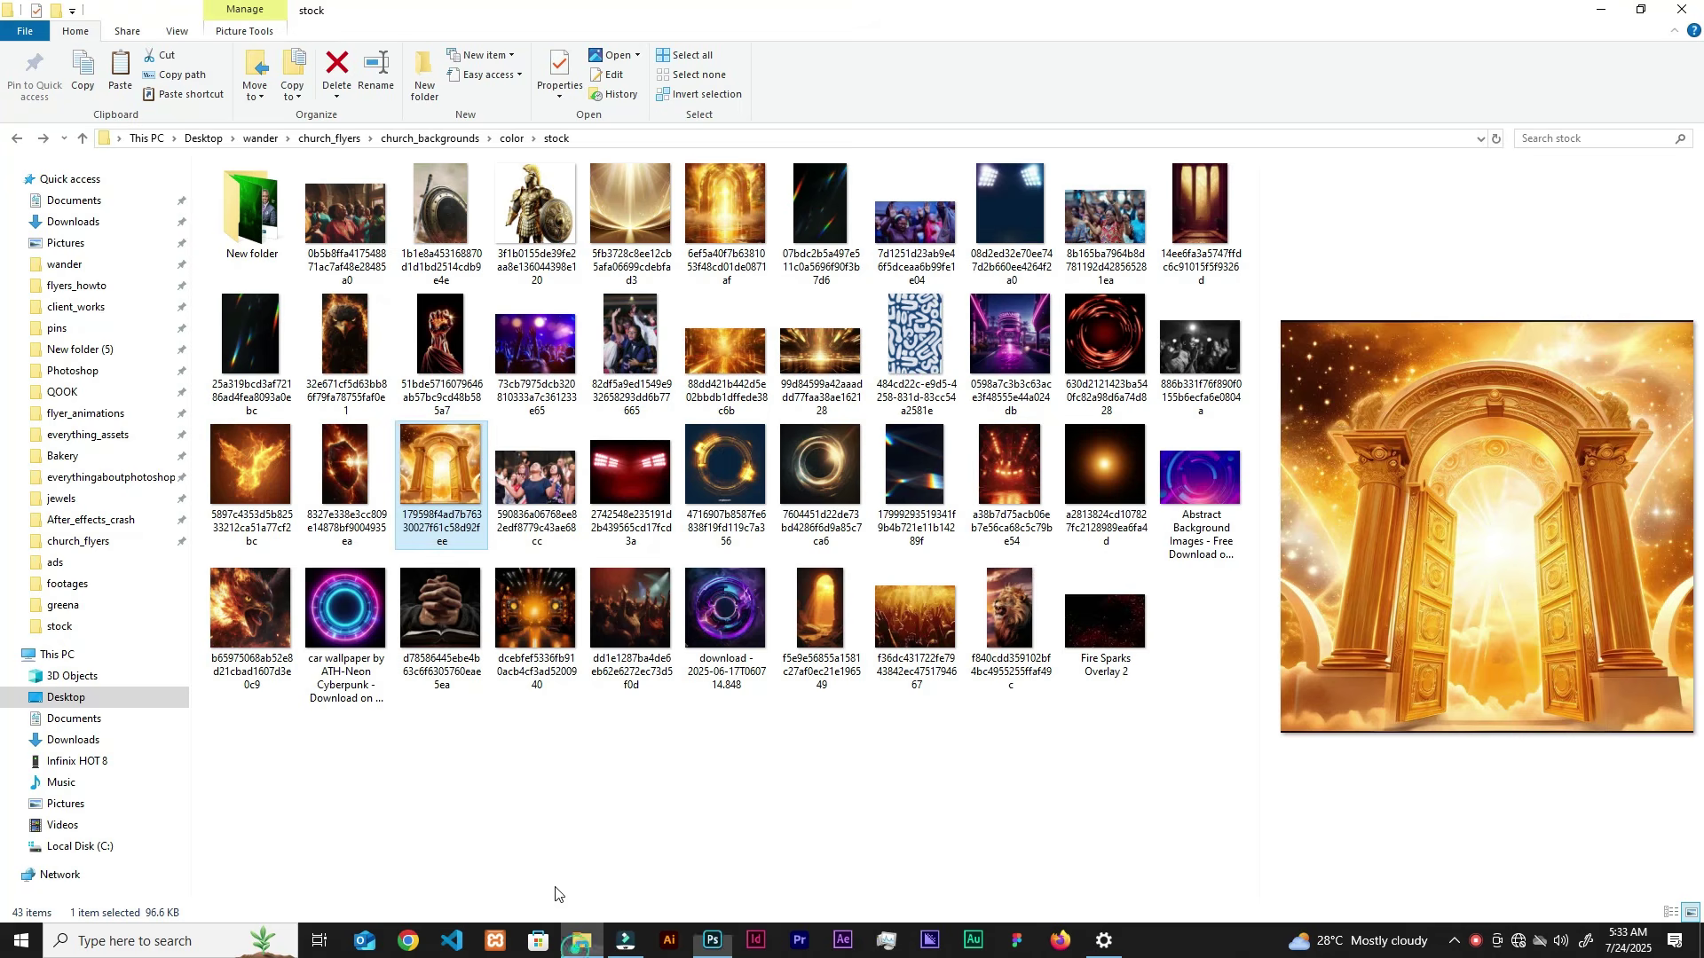
left_click_drag(722, 917, 790, 600)
left_click(850, 37)
Step: Apply a Radial Blur of 16 (Spin, Best) to the archway layer and set its blend mode to Screen
left_click(246, 10)
left_click(260, 27)
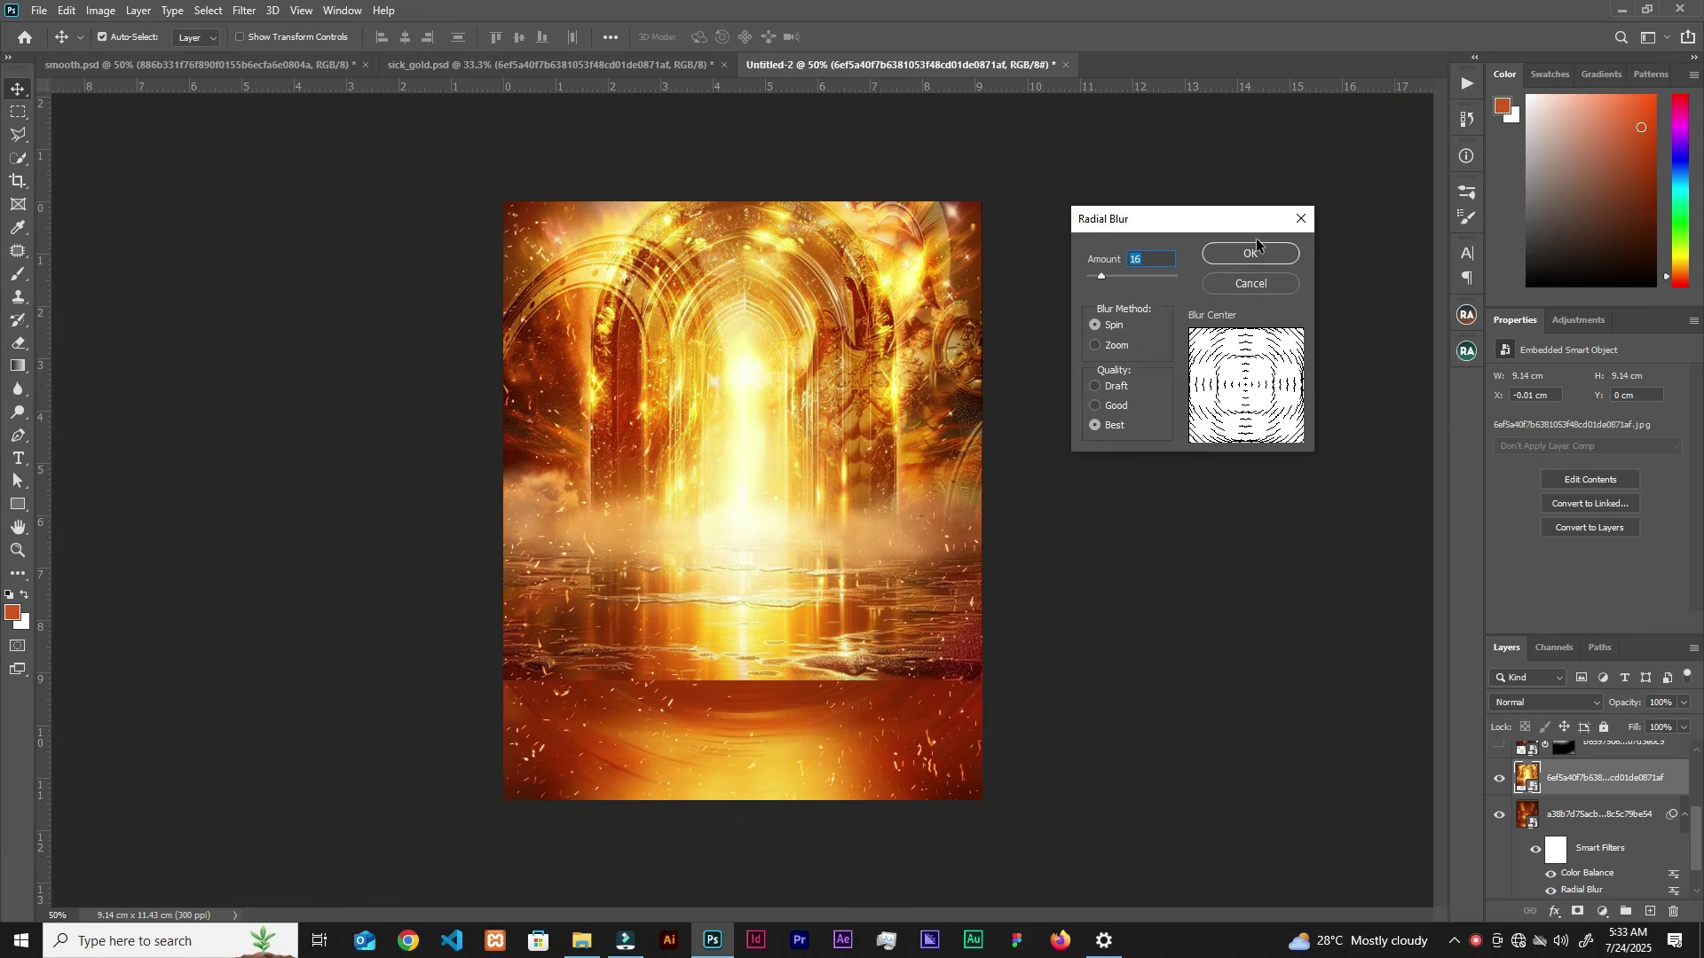
left_click(1251, 254)
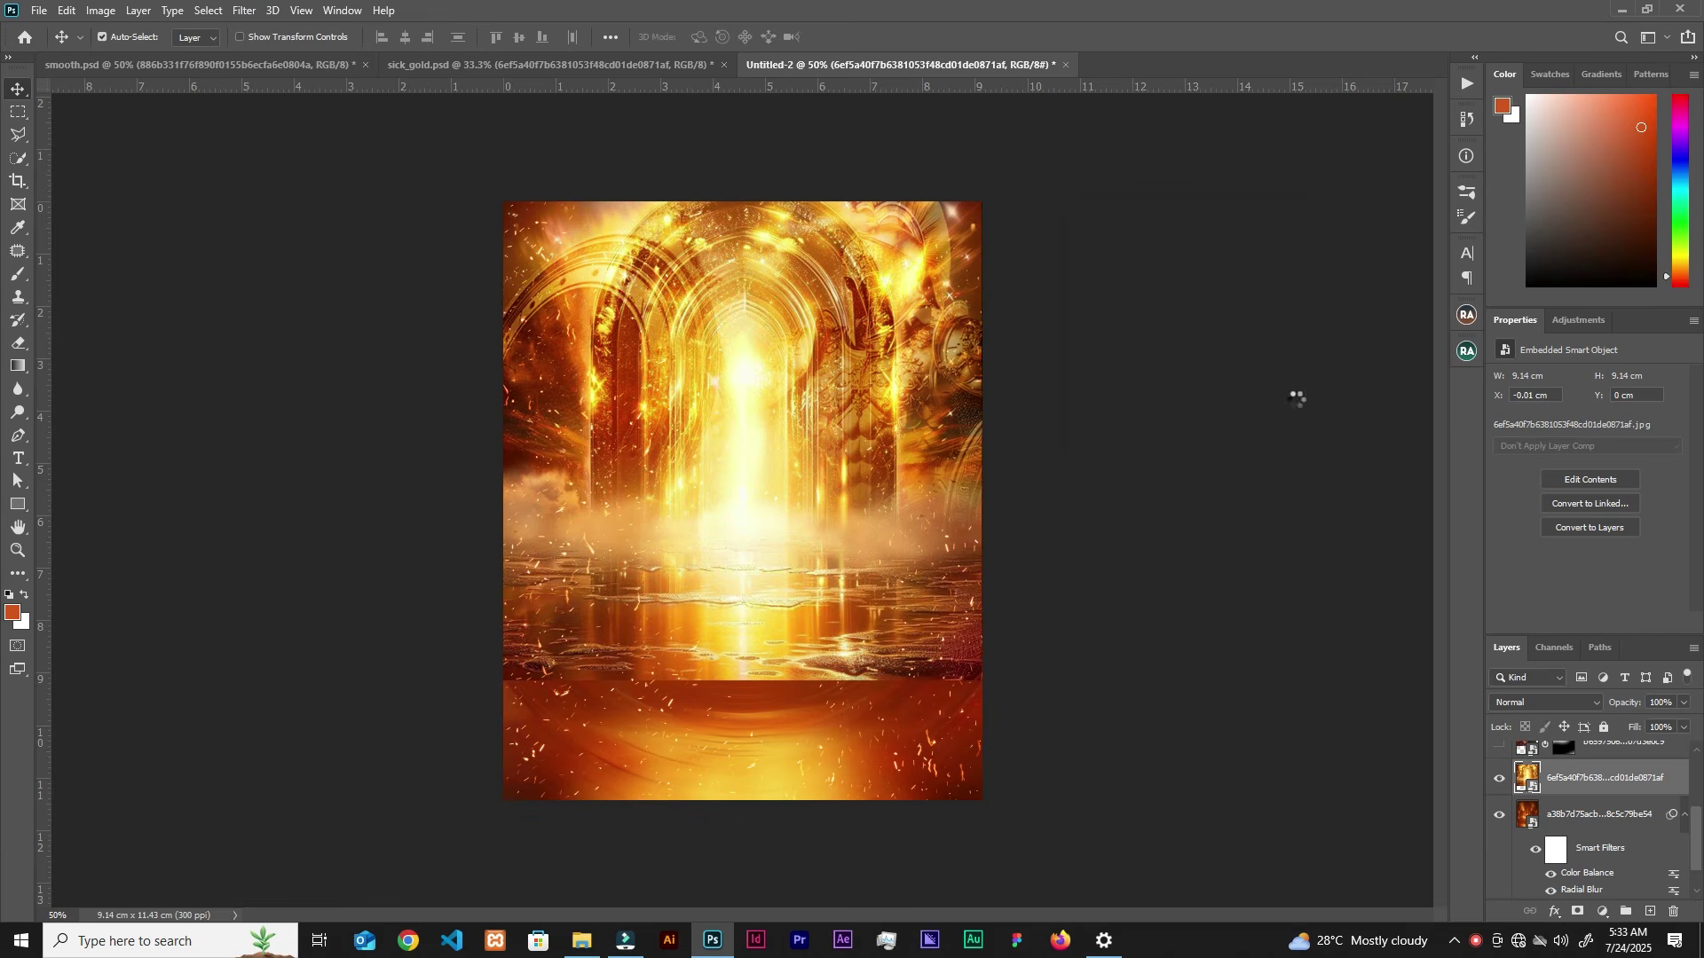
left_click(1557, 705)
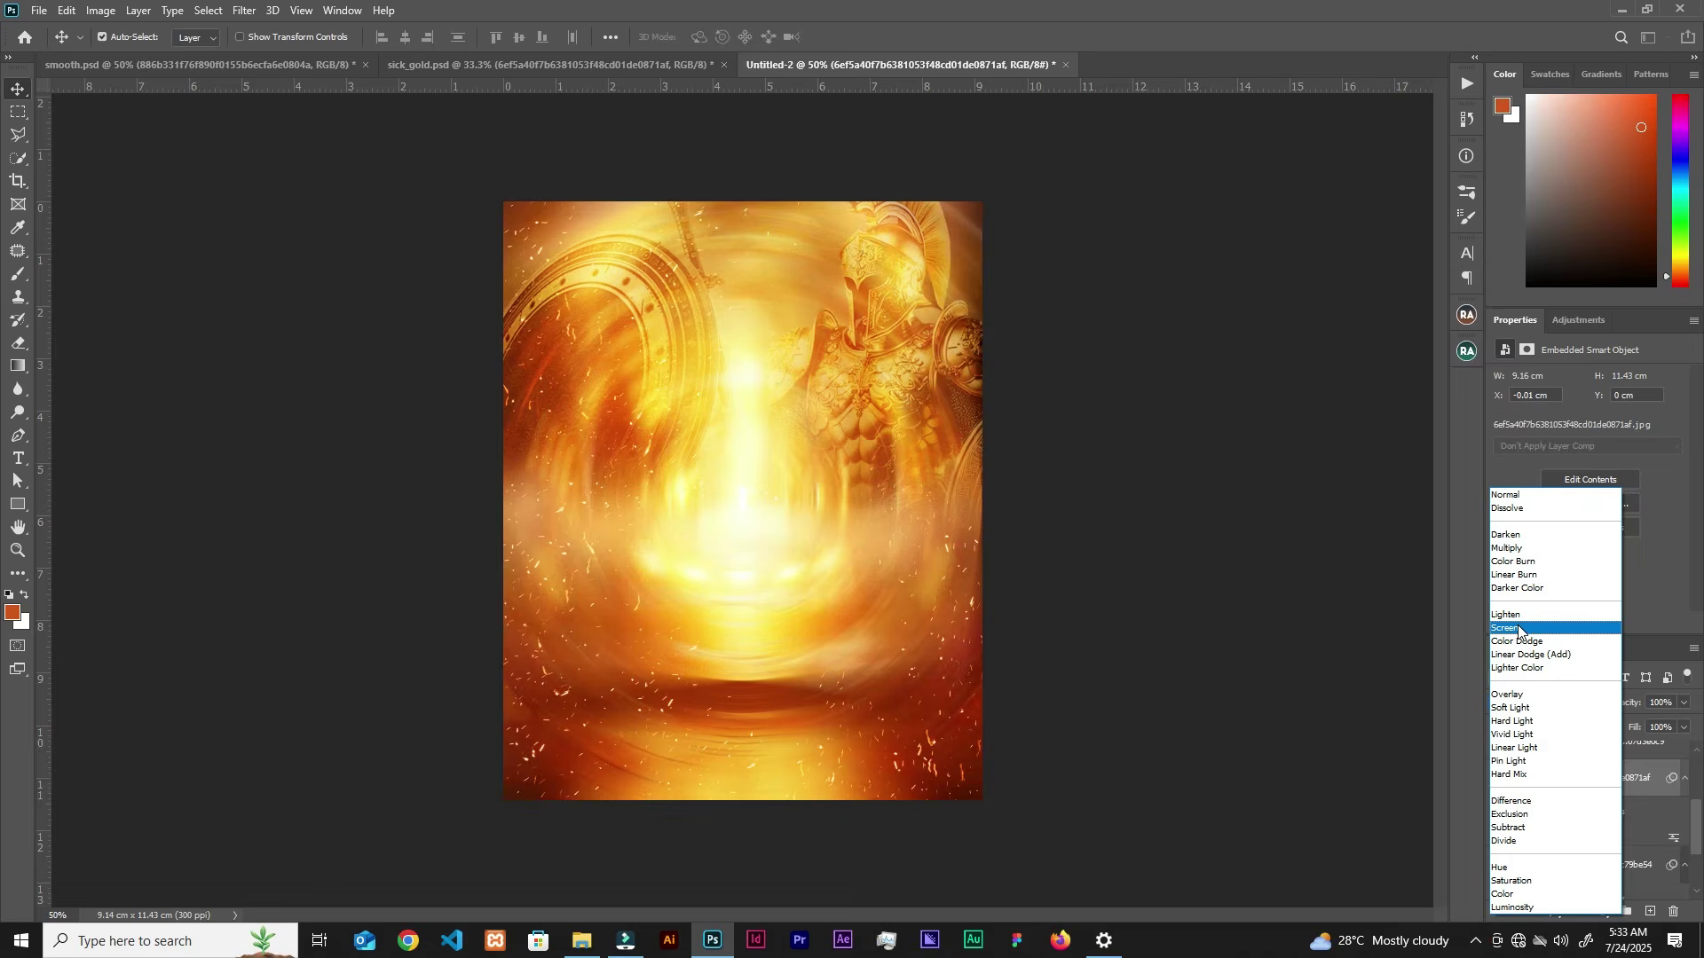
left_click(1519, 629)
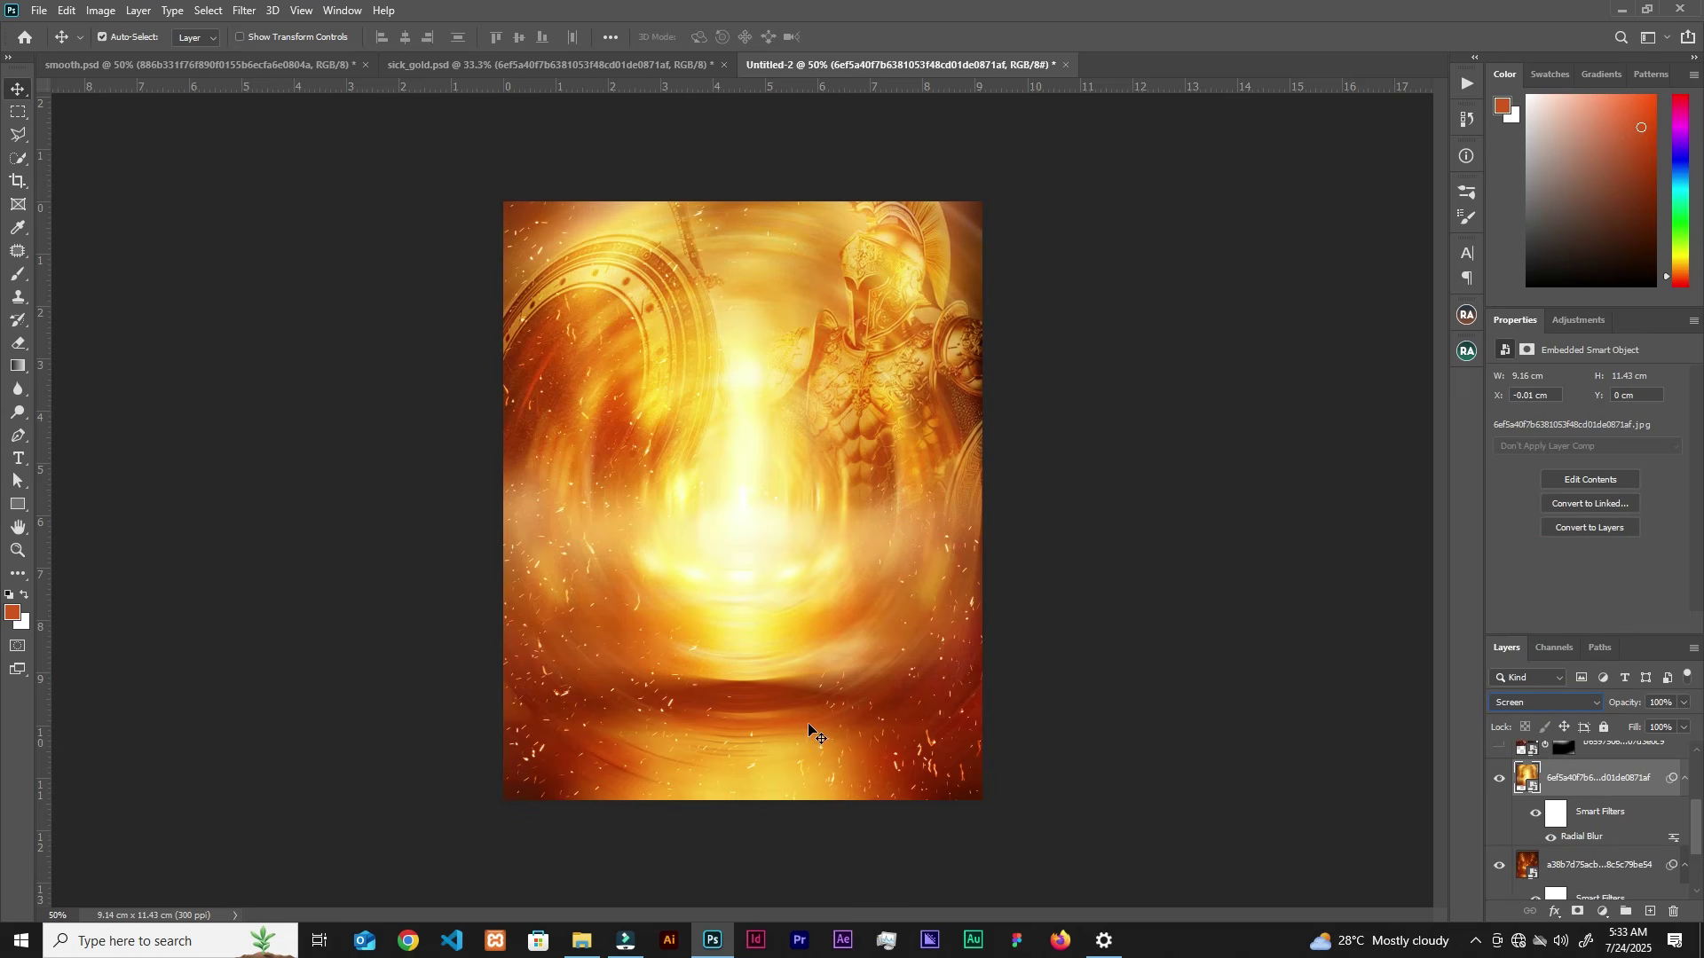
key("ctrl")
left_click(581, 940)
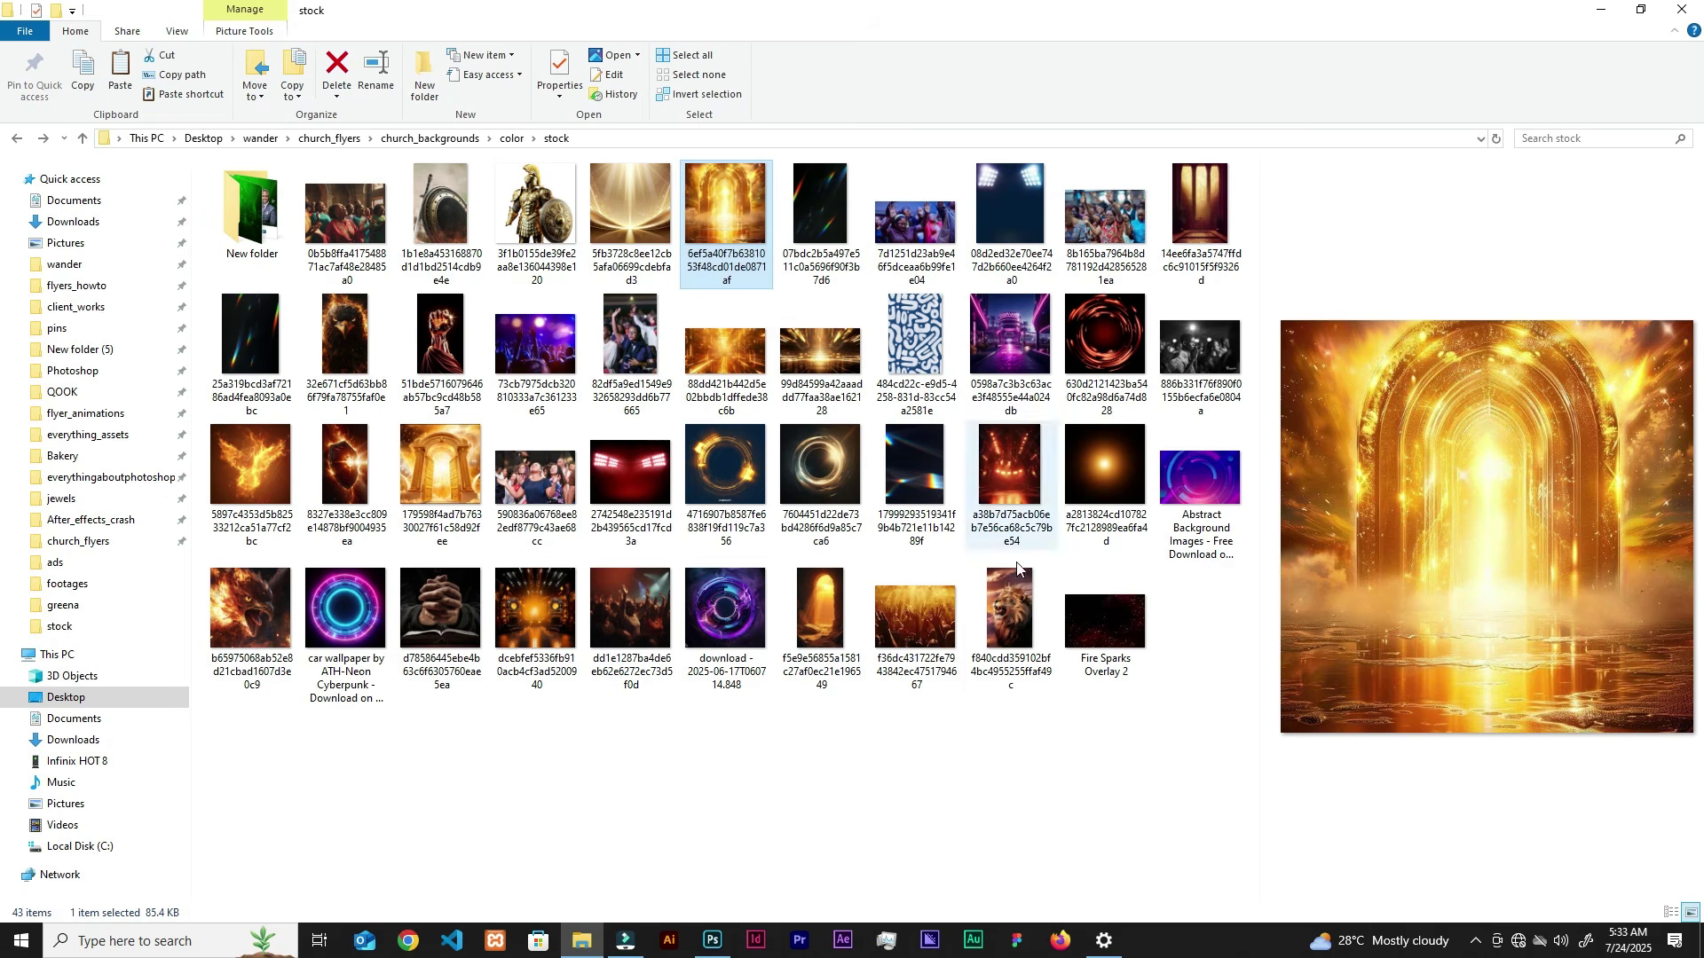
left_click(915, 618)
mouse_move(715, 943)
left_click_drag(720, 949, 790, 708)
left_click(852, 36)
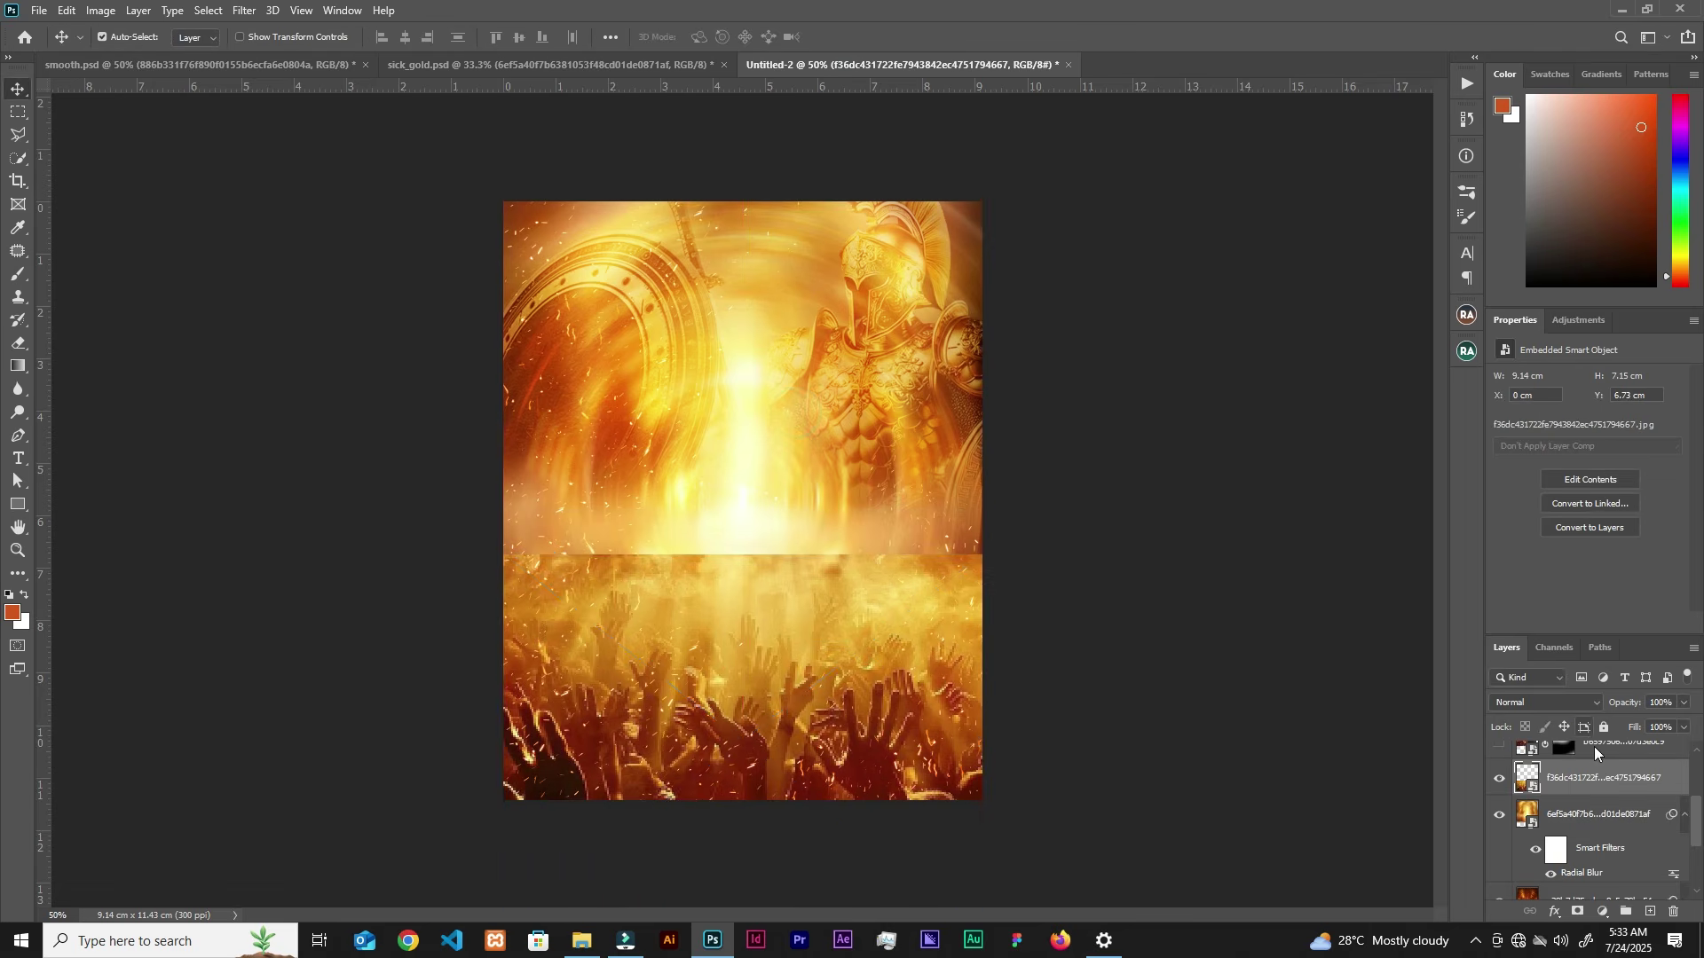
left_click(1557, 702)
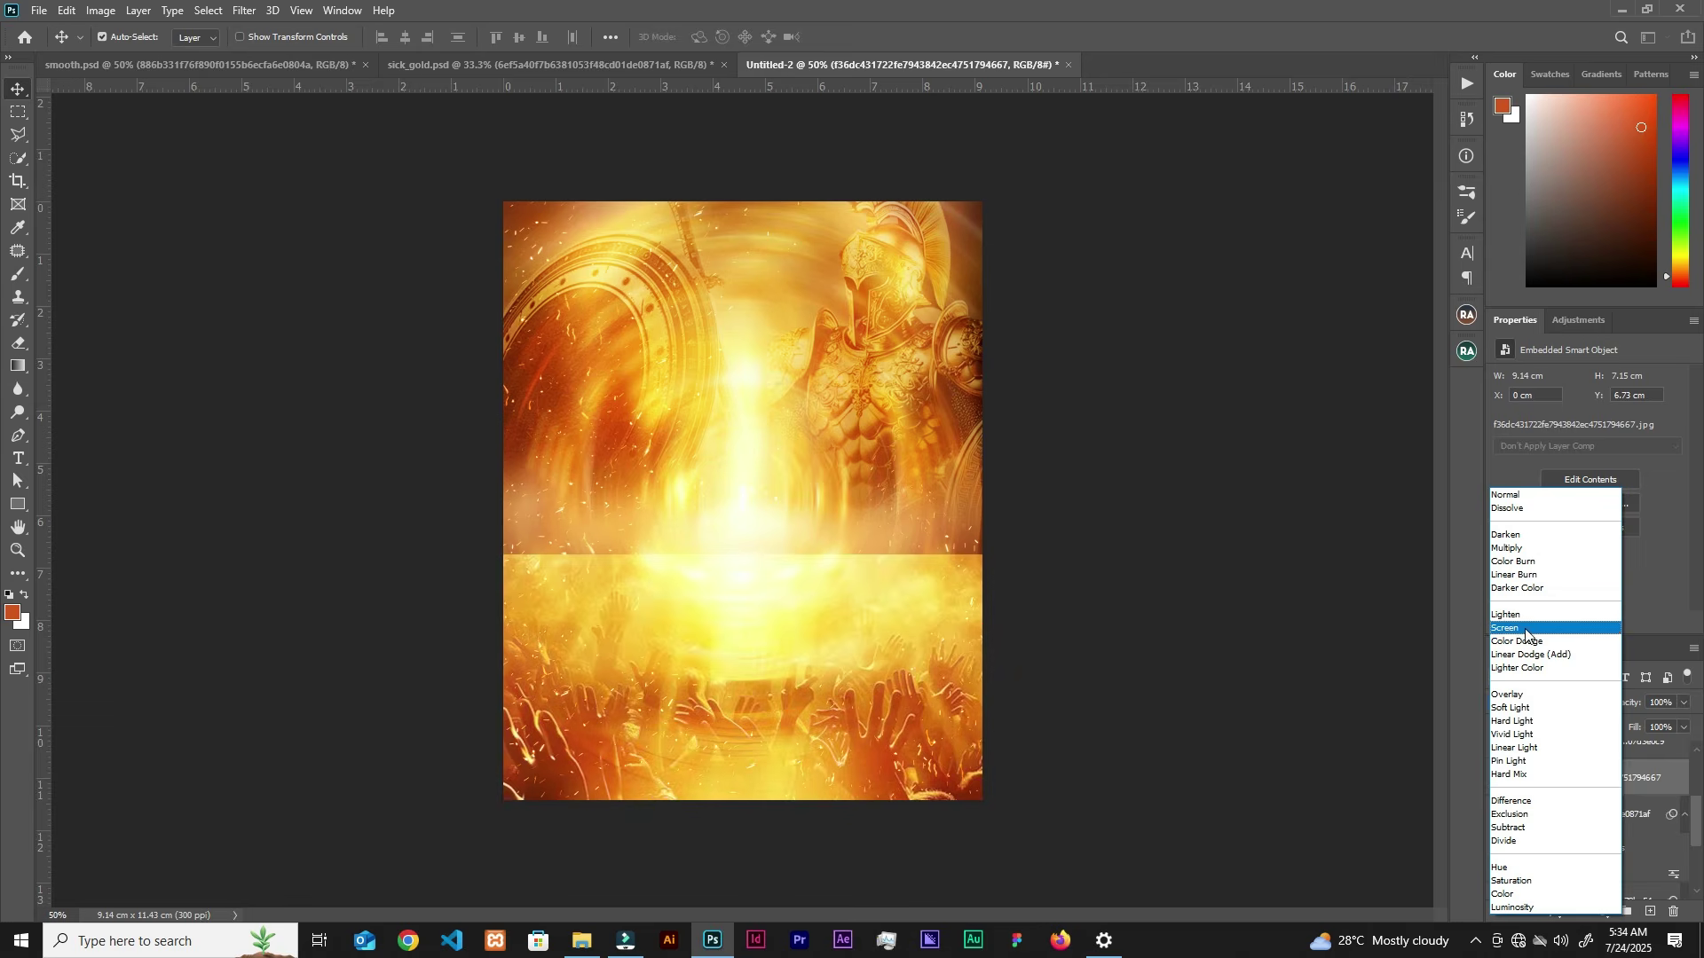
left_click(1520, 708)
Step: Add a layer mask to the crowd layer and brush black across its hard upper edge to blend it into the background
left_click(1579, 911)
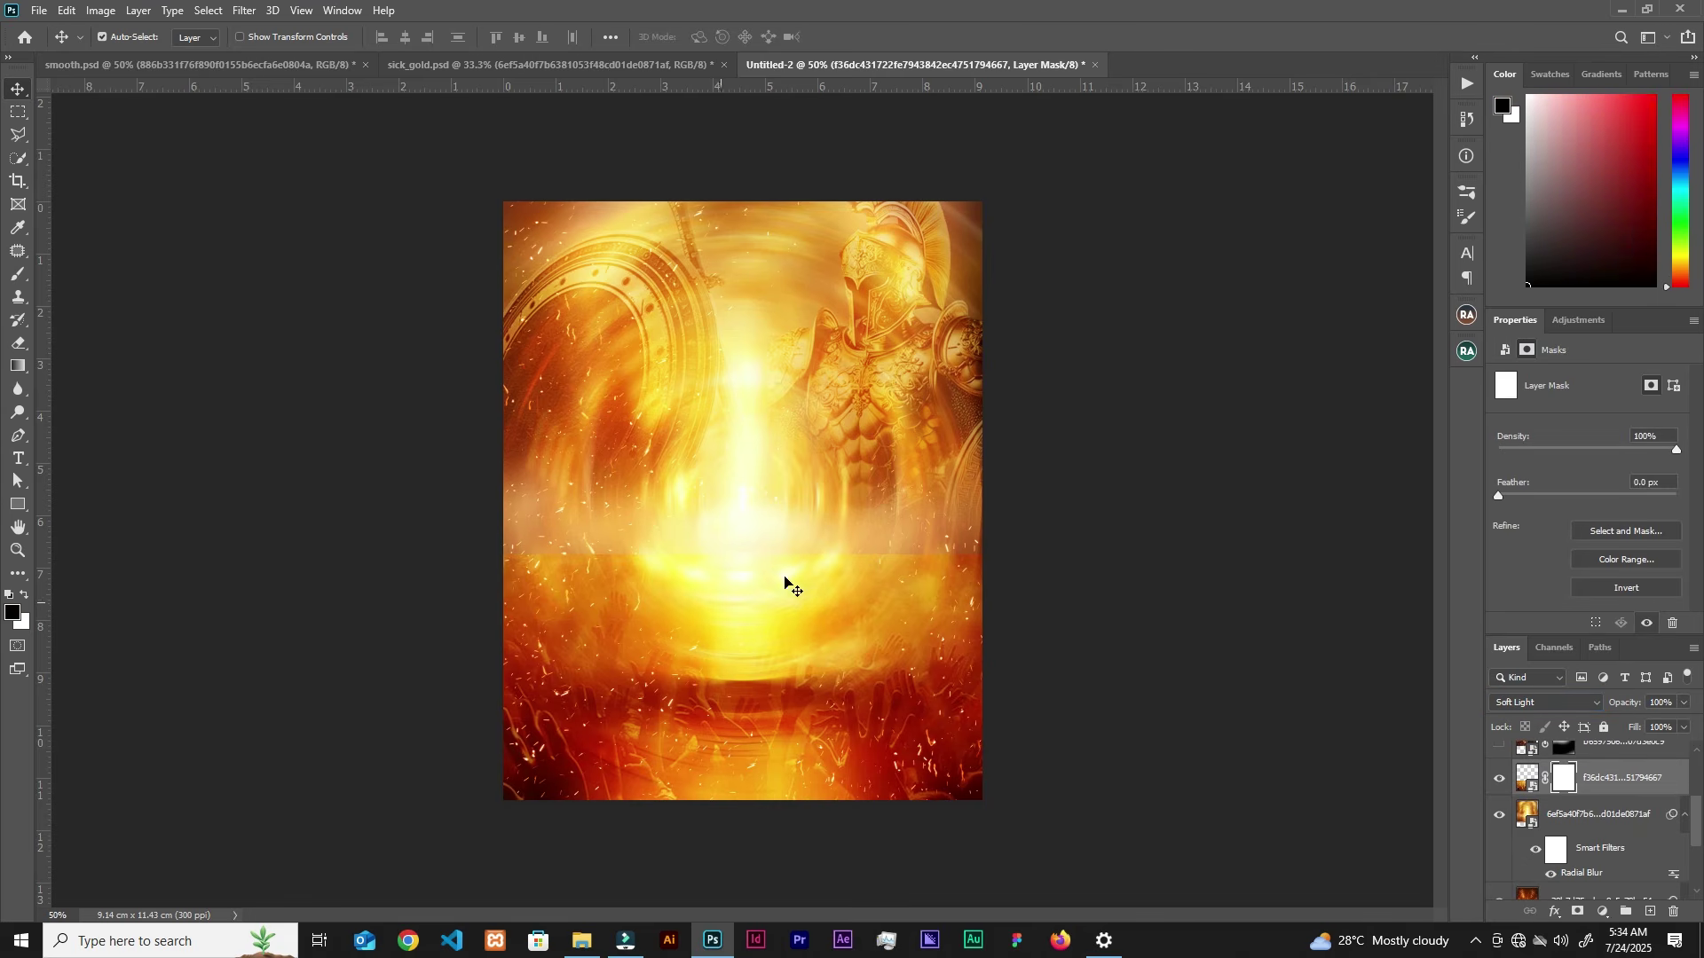
key("b")
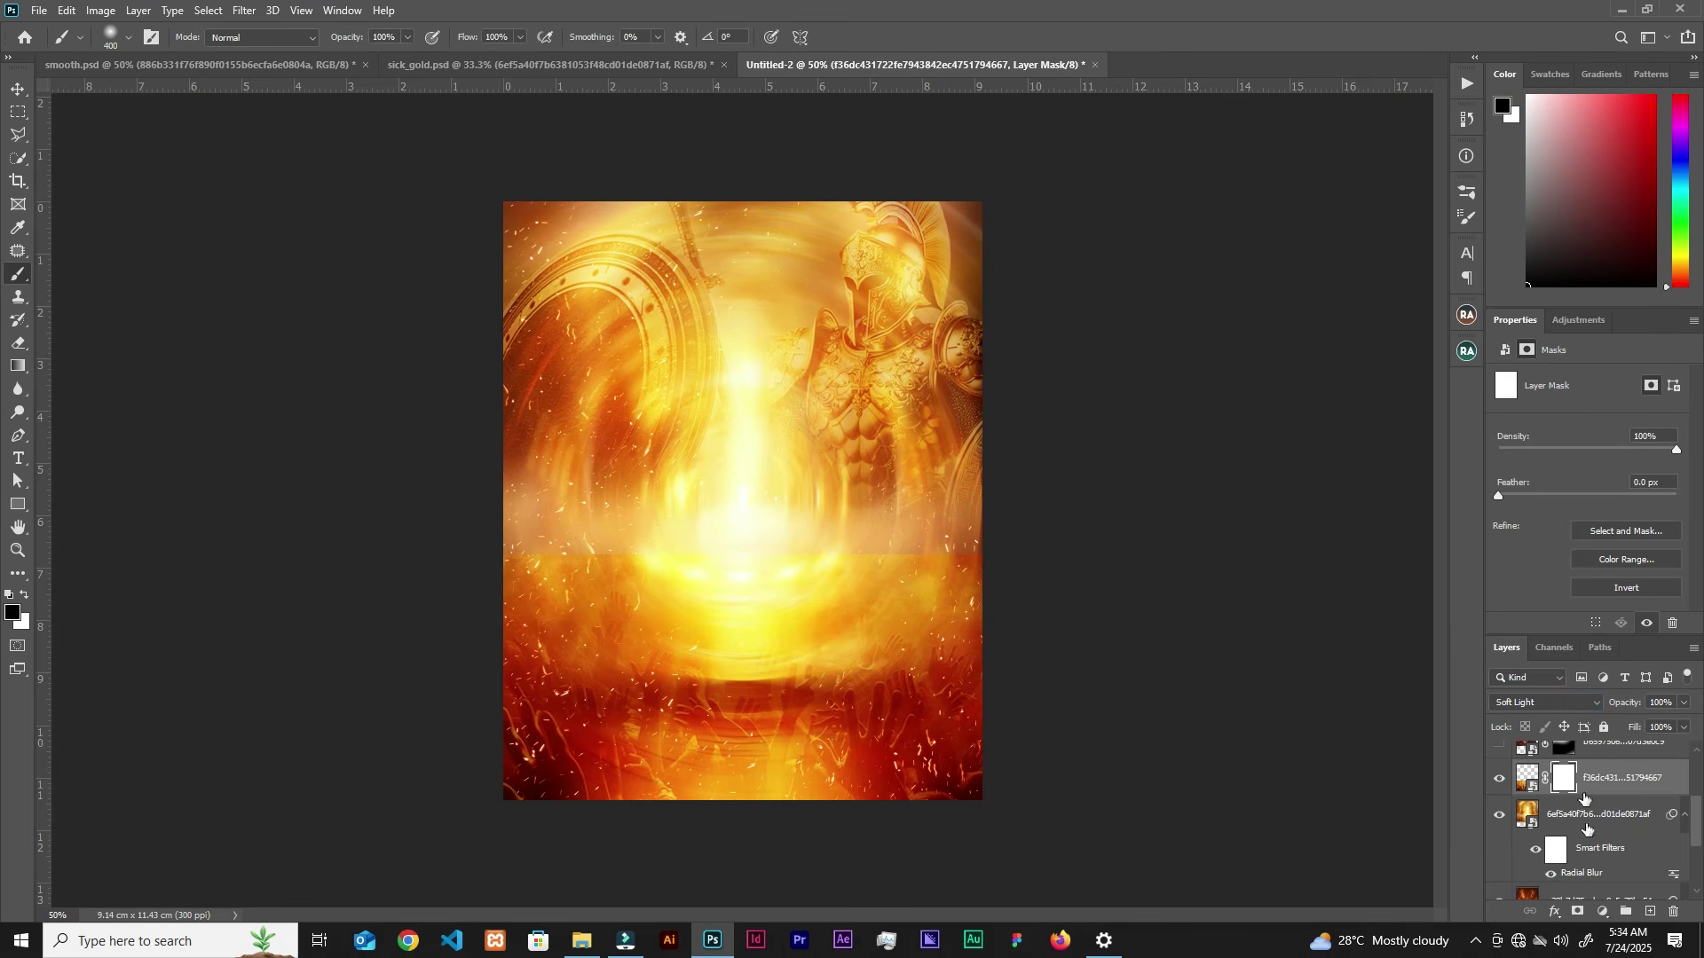
left_click_drag(982, 551, 311, 560)
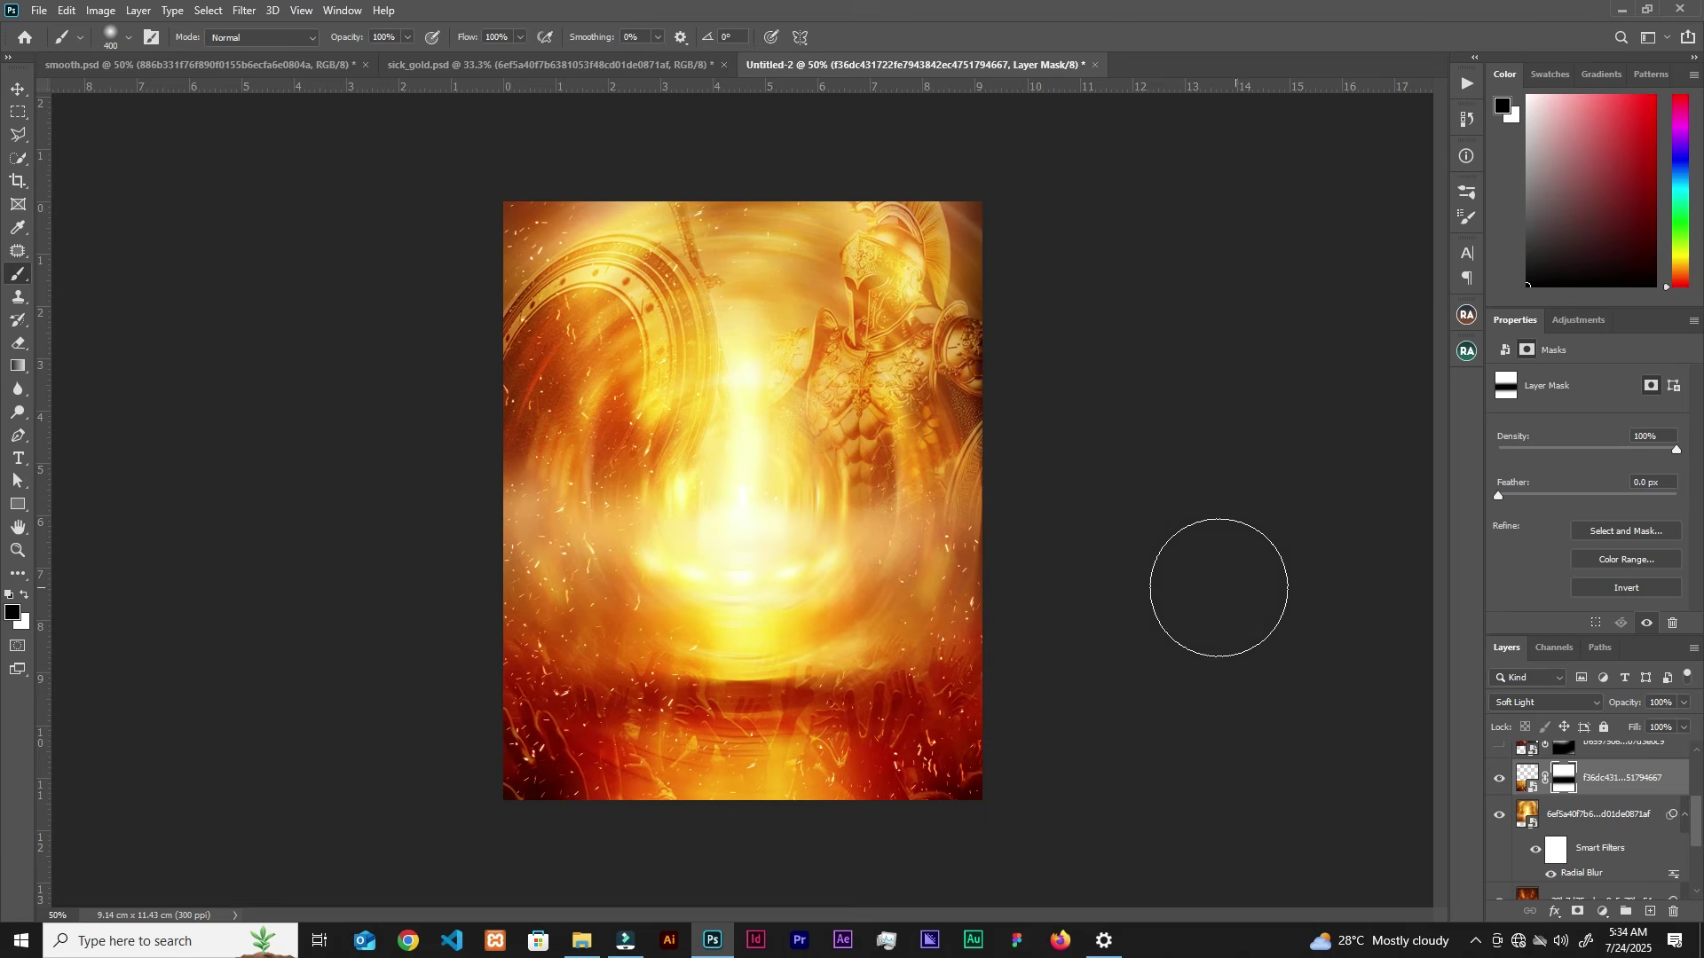
key("v")
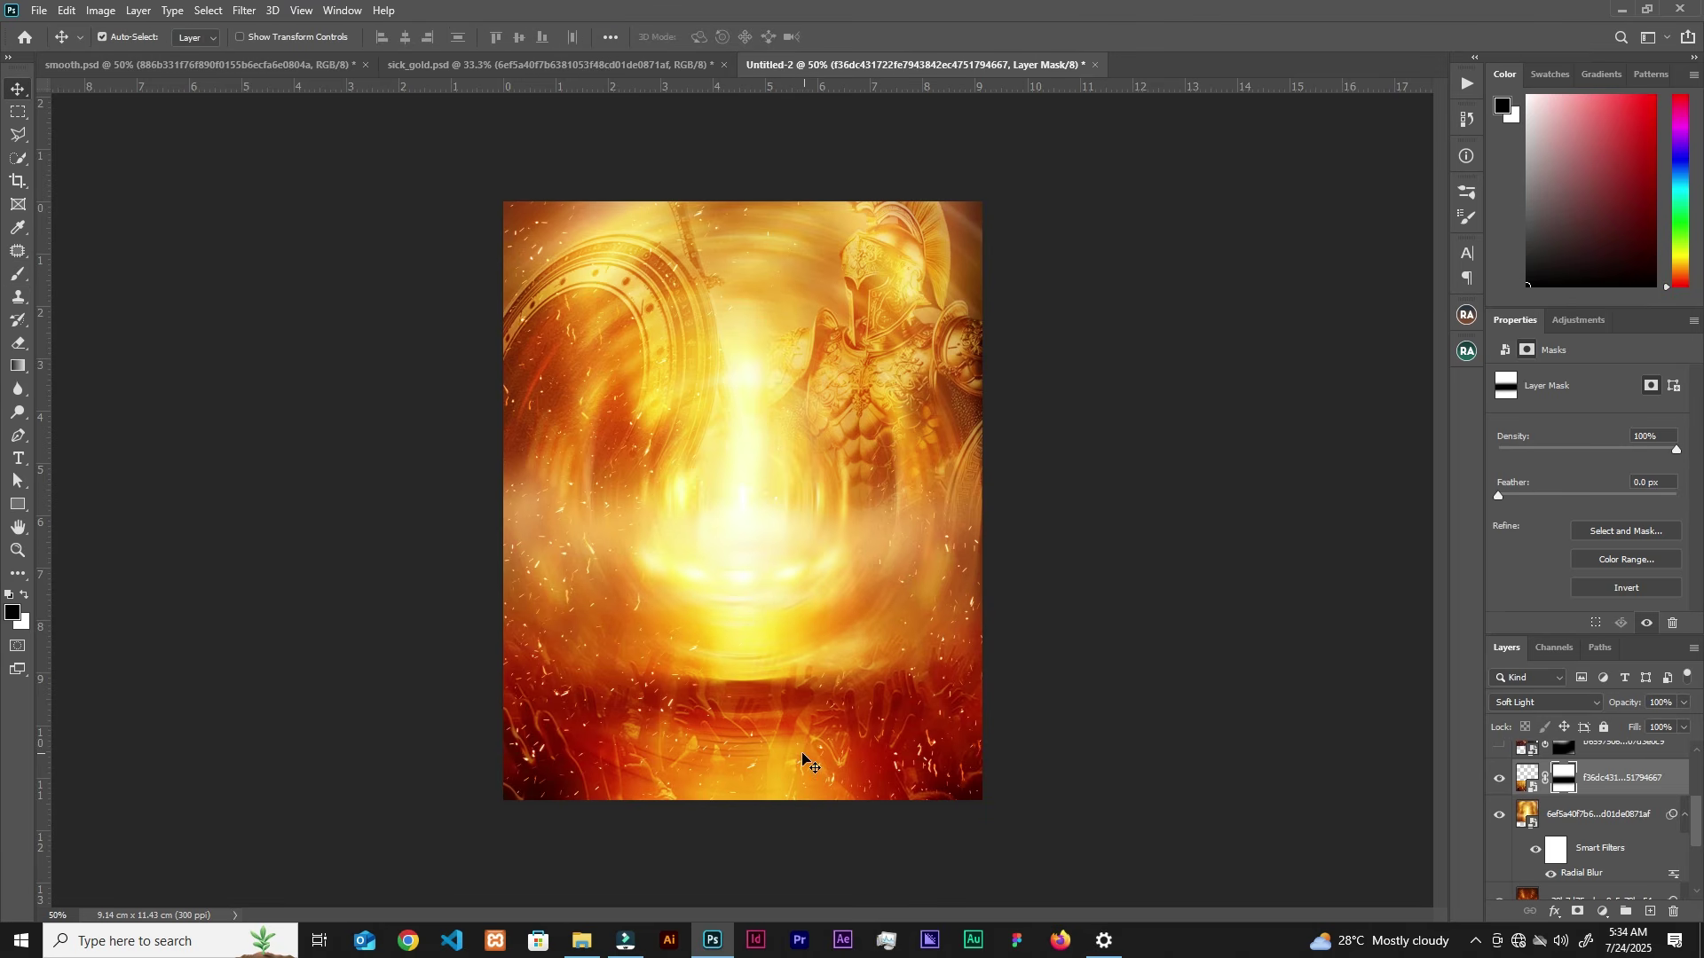